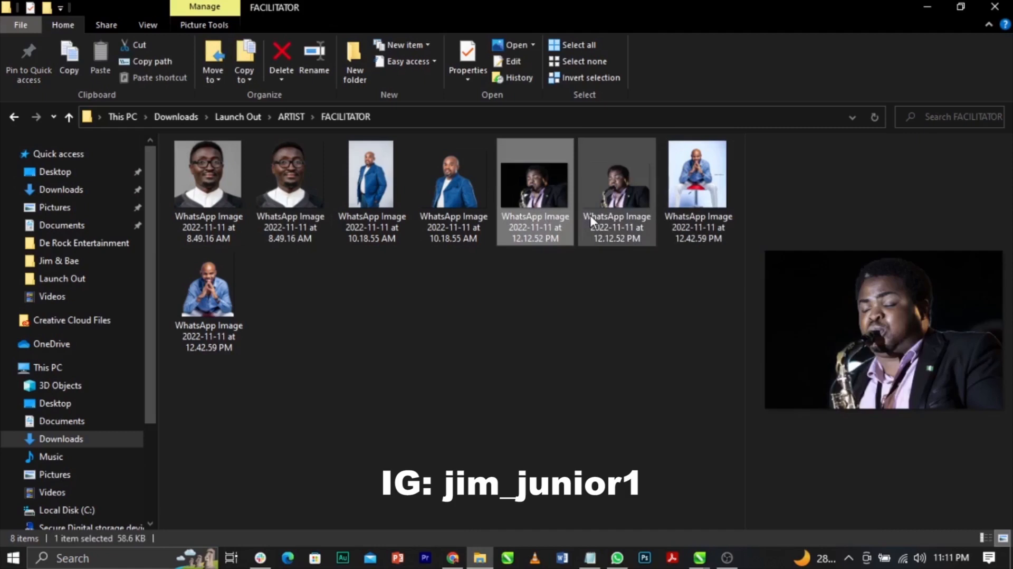
Preview a blue-jacket portrait in the FACILITATOR folder and widen the preview area.
{"action": "left_click", "coordinate": [478, 214]}
{"action": "left_click", "coordinate": [391, 194]}
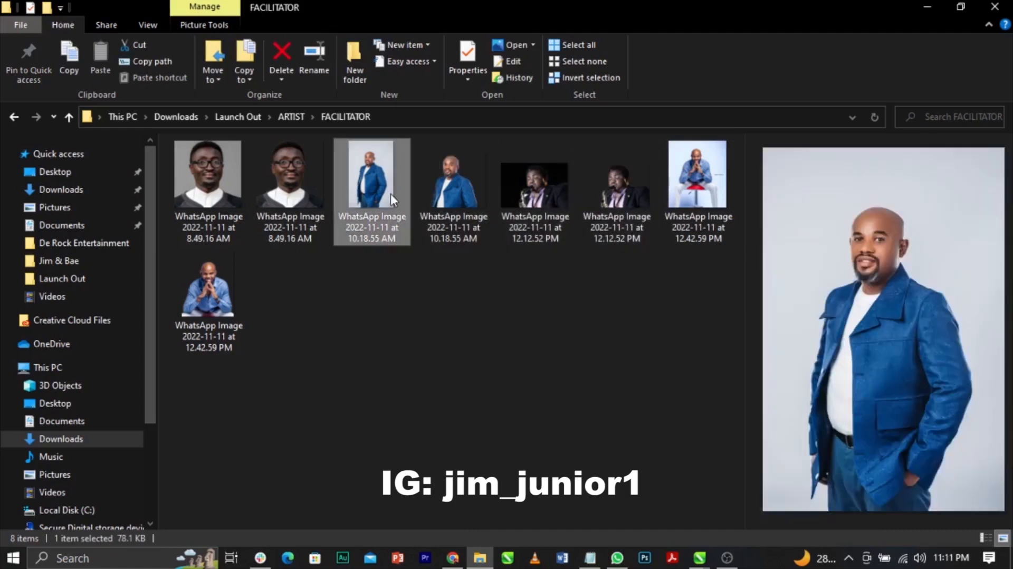
{"action": "left_click_drag", "start_coordinate": [748, 293], "coordinate": [478, 288]}
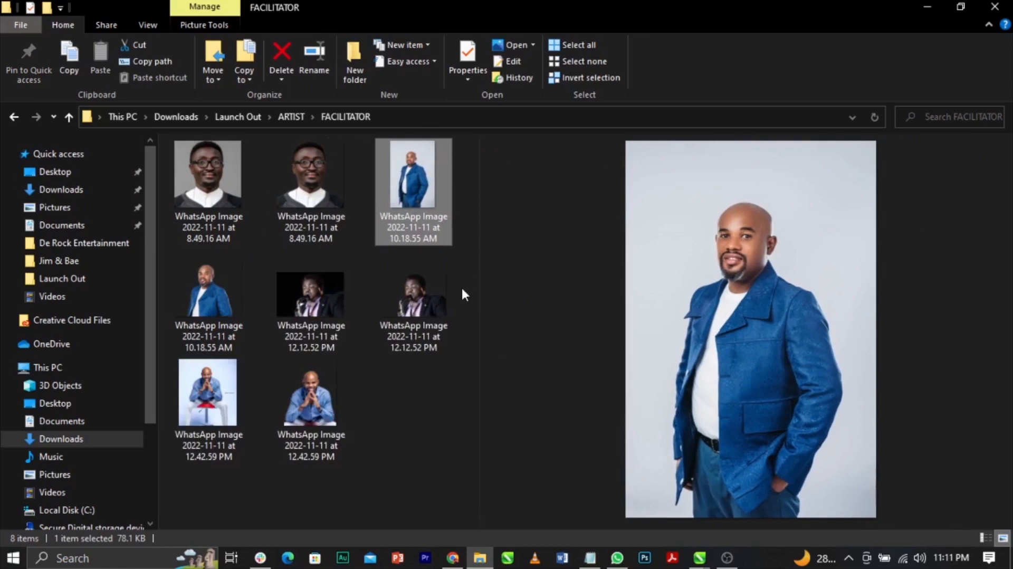
Switch to Chrome, view the Master Bundles video from the Jim Graphics YouTube channel, and return to the channel page.
{"action": "left_click", "coordinate": [457, 553]}
{"action": "scroll", "coordinate": [551, 249], "scroll_direction": "down", "scroll_amount": 5}
{"action": "scroll", "coordinate": [370, 290], "scroll_direction": "up", "scroll_amount": 5}
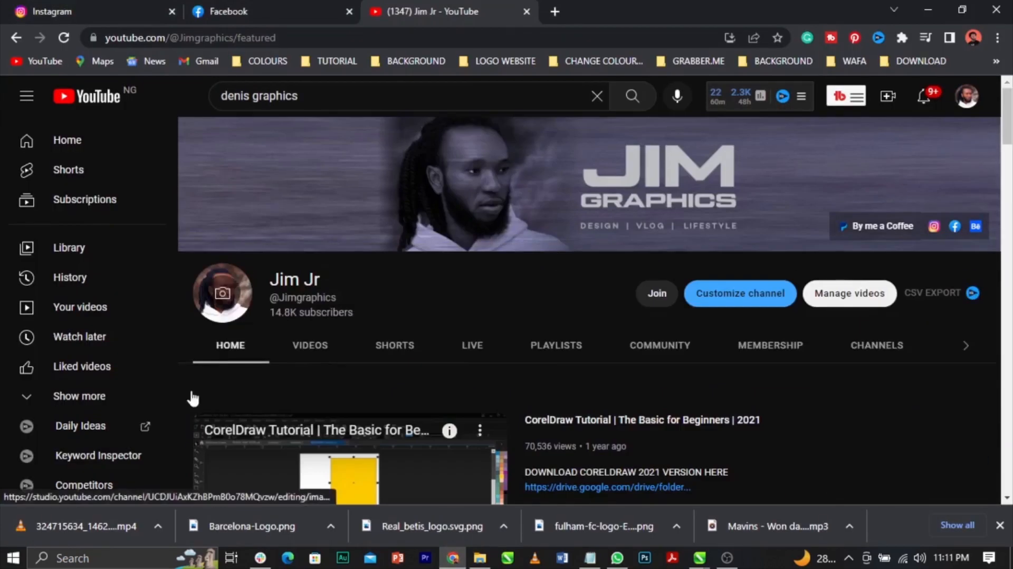
{"action": "scroll", "coordinate": [385, 333], "scroll_direction": "down", "scroll_amount": 5}
{"action": "left_click", "coordinate": [445, 248]}
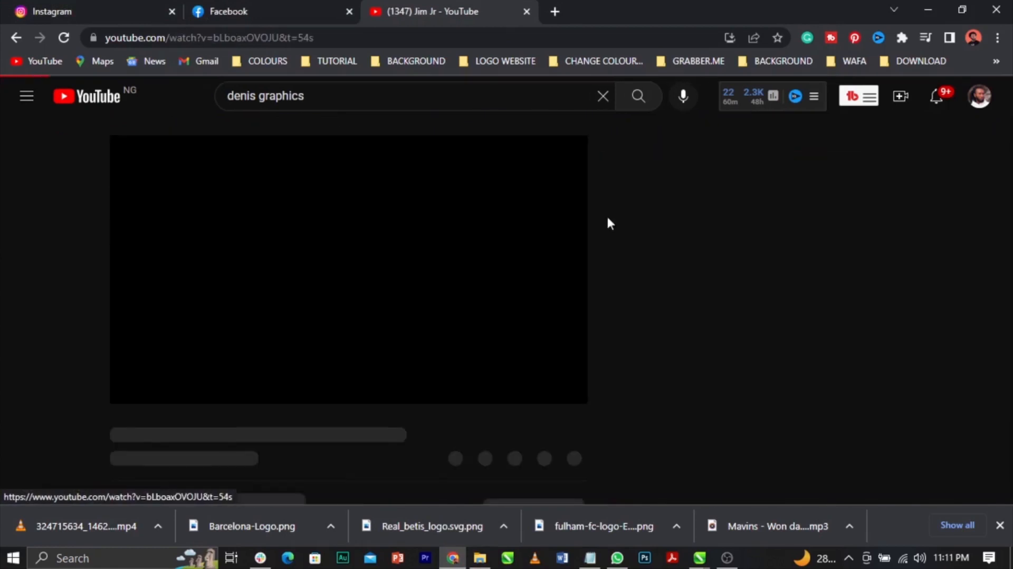
{"action": "scroll", "coordinate": [345, 252], "scroll_direction": "down", "scroll_amount": 1}
{"action": "scroll", "coordinate": [211, 265], "scroll_direction": "down", "scroll_amount": 1}
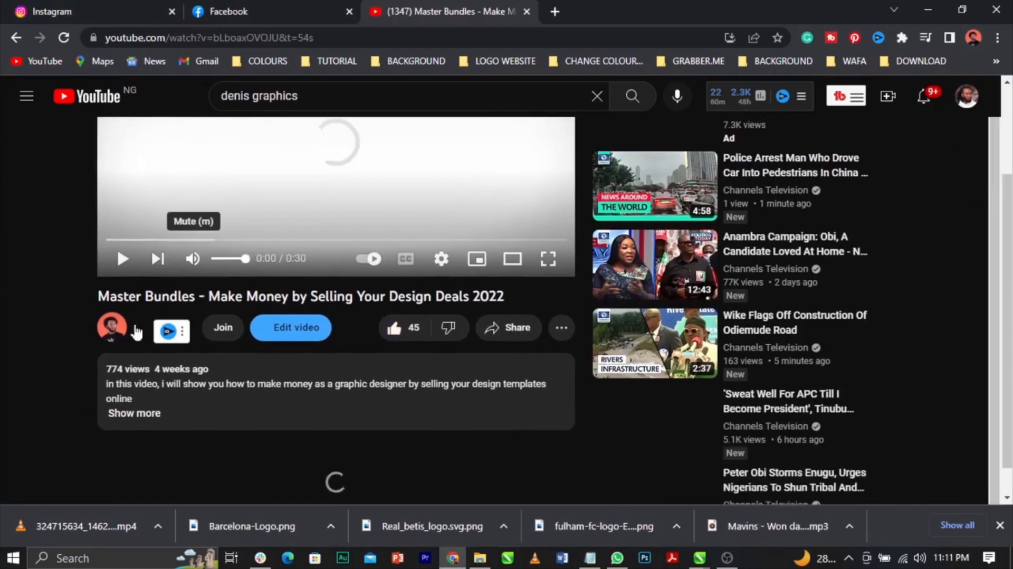
{"action": "left_click", "coordinate": [114, 331]}
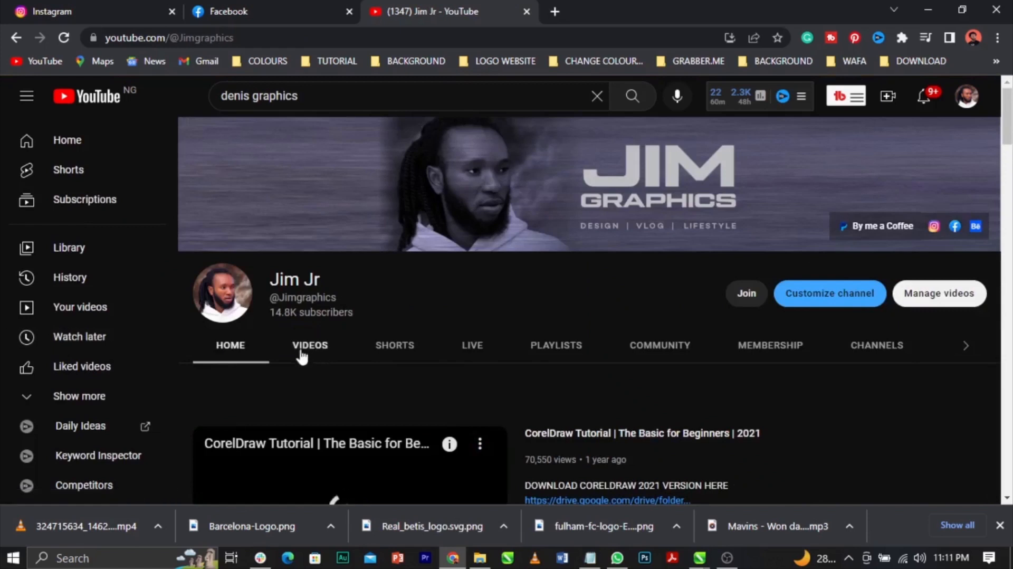
Browse the channel's list of uploaded videos for flyer and cover design tutorials.
{"action": "left_click", "coordinate": [323, 351]}
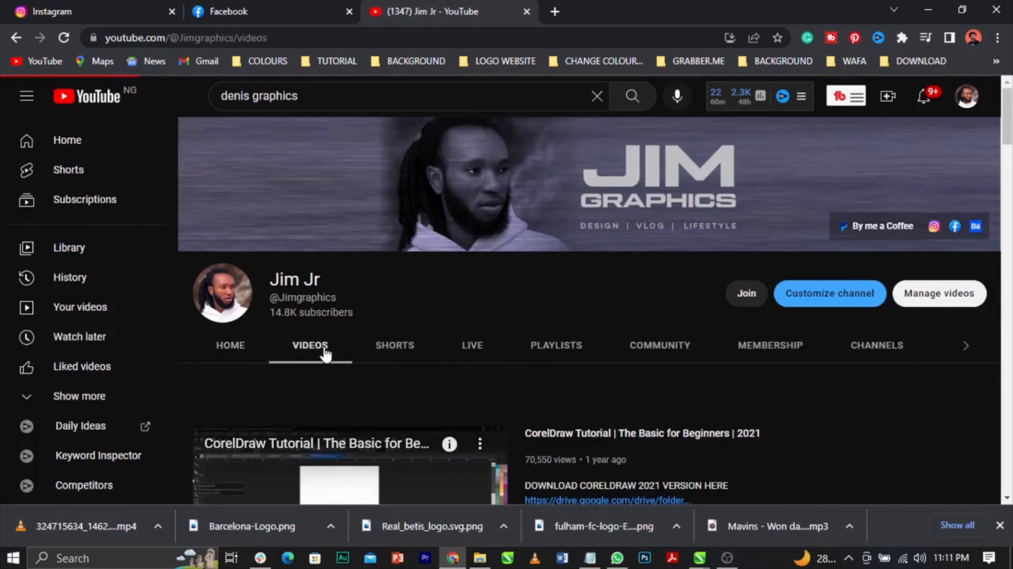
{"action": "scroll", "coordinate": [423, 321], "scroll_direction": "down", "scroll_amount": 9}
{"action": "scroll", "coordinate": [364, 239], "scroll_direction": "up", "scroll_amount": 3}
{"action": "scroll", "coordinate": [603, 296], "scroll_direction": "up", "scroll_amount": 5}
{"action": "scroll", "coordinate": [603, 300], "scroll_direction": "down", "scroll_amount": 10}
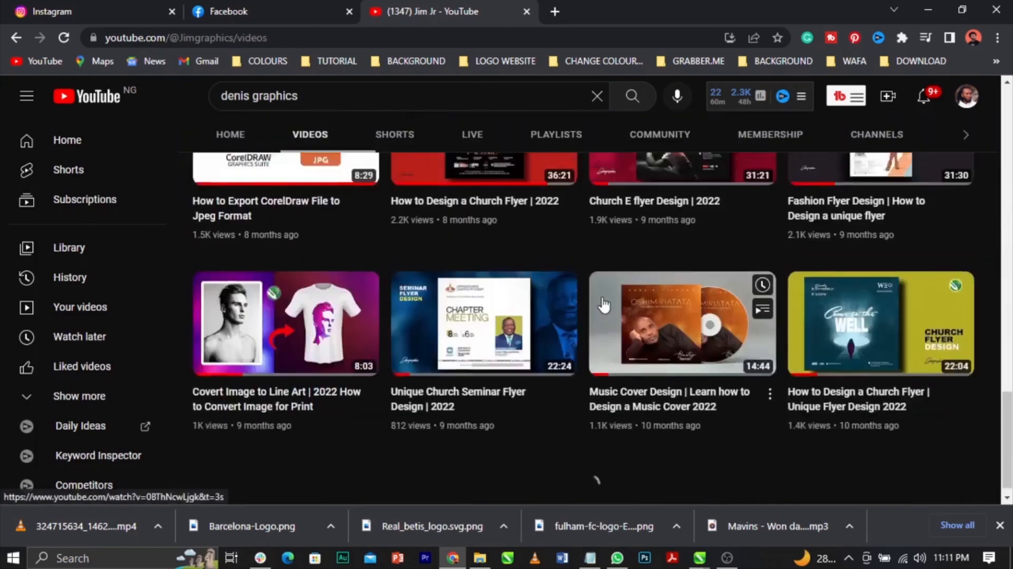
{"action": "scroll", "coordinate": [603, 305], "scroll_direction": "up", "scroll_amount": 10}
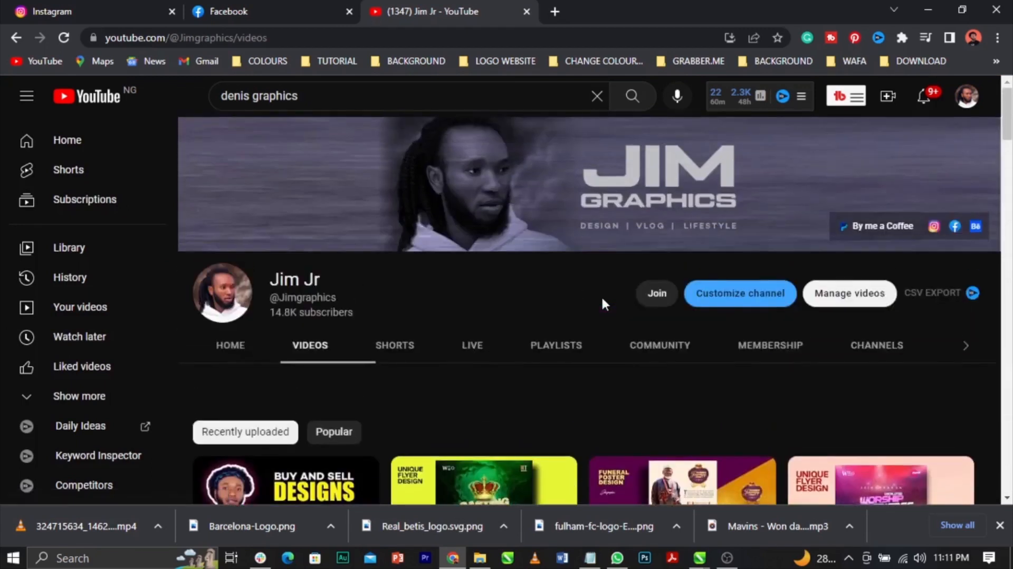
Return to File Explorer and preview the two background-removed portraits of the men in blue.
{"action": "left_click", "coordinate": [919, 1]}
{"action": "left_click", "coordinate": [232, 289]}
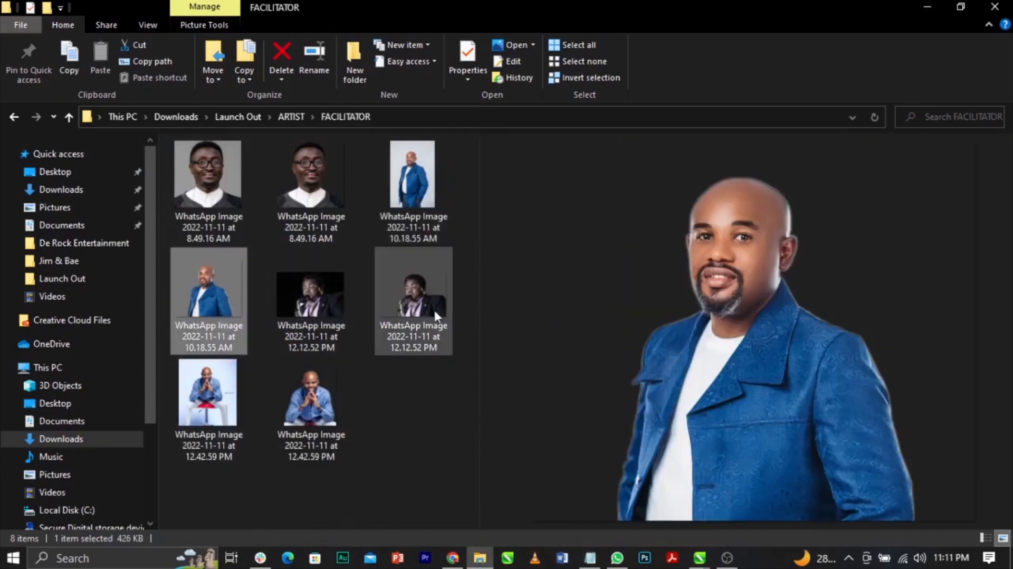
{"action": "left_click", "coordinate": [310, 396]}
Open the text notes in Notepad, highlight the Launch Out theme to review it, and return to File Explorer.
{"action": "left_click", "coordinate": [590, 557]}
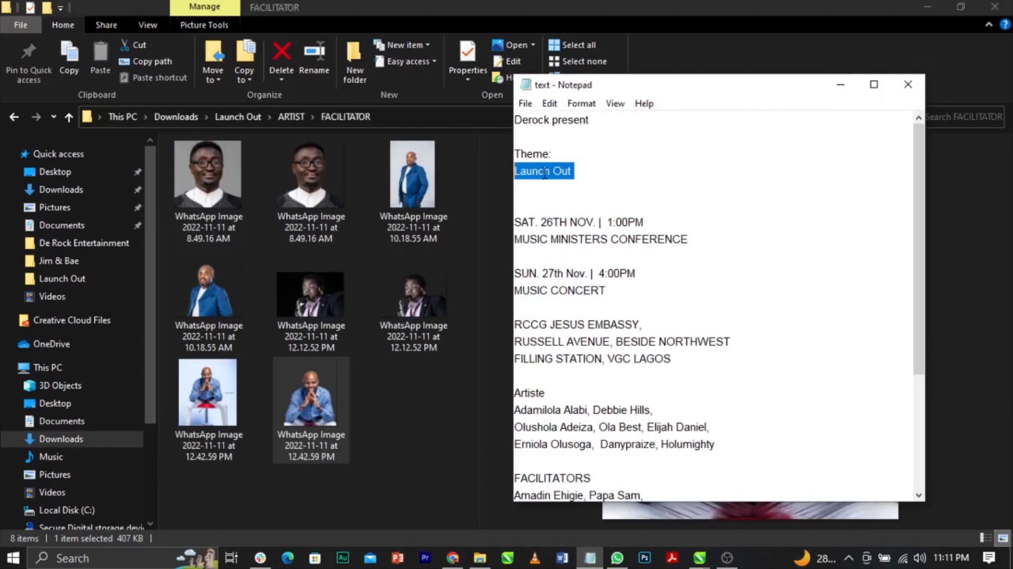
{"action": "left_click_drag", "start_coordinate": [595, 173], "coordinate": [516, 174]}
{"action": "left_click", "coordinate": [544, 188]}
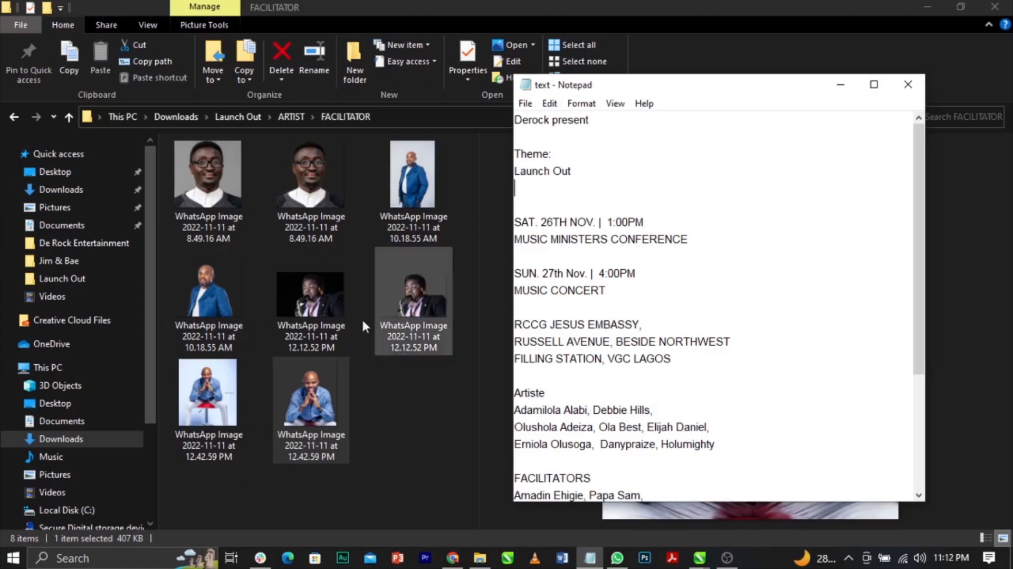
{"action": "left_click", "coordinate": [400, 378]}
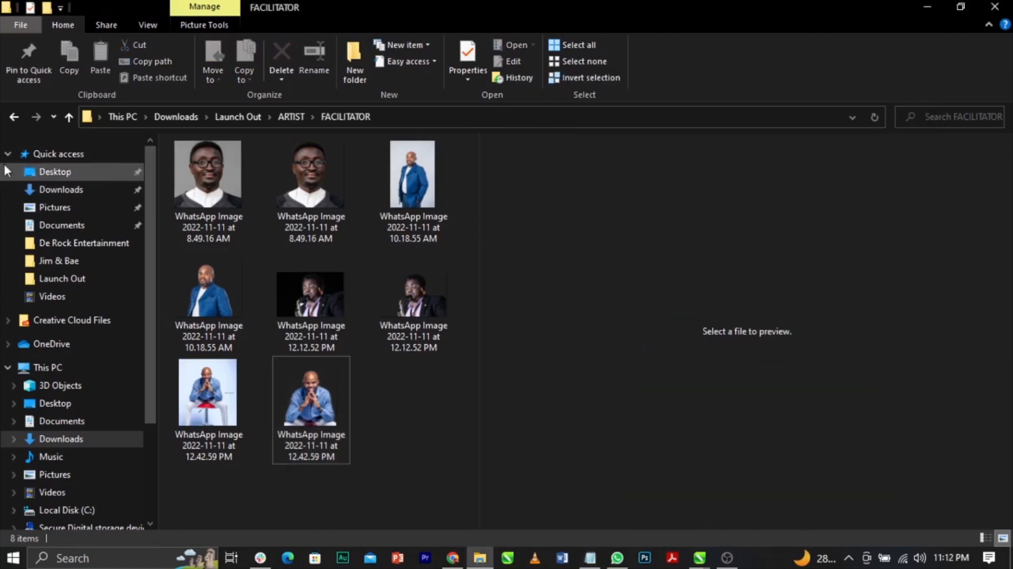
Go back through the ARTIST folder, enlarging its file area, to view the assets in the Launch Out folder.
{"action": "left_click", "coordinate": [13, 116]}
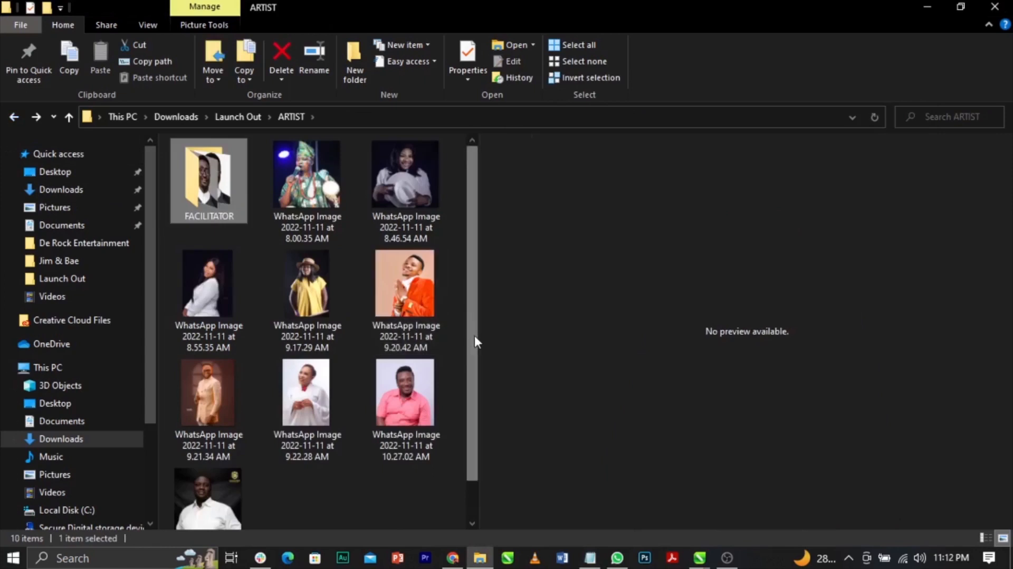
{"action": "left_click_drag", "start_coordinate": [478, 340], "coordinate": [810, 345]}
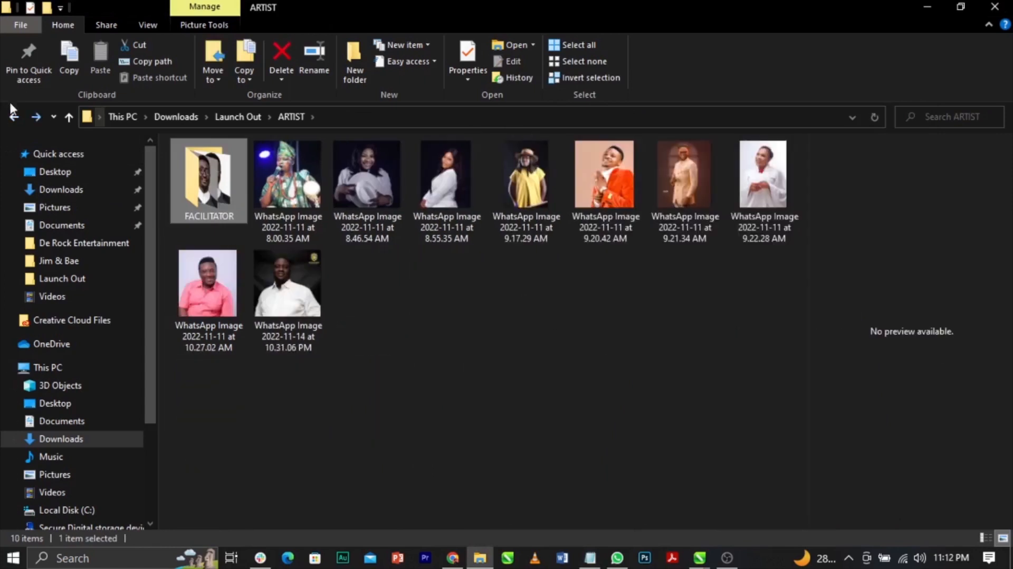
{"action": "left_click", "coordinate": [19, 120]}
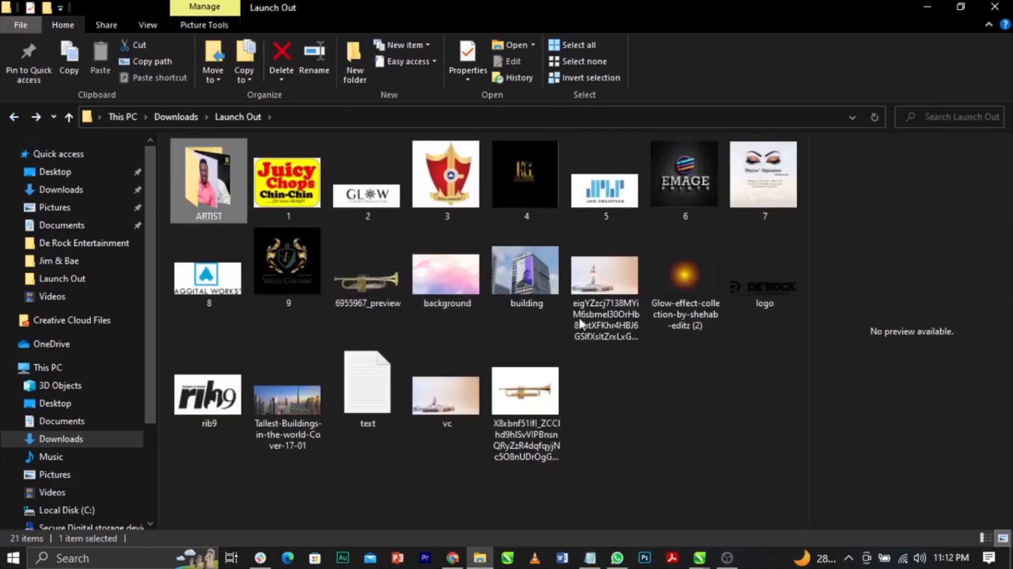
{"action": "left_click", "coordinate": [672, 385]}
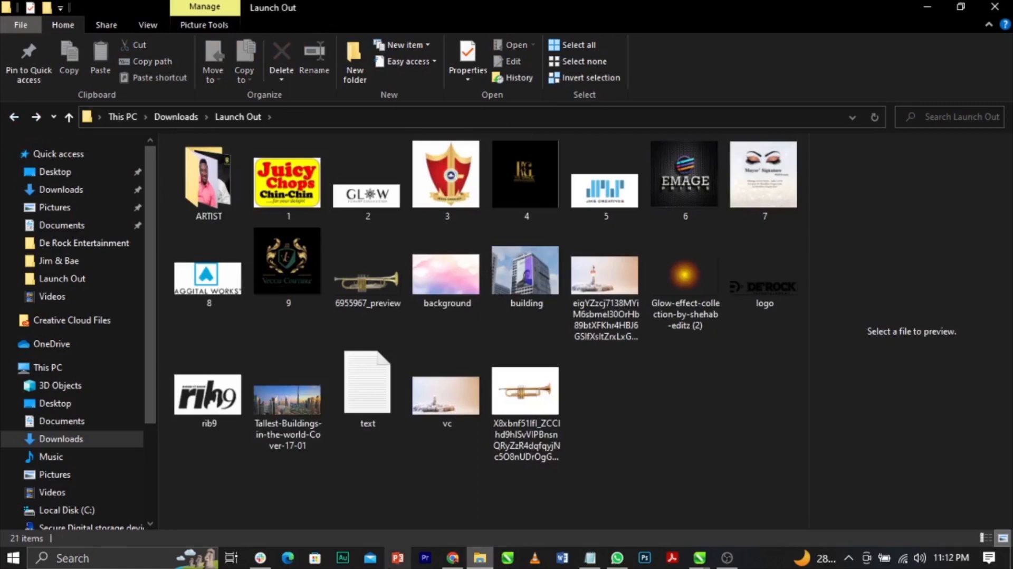
Switch to Chrome and open shutterstock.com in a new tab.
{"action": "left_click", "coordinate": [452, 557]}
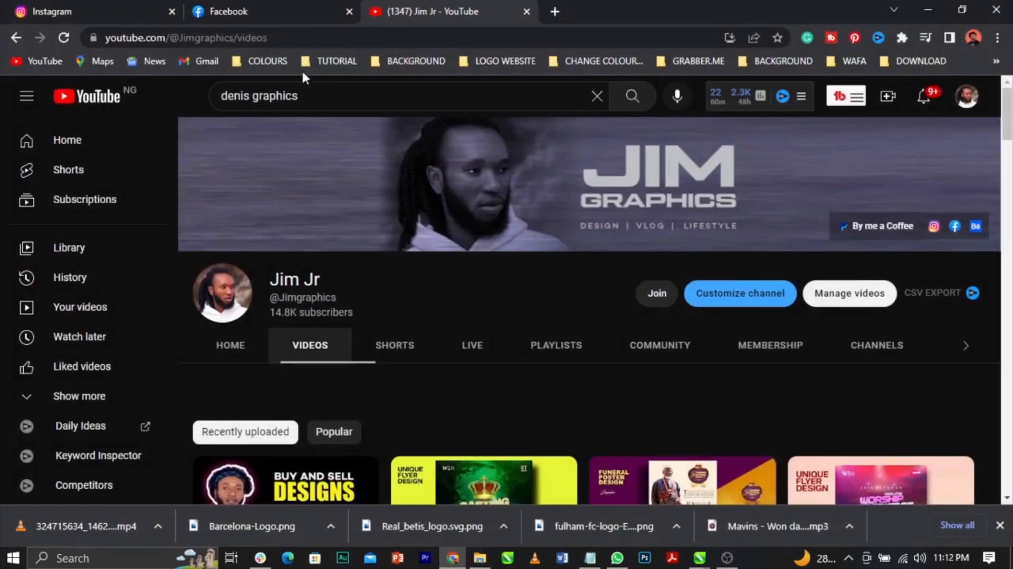
{"action": "left_click", "coordinate": [556, 10]}
{"action": "type", "text": "as"}
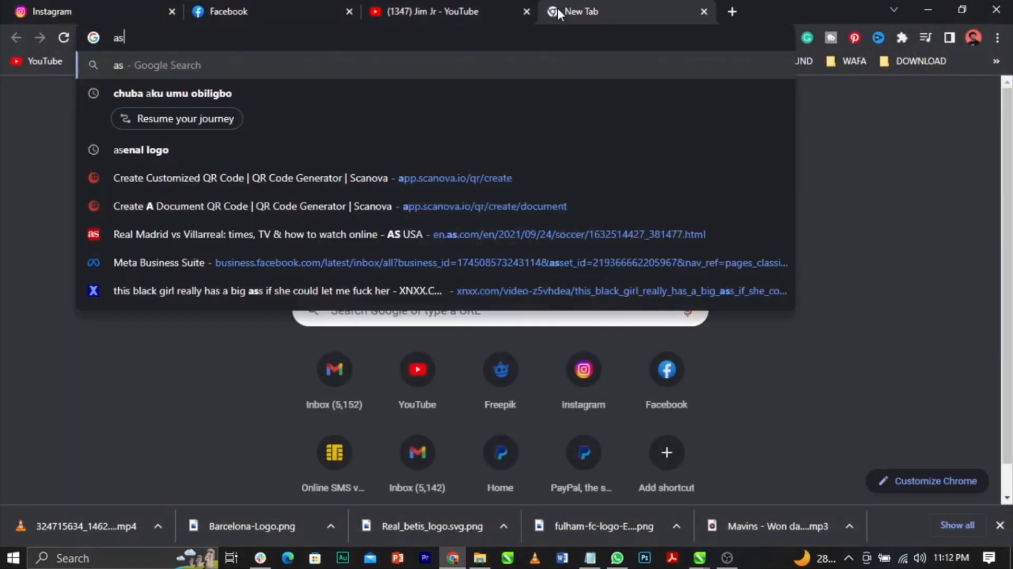
{"action": "key", "text": "BackSpace"}
{"action": "type", "text": "shutterstock.com"}
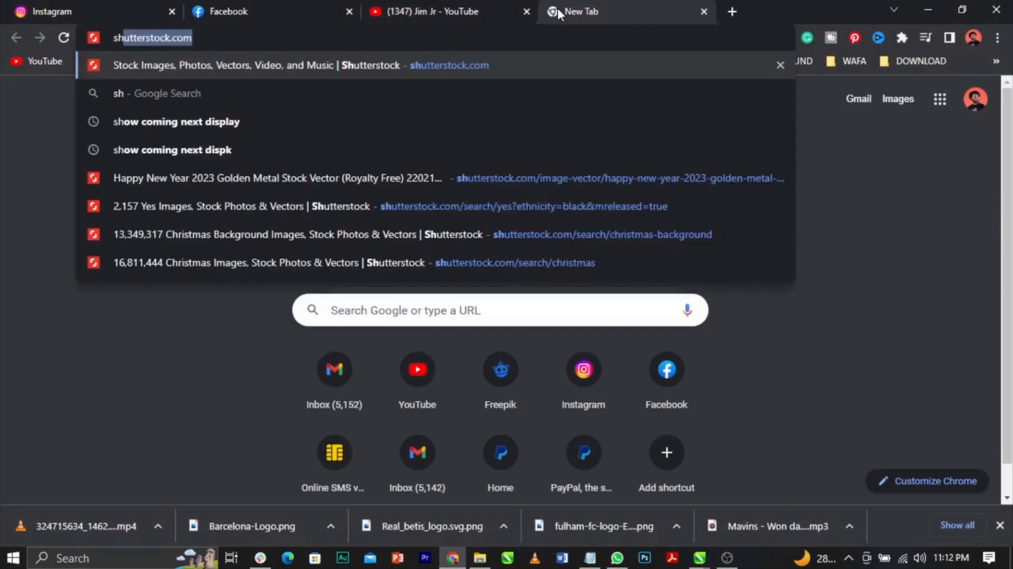
{"action": "key", "text": "Return"}
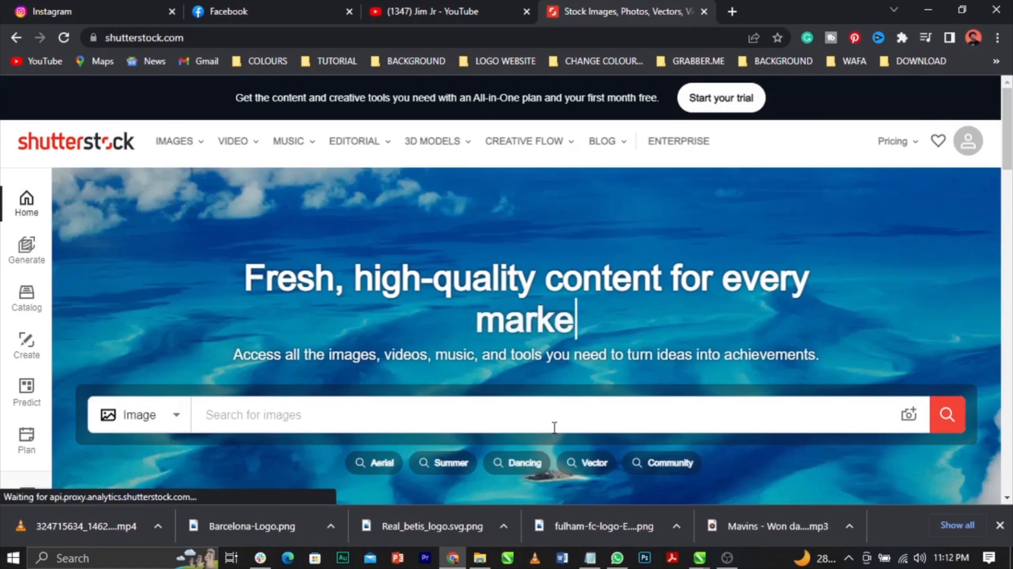
Search the Shutterstock image library for "launch out".
{"action": "type", "text": "launch"}
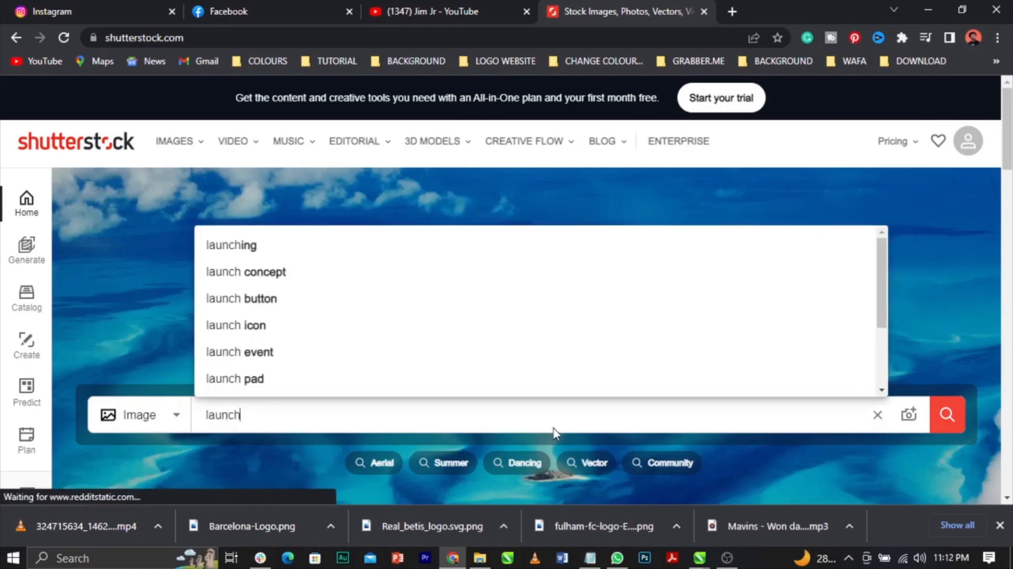
{"action": "type", "text": " out"}
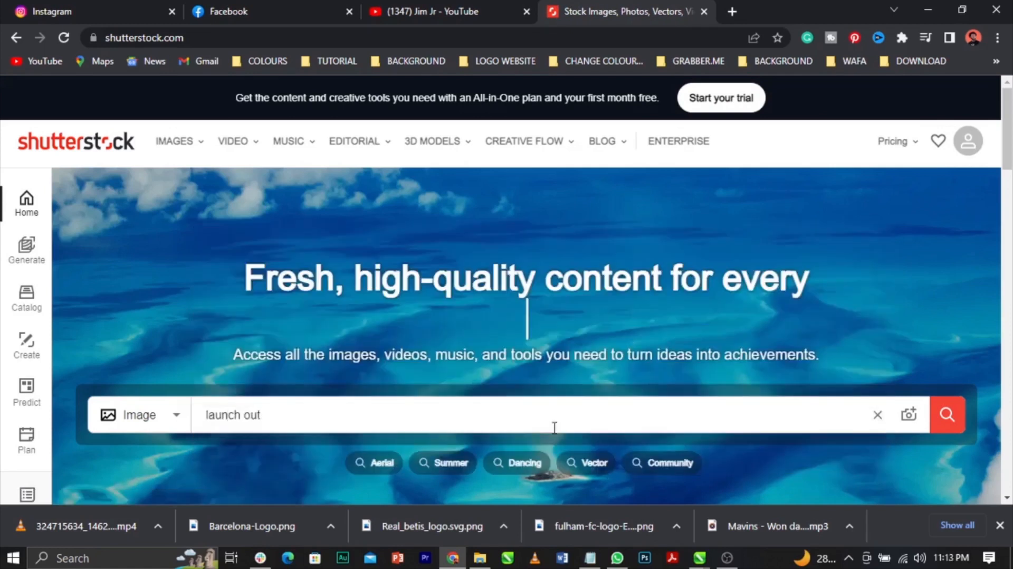
{"action": "key", "text": "Return"}
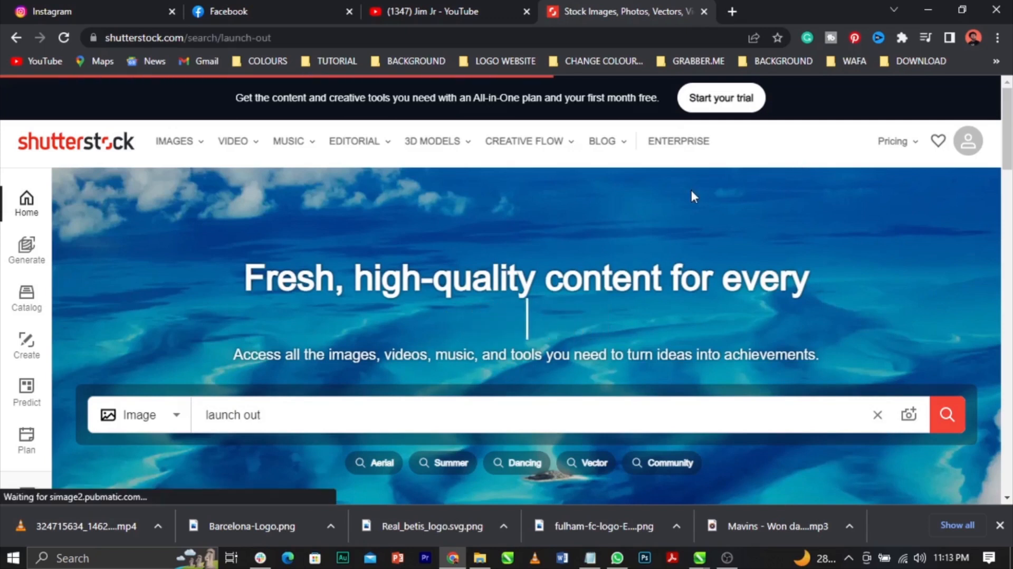
Look through the launch out image results for a rocket launch picture suited to the theme.
{"action": "scroll", "coordinate": [692, 196], "scroll_direction": "down", "scroll_amount": 5}
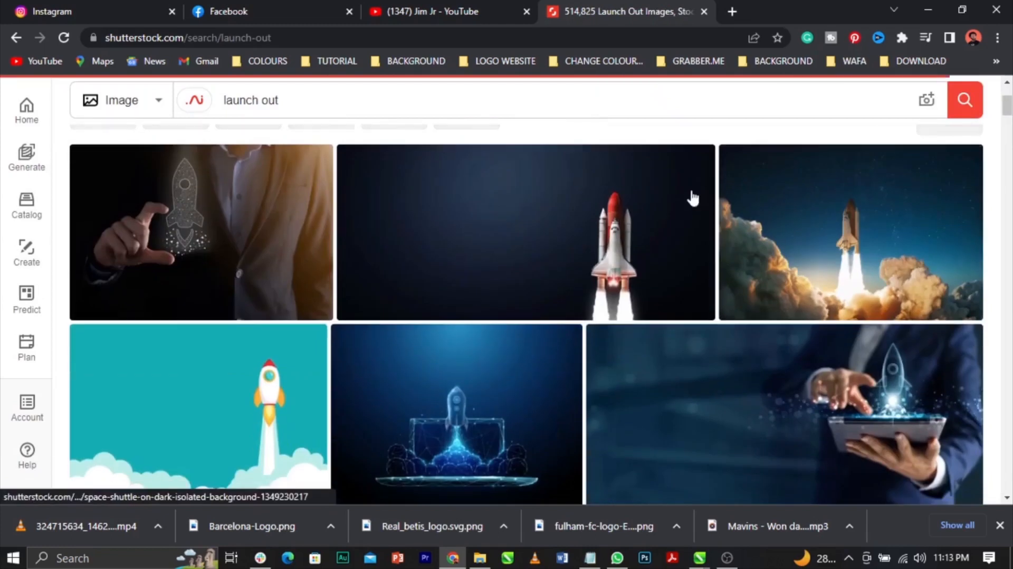
{"action": "scroll", "coordinate": [692, 197], "scroll_direction": "up", "scroll_amount": 6}
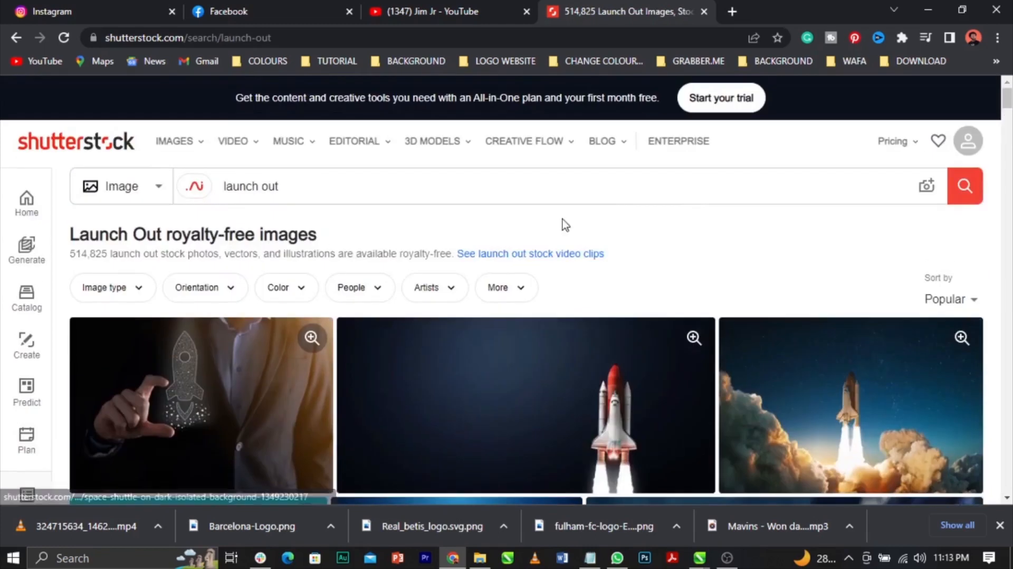
{"action": "scroll", "coordinate": [561, 228], "scroll_direction": "down", "scroll_amount": 4}
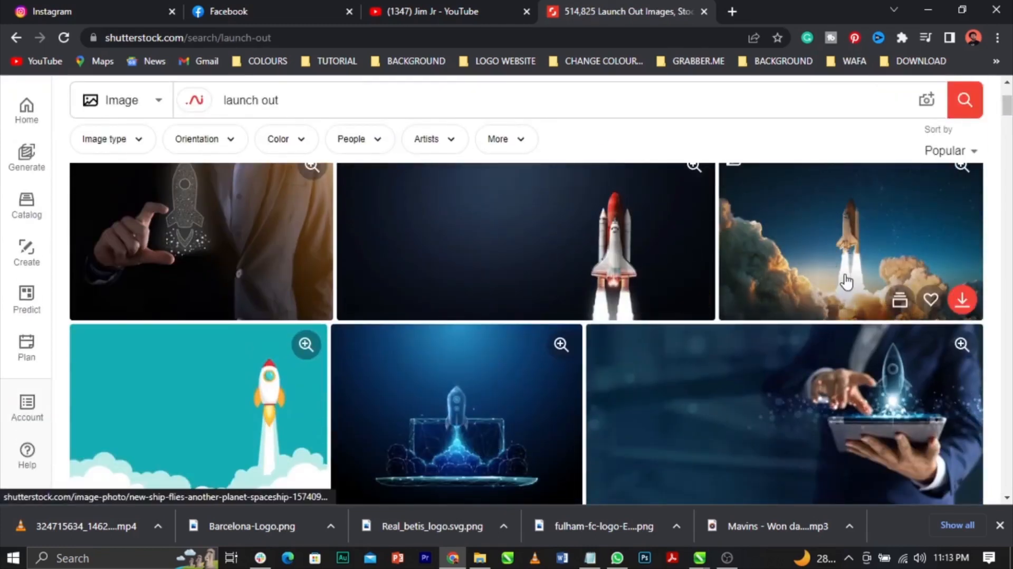
{"action": "scroll", "coordinate": [521, 300], "scroll_direction": "down", "scroll_amount": 3}
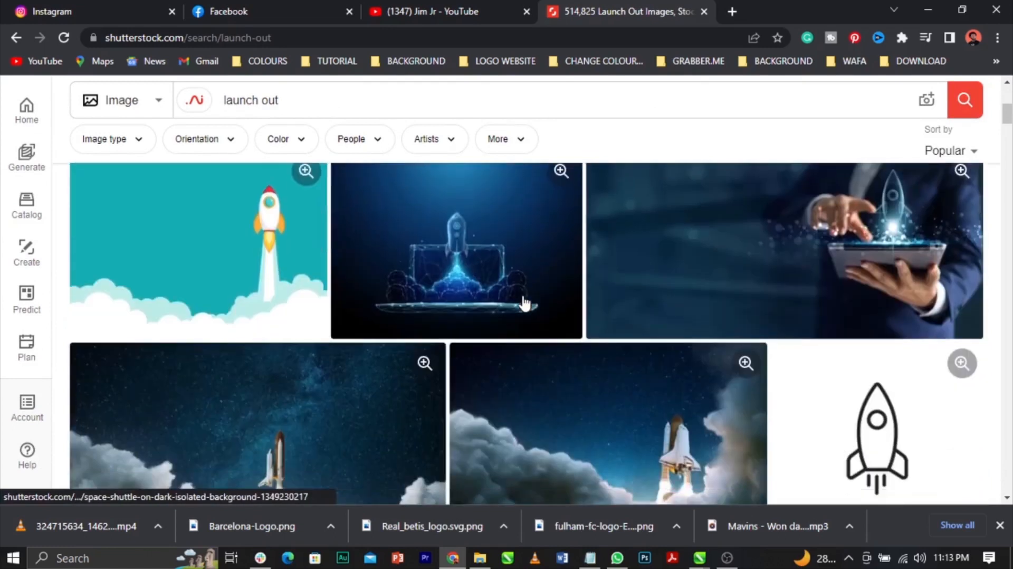
{"action": "scroll", "coordinate": [524, 304], "scroll_direction": "down", "scroll_amount": 3}
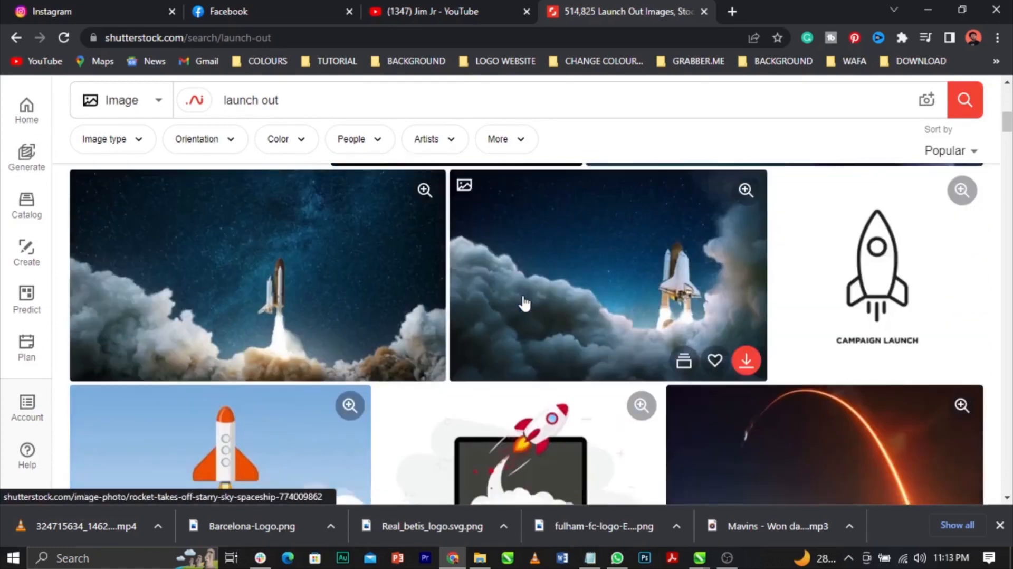
{"action": "scroll", "coordinate": [523, 303], "scroll_direction": "down", "scroll_amount": 6}
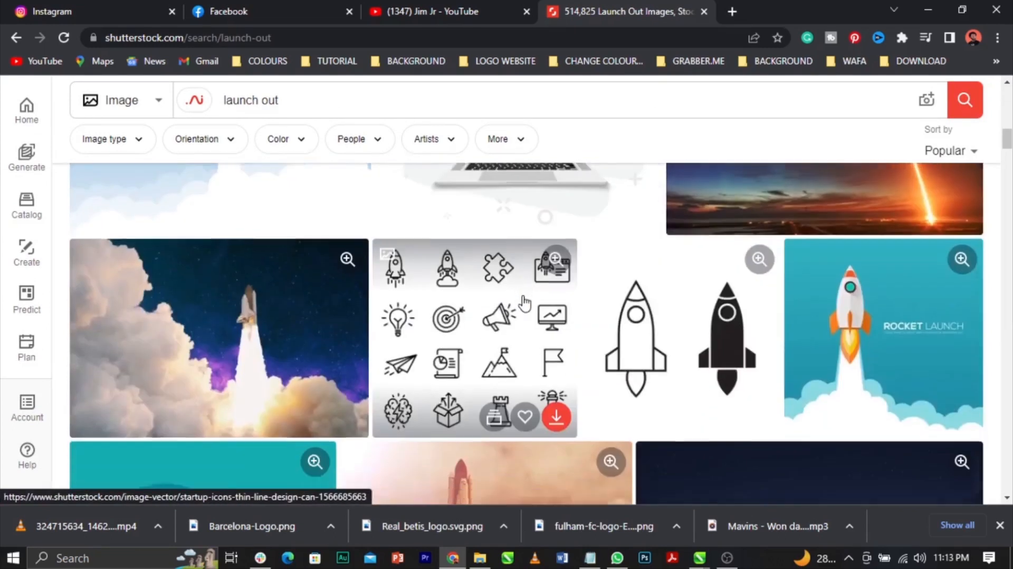
{"action": "scroll", "coordinate": [524, 302], "scroll_direction": "down", "scroll_amount": 15}
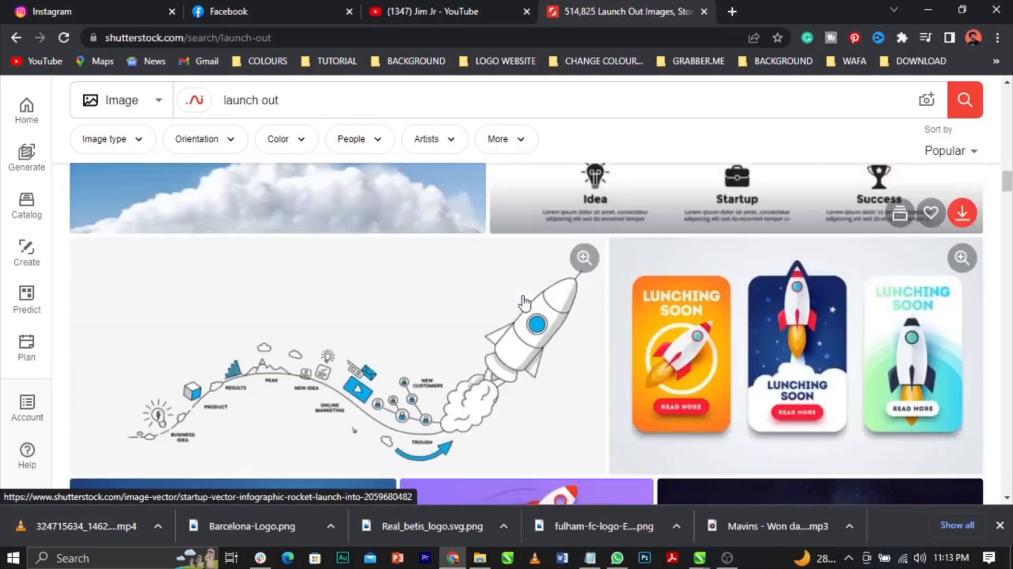
{"action": "scroll", "coordinate": [524, 303], "scroll_direction": "down", "scroll_amount": 3}
{"action": "scroll", "coordinate": [524, 303], "scroll_direction": "up", "scroll_amount": 5}
{"action": "scroll", "coordinate": [524, 303], "scroll_direction": "down", "scroll_amount": 7}
{"action": "scroll", "coordinate": [523, 303], "scroll_direction": "down", "scroll_amount": 12}
{"action": "scroll", "coordinate": [524, 302], "scroll_direction": "down", "scroll_amount": 12}
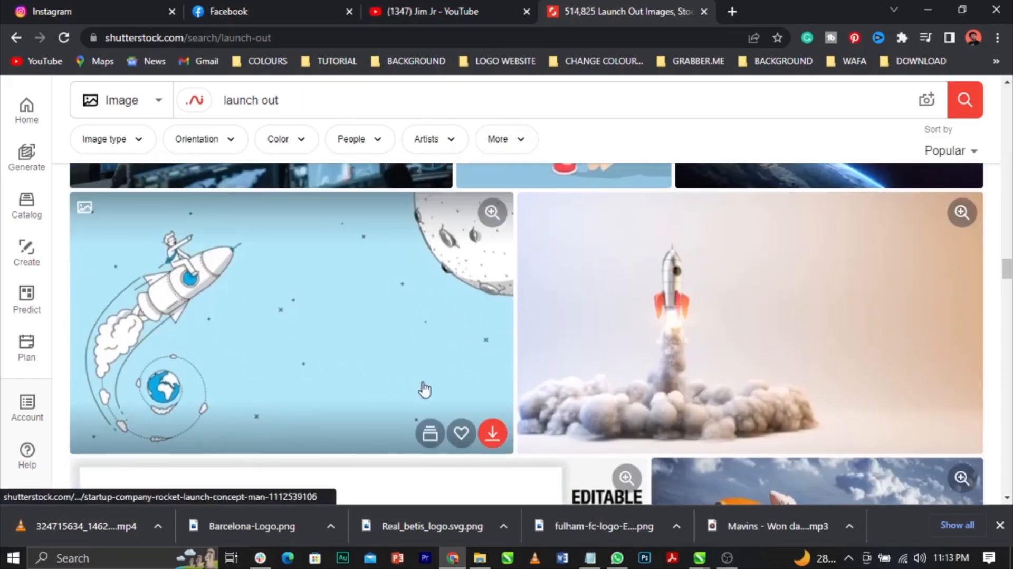
Open the page of the 3D rocket launching from grey smoke on a beige background and examine the image.
{"action": "left_click", "coordinate": [732, 340]}
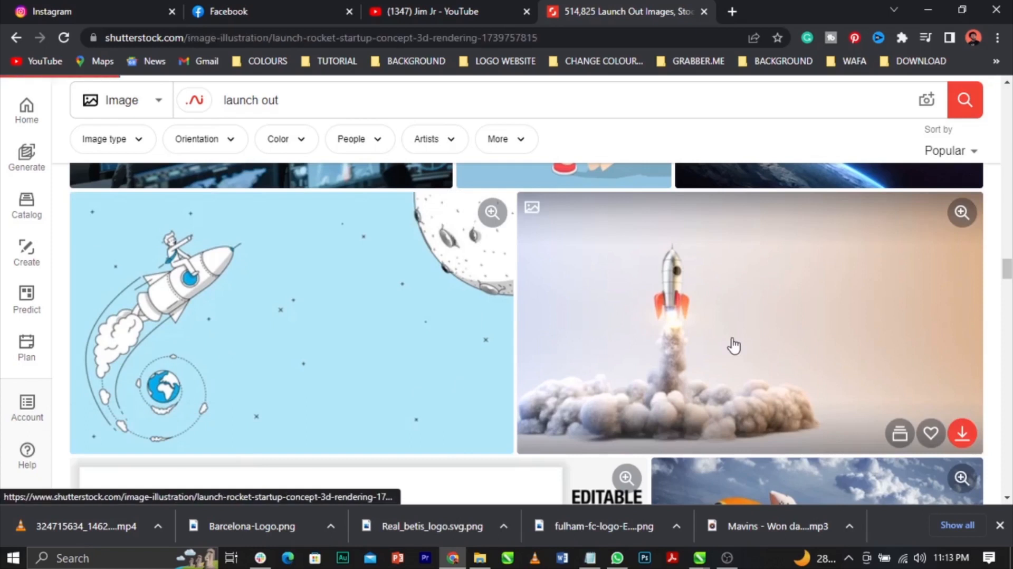
{"action": "scroll", "coordinate": [732, 343], "scroll_direction": "down", "scroll_amount": 3}
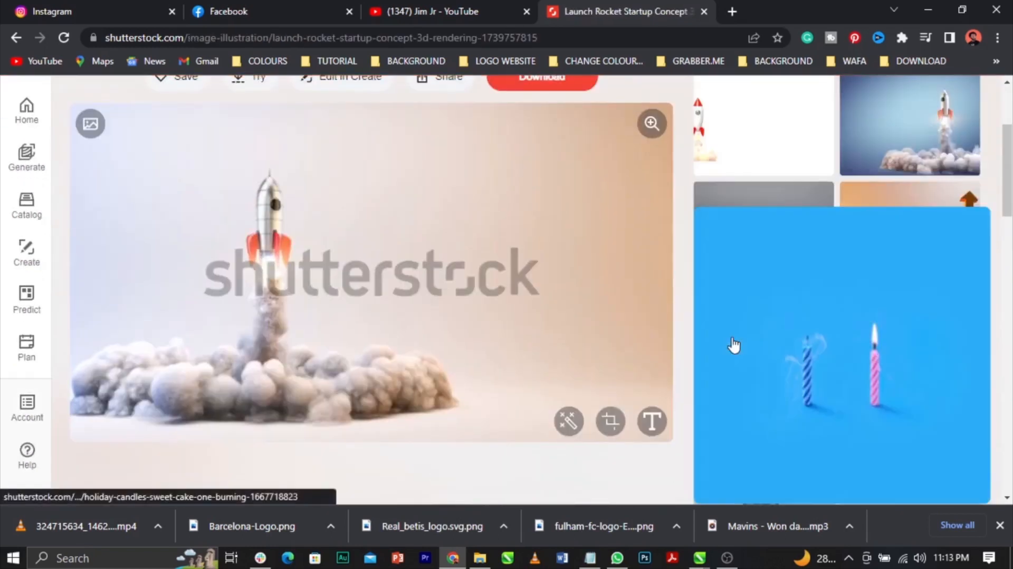
{"action": "scroll", "coordinate": [844, 256], "scroll_direction": "down", "scroll_amount": 1}
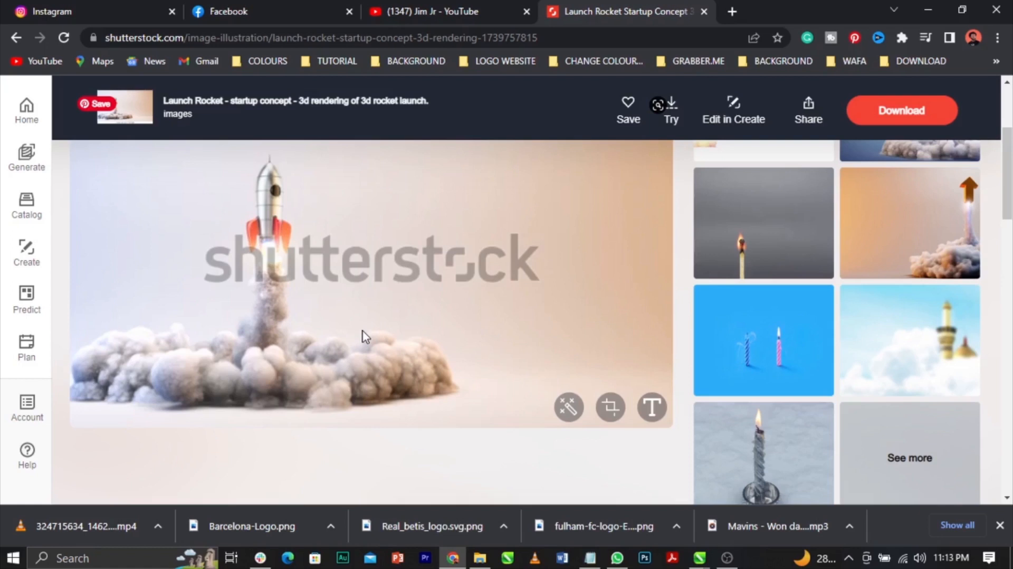
Return to the Launch Out folder in File Explorer and examine the downloaded rocket launch image in an enlarged preview.
{"action": "left_click", "coordinate": [924, 6]}
{"action": "left_click", "coordinate": [597, 277]}
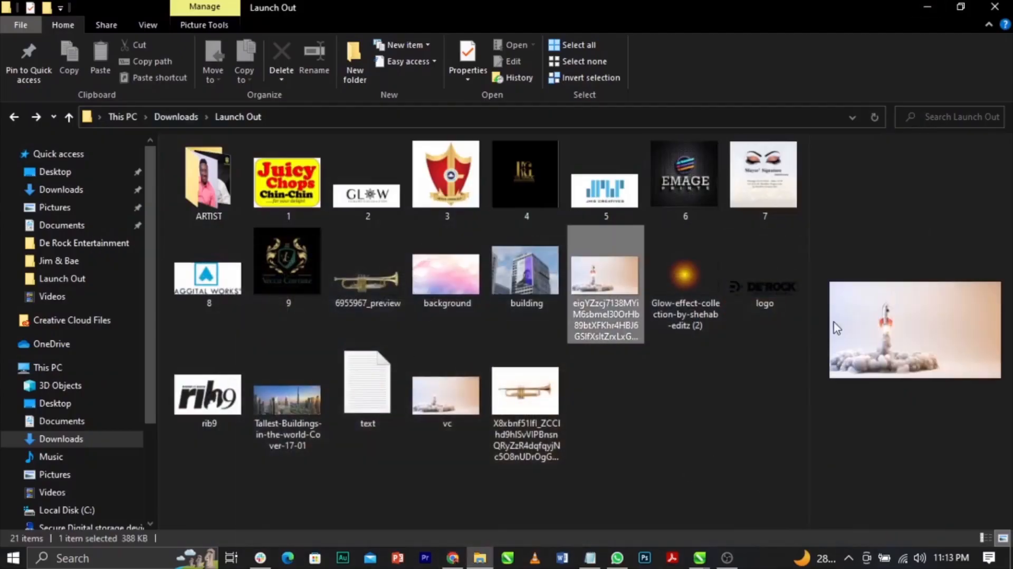
{"action": "left_click_drag", "start_coordinate": [808, 328], "coordinate": [376, 306]}
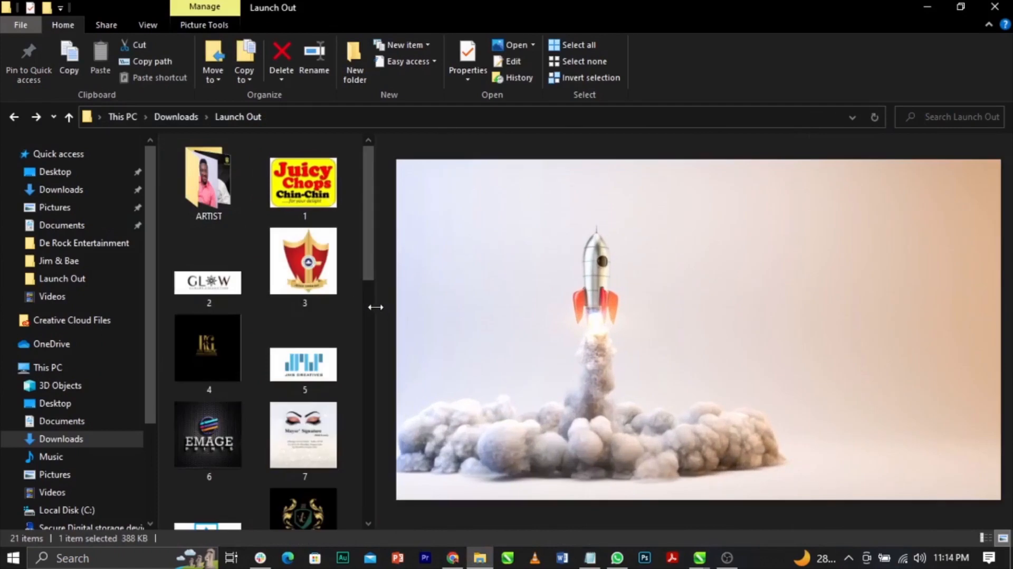
{"action": "mouse_move", "coordinate": [376, 306]}
{"action": "left_mouse_down"}
{"action": "mouse_move", "coordinate": [426, 310]}
{"action": "mouse_move", "coordinate": [377, 314]}
{"action": "left_mouse_up"}
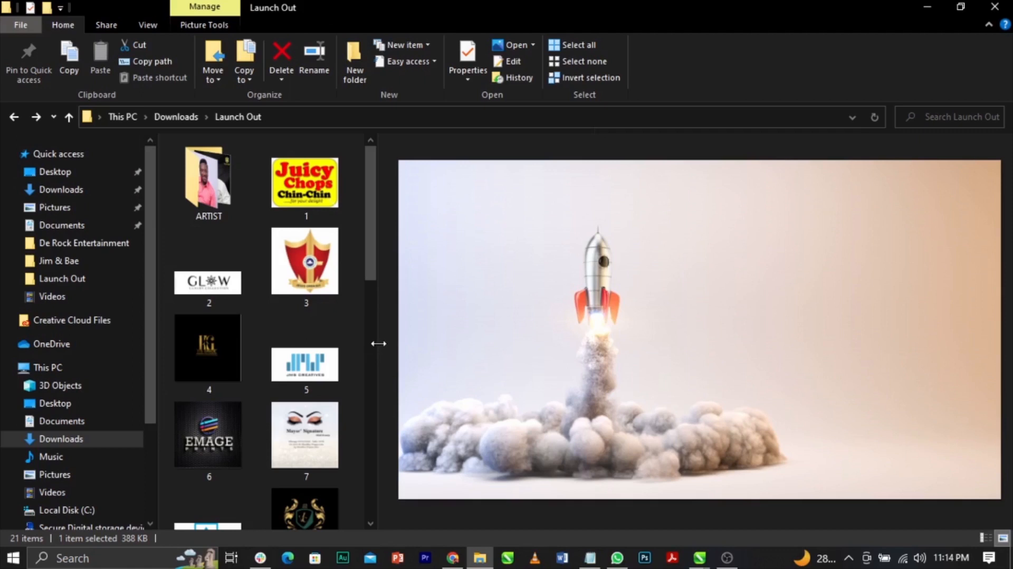
{"action": "left_click_drag", "start_coordinate": [378, 344], "coordinate": [560, 327]}
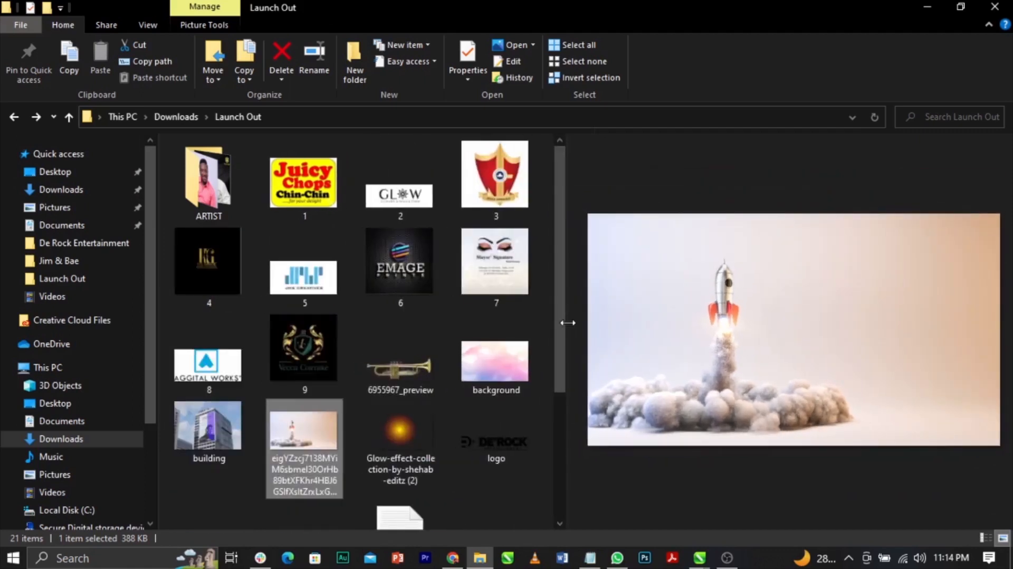
Preview the two trumpet images in the Launch Out folder, including 6955967_preview, and look over the other assets.
{"action": "scroll", "coordinate": [422, 363], "scroll_direction": "down", "scroll_amount": 3}
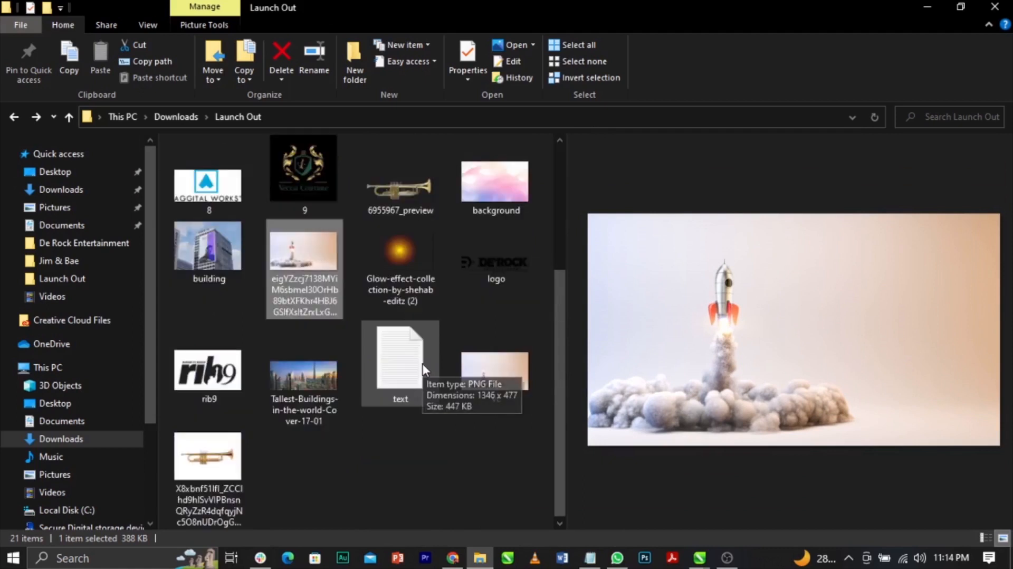
{"action": "left_click", "coordinate": [206, 451]}
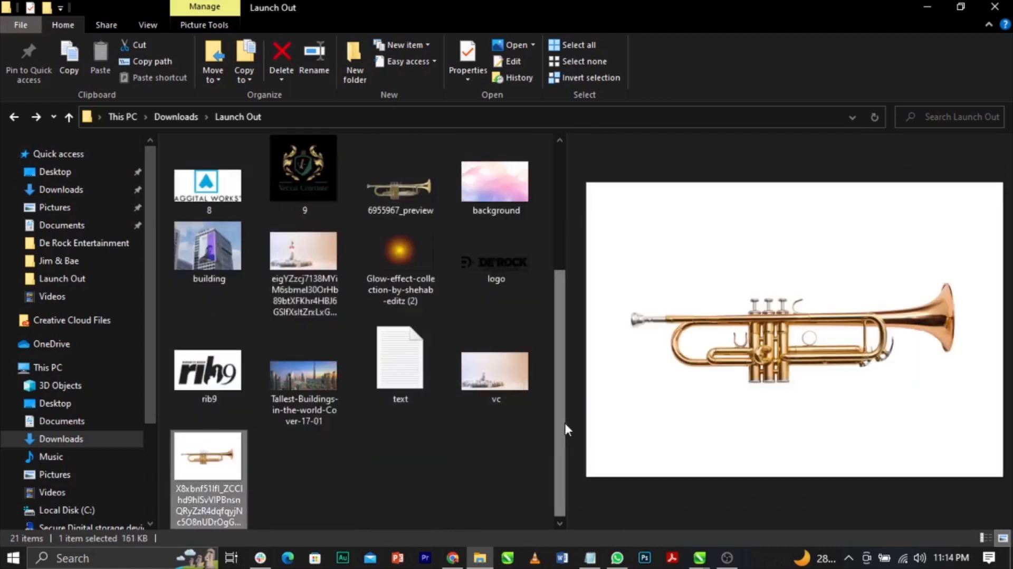
{"action": "left_click", "coordinate": [422, 187]}
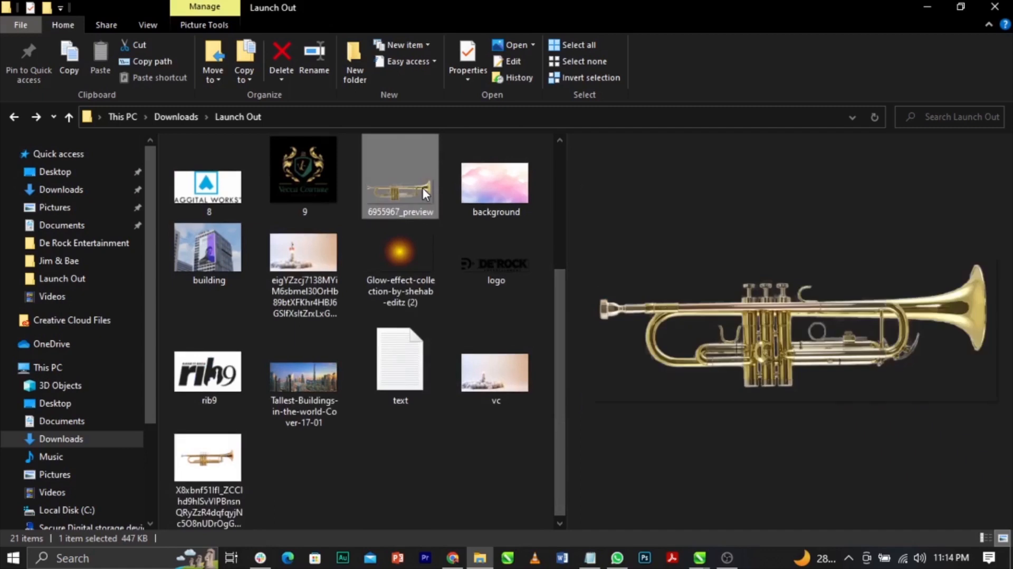
{"action": "scroll", "coordinate": [366, 453], "scroll_direction": "up", "scroll_amount": 2}
{"action": "scroll", "coordinate": [367, 456], "scroll_direction": "down", "scroll_amount": 2}
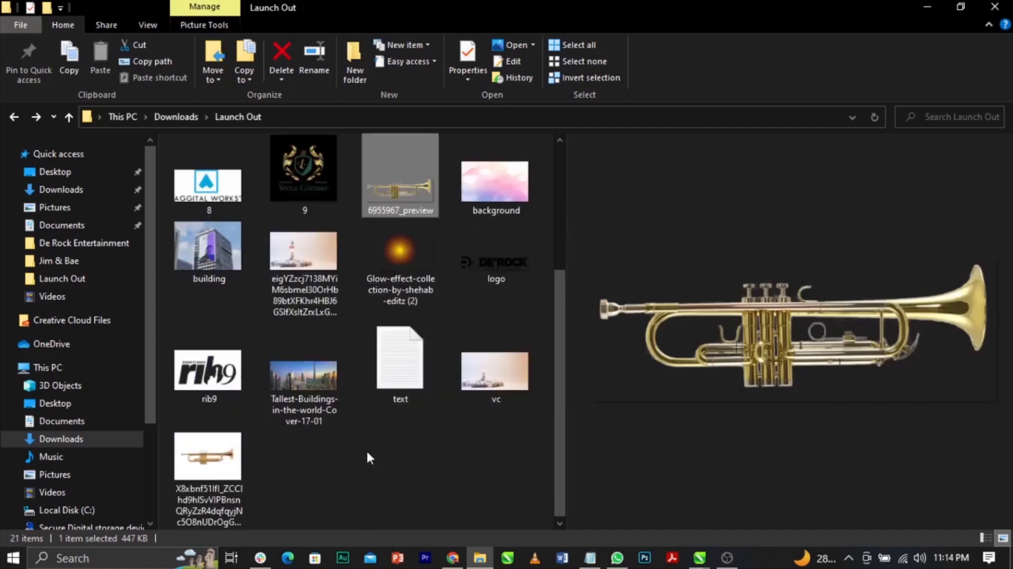
{"action": "scroll", "coordinate": [368, 457], "scroll_direction": "up", "scroll_amount": 2}
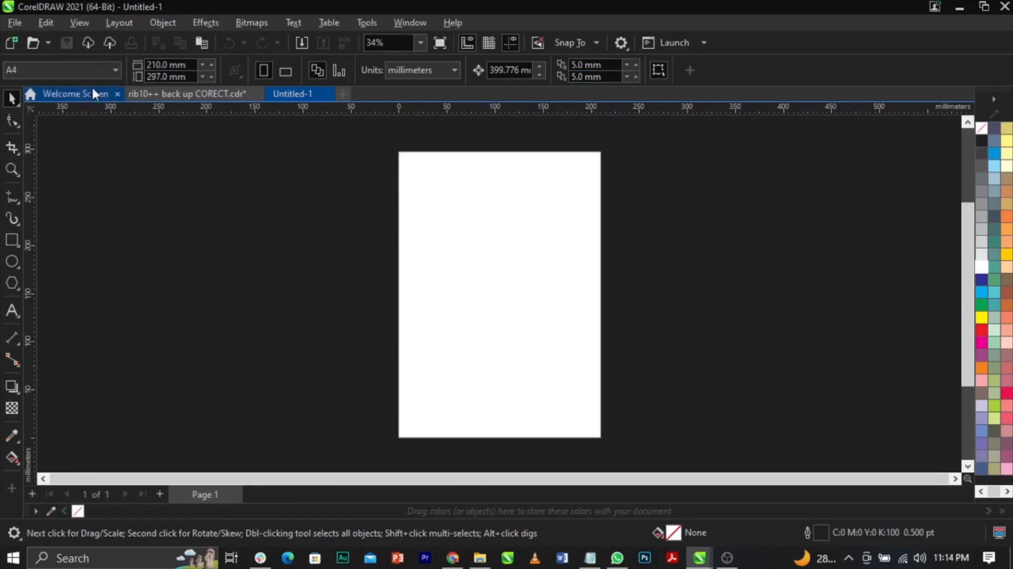
Set the document page to A5 in landscape orientation with inches as the drawing units.
{"action": "left_click", "coordinate": [94, 68]}
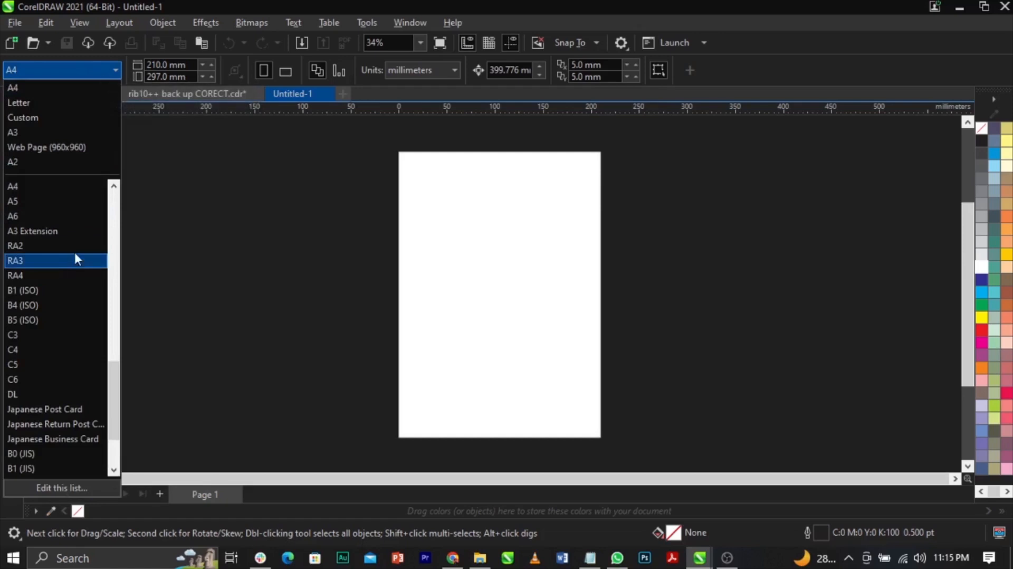
{"action": "scroll", "coordinate": [72, 245], "scroll_direction": "up", "scroll_amount": 7}
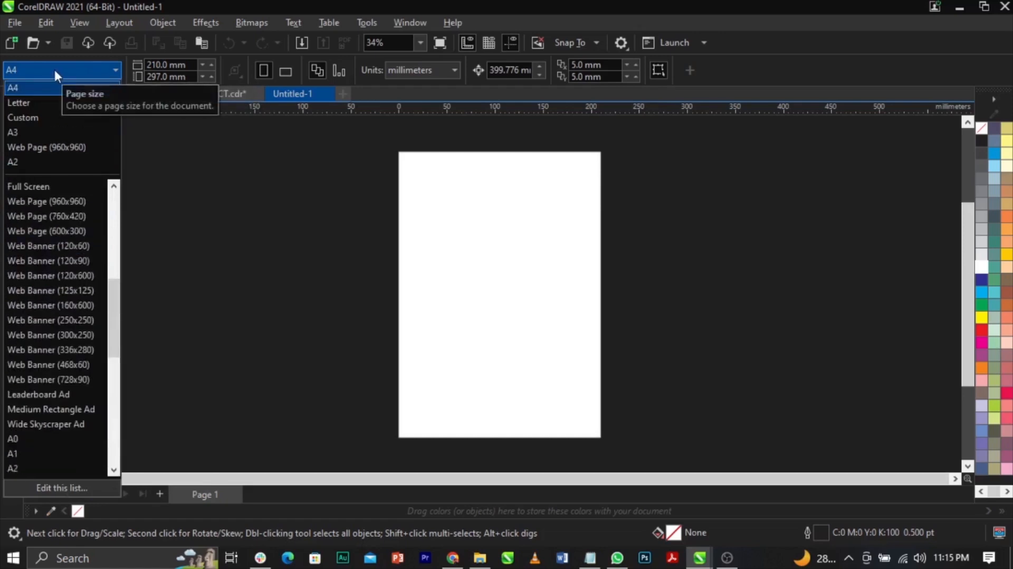
{"action": "scroll", "coordinate": [43, 448], "scroll_direction": "down", "scroll_amount": 3}
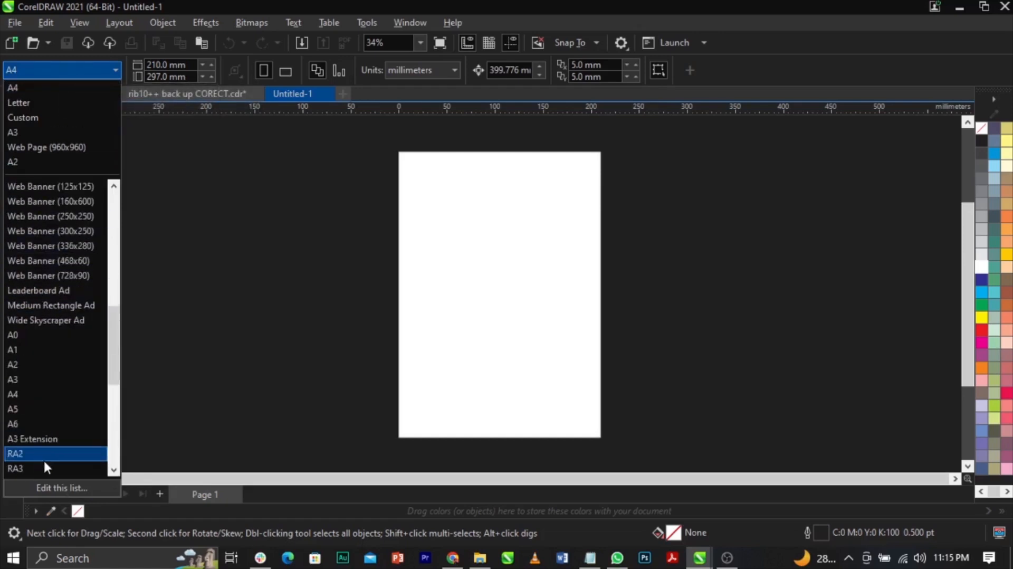
{"action": "left_click", "coordinate": [40, 409]}
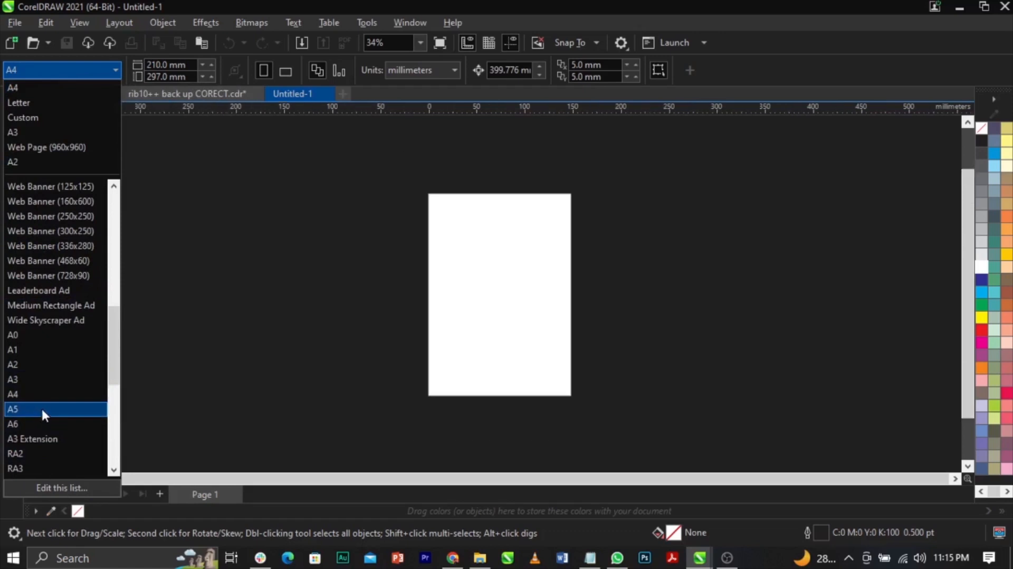
{"action": "left_click", "coordinate": [287, 70]}
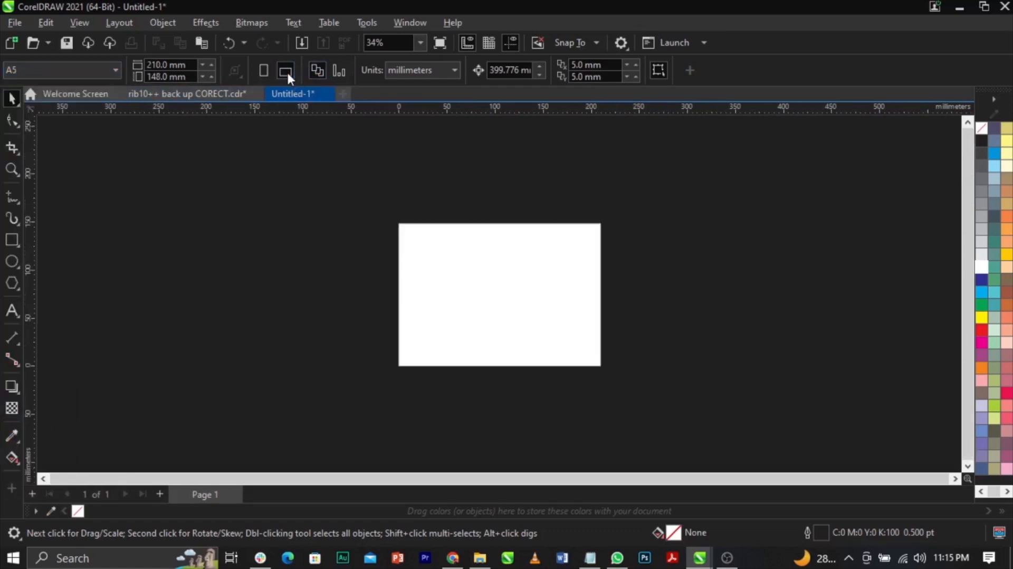
{"action": "left_click", "coordinate": [396, 75]}
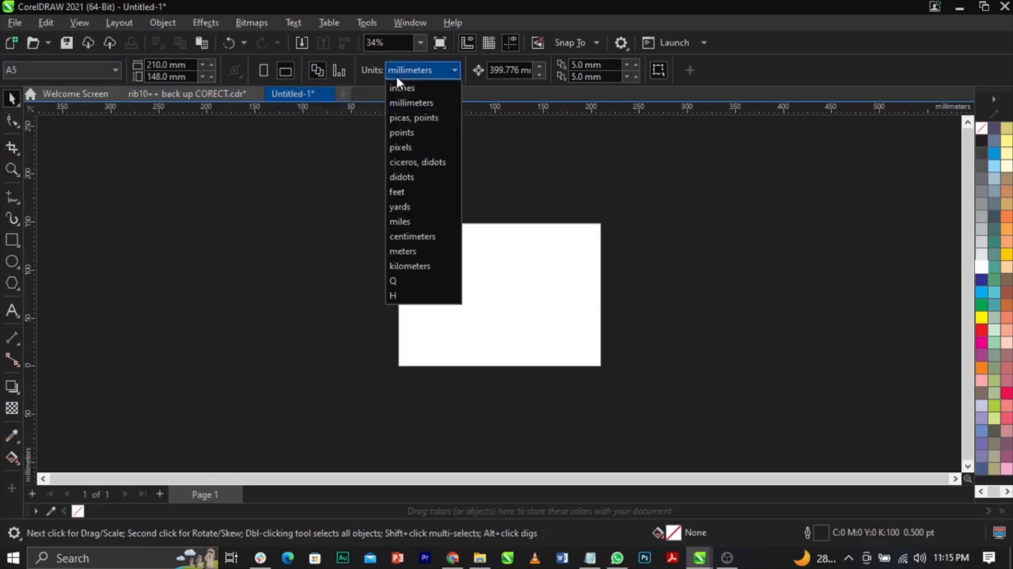
{"action": "left_click", "coordinate": [403, 89]}
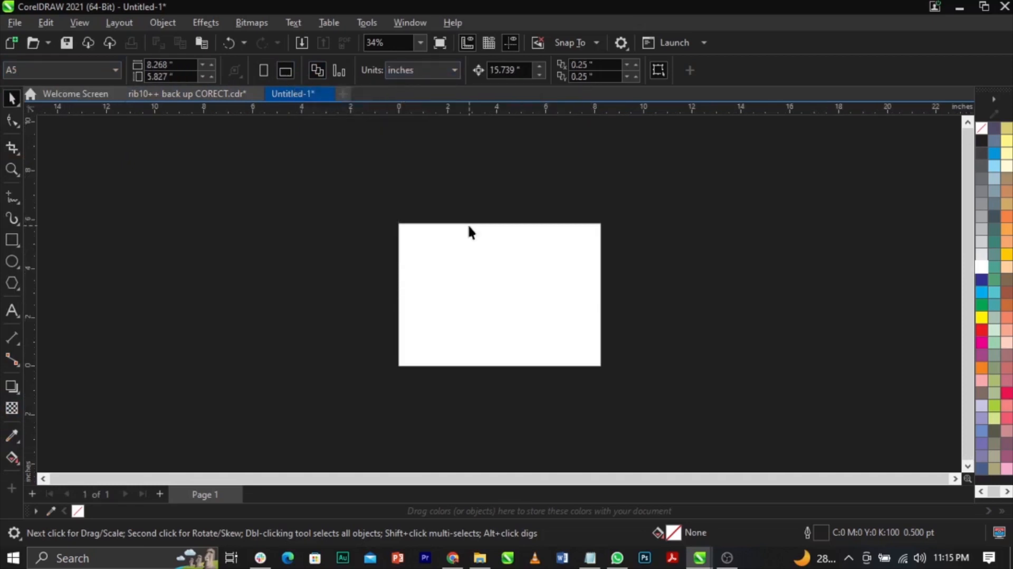
Draw a rectangle about 8.03 by 5.01 inches over the page and shift it to sit within the page edges.
{"action": "scroll", "coordinate": [468, 232], "scroll_direction": "up", "scroll_amount": 2}
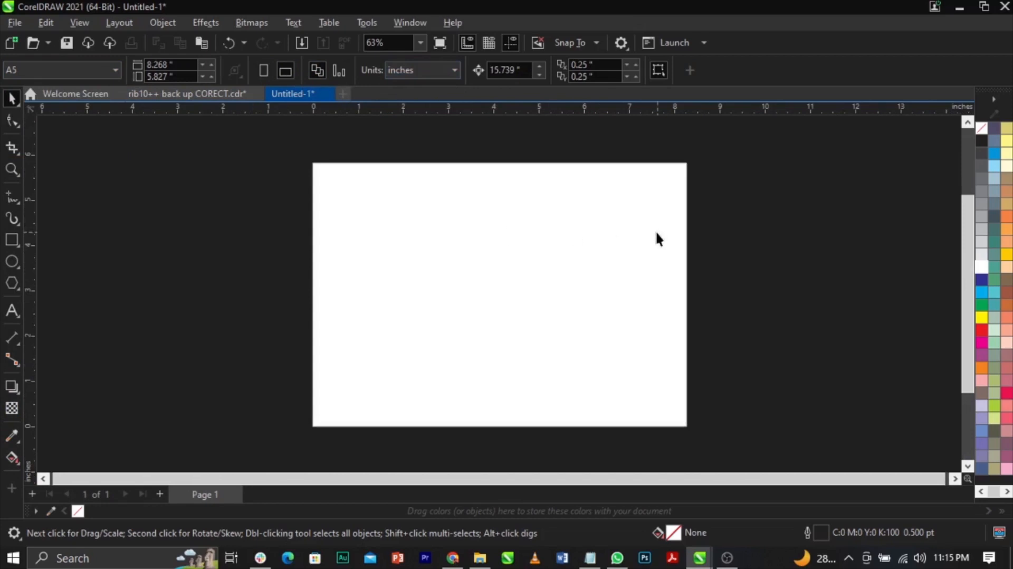
{"action": "left_click", "coordinate": [15, 240]}
{"action": "left_click_drag", "start_coordinate": [312, 173], "coordinate": [666, 399]}
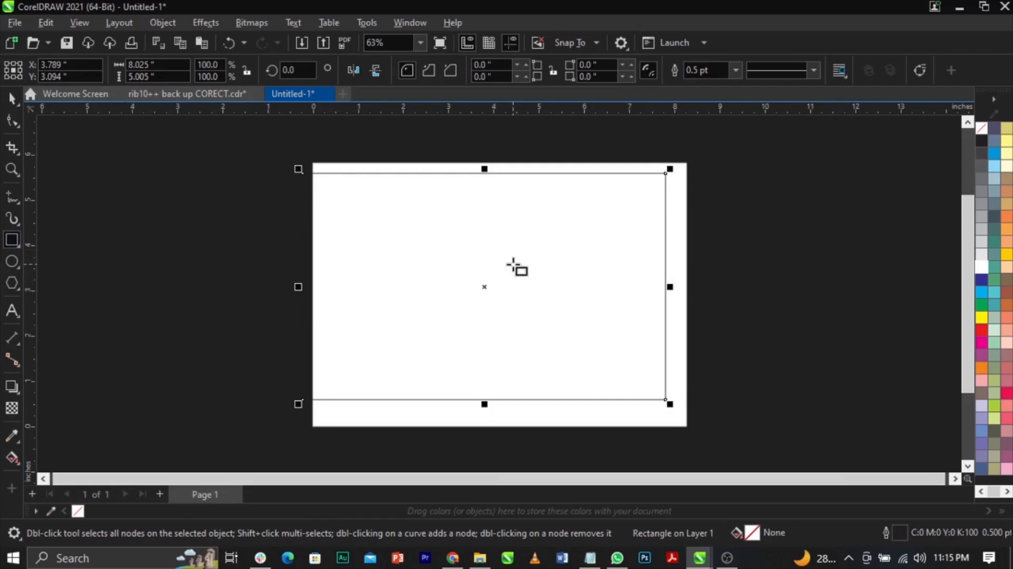
{"action": "key", "text": "space"}
{"action": "left_click_drag", "start_coordinate": [482, 270], "coordinate": [499, 274]}
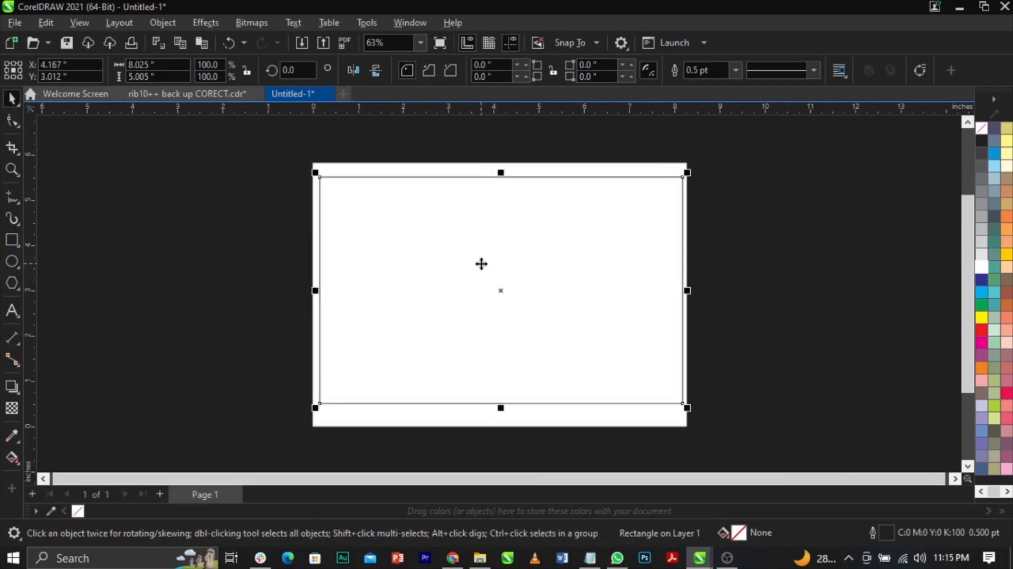
Copy the page width and set the rectangle's width to 8.268 inches.
{"action": "left_click", "coordinate": [201, 254]}
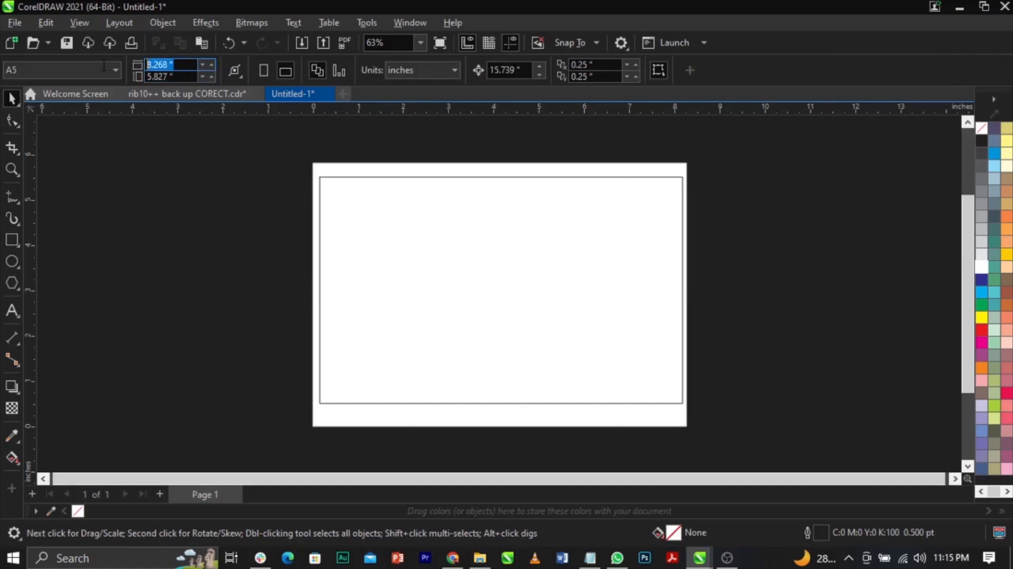
{"action": "left_click", "coordinate": [437, 221]}
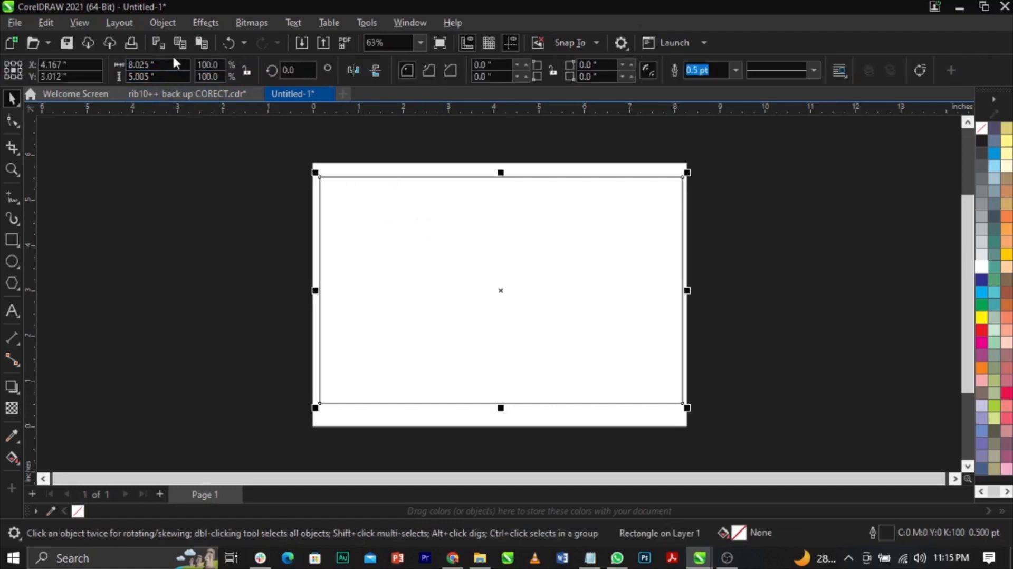
{"action": "left_click_drag", "start_coordinate": [167, 65], "coordinate": [92, 64]}
{"action": "type", "text": "8.268 \""}
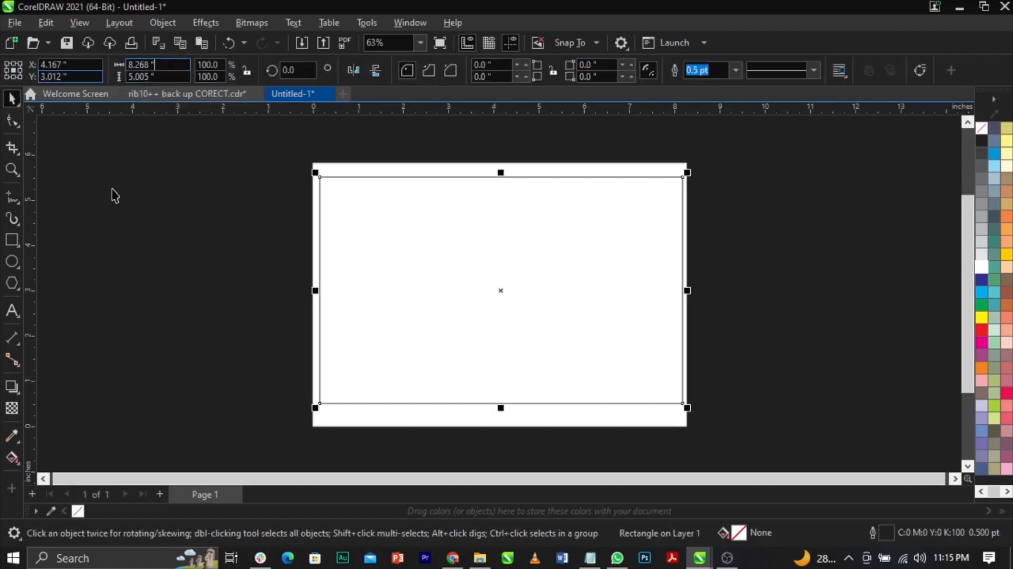
{"action": "left_click", "coordinate": [138, 190]}
Copy the page height to set the rectangle's height to 5.827 inches, and center the rectangle on the page.
{"action": "left_click_drag", "start_coordinate": [182, 77], "coordinate": [28, 76]}
{"action": "key", "text": "ctrl+c"}
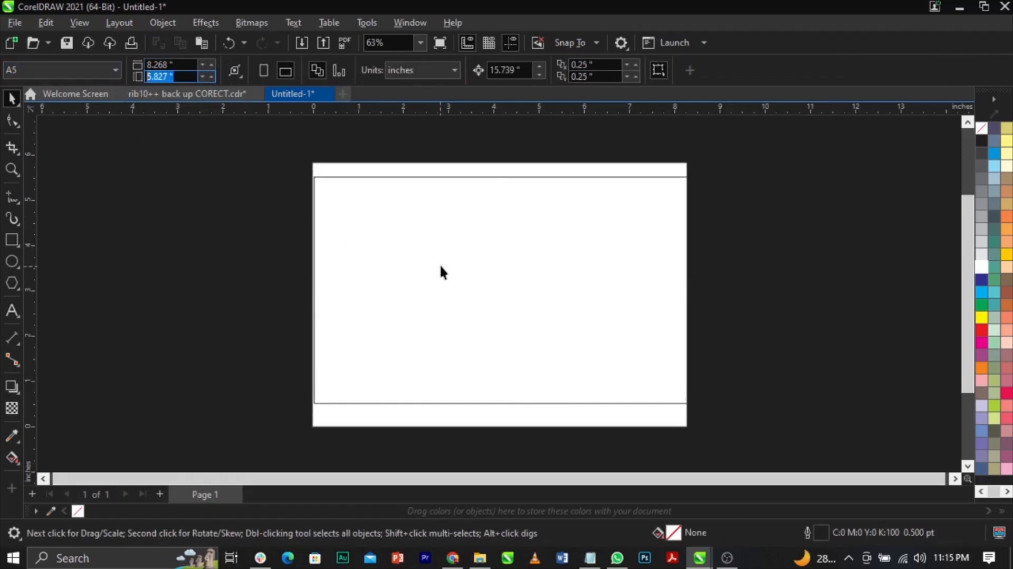
{"action": "left_click", "coordinate": [444, 267]}
{"action": "left_click_drag", "start_coordinate": [181, 77], "coordinate": [69, 77]}
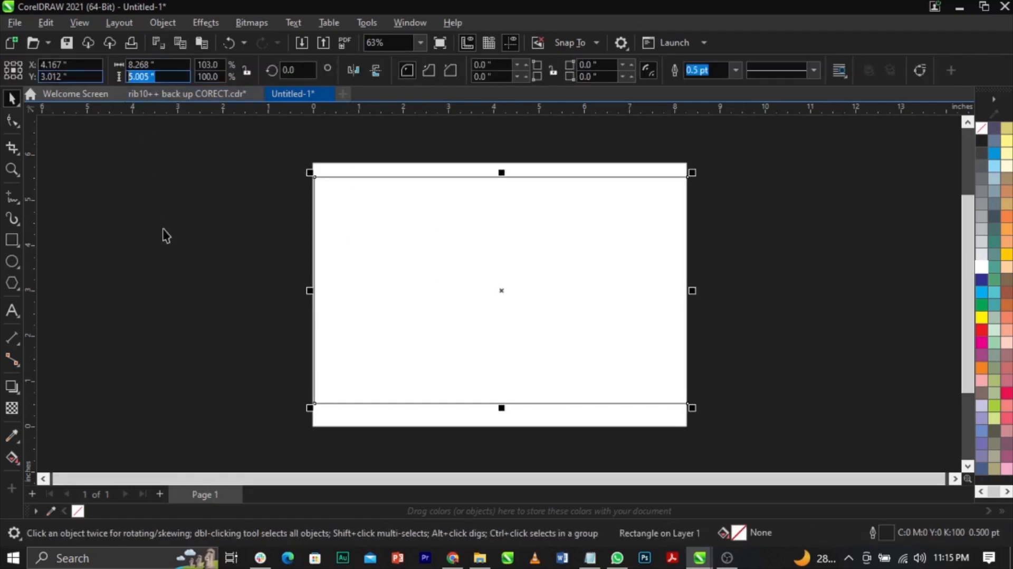
{"action": "key", "text": "ctrl+v"}
{"action": "left_click", "coordinate": [179, 240]}
{"action": "left_click", "coordinate": [445, 264]}
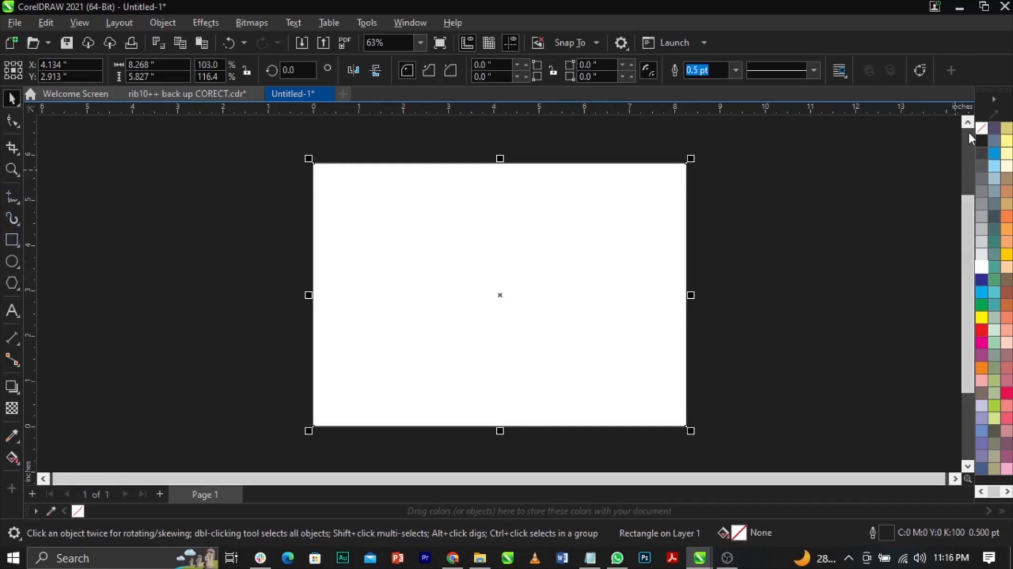
Remove the outline from the page-sized rectangle, and move the rectangle slightly down and to the left.
{"action": "left_click_drag", "start_coordinate": [565, 258], "coordinate": [509, 258]}
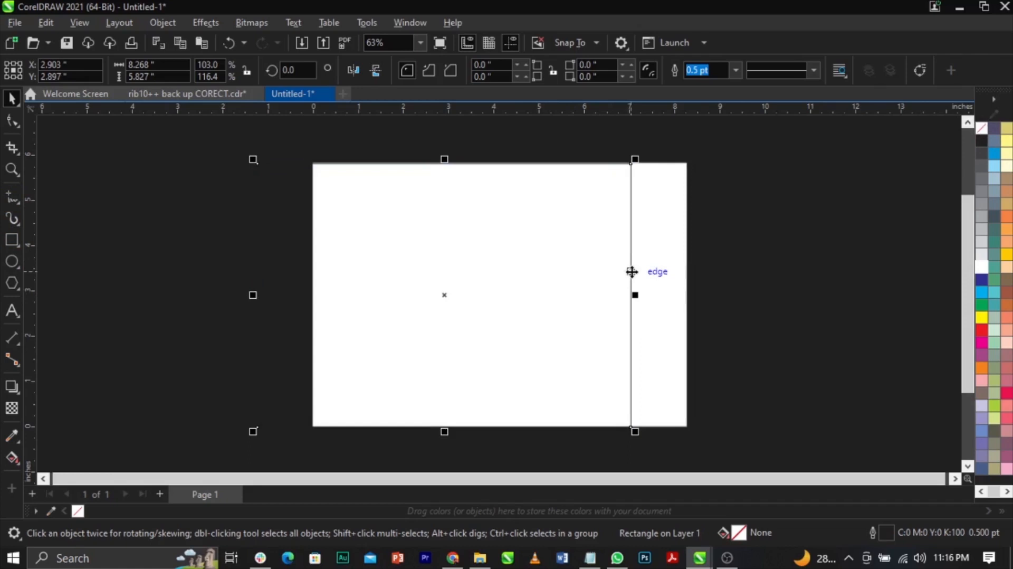
{"action": "key", "text": "ctrl+z"}
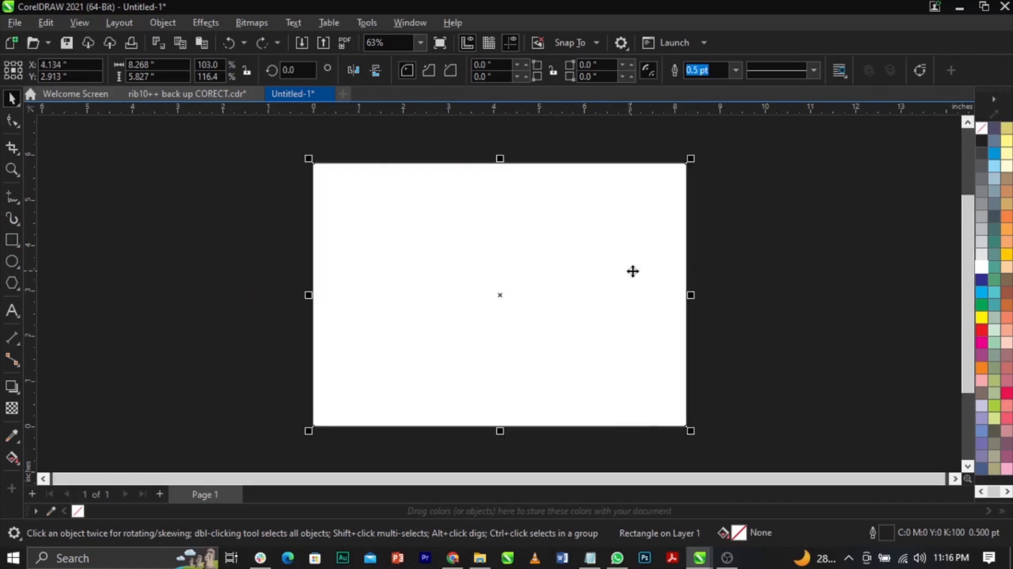
{"action": "right_click", "coordinate": [986, 130]}
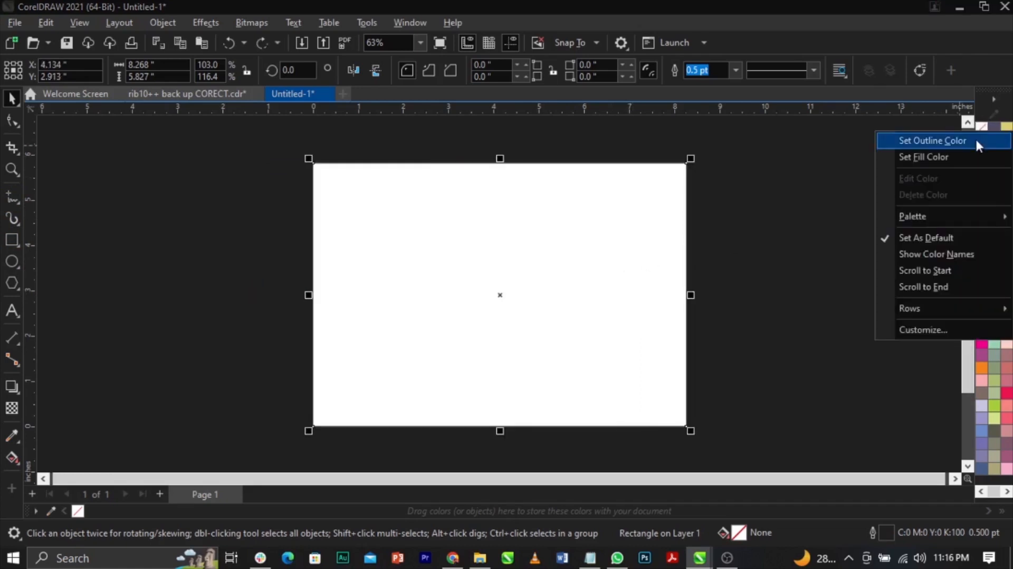
{"action": "left_click", "coordinate": [976, 139]}
{"action": "left_click_drag", "start_coordinate": [656, 250], "coordinate": [609, 285]}
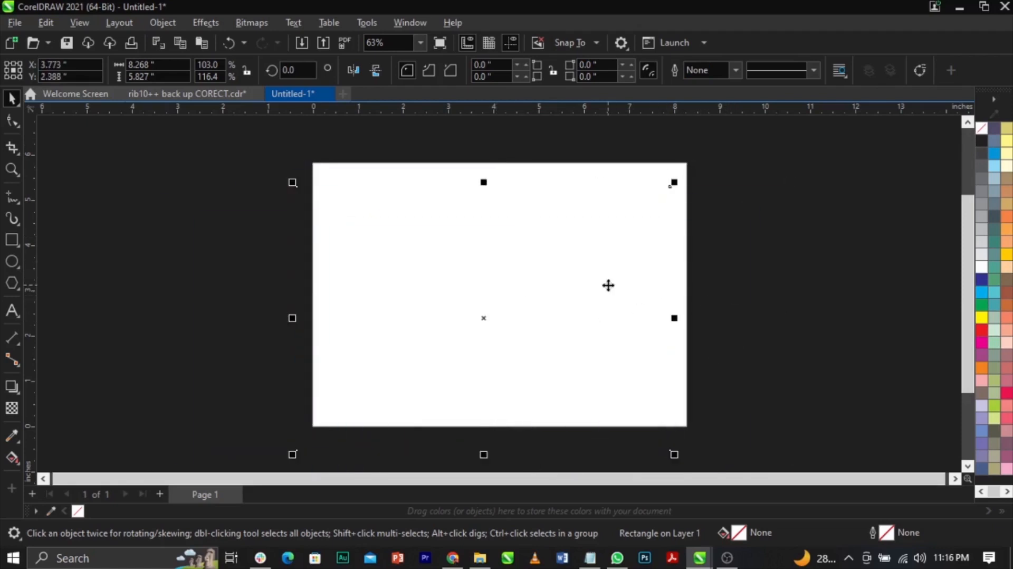
{"action": "left_click", "coordinate": [727, 291]}
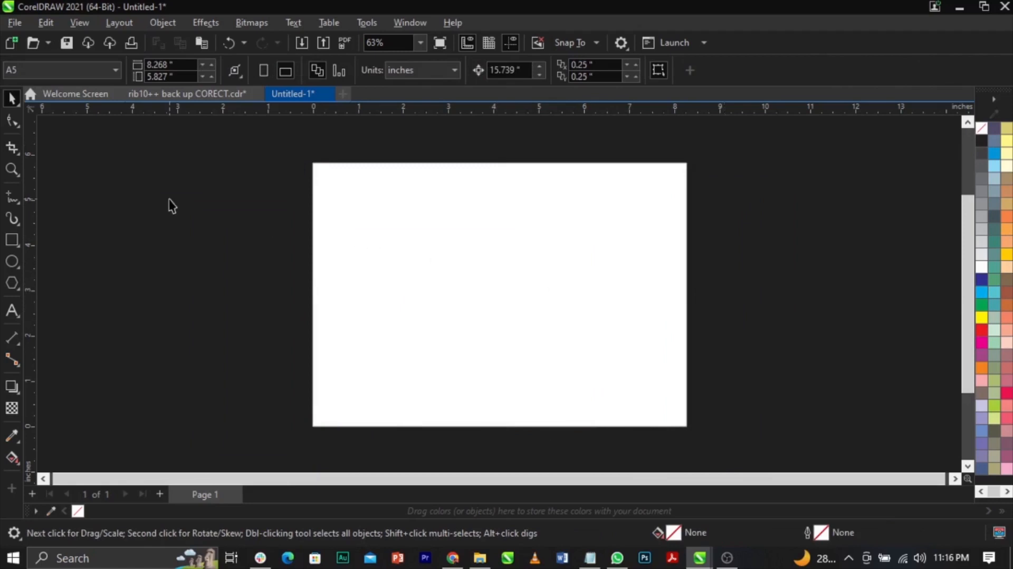
Start importing files and browse to the Launch Out folder in Downloads.
{"action": "left_click", "coordinate": [14, 23]}
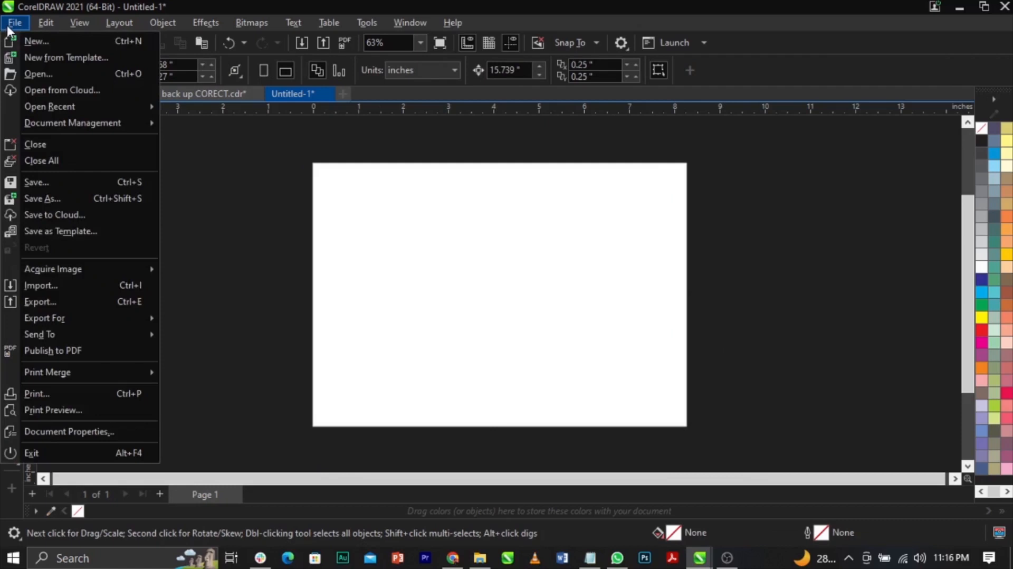
{"action": "left_click", "coordinate": [63, 286]}
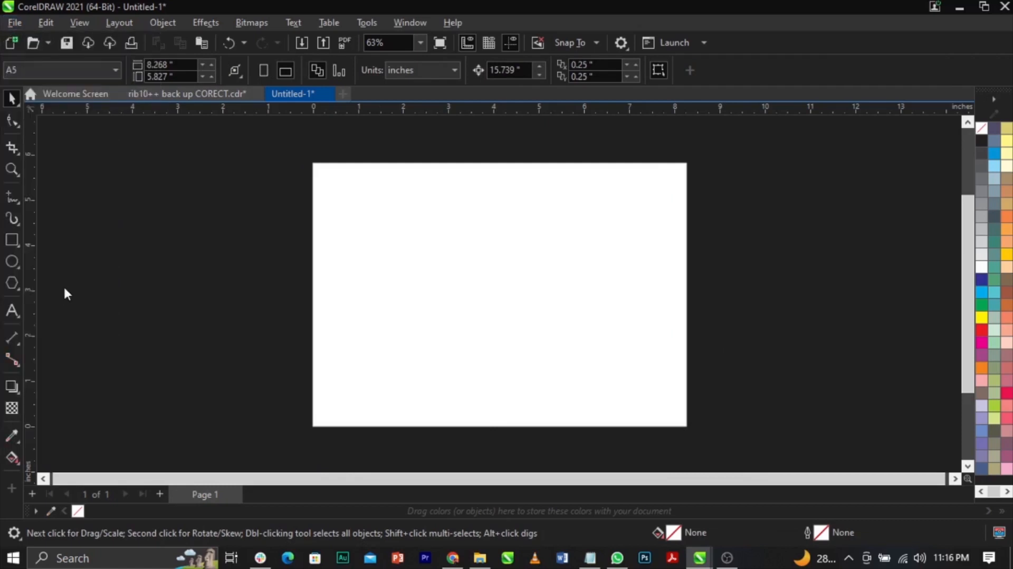
{"action": "scroll", "coordinate": [253, 264], "scroll_direction": "down", "scroll_amount": 1}
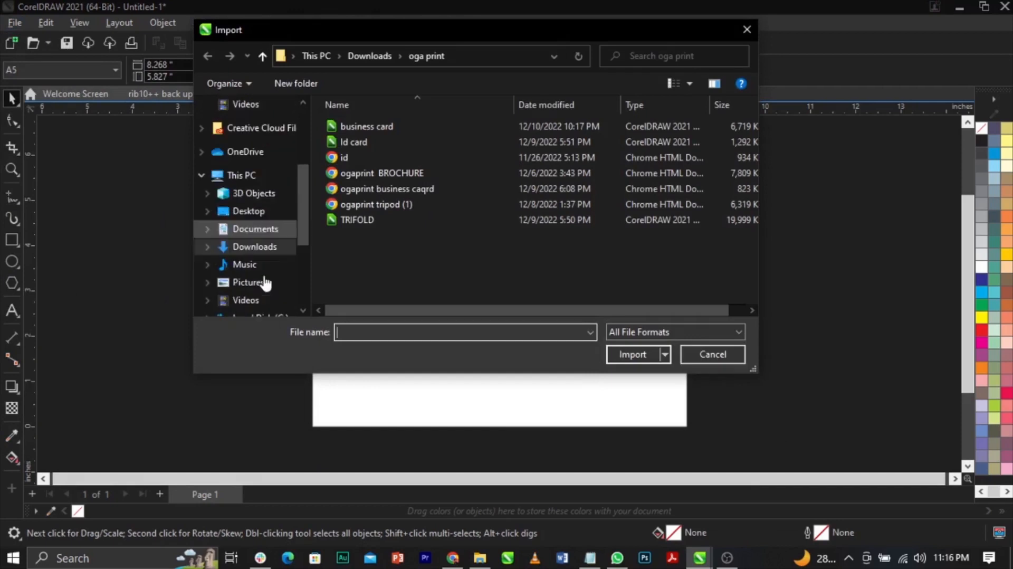
{"action": "left_click", "coordinate": [256, 248]}
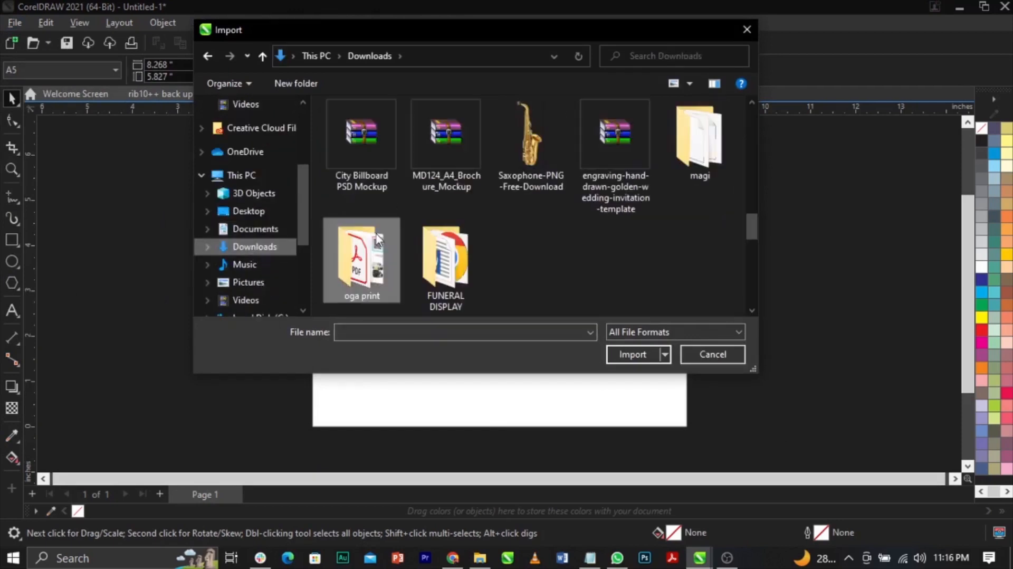
{"action": "scroll", "coordinate": [476, 244], "scroll_direction": "up", "scroll_amount": 10}
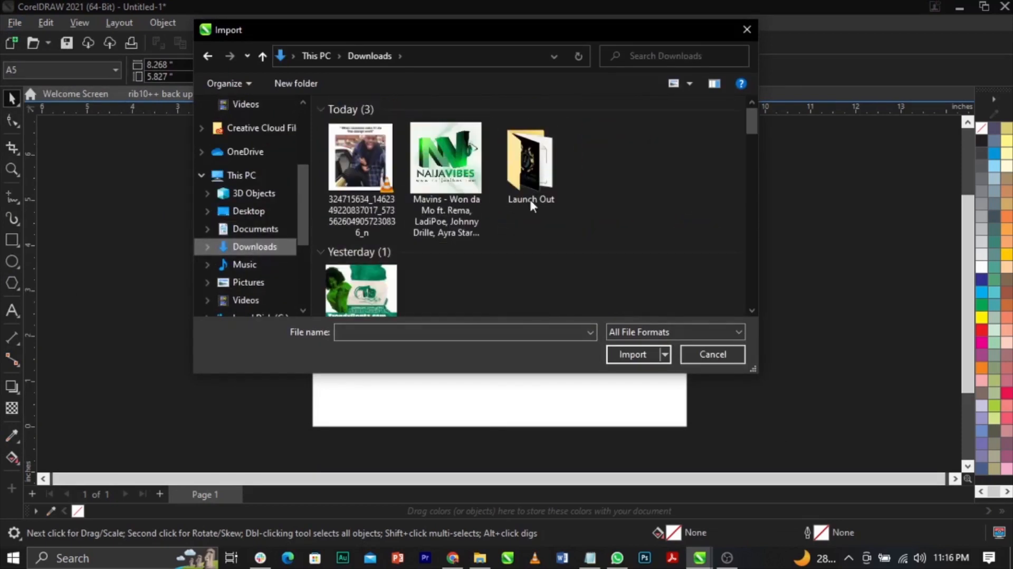
{"action": "double_click", "coordinate": [529, 197]}
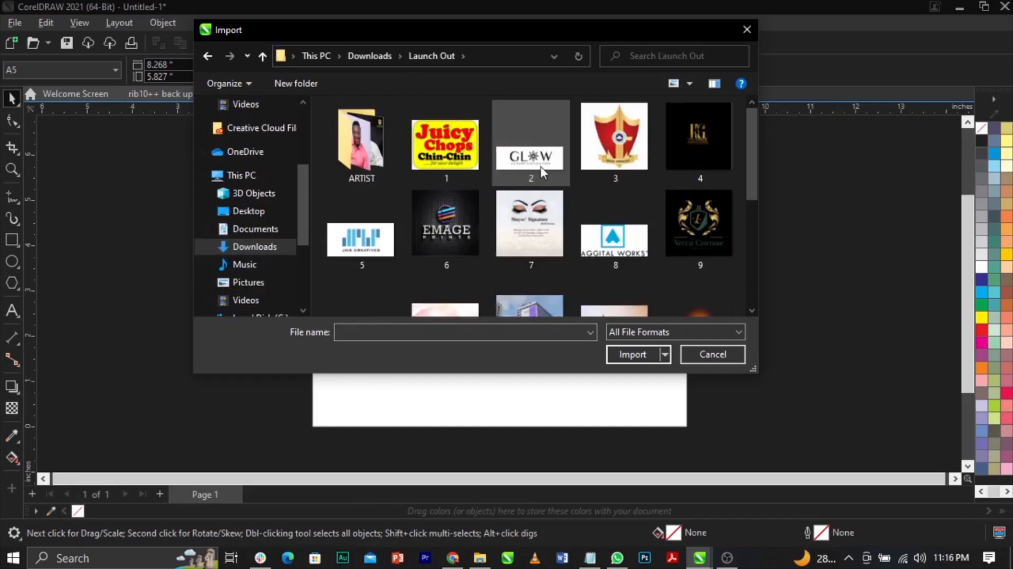
Select the nine numbered logo and design images, 1 through 9, in the Launch Out folder for import.
{"action": "left_click", "coordinate": [441, 166]}
{"action": "left_click", "coordinate": [522, 168], "text": "ctrl"}
{"action": "left_click", "coordinate": [614, 158], "text": "ctrl"}
{"action": "left_click", "coordinate": [682, 152], "text": "ctrl"}
{"action": "left_click", "coordinate": [395, 229], "text": "ctrl"}
{"action": "left_click", "coordinate": [446, 228], "text": "ctrl"}
{"action": "left_click", "coordinate": [530, 228], "text": "ctrl"}
{"action": "left_click", "coordinate": [614, 232], "text": "ctrl"}
{"action": "left_click", "coordinate": [679, 240], "text": "ctrl"}
Add the 6955967_preview trumpet, background, building, rocket launch and glow effect images to the import selection.
{"action": "scroll", "coordinate": [752, 193], "scroll_direction": "down", "scroll_amount": 2}
{"action": "left_click", "coordinate": [373, 252], "text": "ctrl"}
{"action": "left_click", "coordinate": [468, 255], "text": "ctrl"}
{"action": "left_click", "coordinate": [520, 249], "text": "ctrl"}
{"action": "left_click", "coordinate": [613, 248], "text": "ctrl"}
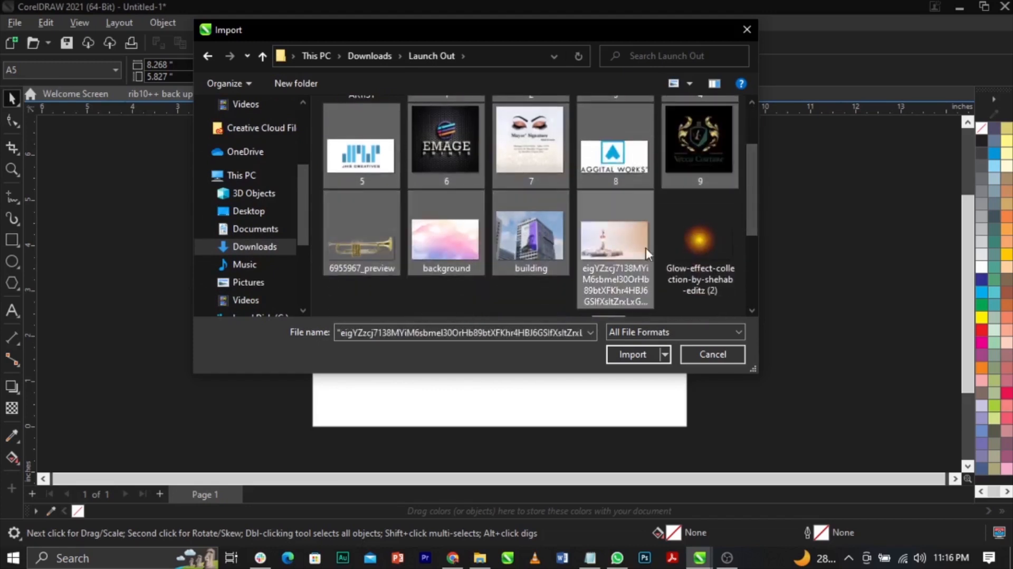
{"action": "left_click", "coordinate": [681, 246], "text": "ctrl"}
Add the logo, rib9, Tallest-Buildings and vc images to the selection and import all the selected files.
{"action": "left_click_drag", "start_coordinate": [751, 208], "coordinate": [747, 271]}
{"action": "left_click", "coordinate": [379, 199], "text": "ctrl"}
{"action": "left_click", "coordinate": [447, 196], "text": "ctrl"}
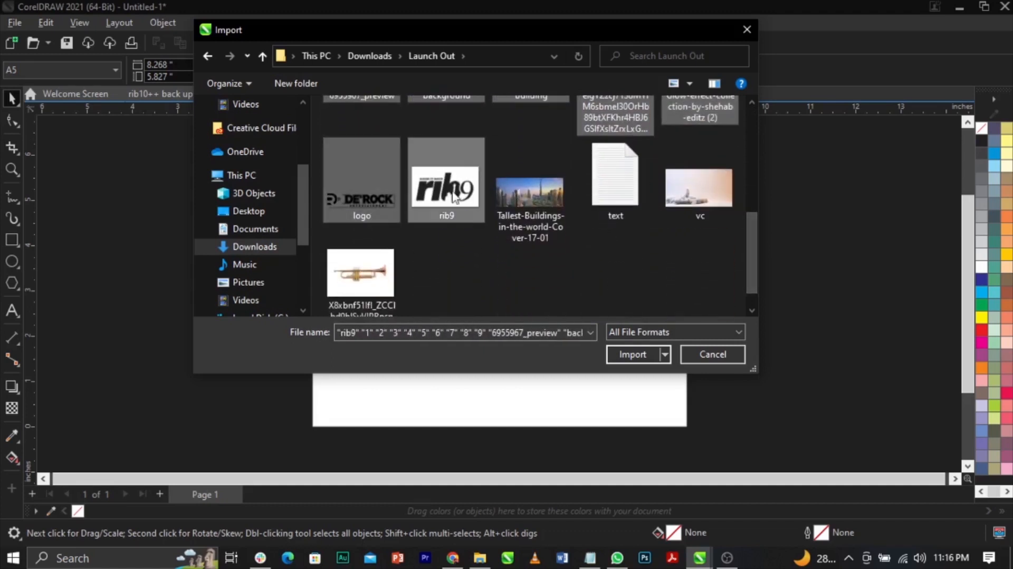
{"action": "left_click", "coordinate": [530, 206], "text": "ctrl"}
{"action": "left_click", "coordinate": [688, 204], "text": "ctrl"}
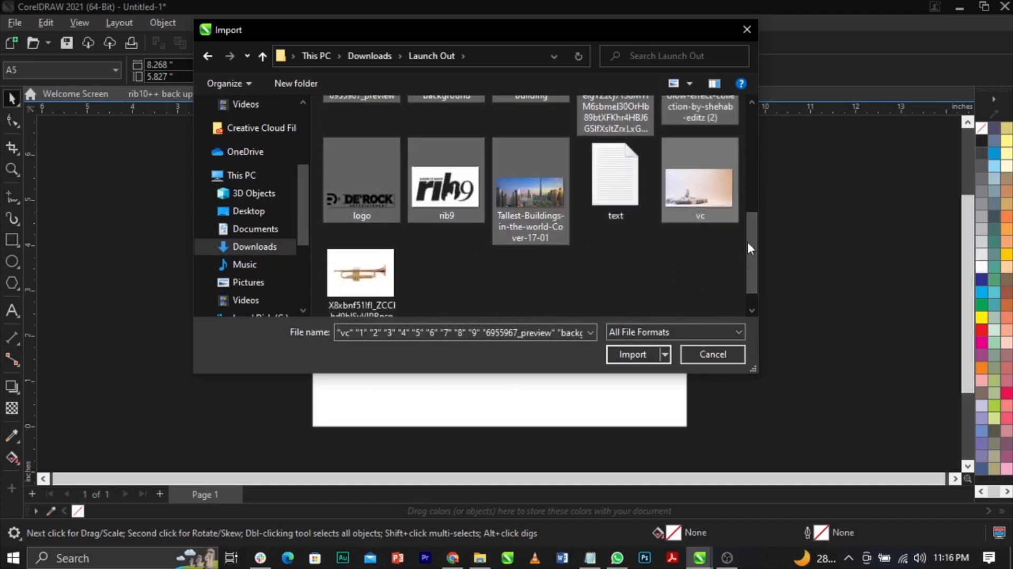
{"action": "scroll", "coordinate": [726, 241], "scroll_direction": "down", "scroll_amount": 1}
{"action": "scroll", "coordinate": [725, 241], "scroll_direction": "up", "scroll_amount": 3}
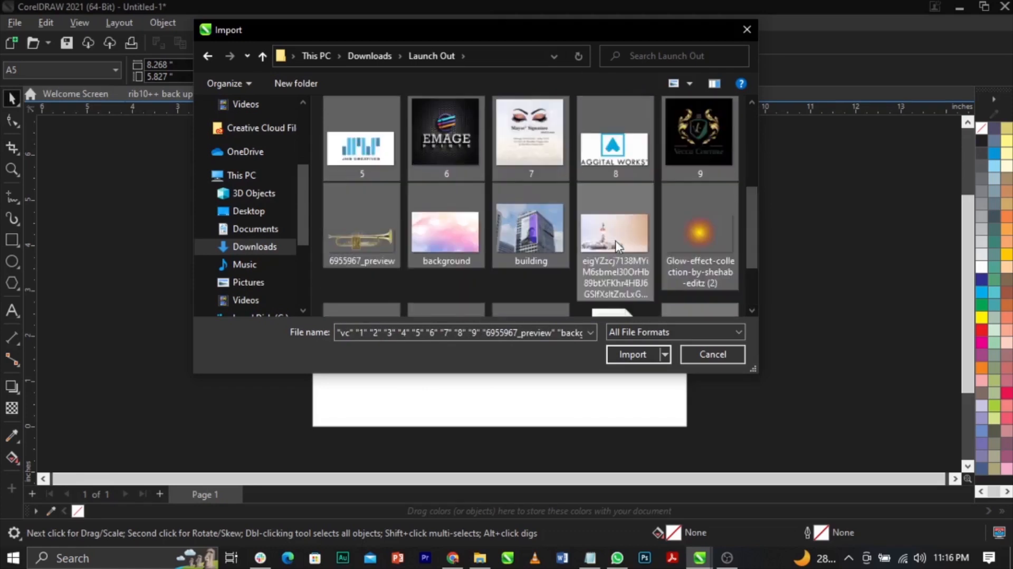
{"action": "left_click", "coordinate": [629, 354]}
Place the imported logos and pictures one after another at small sizes in an overlapping pile beside the page's left edge.
{"action": "left_click_drag", "start_coordinate": [86, 215], "coordinate": [201, 326]}
{"action": "left_click_drag", "start_coordinate": [106, 294], "coordinate": [203, 326]}
{"action": "left_click_drag", "start_coordinate": [135, 317], "coordinate": [221, 403]}
{"action": "mouse_move", "coordinate": [178, 306]}
{"action": "left_mouse_down"}
{"action": "mouse_move", "coordinate": [275, 403]}
{"action": "mouse_move", "coordinate": [265, 340]}
{"action": "left_mouse_up"}
{"action": "mouse_move", "coordinate": [197, 242]}
{"action": "left_mouse_down"}
{"action": "mouse_move", "coordinate": [268, 315]}
{"action": "mouse_move", "coordinate": [274, 286]}
{"action": "left_mouse_up"}
{"action": "left_click_drag", "start_coordinate": [175, 183], "coordinate": [278, 260]}
{"action": "left_click_drag", "start_coordinate": [174, 233], "coordinate": [243, 300]}
{"action": "left_click_drag", "start_coordinate": [195, 271], "coordinate": [263, 292]}
{"action": "mouse_move", "coordinate": [178, 296]}
{"action": "left_mouse_down"}
{"action": "mouse_move", "coordinate": [254, 341]}
{"action": "mouse_move", "coordinate": [250, 373]}
{"action": "left_mouse_up"}
{"action": "left_click_drag", "start_coordinate": [156, 319], "coordinate": [258, 375]}
{"action": "mouse_move", "coordinate": [132, 197]}
{"action": "left_mouse_down"}
{"action": "mouse_move", "coordinate": [222, 249]}
{"action": "mouse_move", "coordinate": [213, 287]}
{"action": "left_mouse_up"}
{"action": "mouse_move", "coordinate": [80, 239]}
{"action": "left_mouse_down"}
{"action": "mouse_move", "coordinate": [174, 306]}
{"action": "mouse_move", "coordinate": [160, 285]}
{"action": "left_mouse_up"}
{"action": "left_click_drag", "start_coordinate": [143, 289], "coordinate": [215, 352]}
{"action": "left_click_drag", "start_coordinate": [145, 335], "coordinate": [234, 381]}
Shift the overlapping pictures aside and move the two launch images from the pile to the empty area right of the page.
{"action": "left_click_drag", "start_coordinate": [209, 337], "coordinate": [74, 427]}
{"action": "left_click_drag", "start_coordinate": [257, 334], "coordinate": [942, 279]}
{"action": "left_click_drag", "start_coordinate": [219, 342], "coordinate": [166, 387]}
{"action": "left_click_drag", "start_coordinate": [122, 260], "coordinate": [888, 239]}
Resize the two launch images to a matching width of about 2.53 inches and left-align them, with the smoke-only image above.
{"action": "key", "text": "F2"}
{"action": "left_click_drag", "start_coordinate": [814, 200], "coordinate": [969, 352]}
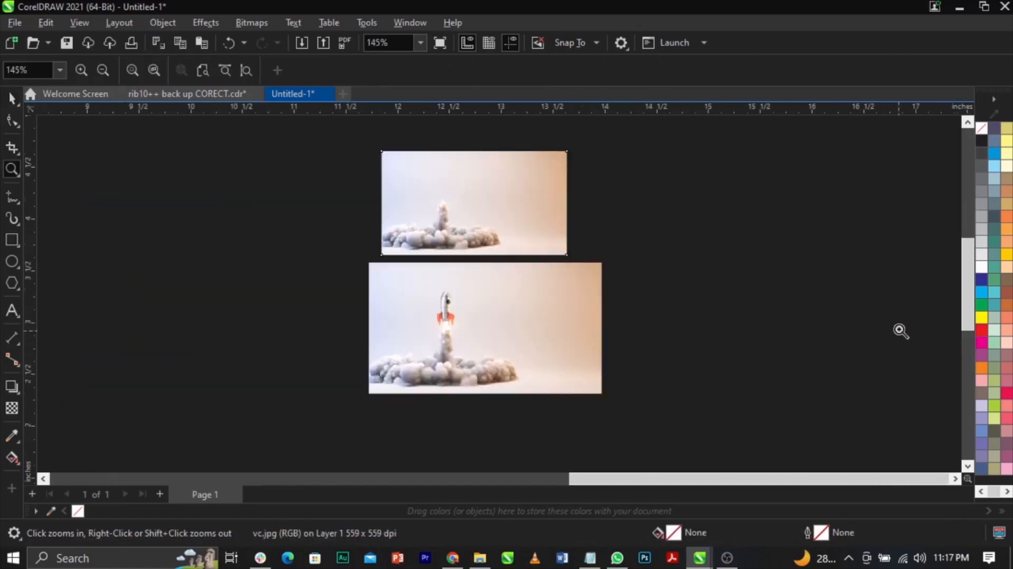
{"action": "left_click_drag", "start_coordinate": [569, 258], "coordinate": [558, 330]}
{"action": "left_click_drag", "start_coordinate": [588, 417], "coordinate": [617, 434]}
{"action": "left_click", "coordinate": [543, 249], "text": "shift"}
{"action": "key", "text": "l"}
{"action": "left_click", "coordinate": [547, 251]}
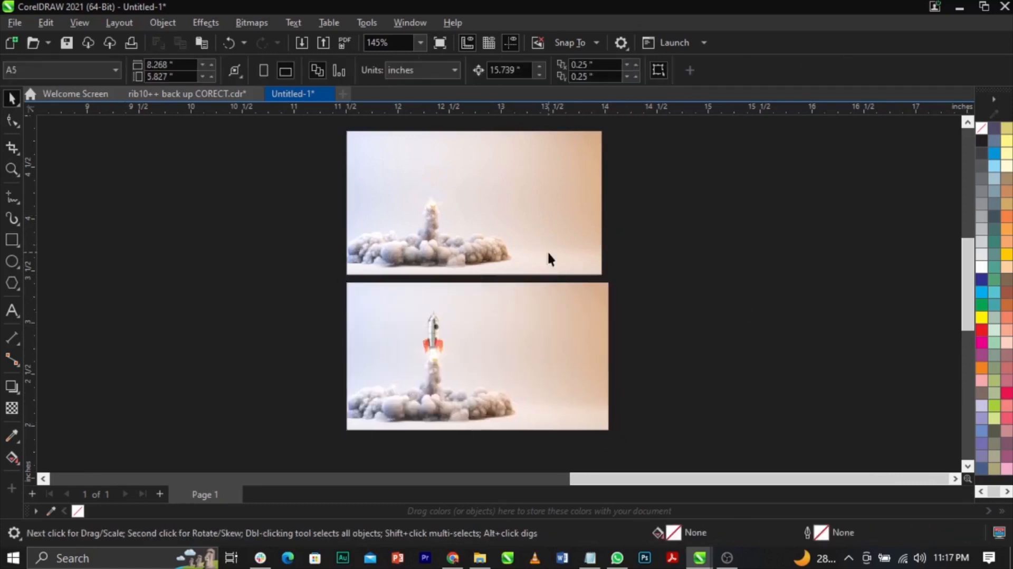
{"action": "scroll", "coordinate": [599, 201], "scroll_direction": "up", "scroll_amount": 1}
{"action": "left_click_drag", "start_coordinate": [599, 169], "coordinate": [616, 174]}
{"action": "left_click", "coordinate": [678, 201]}
{"action": "scroll", "coordinate": [678, 201], "scroll_direction": "down", "scroll_amount": 1}
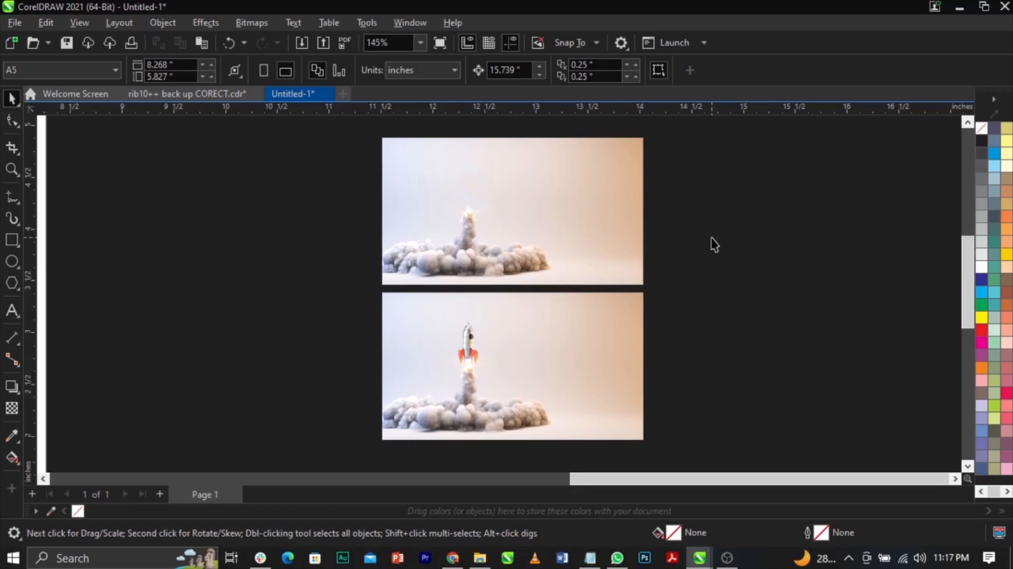
Compare the smoke-only image with the rocket launch image up close, examining the rocket and its smoke trail.
{"action": "scroll", "coordinate": [602, 199], "scroll_direction": "up", "scroll_amount": 1}
{"action": "scroll", "coordinate": [486, 414], "scroll_direction": "up", "scroll_amount": 6}
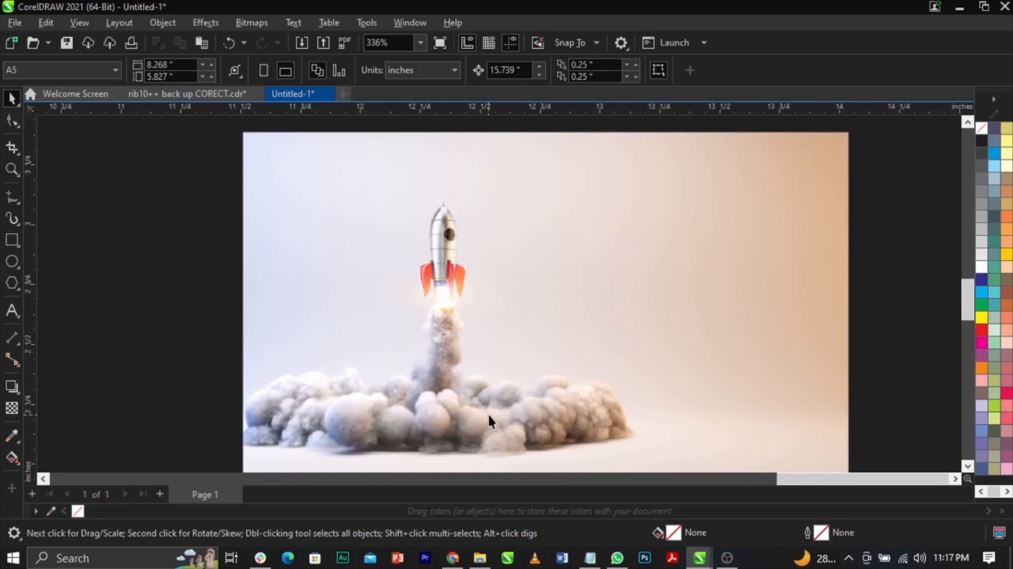
{"action": "scroll", "coordinate": [449, 252], "scroll_direction": "up", "scroll_amount": 2}
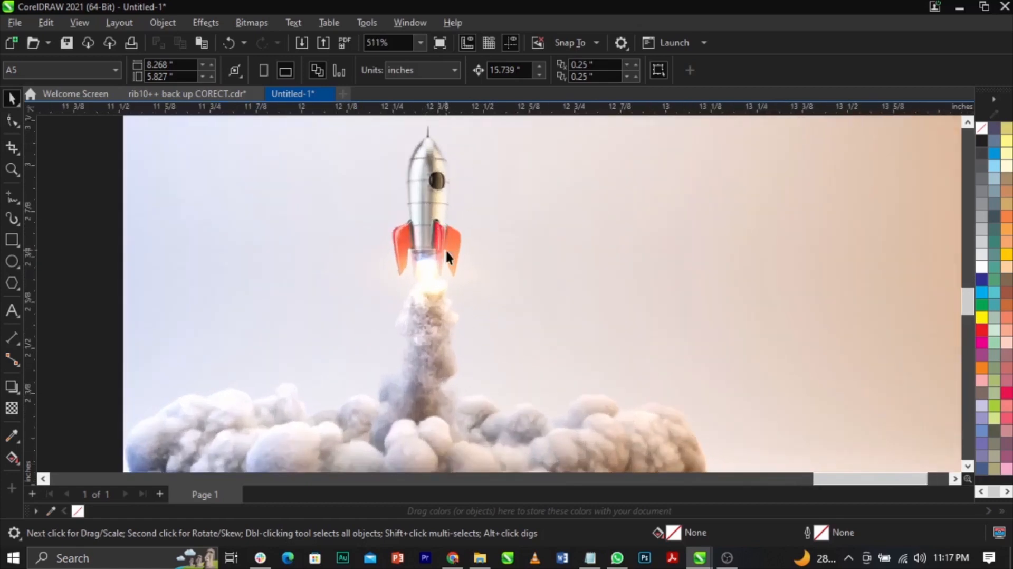
{"action": "scroll", "coordinate": [422, 270], "scroll_direction": "down", "scroll_amount": 3}
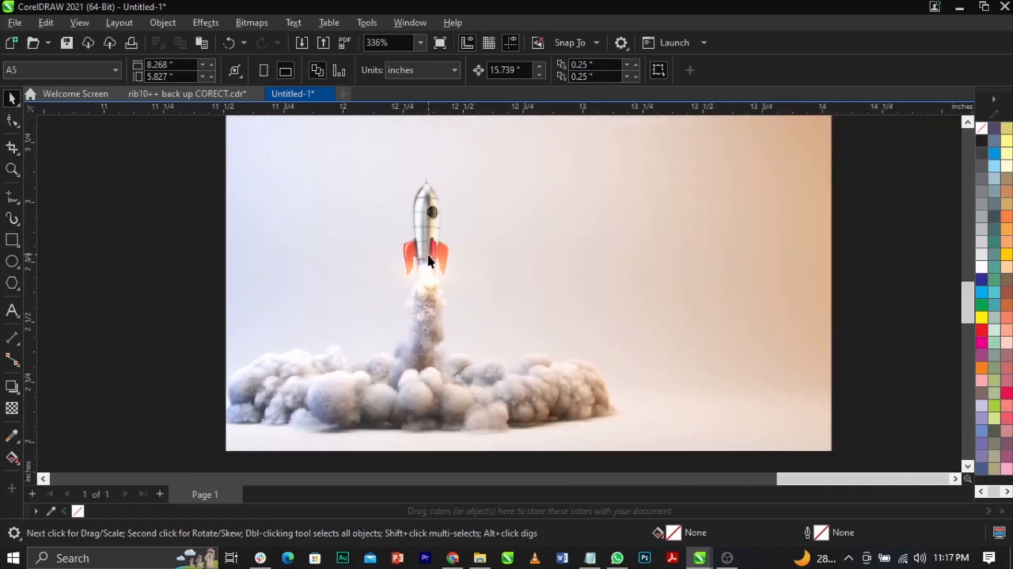
{"action": "scroll", "coordinate": [426, 252], "scroll_direction": "up", "scroll_amount": 5}
{"action": "scroll", "coordinate": [424, 327], "scroll_direction": "down", "scroll_amount": 15}
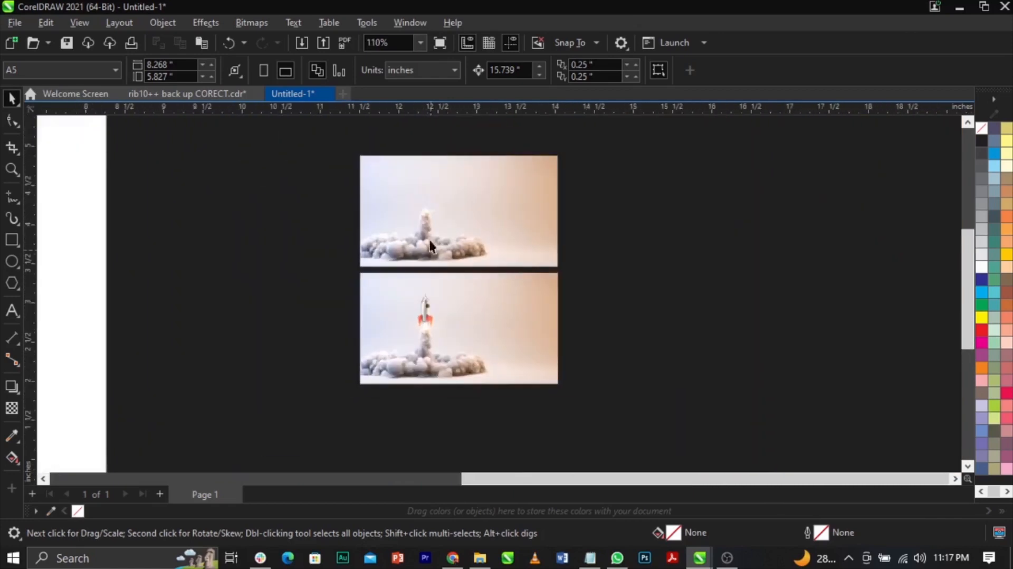
{"action": "scroll", "coordinate": [425, 227], "scroll_direction": "up", "scroll_amount": 6}
{"action": "scroll", "coordinate": [431, 191], "scroll_direction": "down", "scroll_amount": 3}
{"action": "scroll", "coordinate": [437, 149], "scroll_direction": "up", "scroll_amount": 3}
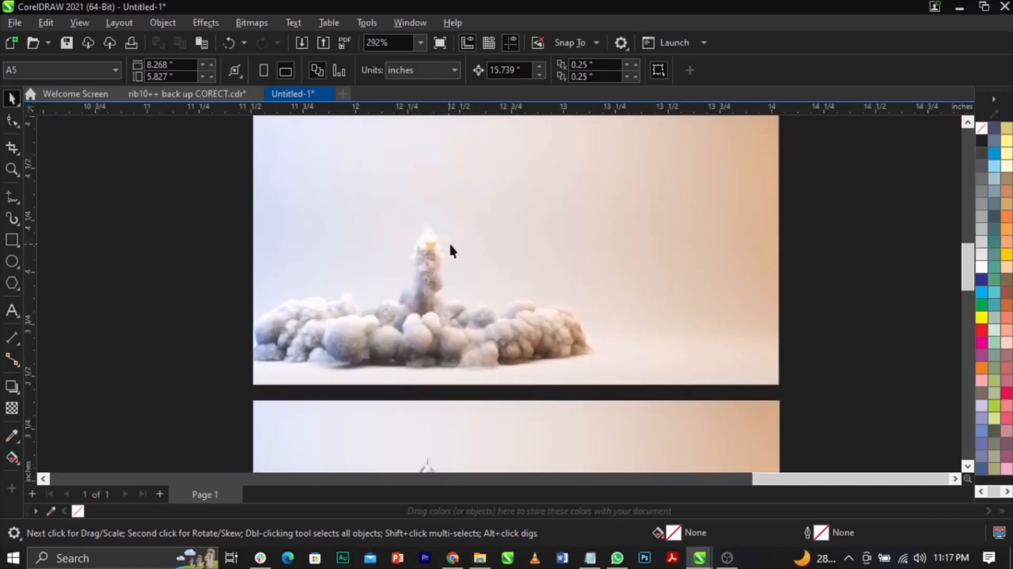
{"action": "scroll", "coordinate": [441, 232], "scroll_direction": "down", "scroll_amount": 3}
{"action": "scroll", "coordinate": [443, 364], "scroll_direction": "up", "scroll_amount": 7}
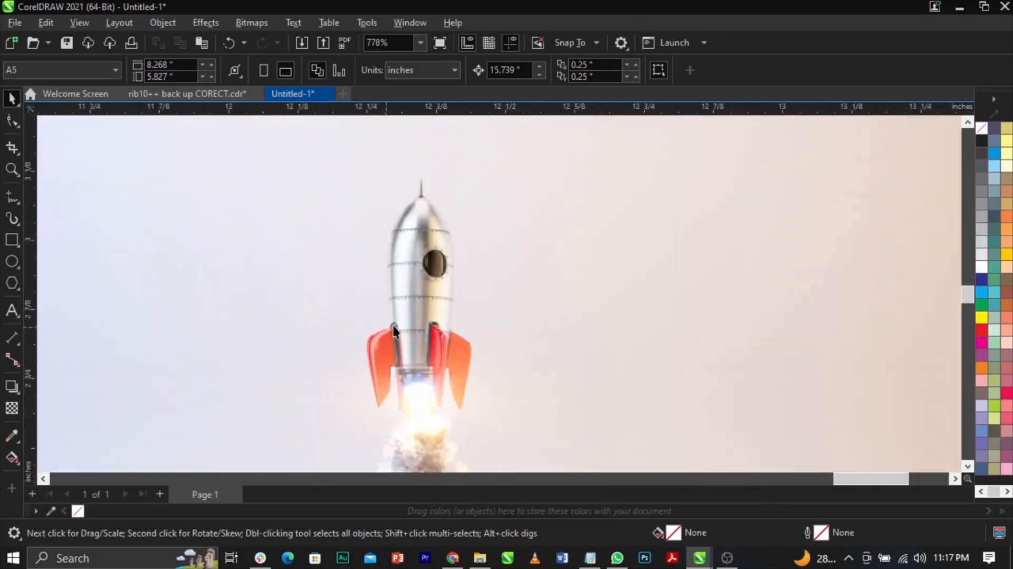
{"action": "scroll", "coordinate": [402, 337], "scroll_direction": "down", "scroll_amount": 5}
{"action": "scroll", "coordinate": [432, 269], "scroll_direction": "up", "scroll_amount": 2}
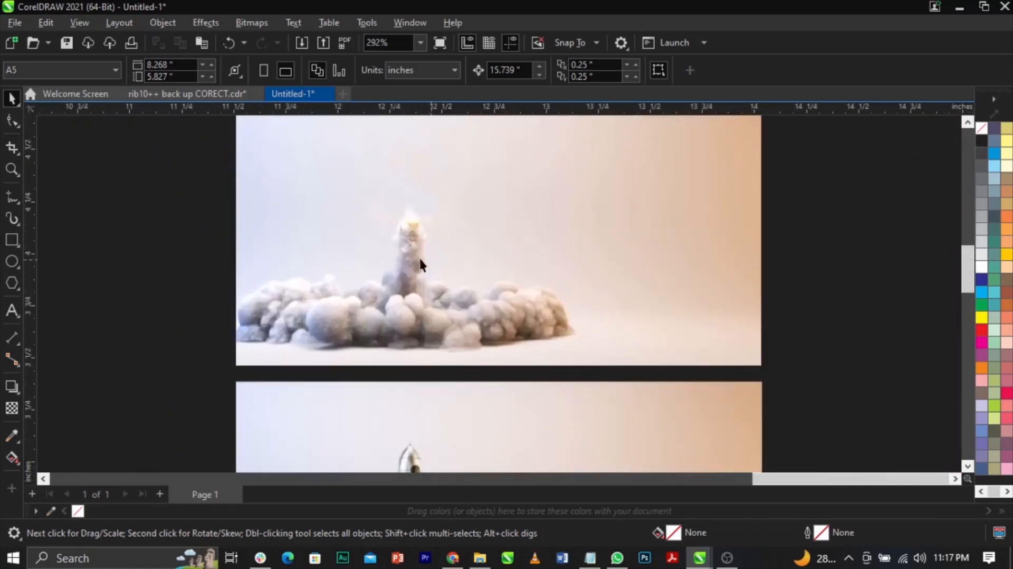
{"action": "scroll", "coordinate": [365, 262], "scroll_direction": "down", "scroll_amount": 2}
Move the rocket launch image beside the smoke-only image for comparison, and delete the rocket launch image.
{"action": "left_click_drag", "start_coordinate": [413, 386], "coordinate": [682, 244]}
{"action": "scroll", "coordinate": [749, 224], "scroll_direction": "up", "scroll_amount": 2}
{"action": "scroll", "coordinate": [701, 251], "scroll_direction": "down", "scroll_amount": 2}
{"action": "scroll", "coordinate": [685, 258], "scroll_direction": "up", "scroll_amount": 2}
{"action": "scroll", "coordinate": [314, 245], "scroll_direction": "down", "scroll_amount": 2}
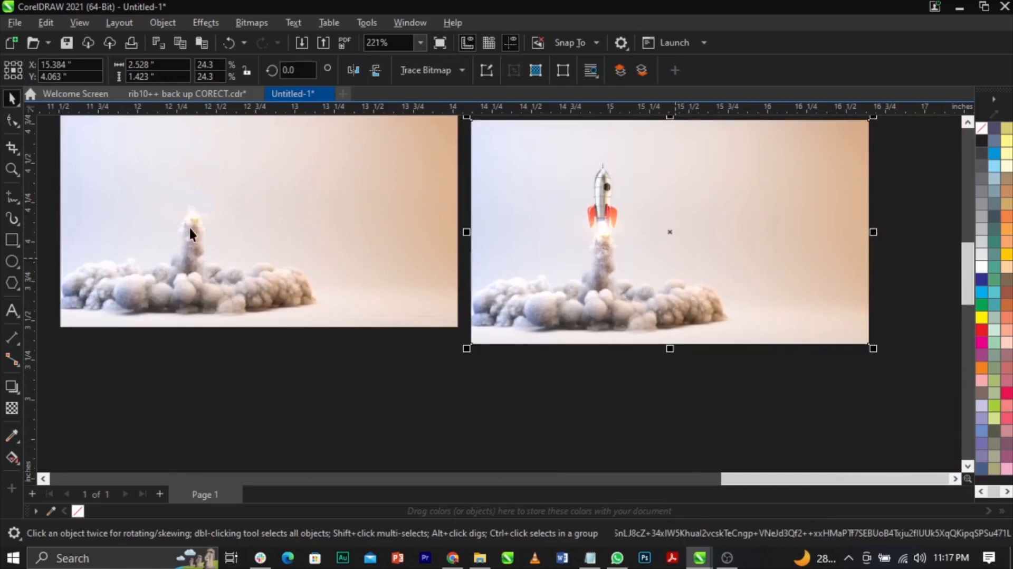
{"action": "scroll", "coordinate": [142, 217], "scroll_direction": "up", "scroll_amount": 3}
{"action": "scroll", "coordinate": [655, 228], "scroll_direction": "down", "scroll_amount": 4}
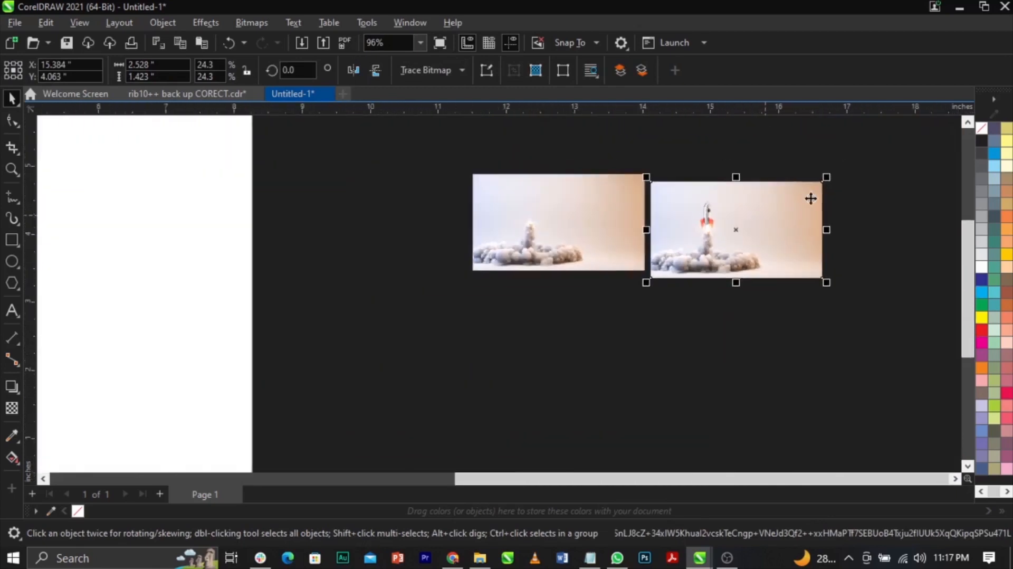
{"action": "scroll", "coordinate": [810, 199], "scroll_direction": "up", "scroll_amount": 2}
{"action": "scroll", "coordinate": [707, 217], "scroll_direction": "up", "scroll_amount": 2}
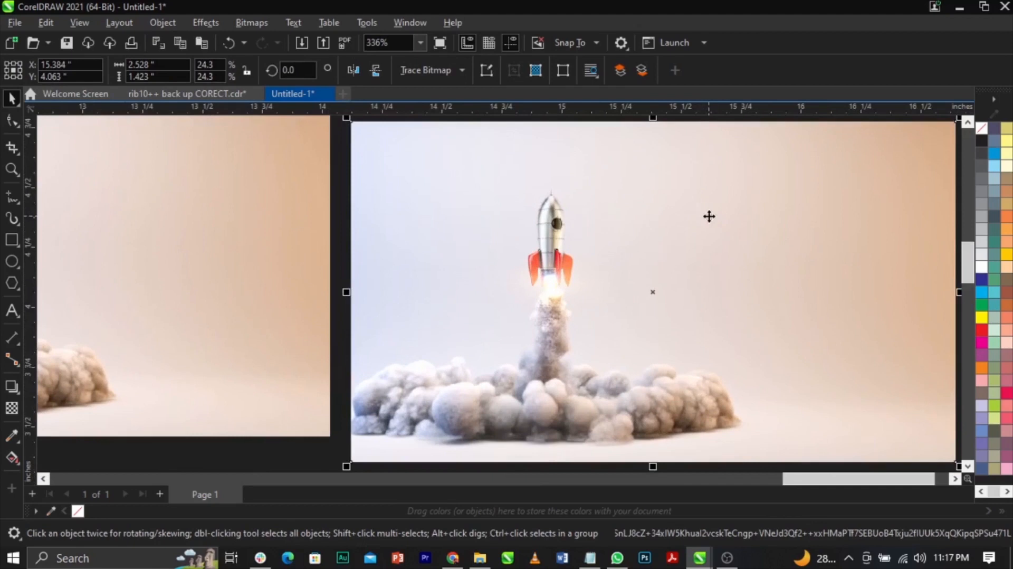
{"action": "scroll", "coordinate": [709, 216], "scroll_direction": "down", "scroll_amount": 2}
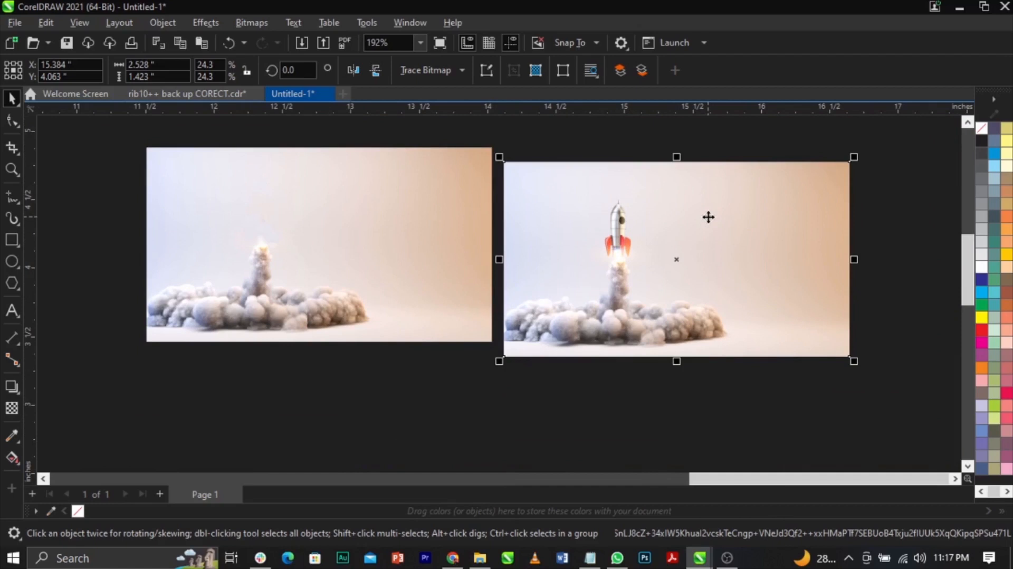
{"action": "key", "text": "Delete"}
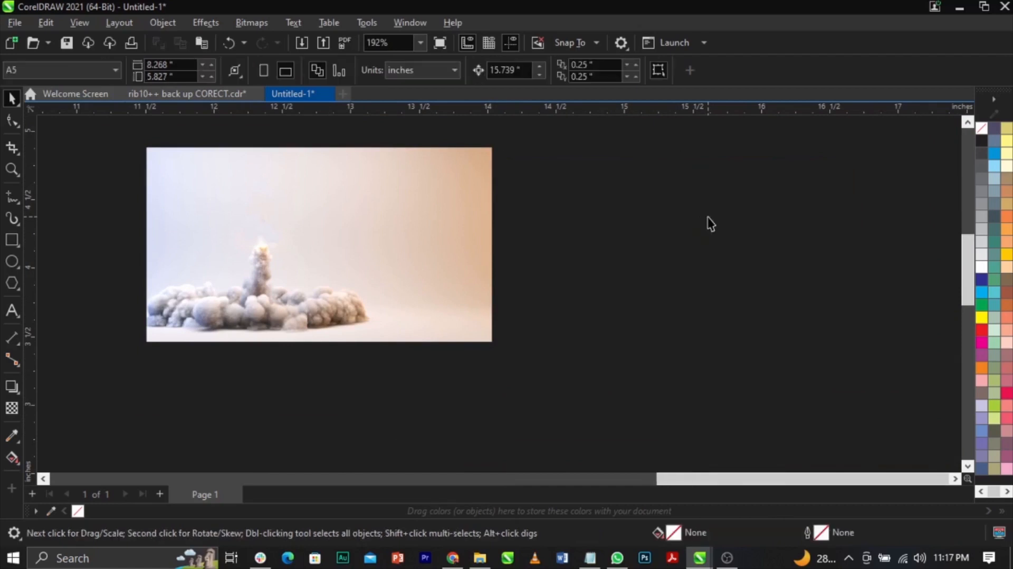
Enlarge the smoke-only launch image to about 9.29 by 5.23 inches.
{"action": "scroll", "coordinate": [710, 224], "scroll_direction": "down", "scroll_amount": 1}
{"action": "scroll", "coordinate": [312, 287], "scroll_direction": "up", "scroll_amount": 1}
{"action": "scroll", "coordinate": [686, 268], "scroll_direction": "up", "scroll_amount": 2}
{"action": "scroll", "coordinate": [686, 268], "scroll_direction": "down", "scroll_amount": 1}
{"action": "scroll", "coordinate": [686, 274], "scroll_direction": "down", "scroll_amount": 3}
{"action": "left_click", "coordinate": [692, 276]}
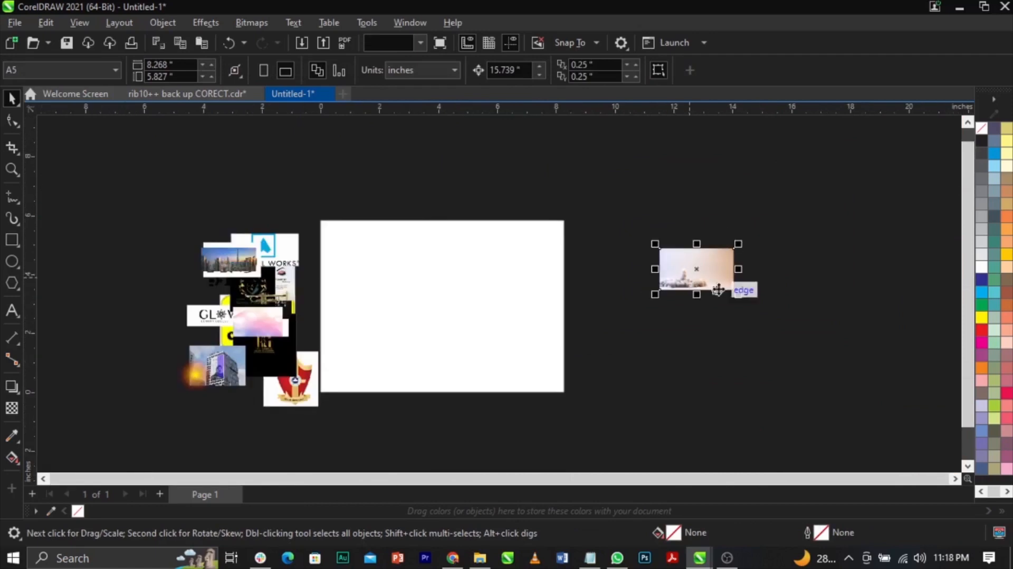
{"action": "left_click_drag", "start_coordinate": [743, 295], "coordinate": [793, 347]}
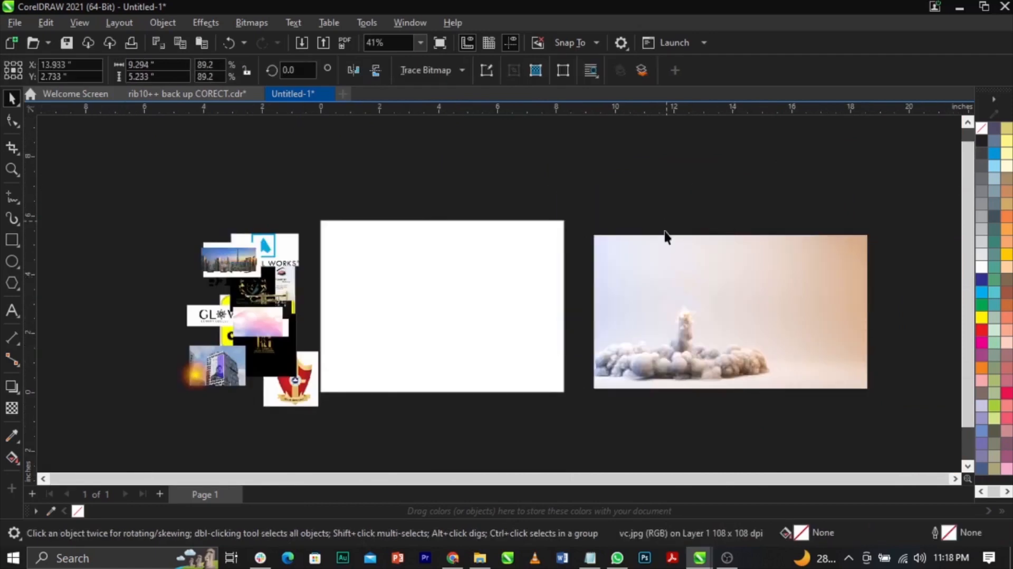
Pull the pink cloud background out to the left of the asset pile and move the smoke image farther right of the page.
{"action": "key", "text": "z"}
{"action": "left_click_drag", "start_coordinate": [95, 205], "coordinate": [881, 413]}
{"action": "key", "text": "space"}
{"action": "left_click_drag", "start_coordinate": [217, 311], "coordinate": [97, 293]}
{"action": "left_click_drag", "start_coordinate": [726, 348], "coordinate": [820, 349]}
{"action": "right_click", "coordinate": [677, 300]}
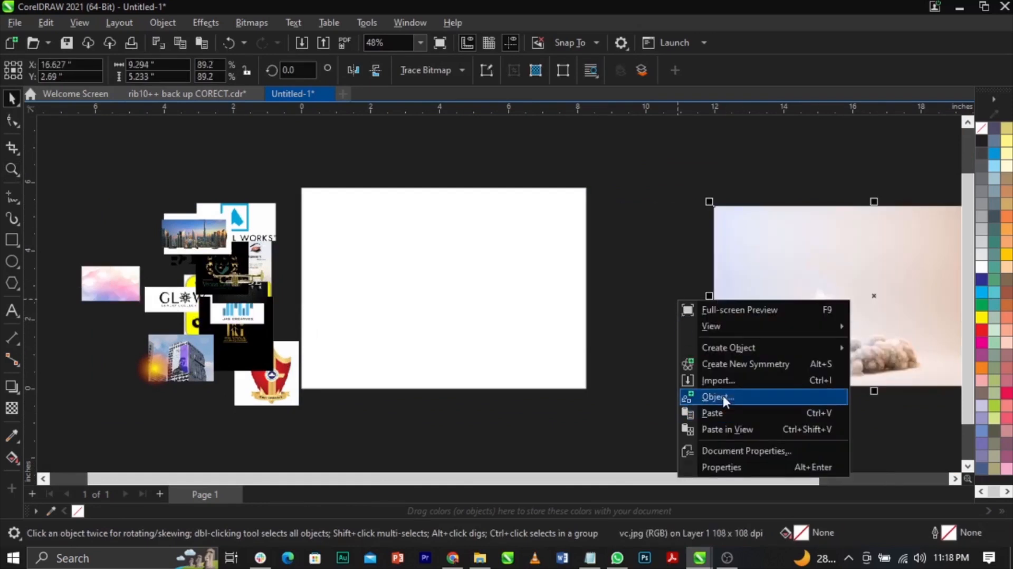
{"action": "left_click", "coordinate": [670, 317]}
Import the nine WhatsApp photos from the ARTIST subfolder of Launch Out, leaving out the FACILITATOR folder.
{"action": "left_click", "coordinate": [10, 24]}
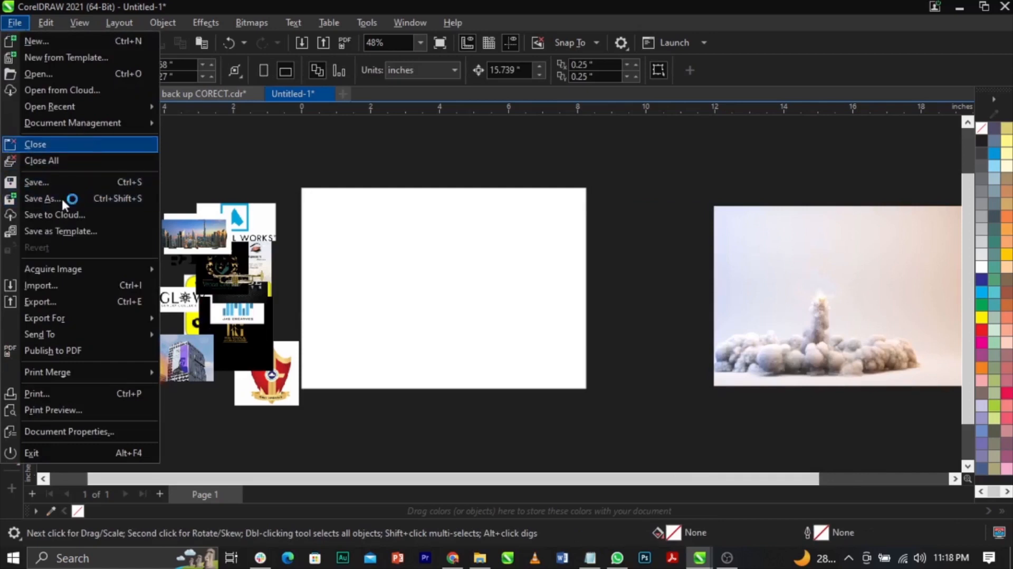
{"action": "left_click", "coordinate": [56, 288]}
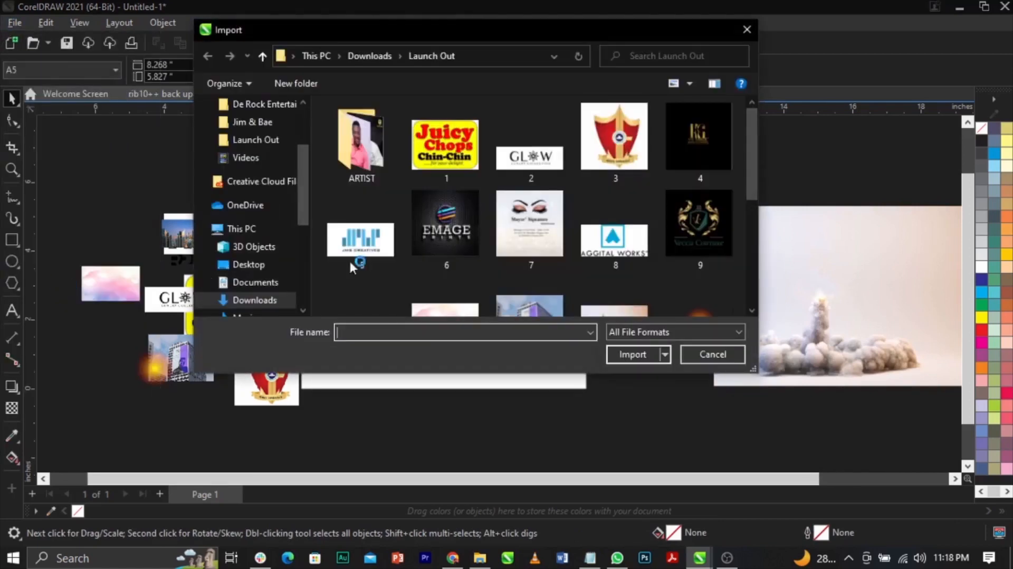
{"action": "double_click", "coordinate": [361, 140]}
{"action": "left_click", "coordinate": [444, 159]}
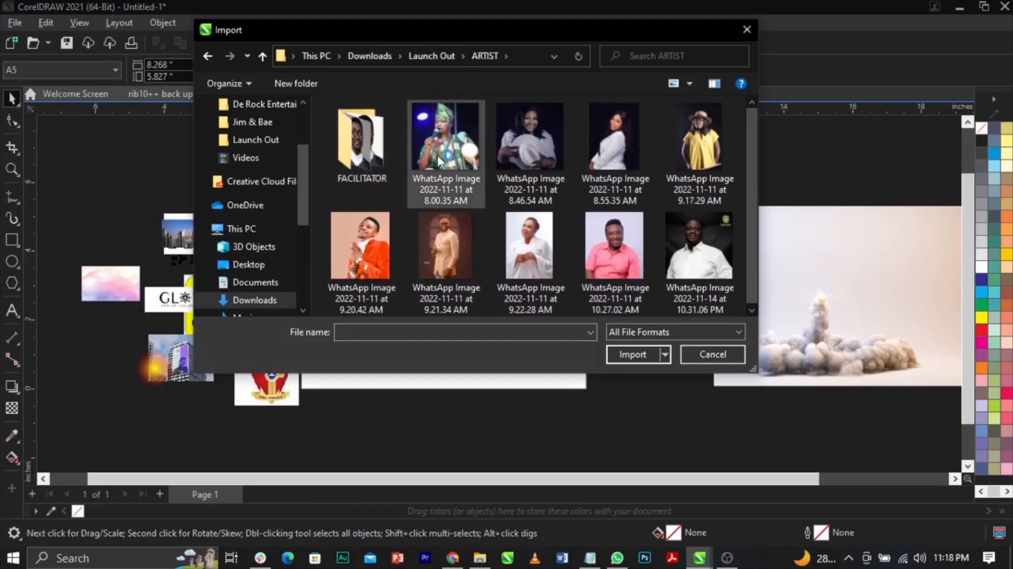
{"action": "left_click", "coordinate": [541, 155], "text": "ctrl"}
{"action": "left_click", "coordinate": [616, 153], "text": "ctrl"}
{"action": "left_click", "coordinate": [696, 154], "text": "ctrl"}
{"action": "left_click", "coordinate": [369, 250], "text": "ctrl"}
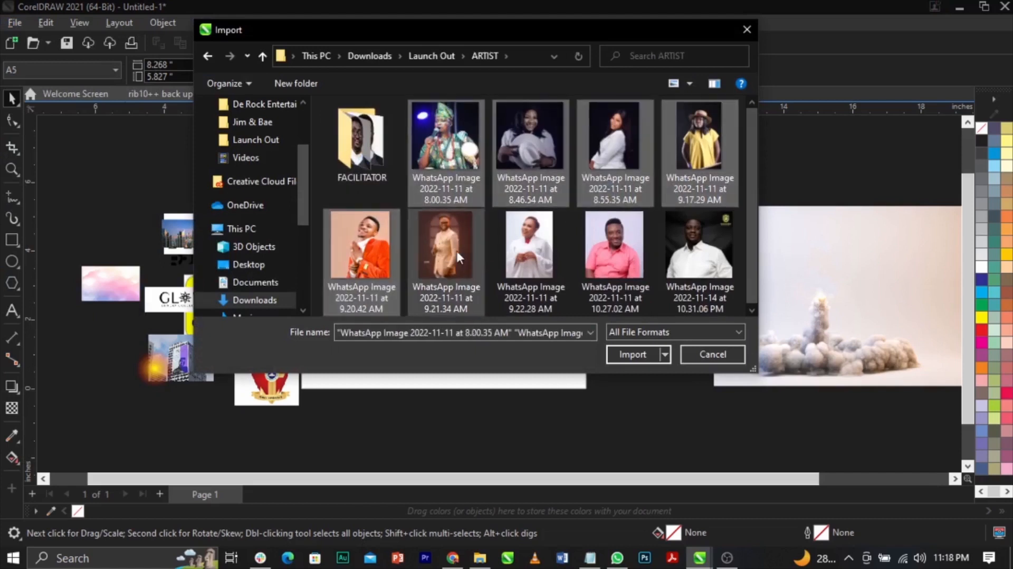
{"action": "left_click", "coordinate": [457, 254], "text": "ctrl"}
{"action": "left_click", "coordinate": [533, 261], "text": "ctrl"}
{"action": "left_click", "coordinate": [610, 263], "text": "ctrl"}
{"action": "left_click", "coordinate": [686, 256], "text": "ctrl"}
{"action": "left_click", "coordinate": [640, 351]}
Place the nine artist photos one after another in a row above and to the right of the page.
{"action": "left_click", "coordinate": [455, 150]}
{"action": "left_click", "coordinate": [511, 173]}
{"action": "left_click", "coordinate": [550, 173]}
{"action": "left_click_drag", "start_coordinate": [607, 183], "coordinate": [654, 230]}
{"action": "left_click_drag", "start_coordinate": [632, 183], "coordinate": [680, 229]}
{"action": "left_click_drag", "start_coordinate": [651, 182], "coordinate": [690, 225]}
{"action": "left_click_drag", "start_coordinate": [683, 175], "coordinate": [728, 227]}
{"action": "left_click_drag", "start_coordinate": [701, 175], "coordinate": [780, 189]}
Align the nine artist photos on a common horizontal centerline and move the row below the asset pile beside the page.
{"action": "left_click_drag", "start_coordinate": [812, 151], "coordinate": [324, 259]}
{"action": "left_click_drag", "start_coordinate": [437, 137], "coordinate": [828, 282]}
{"action": "key", "text": "e"}
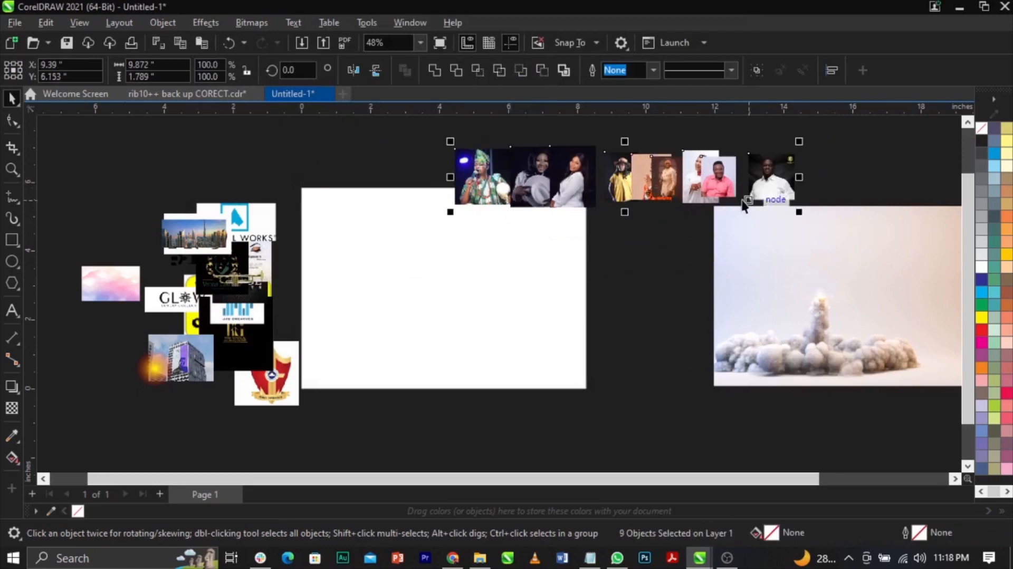
{"action": "scroll", "coordinate": [636, 168], "scroll_direction": "down", "scroll_amount": 1}
{"action": "left_click_drag", "start_coordinate": [635, 169], "coordinate": [225, 391]}
{"action": "left_click", "coordinate": [461, 378]}
{"action": "scroll", "coordinate": [462, 378], "scroll_direction": "down", "scroll_amount": 2}
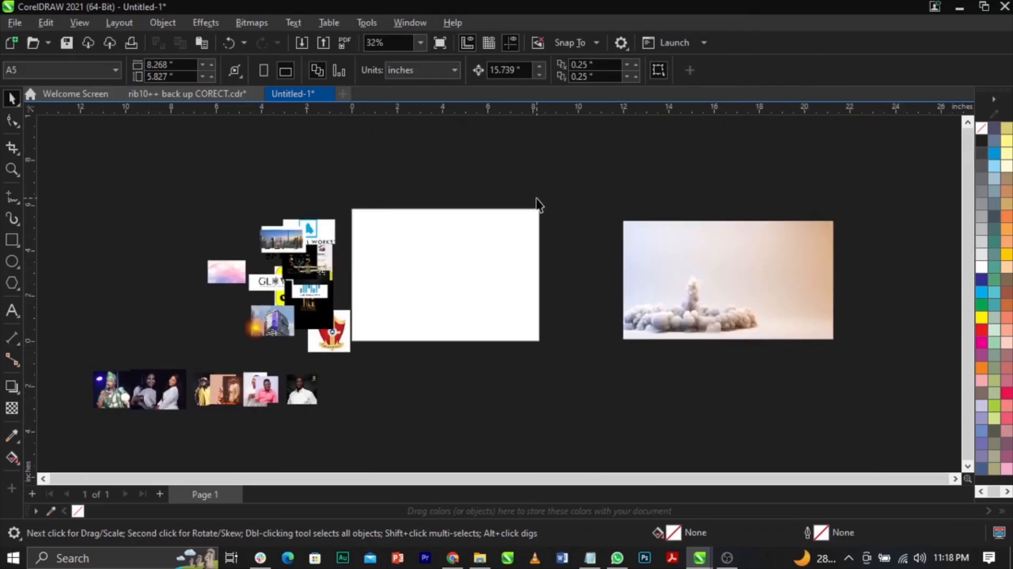
{"action": "scroll", "coordinate": [417, 283], "scroll_direction": "up", "scroll_amount": 2}
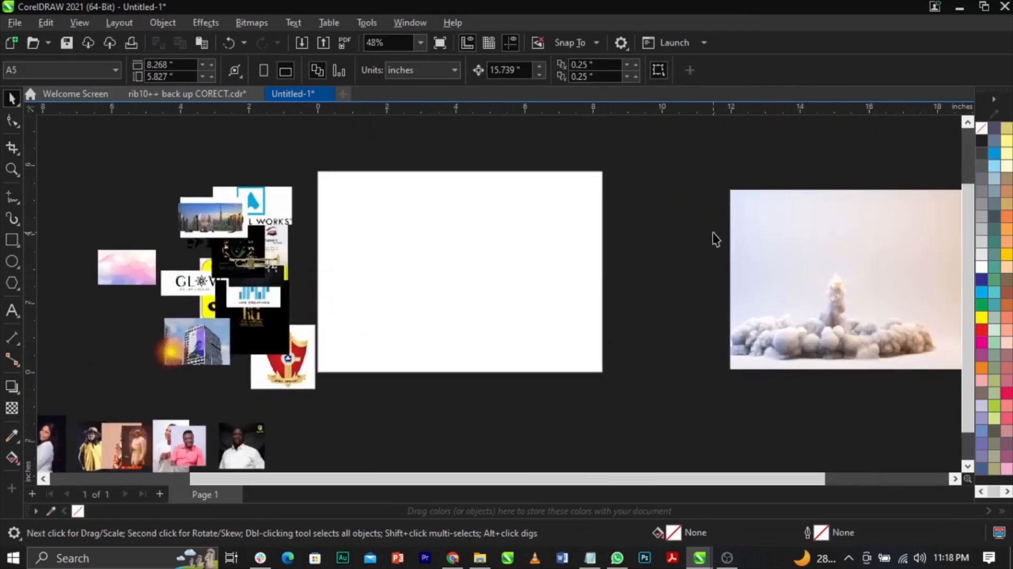
Import the four background-free WhatsApp cutout photos from the FACILITATOR folder inside Launch Out's ARTIST folder.
{"action": "right_click", "coordinate": [683, 213]}
{"action": "left_click", "coordinate": [641, 199]}
{"action": "left_click", "coordinate": [14, 23]}
{"action": "left_click", "coordinate": [55, 285]}
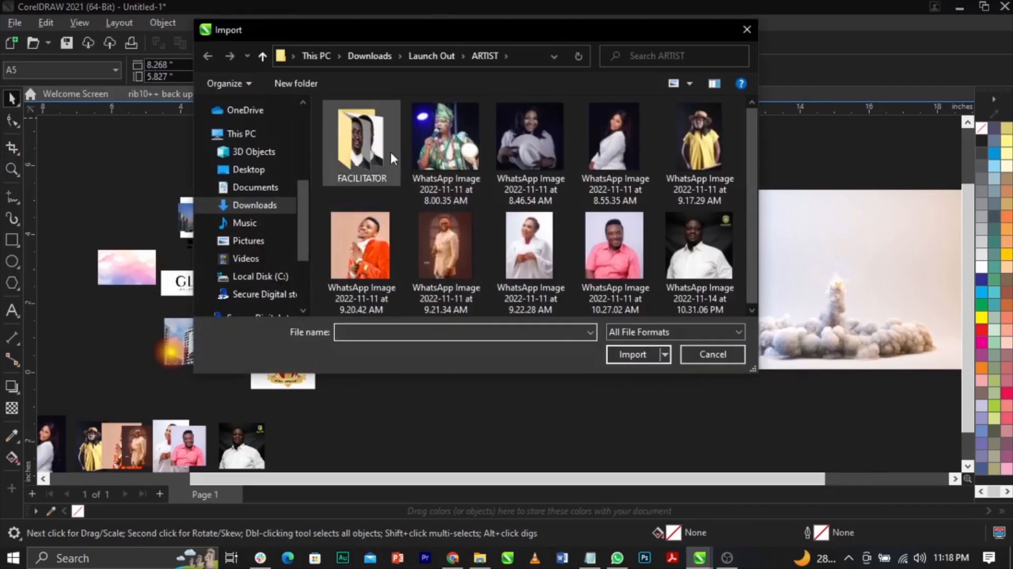
{"action": "double_click", "coordinate": [390, 151]}
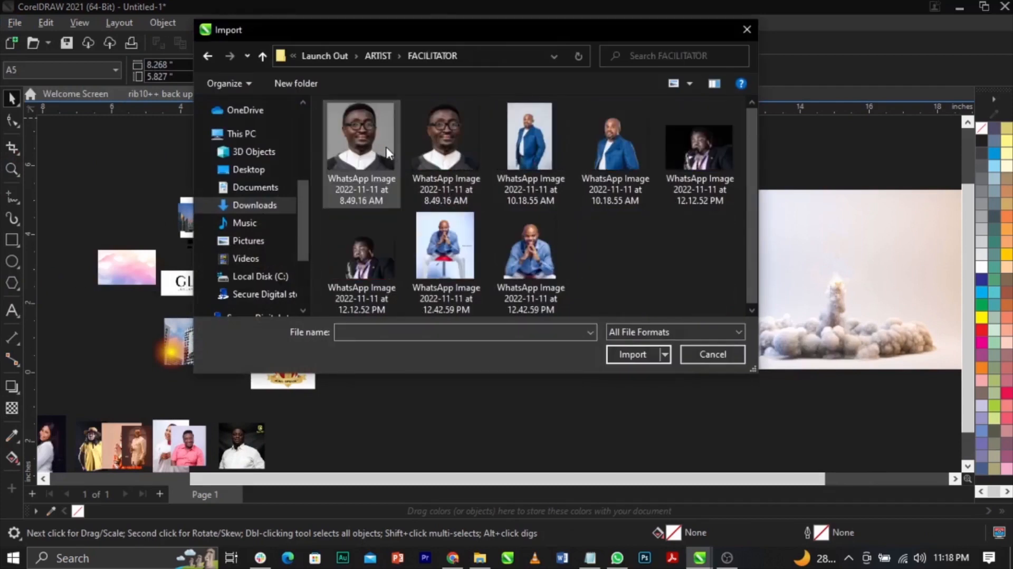
{"action": "left_click", "coordinate": [386, 147]}
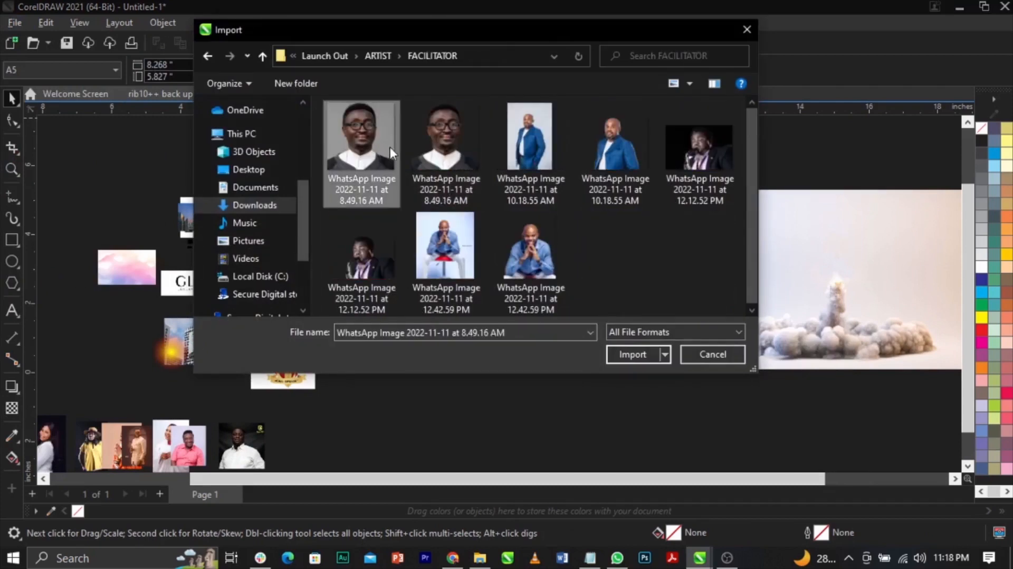
{"action": "left_click", "coordinate": [445, 158]}
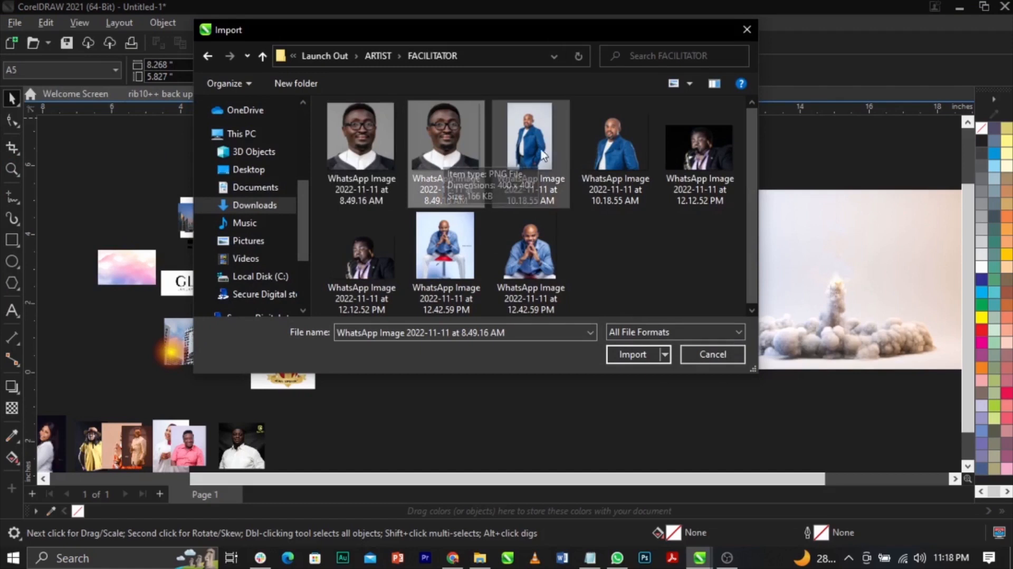
{"action": "left_click", "coordinate": [636, 159], "text": "ctrl"}
{"action": "left_click", "coordinate": [502, 273], "text": "ctrl"}
{"action": "left_click", "coordinate": [372, 274], "text": "ctrl"}
{"action": "left_click", "coordinate": [632, 354]}
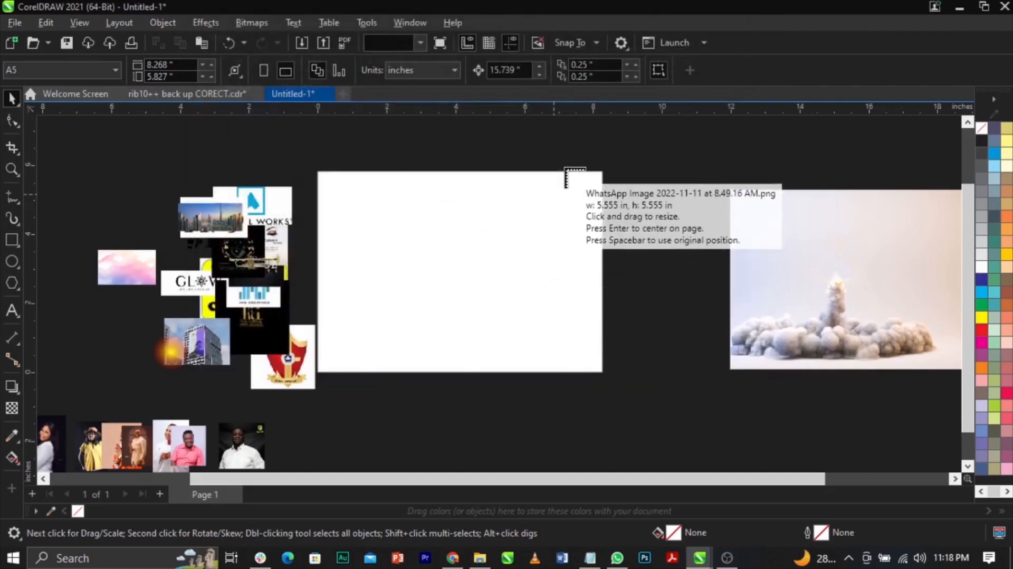
Place the four facilitator cutouts, gather them in a row and move them beneath the artist photo row.
{"action": "left_click", "coordinate": [566, 154]}
{"action": "left_click", "coordinate": [637, 222]}
{"action": "left_click", "coordinate": [649, 293]}
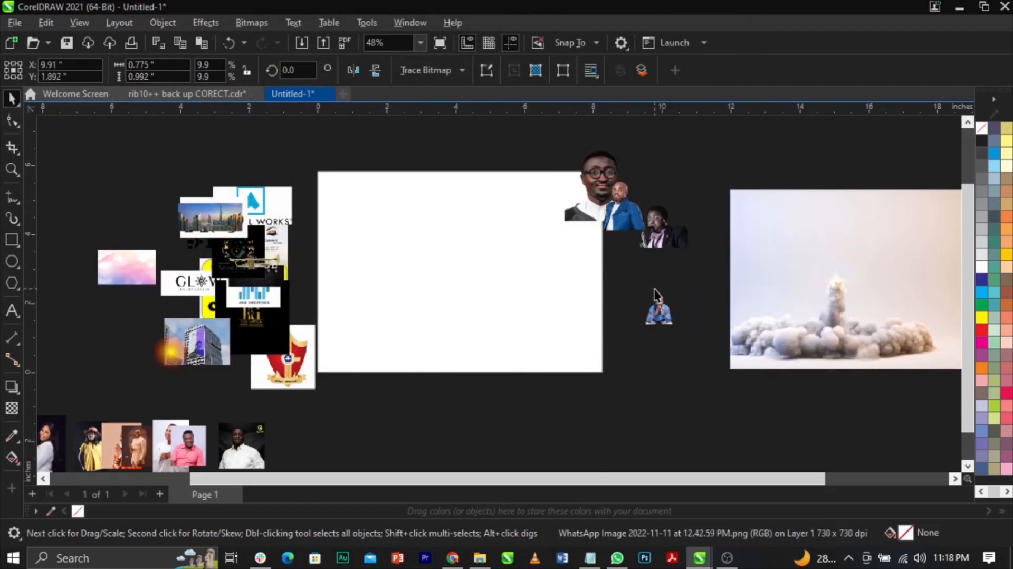
{"action": "left_click_drag", "start_coordinate": [693, 349], "coordinate": [543, 142]}
{"action": "left_click_drag", "start_coordinate": [666, 315], "coordinate": [634, 197]}
{"action": "left_click_drag", "start_coordinate": [686, 254], "coordinate": [440, 101]}
{"action": "scroll", "coordinate": [617, 214], "scroll_direction": "down", "scroll_amount": 1}
{"action": "left_click_drag", "start_coordinate": [282, 481], "coordinate": [381, 446]}
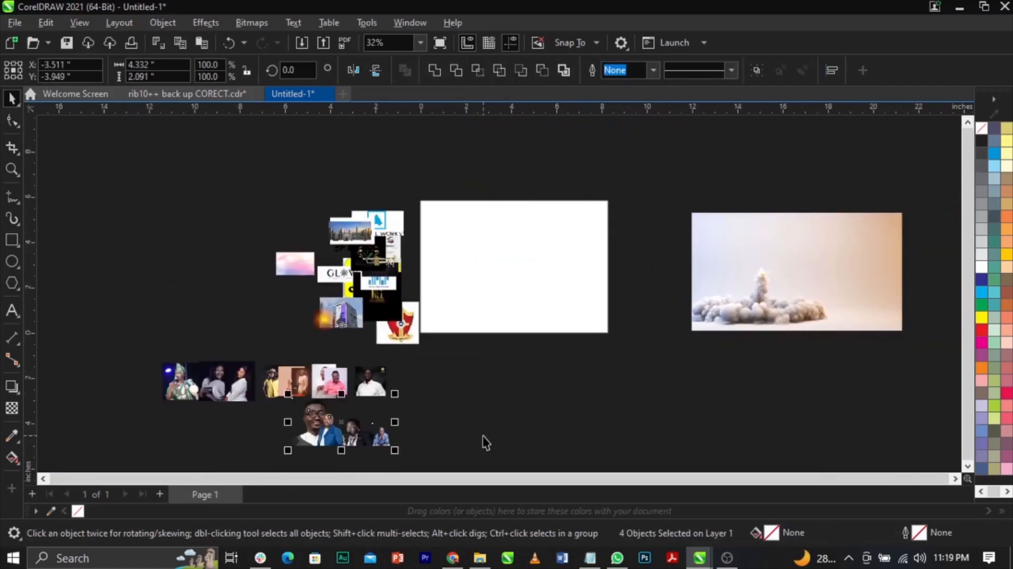
{"action": "left_click", "coordinate": [481, 441]}
Separate the black-and-gold logo and the orange glow from the asset pile, putting the glow above the pink cloud image.
{"action": "key", "text": "z"}
{"action": "left_click_drag", "start_coordinate": [242, 188], "coordinate": [858, 378]}
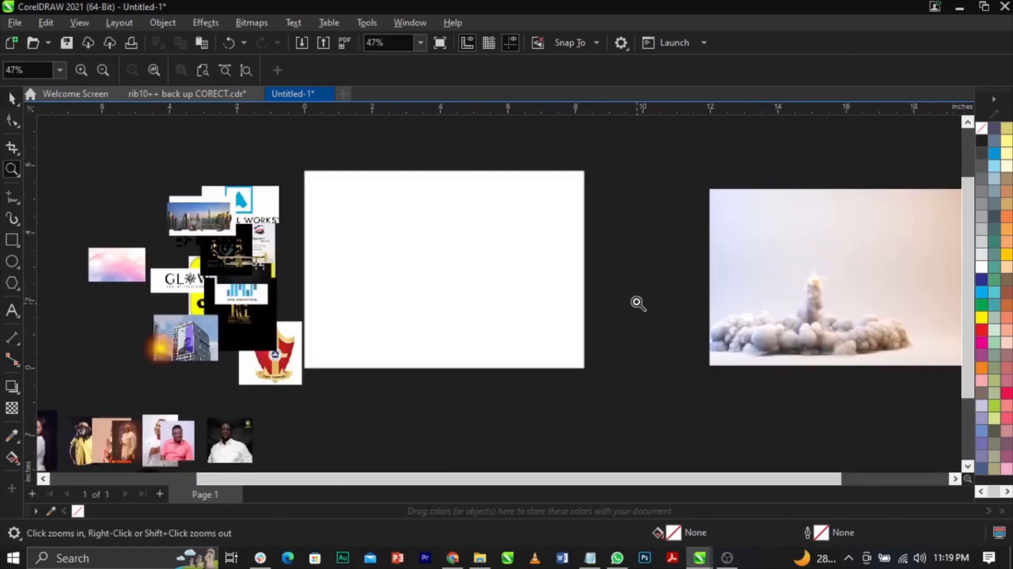
{"action": "key", "text": "space"}
{"action": "left_click_drag", "start_coordinate": [259, 332], "coordinate": [193, 242]}
Import the 47994-lens-light-editing-flare-free-clipart-hd.png image from a subfolder of the DOWNLOA folder under Documents.
{"action": "right_click", "coordinate": [322, 146]}
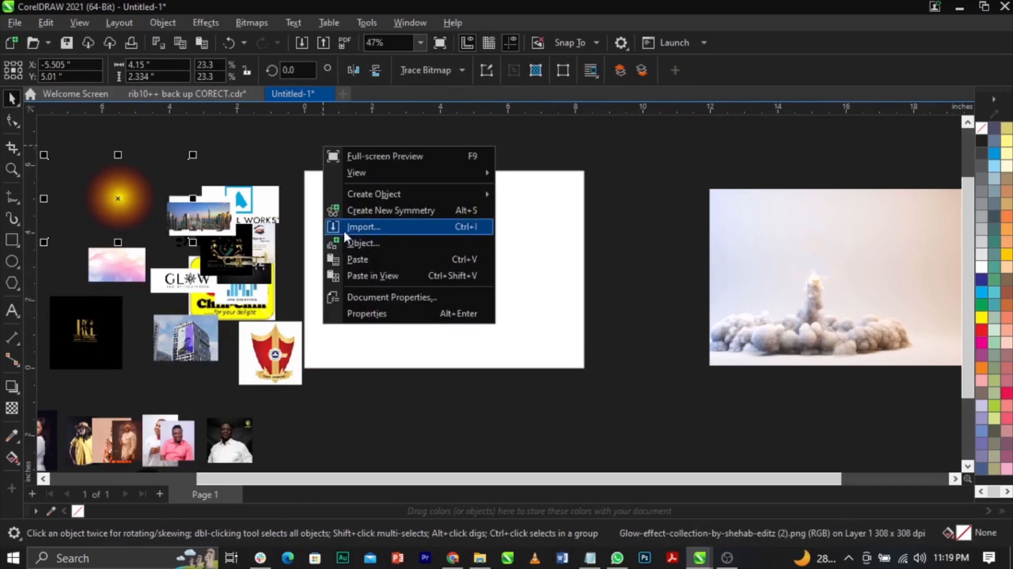
{"action": "left_click", "coordinate": [343, 229]}
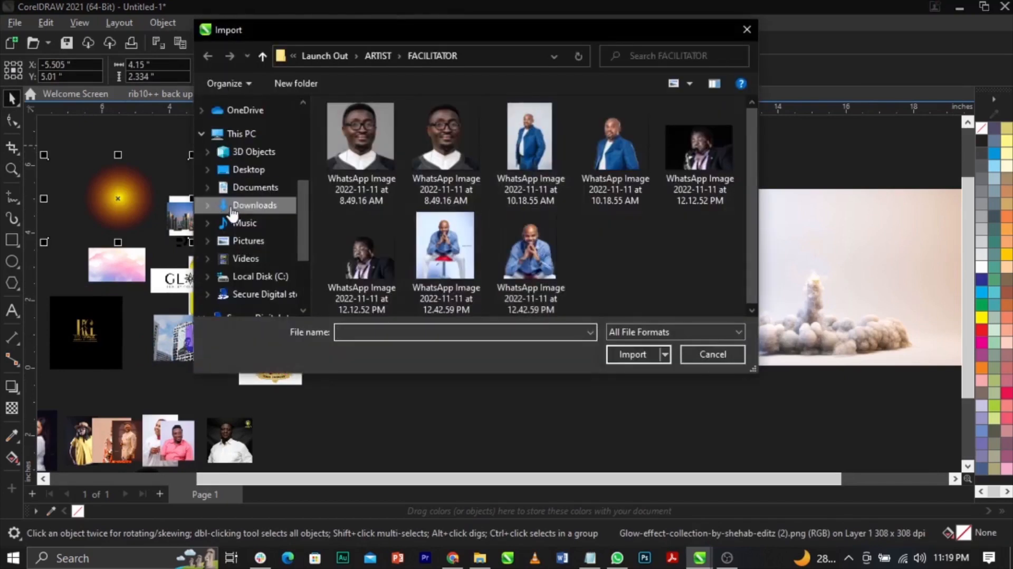
{"action": "left_click", "coordinate": [253, 187]}
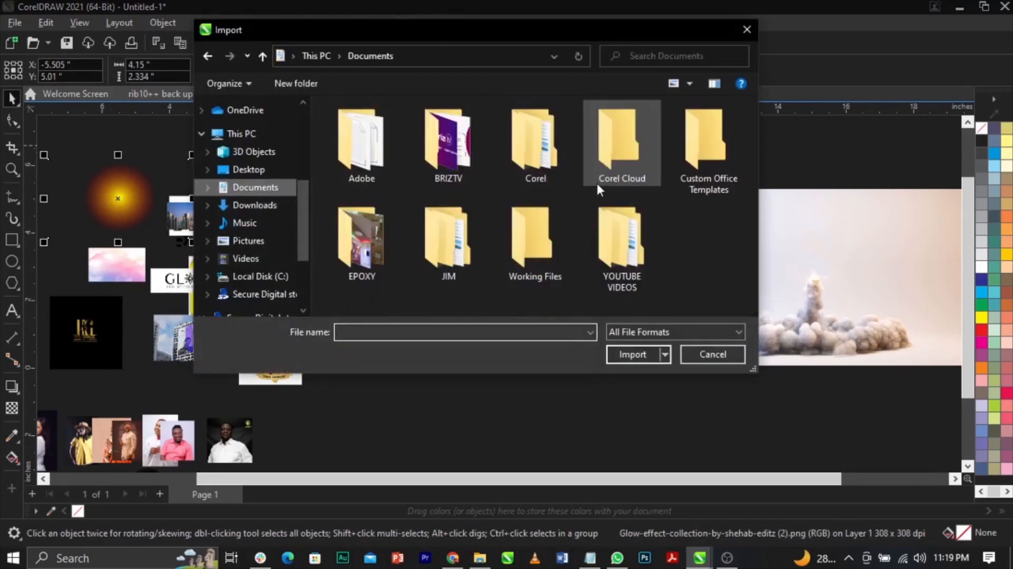
{"action": "double_click", "coordinate": [485, 248]}
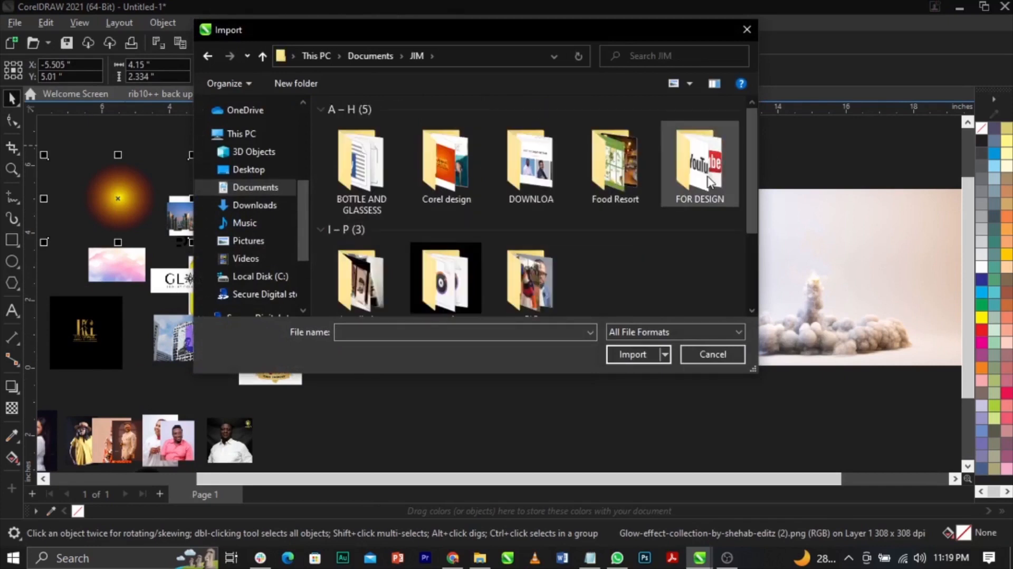
{"action": "double_click", "coordinate": [710, 182]}
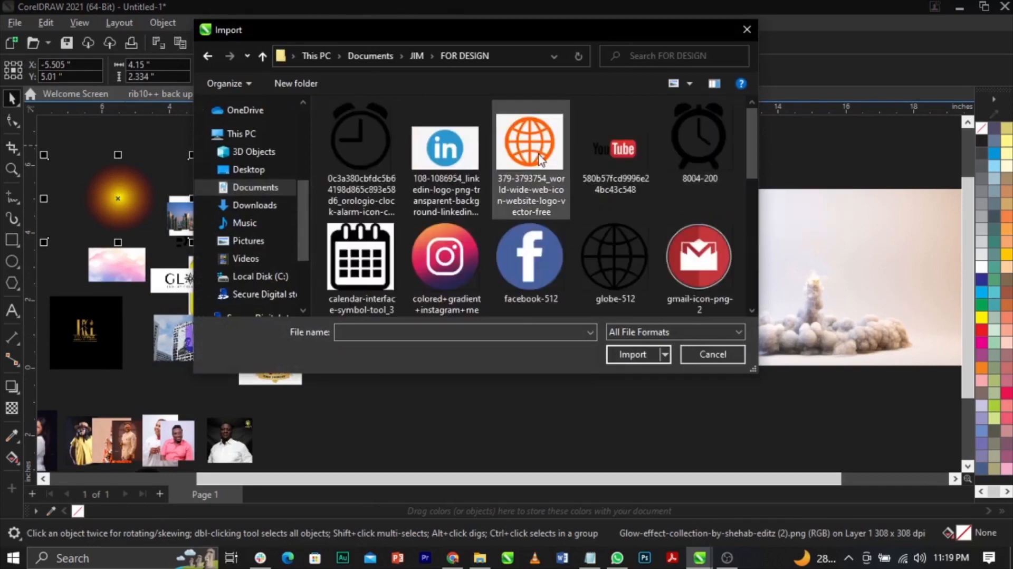
{"action": "left_click", "coordinate": [207, 55]}
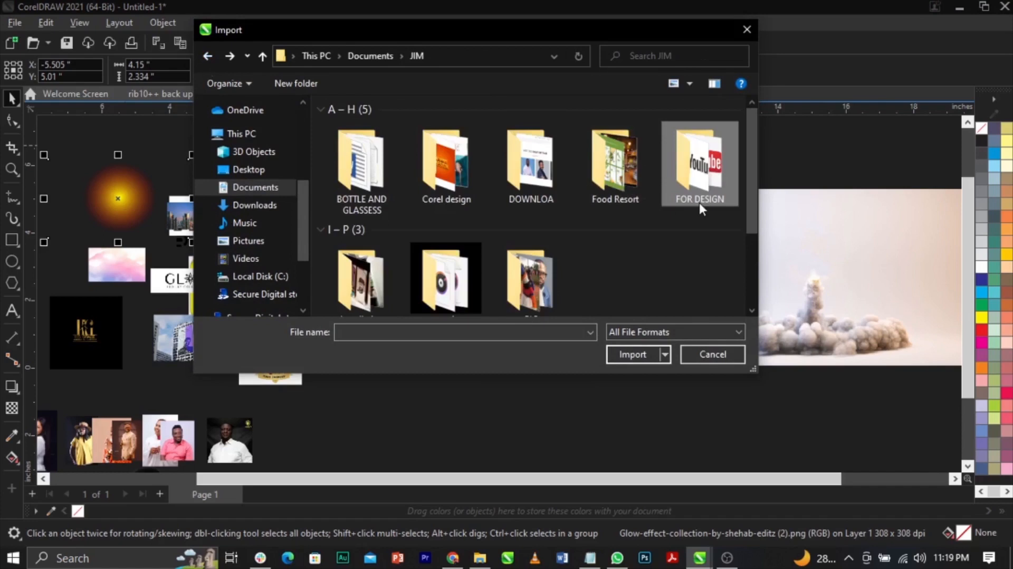
{"action": "double_click", "coordinate": [547, 177]}
{"action": "double_click", "coordinate": [422, 177]}
{"action": "left_click", "coordinate": [384, 160]}
{"action": "left_click", "coordinate": [635, 353]}
Place the lens flare image about 3.6 inches wide and move it to the left of the orange glow.
{"action": "left_click_drag", "start_coordinate": [404, 135], "coordinate": [567, 230]}
{"action": "scroll", "coordinate": [473, 182], "scroll_direction": "down", "scroll_amount": 2}
{"action": "left_click_drag", "start_coordinate": [472, 180], "coordinate": [210, 190]}
{"action": "scroll", "coordinate": [210, 189], "scroll_direction": "up", "scroll_amount": 3}
{"action": "scroll", "coordinate": [328, 193], "scroll_direction": "down", "scroll_amount": 3}
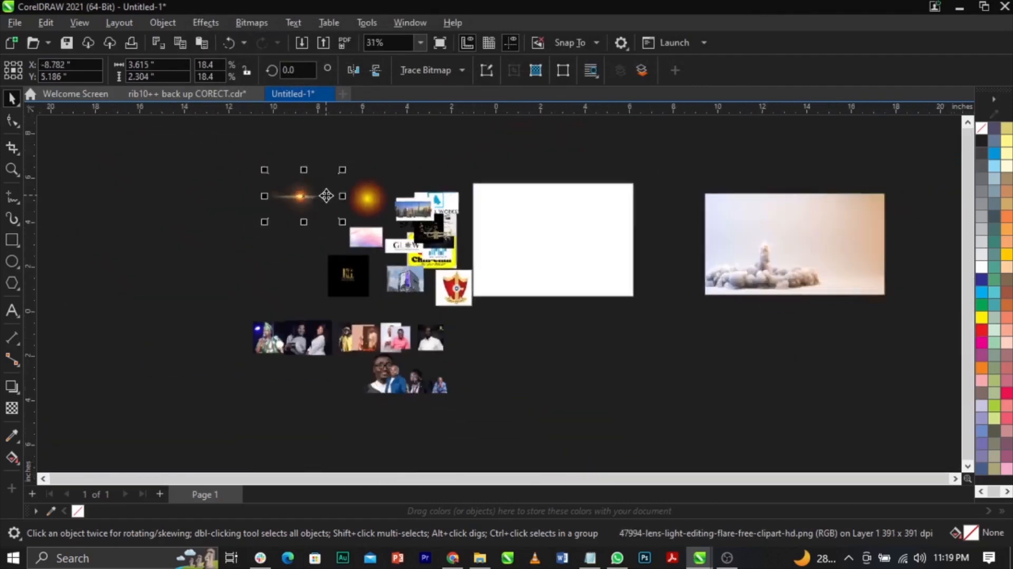
{"action": "scroll", "coordinate": [498, 210], "scroll_direction": "up", "scroll_amount": 2}
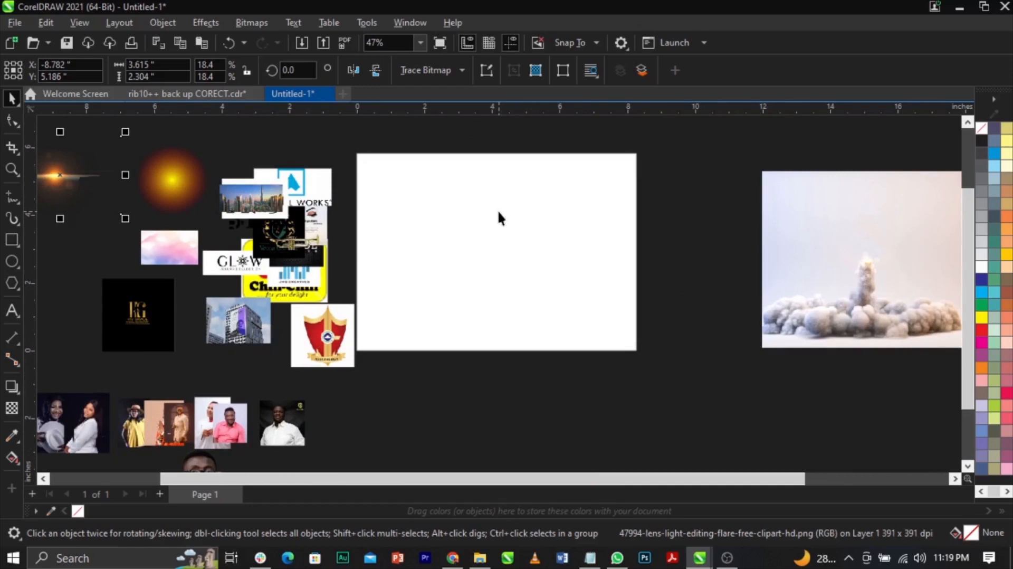
Move the red shield logo slightly down and left, and enlarge the billboard building photo to about 4.33 inches wide.
{"action": "left_click", "coordinate": [768, 242]}
{"action": "left_click_drag", "start_coordinate": [308, 351], "coordinate": [288, 370]}
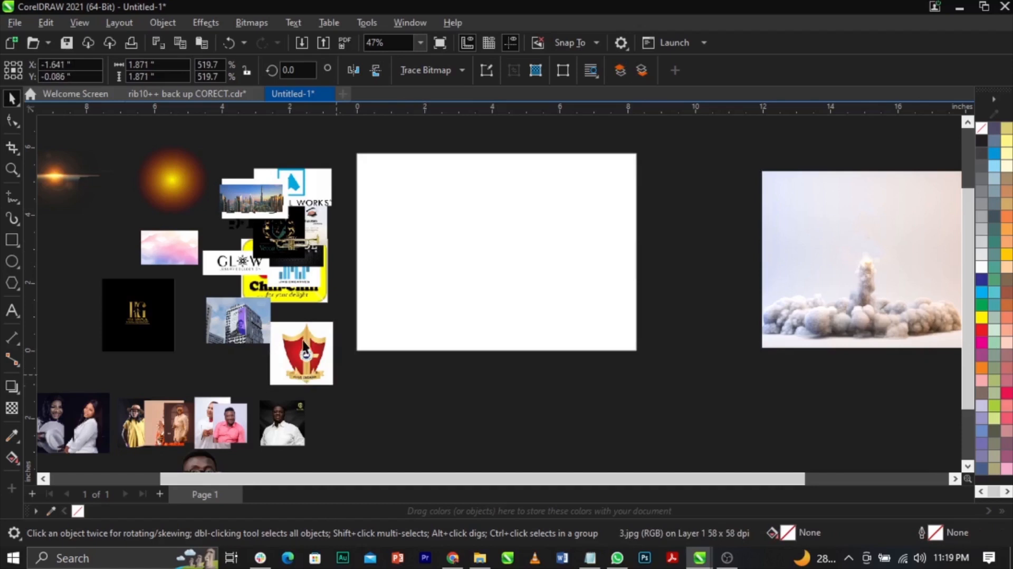
{"action": "left_click", "coordinate": [252, 312]}
{"action": "left_click_drag", "start_coordinate": [274, 295], "coordinate": [366, 242]}
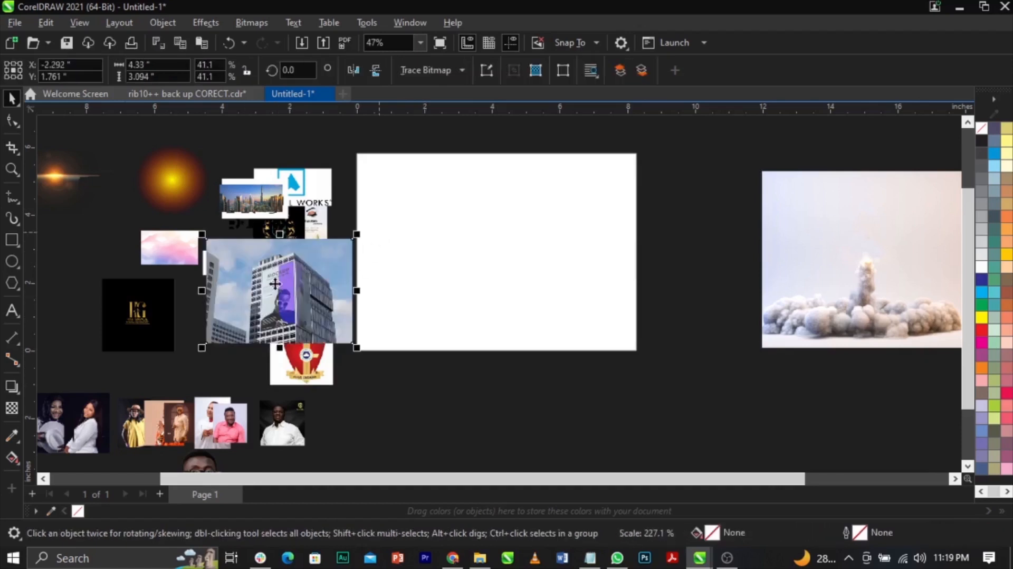
Move the smoke image down and farther right, and bring the building photo to the right edge of the page.
{"action": "left_click_drag", "start_coordinate": [834, 239], "coordinate": [881, 398]}
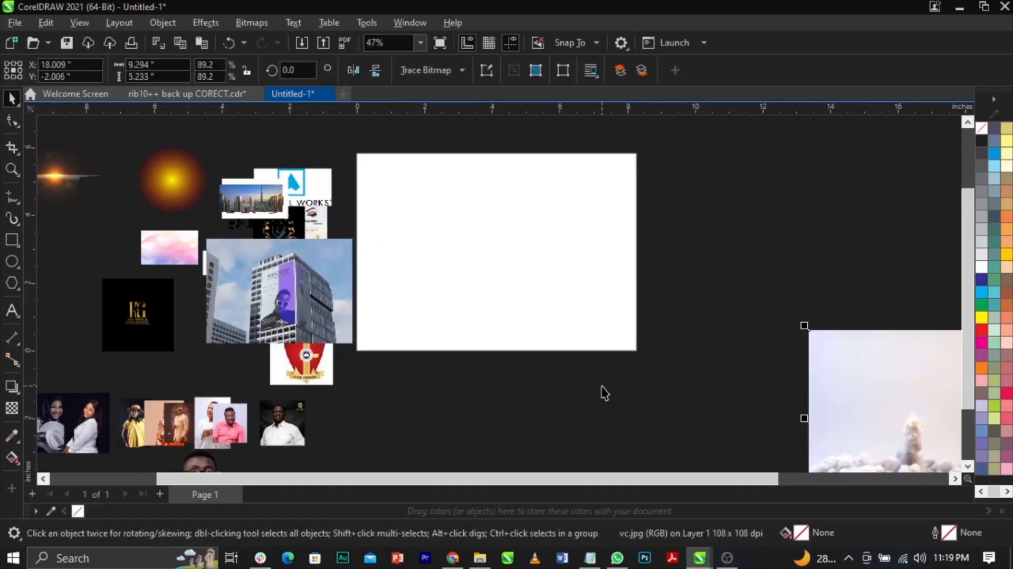
{"action": "left_click", "coordinate": [602, 391]}
{"action": "left_click_drag", "start_coordinate": [302, 289], "coordinate": [721, 244]}
Examine the building photo up close, checking the tower's outline and the billboard mockup on its walls.
{"action": "scroll", "coordinate": [720, 244], "scroll_direction": "up", "scroll_amount": 4}
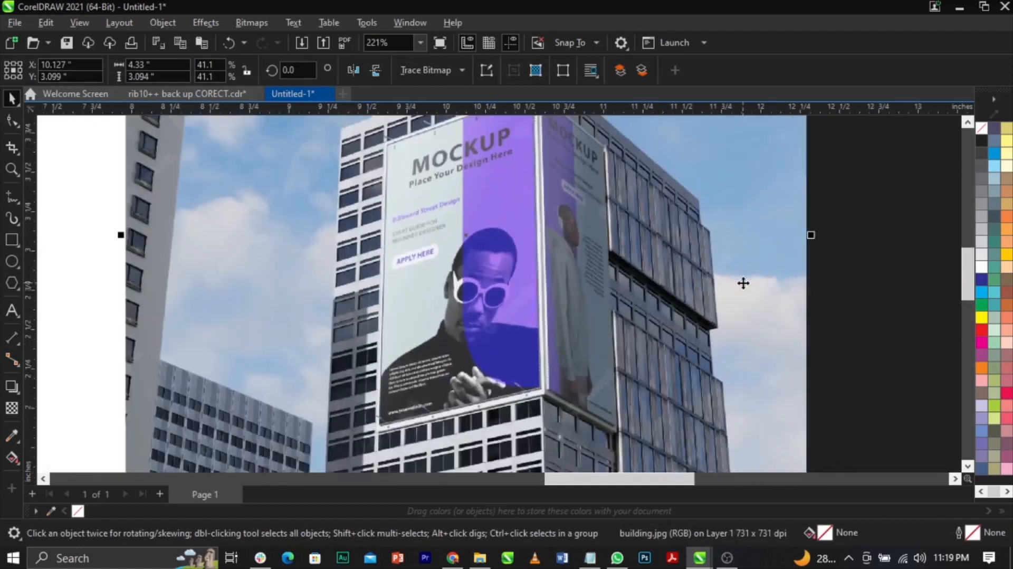
{"action": "scroll", "coordinate": [739, 282], "scroll_direction": "down", "scroll_amount": 2}
{"action": "scroll", "coordinate": [686, 222], "scroll_direction": "down", "scroll_amount": 2}
{"action": "scroll", "coordinate": [686, 222], "scroll_direction": "up", "scroll_amount": 3}
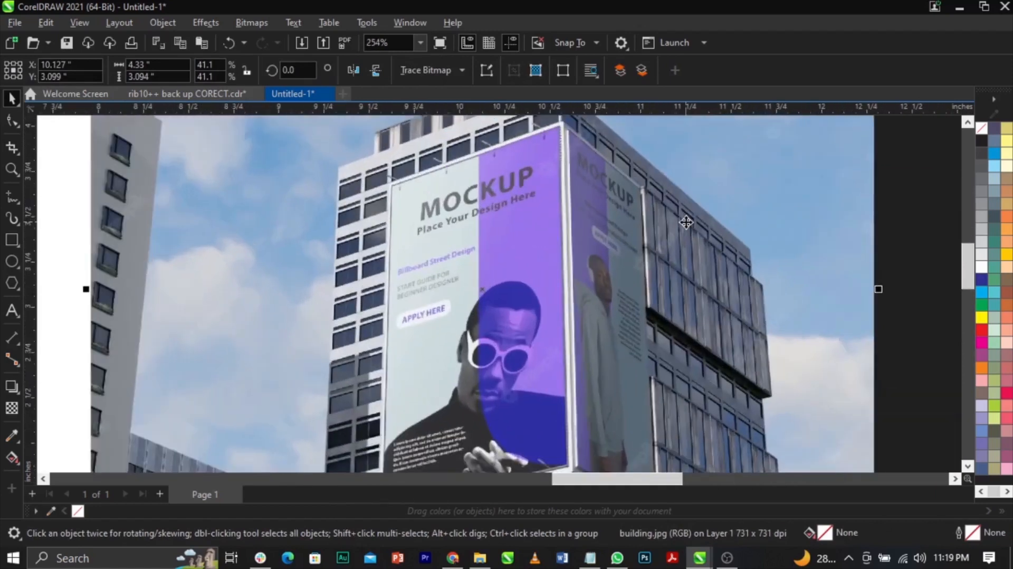
{"action": "scroll", "coordinate": [672, 192], "scroll_direction": "down", "scroll_amount": 2}
{"action": "scroll", "coordinate": [672, 172], "scroll_direction": "up", "scroll_amount": 4}
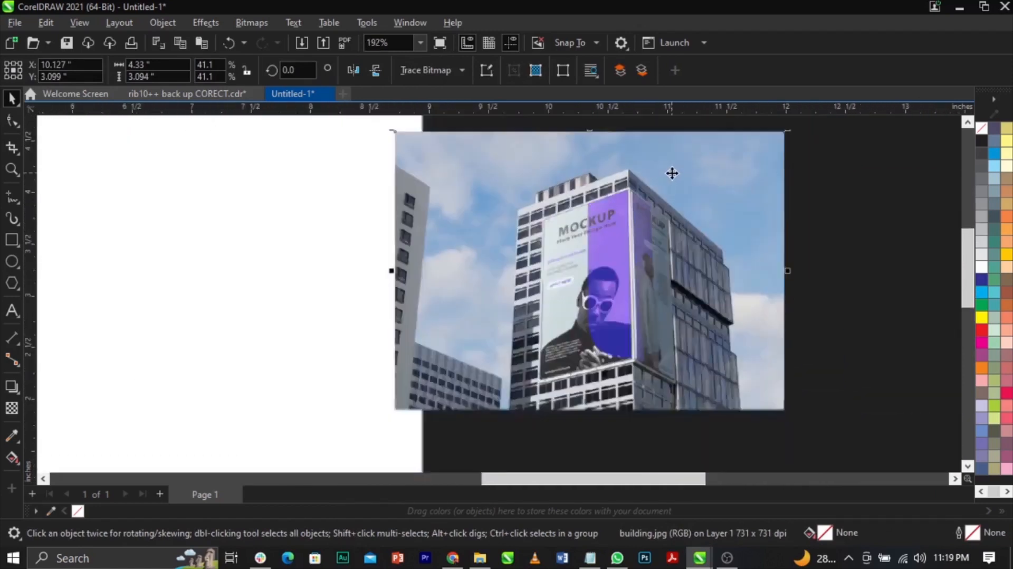
{"action": "scroll", "coordinate": [601, 240], "scroll_direction": "down", "scroll_amount": 3}
{"action": "scroll", "coordinate": [601, 240], "scroll_direction": "up", "scroll_amount": 3}
{"action": "scroll", "coordinate": [656, 242], "scroll_direction": "down", "scroll_amount": 3}
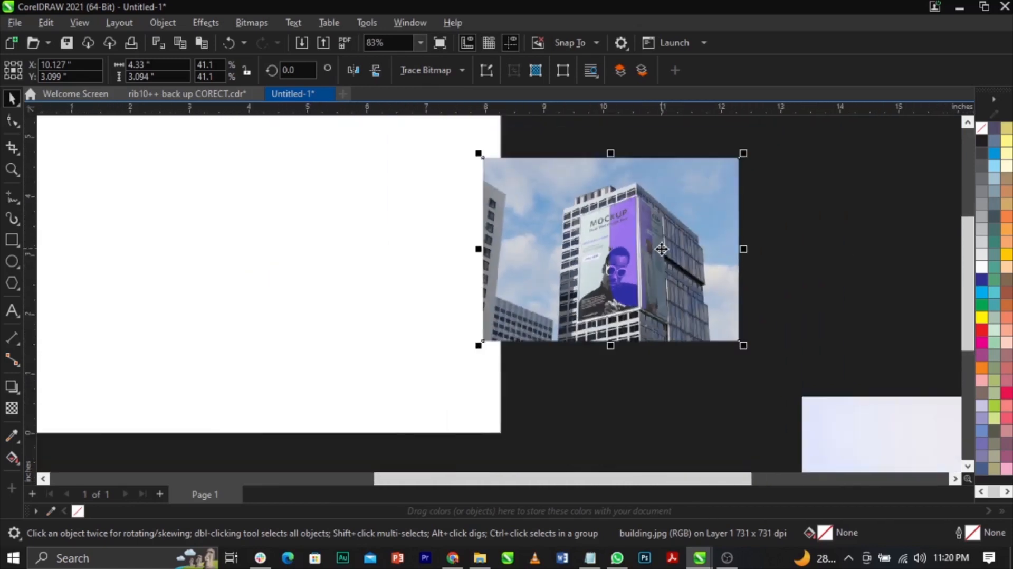
{"action": "scroll", "coordinate": [660, 249], "scroll_direction": "up", "scroll_amount": 2}
{"action": "scroll", "coordinate": [661, 249], "scroll_direction": "down", "scroll_amount": 4}
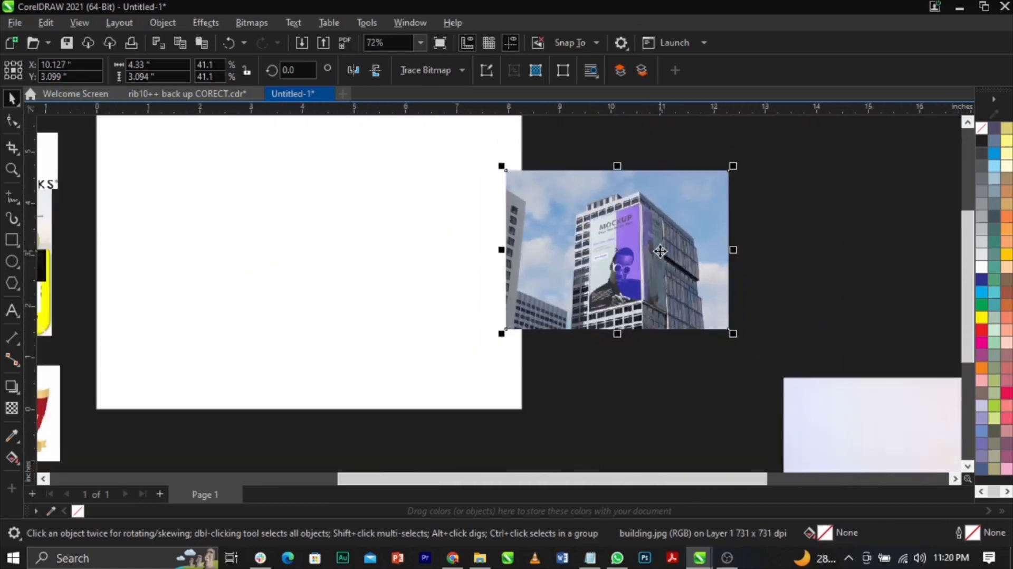
{"action": "scroll", "coordinate": [465, 242], "scroll_direction": "down", "scroll_amount": 2}
{"action": "scroll", "coordinate": [386, 173], "scroll_direction": "up", "scroll_amount": 1}
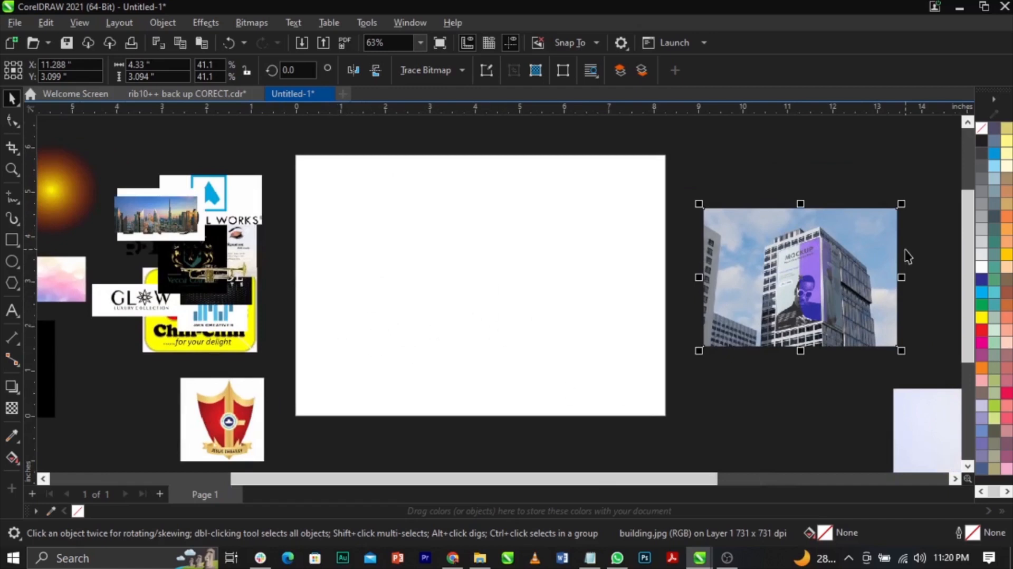
{"action": "scroll", "coordinate": [931, 292], "scroll_direction": "up", "scroll_amount": 5}
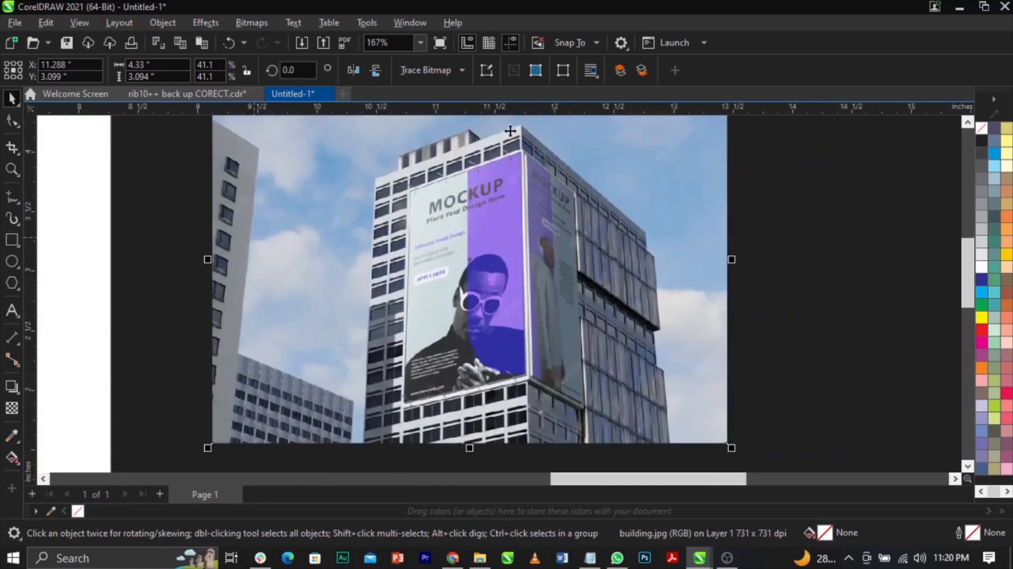
{"action": "scroll", "coordinate": [710, 379], "scroll_direction": "down", "scroll_amount": 4}
{"action": "scroll", "coordinate": [684, 359], "scroll_direction": "up", "scroll_amount": 3}
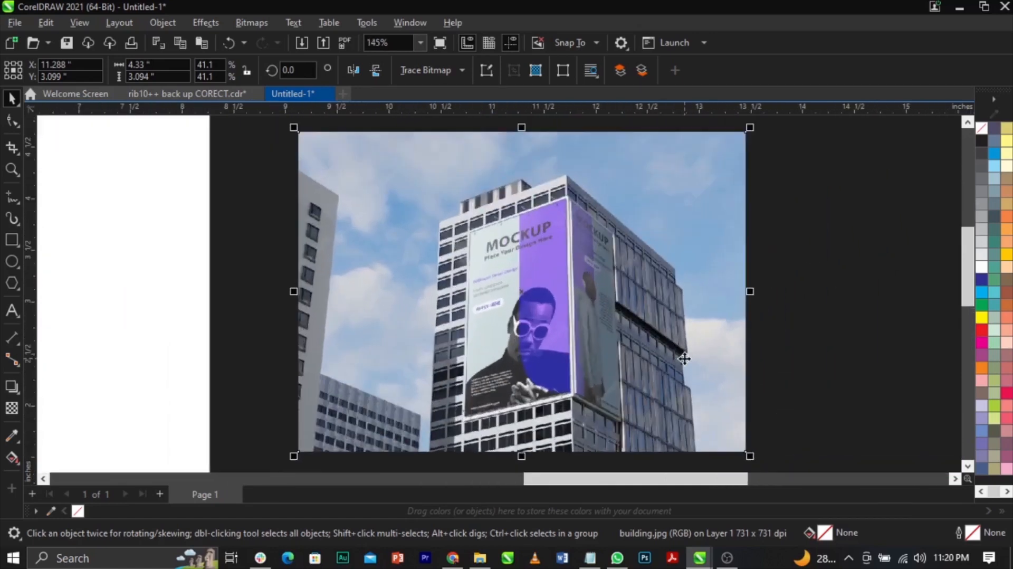
{"action": "scroll", "coordinate": [684, 358], "scroll_direction": "up", "scroll_amount": 1}
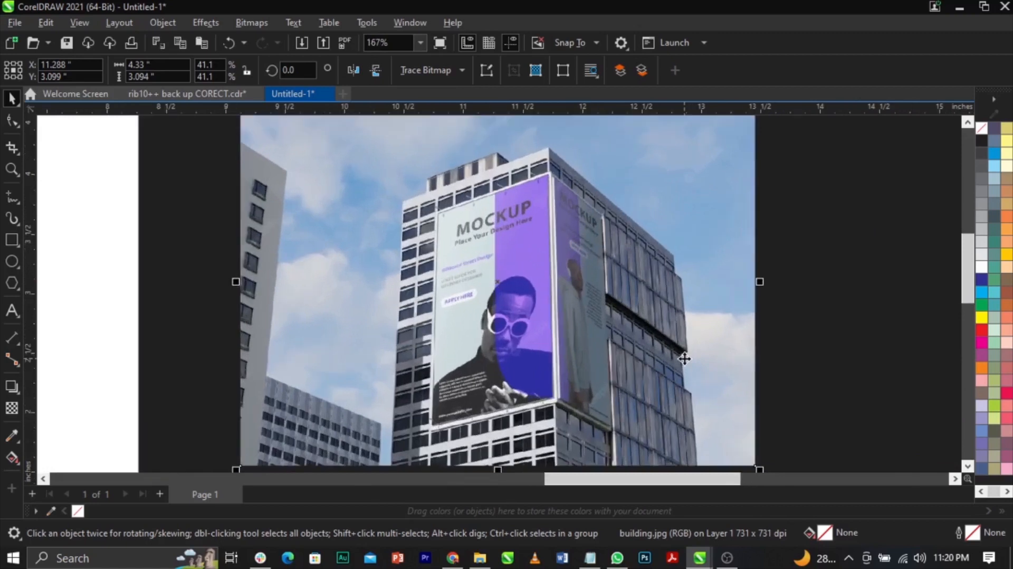
{"action": "scroll", "coordinate": [684, 359], "scroll_direction": "down", "scroll_amount": 2}
{"action": "scroll", "coordinate": [692, 334], "scroll_direction": "up", "scroll_amount": 1}
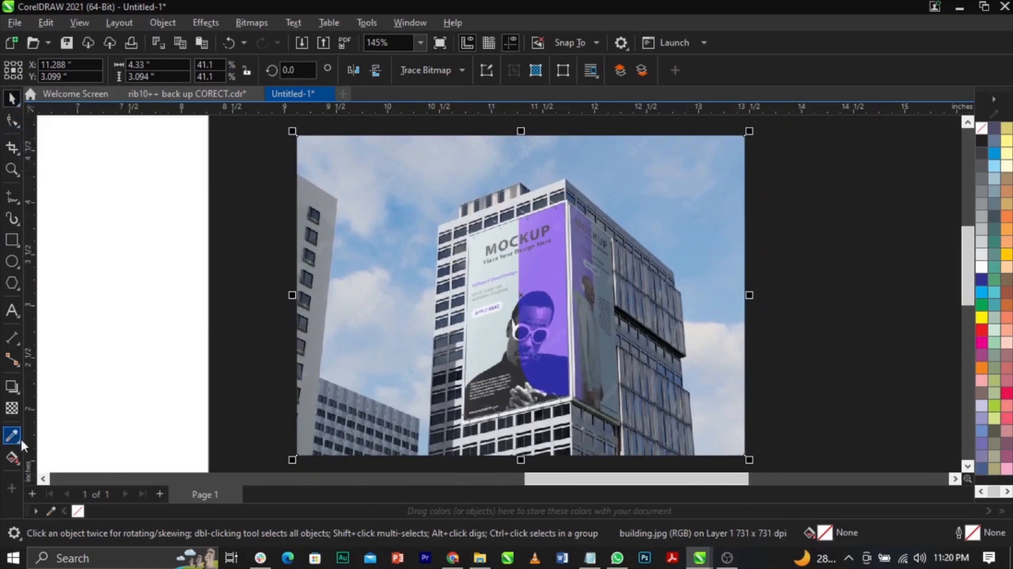
Add a node where the tower's left wall meets the photo's lower edge and pull the photo's lower-left corner node toward the wall.
{"action": "left_click", "coordinate": [13, 120]}
{"action": "scroll", "coordinate": [412, 459], "scroll_direction": "up", "scroll_amount": 2}
{"action": "scroll", "coordinate": [463, 466], "scroll_direction": "up", "scroll_amount": 4}
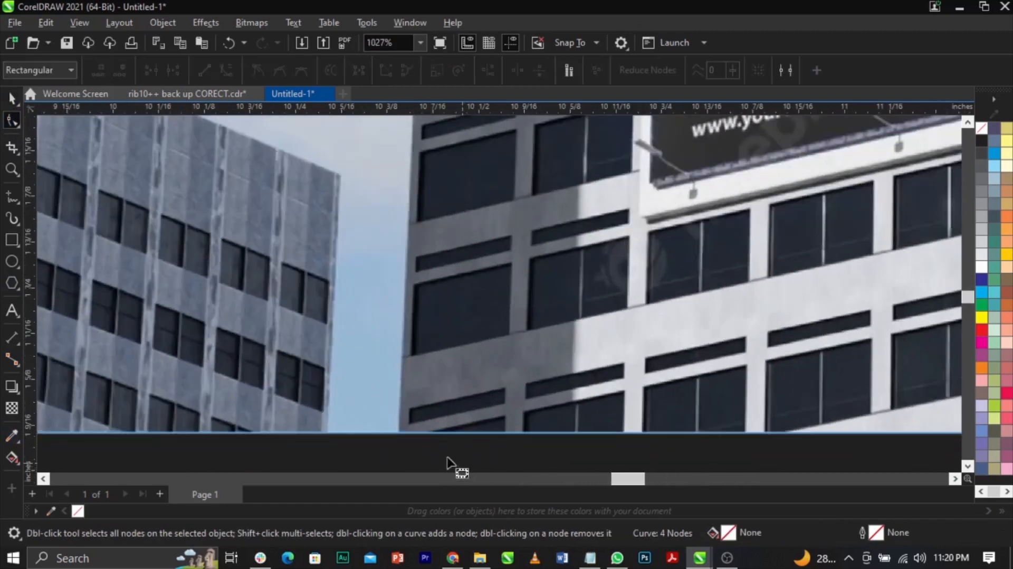
{"action": "double_click", "coordinate": [399, 433]}
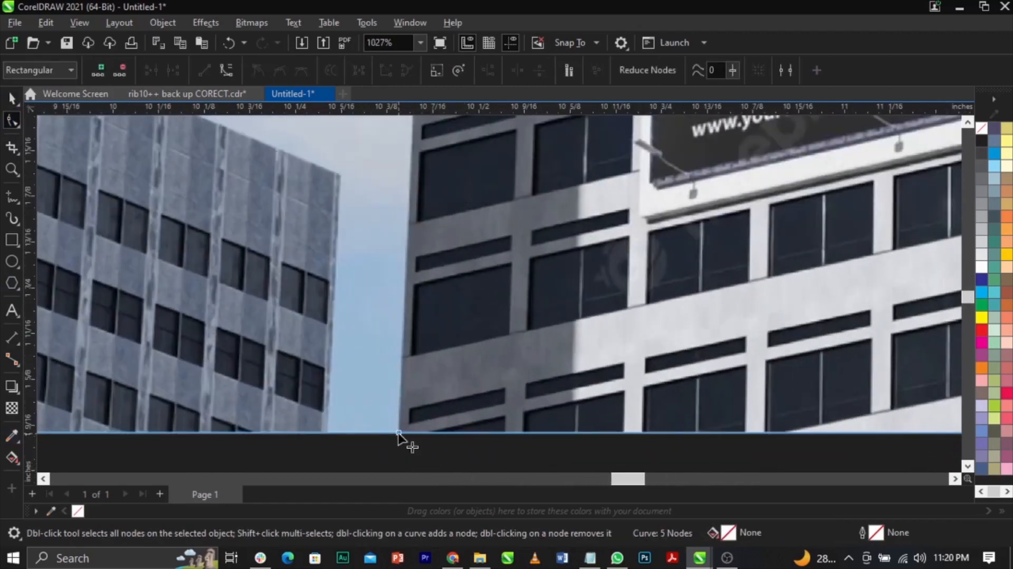
{"action": "scroll", "coordinate": [401, 439], "scroll_direction": "down", "scroll_amount": 4}
{"action": "left_click_drag", "start_coordinate": [170, 433], "coordinate": [381, 167]}
Move the pulled-in corner node onto the tower's upper-left roof corner so the photo edge follows the left wall.
{"action": "scroll", "coordinate": [395, 223], "scroll_direction": "down", "scroll_amount": 3}
{"action": "scroll", "coordinate": [412, 150], "scroll_direction": "up", "scroll_amount": 3}
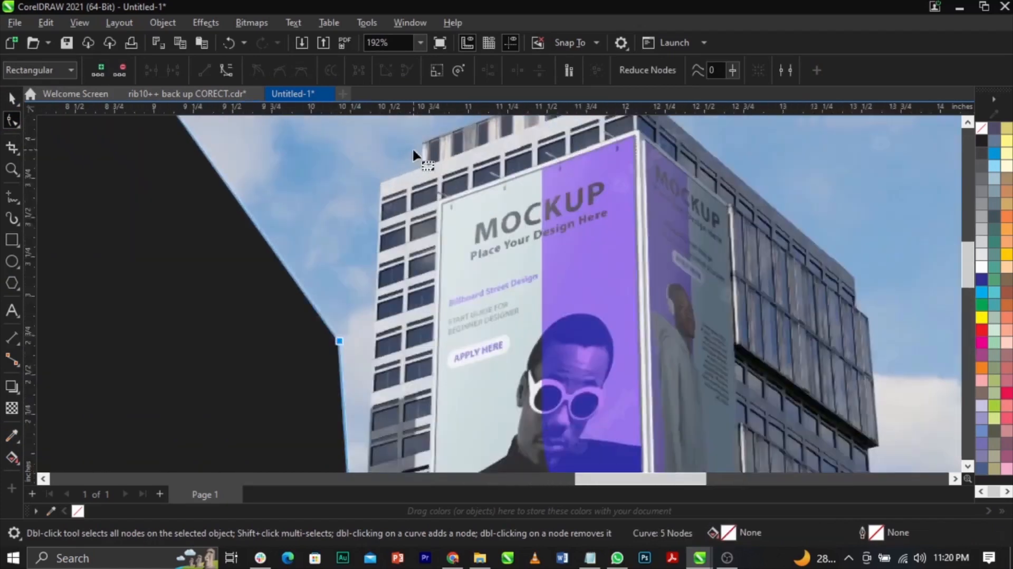
{"action": "scroll", "coordinate": [413, 153], "scroll_direction": "up", "scroll_amount": 2}
{"action": "left_click_drag", "start_coordinate": [316, 404], "coordinate": [378, 210]}
{"action": "scroll", "coordinate": [366, 190], "scroll_direction": "up", "scroll_amount": 6}
{"action": "scroll", "coordinate": [377, 210], "scroll_direction": "down", "scroll_amount": 2}
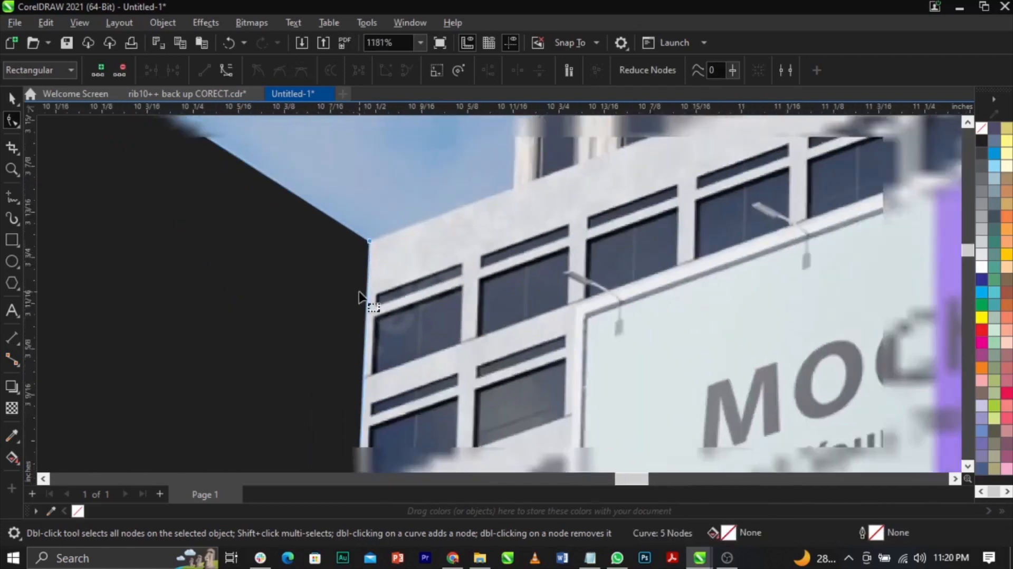
{"action": "scroll", "coordinate": [363, 235], "scroll_direction": "down", "scroll_amount": 4}
{"action": "scroll", "coordinate": [364, 235], "scroll_direction": "up", "scroll_amount": 1}
{"action": "scroll", "coordinate": [364, 235], "scroll_direction": "down", "scroll_amount": 2}
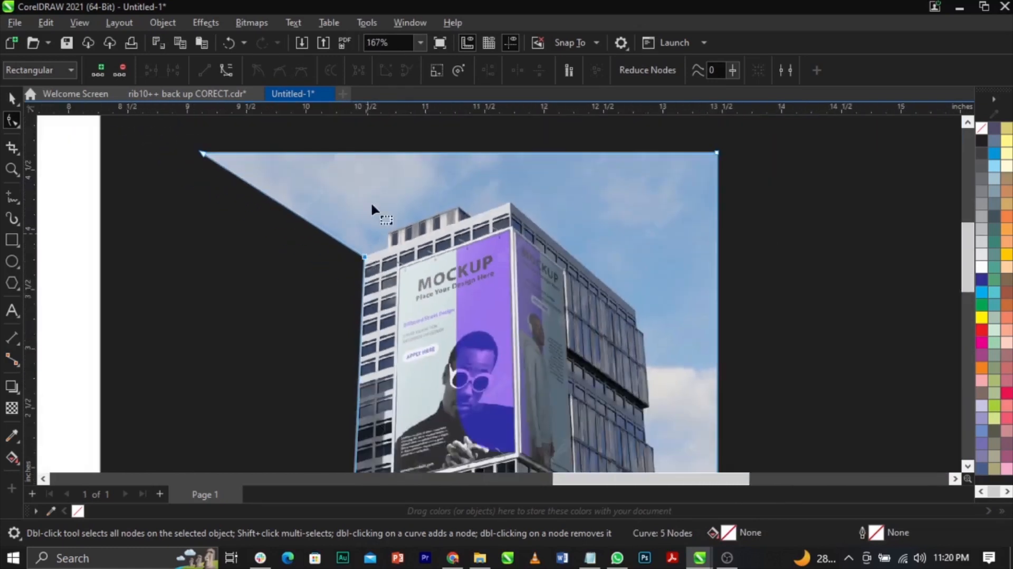
{"action": "scroll", "coordinate": [380, 207], "scroll_direction": "up", "scroll_amount": 2}
{"action": "scroll", "coordinate": [389, 208], "scroll_direction": "down", "scroll_amount": 2}
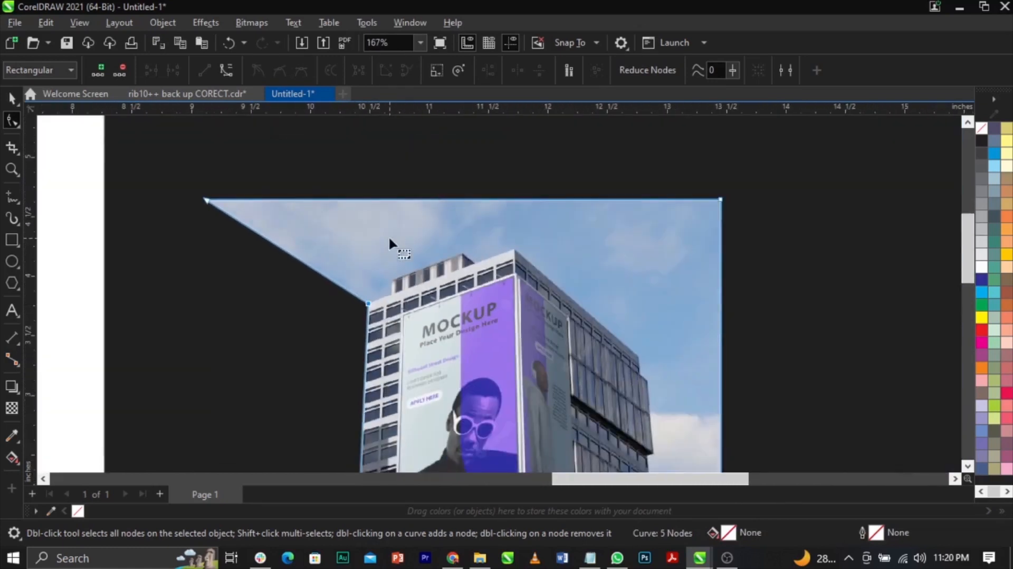
Add a node on the photo's slanted upper-left edge and move it to the foot of the rooftop structure's left side.
{"action": "scroll", "coordinate": [397, 303], "scroll_direction": "up", "scroll_amount": 2}
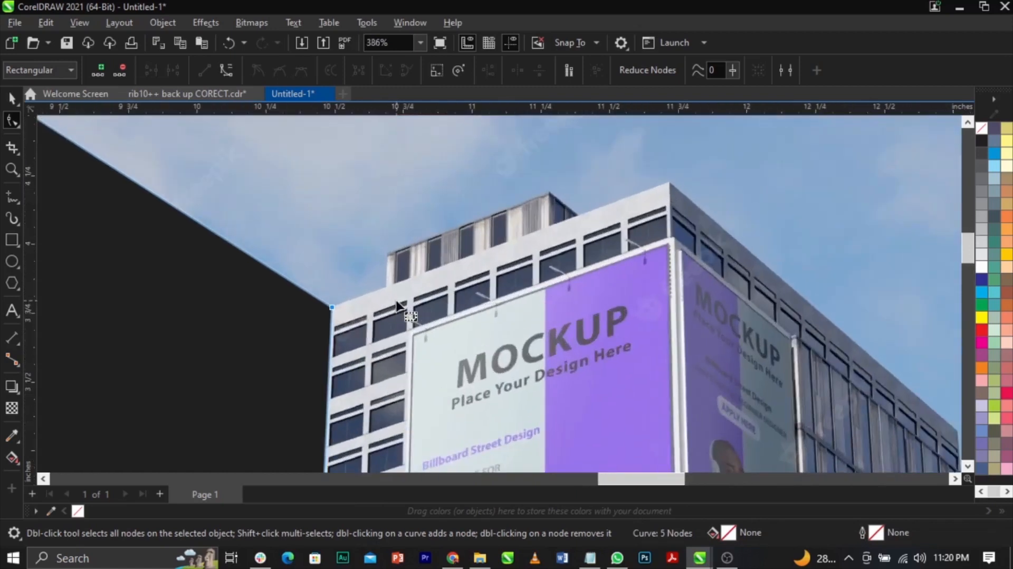
{"action": "scroll", "coordinate": [396, 305], "scroll_direction": "up", "scroll_amount": 2}
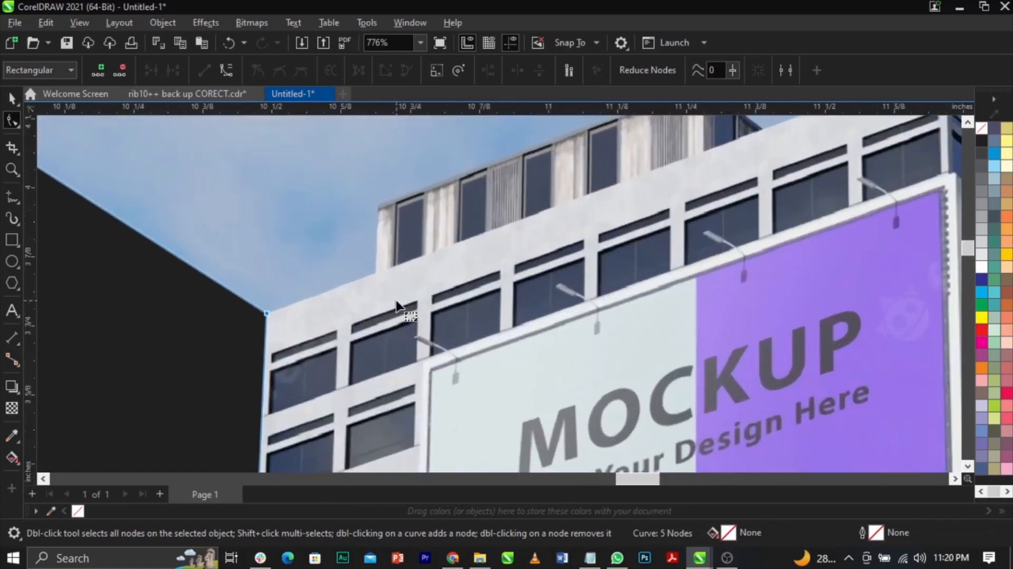
{"action": "double_click", "coordinate": [225, 287]}
{"action": "double_click", "coordinate": [226, 288]}
{"action": "scroll", "coordinate": [227, 290], "scroll_direction": "up", "scroll_amount": 3}
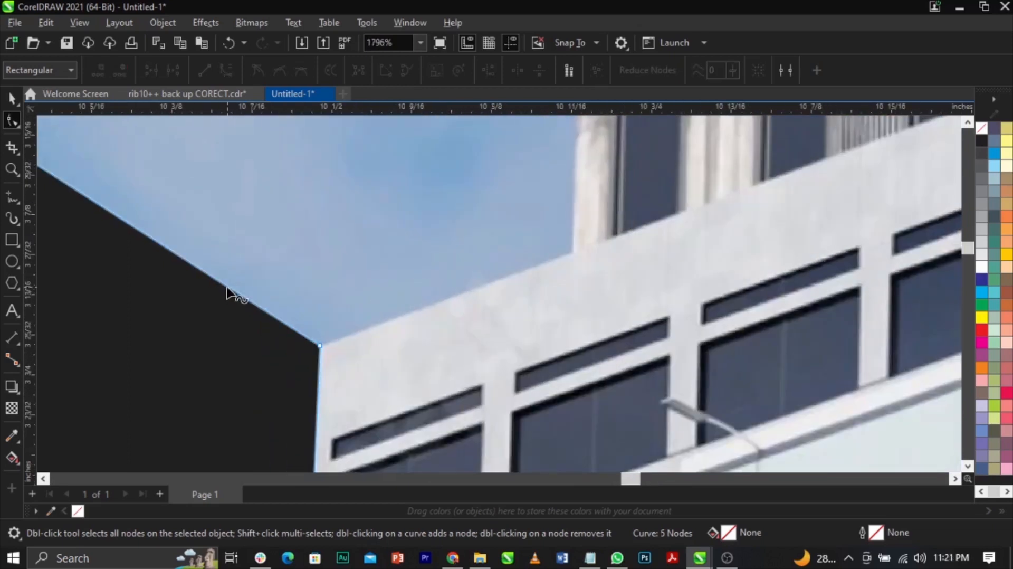
{"action": "double_click", "coordinate": [226, 288]}
{"action": "left_click_drag", "start_coordinate": [227, 288], "coordinate": [571, 252]}
Add another node on the slanted edge and move it onto the rooftop structure's upper-left corner.
{"action": "scroll", "coordinate": [457, 327], "scroll_direction": "down", "scroll_amount": 4}
{"action": "scroll", "coordinate": [457, 288], "scroll_direction": "up", "scroll_amount": 2}
{"action": "double_click", "coordinate": [450, 306]}
{"action": "left_click_drag", "start_coordinate": [450, 306], "coordinate": [520, 240]}
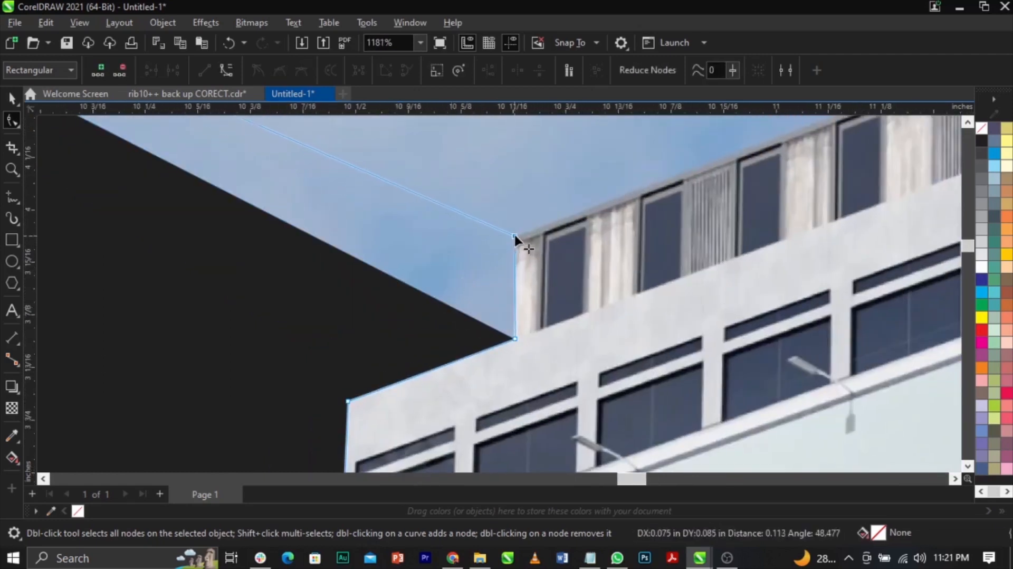
Move the photo's upper-left corner node to the peak at the right end of the rooftop structure.
{"action": "scroll", "coordinate": [369, 300], "scroll_direction": "down", "scroll_amount": 3}
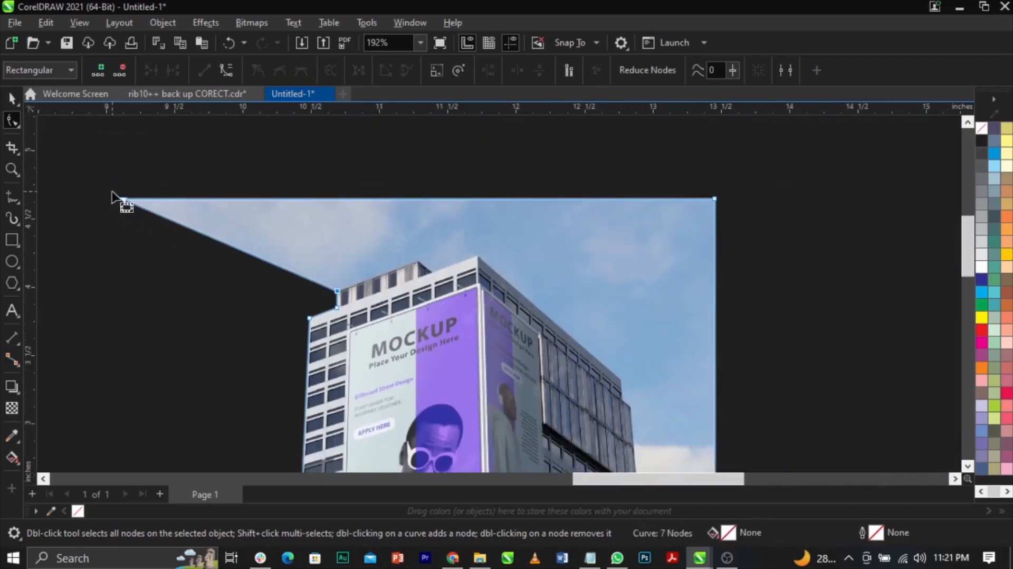
{"action": "left_click_drag", "start_coordinate": [124, 199], "coordinate": [421, 252]}
{"action": "scroll", "coordinate": [422, 274], "scroll_direction": "up", "scroll_amount": 6}
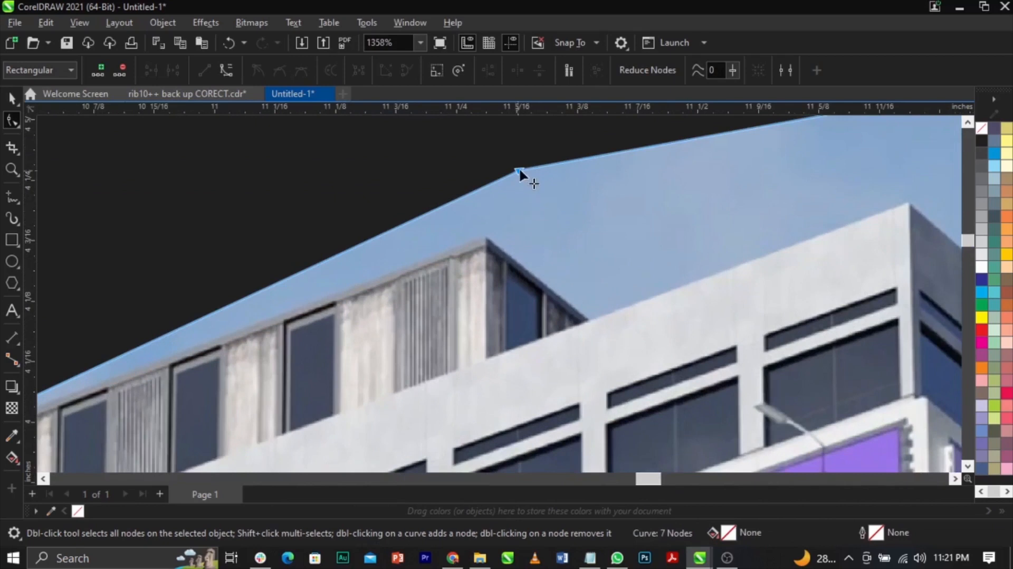
{"action": "left_click_drag", "start_coordinate": [520, 168], "coordinate": [514, 177]}
Add nodes at the foot of the rooftop structure's right side and on the tower's front roof corner.
{"action": "left_click_drag", "start_coordinate": [486, 235], "coordinate": [590, 319]}
{"action": "double_click", "coordinate": [534, 224]}
{"action": "scroll", "coordinate": [471, 276], "scroll_direction": "down", "scroll_amount": 3}
{"action": "scroll", "coordinate": [744, 234], "scroll_direction": "up", "scroll_amount": 2}
{"action": "left_click", "coordinate": [741, 223]}
{"action": "left_click_drag", "start_coordinate": [740, 223], "coordinate": [574, 239]}
Bring the photo's upper-right corner node in to the far right corner of the tower's roof.
{"action": "scroll", "coordinate": [502, 181], "scroll_direction": "down", "scroll_amount": 3}
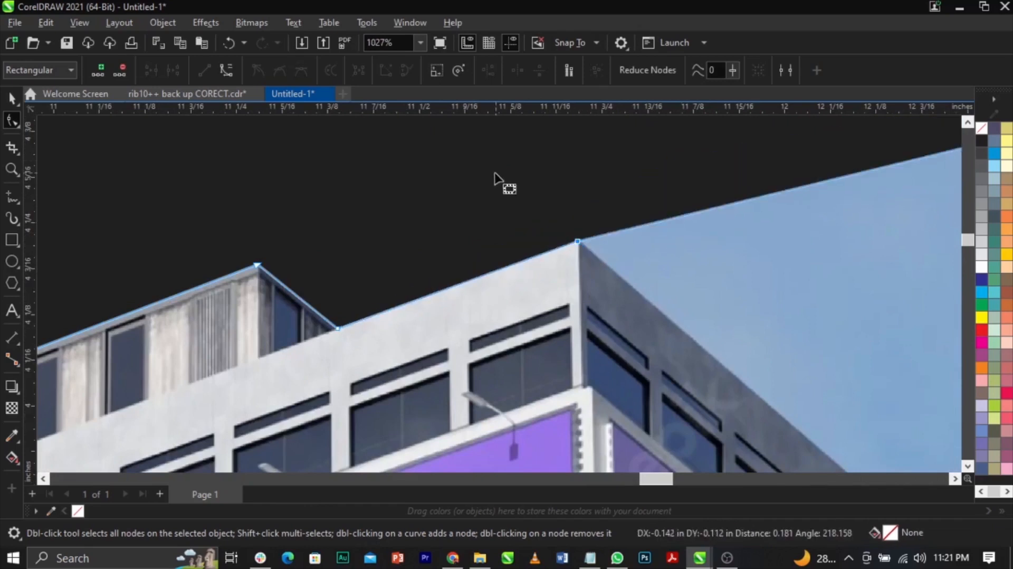
{"action": "left_click", "coordinate": [681, 157]}
{"action": "left_click_drag", "start_coordinate": [680, 157], "coordinate": [651, 335]}
{"action": "scroll", "coordinate": [762, 383], "scroll_direction": "up", "scroll_amount": 5}
{"action": "scroll", "coordinate": [651, 335], "scroll_direction": "down", "scroll_amount": 8}
{"action": "left_click_drag", "start_coordinate": [718, 160], "coordinate": [657, 291]}
Add nodes on the right edge and fit them to the inner and outer corners at the top of the protruding facade section.
{"action": "scroll", "coordinate": [660, 287], "scroll_direction": "up", "scroll_amount": 7}
{"action": "scroll", "coordinate": [668, 280], "scroll_direction": "up", "scroll_amount": 6}
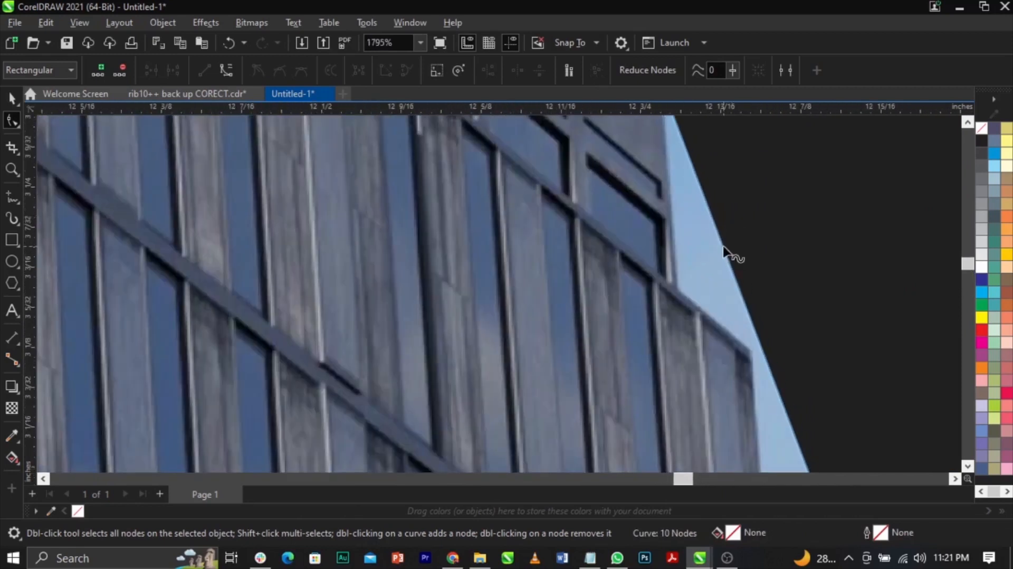
{"action": "left_click_drag", "start_coordinate": [727, 255], "coordinate": [677, 289]}
{"action": "double_click", "coordinate": [700, 345]}
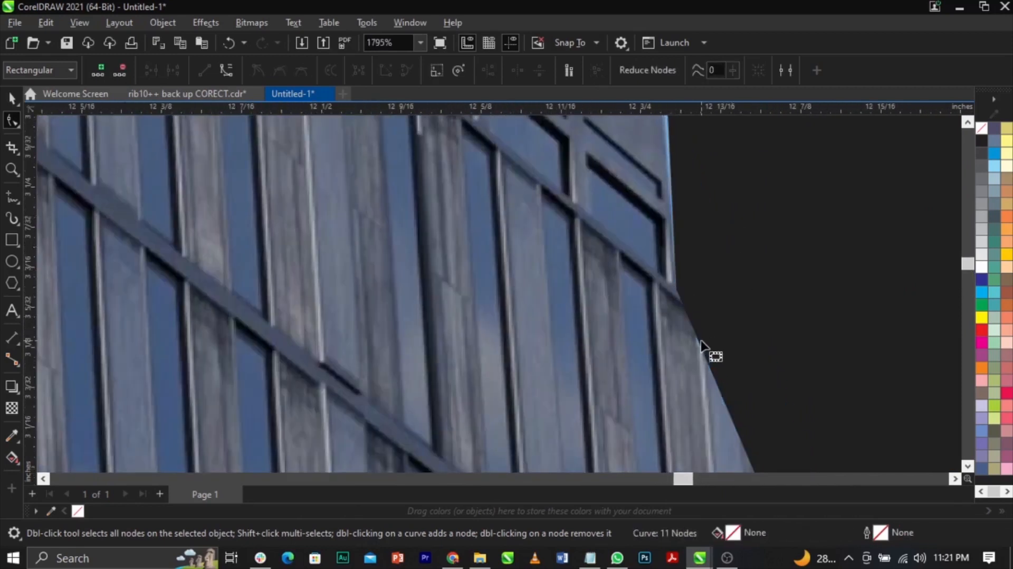
{"action": "left_click_drag", "start_coordinate": [700, 347], "coordinate": [752, 353]}
Add nodes at the protruding section's lower outer corner and at the inner wall corner beneath its overhang.
{"action": "scroll", "coordinate": [666, 247], "scroll_direction": "down", "scroll_amount": 2}
{"action": "scroll", "coordinate": [666, 246], "scroll_direction": "down", "scroll_amount": 2}
{"action": "scroll", "coordinate": [701, 419], "scroll_direction": "up", "scroll_amount": 4}
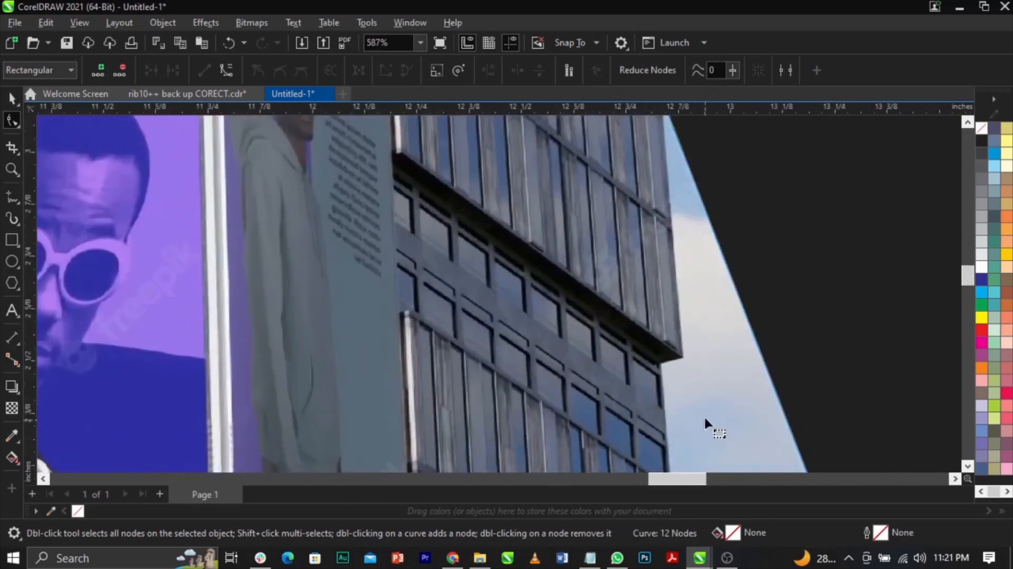
{"action": "scroll", "coordinate": [770, 335], "scroll_direction": "up", "scroll_amount": 2}
{"action": "left_click_drag", "start_coordinate": [770, 334], "coordinate": [573, 371]}
{"action": "scroll", "coordinate": [587, 321], "scroll_direction": "down", "scroll_amount": 1}
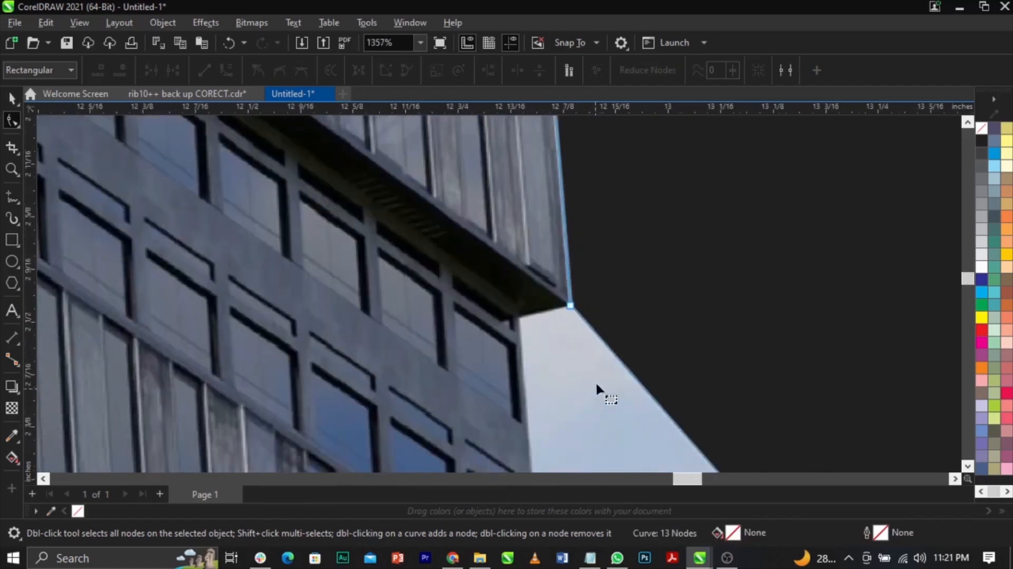
{"action": "double_click", "coordinate": [610, 351]}
{"action": "left_click_drag", "start_coordinate": [611, 350], "coordinate": [520, 316]}
Add nodes on the right edge at the inner and outer corners of the lower facade ledge.
{"action": "scroll", "coordinate": [588, 209], "scroll_direction": "down", "scroll_amount": 10}
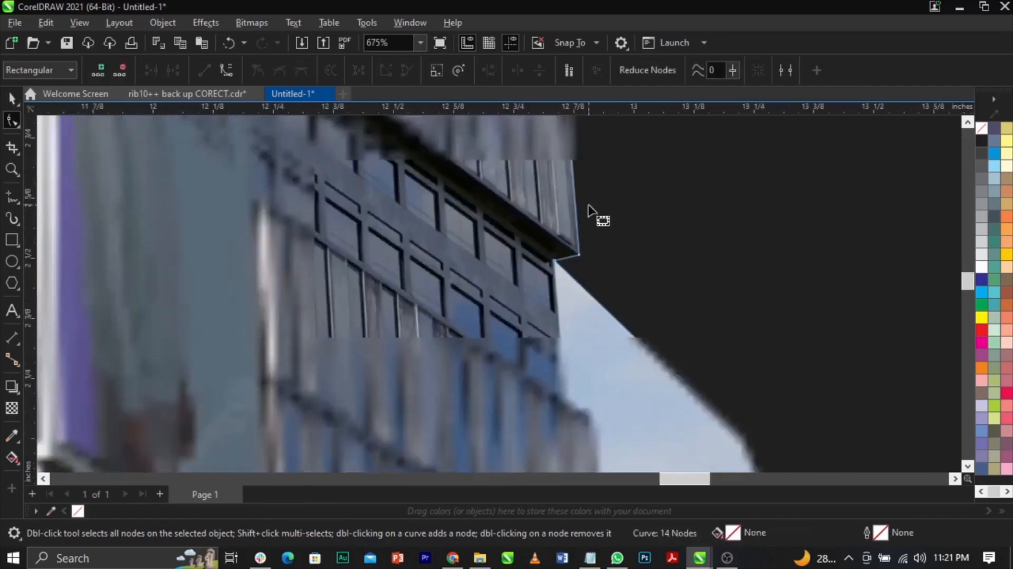
{"action": "scroll", "coordinate": [603, 312], "scroll_direction": "up", "scroll_amount": 6}
{"action": "double_click", "coordinate": [629, 229]}
{"action": "left_click_drag", "start_coordinate": [628, 229], "coordinate": [686, 405]}
{"action": "scroll", "coordinate": [549, 300], "scroll_direction": "up", "scroll_amount": 4}
{"action": "double_click", "coordinate": [597, 306]}
Add a node on the photo's lower edge where the tower's right wall meets it.
{"action": "scroll", "coordinate": [536, 180], "scroll_direction": "down", "scroll_amount": 2}
{"action": "scroll", "coordinate": [536, 180], "scroll_direction": "down", "scroll_amount": 5}
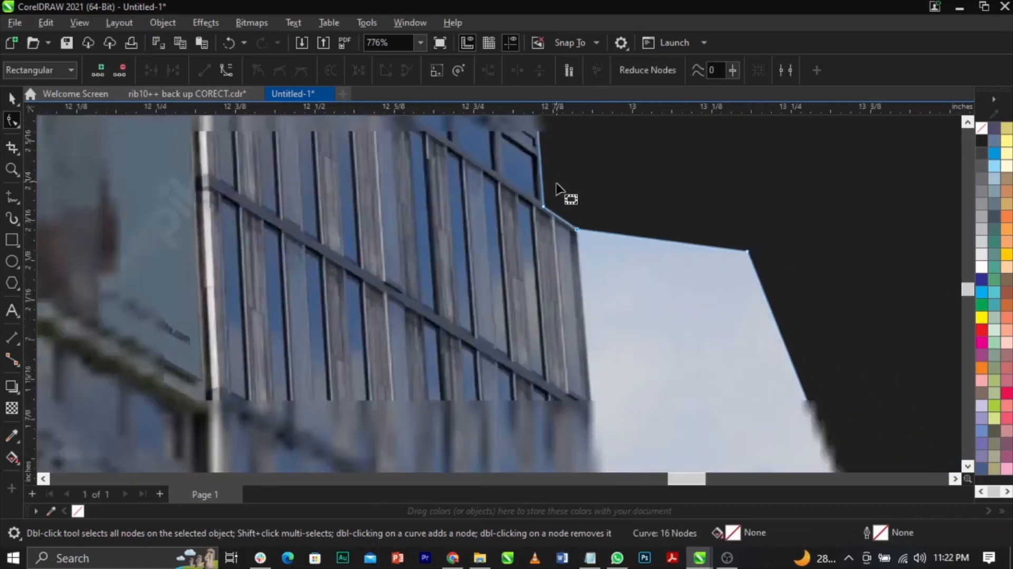
{"action": "scroll", "coordinate": [572, 346], "scroll_direction": "up", "scroll_amount": 3}
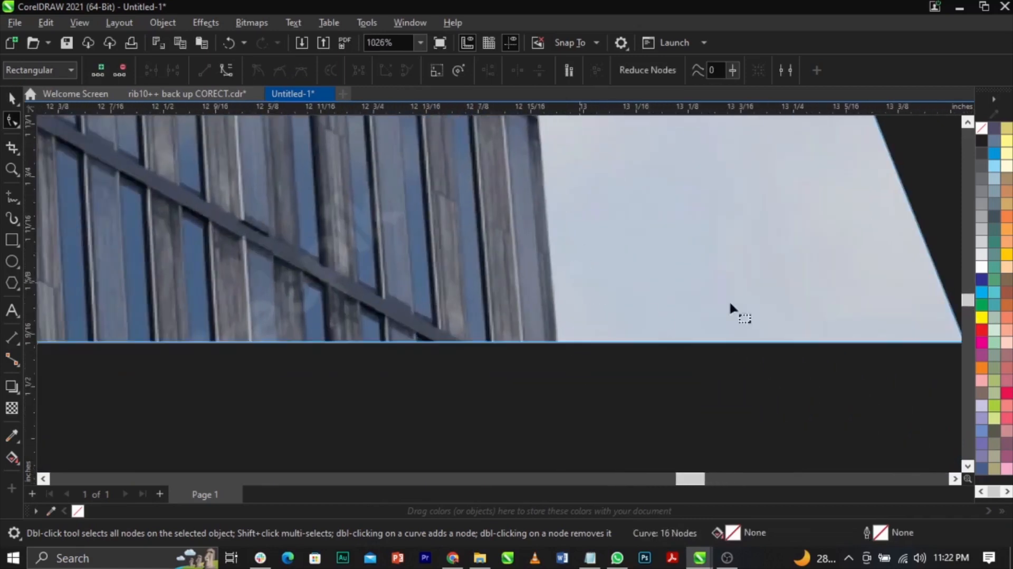
{"action": "scroll", "coordinate": [830, 303], "scroll_direction": "down", "scroll_amount": 1}
{"action": "scroll", "coordinate": [660, 333], "scroll_direction": "up", "scroll_amount": 2}
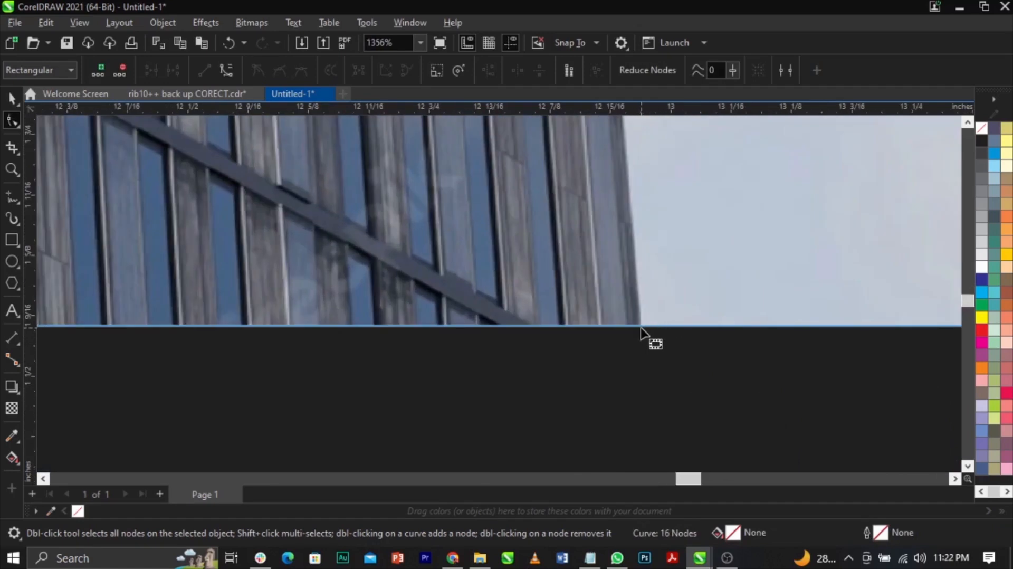
{"action": "left_click", "coordinate": [641, 331]}
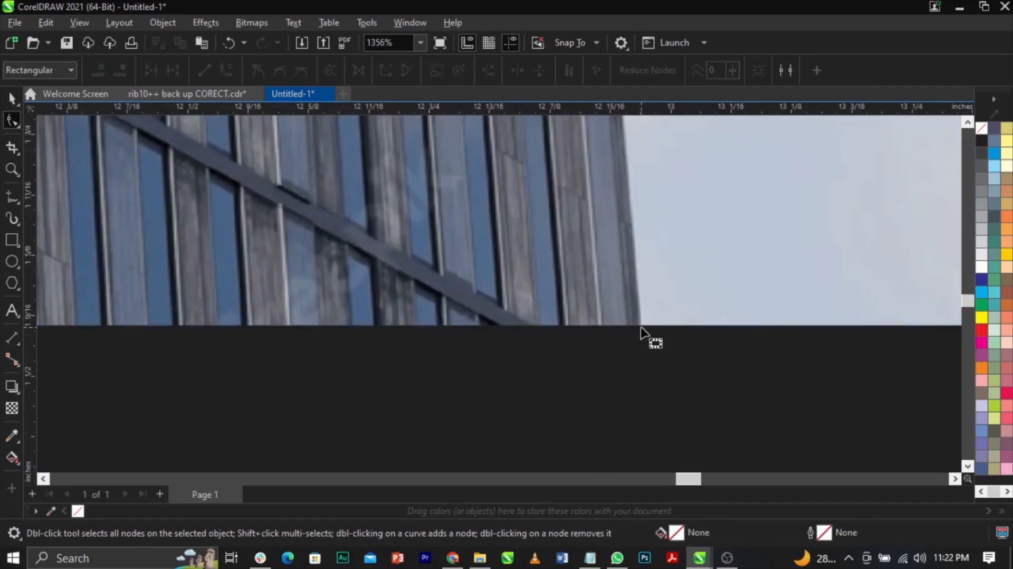
{"action": "double_click", "coordinate": [641, 330]}
Delete the leftover outer nodes at the photo's lower right so the edge follows the tower's right wall, and finish node editing.
{"action": "scroll", "coordinate": [641, 325], "scroll_direction": "down", "scroll_amount": 4}
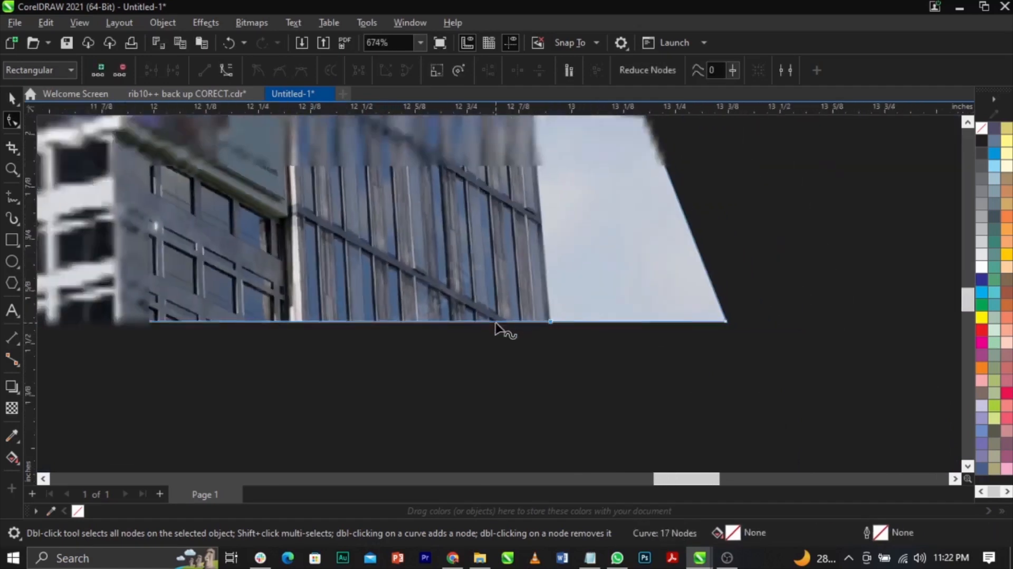
{"action": "left_click", "coordinate": [649, 323]}
{"action": "double_click", "coordinate": [594, 185]}
{"action": "double_click", "coordinate": [648, 323]}
{"action": "scroll", "coordinate": [657, 316], "scroll_direction": "down", "scroll_amount": 5}
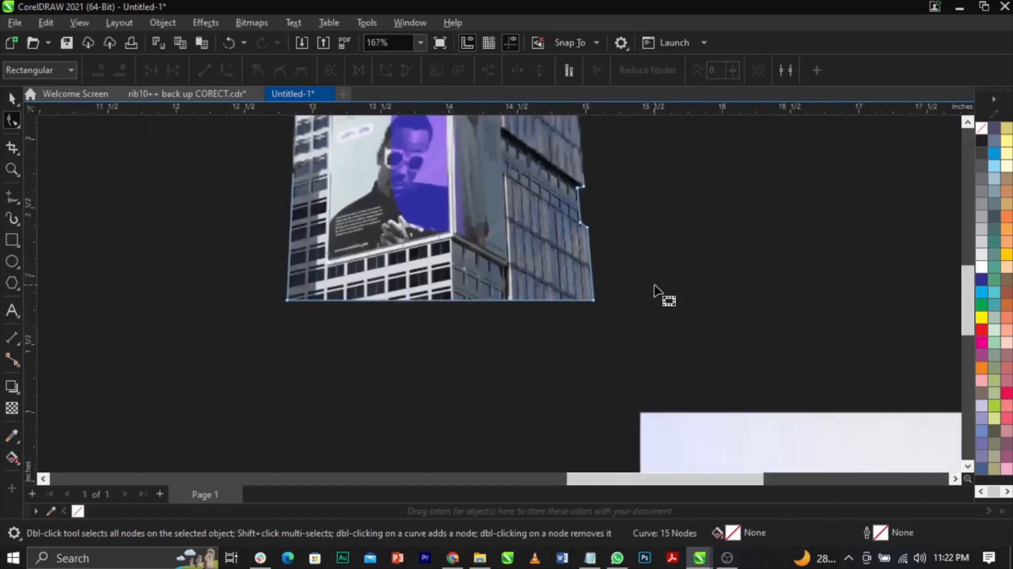
{"action": "scroll", "coordinate": [653, 285], "scroll_direction": "down", "scroll_amount": 2}
{"action": "key", "text": "space"}
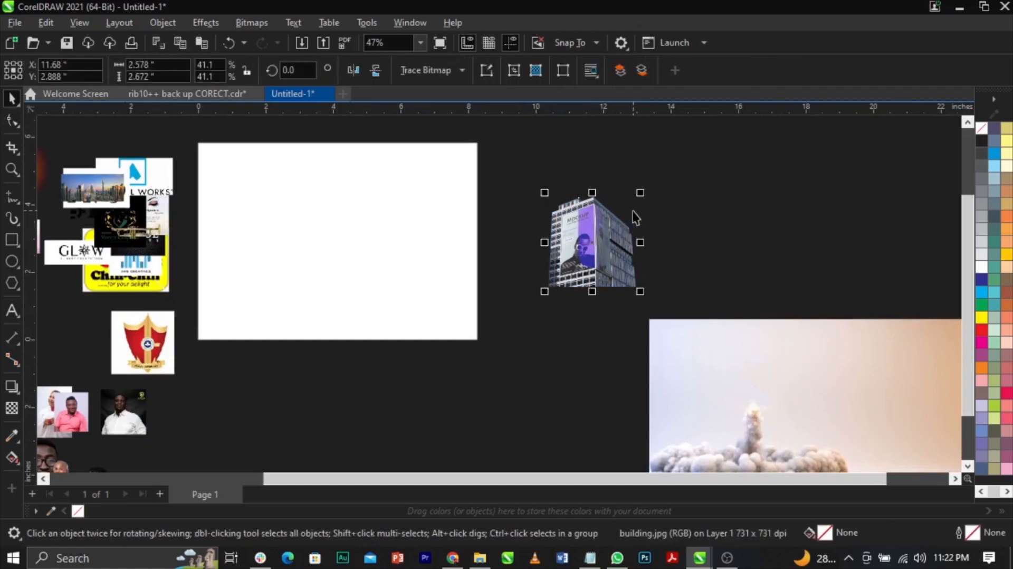
Enlarge the cut-out building to about 4.12 × 4.28 inches and move it slightly closer to the page.
{"action": "left_click_drag", "start_coordinate": [640, 193], "coordinate": [673, 158]}
{"action": "scroll", "coordinate": [628, 230], "scroll_direction": "up", "scroll_amount": 3}
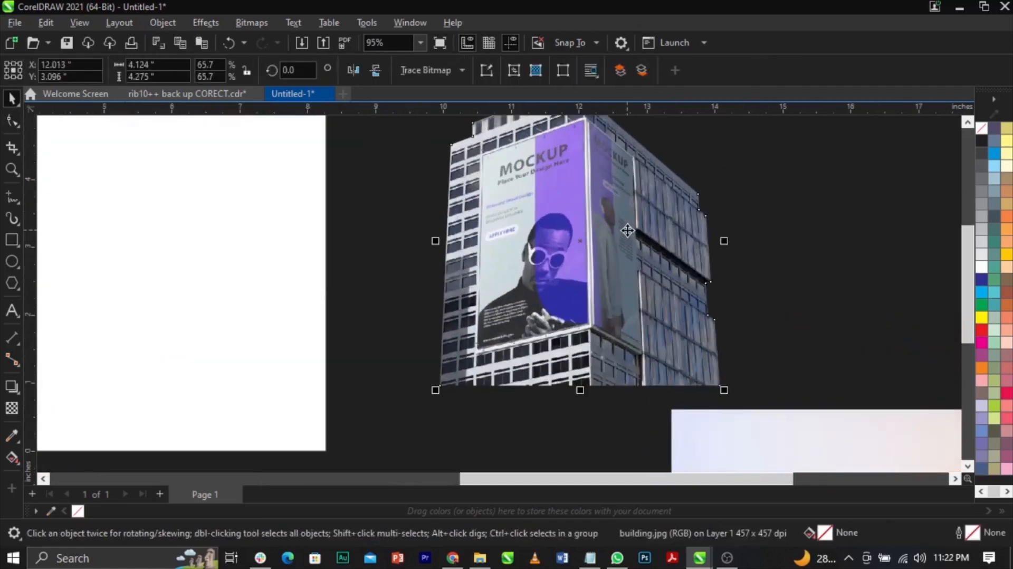
{"action": "left_click", "coordinate": [750, 239]}
{"action": "scroll", "coordinate": [749, 239], "scroll_direction": "down", "scroll_amount": 2}
{"action": "scroll", "coordinate": [728, 243], "scroll_direction": "up", "scroll_amount": 2}
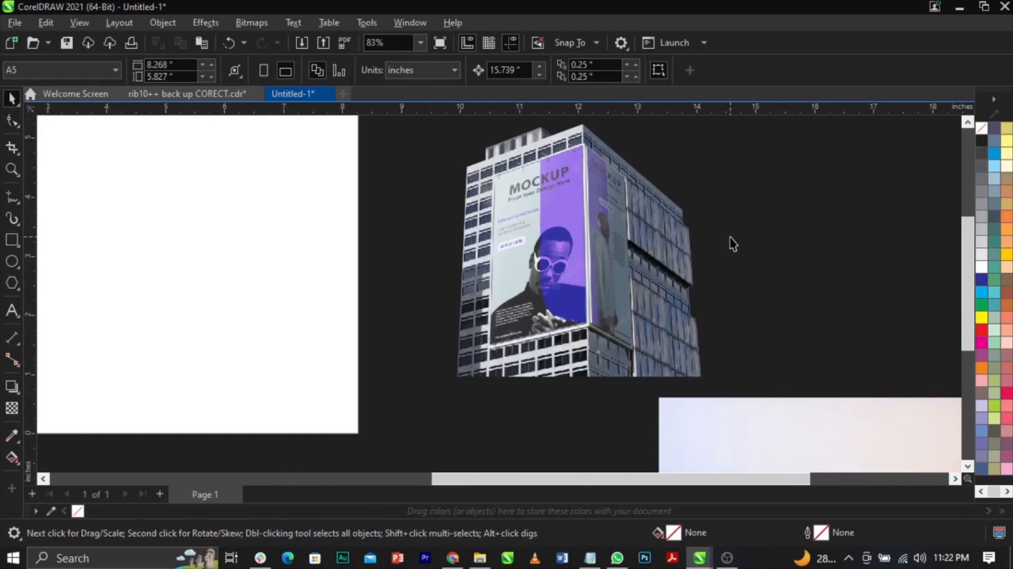
{"action": "scroll", "coordinate": [565, 205], "scroll_direction": "down", "scroll_amount": 3}
{"action": "left_click", "coordinate": [625, 227]}
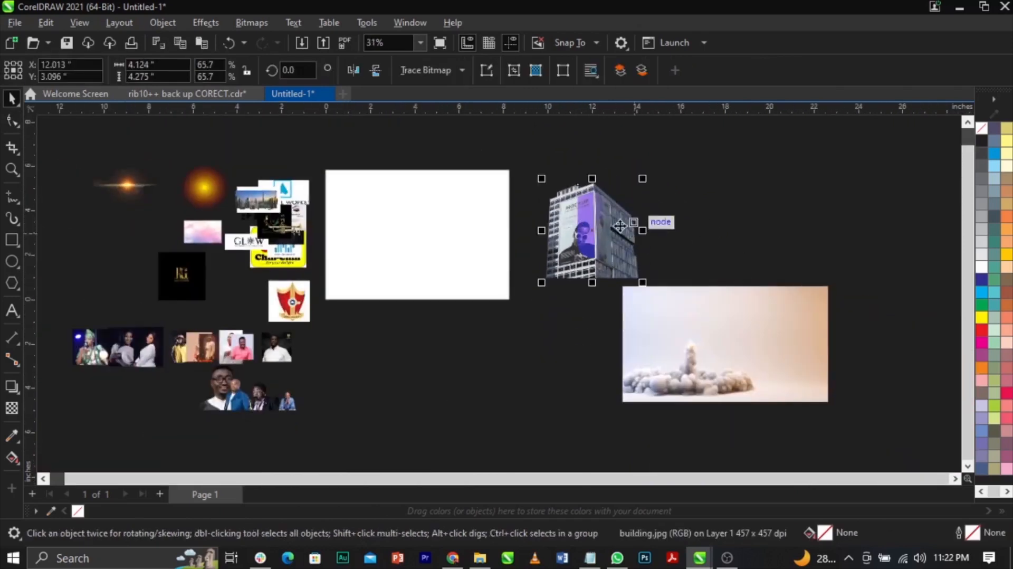
{"action": "left_click", "coordinate": [491, 220]}
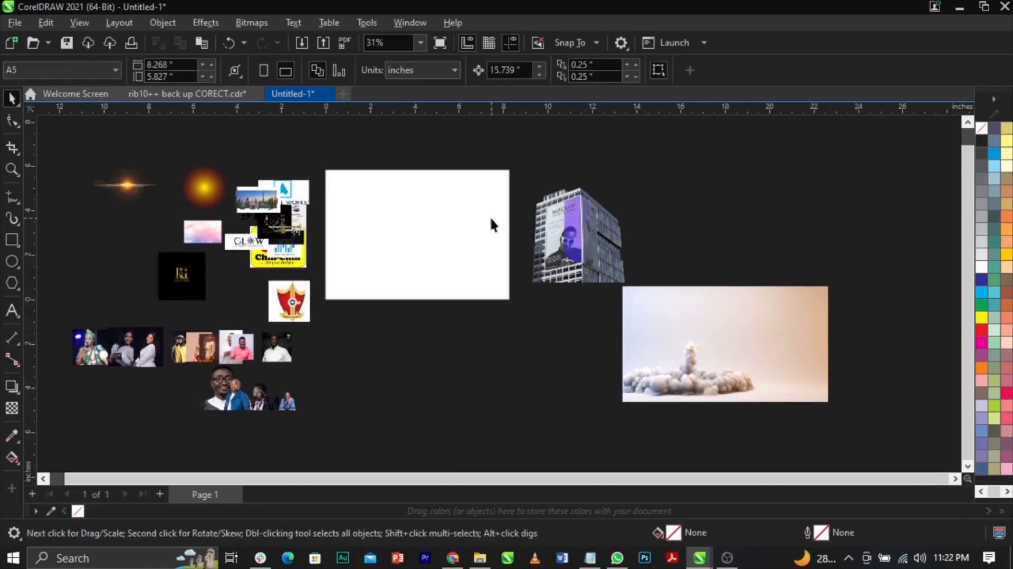
Shrink the smoke image to about 5.43 × 3.06 inches and move it just below the page.
{"action": "left_click", "coordinate": [713, 341]}
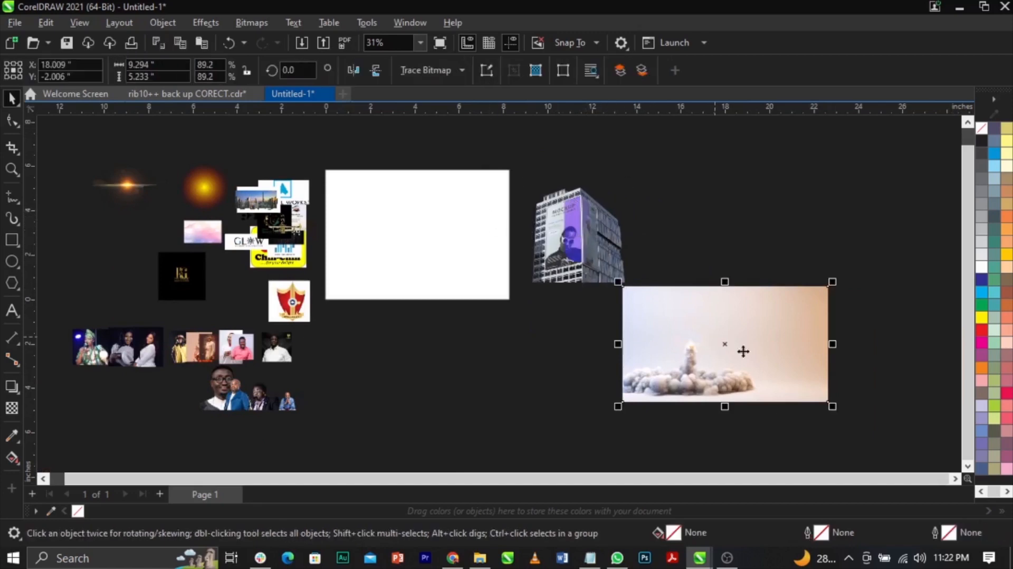
{"action": "left_click_drag", "start_coordinate": [833, 408], "coordinate": [751, 402]}
{"action": "left_click_drag", "start_coordinate": [714, 334], "coordinate": [500, 349]}
{"action": "scroll", "coordinate": [456, 273], "scroll_direction": "up", "scroll_amount": 1}
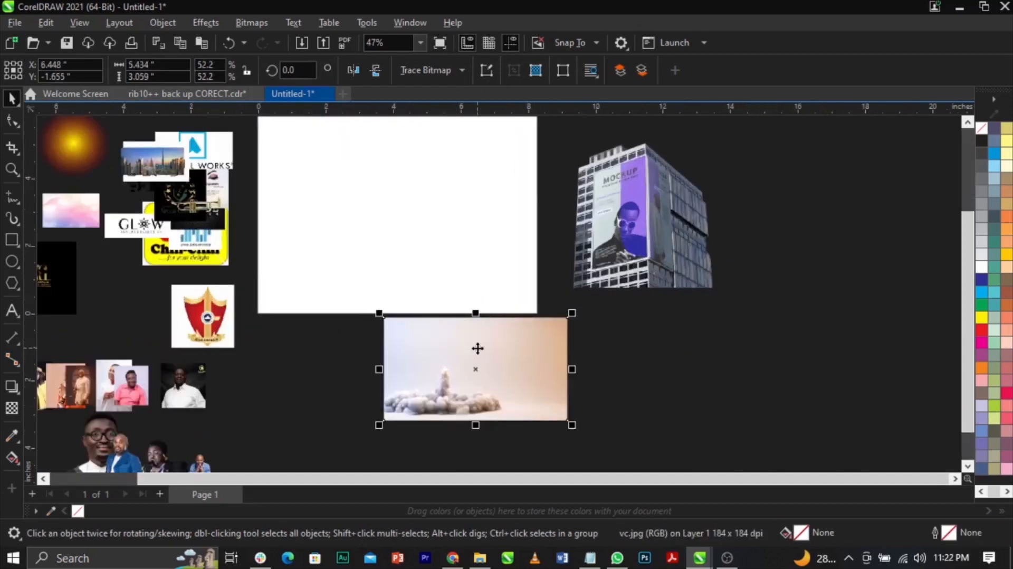
PowerClip the smoke image inside the page-sized white rectangle.
{"action": "right_click", "coordinate": [477, 348]}
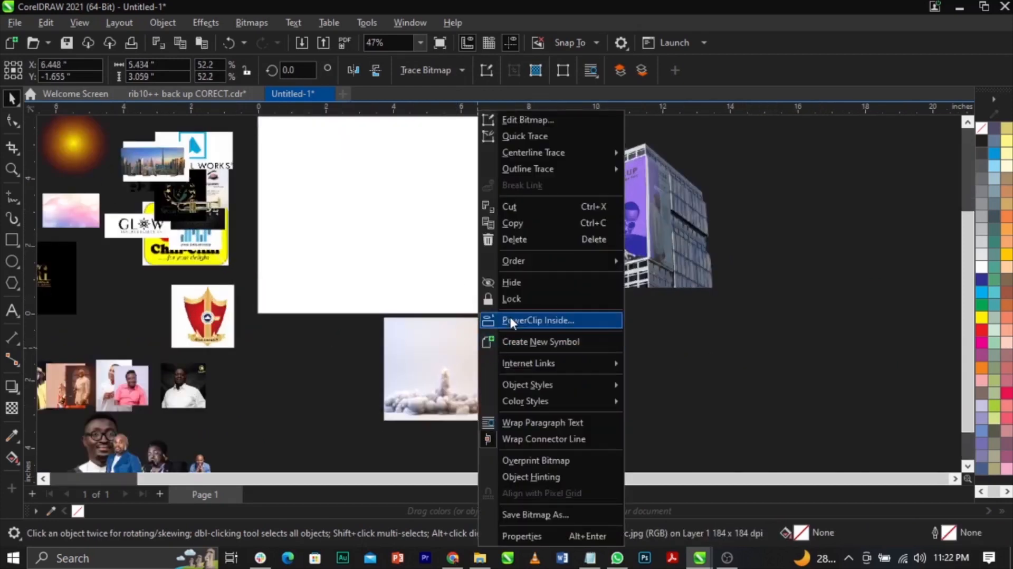
{"action": "left_click", "coordinate": [508, 315]}
{"action": "left_click", "coordinate": [454, 253]}
{"action": "scroll", "coordinate": [454, 253], "scroll_direction": "down", "scroll_amount": 1}
{"action": "scroll", "coordinate": [525, 235], "scroll_direction": "up", "scroll_amount": 1}
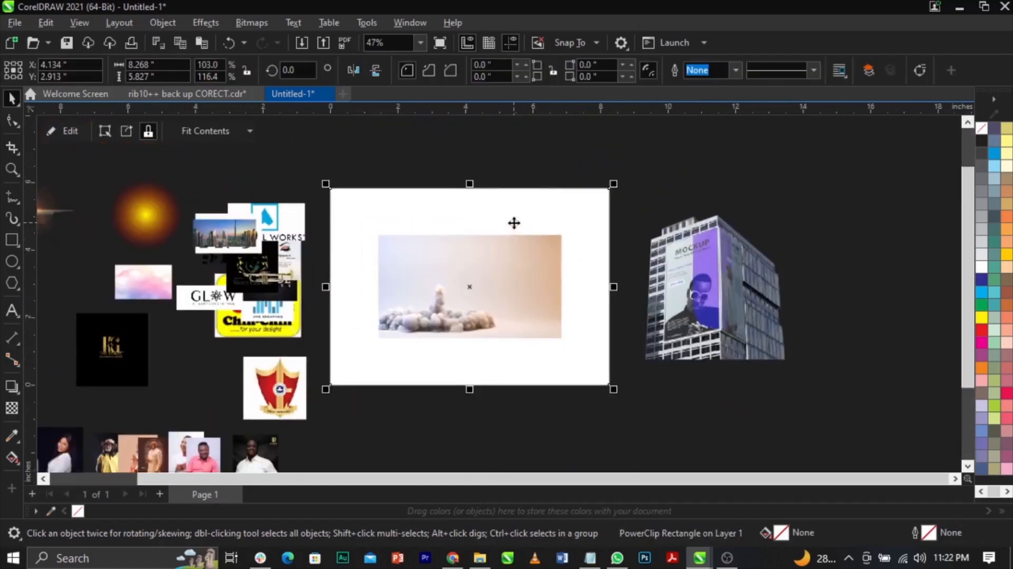
Edit the PowerClip contents, moving the smoke image to the page's left edge and enlarging it to about 5.86 × 3.30 inches.
{"action": "right_click", "coordinate": [481, 297]}
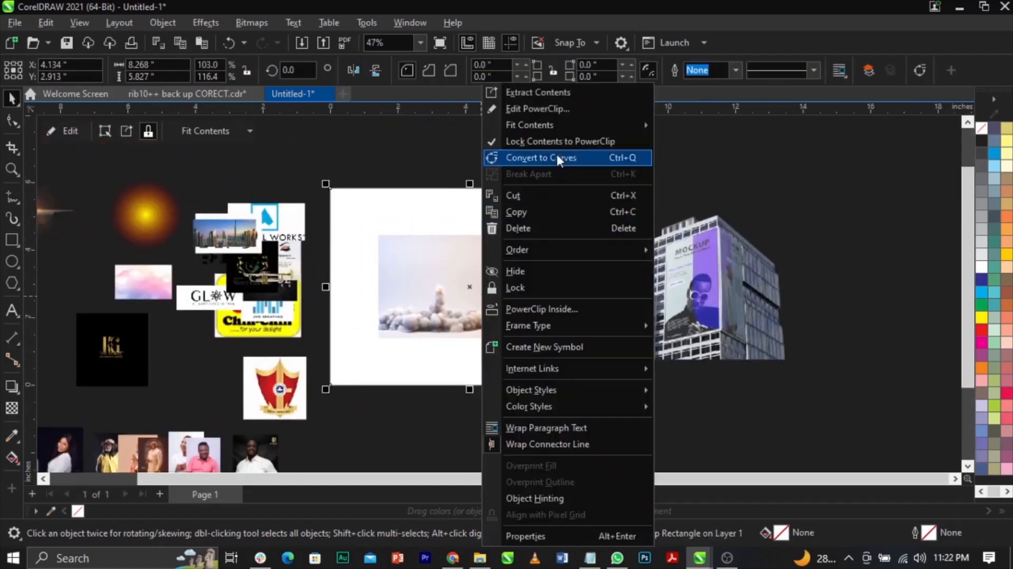
{"action": "left_click", "coordinate": [555, 109]}
{"action": "left_click_drag", "start_coordinate": [511, 297], "coordinate": [465, 297]}
{"action": "left_click_drag", "start_coordinate": [516, 228], "coordinate": [531, 219]}
{"action": "scroll", "coordinate": [462, 291], "scroll_direction": "up", "scroll_amount": 2}
{"action": "mouse_move", "coordinate": [463, 293]}
{"action": "left_mouse_down"}
{"action": "mouse_move", "coordinate": [459, 280]}
{"action": "mouse_move", "coordinate": [459, 289]}
{"action": "left_mouse_up"}
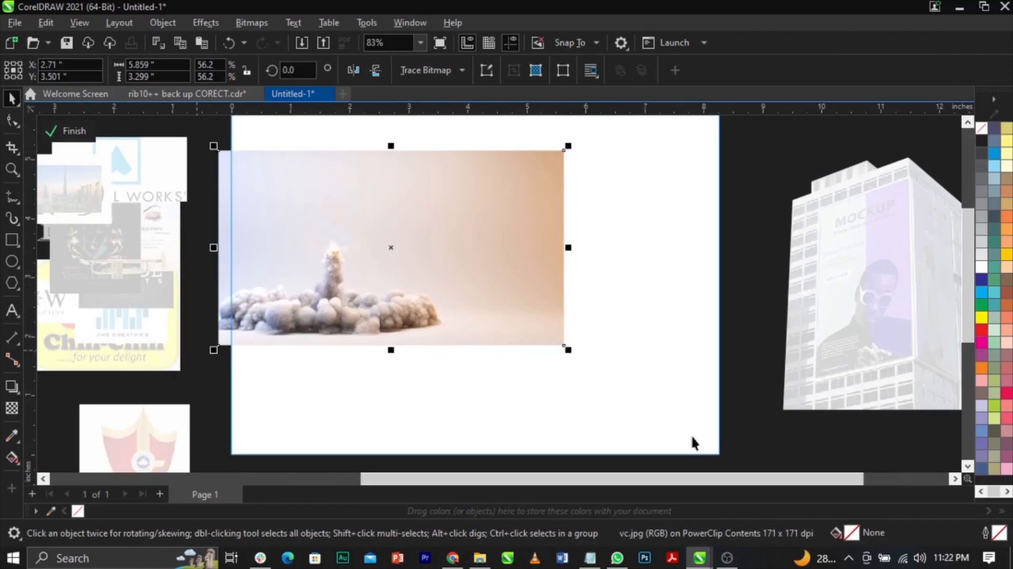
Apply a horizontal fountain transparency to the smoke image, fading it from near its middle to 100 at its right edge.
{"action": "left_click", "coordinate": [13, 407]}
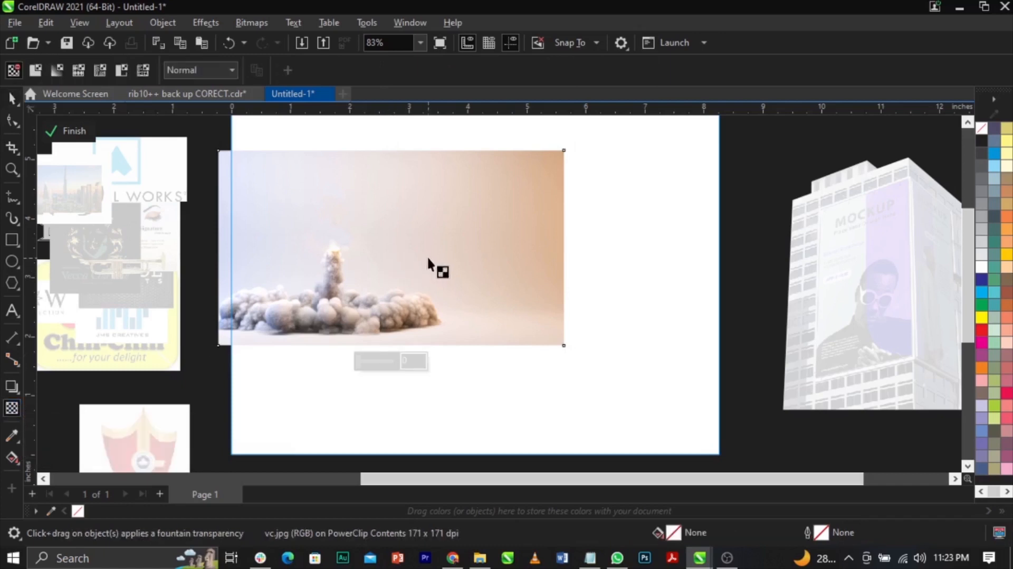
{"action": "left_click_drag", "start_coordinate": [429, 256], "coordinate": [553, 255]}
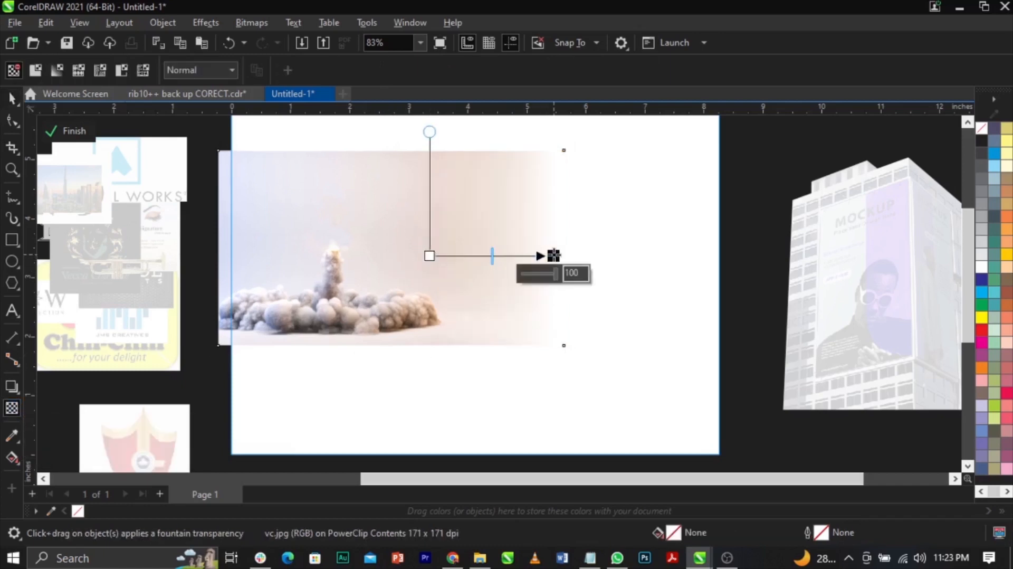
{"action": "left_click_drag", "start_coordinate": [428, 255], "coordinate": [402, 256]}
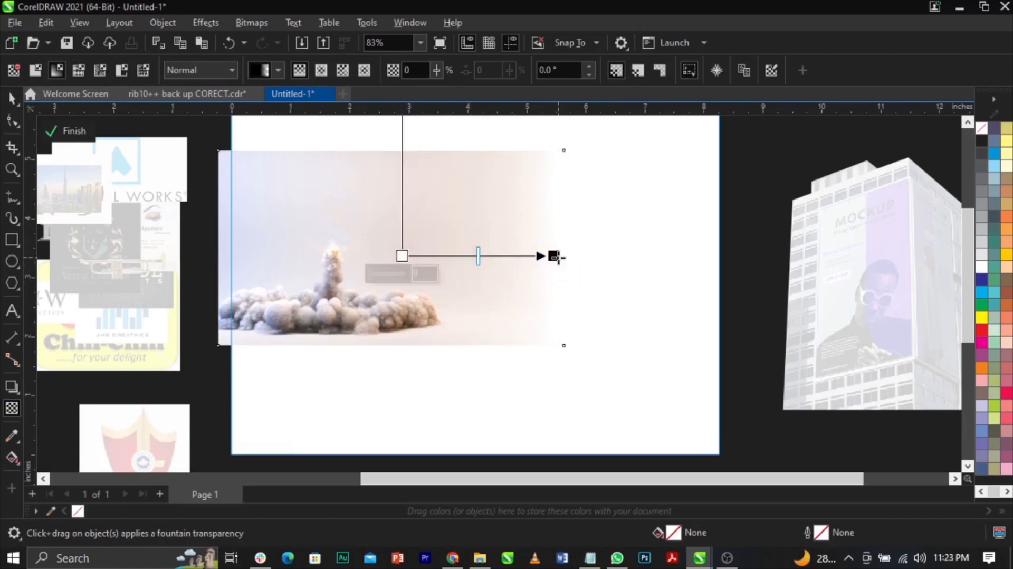
{"action": "left_click_drag", "start_coordinate": [555, 256], "coordinate": [547, 256]}
Try a vertical fountain transparency that fades the smoke image's upper edge, and undo it.
{"action": "left_click_drag", "start_coordinate": [390, 226], "coordinate": [390, 151]}
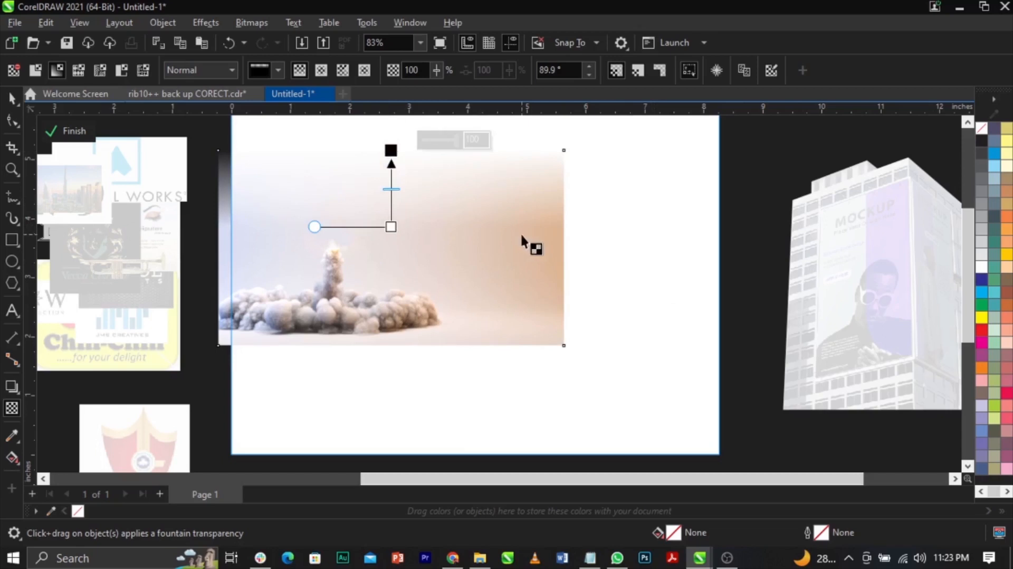
{"action": "key", "text": "ctrl+z"}
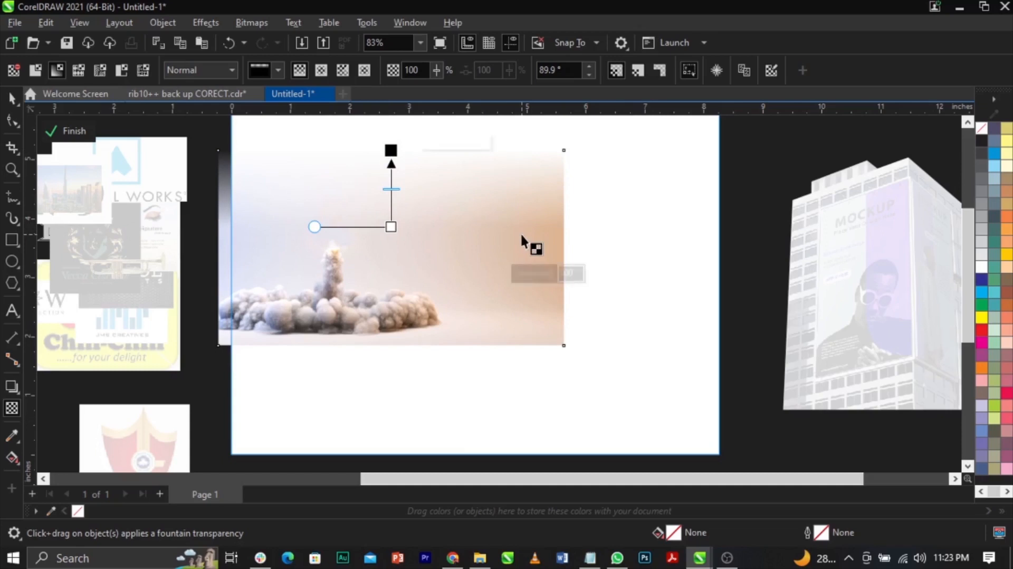
Convert the smoke image to a 300 dpi bitmap in RGB Color (24-bit) mode with a transparent background.
{"action": "left_click", "coordinate": [263, 26]}
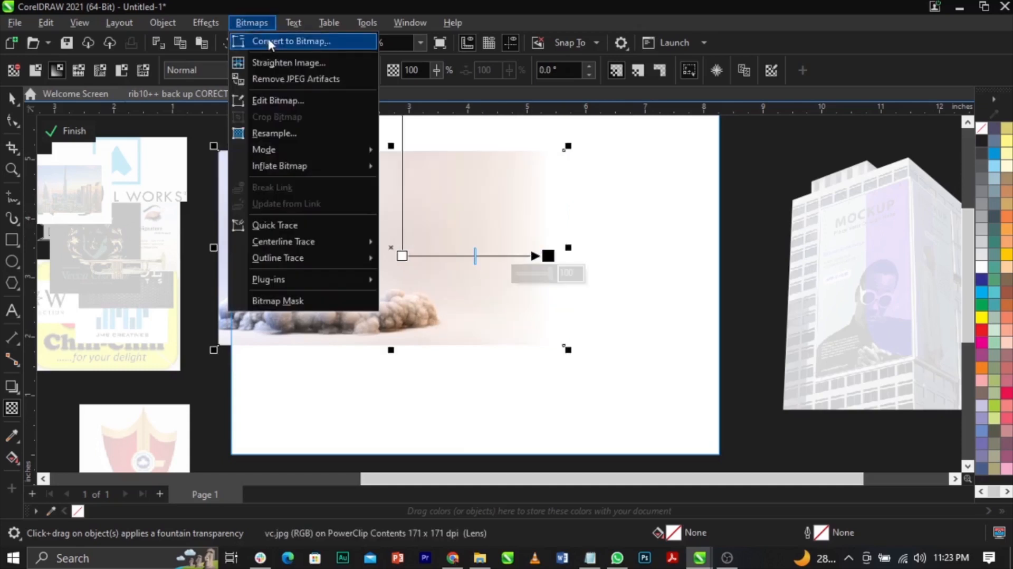
{"action": "left_click", "coordinate": [268, 40]}
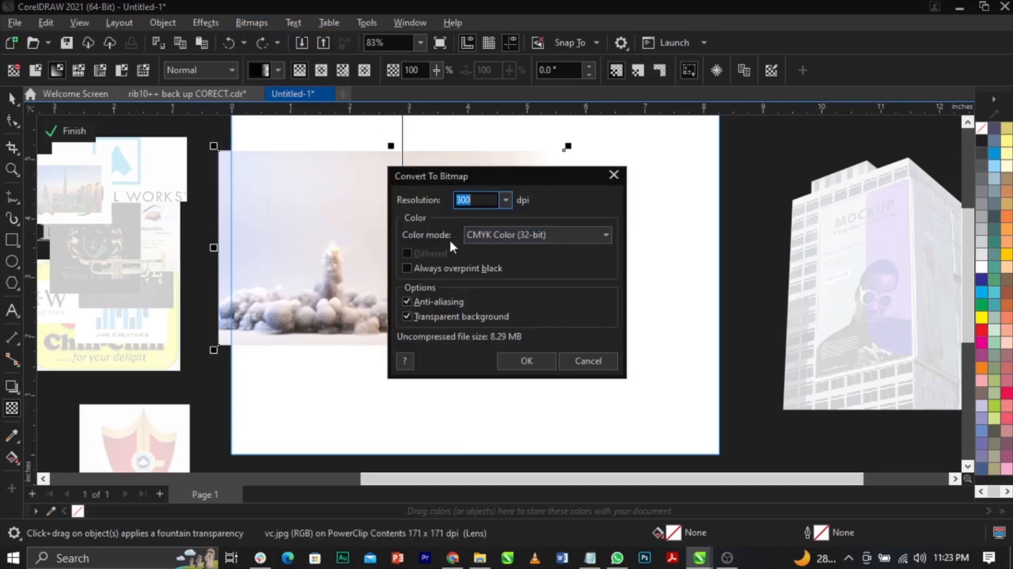
{"action": "left_click", "coordinate": [498, 235]}
{"action": "left_click", "coordinate": [509, 295]}
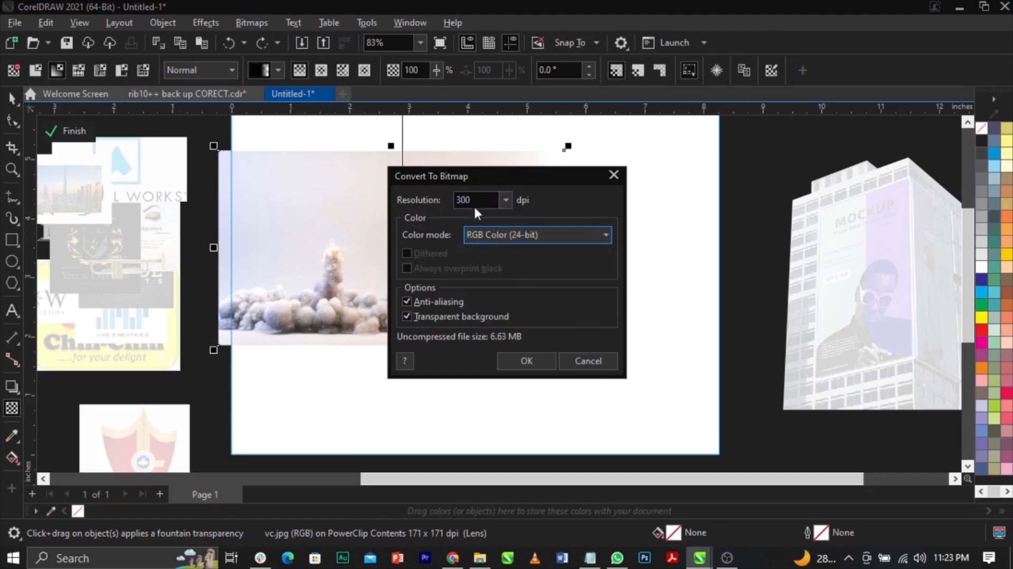
{"action": "double_click", "coordinate": [470, 204]}
{"action": "left_click", "coordinate": [528, 360]}
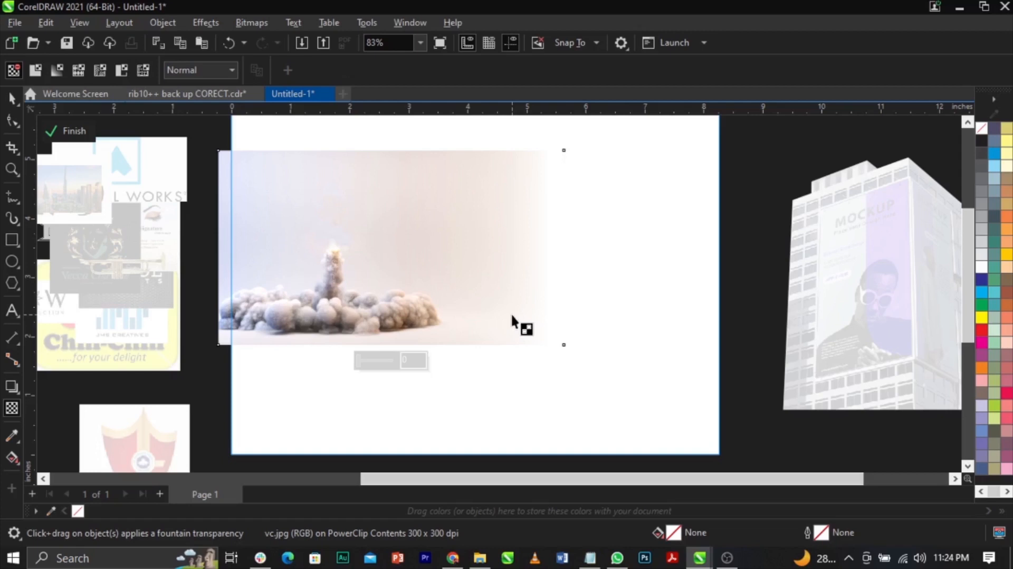
Fade the smoke image's upper edge with a 90° fountain transparency and flatten it to a 300 dpi RGB bitmap.
{"action": "left_click_drag", "start_coordinate": [375, 228], "coordinate": [375, 160]}
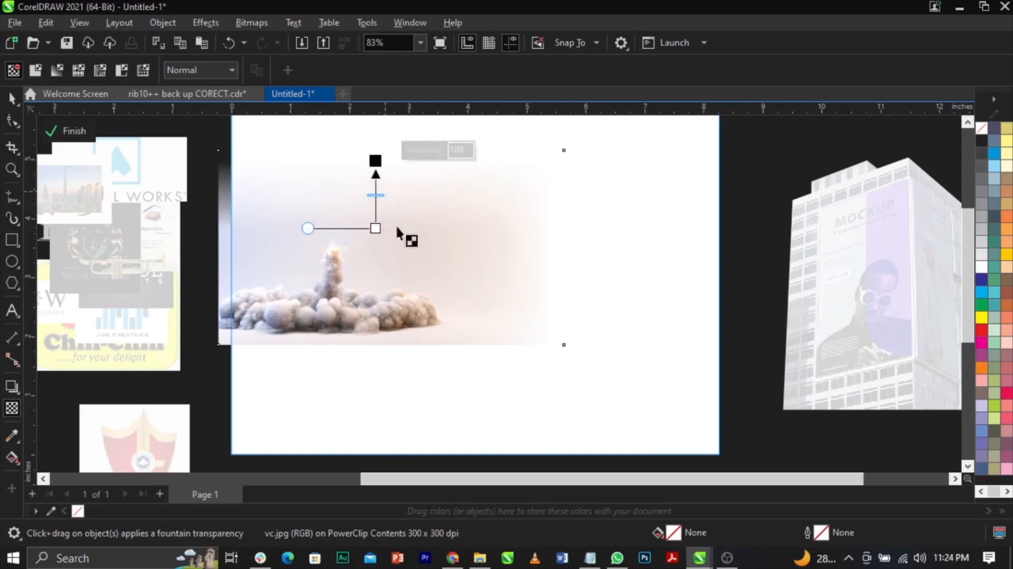
{"action": "left_click_drag", "start_coordinate": [375, 228], "coordinate": [375, 256]}
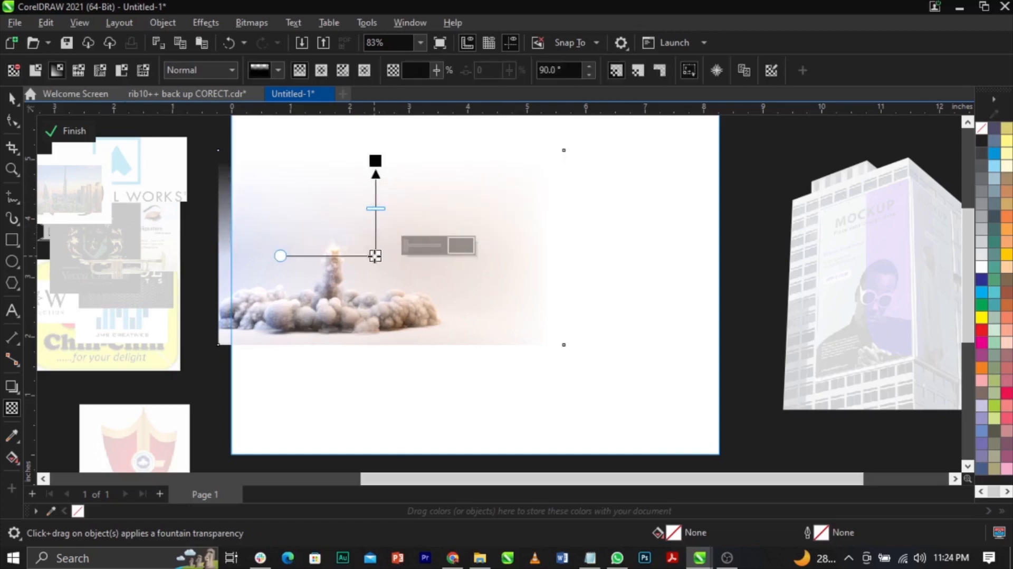
{"action": "left_click", "coordinate": [258, 22]}
{"action": "left_click", "coordinate": [265, 40]}
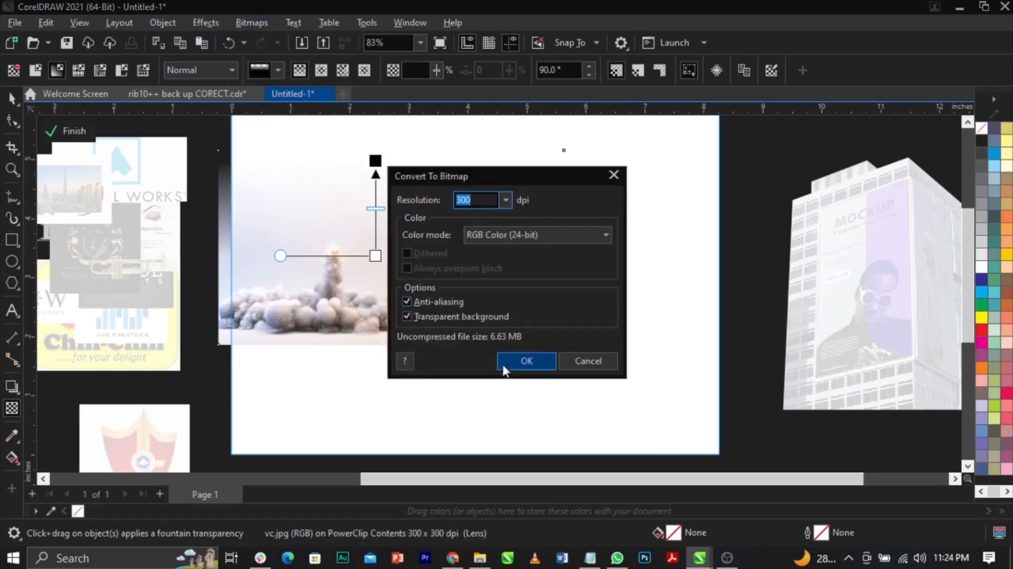
{"action": "left_click", "coordinate": [521, 361]}
Fade the smoke image's upper-right corner with a diagonal fountain transparency and flatten it to a 300 dpi RGB bitmap.
{"action": "left_click_drag", "start_coordinate": [475, 245], "coordinate": [528, 169]}
{"action": "left_click_drag", "start_coordinate": [474, 244], "coordinate": [446, 273]}
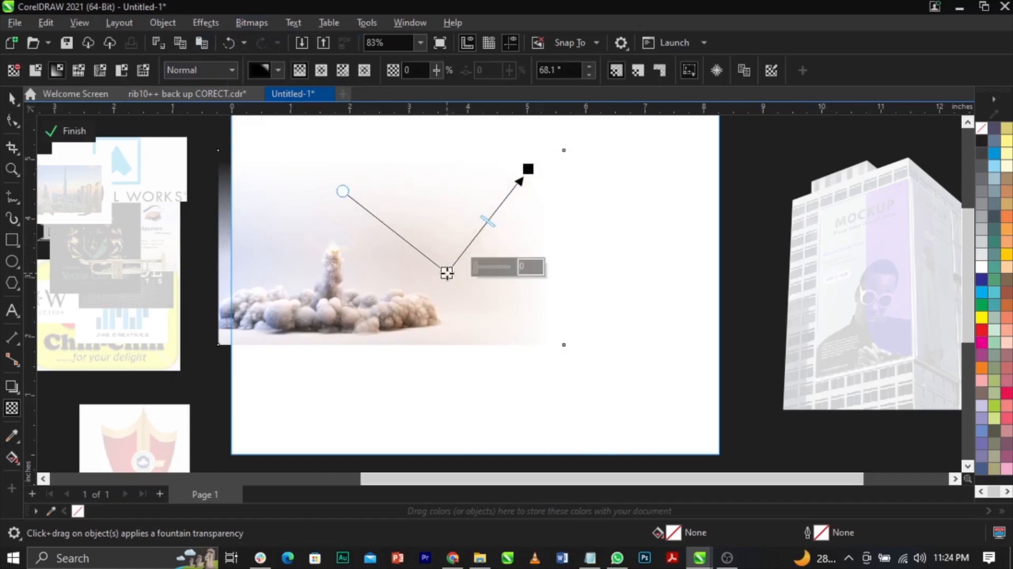
{"action": "left_click", "coordinate": [250, 23]}
{"action": "left_click", "coordinate": [266, 40]}
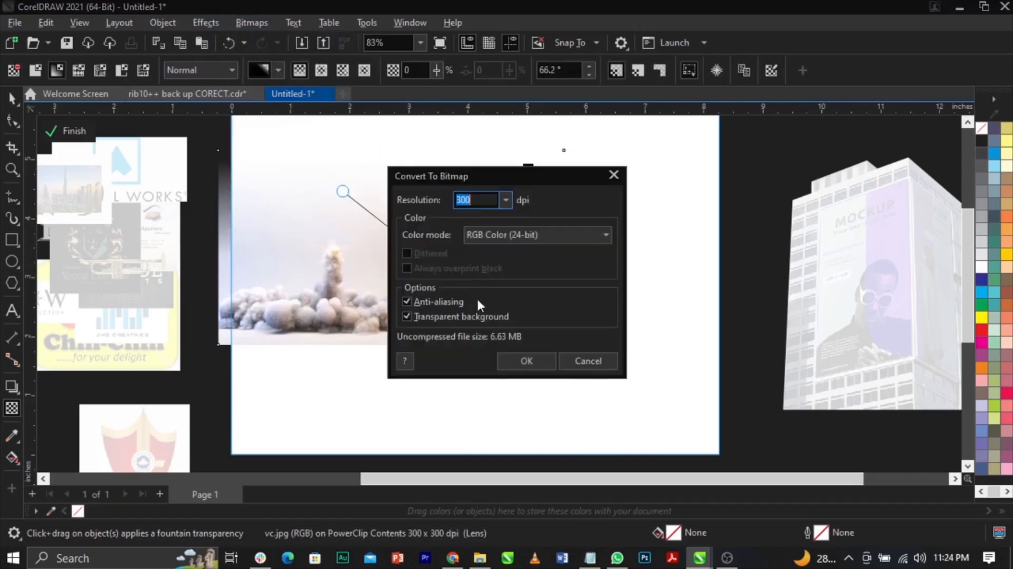
{"action": "left_click", "coordinate": [522, 361]}
Fade the smoke image's lower edge with a short -90° fountain transparency, convert it to a bitmap and finish editing the PowerClip.
{"action": "scroll", "coordinate": [403, 335], "scroll_direction": "up", "scroll_amount": 5}
{"action": "left_click_drag", "start_coordinate": [394, 301], "coordinate": [399, 342]}
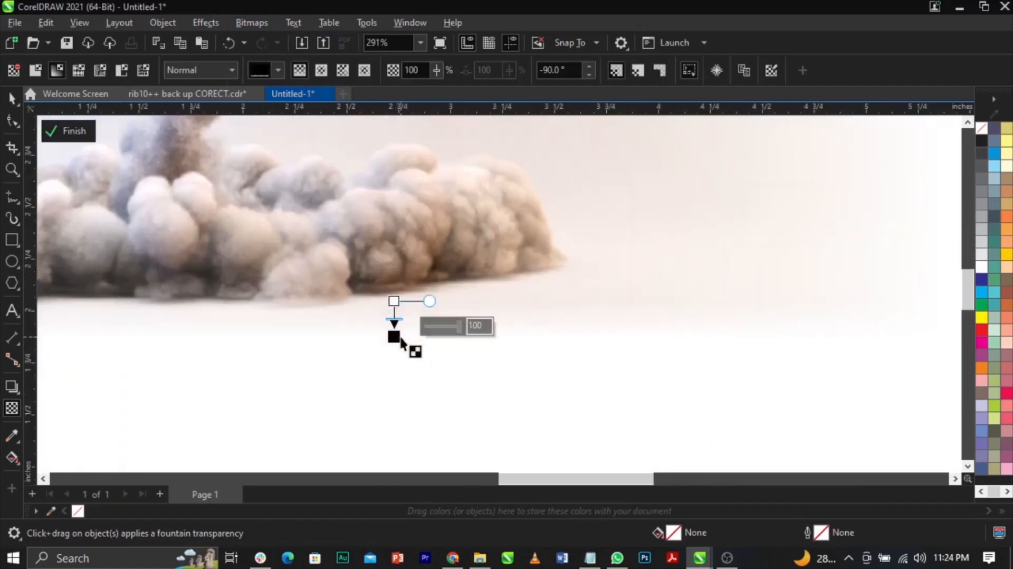
{"action": "scroll", "coordinate": [407, 272], "scroll_direction": "down", "scroll_amount": 3}
{"action": "left_click", "coordinate": [253, 22]}
{"action": "left_click", "coordinate": [267, 40]}
{"action": "key", "text": "space"}
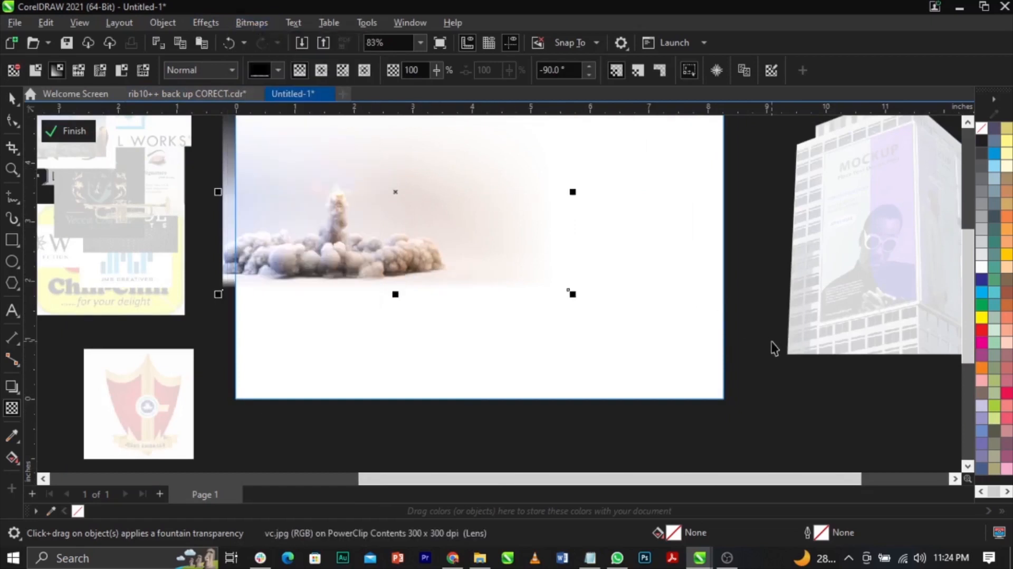
{"action": "left_click", "coordinate": [771, 343]}
{"action": "scroll", "coordinate": [676, 347], "scroll_direction": "down", "scroll_amount": 2}
{"action": "scroll", "coordinate": [632, 243], "scroll_direction": "up", "scroll_amount": 1}
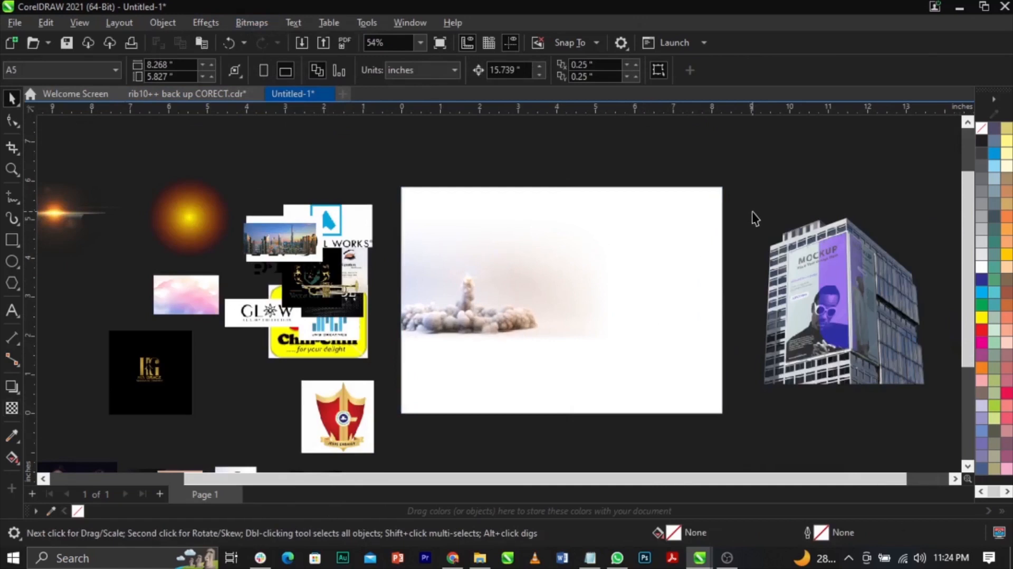
Edit the PowerClip contents, shifting the smoke image and enlarging it to about 6.19 × 3.48 inches.
{"action": "double_click", "coordinate": [423, 289]}
{"action": "left_click", "coordinate": [475, 303]}
{"action": "left_click_drag", "start_coordinate": [477, 311], "coordinate": [478, 308]}
{"action": "left_click_drag", "start_coordinate": [630, 233], "coordinate": [647, 225]}
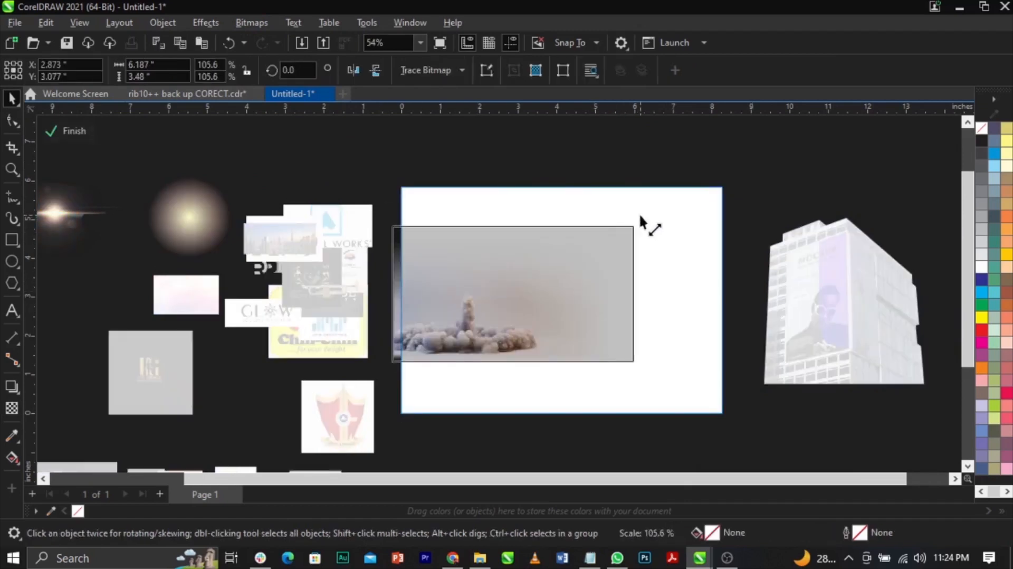
{"action": "scroll", "coordinate": [502, 320], "scroll_direction": "up", "scroll_amount": 2}
{"action": "left_click_drag", "start_coordinate": [502, 321], "coordinate": [511, 317]}
{"action": "left_click", "coordinate": [336, 409], "text": "ctrl"}
{"action": "scroll", "coordinate": [490, 319], "scroll_direction": "down", "scroll_amount": 2}
{"action": "scroll", "coordinate": [509, 319], "scroll_direction": "up", "scroll_amount": 2}
{"action": "scroll", "coordinate": [508, 319], "scroll_direction": "down", "scroll_amount": 2}
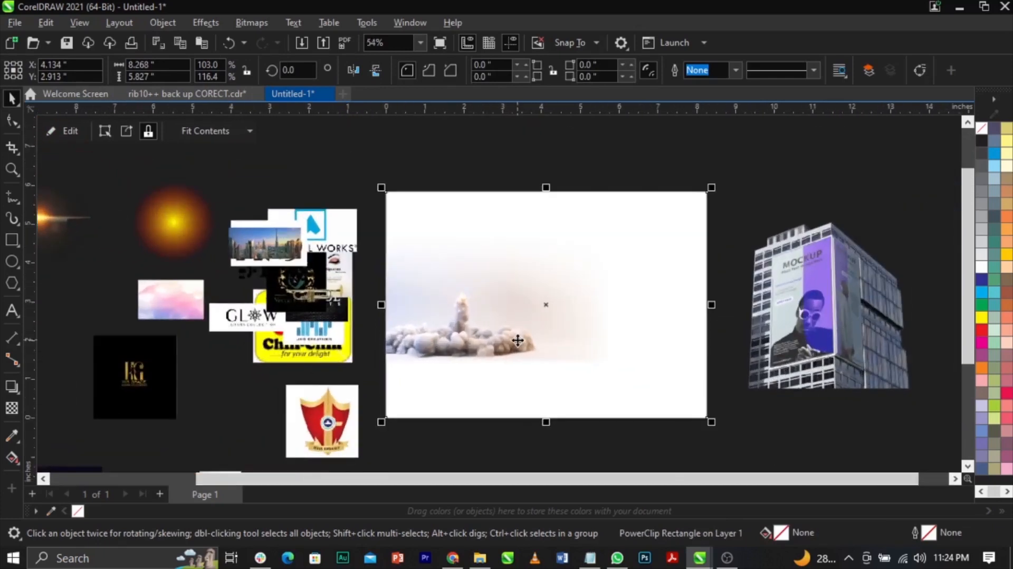
Reopen the PowerClip, reduce the smoke image to about 5.80 × 3.26 inches and shift it past the page's left edge.
{"action": "double_click", "coordinate": [518, 341]}
{"action": "left_click_drag", "start_coordinate": [628, 371], "coordinate": [608, 359]}
{"action": "left_click_drag", "start_coordinate": [544, 350], "coordinate": [532, 351]}
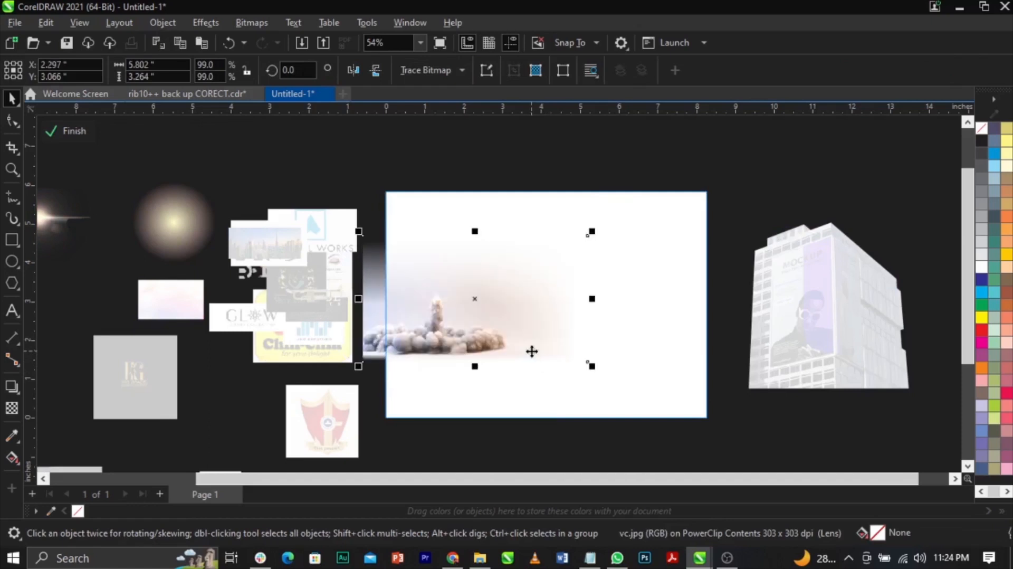
{"action": "left_click", "coordinate": [764, 404]}
{"action": "scroll", "coordinate": [451, 266], "scroll_direction": "down", "scroll_amount": 1}
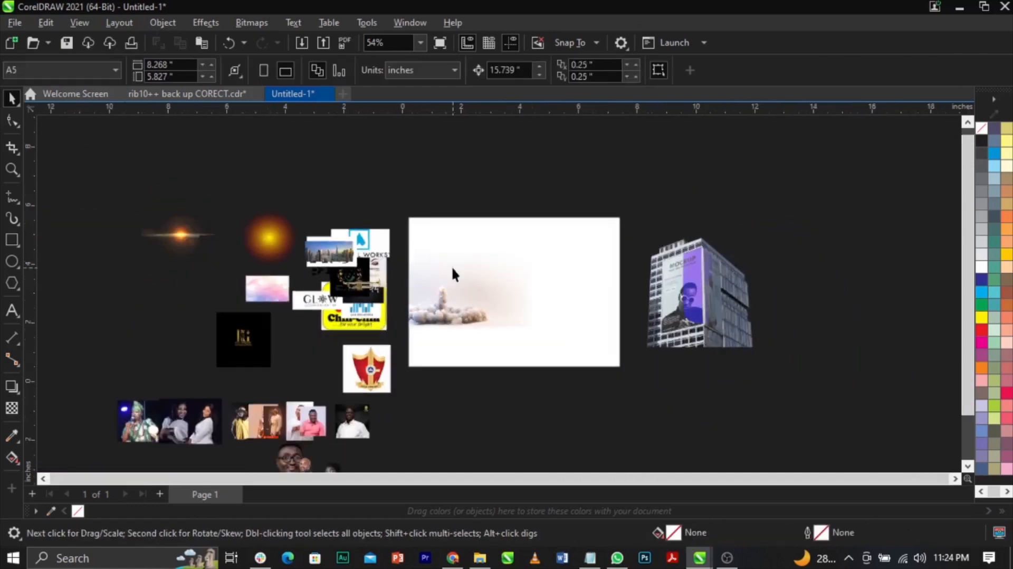
Bring the trumpet image onto the page and rotate it to 270° so its bell points downward.
{"action": "left_click_drag", "start_coordinate": [352, 286], "coordinate": [520, 296]}
{"action": "scroll", "coordinate": [514, 298], "scroll_direction": "up", "scroll_amount": 3}
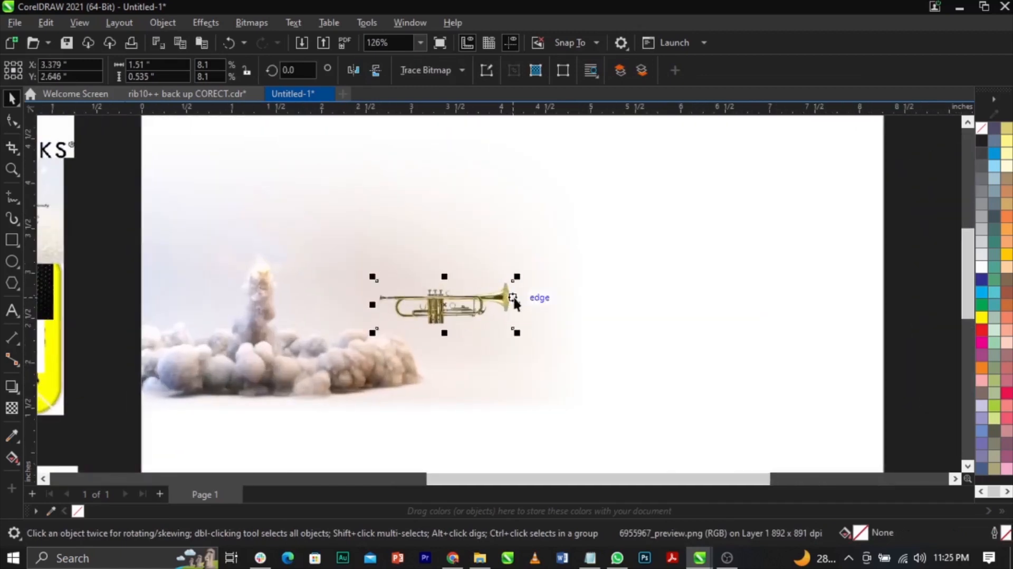
{"action": "left_click", "coordinate": [501, 293]}
{"action": "left_click", "coordinate": [486, 304]}
{"action": "left_click", "coordinate": [484, 303]}
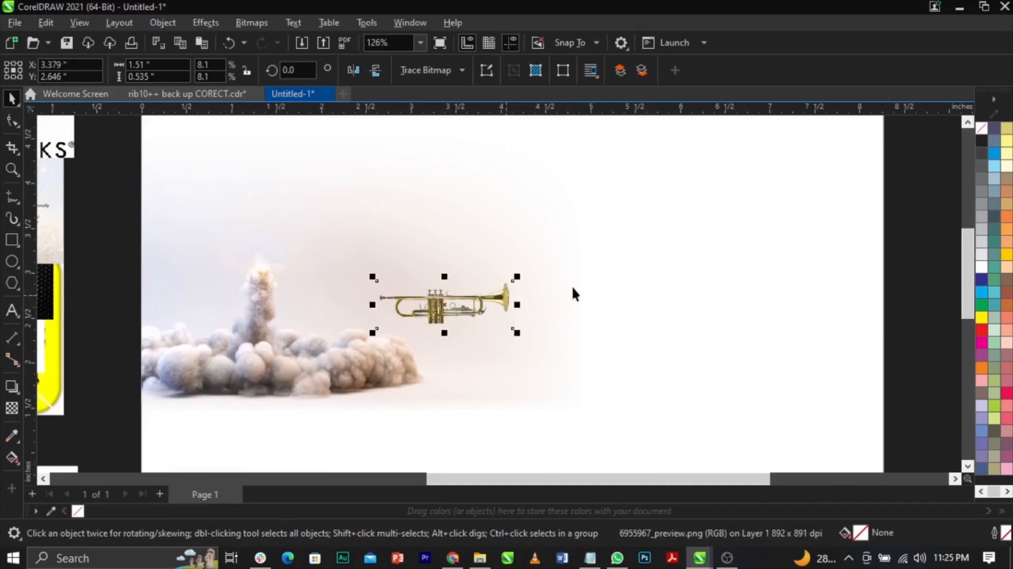
{"action": "left_click", "coordinate": [484, 301]}
{"action": "left_click_drag", "start_coordinate": [524, 277], "coordinate": [469, 393]}
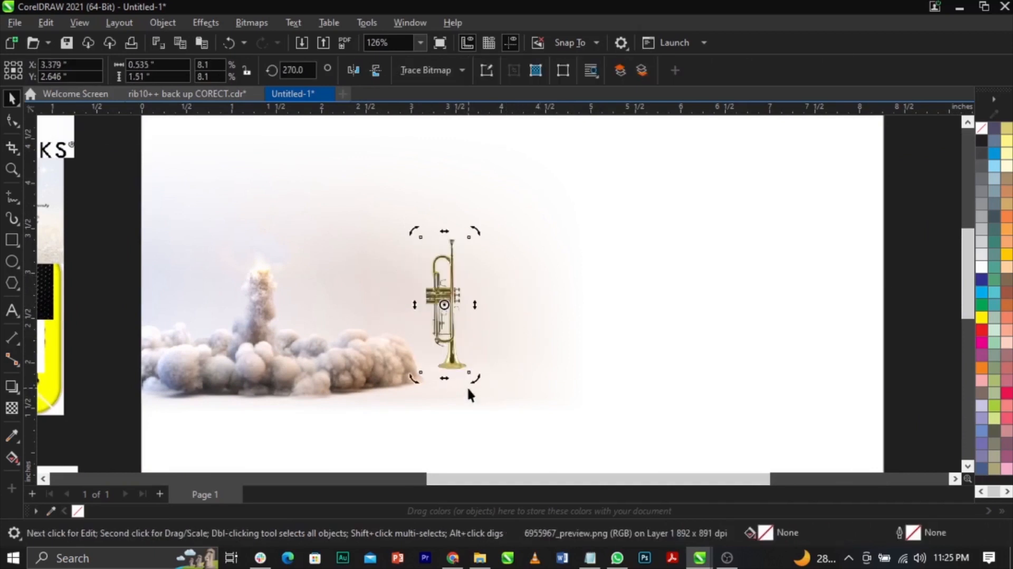
{"action": "left_click", "coordinate": [444, 341]}
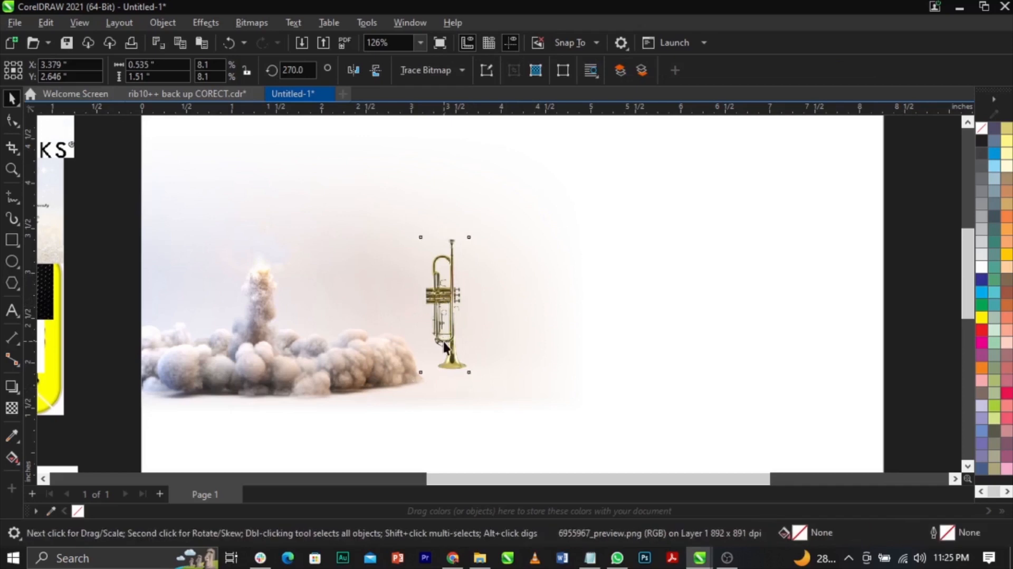
Place the trumpet above the smoke plume and enlarge it to about 0.83 × 2.35 inches.
{"action": "left_click_drag", "start_coordinate": [448, 347], "coordinate": [258, 250]}
{"action": "scroll", "coordinate": [409, 276], "scroll_direction": "down", "scroll_amount": 1}
{"action": "scroll", "coordinate": [334, 196], "scroll_direction": "up", "scroll_amount": 1}
{"action": "left_click_drag", "start_coordinate": [343, 194], "coordinate": [363, 149]}
{"action": "scroll", "coordinate": [451, 245], "scroll_direction": "down", "scroll_amount": 1}
{"action": "scroll", "coordinate": [386, 226], "scroll_direction": "up", "scroll_amount": 1}
{"action": "left_click_drag", "start_coordinate": [386, 227], "coordinate": [374, 223]}
{"action": "left_click_drag", "start_coordinate": [408, 166], "coordinate": [421, 139]}
{"action": "scroll", "coordinate": [387, 201], "scroll_direction": "down", "scroll_amount": 1}
{"action": "scroll", "coordinate": [387, 196], "scroll_direction": "up", "scroll_amount": 2}
Tilt the trumpet slightly to about 269°.
{"action": "left_click", "coordinate": [387, 252]}
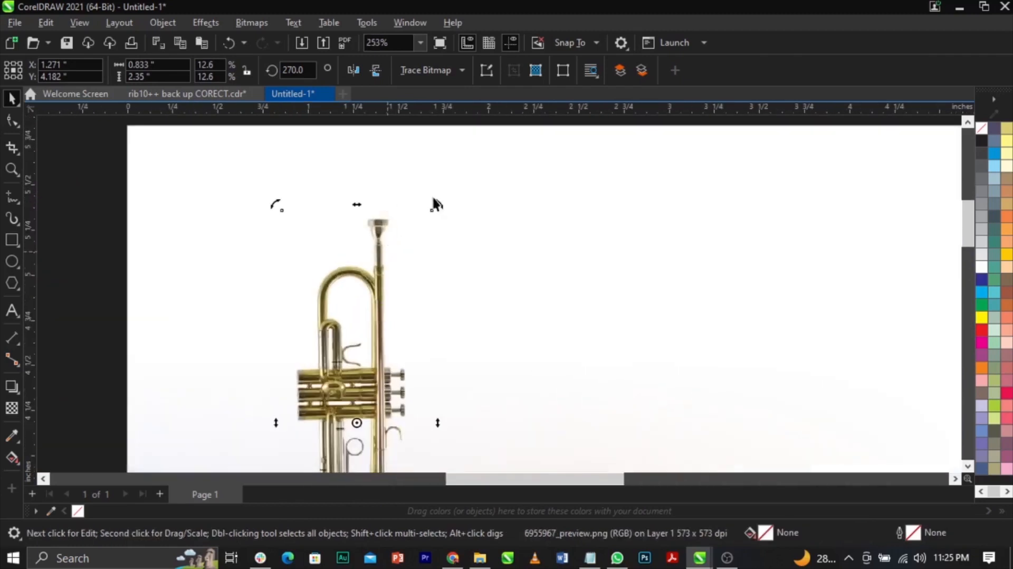
{"action": "scroll", "coordinate": [432, 214], "scroll_direction": "up", "scroll_amount": 2}
{"action": "left_click_drag", "start_coordinate": [439, 215], "coordinate": [441, 221]}
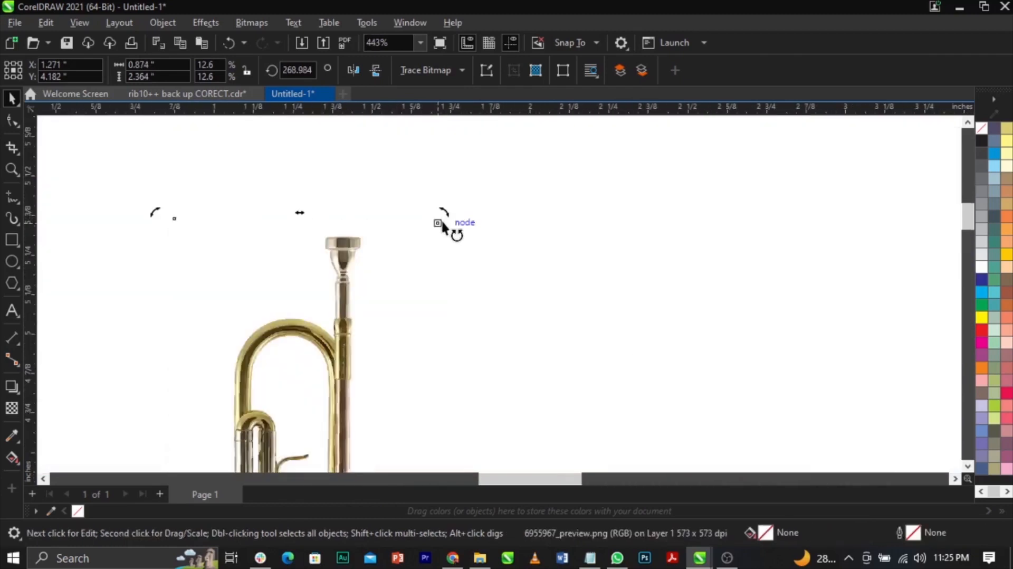
{"action": "scroll", "coordinate": [443, 217], "scroll_direction": "down", "scroll_amount": 6}
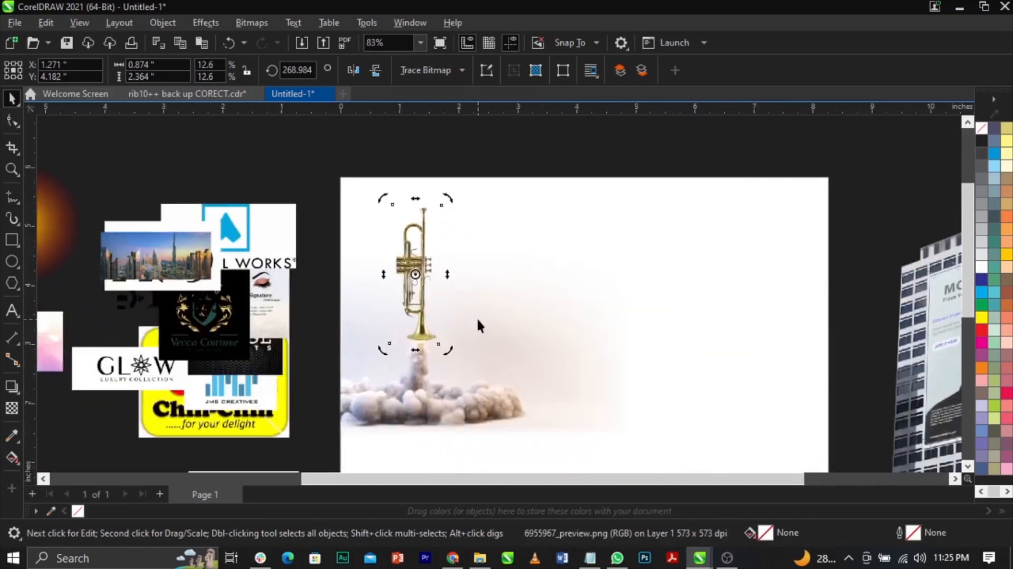
{"action": "left_click", "coordinate": [424, 329]}
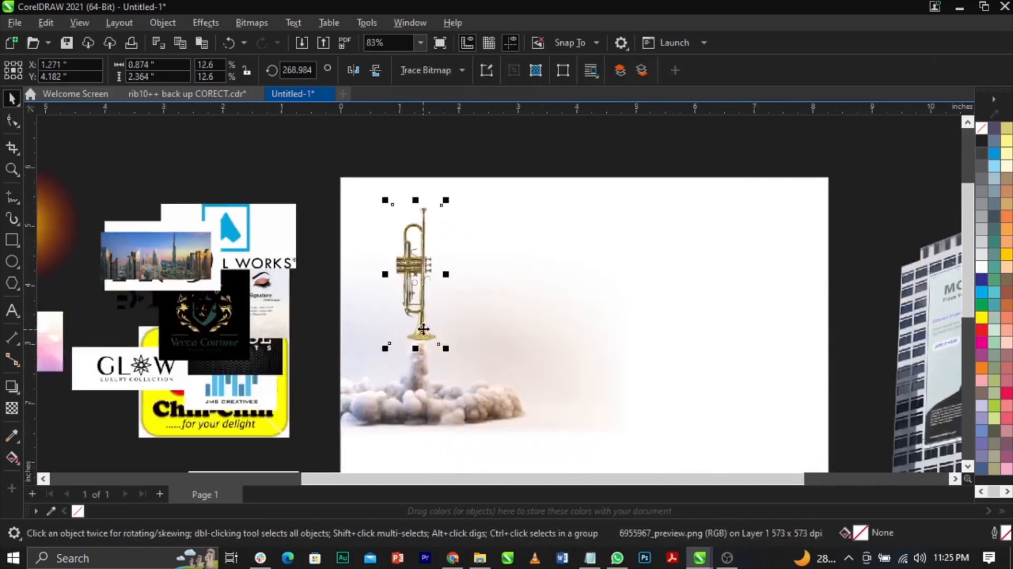
{"action": "scroll", "coordinate": [417, 250], "scroll_direction": "up", "scroll_amount": 4}
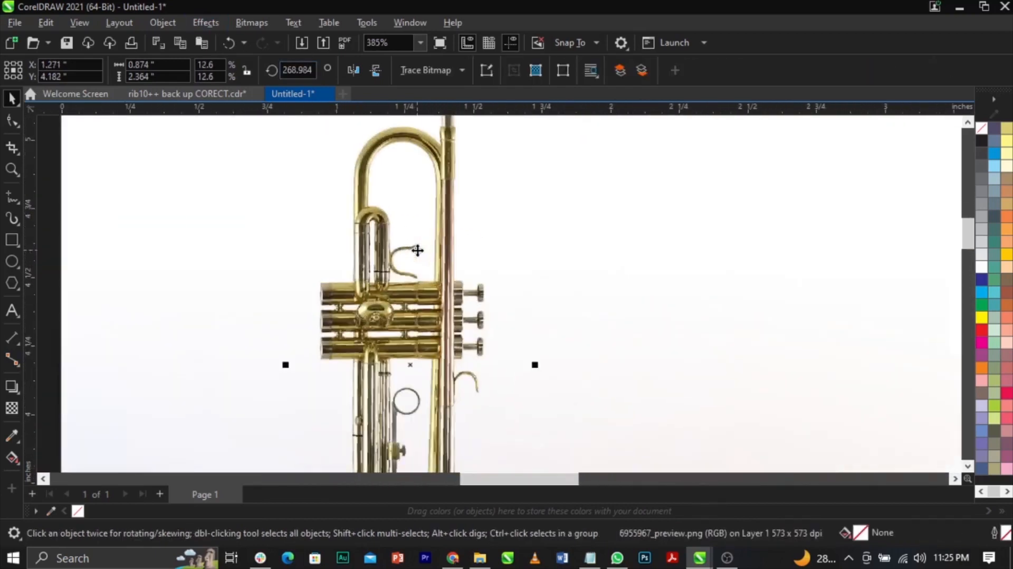
{"action": "scroll", "coordinate": [418, 251], "scroll_direction": "down", "scroll_amount": 3}
{"action": "scroll", "coordinate": [438, 400], "scroll_direction": "up", "scroll_amount": 4}
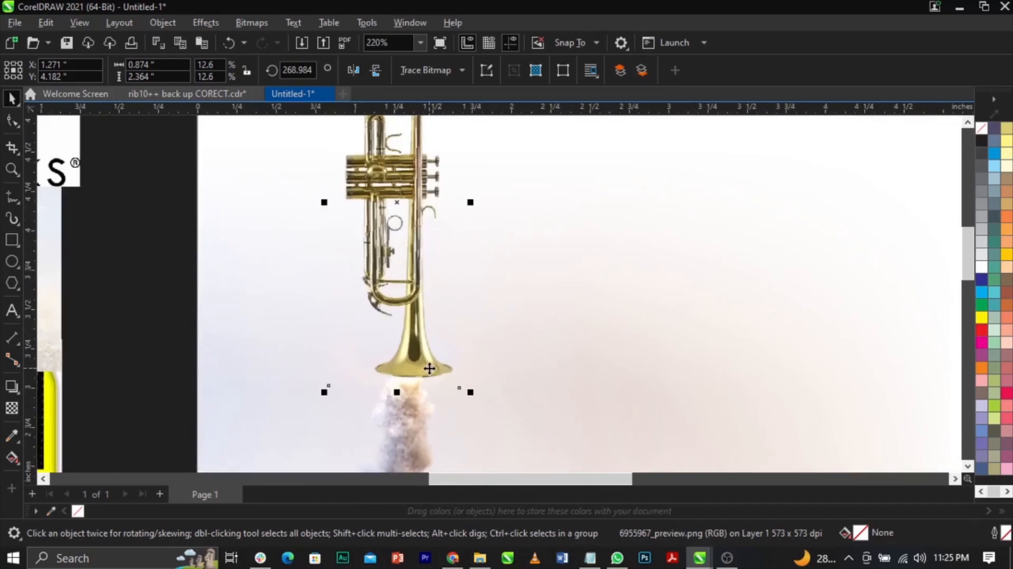
Rotate the trumpet to about 270.2°, shift it slightly left and enlarge it to about 0.90 × 2.52 inches.
{"action": "left_click", "coordinate": [453, 395]}
{"action": "left_click_drag", "start_coordinate": [485, 384], "coordinate": [491, 382]}
{"action": "scroll", "coordinate": [481, 382], "scroll_direction": "down", "scroll_amount": 3}
{"action": "left_click", "coordinate": [424, 315]}
{"action": "left_click_drag", "start_coordinate": [424, 315], "coordinate": [417, 315]}
{"action": "scroll", "coordinate": [463, 354], "scroll_direction": "down", "scroll_amount": 2}
{"action": "left_click_drag", "start_coordinate": [470, 216], "coordinate": [478, 208]}
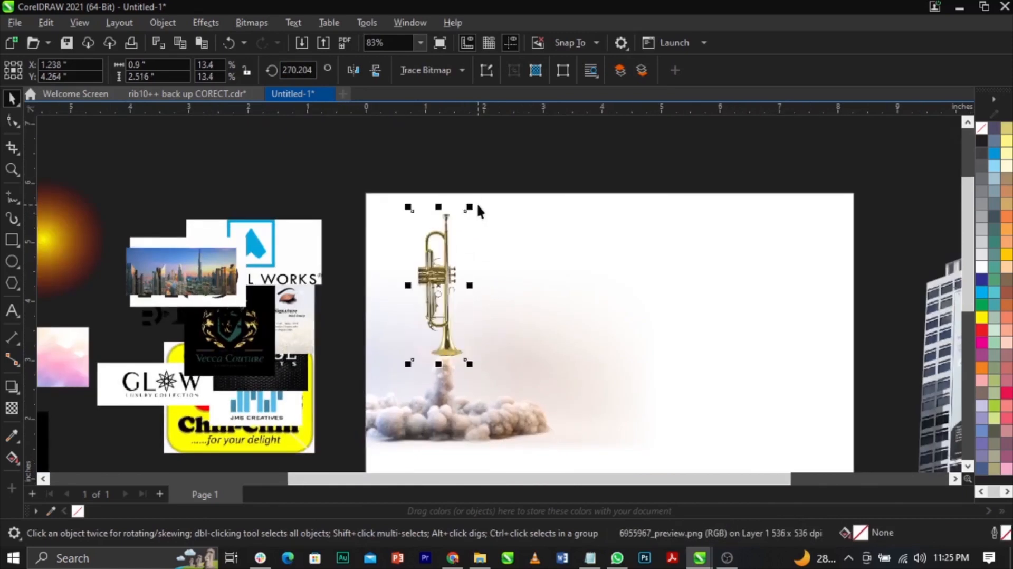
{"action": "scroll", "coordinate": [448, 253], "scroll_direction": "down", "scroll_amount": 2}
Move the trumpet slightly left to X 1.206 inches, aligning its bell with the smoke plume.
{"action": "key", "text": "z"}
{"action": "left_click_drag", "start_coordinate": [352, 217], "coordinate": [611, 375]}
{"action": "key", "text": "space"}
{"action": "scroll", "coordinate": [445, 316], "scroll_direction": "up", "scroll_amount": 2}
{"action": "left_click_drag", "start_coordinate": [397, 337], "coordinate": [393, 334]}
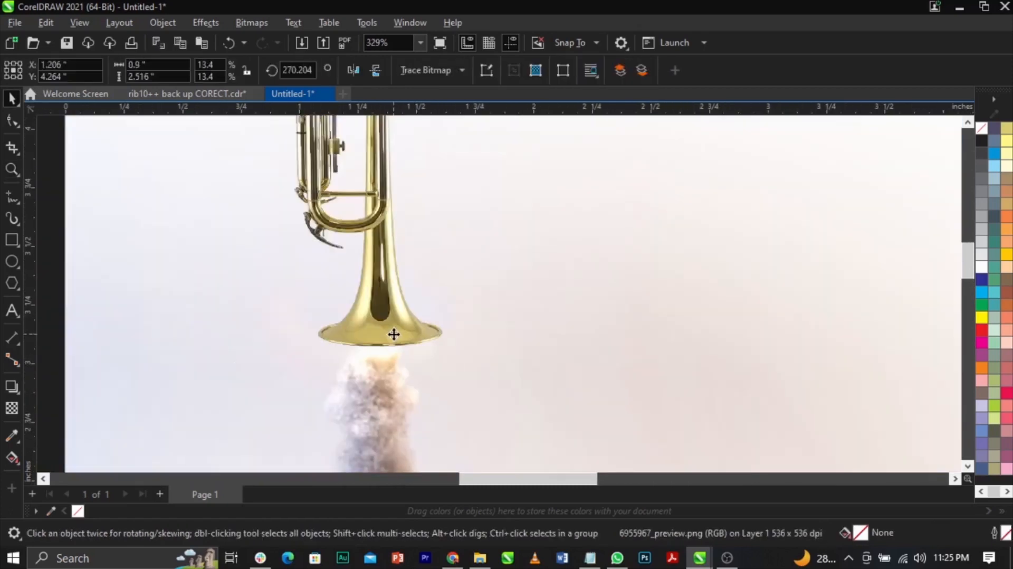
{"action": "scroll", "coordinate": [496, 332], "scroll_direction": "down", "scroll_amount": 3}
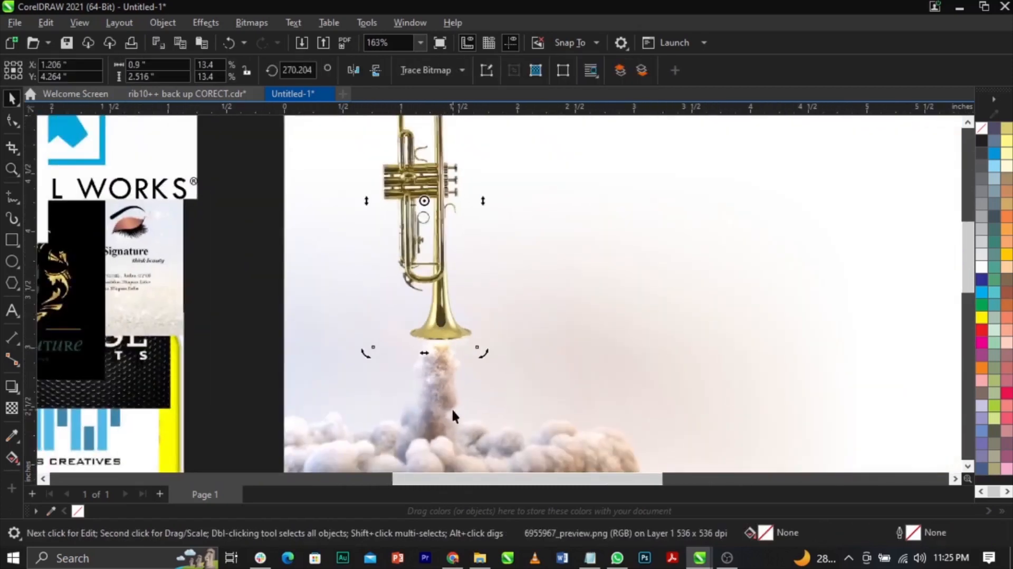
{"action": "scroll", "coordinate": [451, 407], "scroll_direction": "down", "scroll_amount": 2}
{"action": "left_click", "coordinate": [533, 221]}
{"action": "left_click", "coordinate": [456, 230]}
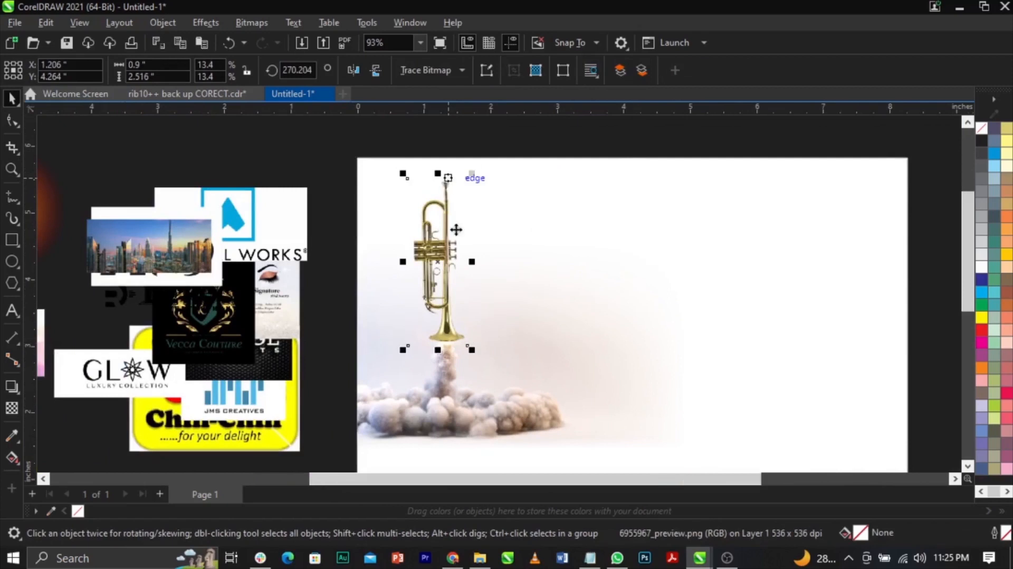
{"action": "scroll", "coordinate": [448, 287], "scroll_direction": "down", "scroll_amount": 3}
{"action": "left_click", "coordinate": [350, 189]}
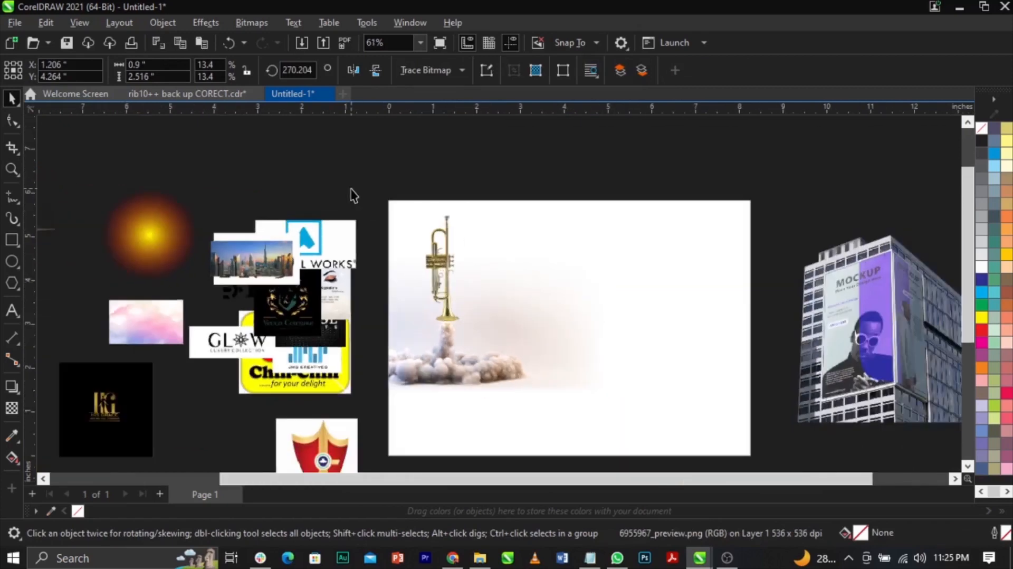
Place the orange lens flare image over the trumpet's bell, just above the smoke plume.
{"action": "scroll", "coordinate": [349, 190], "scroll_direction": "down", "scroll_amount": 3}
{"action": "left_click_drag", "start_coordinate": [87, 223], "coordinate": [405, 283]}
{"action": "key", "text": "z"}
{"action": "left_click_drag", "start_coordinate": [533, 330], "coordinate": [550, 336]}
{"action": "scroll", "coordinate": [575, 346], "scroll_direction": "down", "scroll_amount": 4}
{"action": "key", "text": "space"}
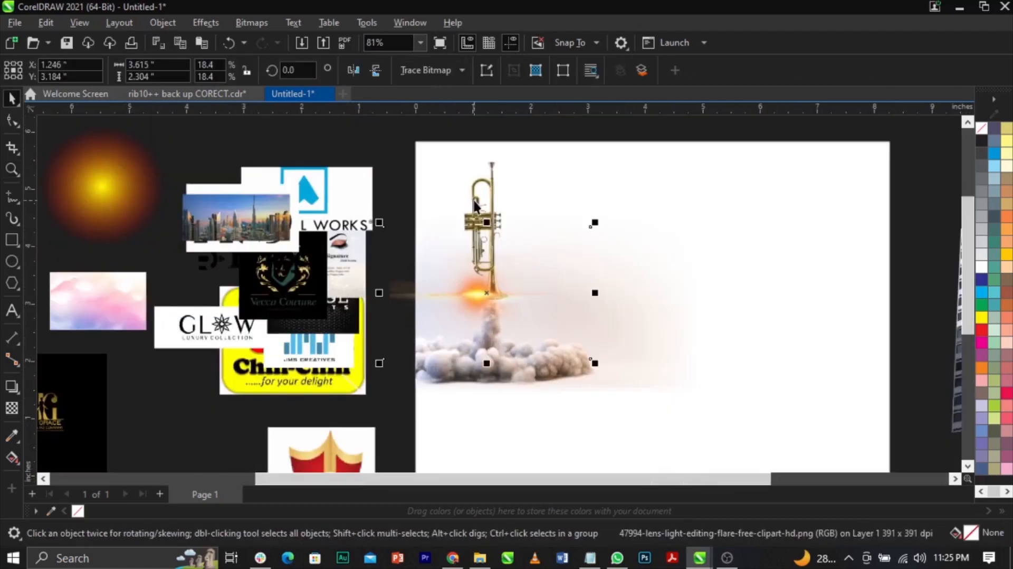
Cut the lens flare and trumpet together and paste them inside the page-sized PowerClip.
{"action": "left_click", "coordinate": [493, 189]}
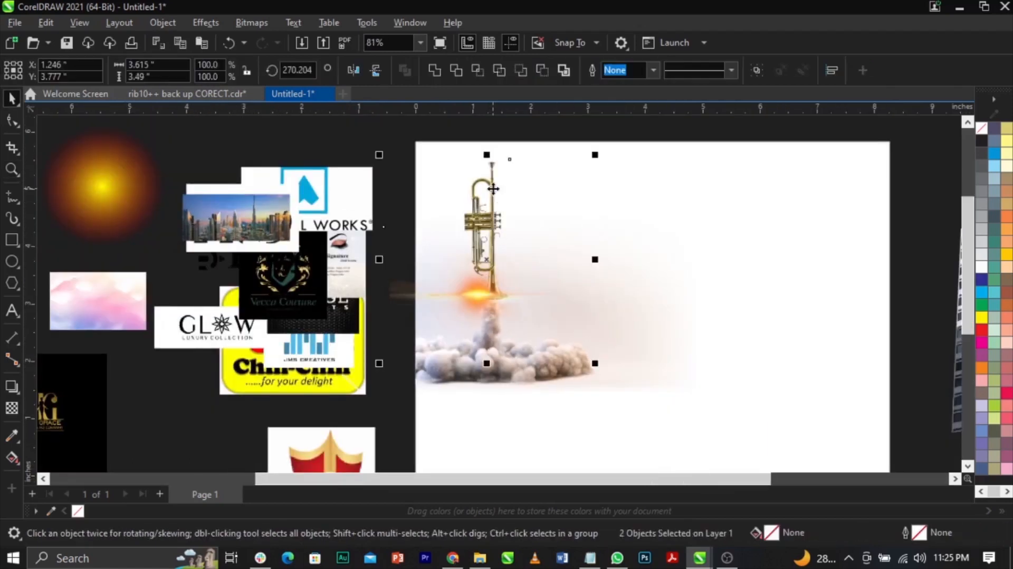
{"action": "key", "text": "ctrl+x"}
{"action": "double_click", "coordinate": [628, 278]}
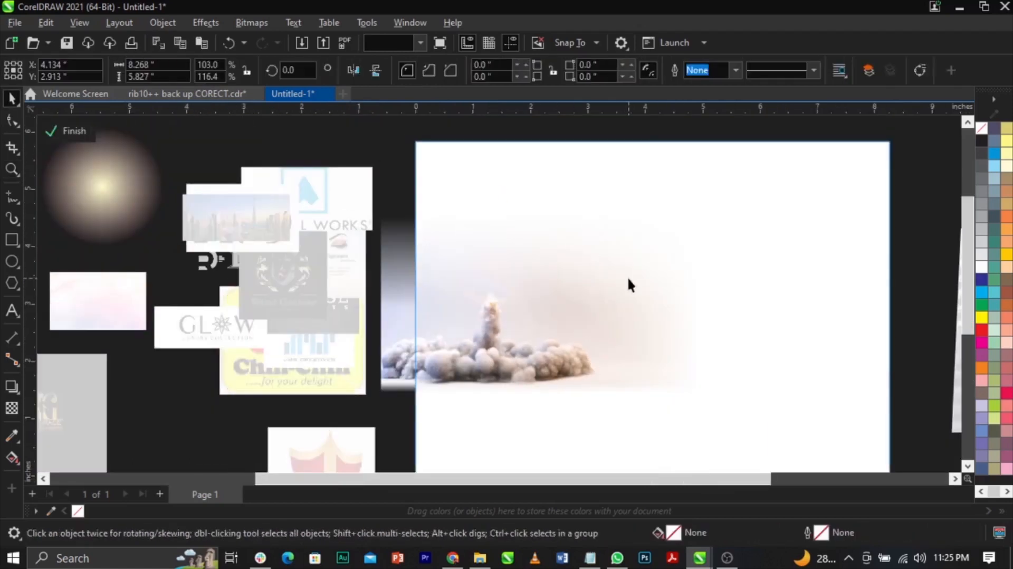
{"action": "key", "text": "ctrl+v"}
Center the lens flare beneath the trumpet's bell and reduce it to about 2.97 × 1.89 inches.
{"action": "left_click", "coordinate": [470, 281]}
{"action": "scroll", "coordinate": [470, 280], "scroll_direction": "up", "scroll_amount": 3}
{"action": "left_click_drag", "start_coordinate": [490, 312], "coordinate": [518, 323]}
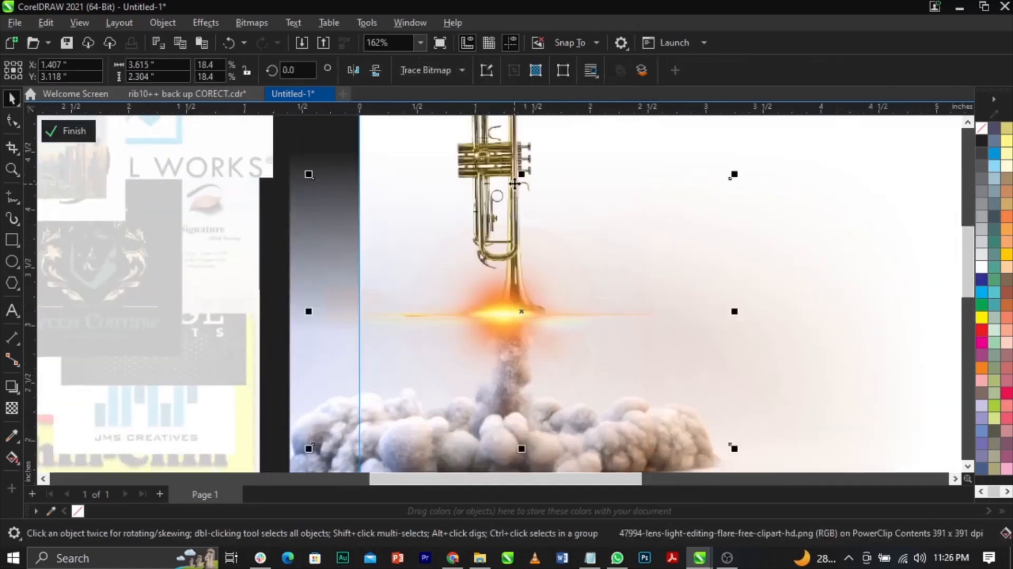
{"action": "left_click_drag", "start_coordinate": [507, 288], "coordinate": [508, 273]}
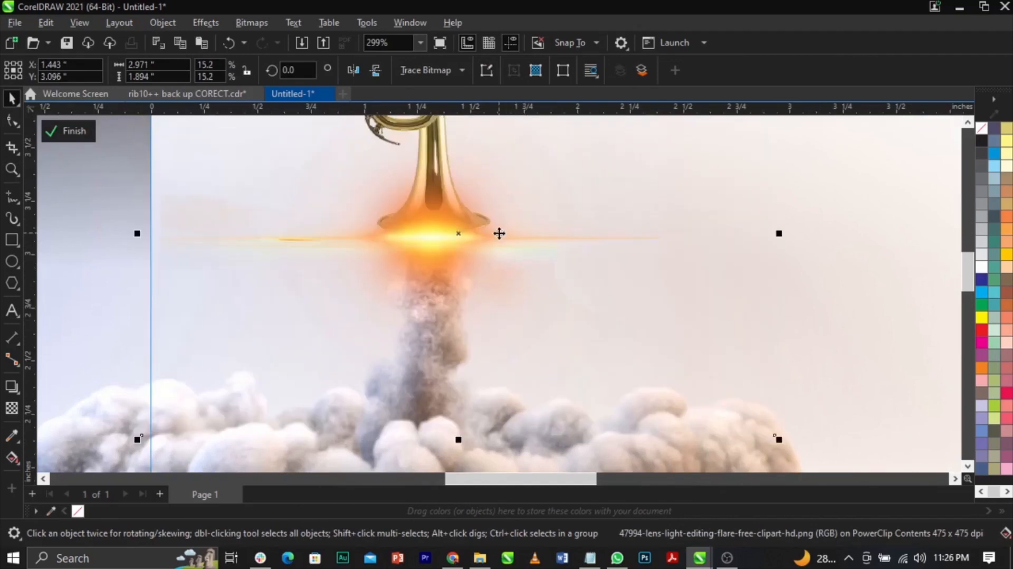
Fade out the lens flare's left streak with a fountain transparency and convert it to a 300 dpi RGB bitmap with transparent background.
{"action": "left_click", "coordinate": [17, 409]}
{"action": "left_click_drag", "start_coordinate": [362, 241], "coordinate": [264, 238]}
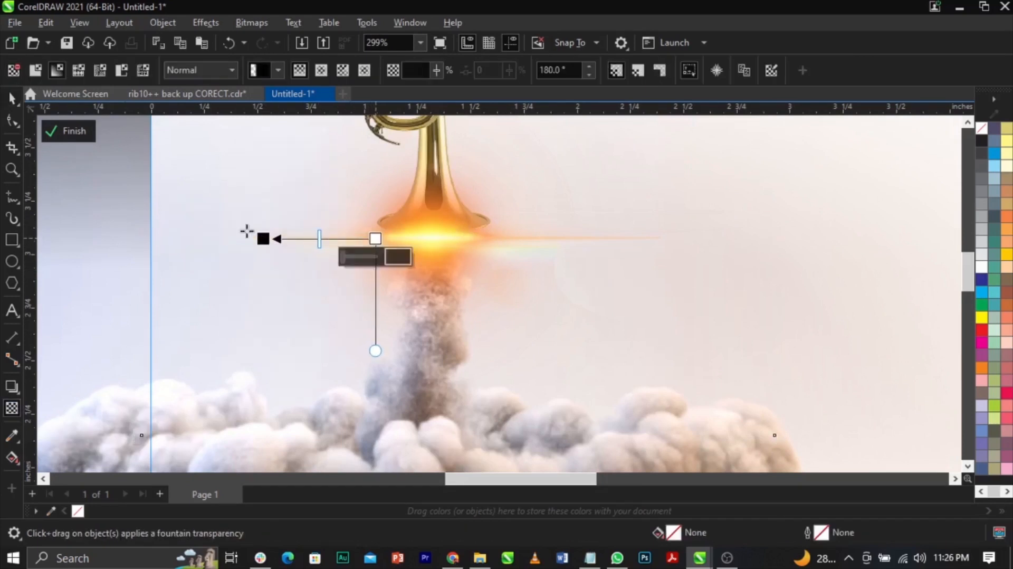
{"action": "left_click", "coordinate": [251, 23]}
{"action": "left_click", "coordinate": [266, 37]}
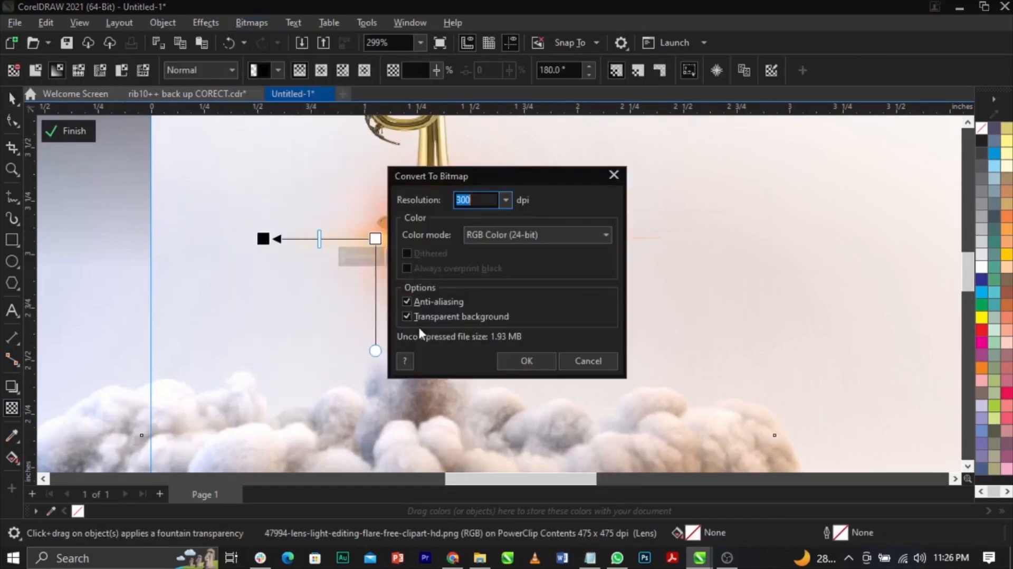
{"action": "left_click", "coordinate": [526, 361]}
Fade out the lens flare's right streak with a fountain transparency and set its merge mode to Overlay.
{"action": "mouse_move", "coordinate": [483, 246]}
{"action": "left_mouse_down"}
{"action": "mouse_move", "coordinate": [570, 248]}
{"action": "mouse_move", "coordinate": [471, 247]}
{"action": "left_mouse_up"}
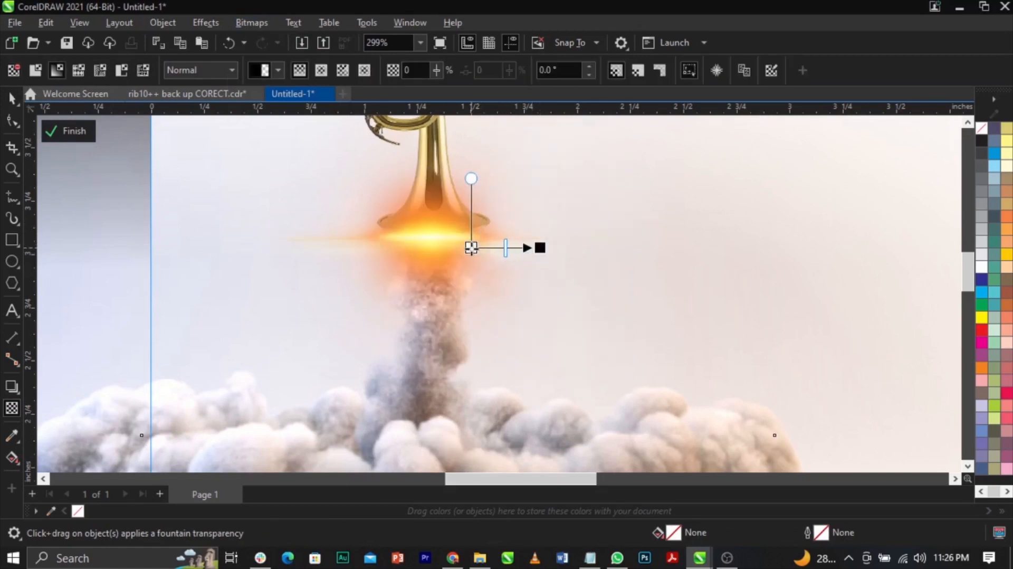
{"action": "left_click", "coordinate": [207, 72]}
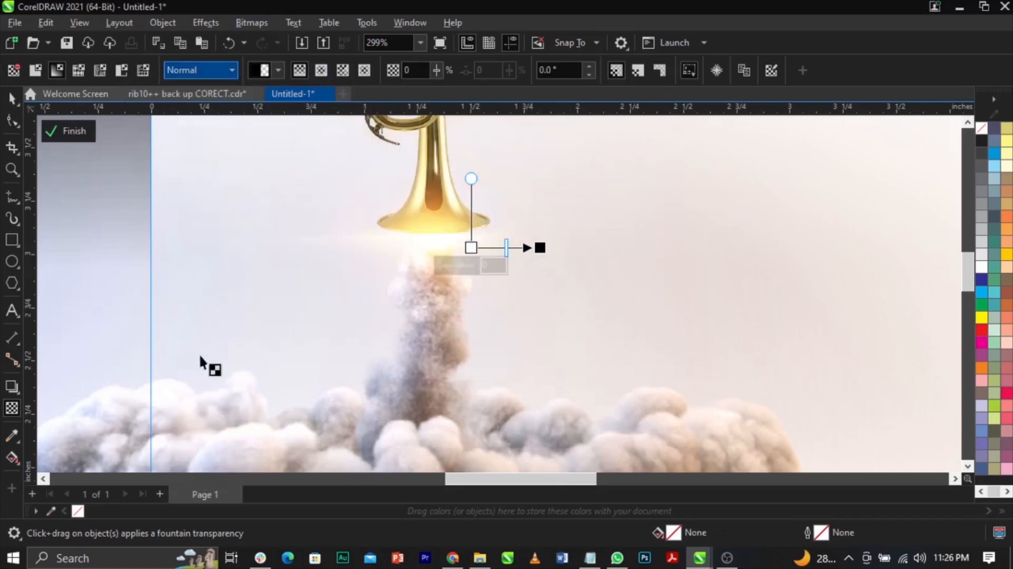
{"action": "left_click", "coordinate": [202, 356]}
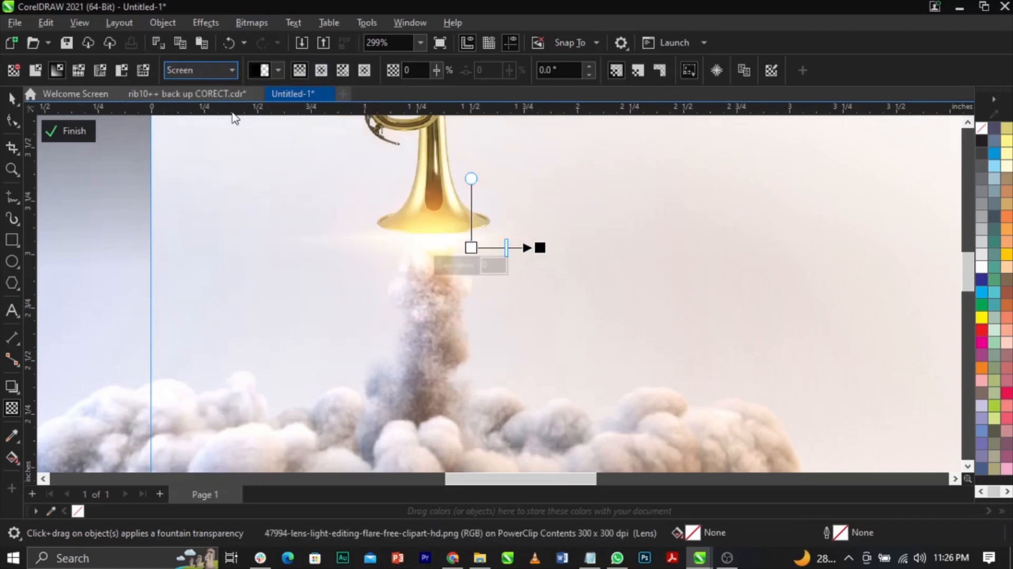
{"action": "left_click", "coordinate": [207, 74]}
{"action": "left_click", "coordinate": [209, 355]}
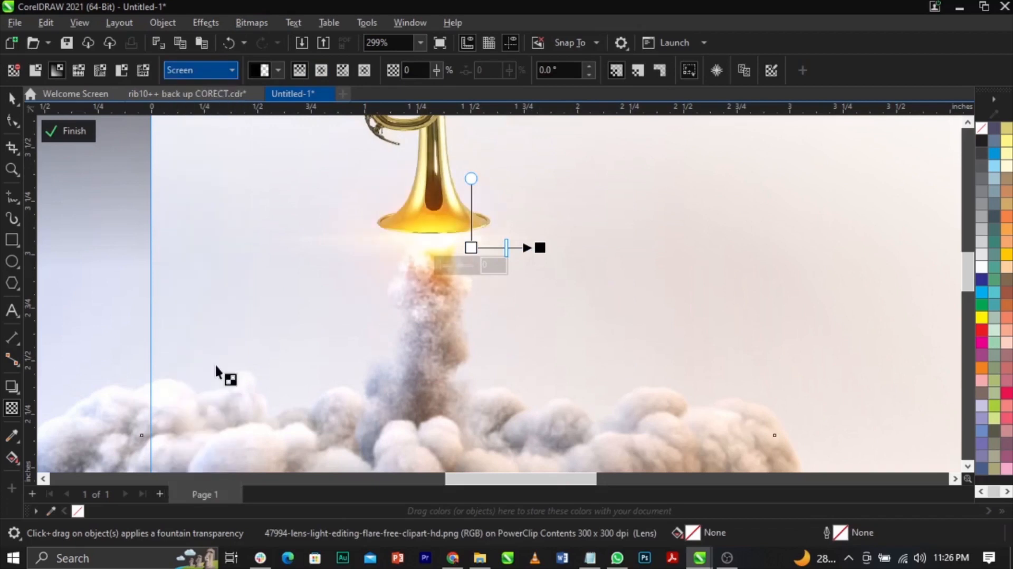
{"action": "left_click", "coordinate": [415, 253]}
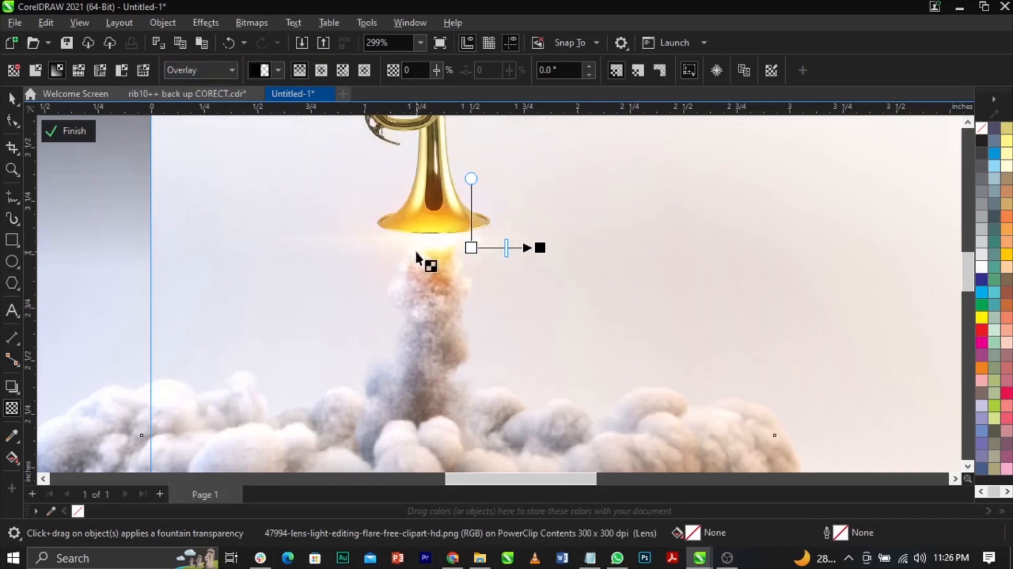
{"action": "key", "text": "space"}
{"action": "scroll", "coordinate": [486, 237], "scroll_direction": "down", "scroll_amount": 2}
{"action": "scroll", "coordinate": [459, 244], "scroll_direction": "up", "scroll_amount": 5}
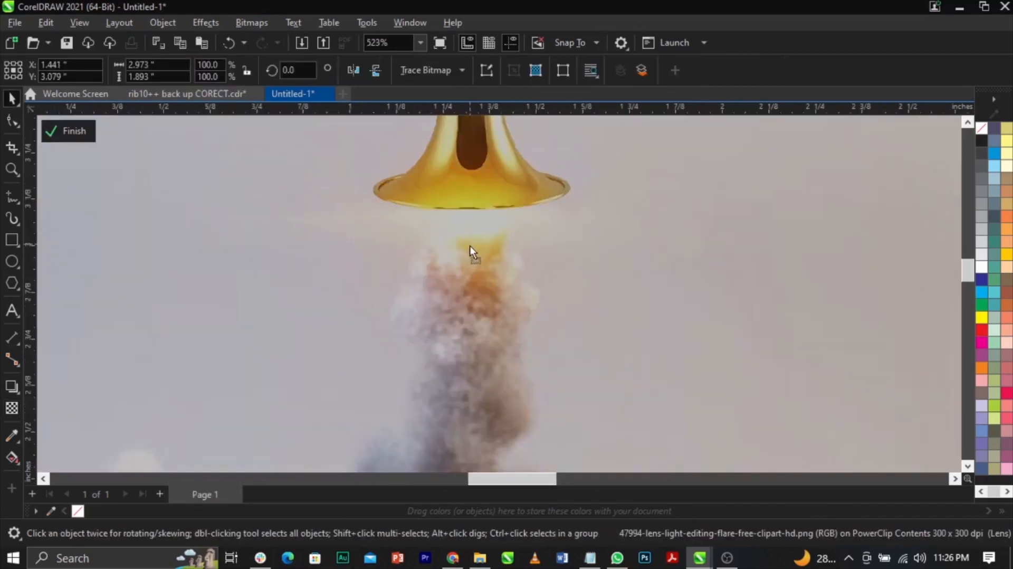
{"action": "scroll", "coordinate": [482, 248], "scroll_direction": "down", "scroll_amount": 10}
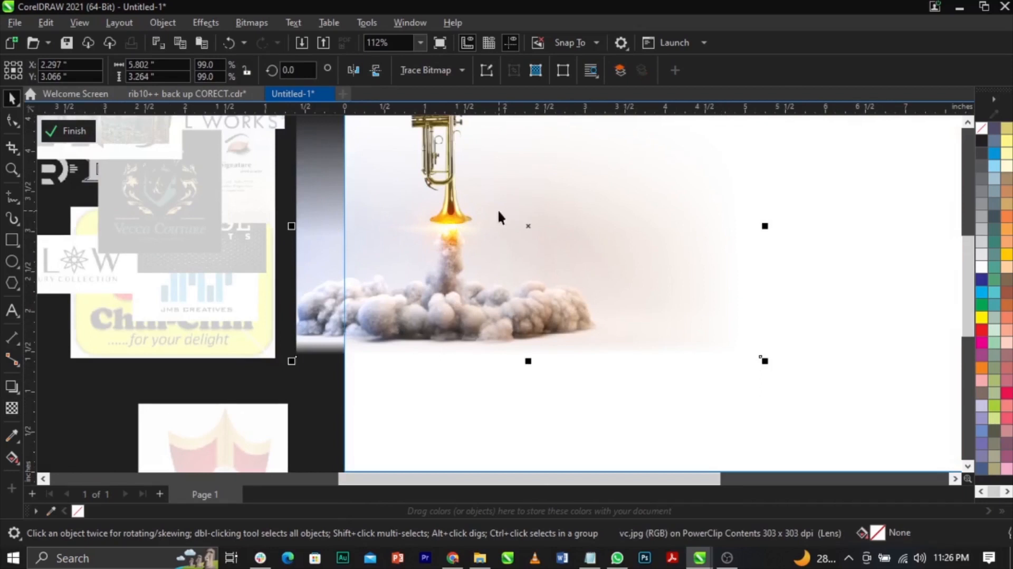
{"action": "left_click_drag", "start_coordinate": [455, 242], "coordinate": [649, 255]}
{"action": "key", "text": "ctrl+z"}
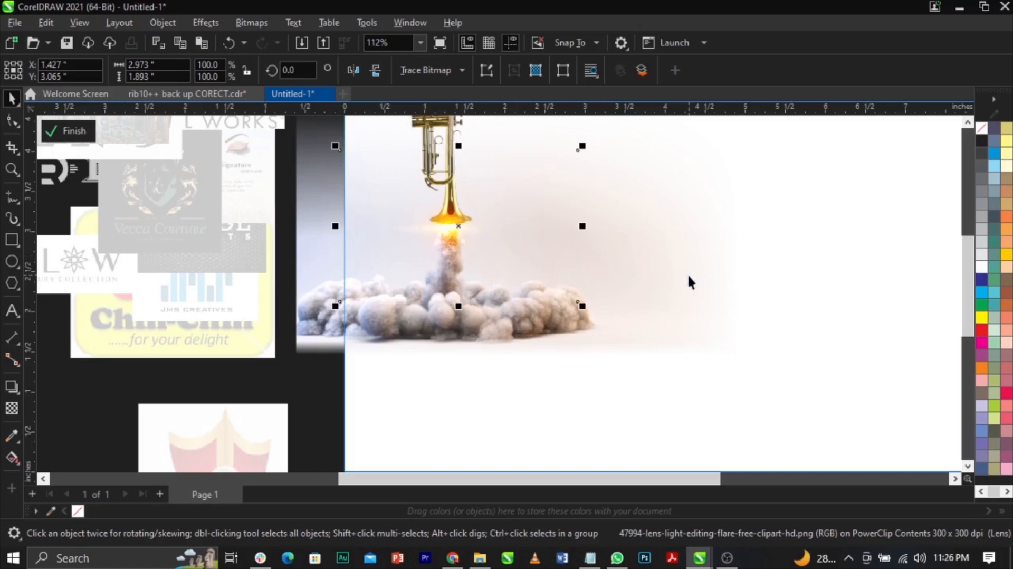
Move the lens flare slightly within the PowerClip to about X 1.376, Y 3.019 inches, beneath the trumpet's bell.
{"action": "scroll", "coordinate": [412, 202], "scroll_direction": "down", "scroll_amount": 3}
{"action": "scroll", "coordinate": [496, 219], "scroll_direction": "up", "scroll_amount": 5}
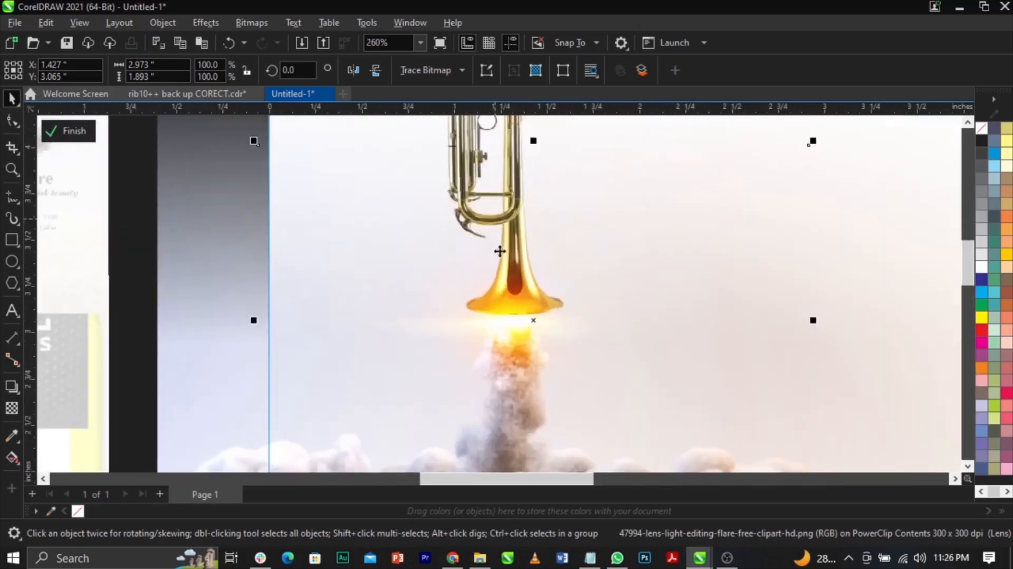
{"action": "mouse_move", "coordinate": [531, 322]}
{"action": "left_mouse_down"}
{"action": "mouse_move", "coordinate": [525, 336]}
{"action": "mouse_move", "coordinate": [521, 313]}
{"action": "left_mouse_up"}
{"action": "scroll", "coordinate": [522, 324], "scroll_direction": "up", "scroll_amount": 3}
{"action": "scroll", "coordinate": [522, 287], "scroll_direction": "down", "scroll_amount": 3}
{"action": "scroll", "coordinate": [522, 296], "scroll_direction": "up", "scroll_amount": 5}
{"action": "scroll", "coordinate": [452, 275], "scroll_direction": "down", "scroll_amount": 10}
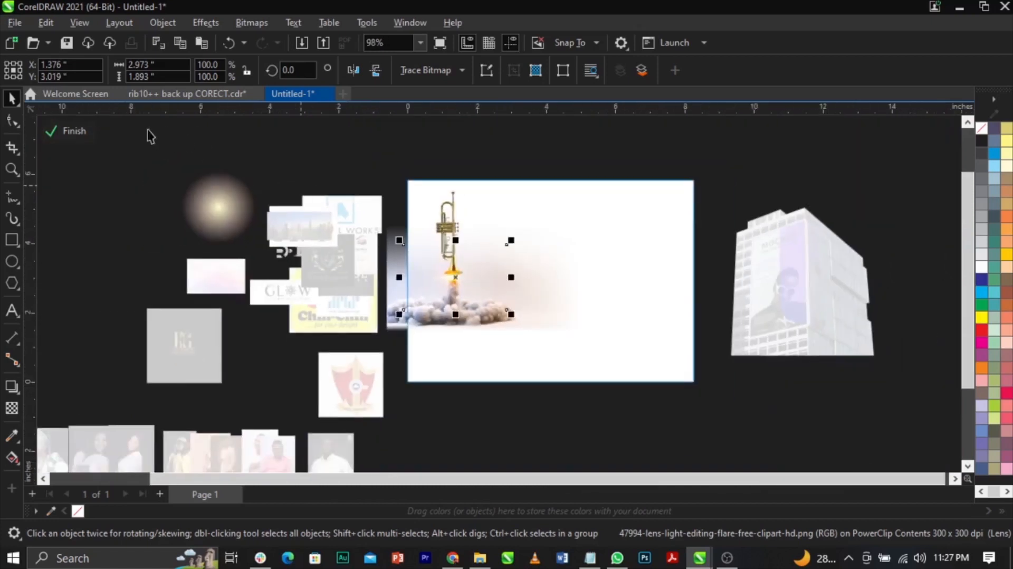
Finish editing the PowerClip contents and check the trumpet's flare up close.
{"action": "left_click", "coordinate": [67, 131]}
{"action": "key", "text": "Escape"}
{"action": "key", "text": "z"}
{"action": "left_click_drag", "start_coordinate": [295, 170], "coordinate": [735, 351]}
{"action": "key", "text": "space"}
{"action": "scroll", "coordinate": [402, 324], "scroll_direction": "up", "scroll_amount": 4}
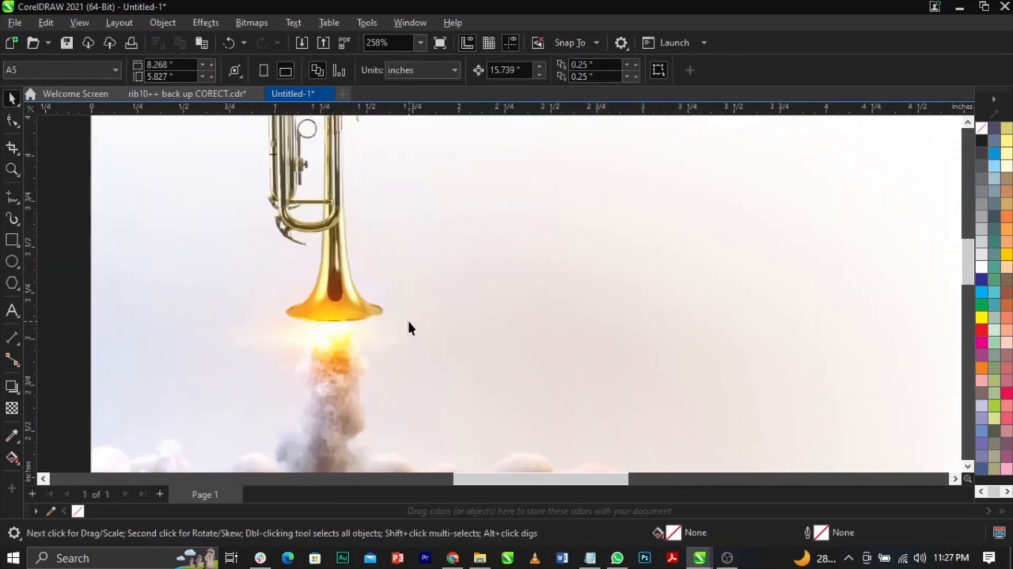
{"action": "scroll", "coordinate": [409, 321], "scroll_direction": "down", "scroll_amount": 3}
Place the rocket launch image from the Launch Out folder beside the trumpet to compare the flames, and delete it again.
{"action": "left_click", "coordinate": [477, 556]}
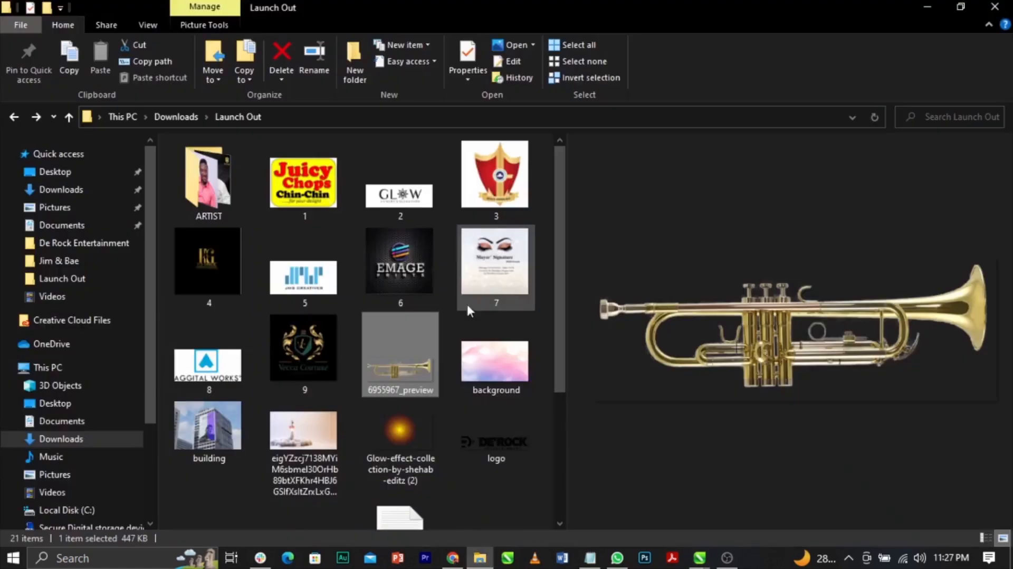
{"action": "left_click", "coordinate": [306, 445]}
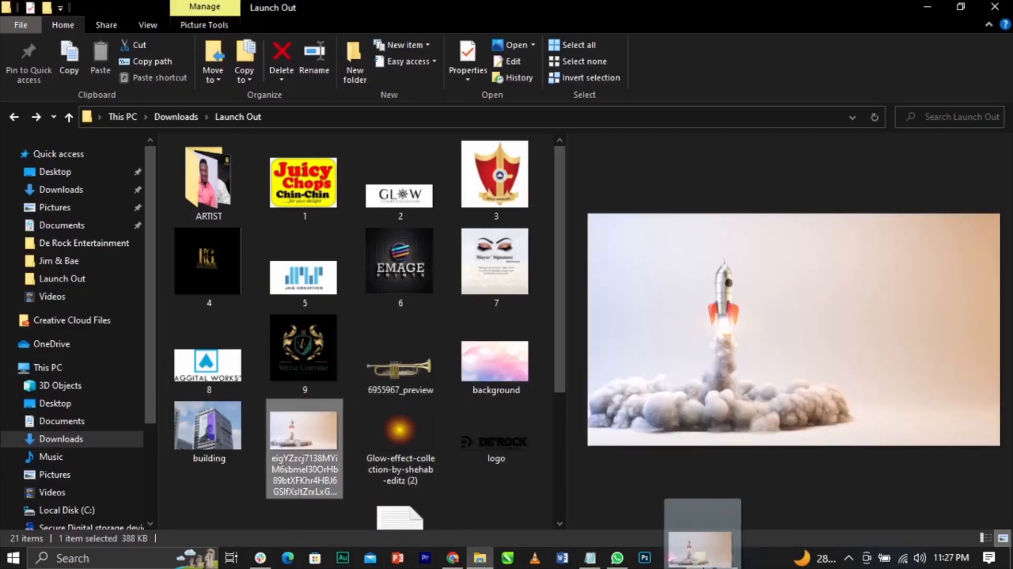
{"action": "left_click", "coordinate": [700, 558]}
{"action": "left_click_drag", "start_coordinate": [535, 216], "coordinate": [532, 213]}
{"action": "scroll", "coordinate": [523, 194], "scroll_direction": "down", "scroll_amount": 2}
{"action": "left_click_drag", "start_coordinate": [465, 298], "coordinate": [640, 290]}
{"action": "key", "text": "z"}
{"action": "left_click_drag", "start_coordinate": [379, 207], "coordinate": [816, 328]}
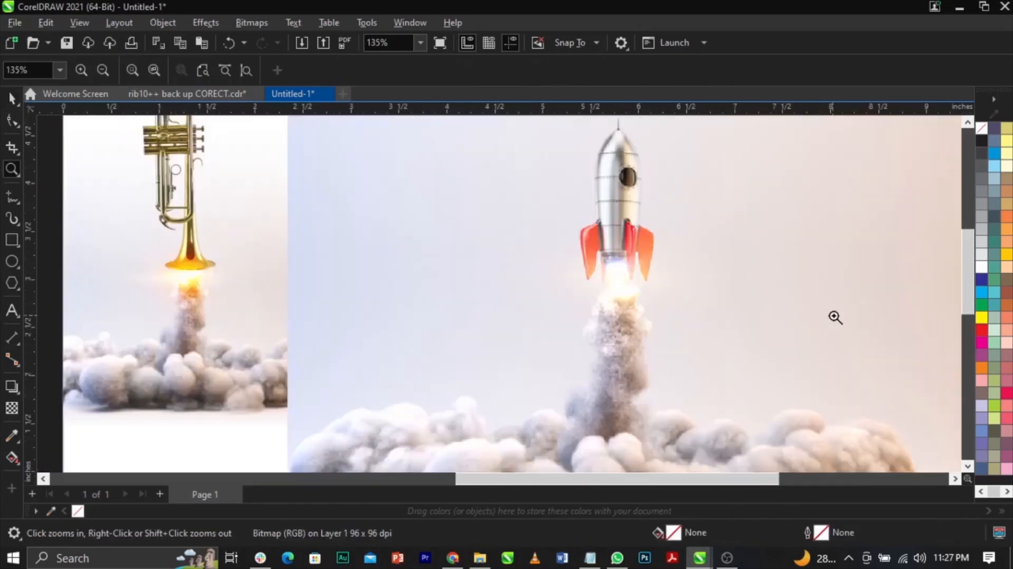
{"action": "key", "text": "space"}
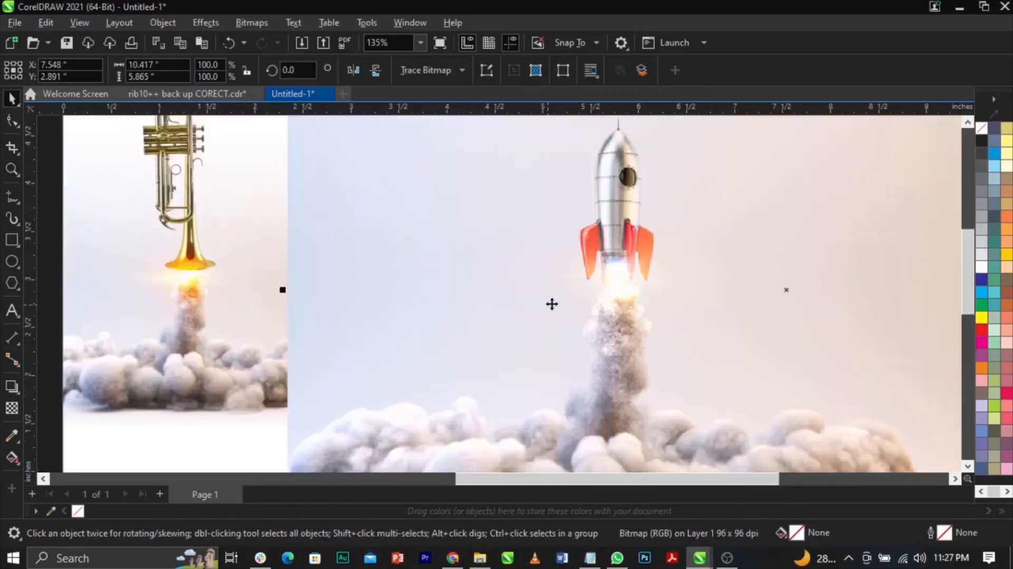
{"action": "key", "text": "Delete"}
{"action": "scroll", "coordinate": [648, 258], "scroll_direction": "down", "scroll_amount": 2}
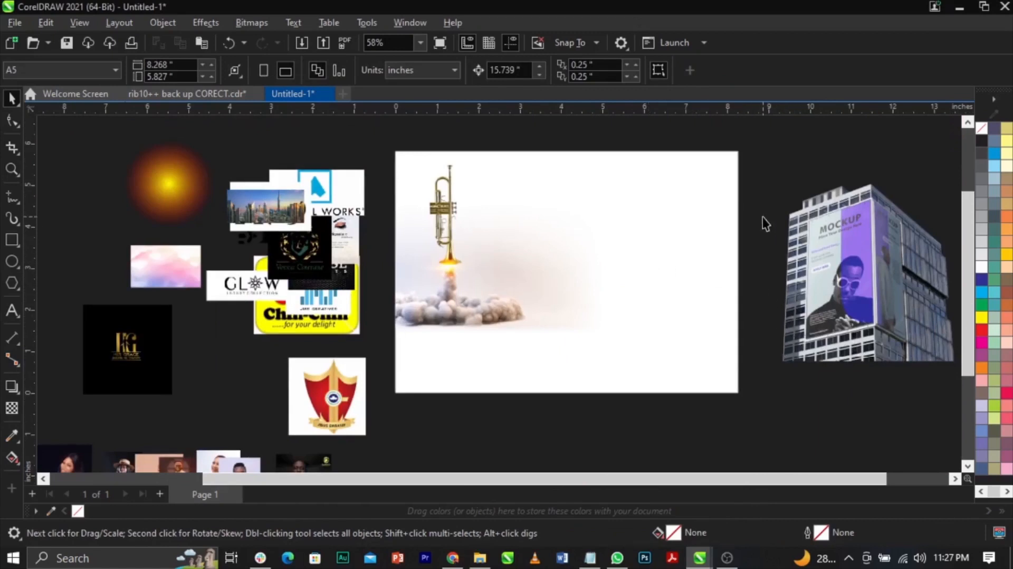
Move the billboard building onto the flyer so it overlaps the page's right edge, and enlarge it slightly.
{"action": "left_click", "coordinate": [810, 294]}
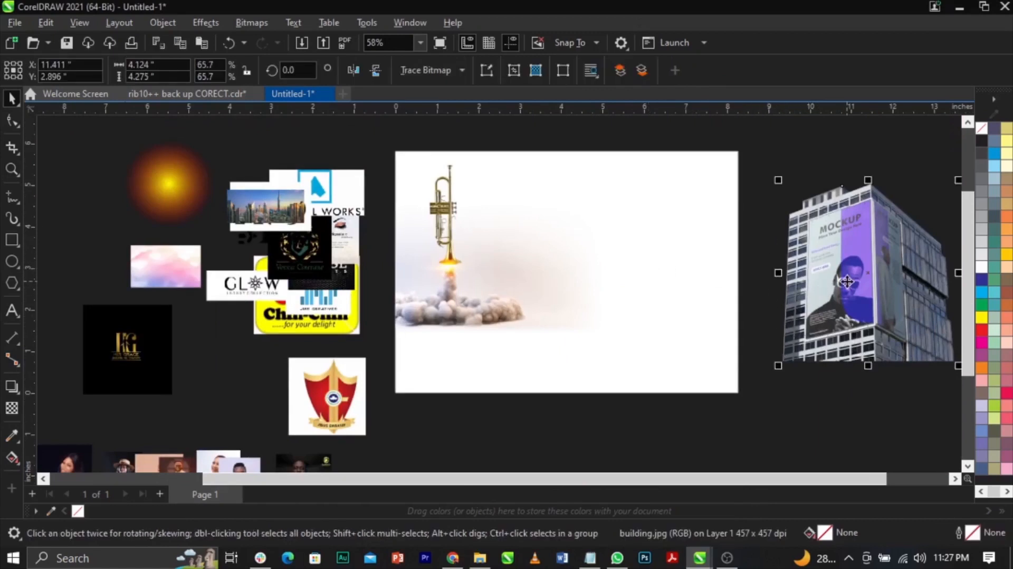
{"action": "left_click_drag", "start_coordinate": [813, 292], "coordinate": [744, 314]}
{"action": "left_click_drag", "start_coordinate": [789, 195], "coordinate": [796, 183]}
{"action": "left_click_drag", "start_coordinate": [732, 279], "coordinate": [731, 276]}
{"action": "left_click", "coordinate": [820, 290]}
{"action": "scroll", "coordinate": [588, 234], "scroll_direction": "down", "scroll_amount": 2}
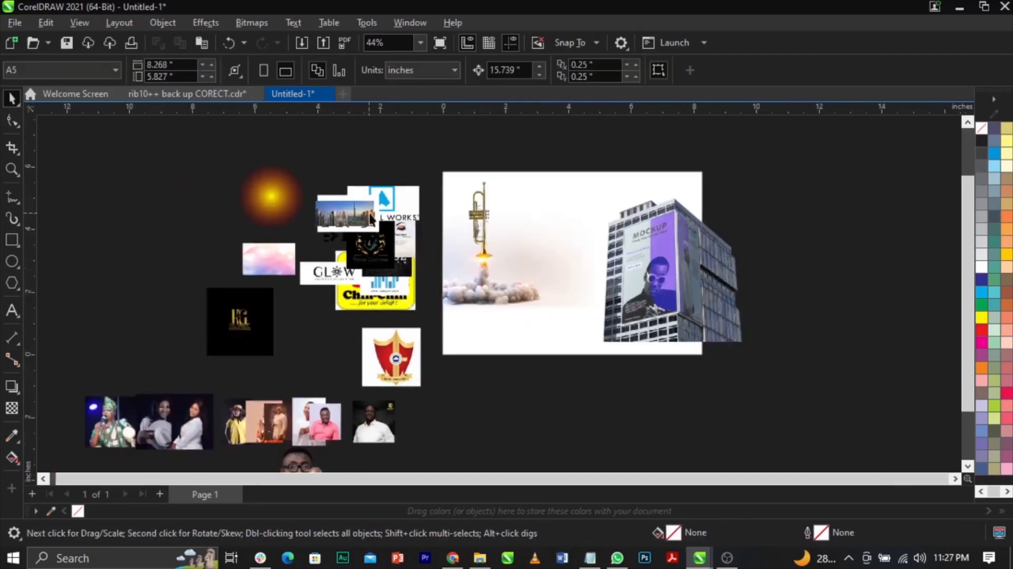
Pull the skyline image and the rih9, Aggital Works, De'Rock, eyelash and Vecca Couture logos out of the overlapping pile beside the page.
{"action": "left_click_drag", "start_coordinate": [365, 211], "coordinate": [183, 178]}
{"action": "left_click_drag", "start_coordinate": [332, 202], "coordinate": [299, 151]}
{"action": "left_click_drag", "start_coordinate": [366, 212], "coordinate": [163, 261]}
{"action": "left_click_drag", "start_coordinate": [363, 237], "coordinate": [379, 166]}
{"action": "left_click_drag", "start_coordinate": [390, 222], "coordinate": [388, 168]}
{"action": "left_click_drag", "start_coordinate": [373, 254], "coordinate": [336, 204]}
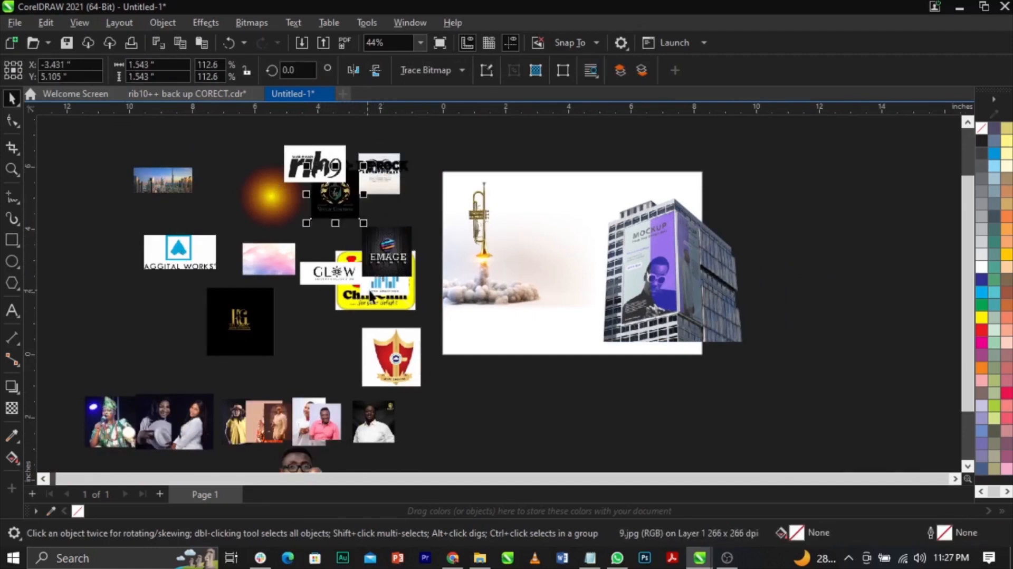
Spread out the remaining Juicy Chops, Emage Prints, JHS Creatives, Glow and shield logos so they no longer overlap.
{"action": "left_click_drag", "start_coordinate": [366, 287], "coordinate": [337, 351]}
{"action": "left_click_drag", "start_coordinate": [387, 261], "coordinate": [386, 220]}
{"action": "left_click_drag", "start_coordinate": [376, 282], "coordinate": [348, 340]}
{"action": "left_click_drag", "start_coordinate": [353, 279], "coordinate": [381, 257]}
{"action": "left_click_drag", "start_coordinate": [337, 327], "coordinate": [333, 300]}
{"action": "left_click_drag", "start_coordinate": [388, 384], "coordinate": [413, 402]}
{"action": "left_click_drag", "start_coordinate": [359, 348], "coordinate": [334, 346]}
{"action": "left_click", "coordinate": [323, 308]}
{"action": "left_click_drag", "start_coordinate": [280, 264], "coordinate": [256, 249]}
{"action": "key", "text": "ctrl+z"}
{"action": "key", "text": "ctrl+z"}
Move the De'Rock and rih9 logos to the right of the page and the row of artist photos below them.
{"action": "left_click_drag", "start_coordinate": [378, 174], "coordinate": [874, 226]}
{"action": "key", "text": "z"}
{"action": "left_click_drag", "start_coordinate": [460, 159], "coordinate": [839, 362]}
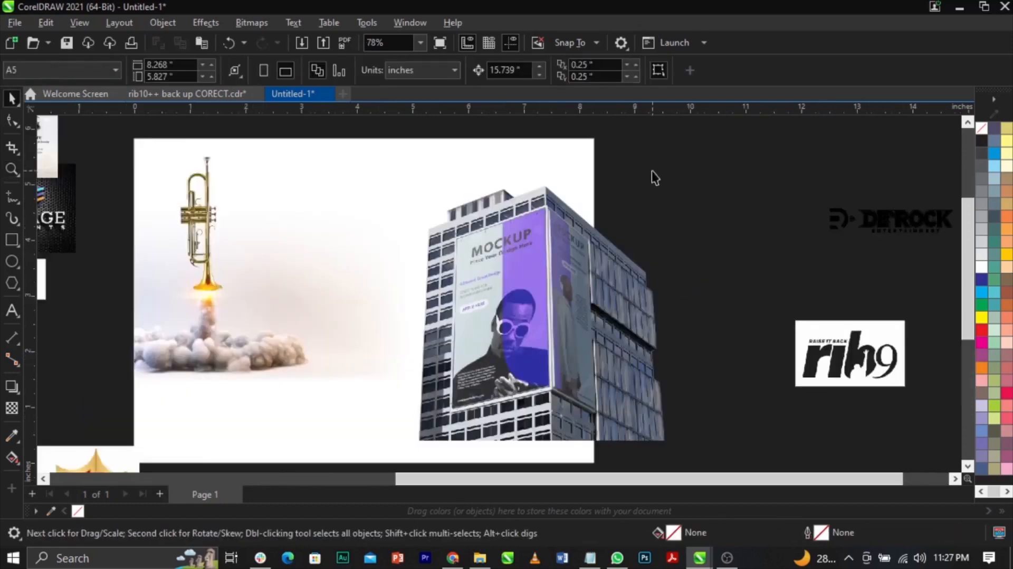
{"action": "scroll", "coordinate": [653, 177], "scroll_direction": "down", "scroll_amount": 2}
{"action": "left_click_drag", "start_coordinate": [123, 315], "coordinate": [368, 382]}
{"action": "left_click_drag", "start_coordinate": [365, 345], "coordinate": [826, 306]}
{"action": "left_click", "coordinate": [747, 267]}
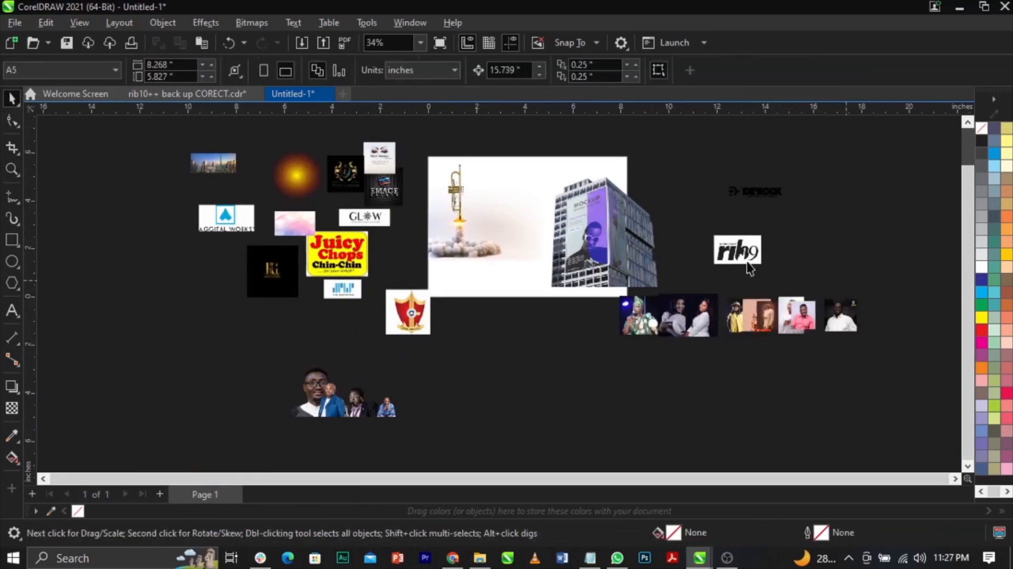
Shift the billboard building slightly upward on the page.
{"action": "key", "text": "z"}
{"action": "left_click_drag", "start_coordinate": [443, 154], "coordinate": [697, 330]}
{"action": "left_click_drag", "start_coordinate": [628, 268], "coordinate": [626, 259]}
{"action": "left_click", "coordinate": [716, 226]}
Trace the building's front billboard panel corner to corner with the Freehand tool as a closed shape of about 1.76 × 3.6 inches.
{"action": "scroll", "coordinate": [573, 217], "scroll_direction": "up", "scroll_amount": 2}
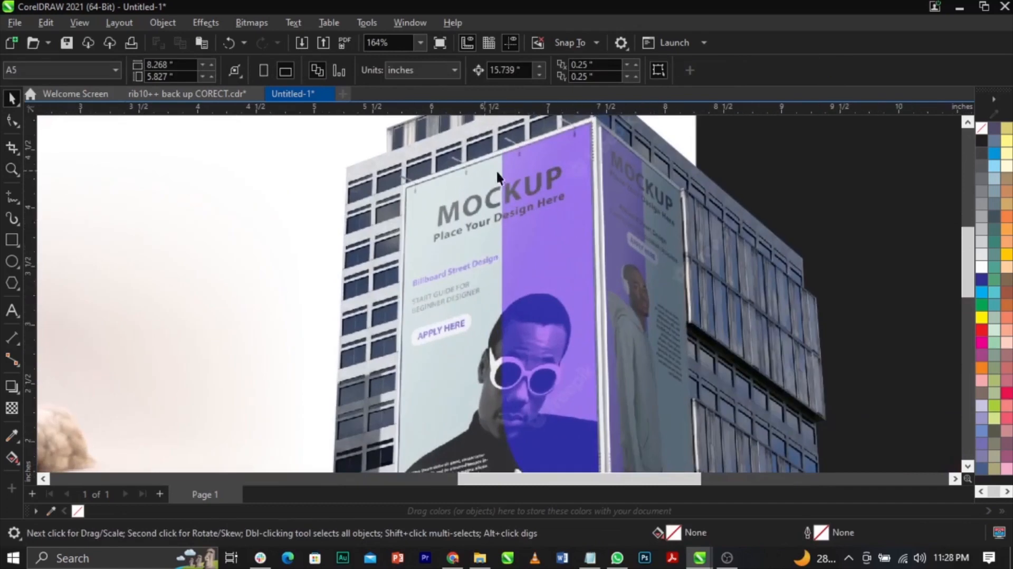
{"action": "scroll", "coordinate": [496, 170], "scroll_direction": "down", "scroll_amount": 2}
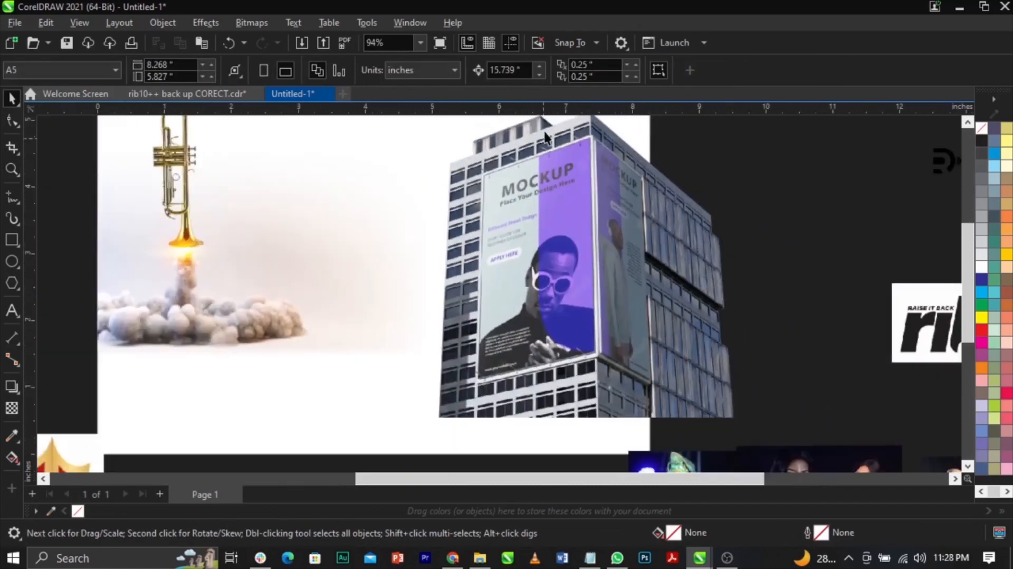
{"action": "scroll", "coordinate": [549, 141], "scroll_direction": "up", "scroll_amount": 1}
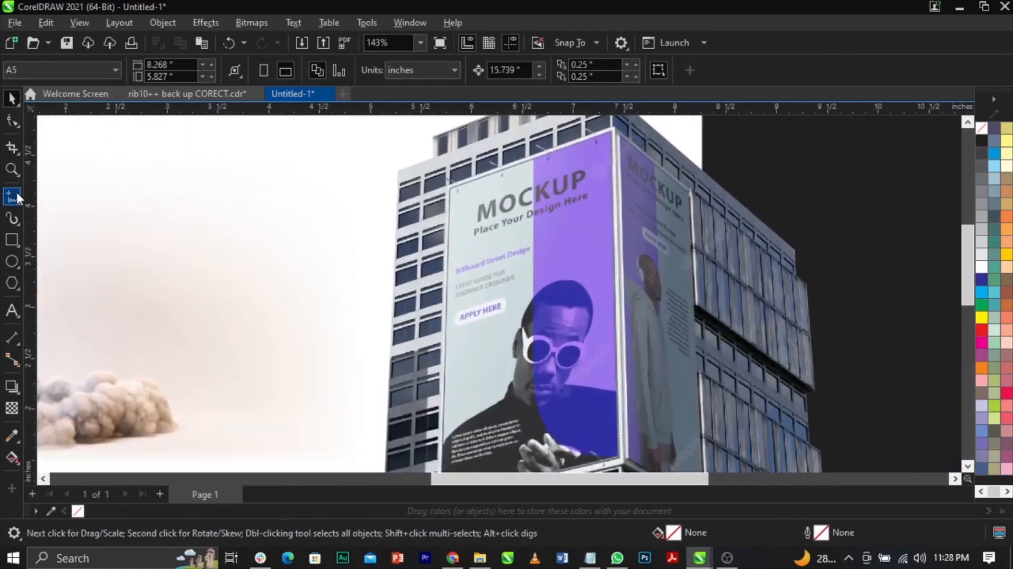
{"action": "left_click", "coordinate": [13, 196]}
{"action": "scroll", "coordinate": [452, 184], "scroll_direction": "up", "scroll_amount": 1}
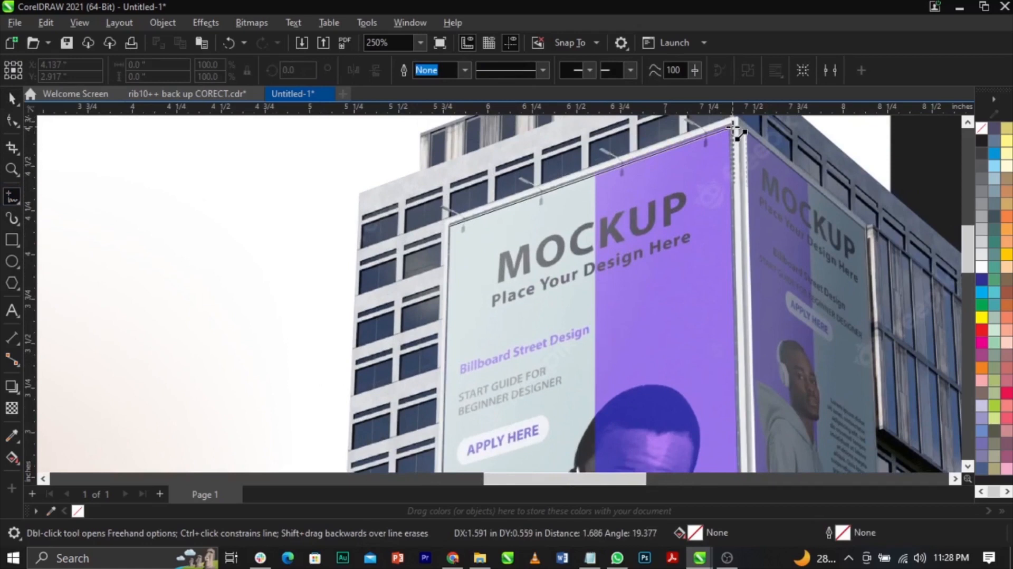
{"action": "double_click", "coordinate": [731, 125]}
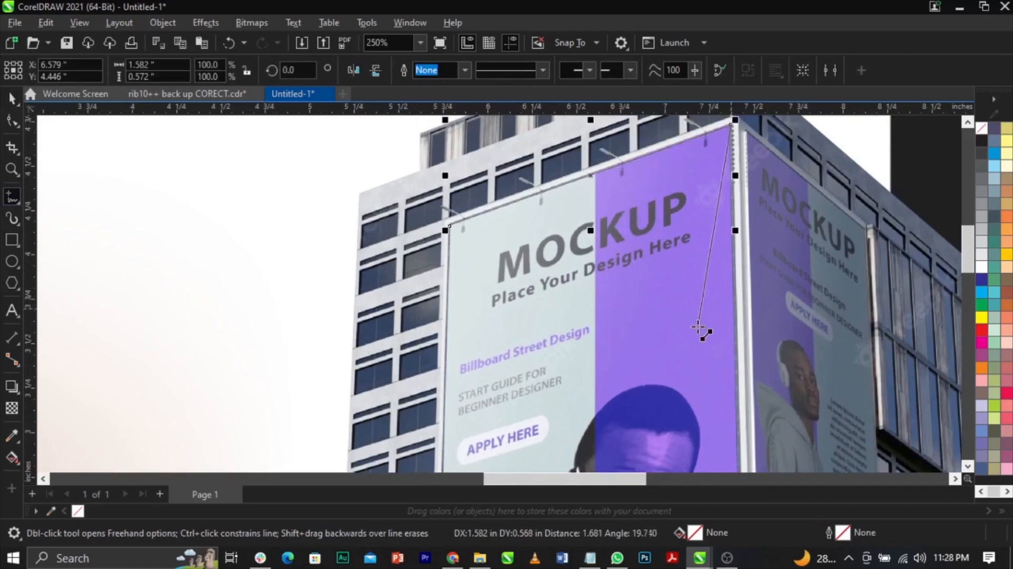
{"action": "mouse_move", "coordinate": [729, 567]}
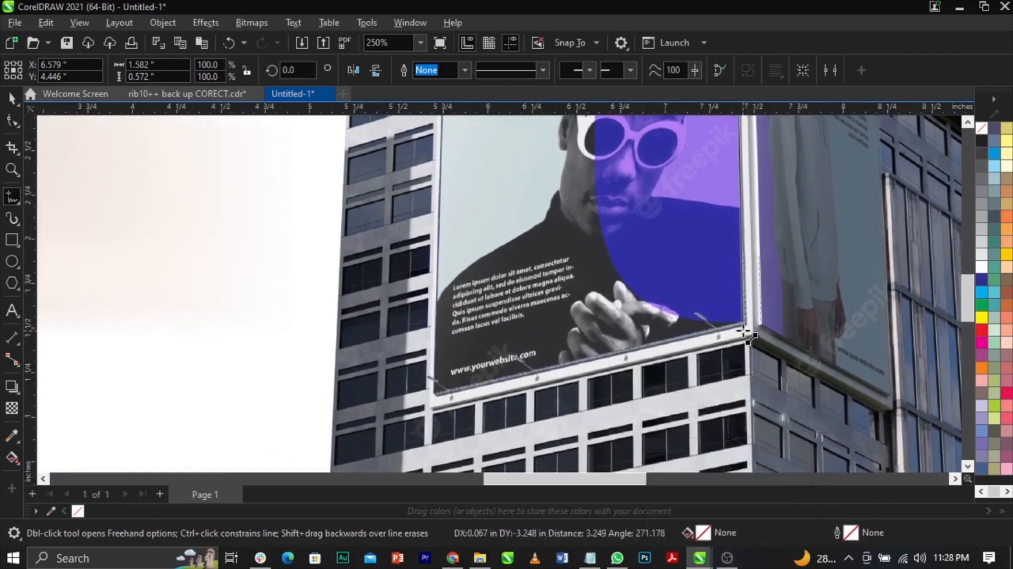
{"action": "left_click", "coordinate": [749, 330]}
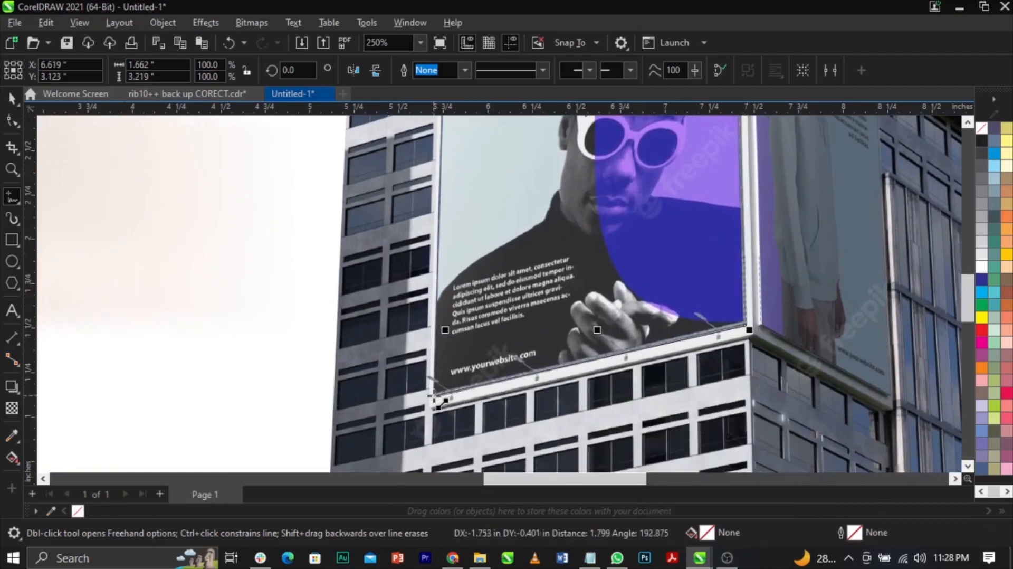
{"action": "left_click", "coordinate": [435, 395]}
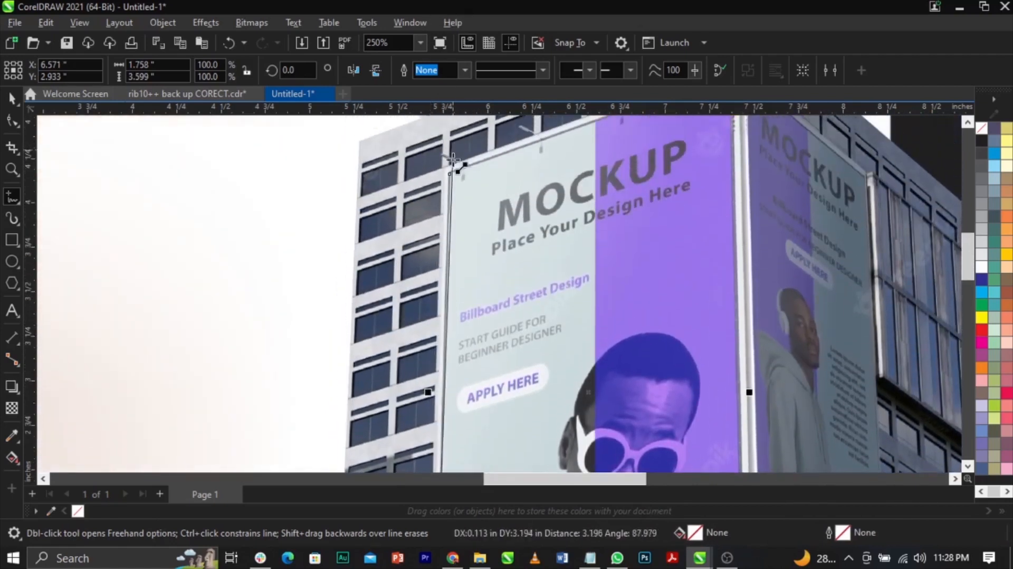
{"action": "left_click", "coordinate": [450, 172]}
{"action": "key", "text": "space"}
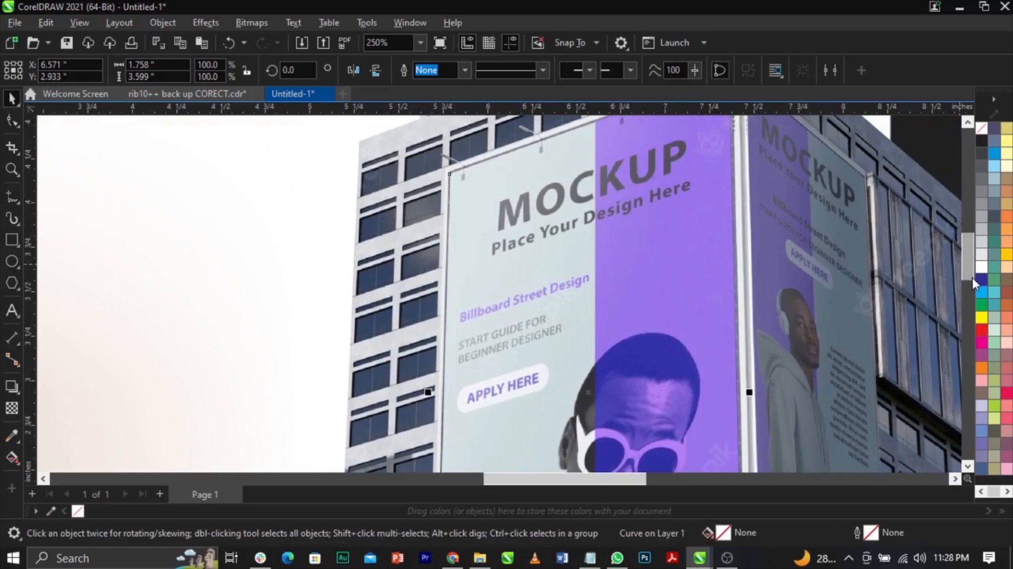
Fill the traced front billboard panel with white to cover the mockup artwork.
{"action": "left_click", "coordinate": [980, 271]}
{"action": "scroll", "coordinate": [572, 209], "scroll_direction": "down", "scroll_amount": 2}
{"action": "scroll", "coordinate": [572, 209], "scroll_direction": "down", "scroll_amount": 1}
{"action": "left_click", "coordinate": [881, 215]}
{"action": "scroll", "coordinate": [608, 173], "scroll_direction": "up", "scroll_amount": 3}
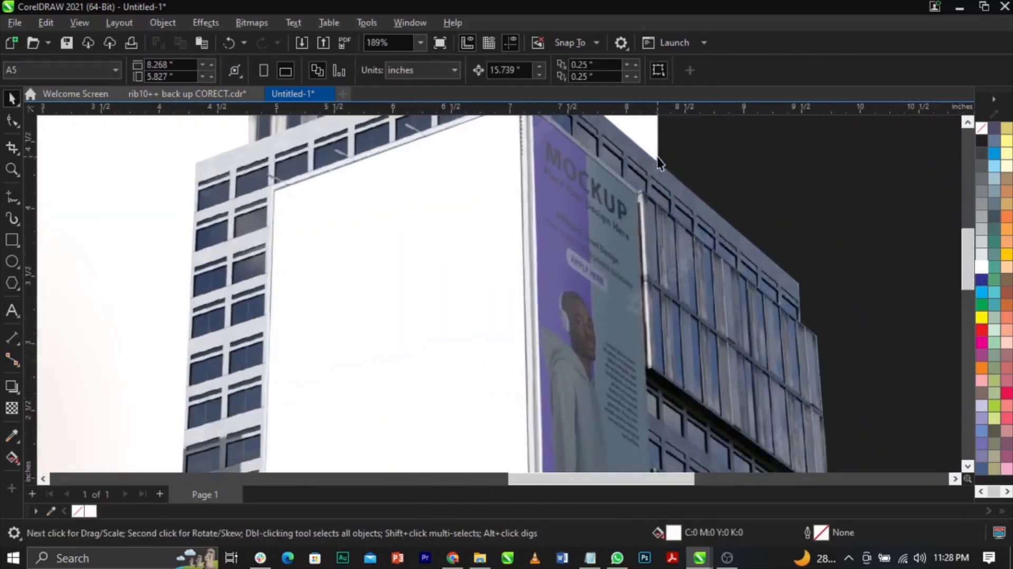
Trace the top edge of the building's side billboard panel with the Freehand tool.
{"action": "left_click", "coordinate": [11, 196]}
{"action": "scroll", "coordinate": [542, 159], "scroll_direction": "up", "scroll_amount": 3}
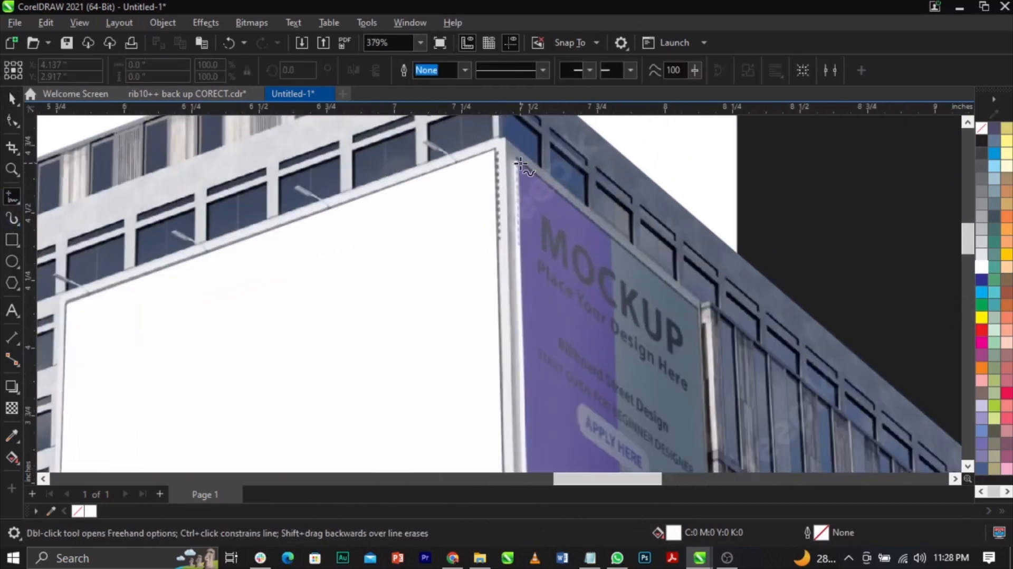
{"action": "left_click", "coordinate": [519, 164]}
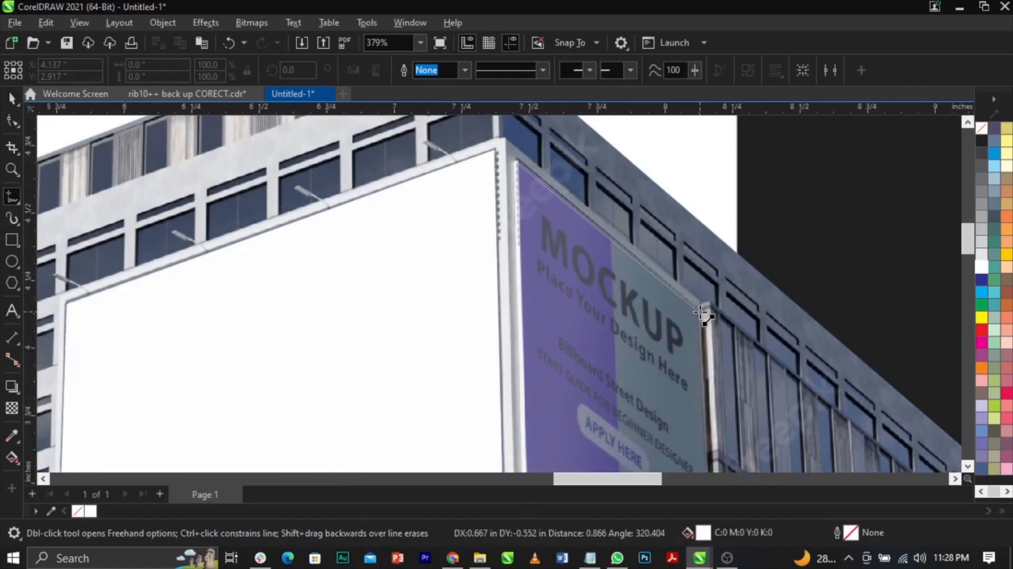
{"action": "left_click", "coordinate": [701, 312]}
{"action": "scroll", "coordinate": [708, 311], "scroll_direction": "down", "scroll_amount": 3}
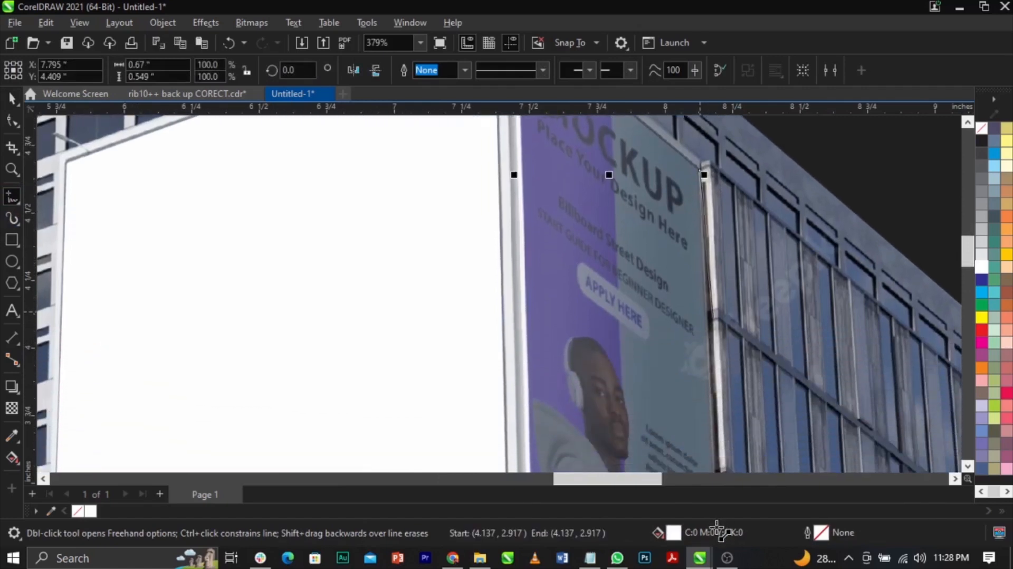
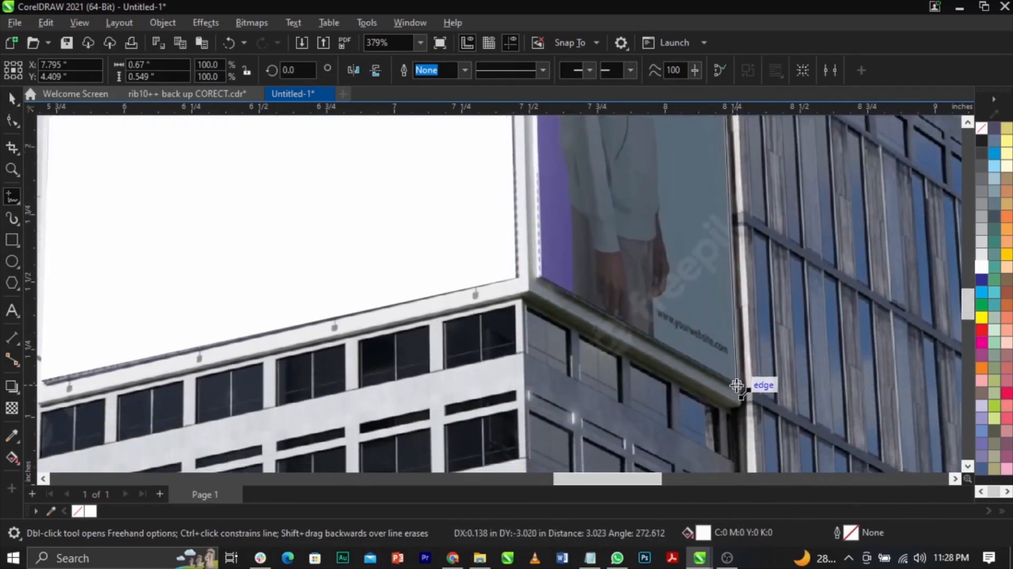
Finish tracing the side billboard panel with the Freehand tool as a closed white shape of about 0.81 × 3.57 inches.
{"action": "left_click", "coordinate": [737, 385]}
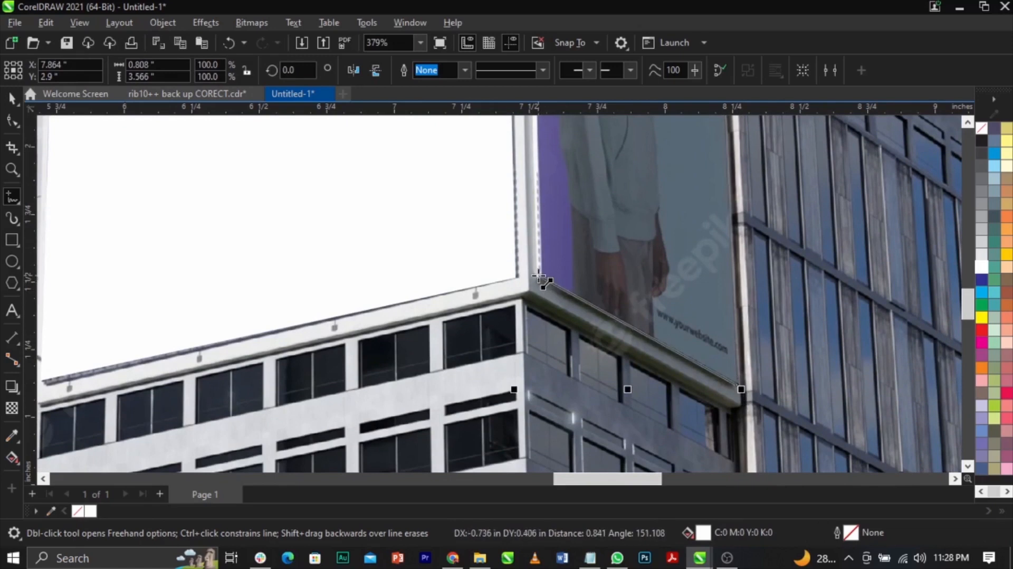
{"action": "left_click", "coordinate": [540, 278]}
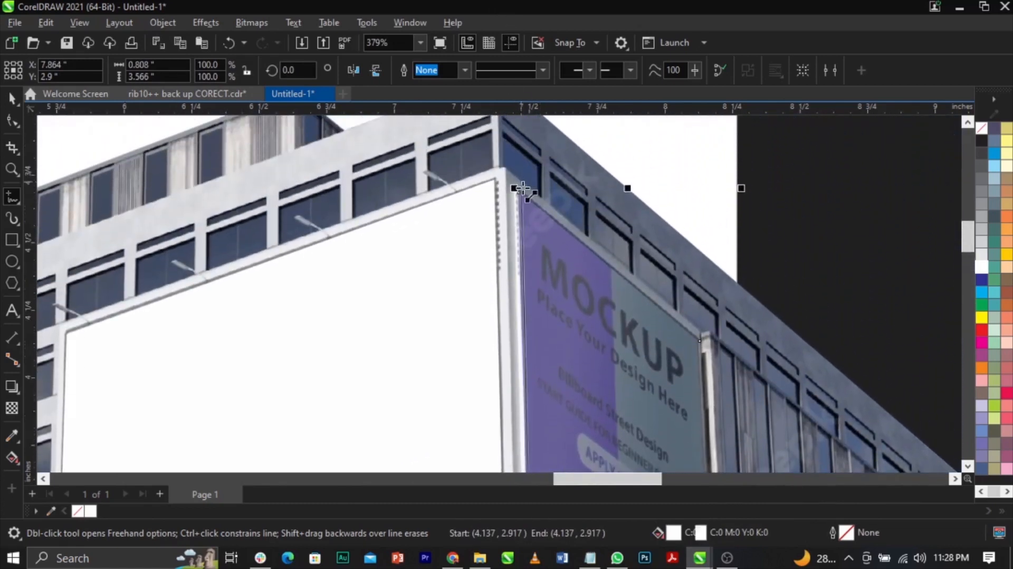
{"action": "left_click", "coordinate": [516, 188]}
{"action": "scroll", "coordinate": [523, 196], "scroll_direction": "down", "scroll_amount": 4}
{"action": "key", "text": "space"}
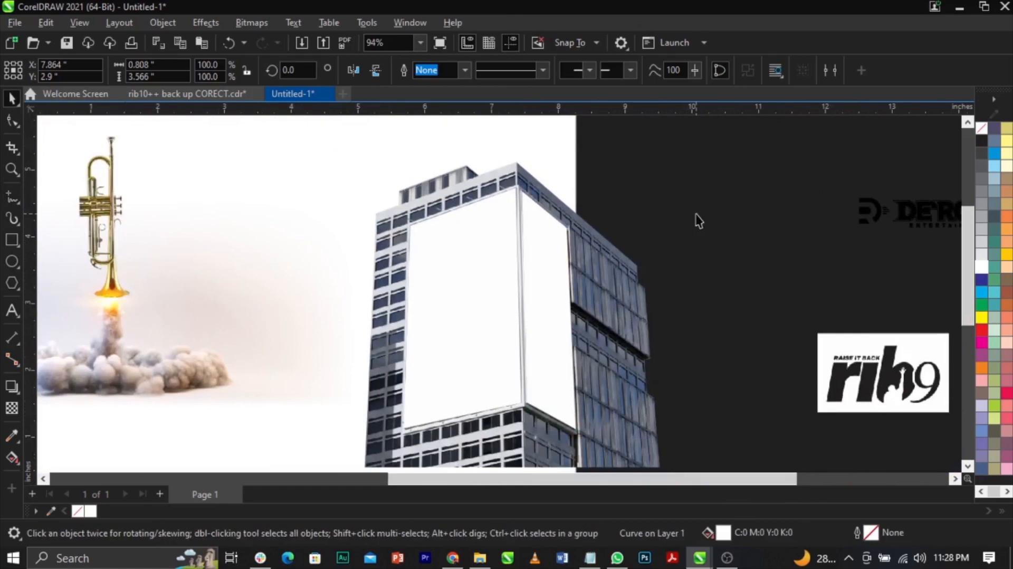
{"action": "left_click", "coordinate": [707, 212]}
{"action": "scroll", "coordinate": [718, 209], "scroll_direction": "down", "scroll_amount": 1}
{"action": "scroll", "coordinate": [429, 264], "scroll_direction": "up", "scroll_amount": 1}
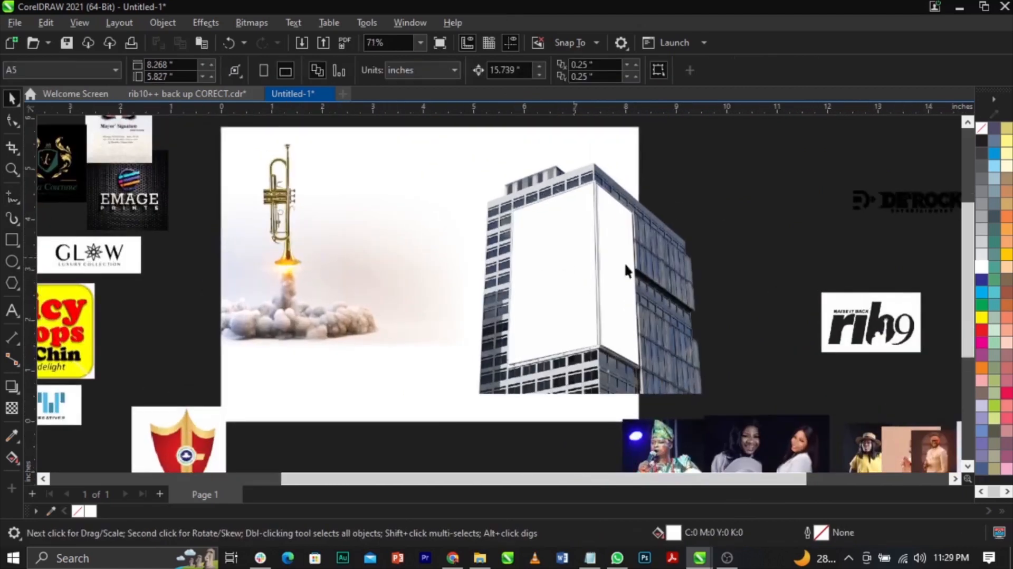
Trace the windowed front face of the rooftop structure with the Freehand tool as a closed white shape of about 0.94 × 0.55 inches.
{"action": "left_click", "coordinate": [564, 274]}
{"action": "scroll", "coordinate": [535, 174], "scroll_direction": "up", "scroll_amount": 6}
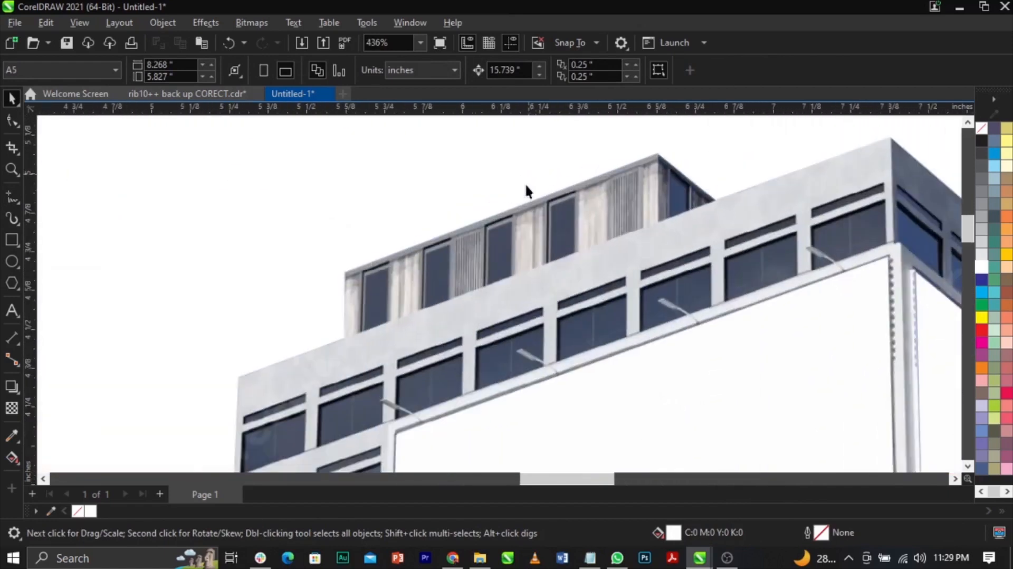
{"action": "left_click", "coordinate": [12, 198]}
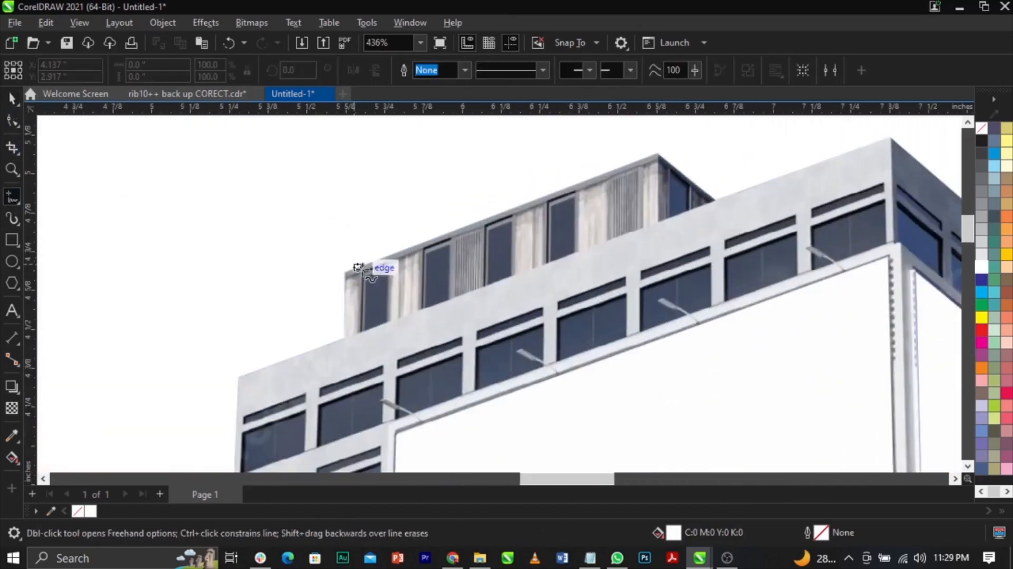
{"action": "left_click", "coordinate": [363, 266]}
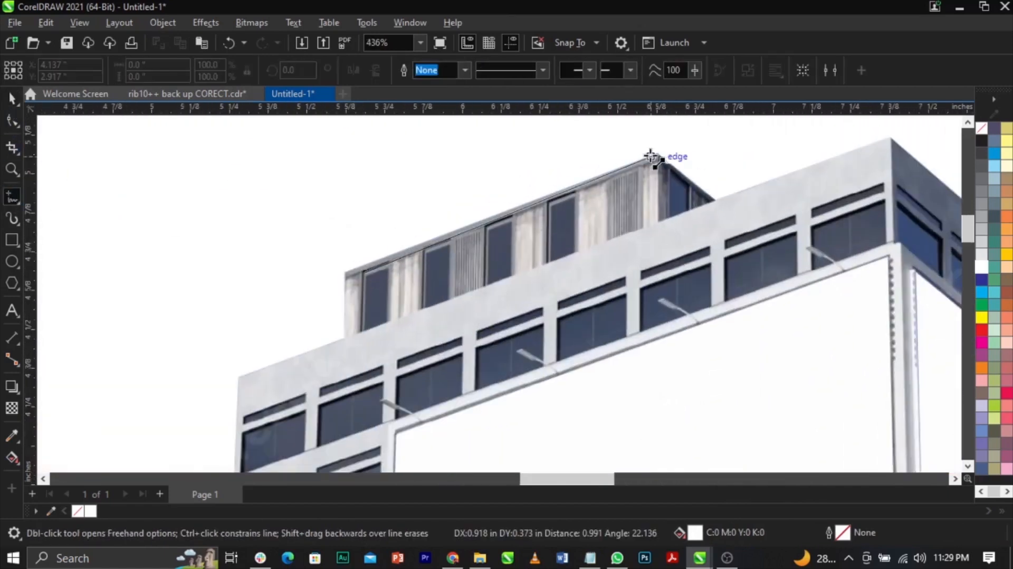
{"action": "left_click", "coordinate": [655, 161]}
{"action": "left_click", "coordinate": [654, 162]}
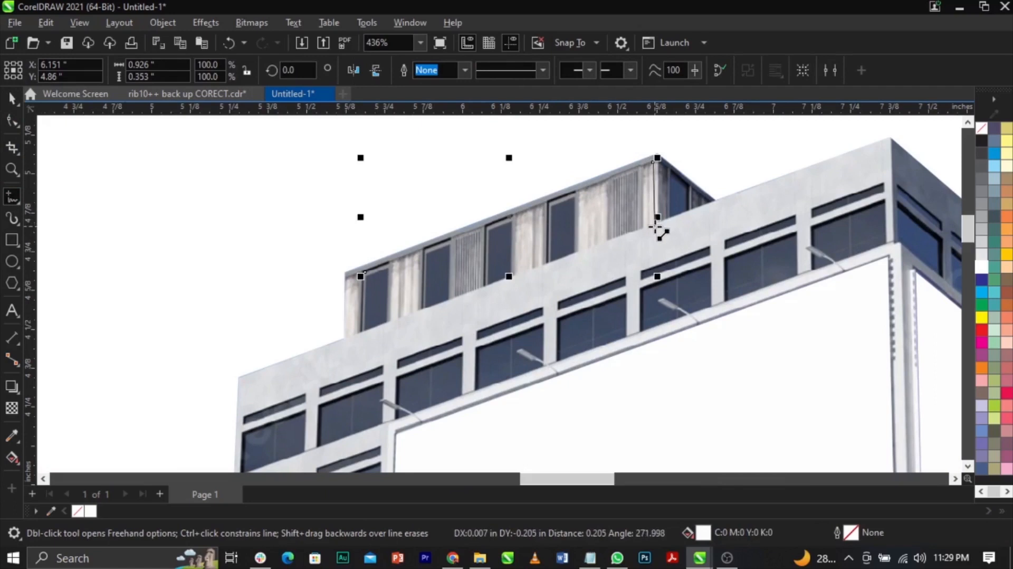
{"action": "left_click", "coordinate": [654, 223]}
{"action": "left_click", "coordinate": [654, 222]}
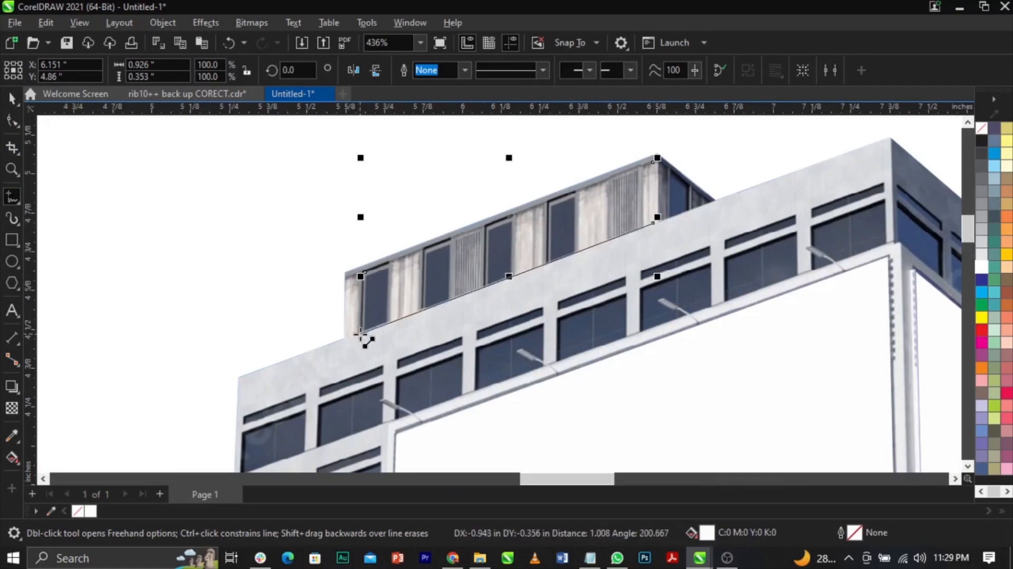
{"action": "double_click", "coordinate": [360, 334]}
{"action": "left_click", "coordinate": [364, 271]}
{"action": "key", "text": "space"}
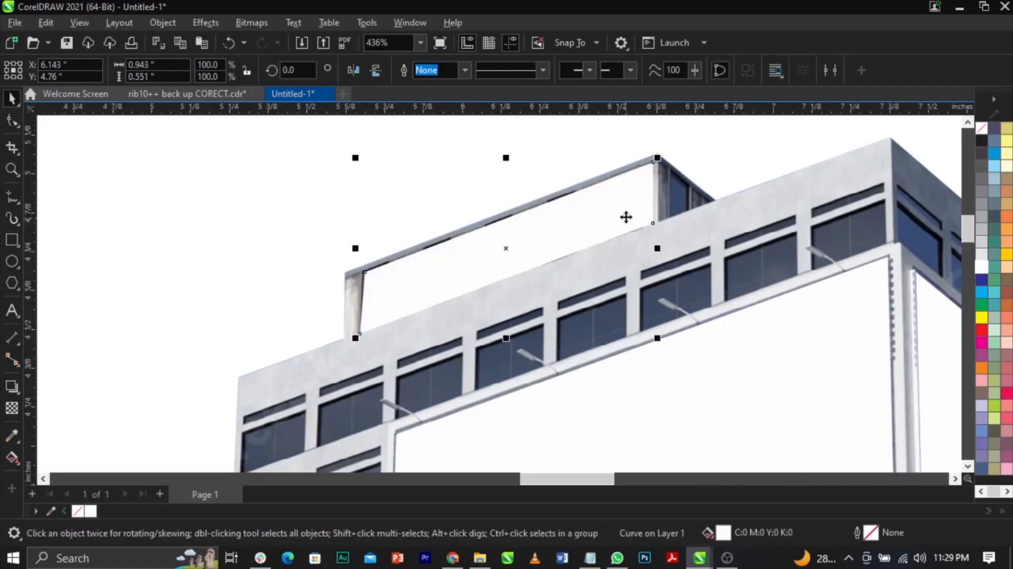
Move the corner nodes of the white rooftop shape so it fits inside the structure's outer frame.
{"action": "key", "text": "F10"}
{"action": "mouse_move", "coordinate": [654, 218]}
{"action": "left_mouse_down"}
{"action": "mouse_move", "coordinate": [615, 230]}
{"action": "mouse_move", "coordinate": [642, 225]}
{"action": "left_mouse_up"}
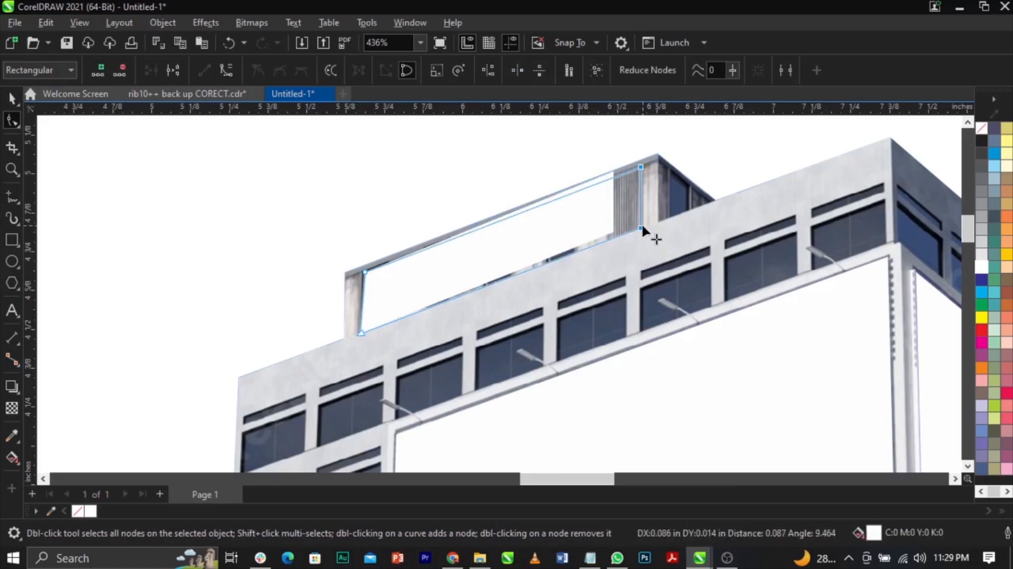
{"action": "scroll", "coordinate": [371, 279], "scroll_direction": "up", "scroll_amount": 6}
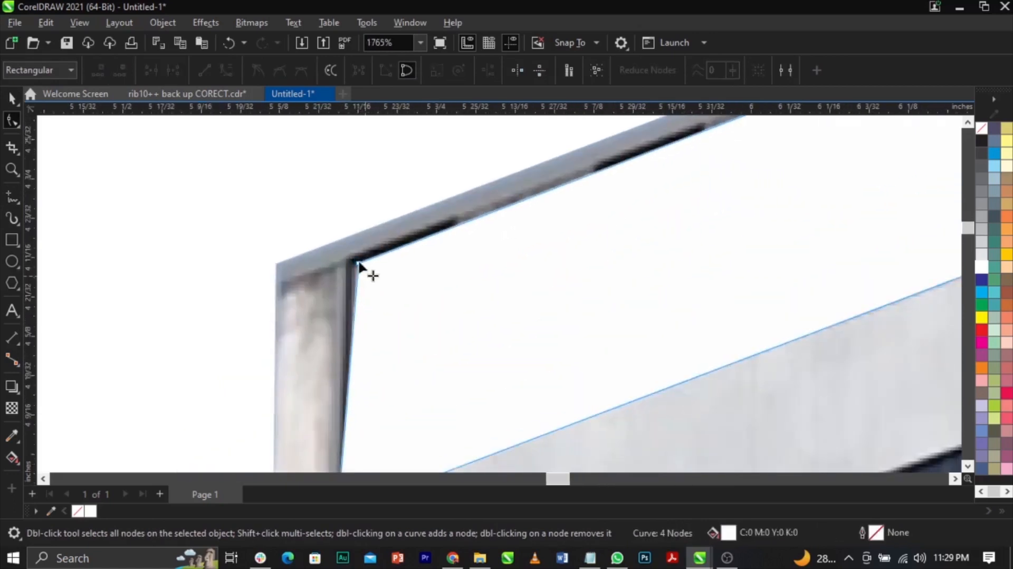
{"action": "left_click", "coordinate": [358, 268]}
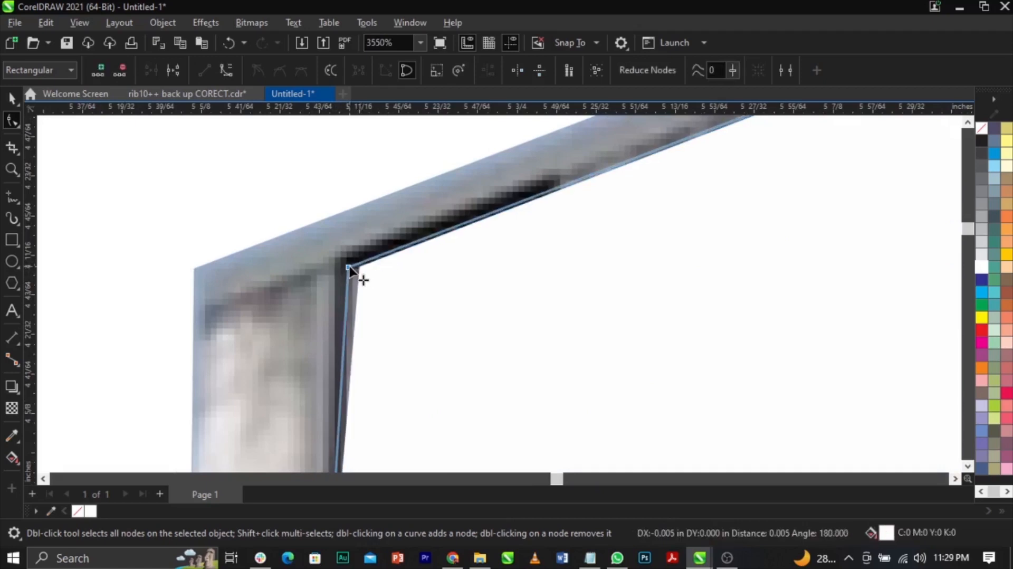
{"action": "scroll", "coordinate": [377, 248], "scroll_direction": "down", "scroll_amount": 2}
{"action": "scroll", "coordinate": [384, 246], "scroll_direction": "down", "scroll_amount": 5}
{"action": "key", "text": "space"}
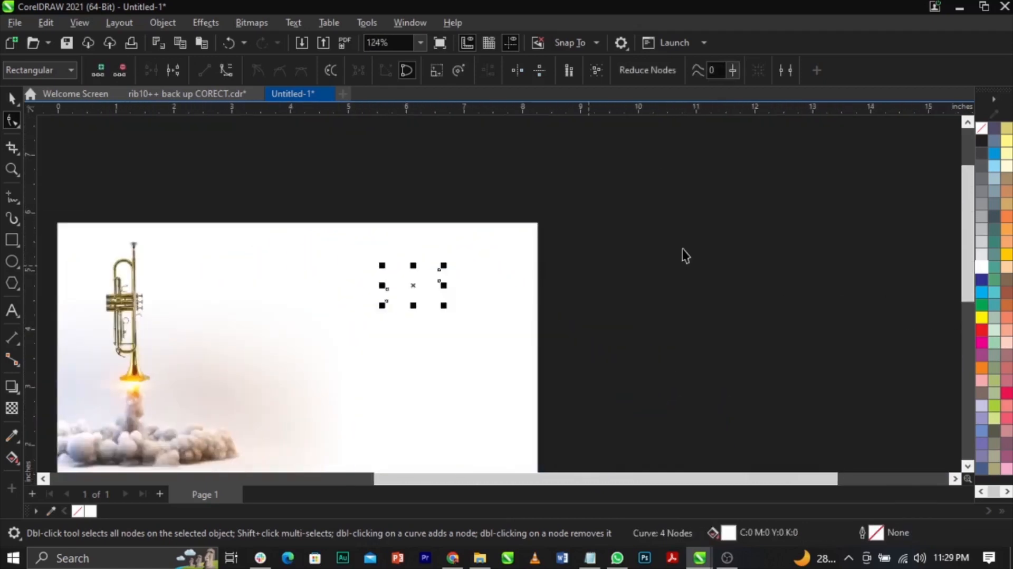
{"action": "left_click", "coordinate": [683, 253]}
{"action": "scroll", "coordinate": [616, 203], "scroll_direction": "down", "scroll_amount": 1}
{"action": "scroll", "coordinate": [443, 314], "scroll_direction": "up", "scroll_amount": 1}
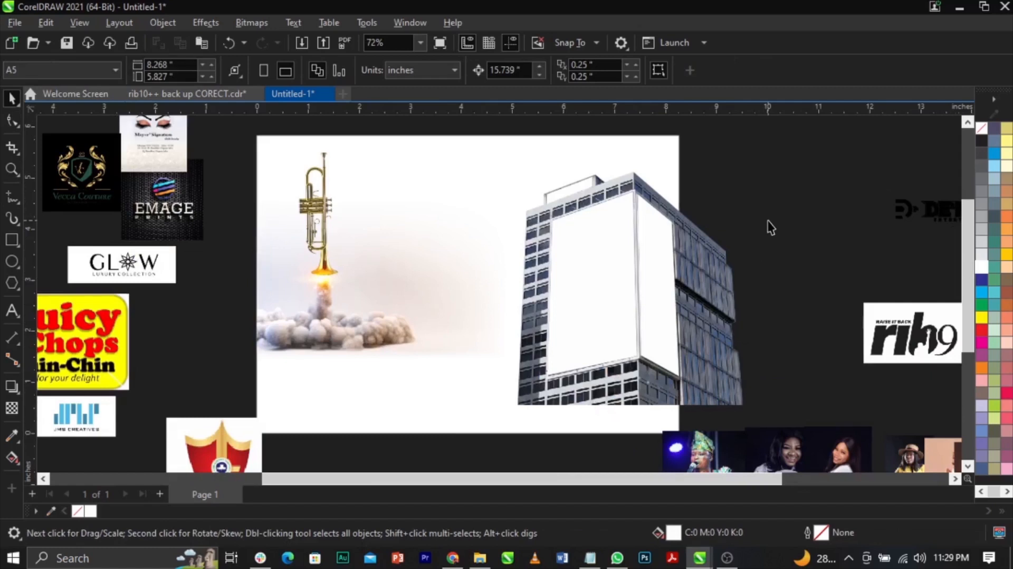
Spread apart the overlapping portrait photos of the performers below the page.
{"action": "scroll", "coordinate": [606, 222], "scroll_direction": "down", "scroll_amount": 3}
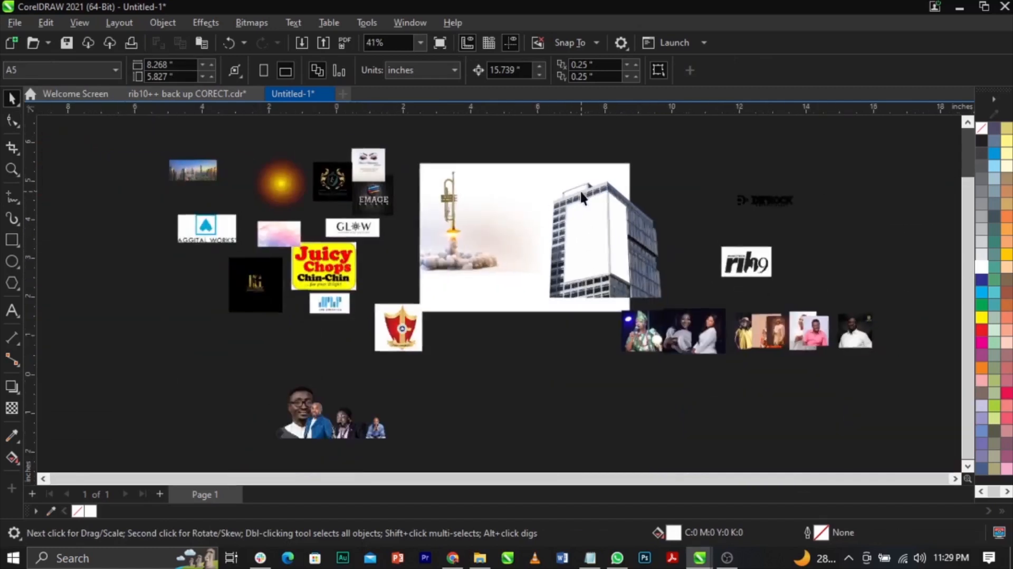
{"action": "scroll", "coordinate": [686, 338], "scroll_direction": "up", "scroll_amount": 2}
{"action": "scroll", "coordinate": [571, 340], "scroll_direction": "down", "scroll_amount": 2}
{"action": "left_click_drag", "start_coordinate": [572, 340], "coordinate": [552, 370]}
{"action": "left_click_drag", "start_coordinate": [636, 344], "coordinate": [649, 365]}
{"action": "left_click", "coordinate": [703, 345]}
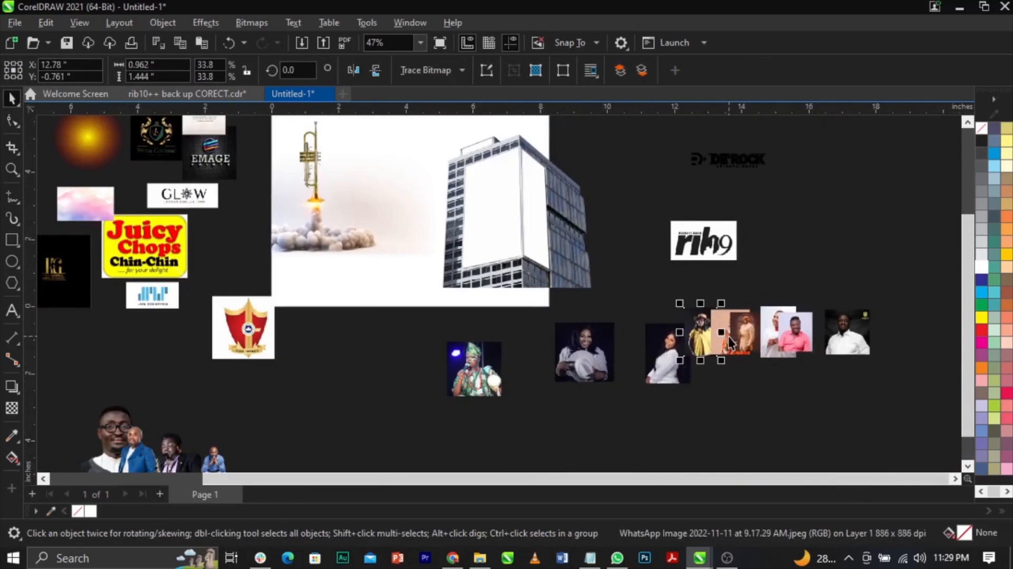
{"action": "left_click", "coordinate": [807, 334]}
{"action": "left_click", "coordinate": [770, 331]}
{"action": "left_click", "coordinate": [742, 295]}
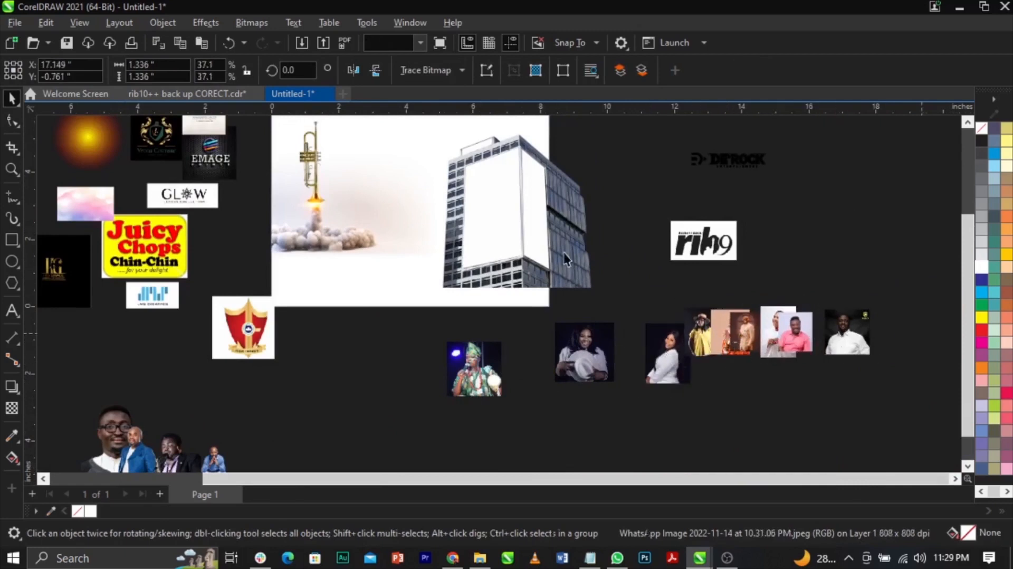
Examine the blank billboard panels on the building and the portrait photos below the page.
{"action": "scroll", "coordinate": [476, 188], "scroll_direction": "up", "scroll_amount": 2}
{"action": "scroll", "coordinate": [500, 141], "scroll_direction": "down", "scroll_amount": 2}
{"action": "scroll", "coordinate": [483, 165], "scroll_direction": "up", "scroll_amount": 1}
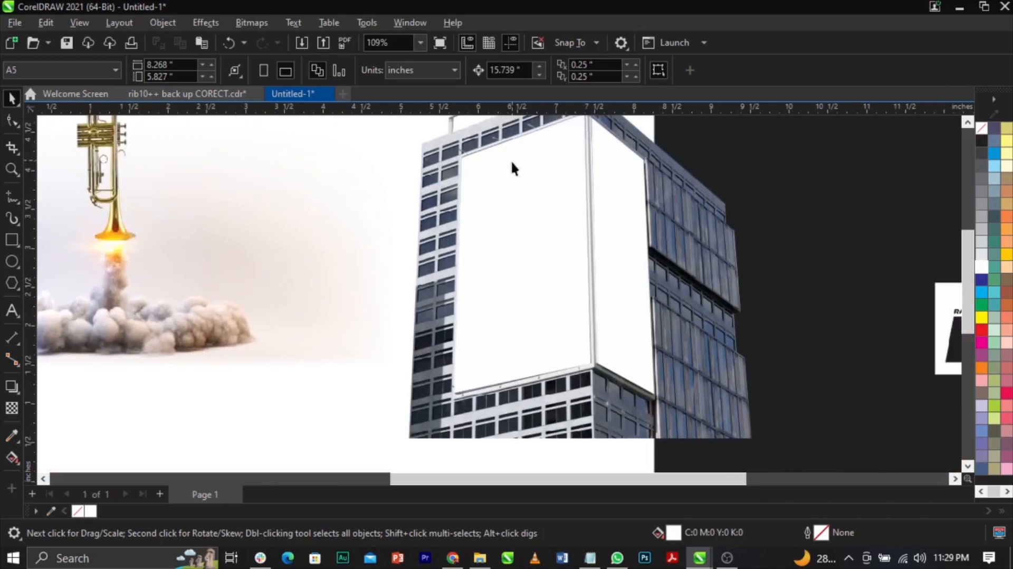
{"action": "scroll", "coordinate": [493, 213], "scroll_direction": "down", "scroll_amount": 2}
{"action": "key", "text": "z"}
{"action": "left_click_drag", "start_coordinate": [651, 238], "coordinate": [853, 288]}
{"action": "key", "text": "space"}
{"action": "left_click_drag", "start_coordinate": [510, 303], "coordinate": [518, 280]}
{"action": "left_click", "coordinate": [756, 275]}
{"action": "scroll", "coordinate": [759, 276], "scroll_direction": "down", "scroll_amount": 4}
Try a reduced copy of the front billboard panel, about 0.52 × 1.07 inches with a 40% grey hairline outline, and delete it.
{"action": "key", "text": "z"}
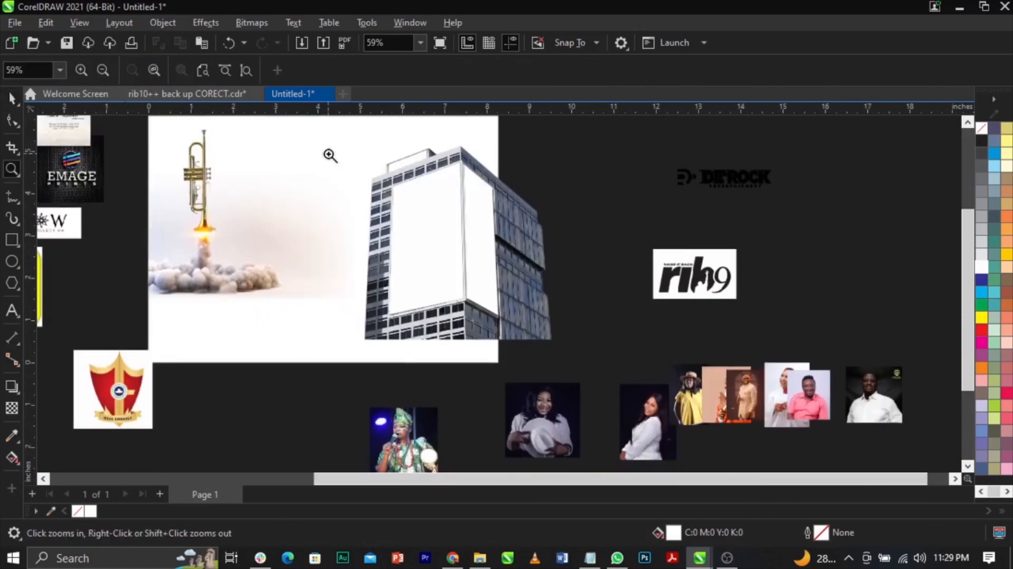
{"action": "left_click_drag", "start_coordinate": [532, 315], "coordinate": [532, 315]}
{"action": "key", "text": "space"}
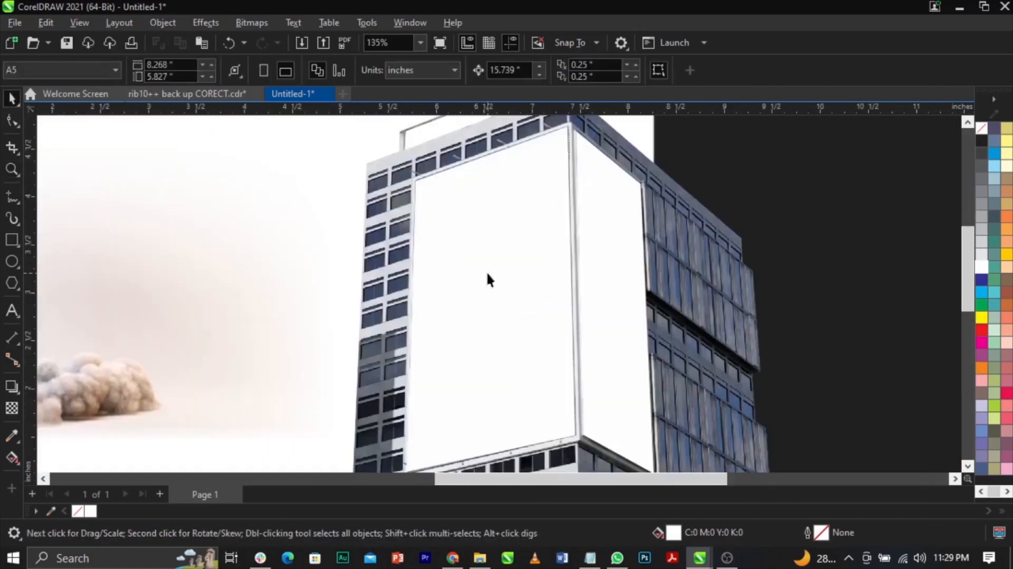
{"action": "left_click", "coordinate": [487, 274]}
{"action": "scroll", "coordinate": [487, 211], "scroll_direction": "down", "scroll_amount": 1}
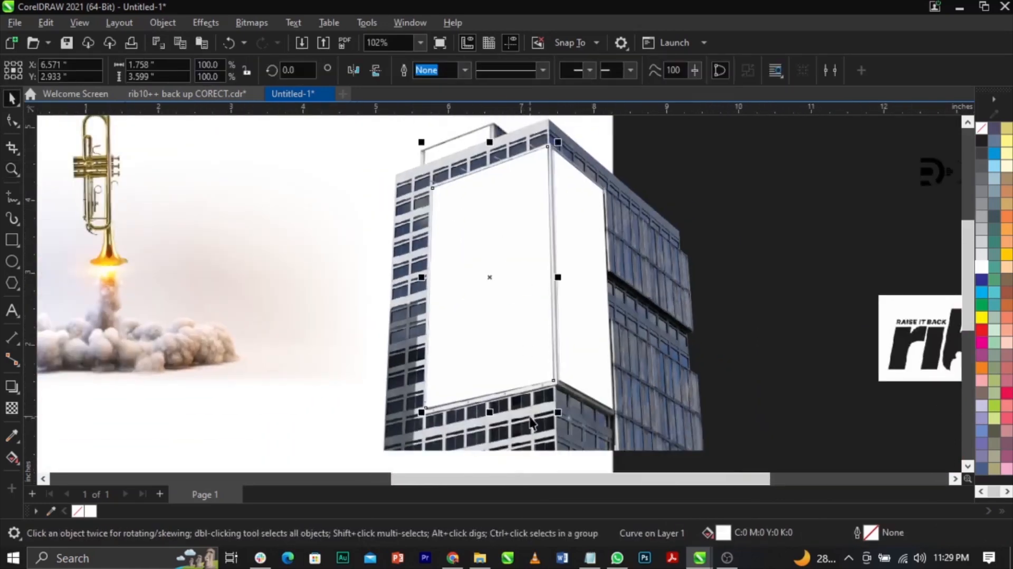
{"action": "left_click_drag", "start_coordinate": [557, 411], "coordinate": [464, 226]}
{"action": "scroll", "coordinate": [449, 186], "scroll_direction": "up", "scroll_amount": 2}
{"action": "left_click_drag", "start_coordinate": [449, 186], "coordinate": [467, 267]}
{"action": "right_click", "coordinate": [979, 218]}
{"action": "left_click", "coordinate": [972, 224]}
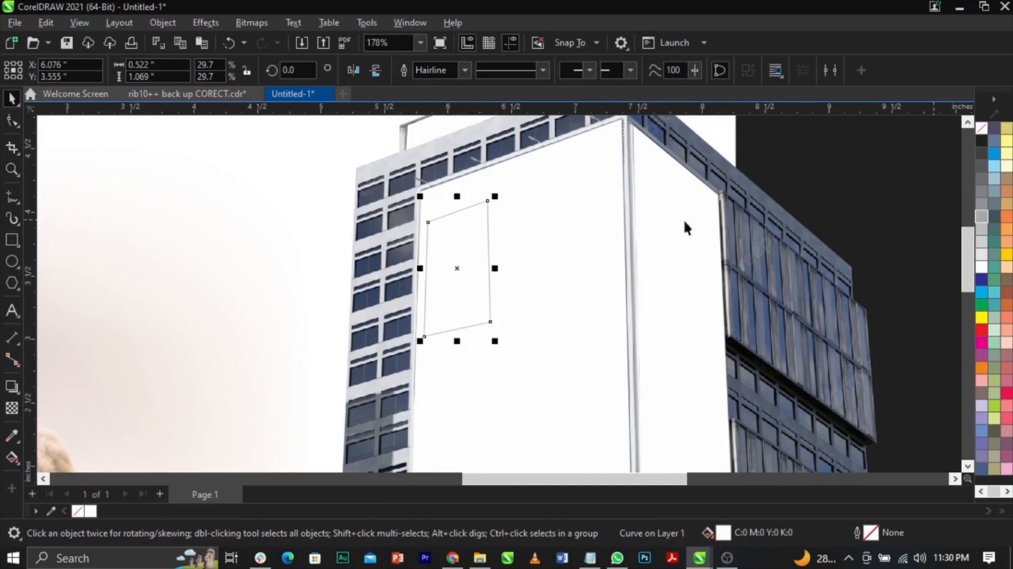
{"action": "scroll", "coordinate": [475, 217], "scroll_direction": "up", "scroll_amount": 1}
{"action": "scroll", "coordinate": [480, 237], "scroll_direction": "down", "scroll_amount": 1}
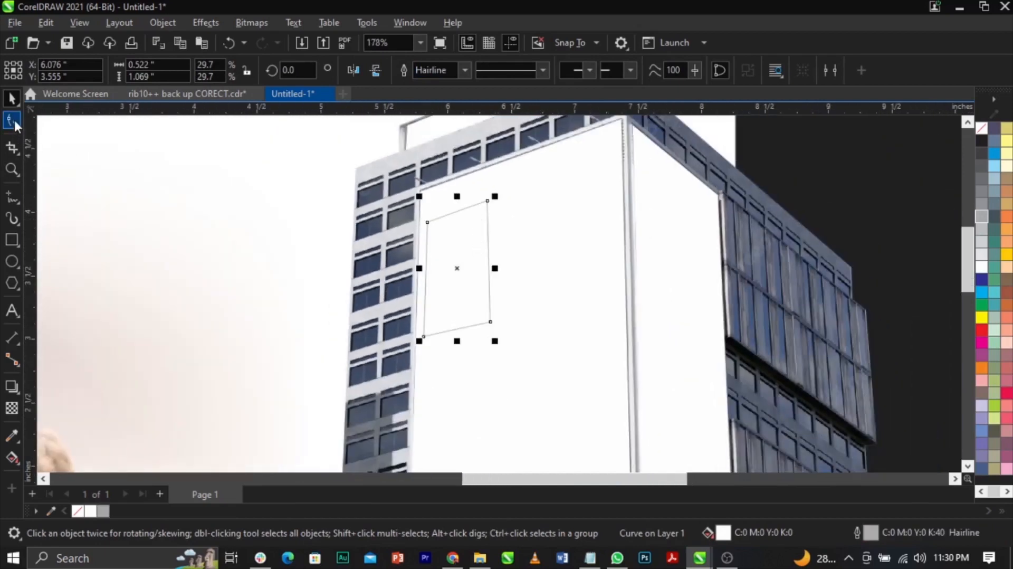
{"action": "scroll", "coordinate": [445, 288], "scroll_direction": "up", "scroll_amount": 1}
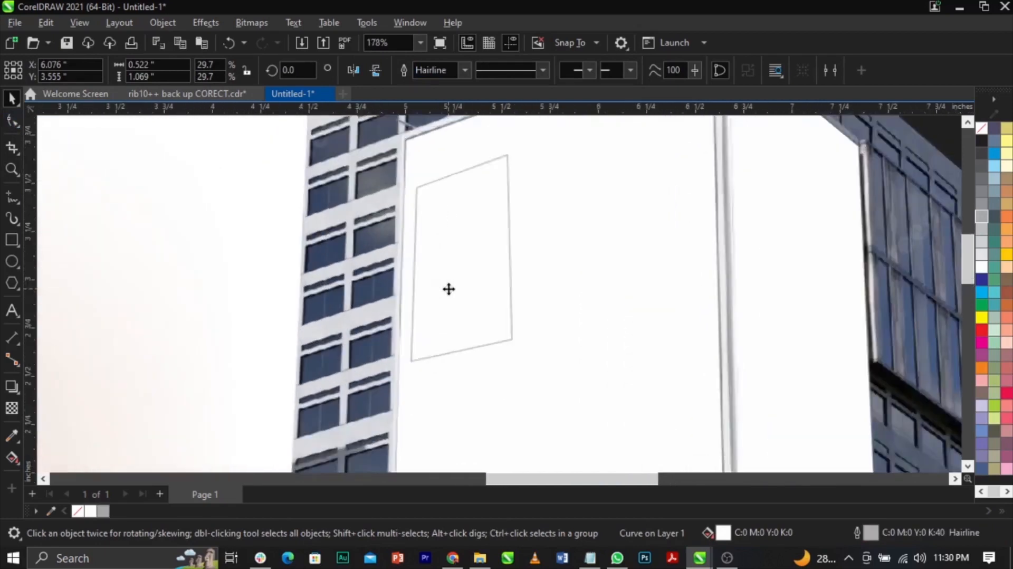
{"action": "key", "text": "Delete"}
Draw a rectangle of about 0.51 × 0.74 inches in the upper outer corner of the front billboard panel.
{"action": "left_click", "coordinate": [11, 240]}
{"action": "scroll", "coordinate": [459, 295], "scroll_direction": "down", "scroll_amount": 2}
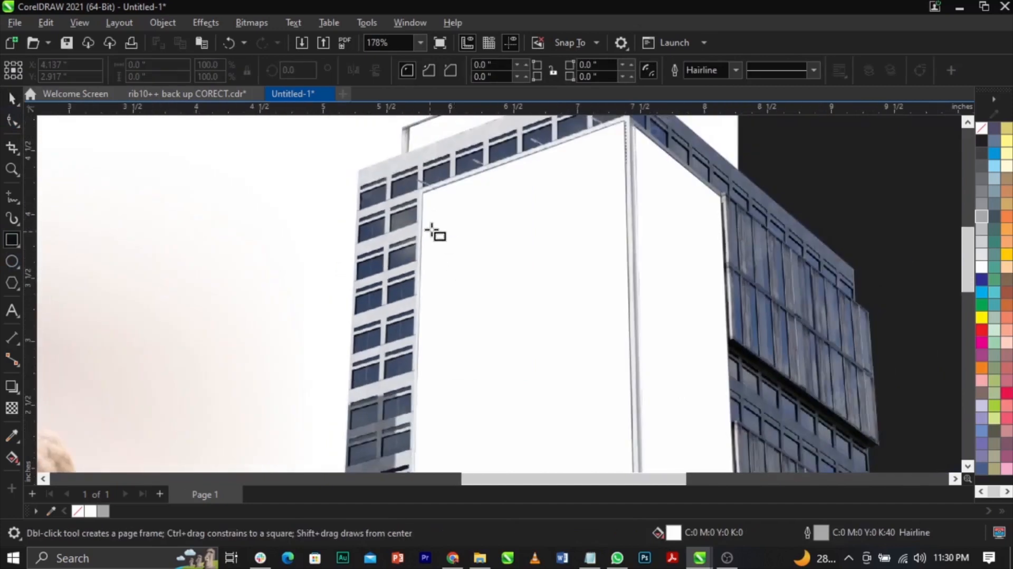
{"action": "left_click_drag", "start_coordinate": [428, 207], "coordinate": [491, 300]}
{"action": "key", "text": "space"}
{"action": "scroll", "coordinate": [470, 233], "scroll_direction": "up", "scroll_amount": 2}
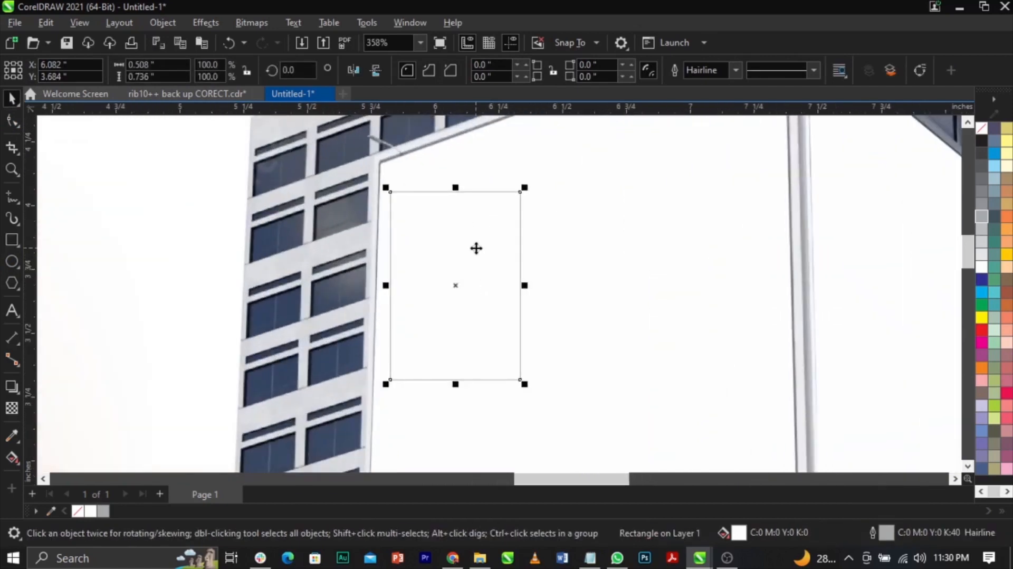
Skew the rectangle vertically to match the slope of the front billboard's top edge, aligning it against that edge.
{"action": "left_click", "coordinate": [474, 246]}
{"action": "left_click_drag", "start_coordinate": [526, 285], "coordinate": [529, 251]}
{"action": "scroll", "coordinate": [529, 251], "scroll_direction": "down", "scroll_amount": 2}
{"action": "scroll", "coordinate": [502, 263], "scroll_direction": "up", "scroll_amount": 5}
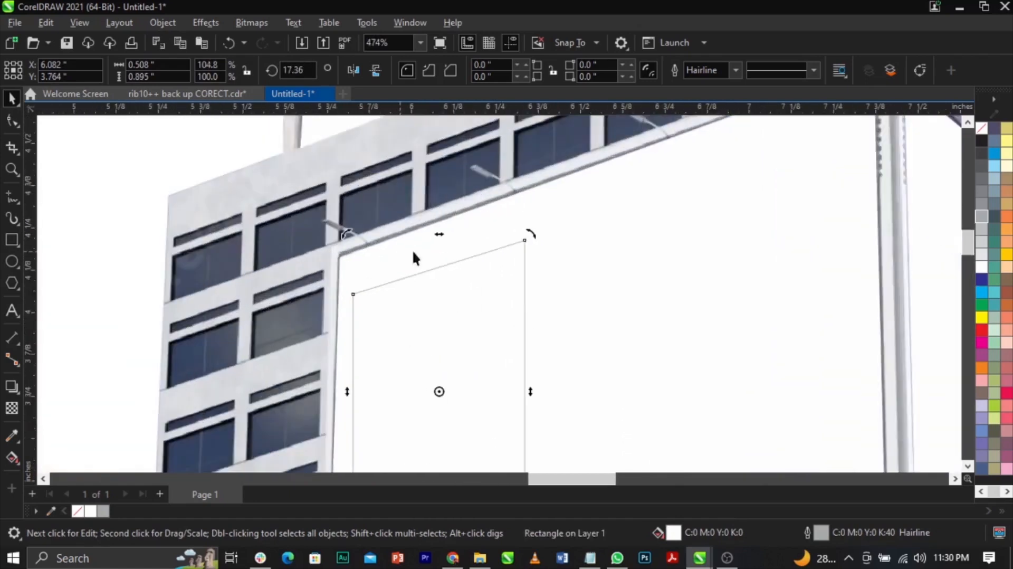
{"action": "left_click_drag", "start_coordinate": [463, 287], "coordinate": [441, 228]}
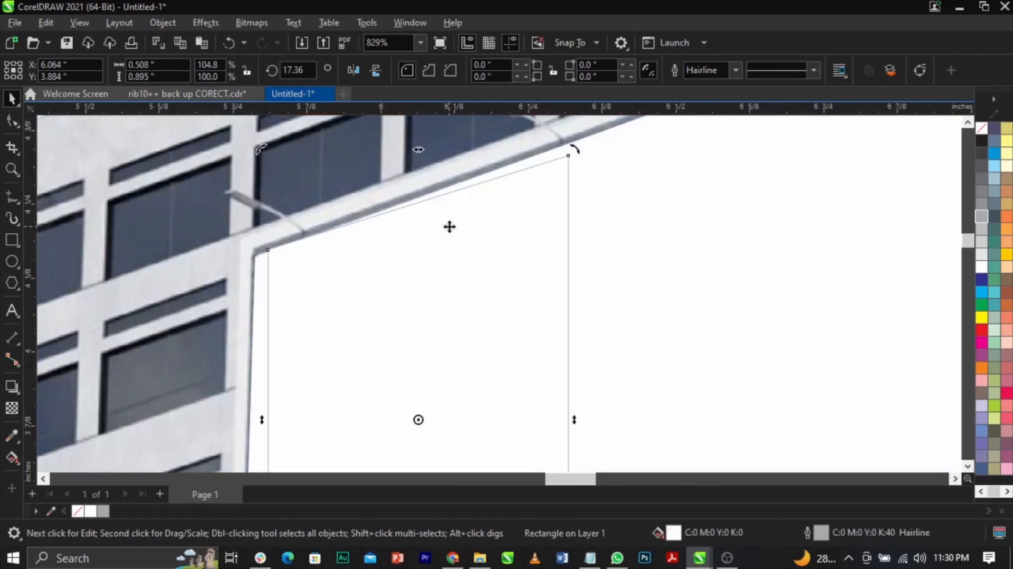
{"action": "scroll", "coordinate": [449, 227], "scroll_direction": "down", "scroll_amount": 2}
{"action": "left_click_drag", "start_coordinate": [547, 376], "coordinate": [546, 363]}
{"action": "scroll", "coordinate": [481, 195], "scroll_direction": "down", "scroll_amount": 2}
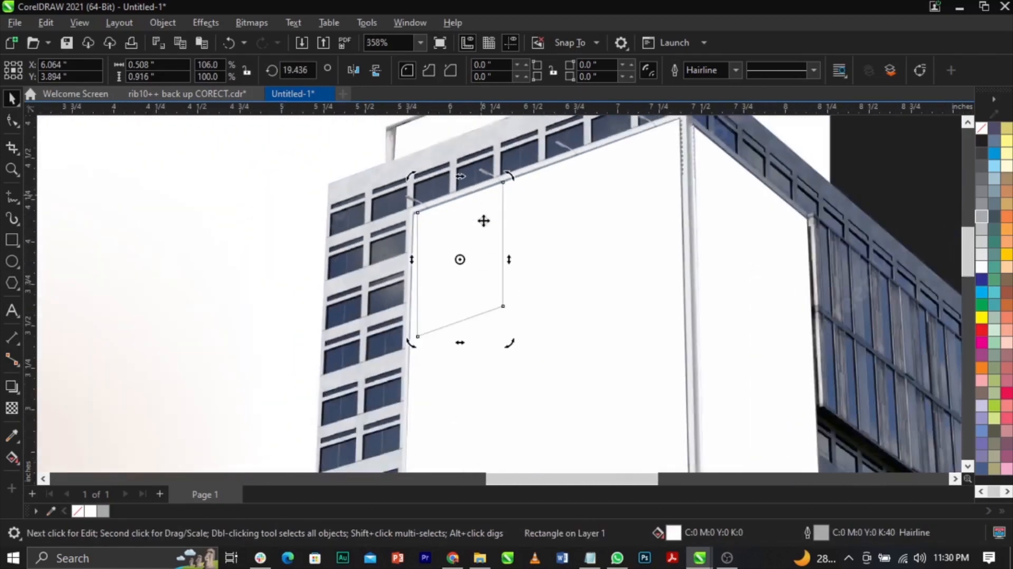
Skew the rectangle slightly sideways to about 0.54 inches wide and position it lower, close to the front billboard's outer edge.
{"action": "left_click_drag", "start_coordinate": [481, 237], "coordinate": [479, 262]}
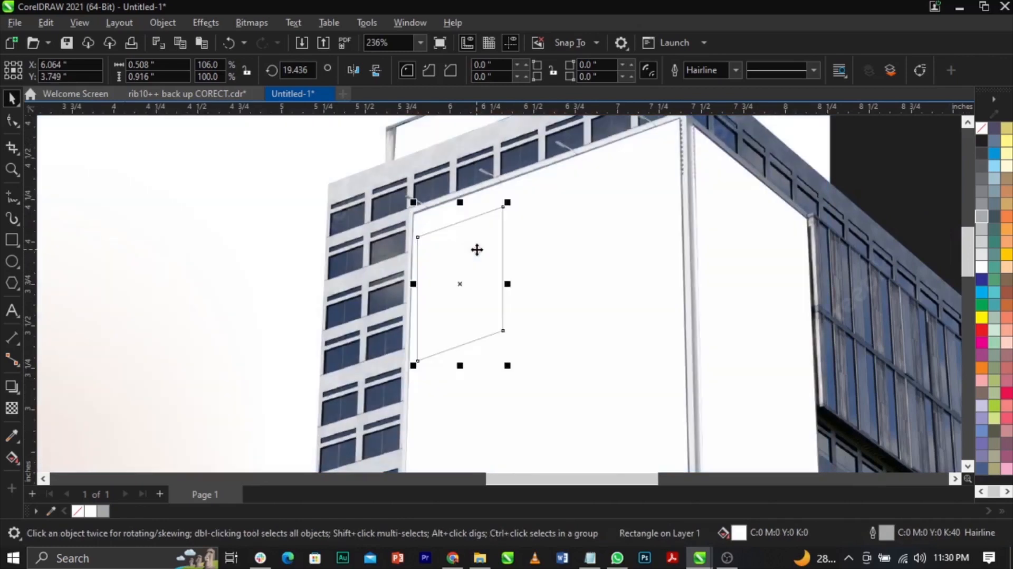
{"action": "scroll", "coordinate": [450, 313], "scroll_direction": "up", "scroll_amount": 4}
{"action": "scroll", "coordinate": [464, 311], "scroll_direction": "down", "scroll_amount": 2}
{"action": "left_click", "coordinate": [491, 235]}
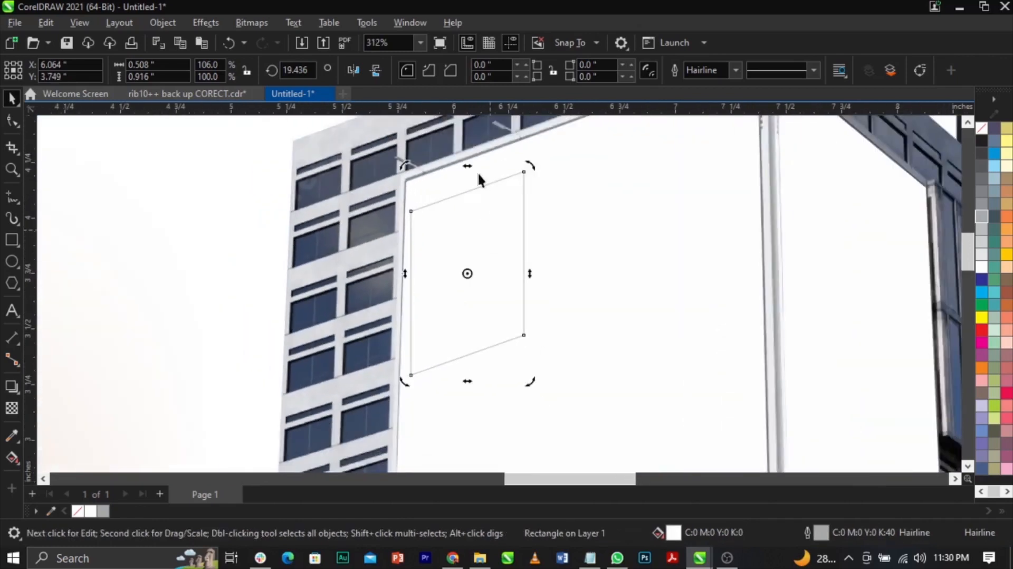
{"action": "scroll", "coordinate": [479, 177], "scroll_direction": "up", "scroll_amount": 3}
{"action": "left_click_drag", "start_coordinate": [463, 166], "coordinate": [474, 166]}
{"action": "scroll", "coordinate": [384, 203], "scroll_direction": "up", "scroll_amount": 2}
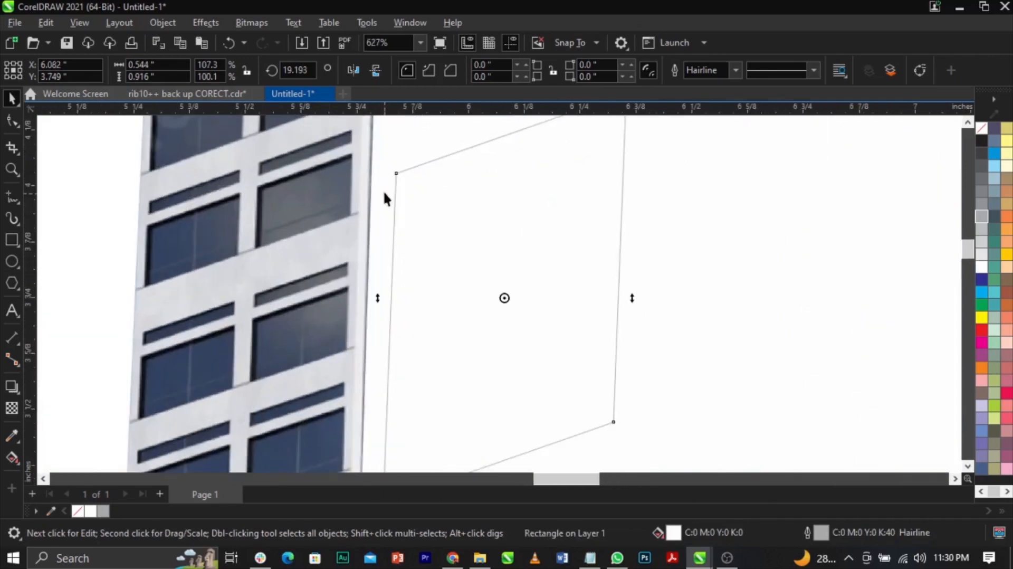
{"action": "scroll", "coordinate": [369, 313], "scroll_direction": "down", "scroll_amount": 1}
{"action": "left_click_drag", "start_coordinate": [419, 209], "coordinate": [426, 265]}
Place a copy of the skewed frame beside the first one, following the slope of the front billboard's top edge.
{"action": "scroll", "coordinate": [416, 216], "scroll_direction": "down", "scroll_amount": 9}
{"action": "scroll", "coordinate": [459, 232], "scroll_direction": "up", "scroll_amount": 7}
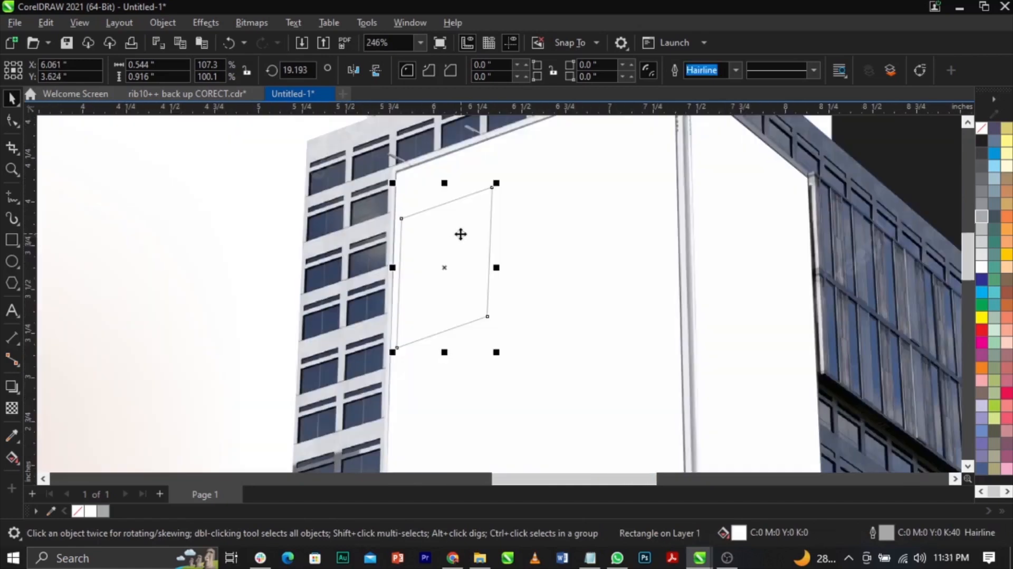
{"action": "left_click_drag", "start_coordinate": [453, 228], "coordinate": [565, 227]}
{"action": "scroll", "coordinate": [407, 291], "scroll_direction": "down", "scroll_amount": 5}
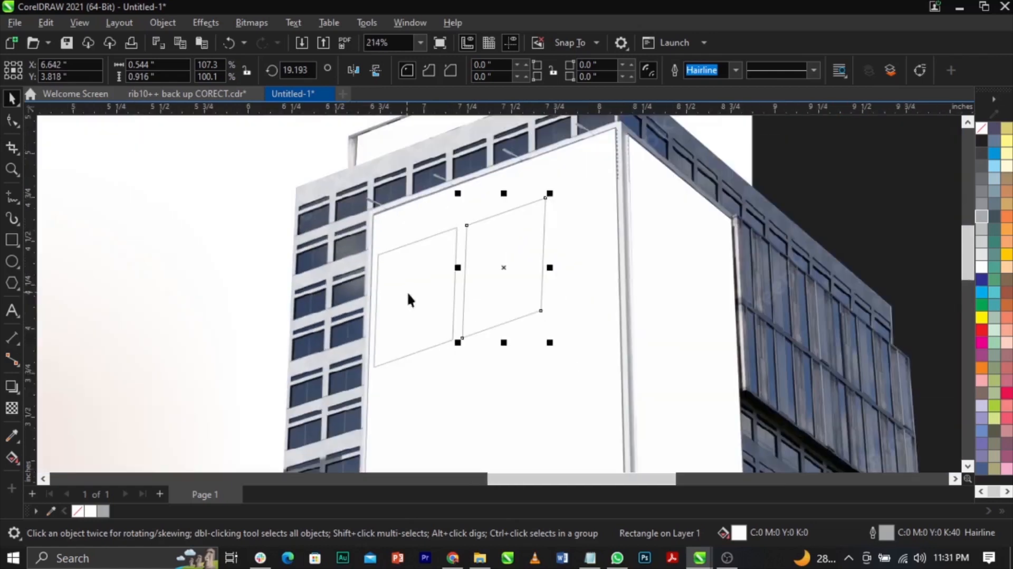
Add a third copy of the frame along the row and scale all three to about 0.50 × 0.84 inches each, fitting the front panel's width.
{"action": "key", "text": "ctrl+r"}
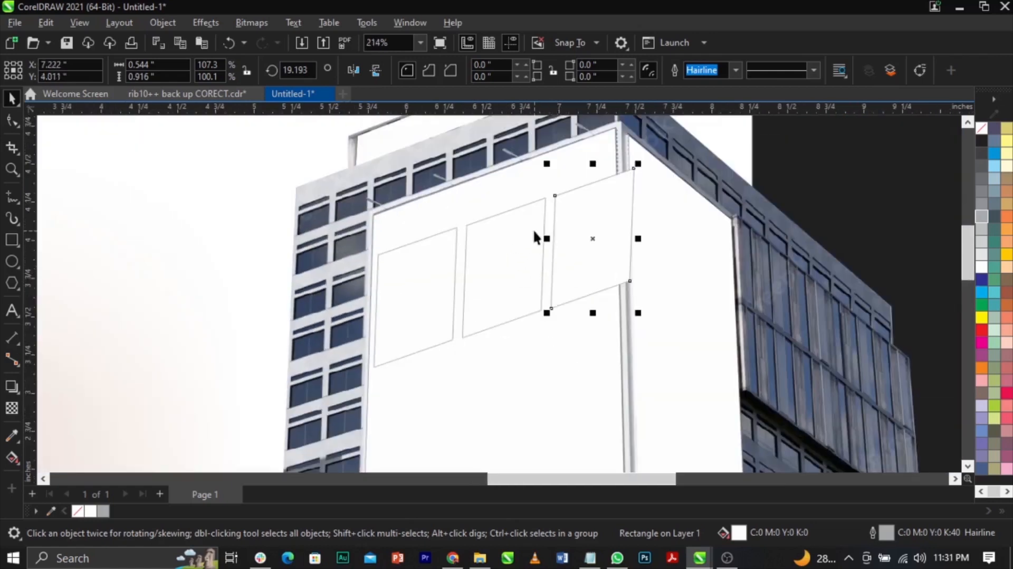
{"action": "scroll", "coordinate": [551, 215], "scroll_direction": "up", "scroll_amount": 1}
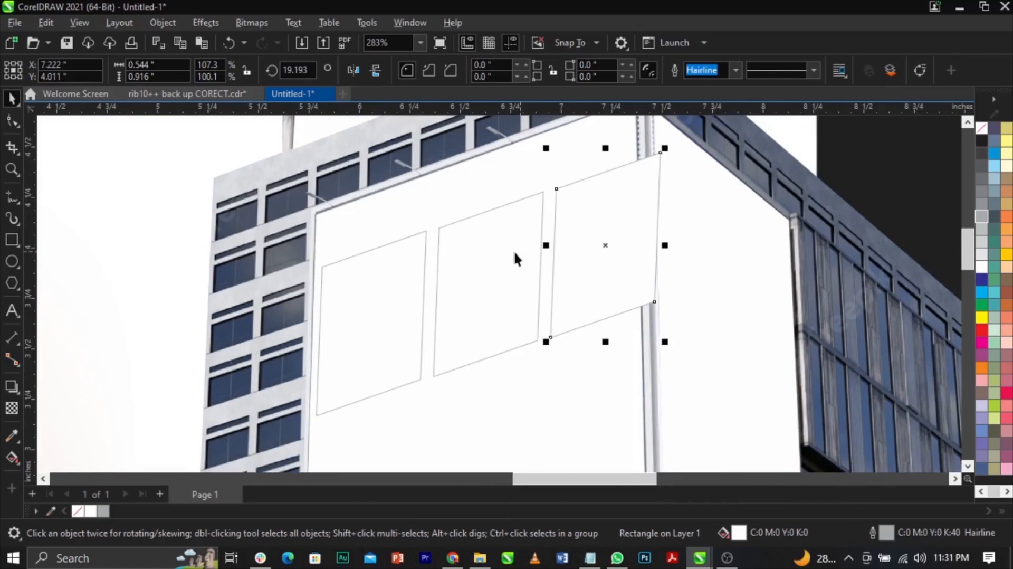
{"action": "left_click", "coordinate": [359, 289], "text": "shift"}
{"action": "left_click_drag", "start_coordinate": [662, 151], "coordinate": [655, 178]}
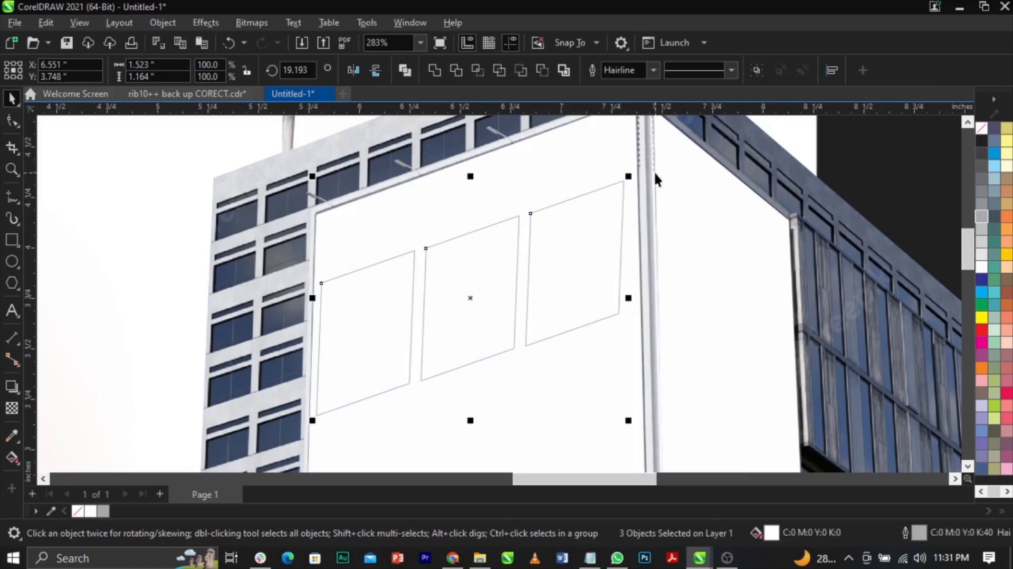
{"action": "scroll", "coordinate": [654, 171], "scroll_direction": "up", "scroll_amount": 2}
{"action": "left_click_drag", "start_coordinate": [605, 184], "coordinate": [613, 173]}
{"action": "scroll", "coordinate": [672, 211], "scroll_direction": "down", "scroll_amount": 2}
Convert the third frame to curves and move its lower corner node sideways to run parallel with the front panel's edge at the building corner.
{"action": "left_click", "coordinate": [609, 276]}
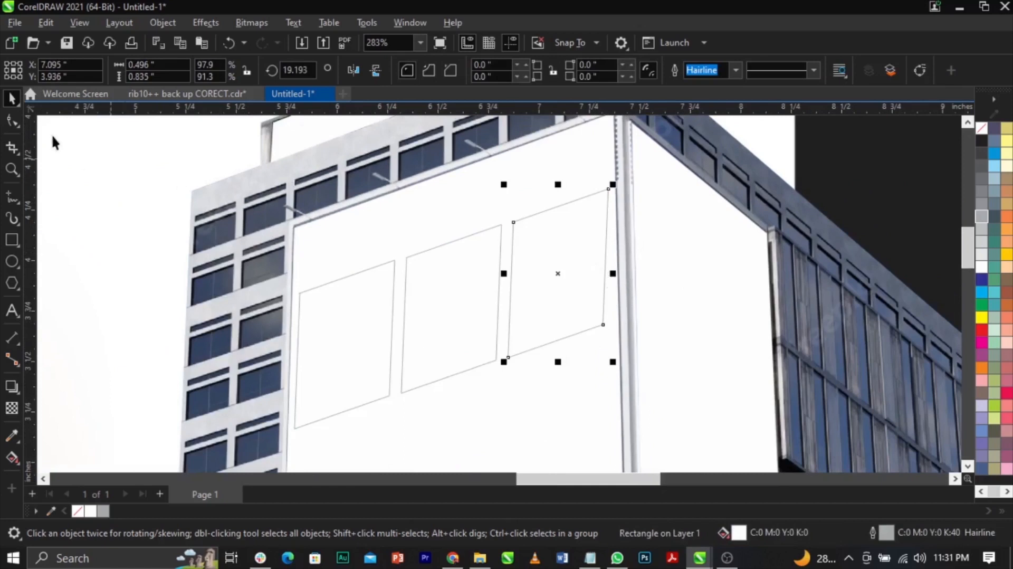
{"action": "left_click", "coordinate": [13, 123]}
{"action": "scroll", "coordinate": [617, 281], "scroll_direction": "up", "scroll_amount": 1}
{"action": "key", "text": "ctrl+q"}
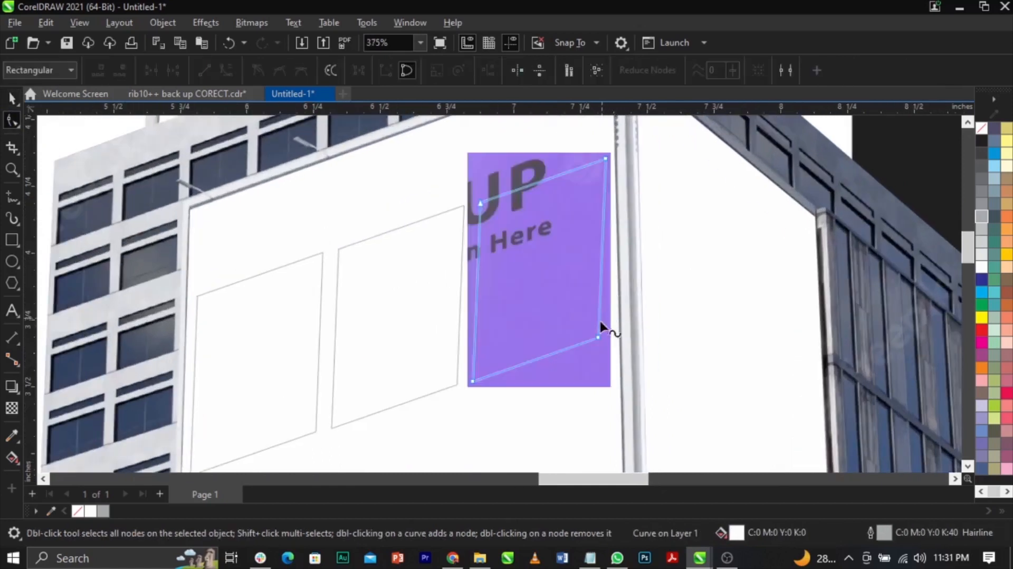
{"action": "scroll", "coordinate": [600, 327], "scroll_direction": "up", "scroll_amount": 2}
{"action": "left_click_drag", "start_coordinate": [597, 345], "coordinate": [612, 337]}
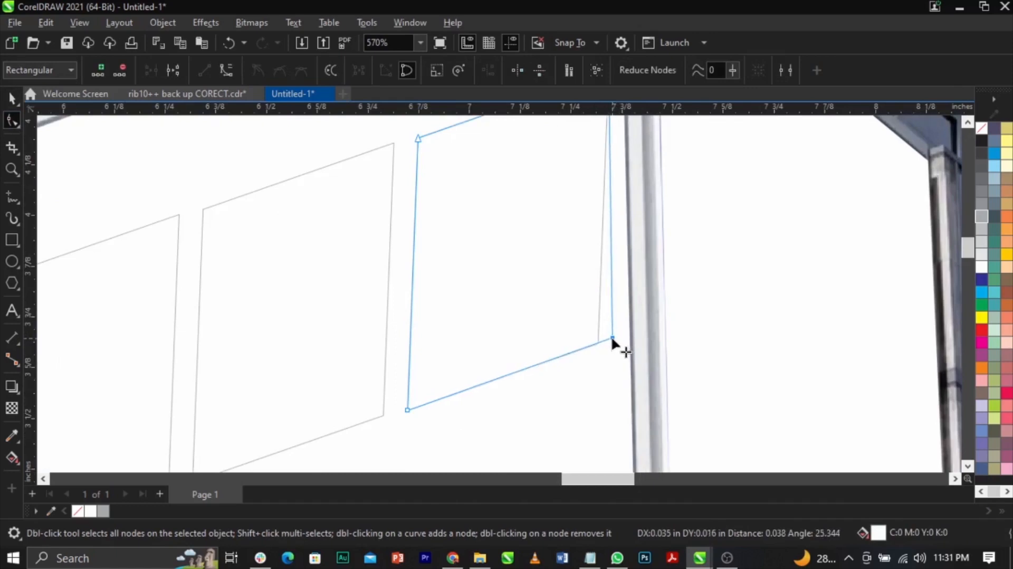
{"action": "scroll", "coordinate": [612, 337], "scroll_direction": "down", "scroll_amount": 2}
{"action": "scroll", "coordinate": [619, 178], "scroll_direction": "down", "scroll_amount": 2}
{"action": "key", "text": "space"}
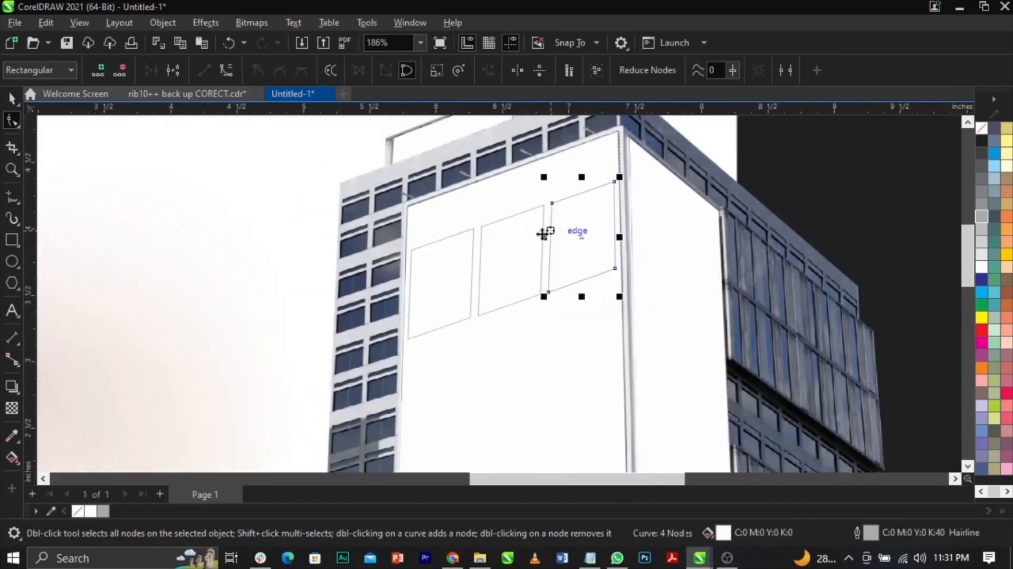
Duplicate the row of three frames downward twice, forming a three-by-three grid on the front panel.
{"action": "left_click", "coordinate": [504, 252], "text": "shift"}
{"action": "left_click", "coordinate": [456, 268], "text": "shift"}
{"action": "scroll", "coordinate": [399, 216], "scroll_direction": "up", "scroll_amount": 1}
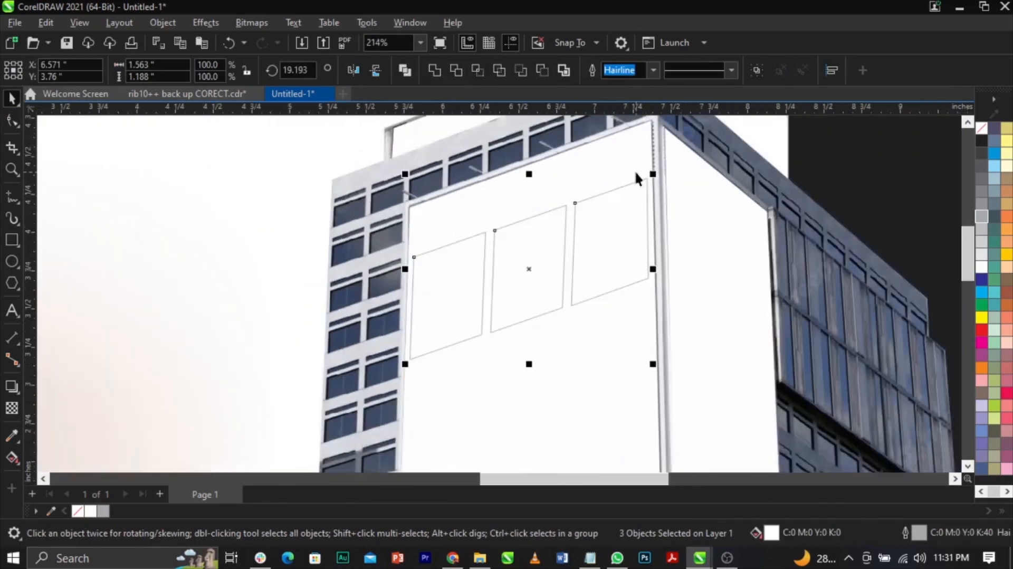
{"action": "scroll", "coordinate": [568, 198], "scroll_direction": "down", "scroll_amount": 2}
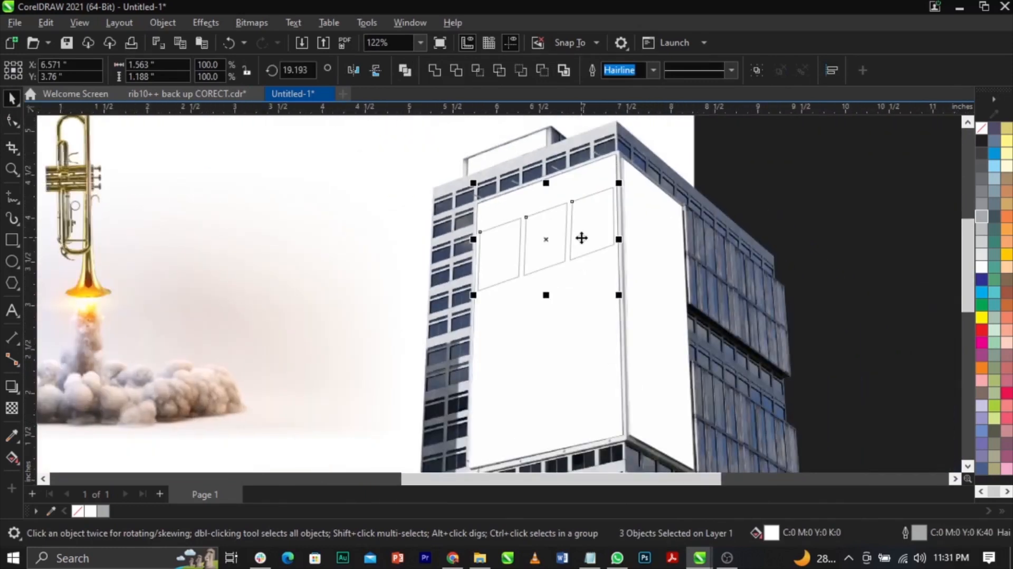
{"action": "left_click_drag", "start_coordinate": [581, 231], "coordinate": [584, 306]}
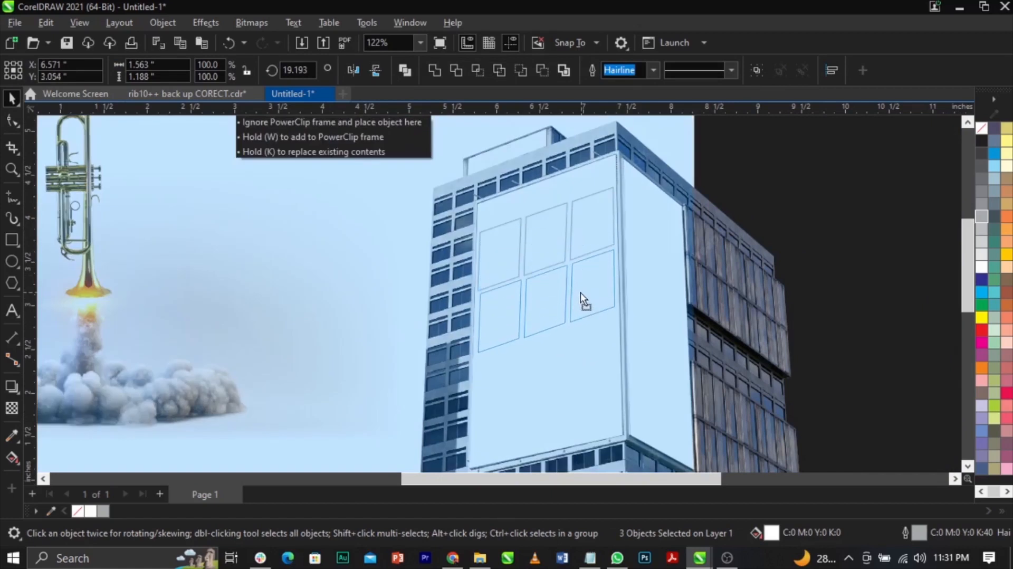
{"action": "left_click_drag", "start_coordinate": [581, 292], "coordinate": [581, 292]}
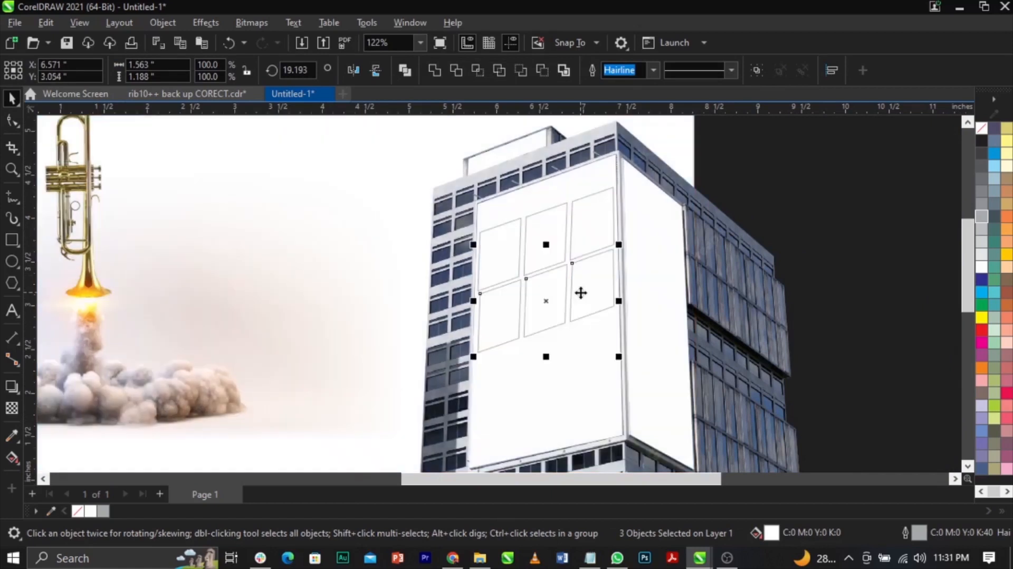
{"action": "key", "text": "ctrl+r"}
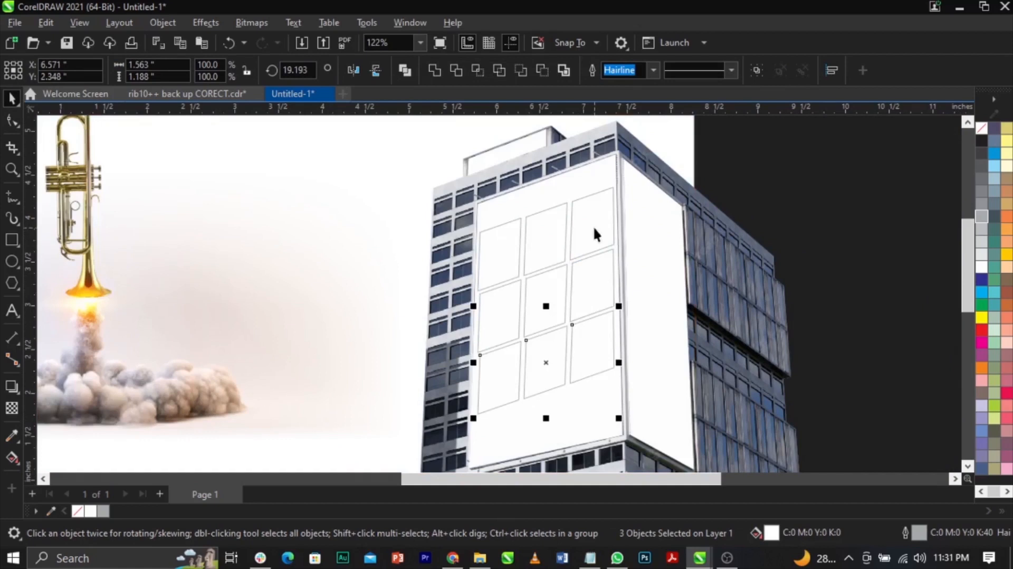
Nudge the middle row's first frame slightly toward the panel's outer edge so it continues the slant of the frame above.
{"action": "scroll", "coordinate": [586, 253], "scroll_direction": "up", "scroll_amount": 3}
{"action": "scroll", "coordinate": [421, 236], "scroll_direction": "down", "scroll_amount": 3}
{"action": "left_click", "coordinate": [380, 268]}
{"action": "left_click", "coordinate": [370, 236], "text": "shift"}
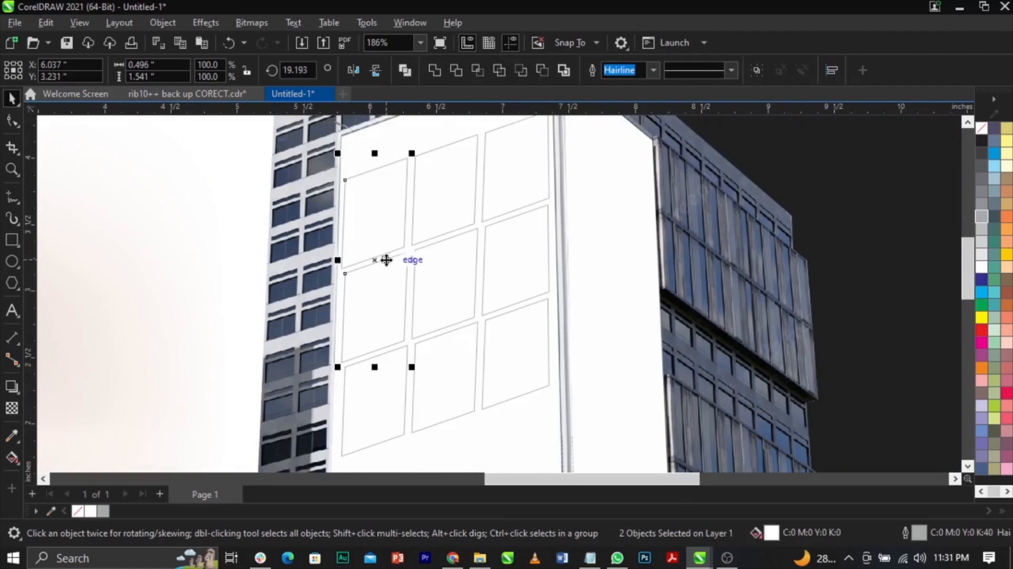
{"action": "left_click", "coordinate": [422, 269]}
{"action": "left_click", "coordinate": [358, 277]}
{"action": "left_click", "coordinate": [369, 223], "text": "shift"}
{"action": "scroll", "coordinate": [334, 277], "scroll_direction": "up", "scroll_amount": 2}
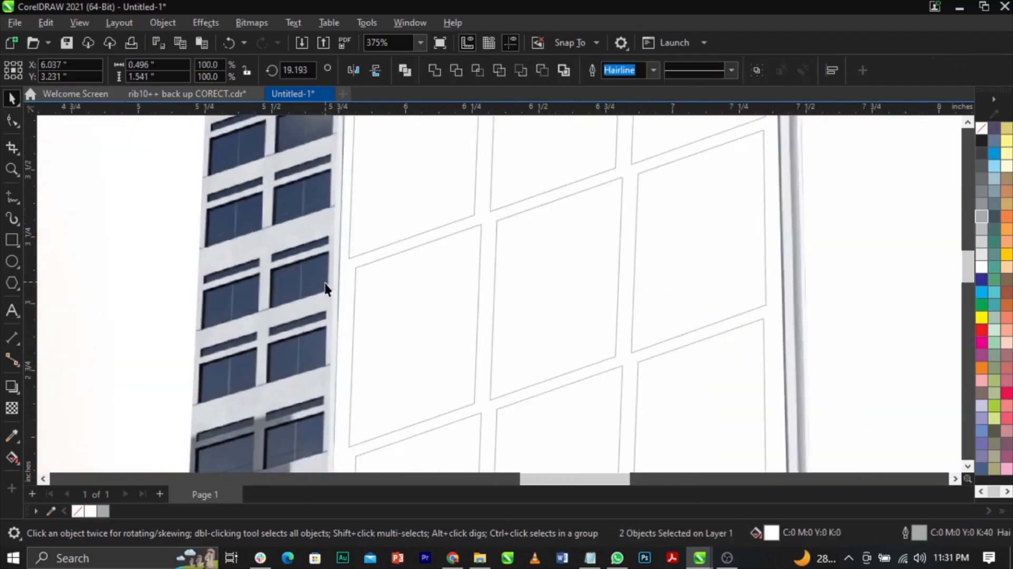
{"action": "scroll", "coordinate": [324, 283], "scroll_direction": "up", "scroll_amount": 3}
{"action": "left_click", "coordinate": [384, 273]}
{"action": "left_click_drag", "start_coordinate": [378, 272], "coordinate": [373, 274]}
Shift the middle row's second and third frames slightly outward so they follow the slant of their columns.
{"action": "scroll", "coordinate": [593, 206], "scroll_direction": "down", "scroll_amount": 1}
{"action": "left_click_drag", "start_coordinate": [632, 219], "coordinate": [615, 224]}
{"action": "scroll", "coordinate": [522, 216], "scroll_direction": "up", "scroll_amount": 5}
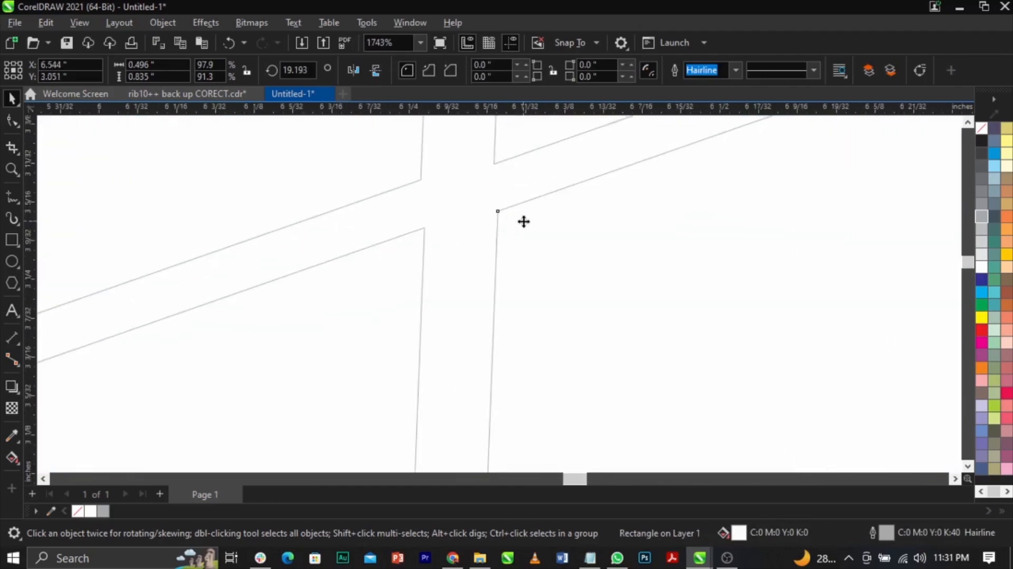
{"action": "left_click", "coordinate": [523, 222]}
{"action": "scroll", "coordinate": [423, 237], "scroll_direction": "down", "scroll_amount": 8}
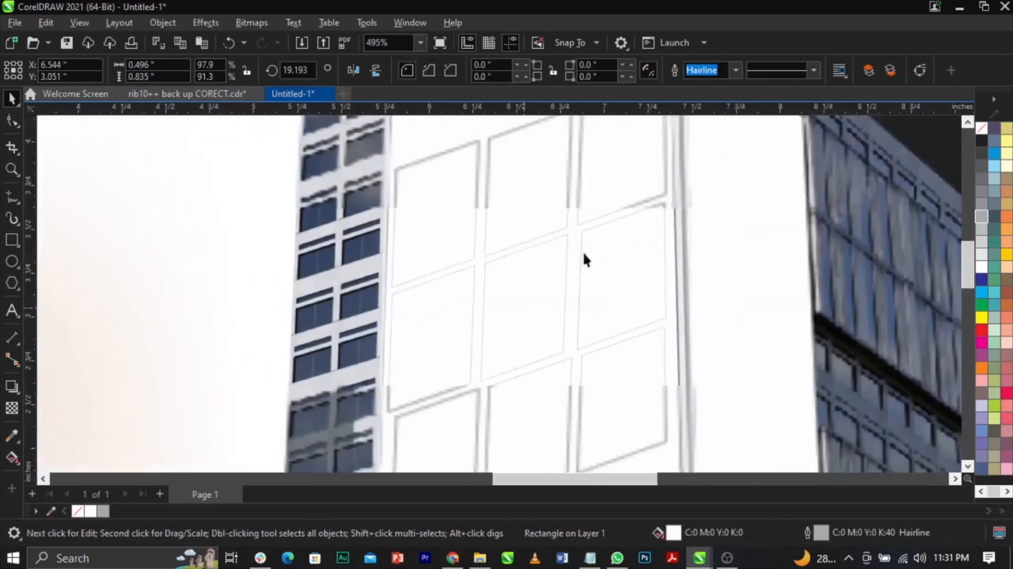
{"action": "scroll", "coordinate": [636, 202], "scroll_direction": "up", "scroll_amount": 2}
{"action": "scroll", "coordinate": [637, 197], "scroll_direction": "up", "scroll_amount": 1}
{"action": "left_click", "coordinate": [488, 308]}
{"action": "scroll", "coordinate": [488, 306], "scroll_direction": "up", "scroll_amount": 5}
{"action": "left_click_drag", "start_coordinate": [499, 319], "coordinate": [473, 317]}
{"action": "scroll", "coordinate": [473, 223], "scroll_direction": "down", "scroll_amount": 10}
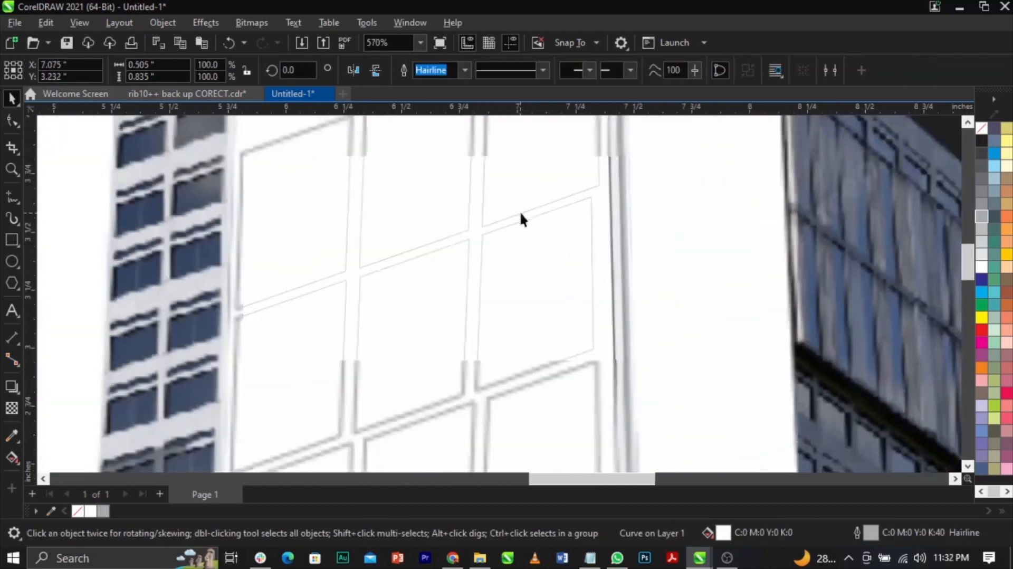
Shift the bottom row's frames toward the panel's outer edge to line up with the slanted columns above.
{"action": "scroll", "coordinate": [589, 255], "scroll_direction": "down", "scroll_amount": 3}
{"action": "scroll", "coordinate": [461, 352], "scroll_direction": "up", "scroll_amount": 8}
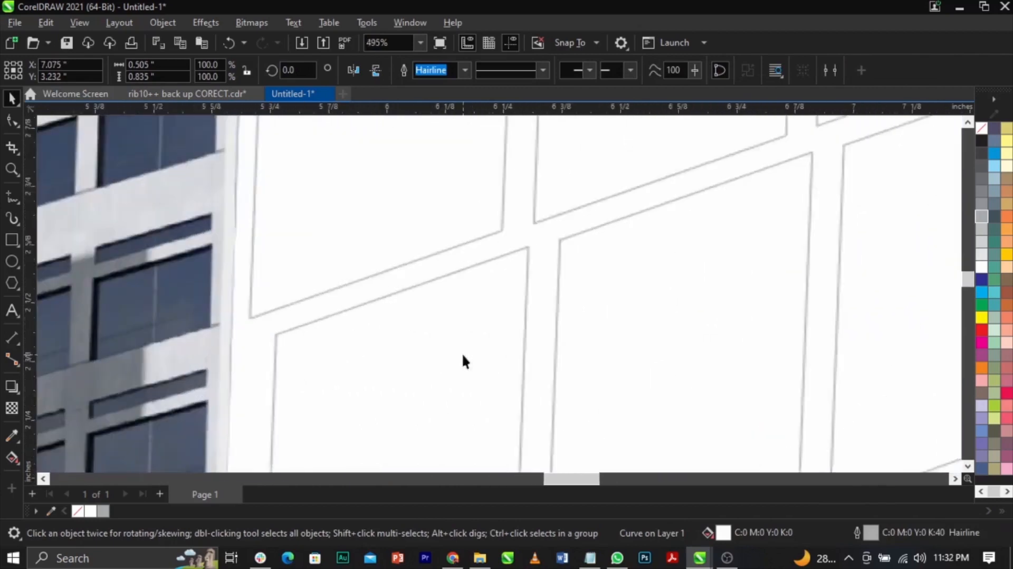
{"action": "left_click_drag", "start_coordinate": [407, 357], "coordinate": [337, 349]}
{"action": "scroll", "coordinate": [385, 334], "scroll_direction": "down", "scroll_amount": 3}
{"action": "scroll", "coordinate": [612, 251], "scroll_direction": "up", "scroll_amount": 5}
{"action": "scroll", "coordinate": [448, 310], "scroll_direction": "down", "scroll_amount": 2}
{"action": "scroll", "coordinate": [346, 337], "scroll_direction": "down", "scroll_amount": 2}
{"action": "scroll", "coordinate": [573, 218], "scroll_direction": "up", "scroll_amount": 3}
{"action": "left_click_drag", "start_coordinate": [571, 399], "coordinate": [507, 401]}
{"action": "scroll", "coordinate": [523, 255], "scroll_direction": "down", "scroll_amount": 5}
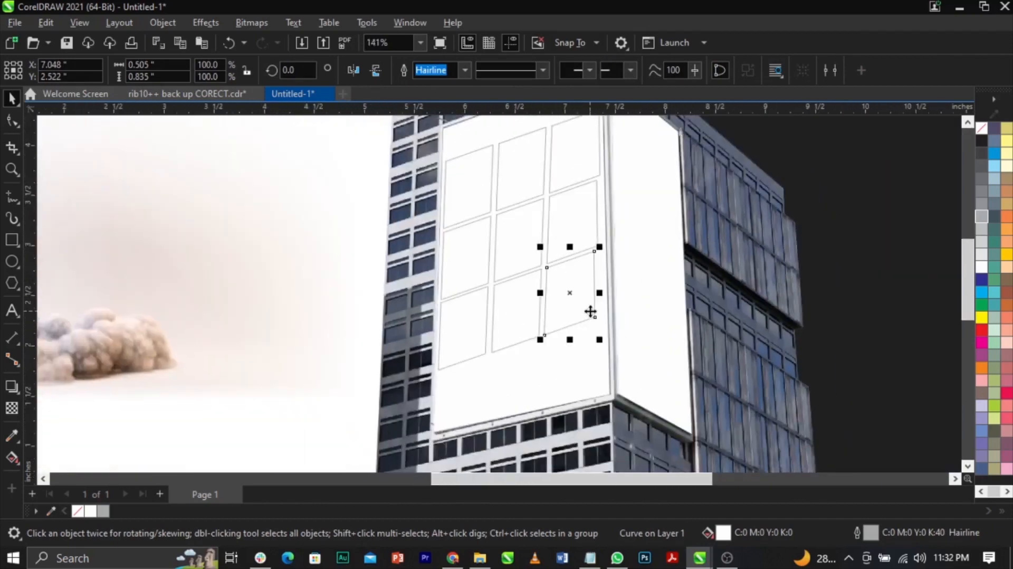
{"action": "left_click", "coordinate": [576, 221], "text": "shift"}
{"action": "left_click", "coordinate": [513, 169], "text": "shift"}
{"action": "left_click", "coordinate": [465, 172], "text": "shift"}
{"action": "left_click", "coordinate": [457, 251], "text": "shift"}
{"action": "left_click", "coordinate": [462, 329], "text": "shift"}
{"action": "left_click", "coordinate": [498, 318], "text": "shift"}
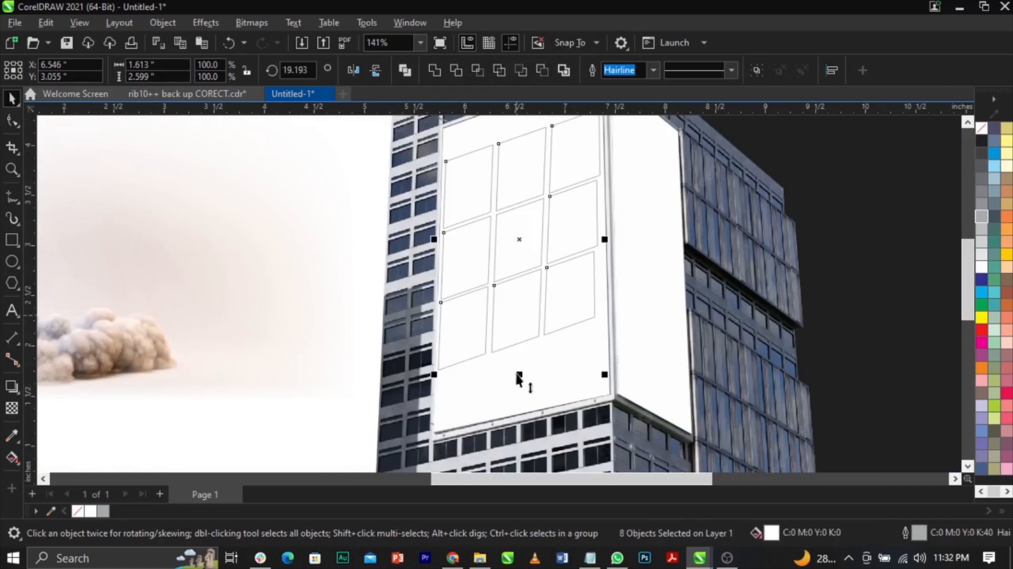
{"action": "left_click_drag", "start_coordinate": [518, 376], "coordinate": [517, 424]}
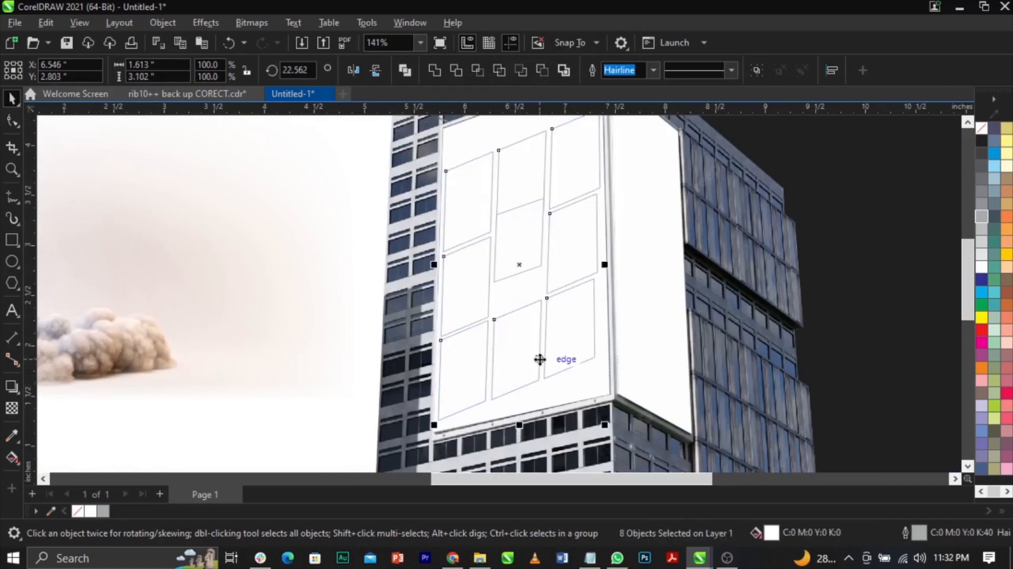
{"action": "left_click", "coordinate": [628, 312]}
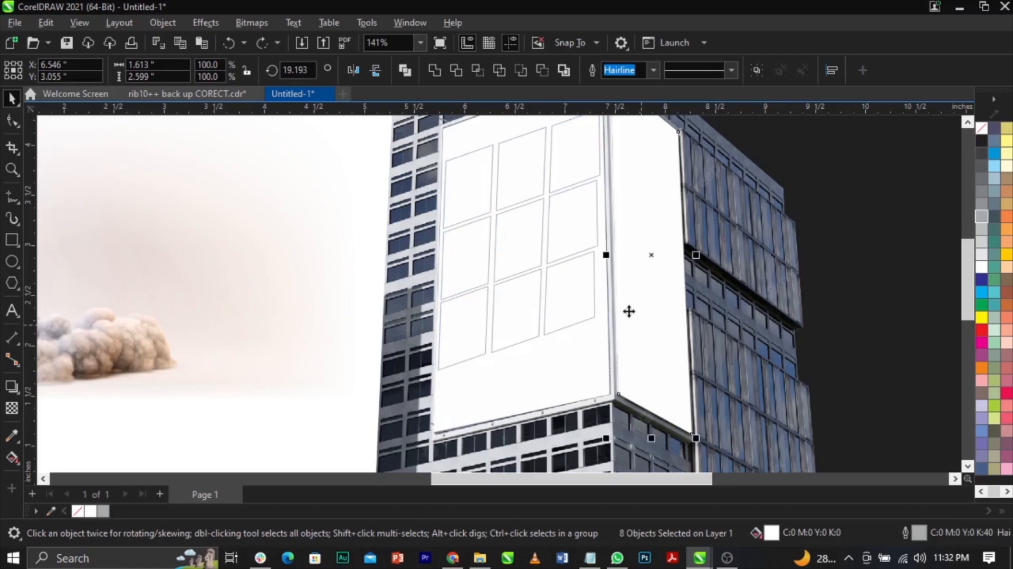
Widen the middle-row and bottom-row frames nearest the building corner by moving their corner nodes toward the front panel's edge.
{"action": "scroll", "coordinate": [628, 312], "scroll_direction": "up", "scroll_amount": 2}
{"action": "scroll", "coordinate": [554, 287], "scroll_direction": "up", "scroll_amount": 4}
{"action": "left_click", "coordinate": [561, 292]}
{"action": "key", "text": "F10"}
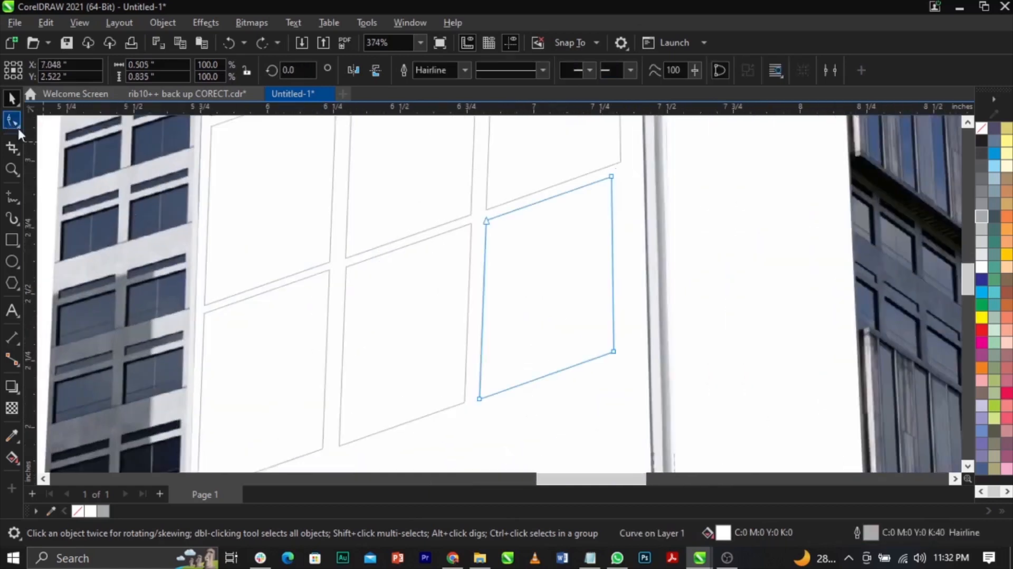
{"action": "scroll", "coordinate": [638, 368], "scroll_direction": "up", "scroll_amount": 3}
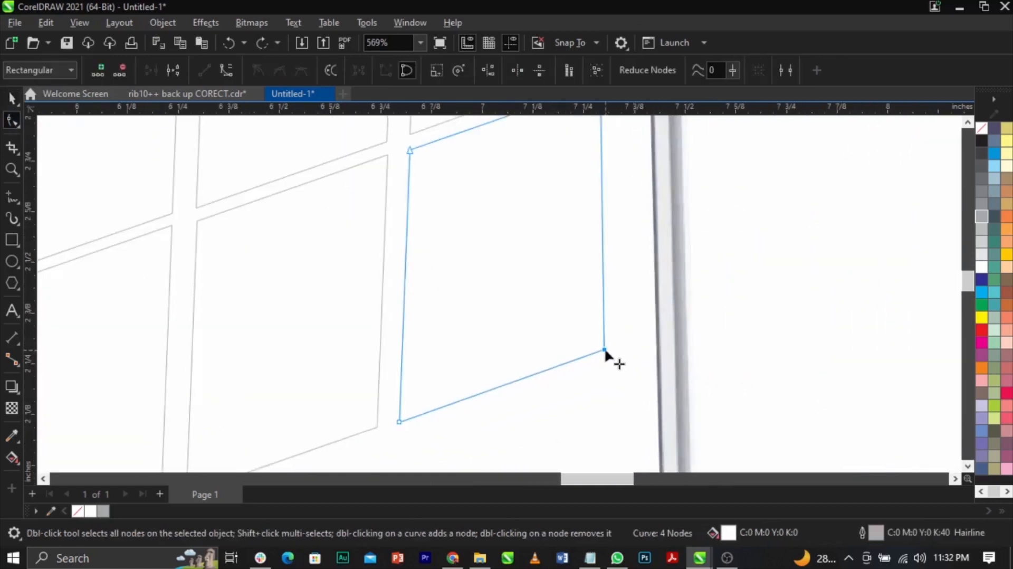
{"action": "scroll", "coordinate": [608, 201], "scroll_direction": "down", "scroll_amount": 4}
{"action": "scroll", "coordinate": [587, 207], "scroll_direction": "up", "scroll_amount": 2}
{"action": "left_click_drag", "start_coordinate": [607, 194], "coordinate": [615, 203]}
{"action": "scroll", "coordinate": [582, 295], "scroll_direction": "up", "scroll_amount": 2}
{"action": "mouse_move", "coordinate": [576, 321]}
{"action": "left_mouse_down"}
{"action": "mouse_move", "coordinate": [593, 324]}
{"action": "mouse_move", "coordinate": [594, 311]}
{"action": "mouse_move", "coordinate": [593, 325]}
{"action": "left_mouse_up"}
{"action": "scroll", "coordinate": [593, 325], "scroll_direction": "down", "scroll_amount": 2}
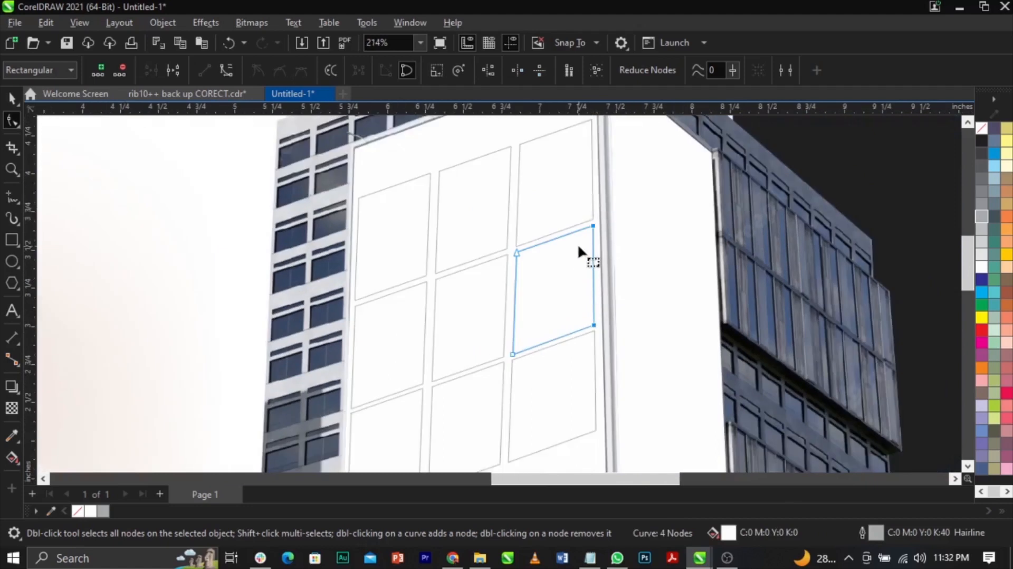
{"action": "scroll", "coordinate": [580, 232], "scroll_direction": "down", "scroll_amount": 3}
{"action": "key", "text": "space"}
Select all nine frames and move them down together, close to the lower edge of the front panel.
{"action": "scroll", "coordinate": [560, 317], "scroll_direction": "up", "scroll_amount": 4}
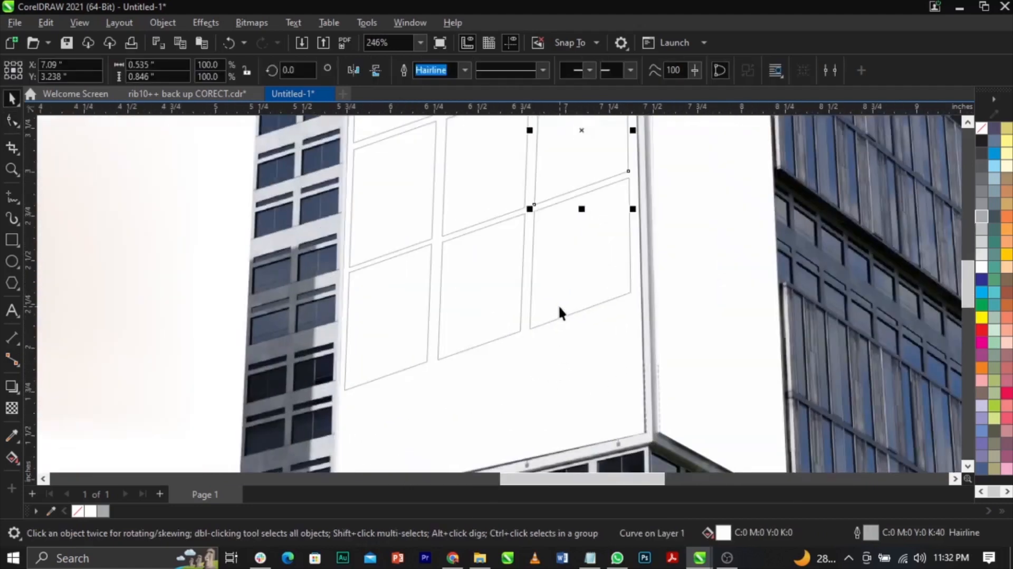
{"action": "scroll", "coordinate": [560, 186], "scroll_direction": "down", "scroll_amount": 2}
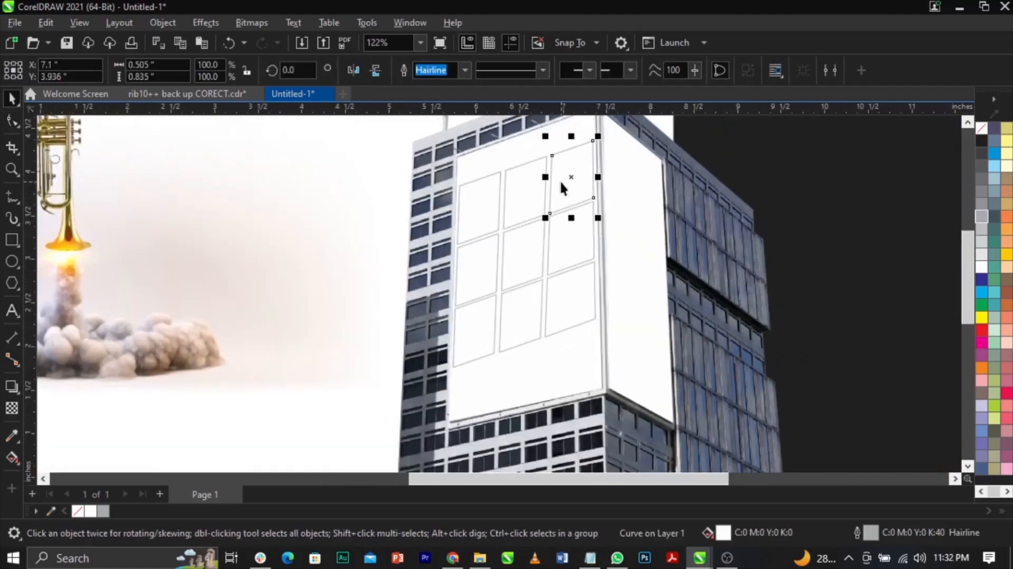
{"action": "left_click", "coordinate": [509, 193], "text": "shift"}
{"action": "left_click", "coordinate": [478, 207], "text": "shift"}
{"action": "left_click", "coordinate": [472, 261], "text": "shift"}
{"action": "left_click", "coordinate": [523, 260], "text": "shift"}
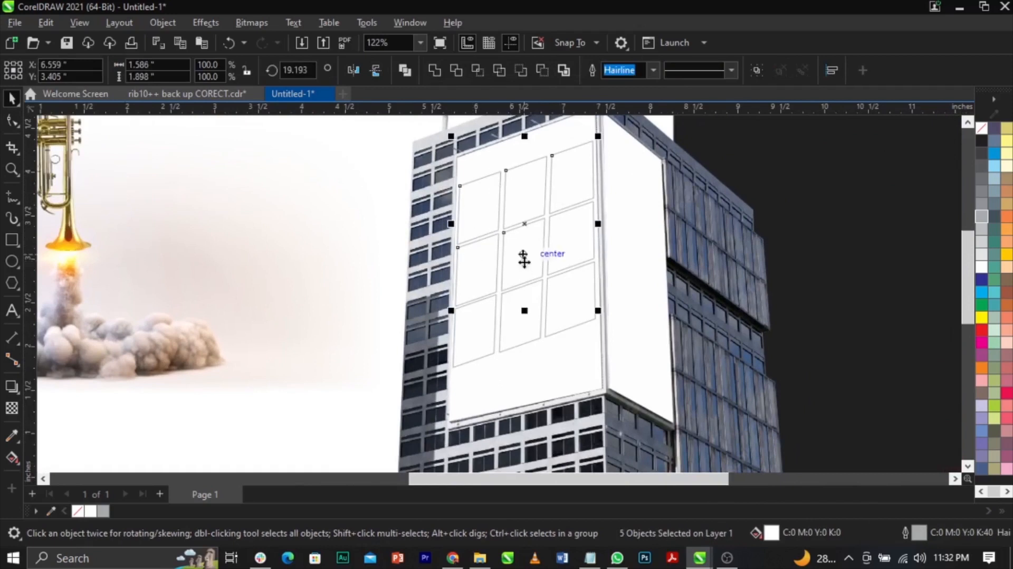
{"action": "left_click", "coordinate": [568, 259], "text": "shift"}
{"action": "left_click", "coordinate": [571, 300], "text": "shift"}
{"action": "left_click", "coordinate": [519, 321], "text": "shift"}
{"action": "left_click", "coordinate": [480, 341], "text": "shift"}
{"action": "scroll", "coordinate": [501, 405], "scroll_direction": "up", "scroll_amount": 2}
{"action": "left_click_drag", "start_coordinate": [535, 272], "coordinate": [537, 337]}
{"action": "scroll", "coordinate": [536, 337], "scroll_direction": "down", "scroll_amount": 2}
Pull down the two lower corner nodes of the bottom-row frame nearest the building corner to follow the panel's lower edge.
{"action": "left_click", "coordinate": [591, 339]}
{"action": "scroll", "coordinate": [594, 327], "scroll_direction": "up", "scroll_amount": 2}
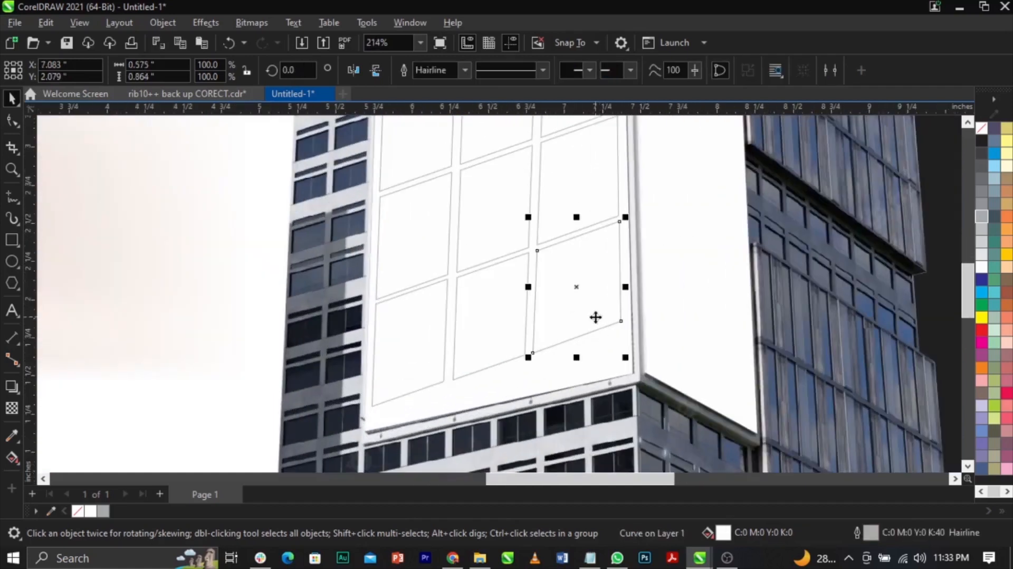
{"action": "left_click", "coordinate": [13, 126]}
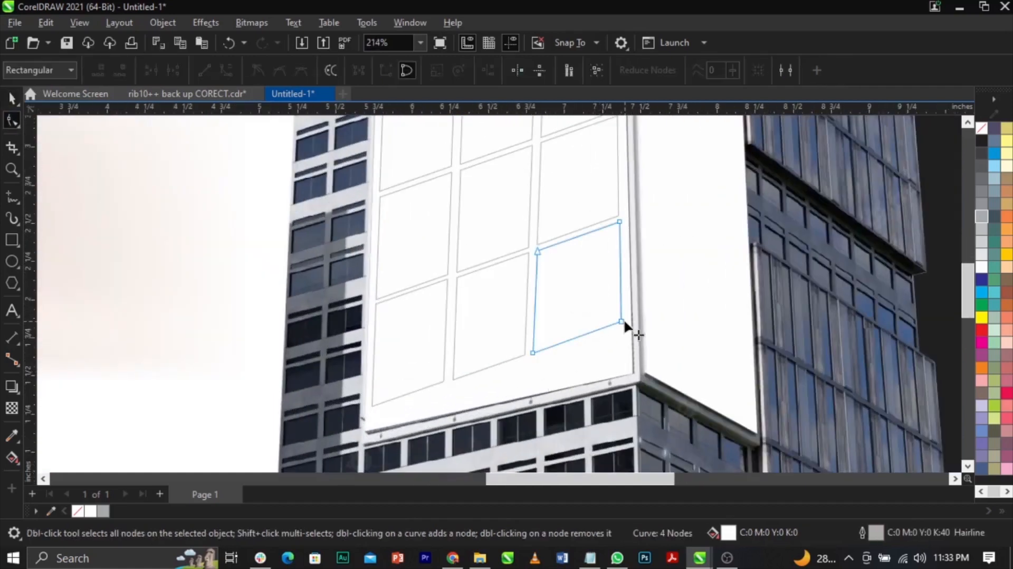
{"action": "left_click_drag", "start_coordinate": [621, 319], "coordinate": [621, 356]}
{"action": "scroll", "coordinate": [530, 354], "scroll_direction": "up", "scroll_amount": 2}
{"action": "left_click_drag", "start_coordinate": [519, 327], "coordinate": [513, 391]}
{"action": "scroll", "coordinate": [528, 388], "scroll_direction": "down", "scroll_amount": 5}
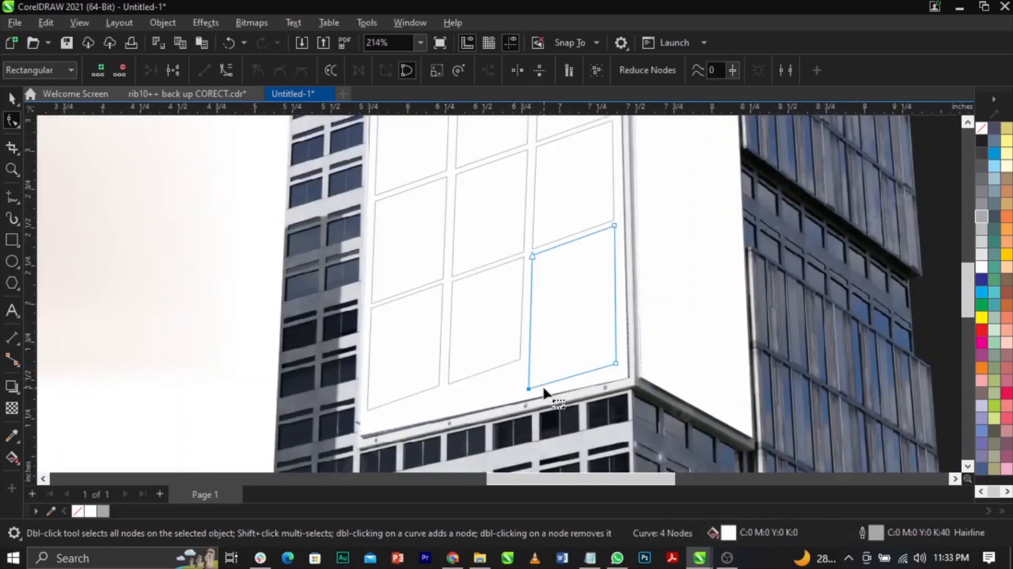
Convert the bottom row's middle frame to curves and pull its lower corner node nearest the building corner down toward the panel's lower edge.
{"action": "scroll", "coordinate": [550, 293], "scroll_direction": "up", "scroll_amount": 5}
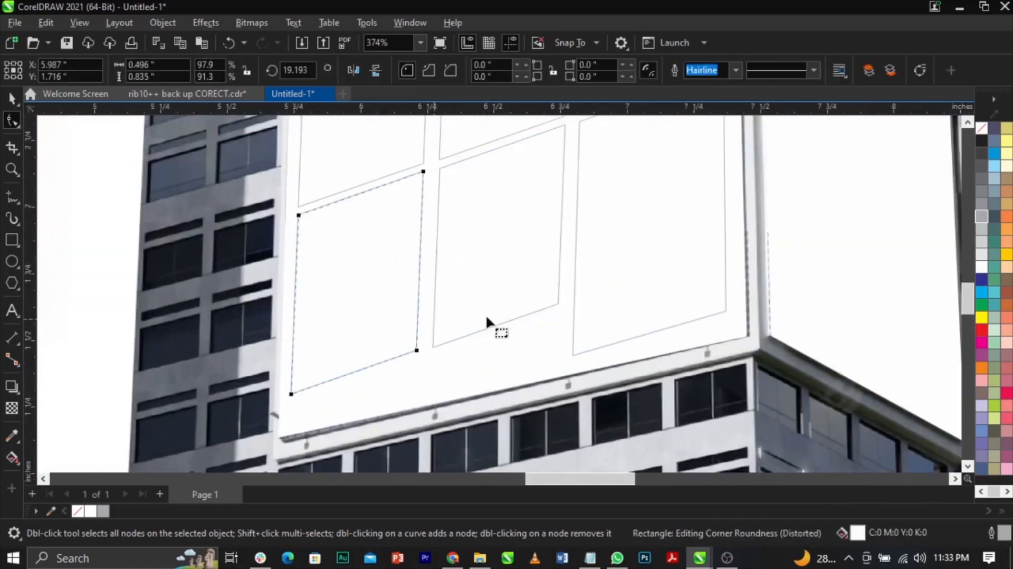
{"action": "key", "text": "ctrl+q"}
{"action": "scroll", "coordinate": [553, 304], "scroll_direction": "up", "scroll_amount": 3}
{"action": "left_click_drag", "start_coordinate": [559, 304], "coordinate": [563, 406]}
{"action": "key", "text": "ctrl+z"}
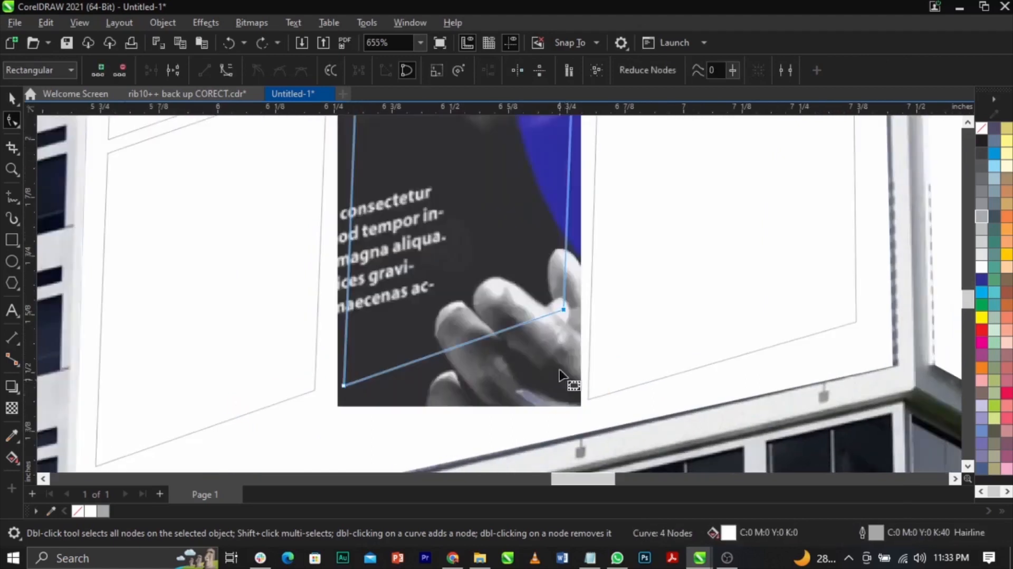
{"action": "left_click_drag", "start_coordinate": [561, 305], "coordinate": [556, 410]}
{"action": "scroll", "coordinate": [556, 411], "scroll_direction": "down", "scroll_amount": 4}
{"action": "scroll", "coordinate": [539, 346], "scroll_direction": "down", "scroll_amount": 2}
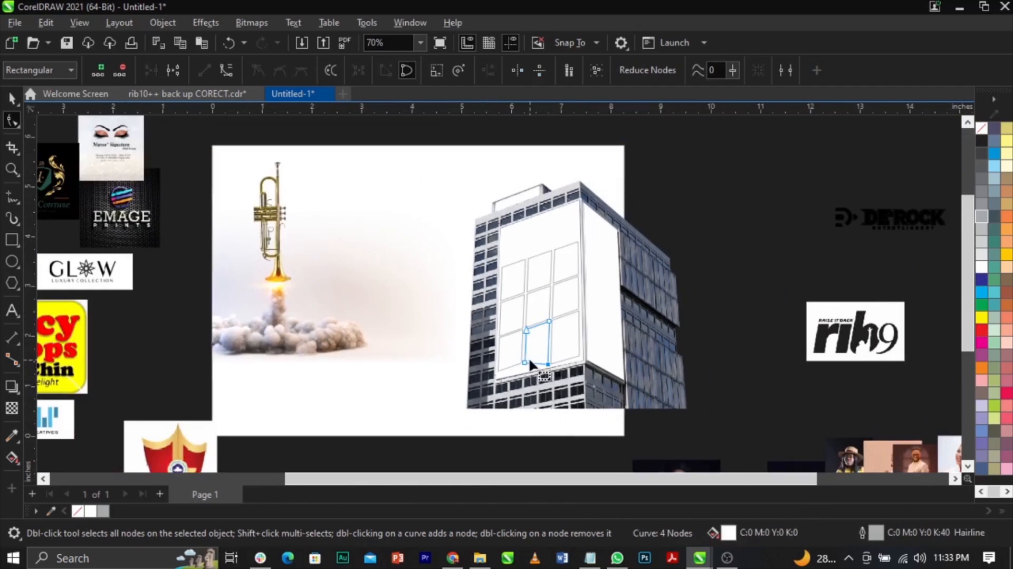
{"action": "scroll", "coordinate": [530, 370], "scroll_direction": "up", "scroll_amount": 1}
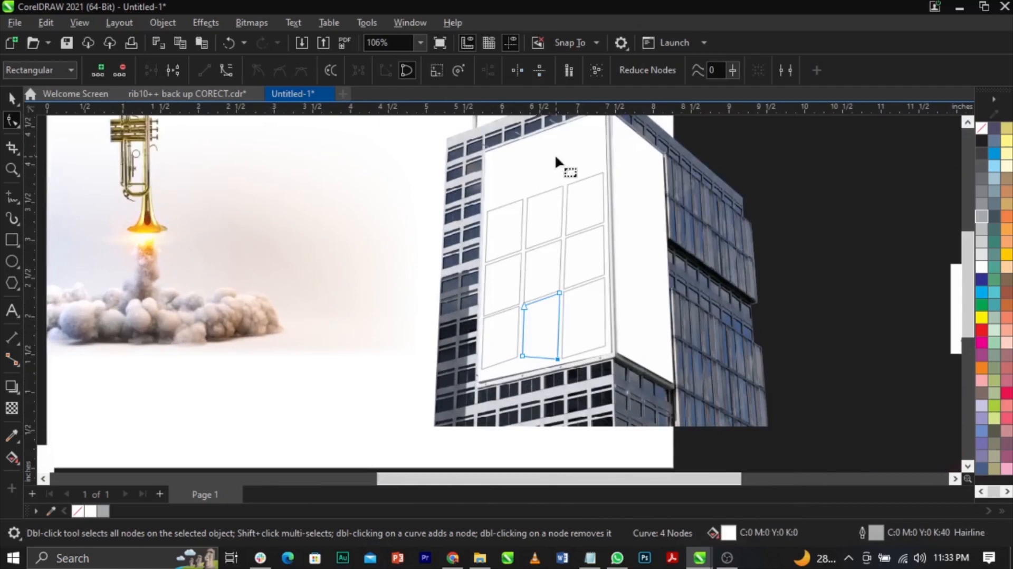
Pull down the lower corner nodes of the bottom row's middle and outer frames to follow the slanted lower edge of the front panel.
{"action": "scroll", "coordinate": [575, 325], "scroll_direction": "up", "scroll_amount": 5}
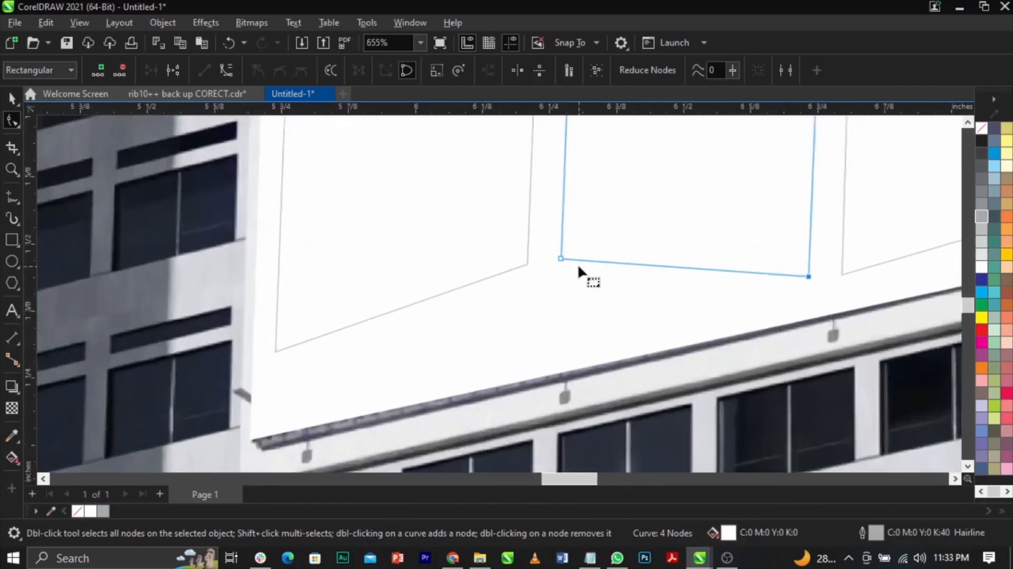
{"action": "scroll", "coordinate": [577, 264], "scroll_direction": "up", "scroll_amount": 1}
{"action": "left_click_drag", "start_coordinate": [559, 258], "coordinate": [554, 337]}
{"action": "left_click", "coordinate": [470, 248]}
{"action": "left_click_drag", "start_coordinate": [520, 265], "coordinate": [524, 341]}
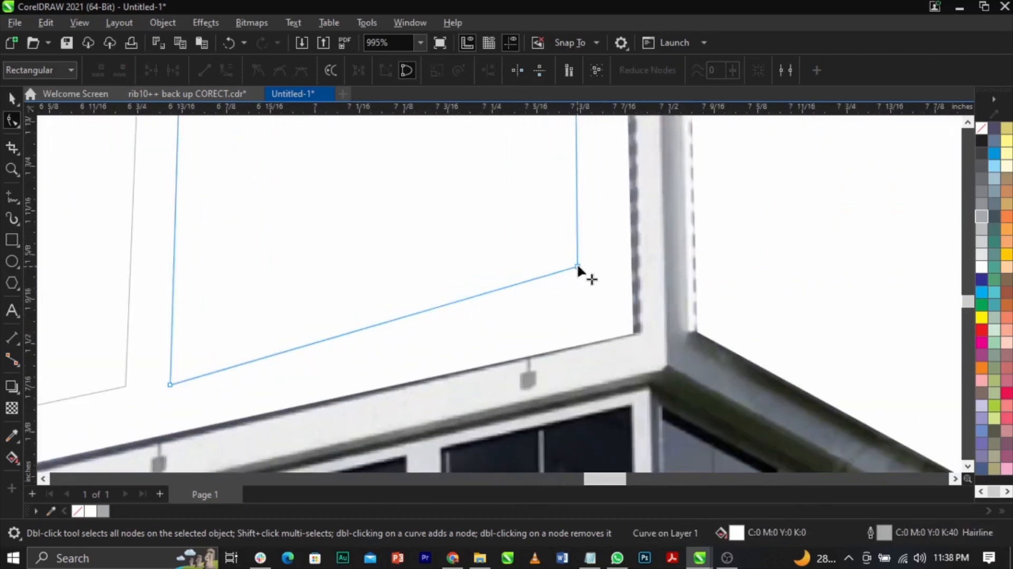
{"action": "left_click_drag", "start_coordinate": [577, 265], "coordinate": [583, 313]}
{"action": "scroll", "coordinate": [625, 293], "scroll_direction": "down", "scroll_amount": 9}
{"action": "scroll", "coordinate": [619, 296], "scroll_direction": "up", "scroll_amount": 4}
{"action": "scroll", "coordinate": [619, 297], "scroll_direction": "down", "scroll_amount": 11}
{"action": "scroll", "coordinate": [618, 251], "scroll_direction": "up", "scroll_amount": 1}
{"action": "key", "text": "space"}
{"action": "left_click", "coordinate": [600, 207], "text": "shift"}
{"action": "left_click", "coordinate": [603, 151], "text": "shift"}
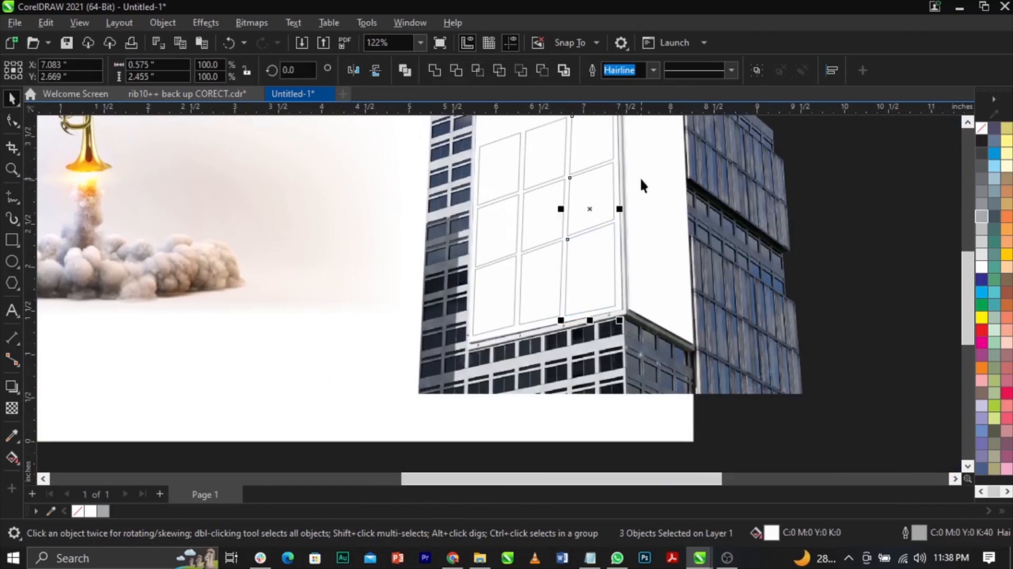
{"action": "left_click", "coordinate": [640, 179]}
{"action": "scroll", "coordinate": [606, 174], "scroll_direction": "up", "scroll_amount": 2}
{"action": "scroll", "coordinate": [606, 174], "scroll_direction": "down", "scroll_amount": 5}
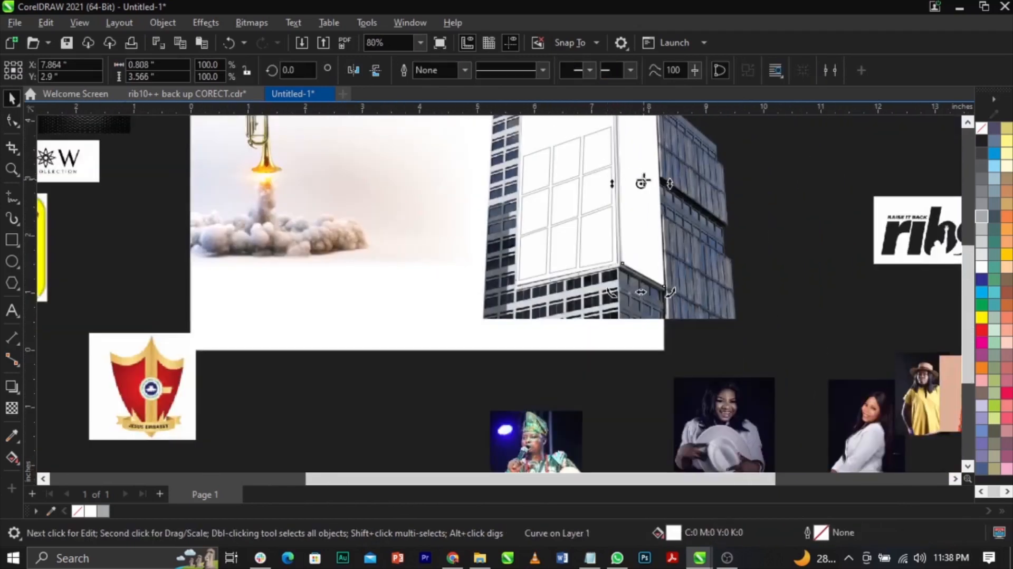
Shift the lower outer node of the bottom-row frame nearest the building corner closer to the front panel's vertical edge.
{"action": "left_click", "coordinate": [593, 259]}
{"action": "scroll", "coordinate": [593, 259], "scroll_direction": "up", "scroll_amount": 4}
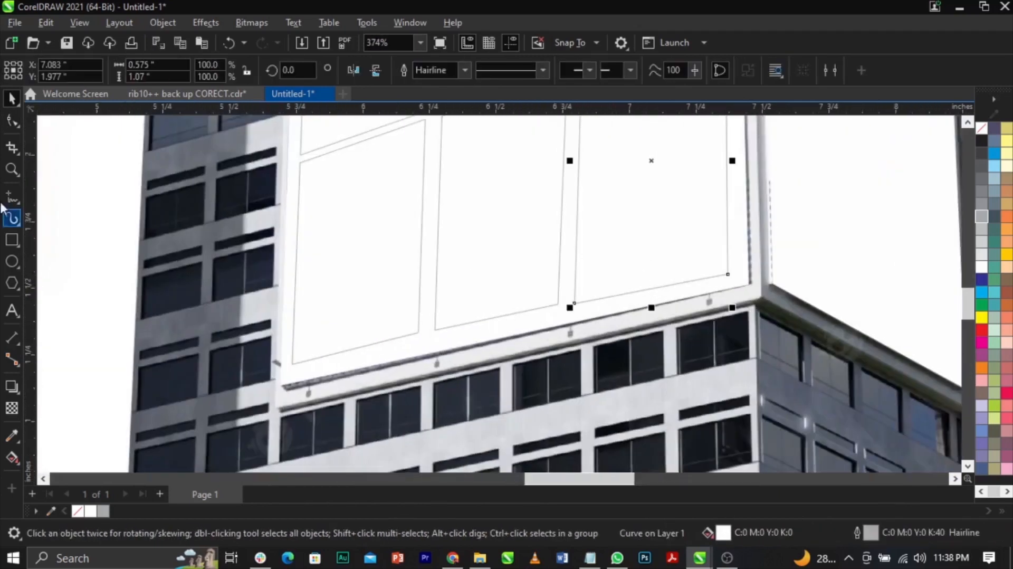
{"action": "left_click", "coordinate": [12, 121]}
{"action": "scroll", "coordinate": [650, 306], "scroll_direction": "up", "scroll_amount": 2}
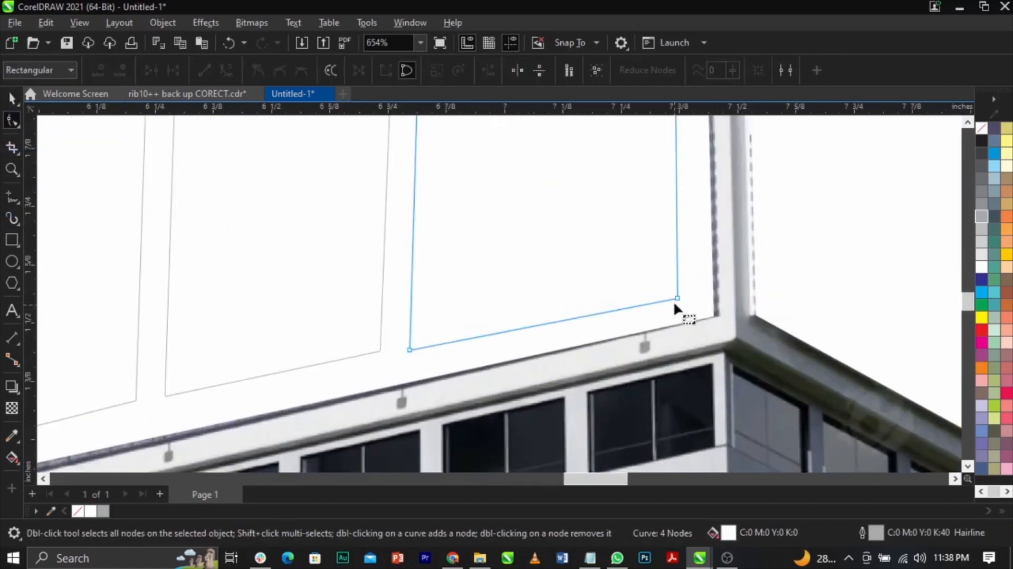
{"action": "left_click_drag", "start_coordinate": [675, 297], "coordinate": [684, 297]}
{"action": "scroll", "coordinate": [683, 296], "scroll_direction": "down", "scroll_amount": 4}
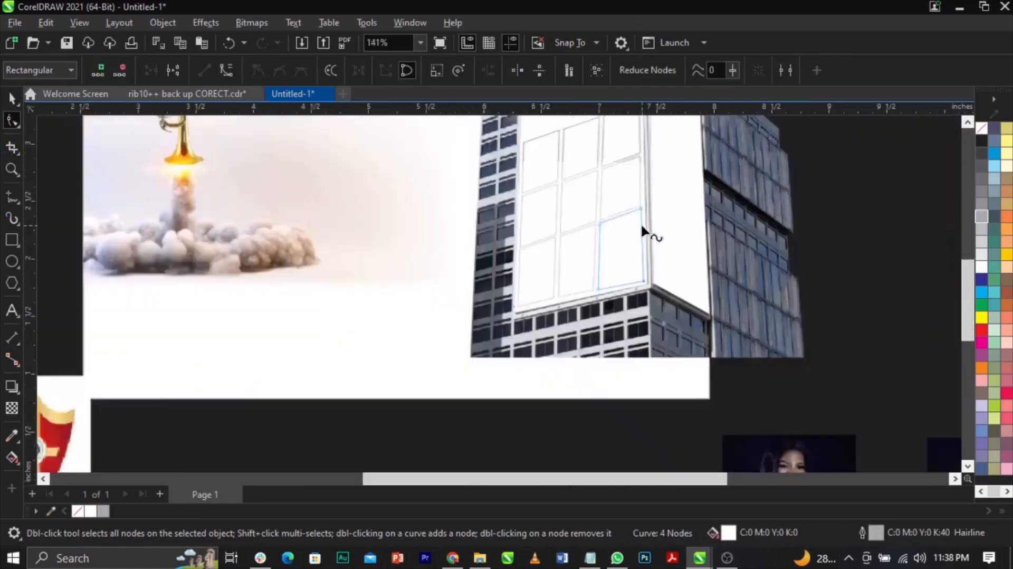
{"action": "scroll", "coordinate": [652, 213], "scroll_direction": "down", "scroll_amount": 1}
{"action": "scroll", "coordinate": [639, 205], "scroll_direction": "up", "scroll_amount": 3}
{"action": "scroll", "coordinate": [649, 273], "scroll_direction": "up", "scroll_amount": 2}
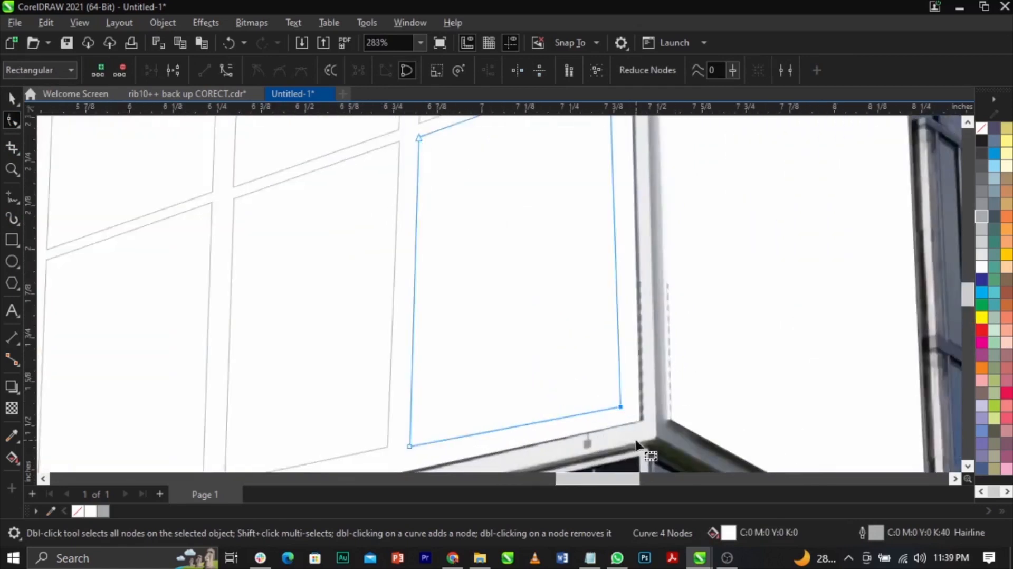
{"action": "scroll", "coordinate": [636, 444], "scroll_direction": "up", "scroll_amount": 4}
{"action": "mouse_move", "coordinate": [607, 374]}
{"action": "left_mouse_down"}
{"action": "mouse_move", "coordinate": [606, 363]}
{"action": "mouse_move", "coordinate": [613, 374]}
{"action": "left_mouse_up"}
Move the same frame's upper outer node slightly outward so its side runs parallel to the panel's vertical edge.
{"action": "scroll", "coordinate": [613, 374], "scroll_direction": "down", "scroll_amount": 3}
{"action": "scroll", "coordinate": [613, 375], "scroll_direction": "down", "scroll_amount": 2}
{"action": "scroll", "coordinate": [617, 292], "scroll_direction": "up", "scroll_amount": 4}
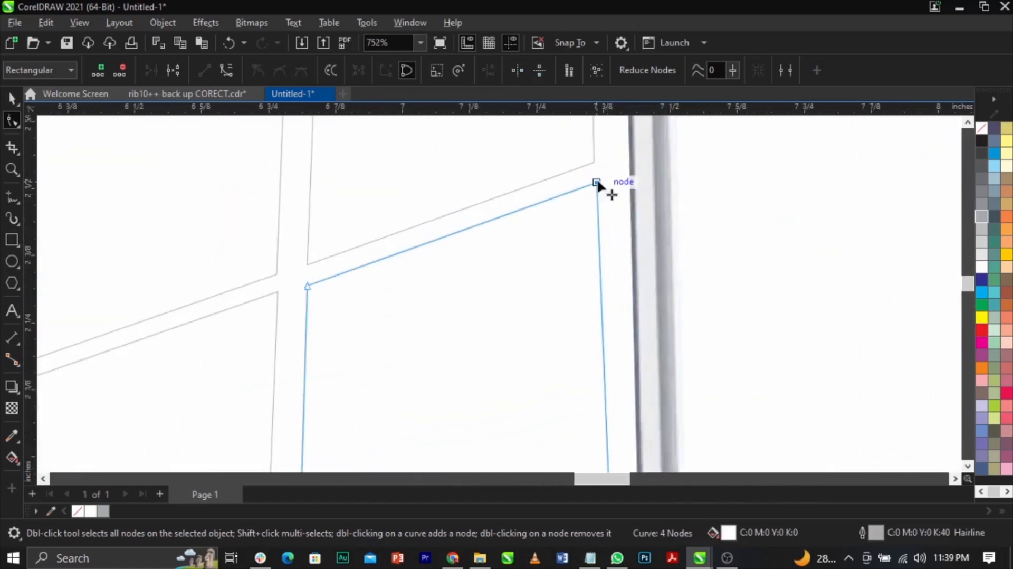
{"action": "left_click_drag", "start_coordinate": [600, 181], "coordinate": [604, 178]}
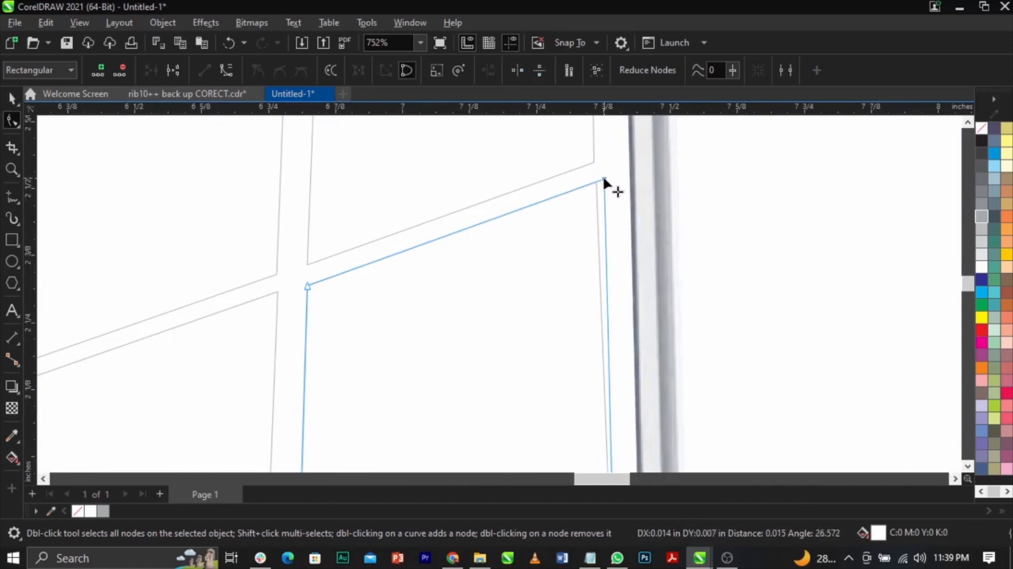
{"action": "scroll", "coordinate": [629, 226], "scroll_direction": "down", "scroll_amount": 3}
Adjust both outer corner nodes of the middle-row frame nearest the building corner to line up with the panel's vertical edge.
{"action": "scroll", "coordinate": [629, 227], "scroll_direction": "up", "scroll_amount": 5}
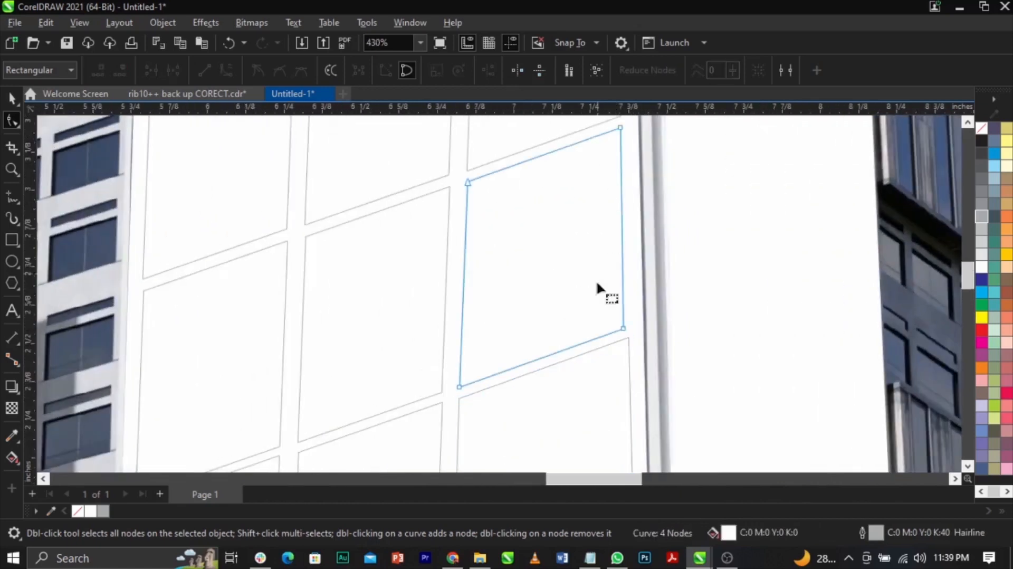
{"action": "left_click_drag", "start_coordinate": [660, 360], "coordinate": [680, 350]}
{"action": "scroll", "coordinate": [660, 358], "scroll_direction": "down", "scroll_amount": 4}
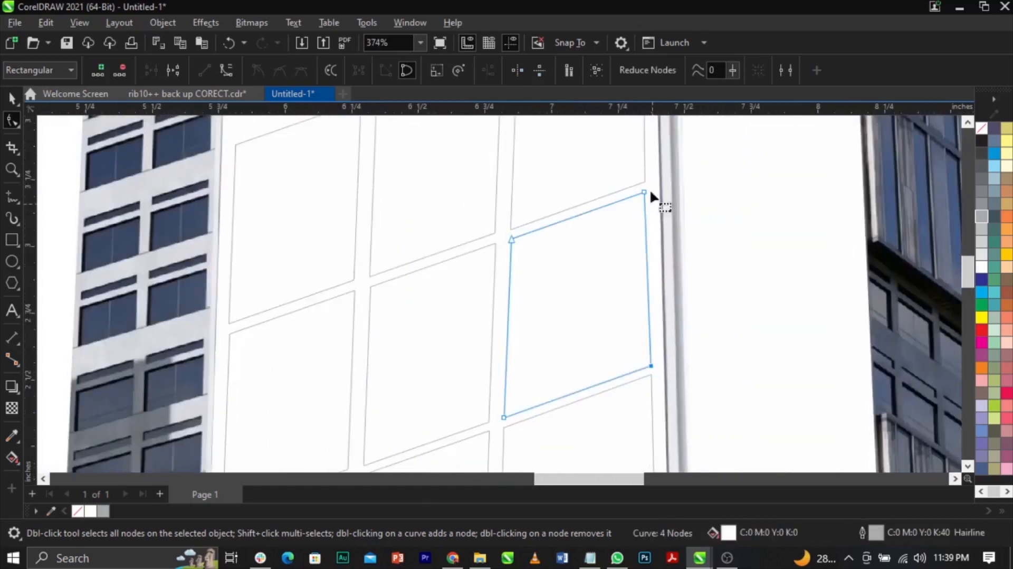
{"action": "scroll", "coordinate": [651, 202], "scroll_direction": "up", "scroll_amount": 3}
{"action": "scroll", "coordinate": [629, 212], "scroll_direction": "up", "scroll_amount": 2}
{"action": "left_click_drag", "start_coordinate": [669, 282], "coordinate": [670, 259]}
{"action": "scroll", "coordinate": [649, 231], "scroll_direction": "down", "scroll_amount": 2}
Move the outer corner nodes of the top-row frame nearest the building corner outward along the panel's vertical edge and deselect it.
{"action": "scroll", "coordinate": [678, 258], "scroll_direction": "up", "scroll_amount": 3}
{"action": "scroll", "coordinate": [677, 260], "scroll_direction": "up", "scroll_amount": 1}
{"action": "scroll", "coordinate": [638, 295], "scroll_direction": "down", "scroll_amount": 4}
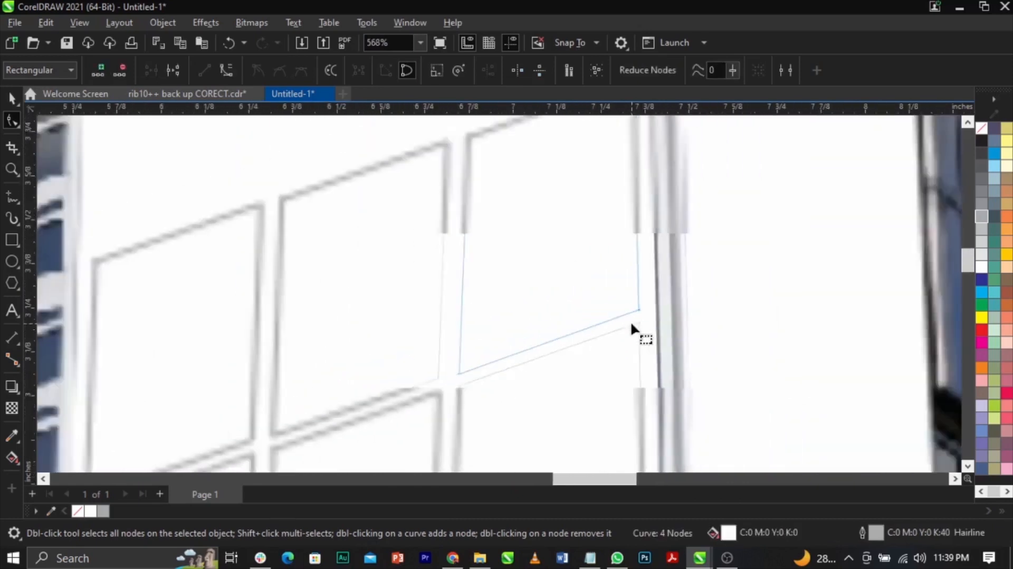
{"action": "scroll", "coordinate": [643, 153], "scroll_direction": "up", "scroll_amount": 4}
{"action": "left_click_drag", "start_coordinate": [639, 211], "coordinate": [652, 207]}
{"action": "scroll", "coordinate": [643, 227], "scroll_direction": "down", "scroll_amount": 4}
{"action": "scroll", "coordinate": [643, 227], "scroll_direction": "down", "scroll_amount": 3}
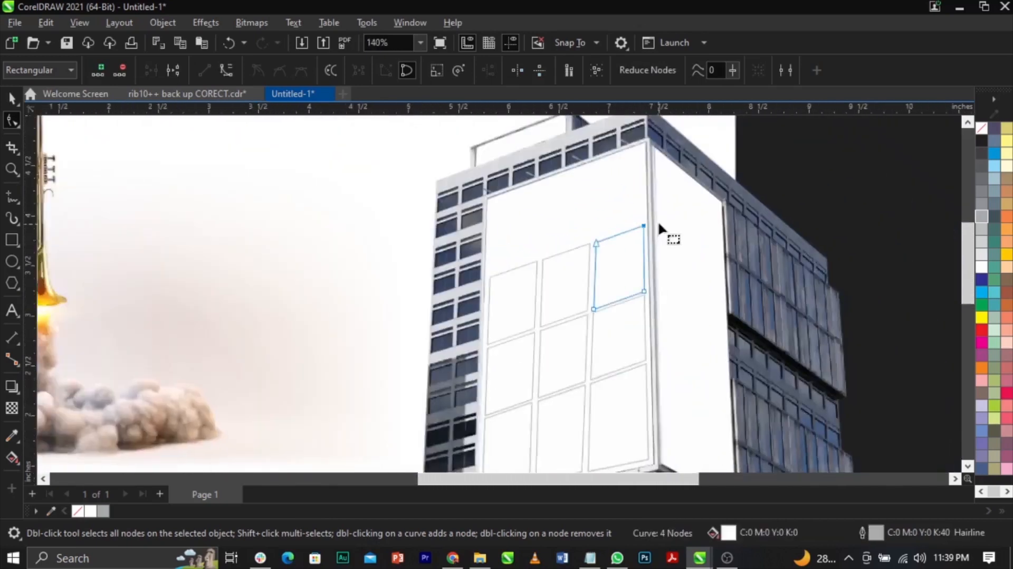
{"action": "key", "text": "space"}
{"action": "left_click", "coordinate": [820, 272]}
Draw a thin rectangle about 2.38 by 0.13 in wider than the front panel and place it over the panel's lower edge.
{"action": "key", "text": "z"}
{"action": "left_click_drag", "start_coordinate": [485, 258], "coordinate": [678, 388]}
{"action": "key", "text": "space"}
{"action": "scroll", "coordinate": [633, 401], "scroll_direction": "up", "scroll_amount": 3}
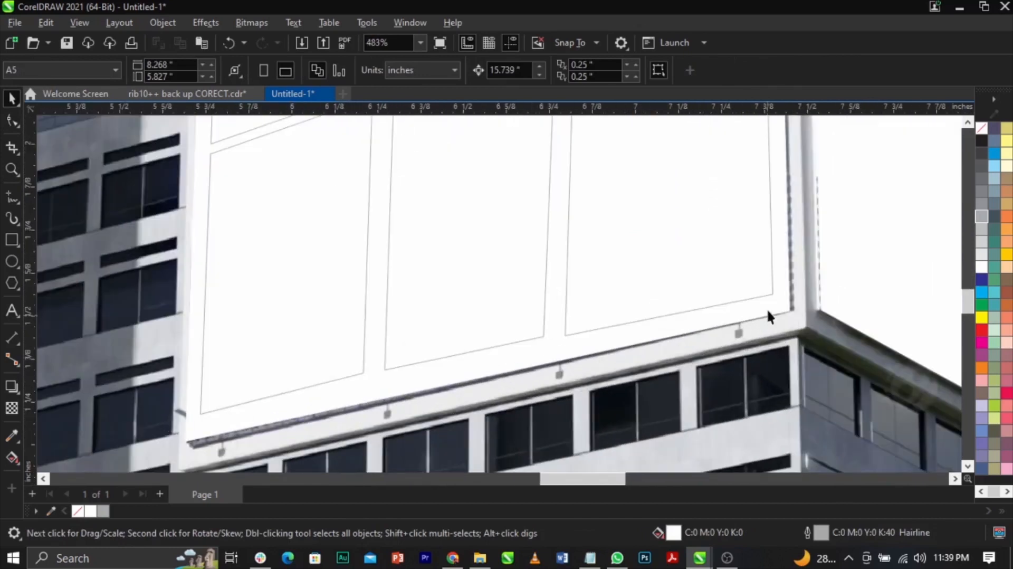
{"action": "left_click", "coordinate": [13, 239]}
{"action": "scroll", "coordinate": [265, 292], "scroll_direction": "down", "scroll_amount": 2}
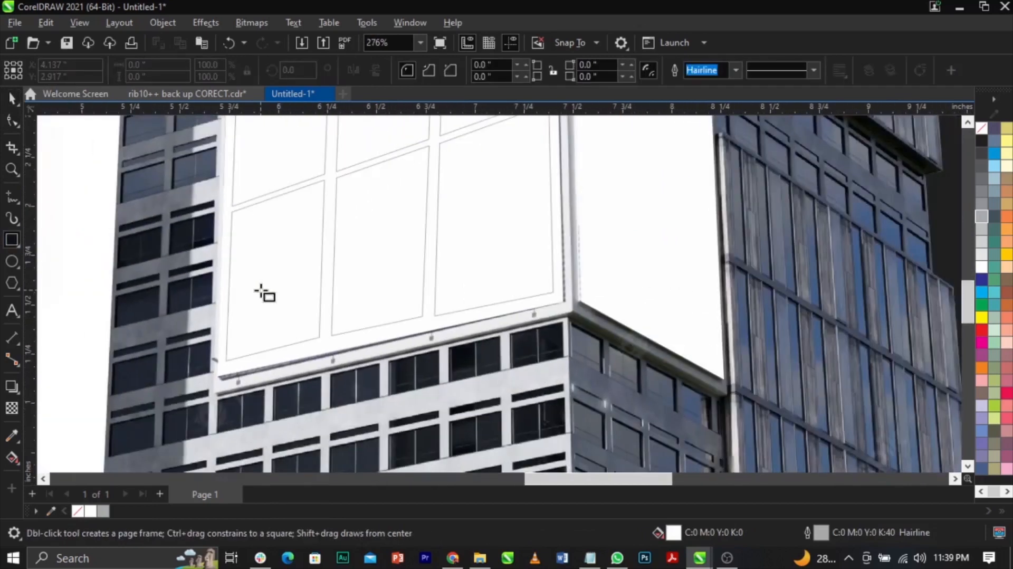
{"action": "mouse_move", "coordinate": [157, 400]}
{"action": "left_mouse_down"}
{"action": "mouse_move", "coordinate": [640, 419]}
{"action": "mouse_move", "coordinate": [628, 424]}
{"action": "left_mouse_up"}
{"action": "key", "text": "space"}
{"action": "left_click_drag", "start_coordinate": [497, 417], "coordinate": [496, 374]}
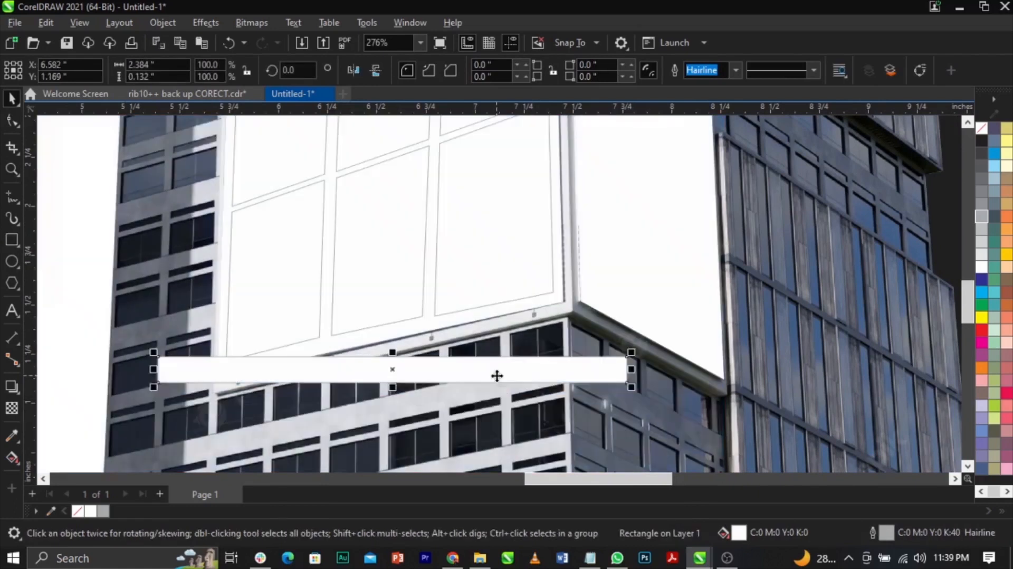
Skew the thin rectangle about 13.4° parallel to the panel's lower edge and place it over the lower ends of the bottom-row frames.
{"action": "left_click_drag", "start_coordinate": [635, 372], "coordinate": [636, 267]}
{"action": "scroll", "coordinate": [453, 303], "scroll_direction": "up", "scroll_amount": 3}
{"action": "left_click_drag", "start_coordinate": [459, 304], "coordinate": [466, 331]}
{"action": "scroll", "coordinate": [593, 325], "scroll_direction": "down", "scroll_amount": 2}
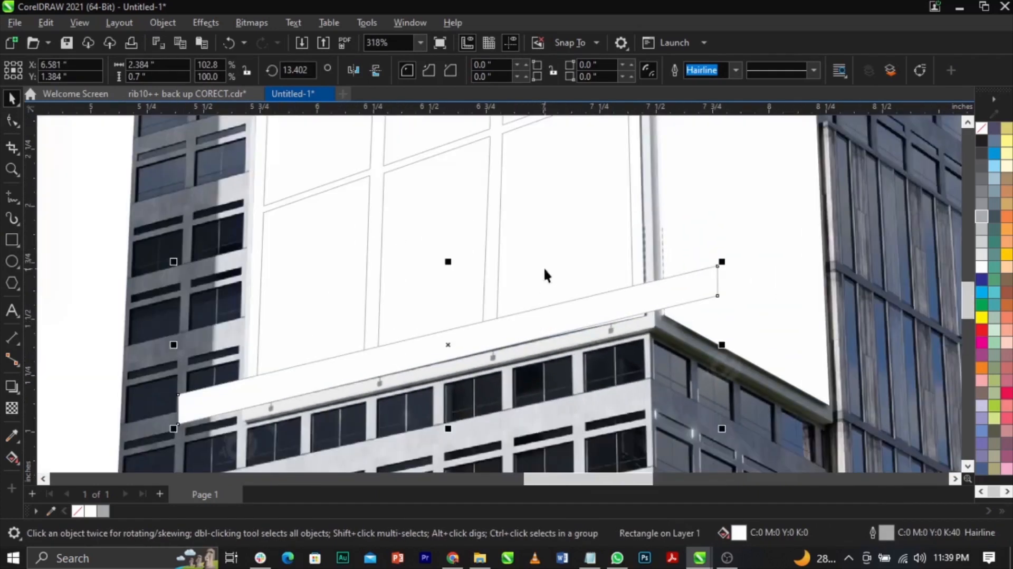
Select the slanted strip together with the three bottom-row frames and trim them, keeping the strip in place.
{"action": "left_click", "coordinate": [545, 268], "text": "shift"}
{"action": "left_click", "coordinate": [437, 285], "text": "shift"}
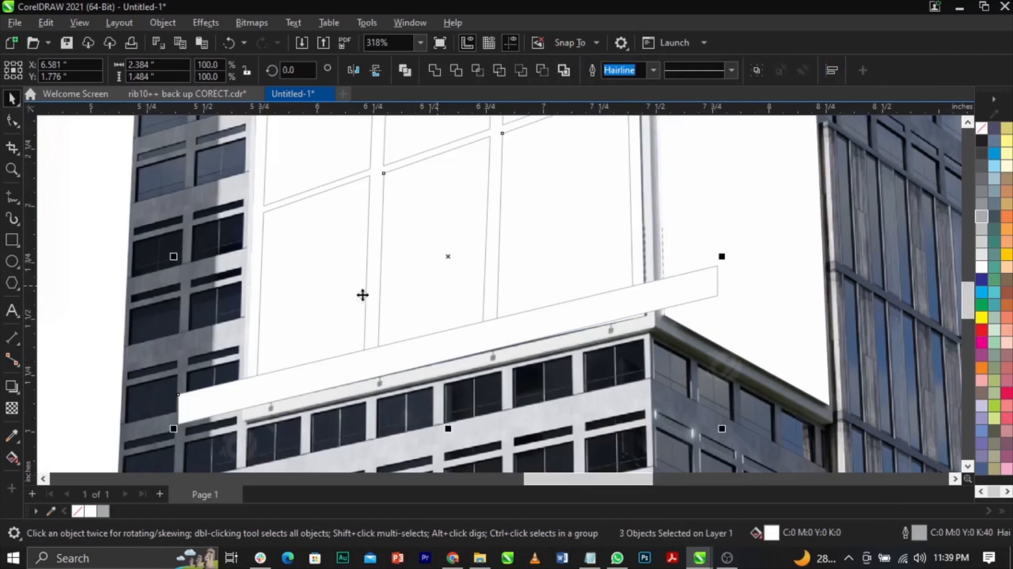
{"action": "left_click", "coordinate": [454, 70]}
{"action": "left_click", "coordinate": [638, 304]}
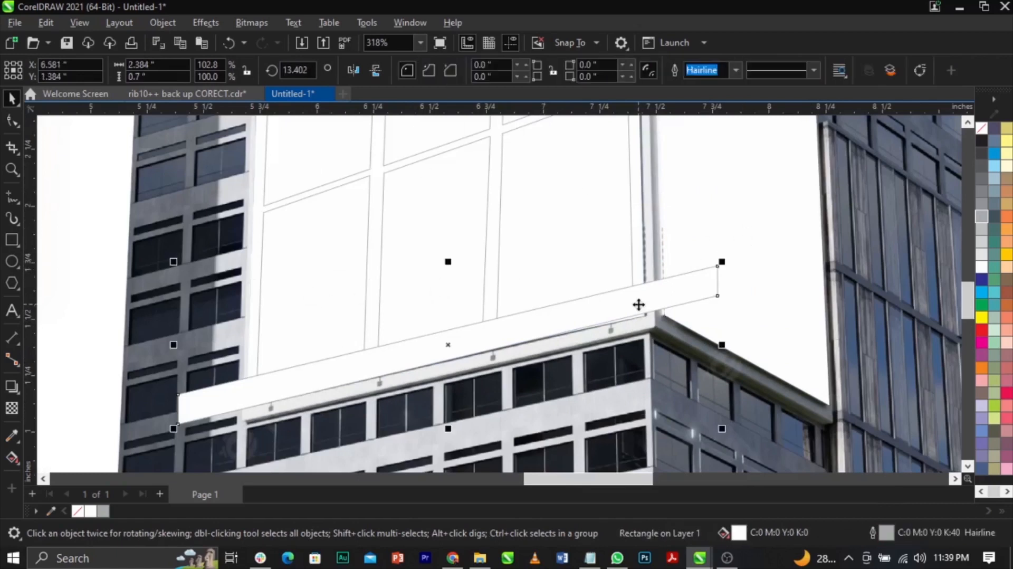
{"action": "key", "text": "Delete"}
{"action": "key", "text": "ctrl+z"}
Trim the bottom row's remaining frames with the slanted strip one at a time and delete the strip.
{"action": "left_click", "coordinate": [581, 251], "text": "shift"}
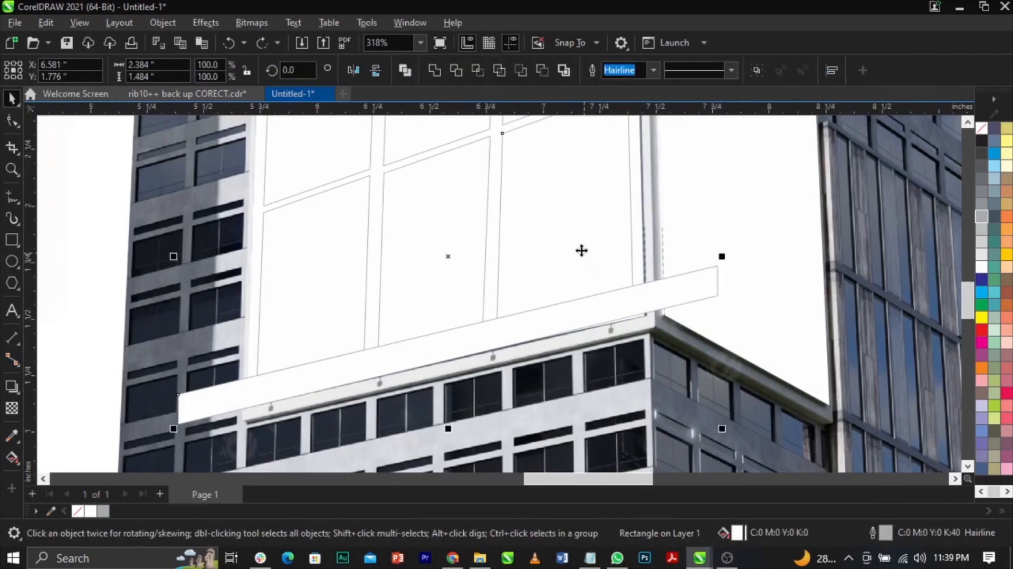
{"action": "left_click", "coordinate": [456, 70]}
{"action": "left_click", "coordinate": [713, 231]}
{"action": "left_click", "coordinate": [602, 311]}
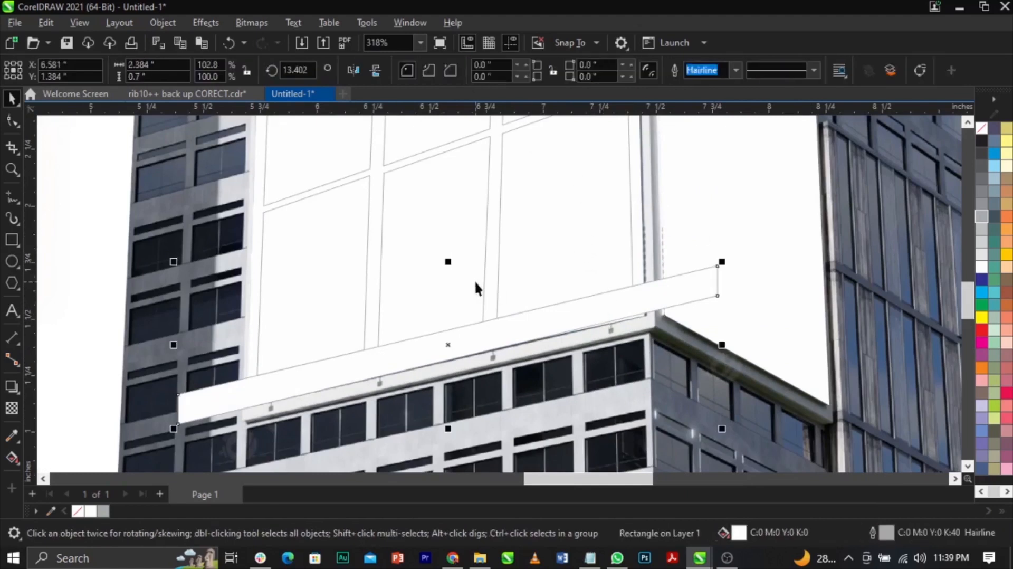
{"action": "left_click", "coordinate": [475, 287], "text": "shift"}
{"action": "left_click", "coordinate": [652, 305]}
{"action": "key", "text": "Escape"}
Select all nine frames and move them down slightly toward the front panel's lower edge.
{"action": "scroll", "coordinate": [458, 327], "scroll_direction": "up", "scroll_amount": 3}
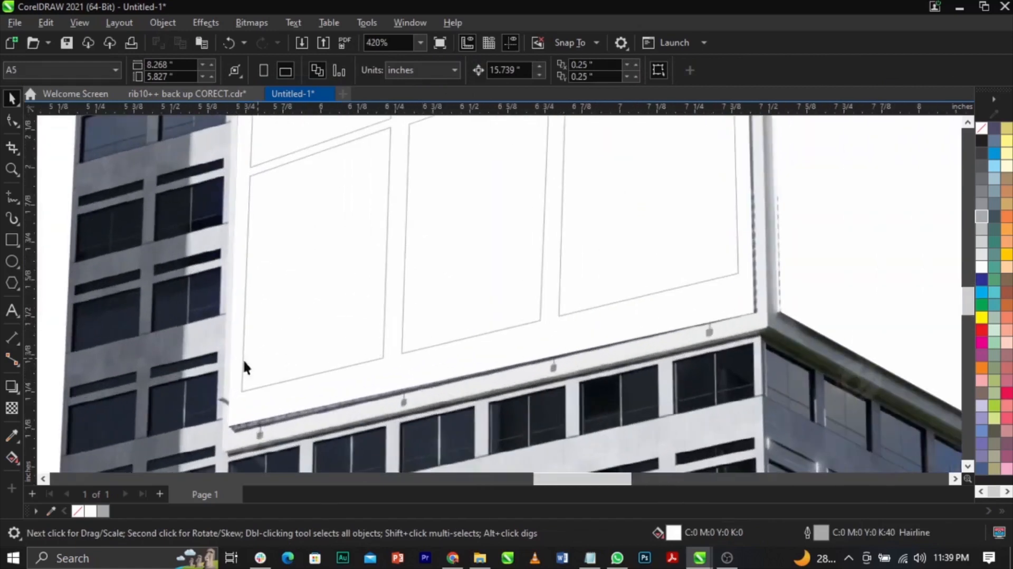
{"action": "scroll", "coordinate": [568, 347], "scroll_direction": "down", "scroll_amount": 10}
{"action": "left_click", "coordinate": [620, 273]}
{"action": "scroll", "coordinate": [619, 272], "scroll_direction": "up", "scroll_amount": 3}
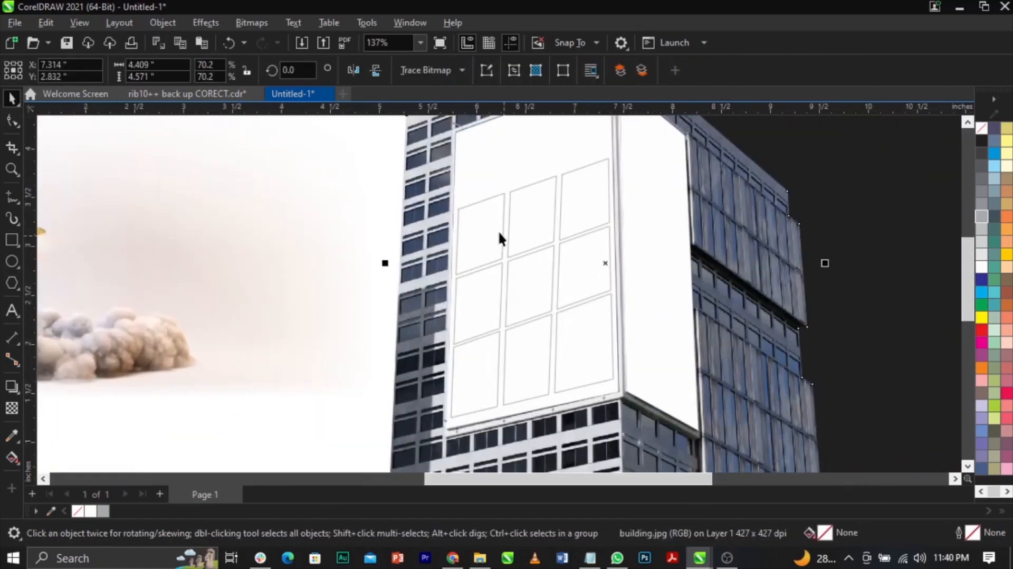
{"action": "left_click", "coordinate": [502, 234]}
{"action": "left_click", "coordinate": [540, 222], "text": "shift"}
{"action": "left_click", "coordinate": [566, 211], "text": "shift"}
{"action": "left_click", "coordinate": [572, 264], "text": "shift"}
{"action": "left_click", "coordinate": [540, 293], "text": "shift"}
{"action": "left_click", "coordinate": [472, 330], "text": "shift"}
{"action": "left_click", "coordinate": [472, 331], "text": "shift"}
{"action": "left_click", "coordinate": [476, 367], "text": "shift"}
{"action": "left_click", "coordinate": [478, 308], "text": "shift"}
{"action": "left_click", "coordinate": [526, 353], "text": "shift"}
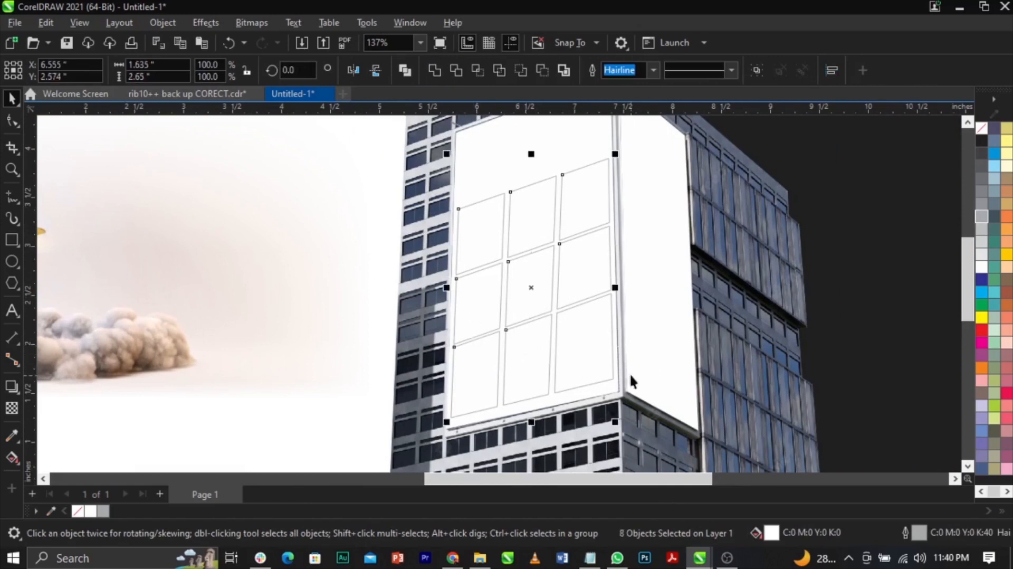
{"action": "left_click", "coordinate": [554, 377], "text": "shift"}
{"action": "scroll", "coordinate": [554, 437], "scroll_direction": "up", "scroll_amount": 5}
{"action": "left_click_drag", "start_coordinate": [583, 175], "coordinate": [581, 216]}
{"action": "scroll", "coordinate": [581, 216], "scroll_direction": "down", "scroll_amount": 4}
{"action": "scroll", "coordinate": [654, 289], "scroll_direction": "up", "scroll_amount": 3}
{"action": "scroll", "coordinate": [655, 291], "scroll_direction": "up", "scroll_amount": 2}
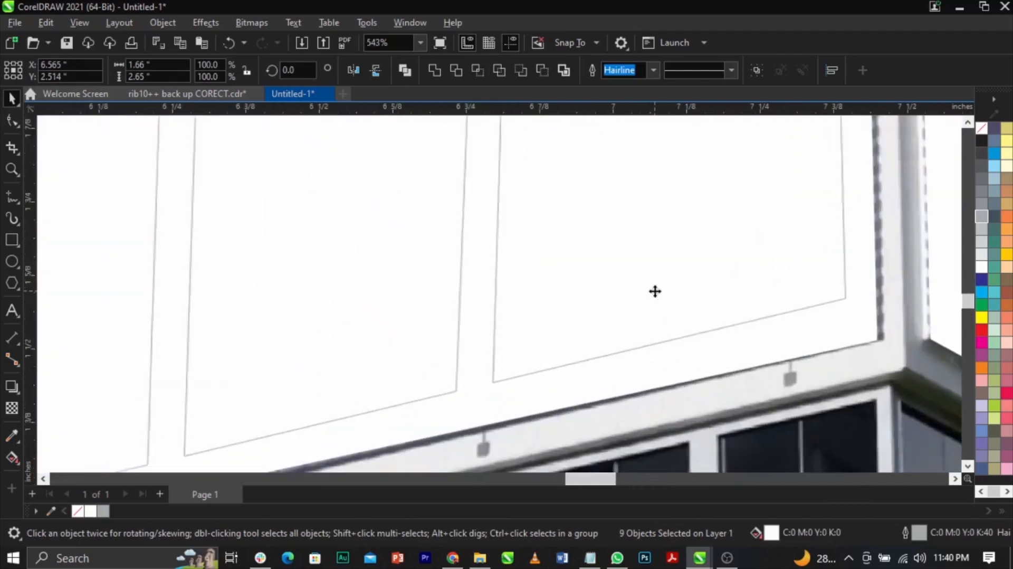
{"action": "left_click", "coordinate": [652, 295]}
{"action": "scroll", "coordinate": [639, 337], "scroll_direction": "down", "scroll_amount": 6}
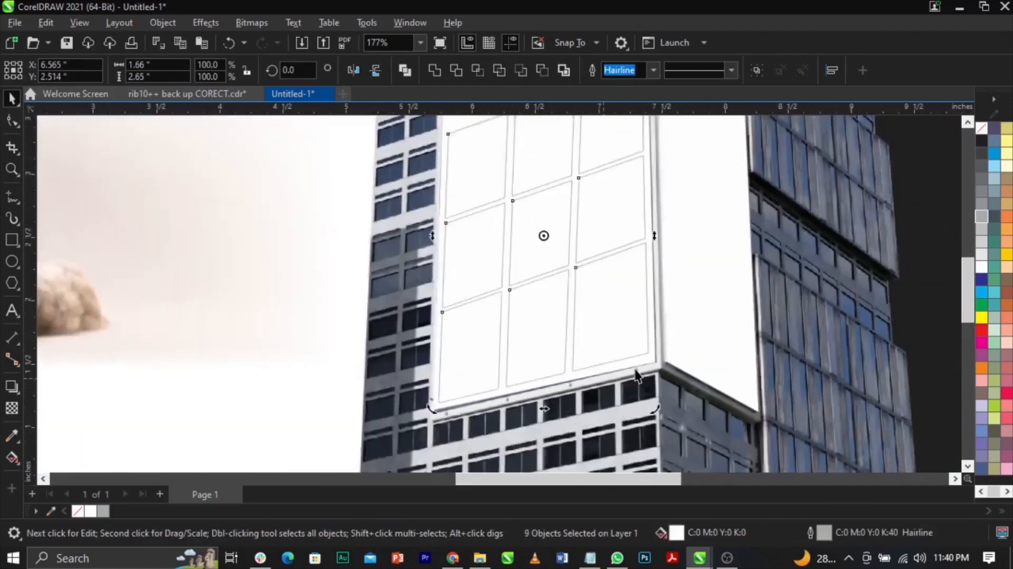
{"action": "left_click", "coordinate": [809, 291]}
Bring the photo of the woman holding a hat beside the frame grid and scale it down to about 0.857 in square.
{"action": "scroll", "coordinate": [557, 311], "scroll_direction": "down", "scroll_amount": 2}
{"action": "key", "text": "F2"}
{"action": "left_click_drag", "start_coordinate": [445, 233], "coordinate": [808, 443]}
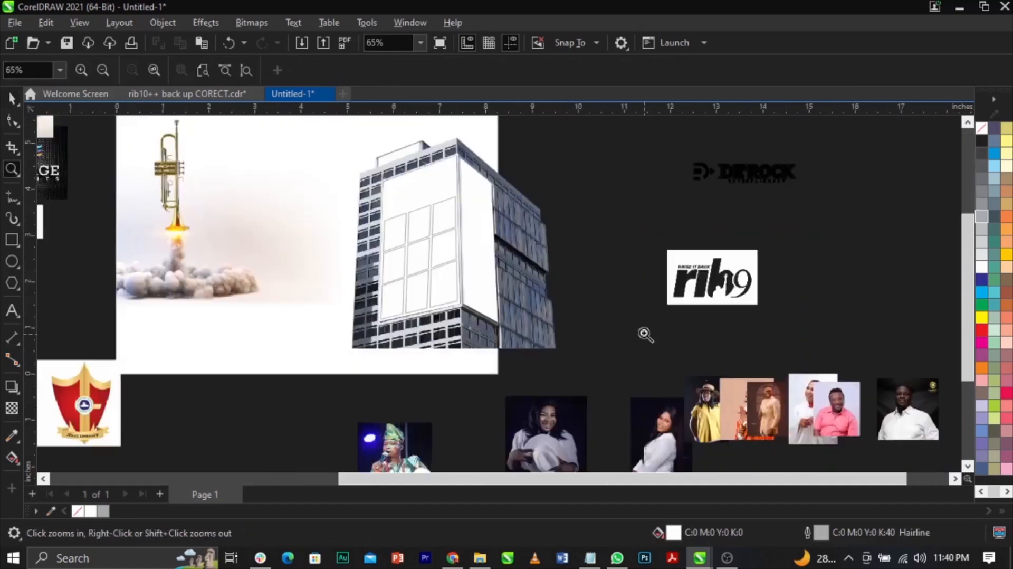
{"action": "scroll", "coordinate": [532, 293], "scroll_direction": "down", "scroll_amount": 2}
{"action": "scroll", "coordinate": [410, 228], "scroll_direction": "up", "scroll_amount": 3}
{"action": "scroll", "coordinate": [530, 298], "scroll_direction": "down", "scroll_amount": 2}
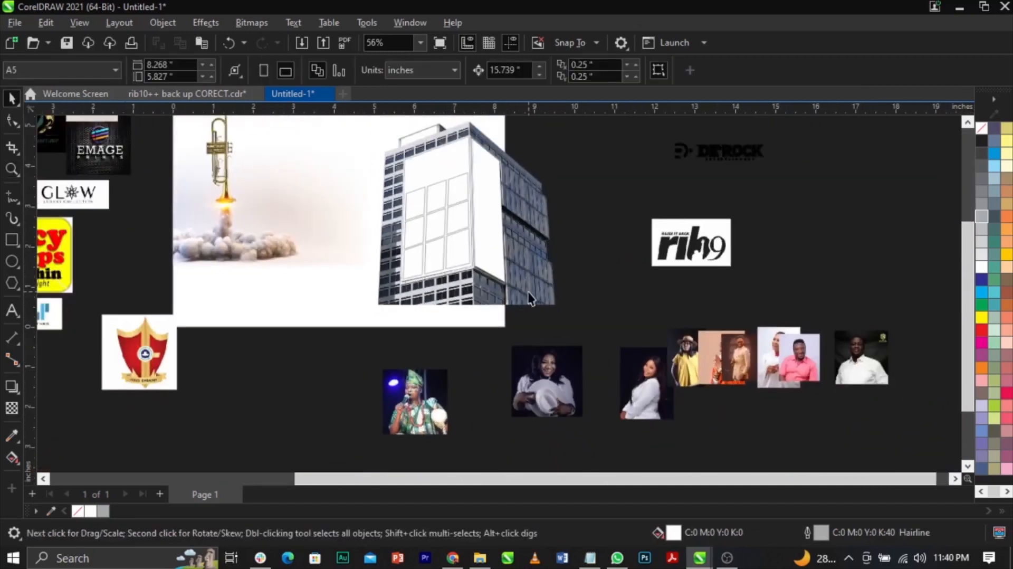
{"action": "scroll", "coordinate": [530, 298], "scroll_direction": "up", "scroll_amount": 1}
{"action": "left_click", "coordinate": [539, 401]}
{"action": "left_click_drag", "start_coordinate": [539, 401], "coordinate": [359, 203]}
{"action": "key", "text": "F2"}
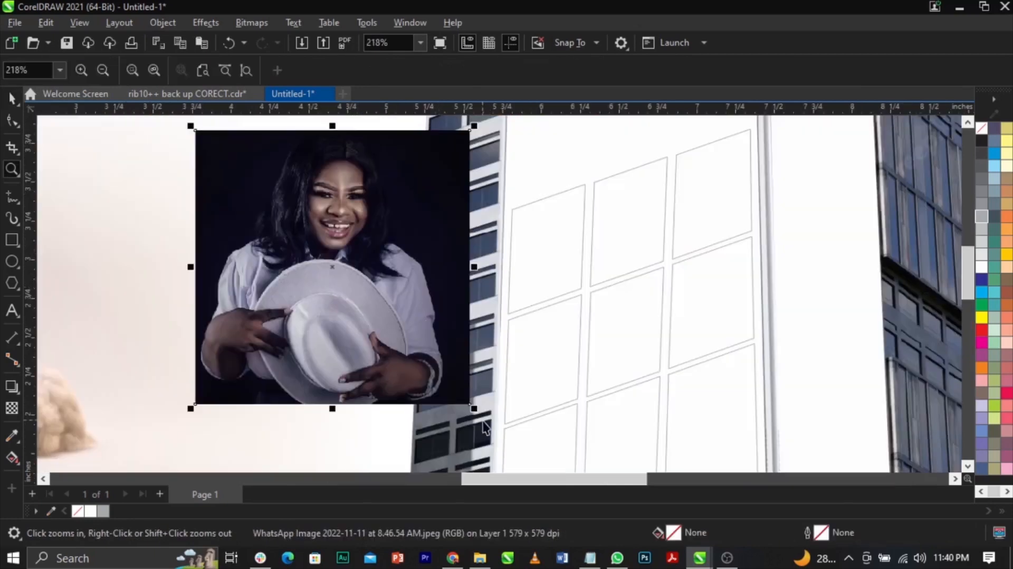
{"action": "key", "text": "space"}
{"action": "left_click_drag", "start_coordinate": [469, 404], "coordinate": [401, 335]}
PowerClip the hat photo inside the top-row frame farthest from the building corner.
{"action": "right_click", "coordinate": [349, 262]}
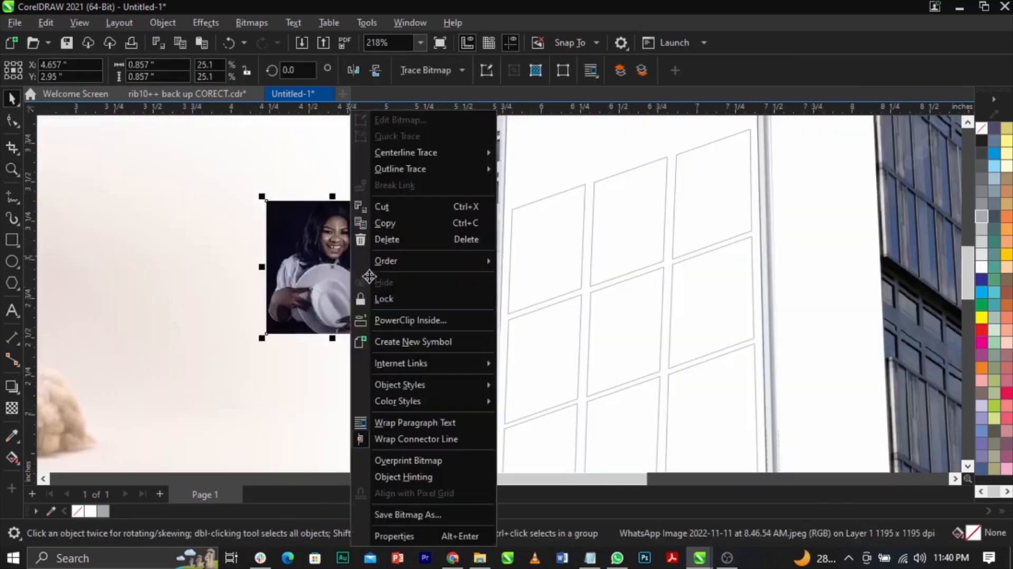
{"action": "left_click", "coordinate": [394, 318]}
{"action": "left_click", "coordinate": [508, 278]}
{"action": "scroll", "coordinate": [388, 255], "scroll_direction": "down", "scroll_amount": 8}
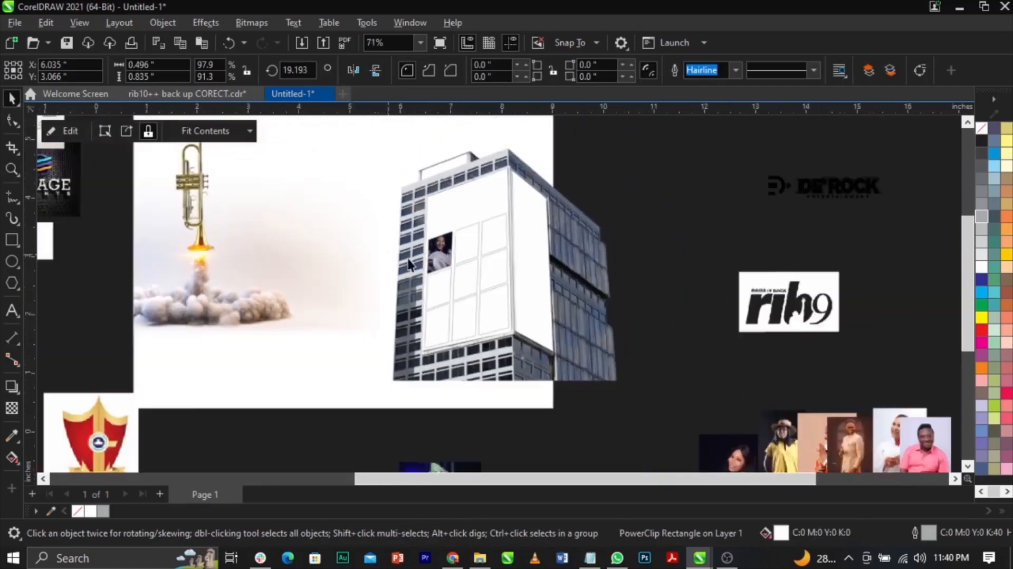
PowerClip the pink-shirt photo into the top row's middle frame and the yellow-outfit photo into the top-row frame nearest the building corner.
{"action": "left_click", "coordinate": [587, 258]}
{"action": "scroll", "coordinate": [587, 256], "scroll_direction": "down", "scroll_amount": 1}
{"action": "left_click_drag", "start_coordinate": [872, 428], "coordinate": [491, 252]}
{"action": "left_click", "coordinate": [531, 298]}
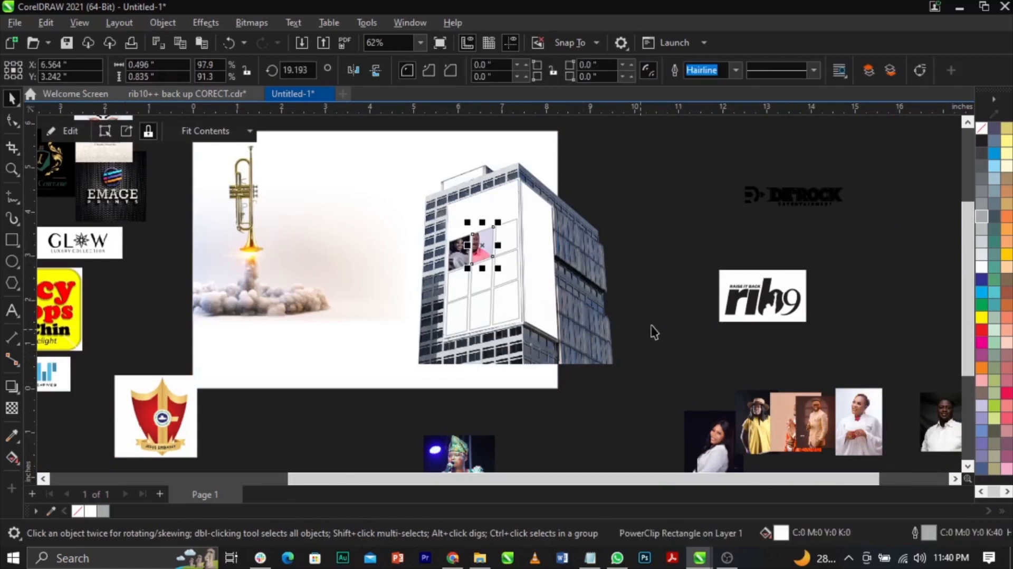
{"action": "left_click_drag", "start_coordinate": [761, 438], "coordinate": [519, 244]}
{"action": "left_click", "coordinate": [531, 289]}
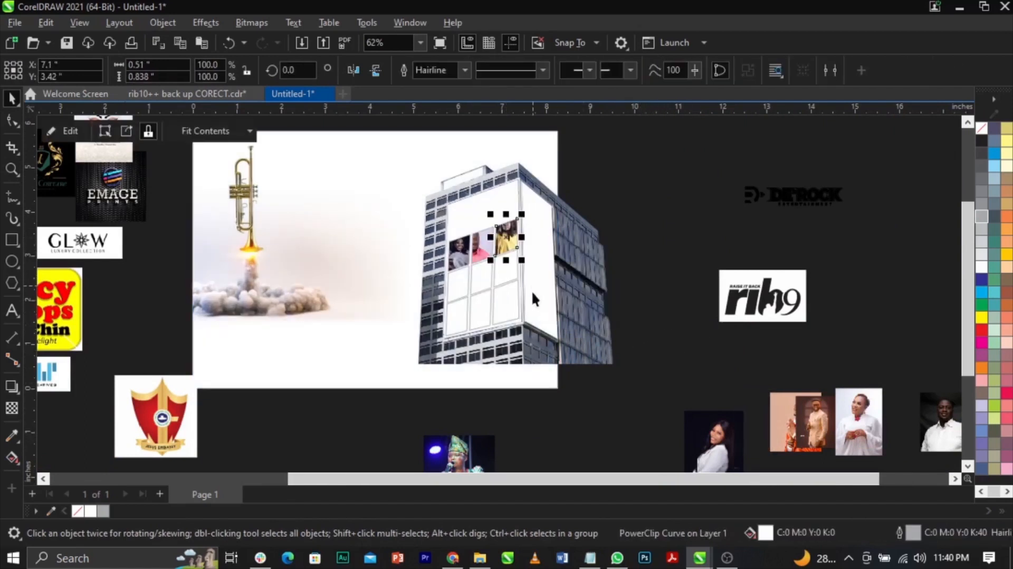
PowerClip the red-brooch woman's photo into the middle row's far frame and the white-blazer photo into its center frame, moving the orange-outfit photo aside.
{"action": "left_click", "coordinate": [681, 418]}
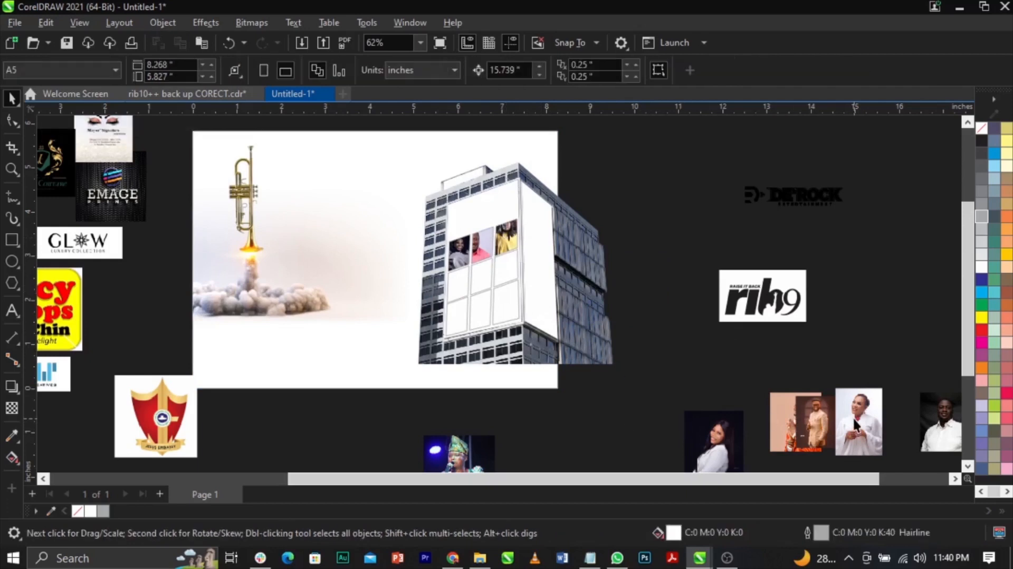
{"action": "left_click_drag", "start_coordinate": [852, 416], "coordinate": [462, 289]}
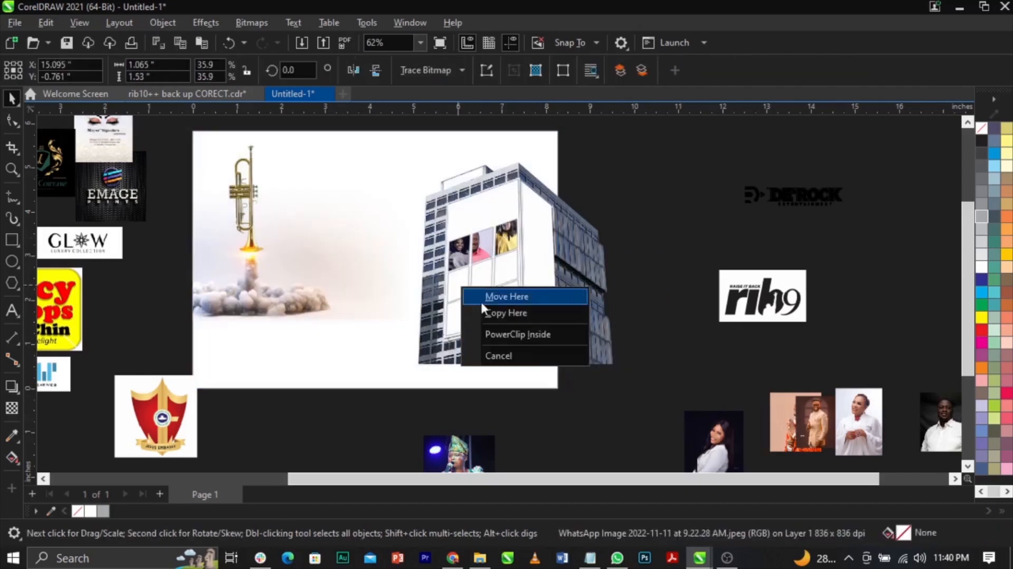
{"action": "left_click", "coordinate": [505, 334]}
{"action": "left_click_drag", "start_coordinate": [778, 418], "coordinate": [601, 369]}
{"action": "left_click_drag", "start_coordinate": [743, 433], "coordinate": [486, 278]}
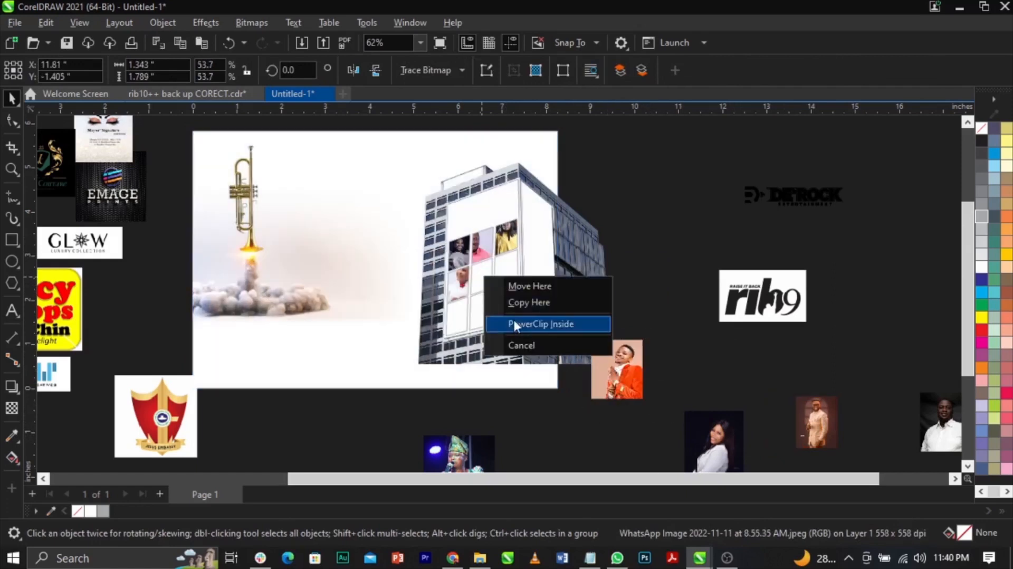
{"action": "left_click", "coordinate": [515, 321]}
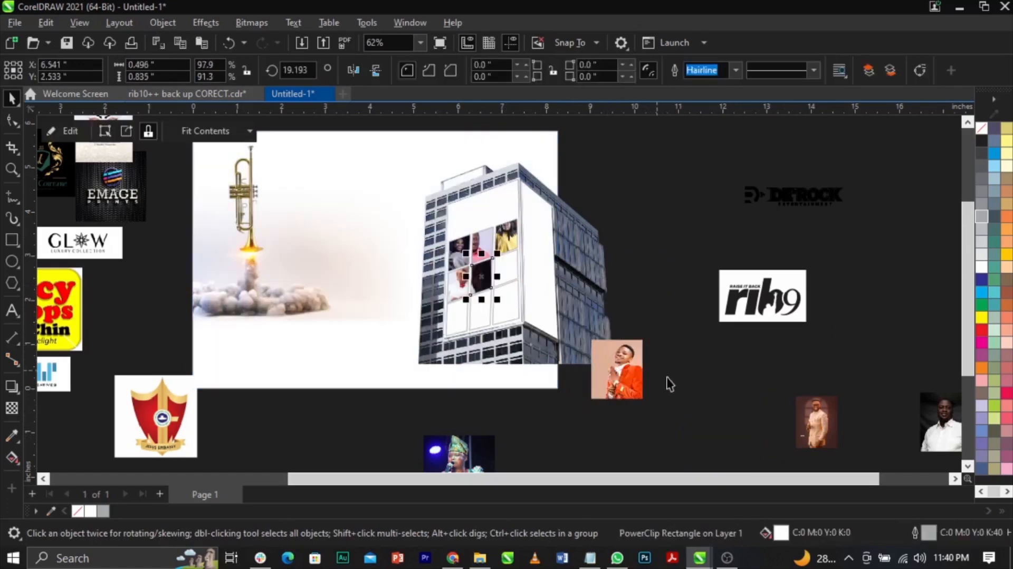
PowerClip the photo of the singer in the green cap into the middle-row frame nearest the building corner.
{"action": "scroll", "coordinate": [539, 328], "scroll_direction": "down", "scroll_amount": 1}
{"action": "left_click_drag", "start_coordinate": [483, 434], "coordinate": [515, 280]}
{"action": "left_click", "coordinate": [534, 325]}
{"action": "scroll", "coordinate": [534, 331], "scroll_direction": "up", "scroll_amount": 1}
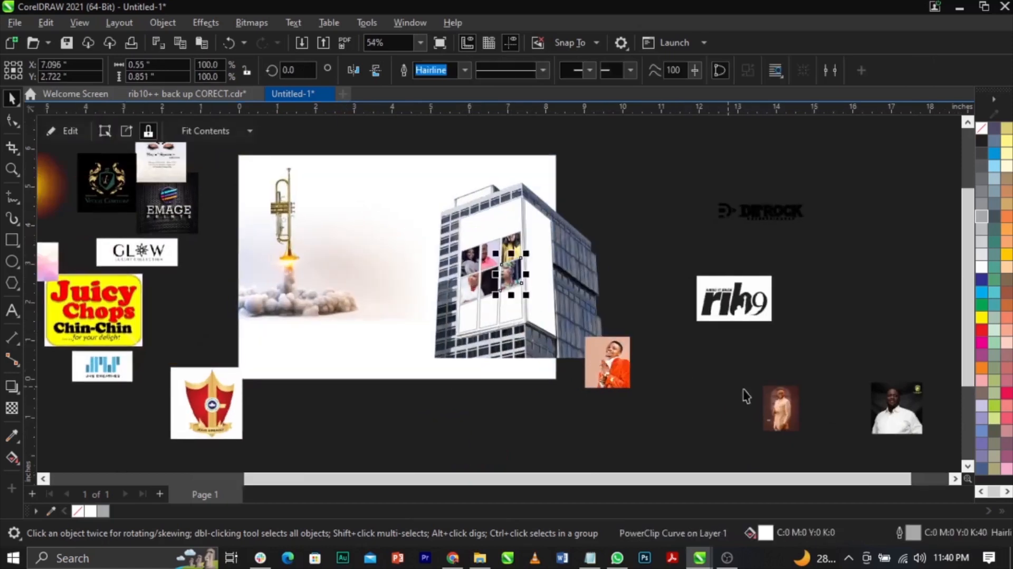
PowerClip the orange-outfit photo into the bottom-row frame farthest from the corner and the beige-suit photo into the bottom row's middle frame.
{"action": "left_click_drag", "start_coordinate": [608, 369], "coordinate": [473, 322]}
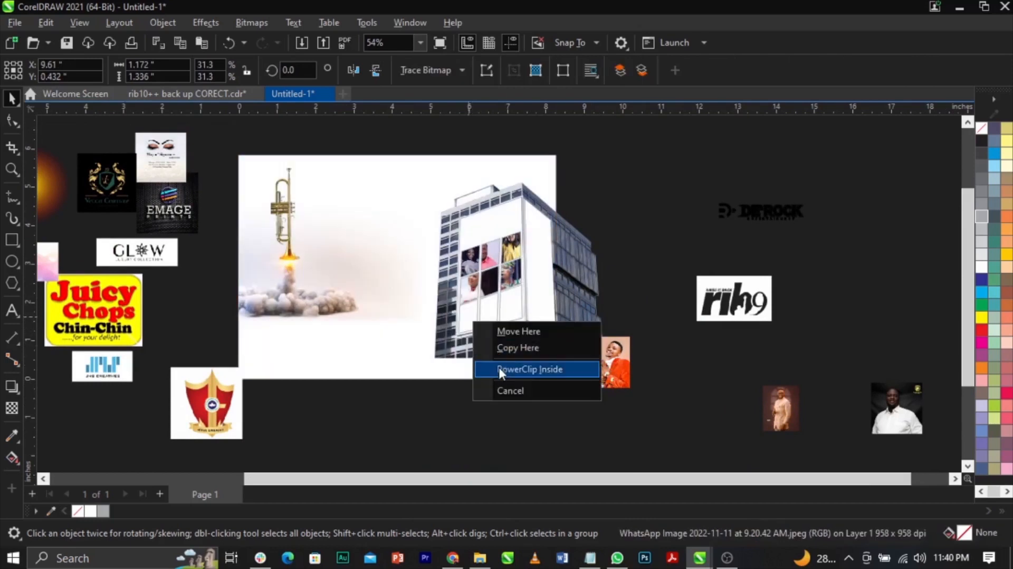
{"action": "left_click", "coordinate": [498, 368]}
{"action": "left_click_drag", "start_coordinate": [793, 422], "coordinate": [494, 316]}
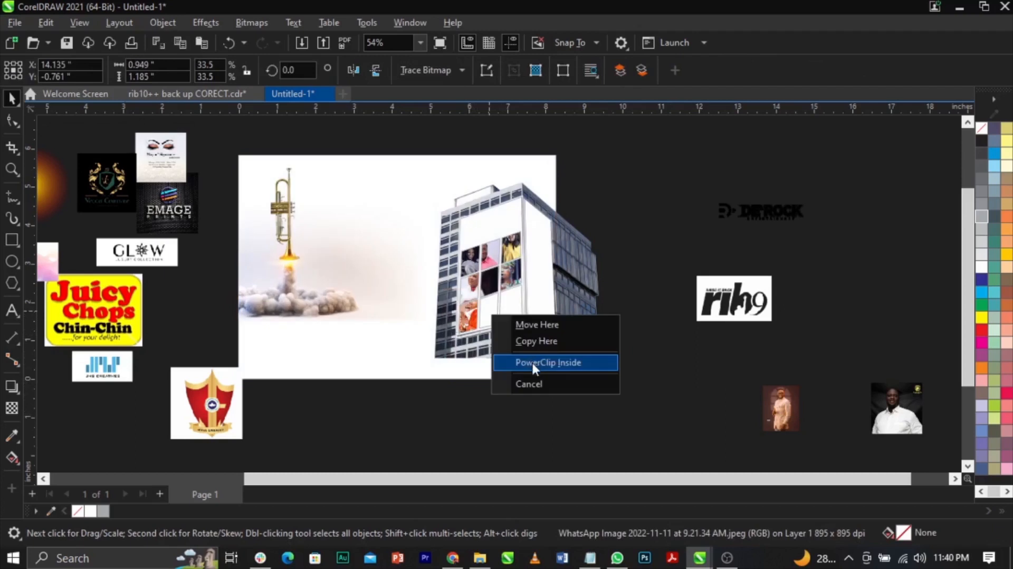
{"action": "left_click", "coordinate": [534, 365]}
Bring the white-shirt man's photo beside the building and PowerClip it into the bottom-row frame nearest the corner.
{"action": "left_click_drag", "start_coordinate": [889, 420], "coordinate": [553, 328]}
{"action": "key", "text": "z"}
{"action": "left_click_drag", "start_coordinate": [410, 265], "coordinate": [628, 355]}
{"action": "key", "text": "space"}
{"action": "left_click_drag", "start_coordinate": [614, 303], "coordinate": [473, 307]}
{"action": "left_click", "coordinate": [530, 355]}
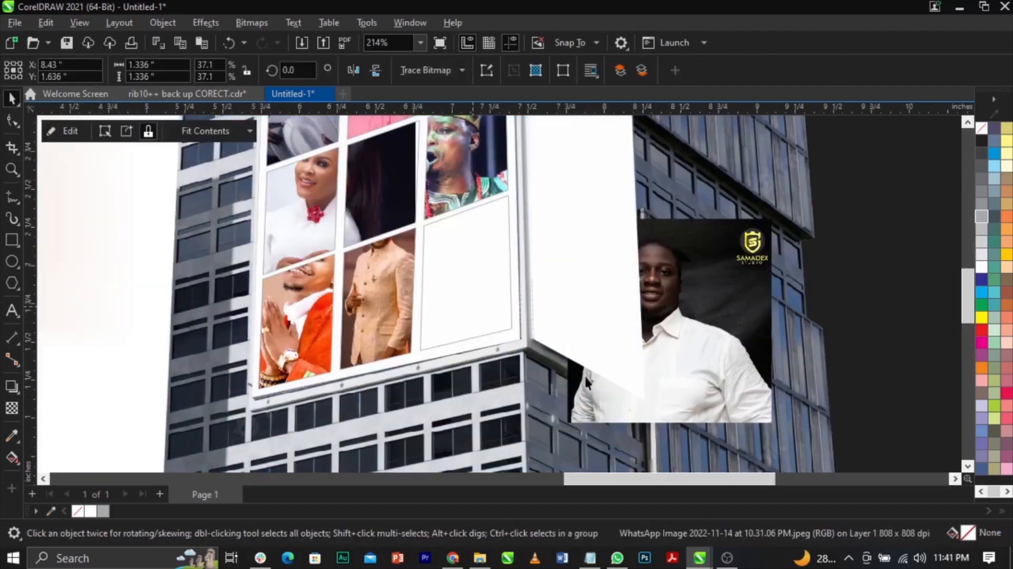
{"action": "scroll", "coordinate": [586, 381], "scroll_direction": "down", "scroll_amount": 4}
{"action": "scroll", "coordinate": [531, 287], "scroll_direction": "up", "scroll_amount": 5}
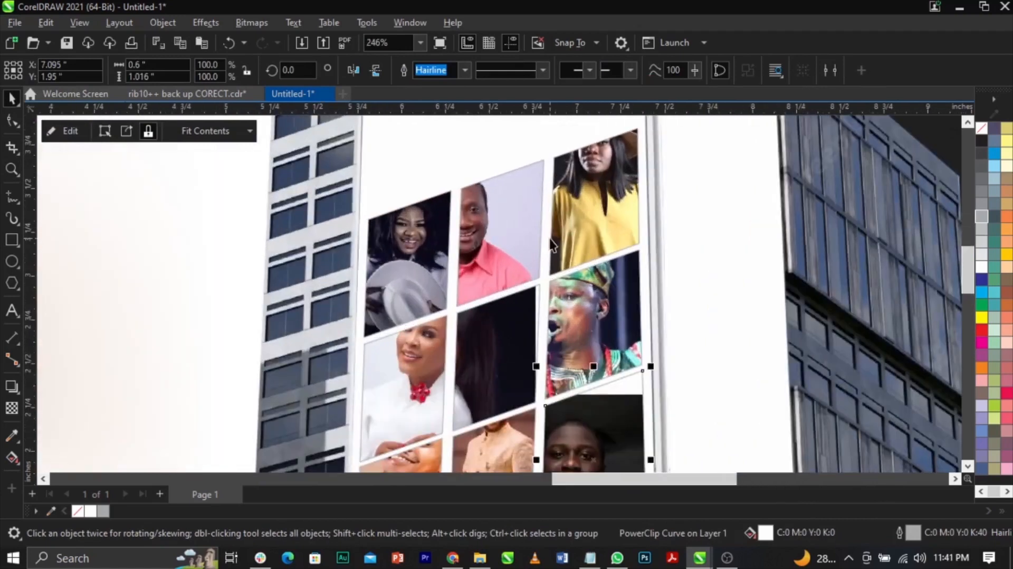
Edit the hat photo's PowerClip, enlarging and repositioning the picture so the woman's face fills the frame.
{"action": "left_click", "coordinate": [410, 232]}
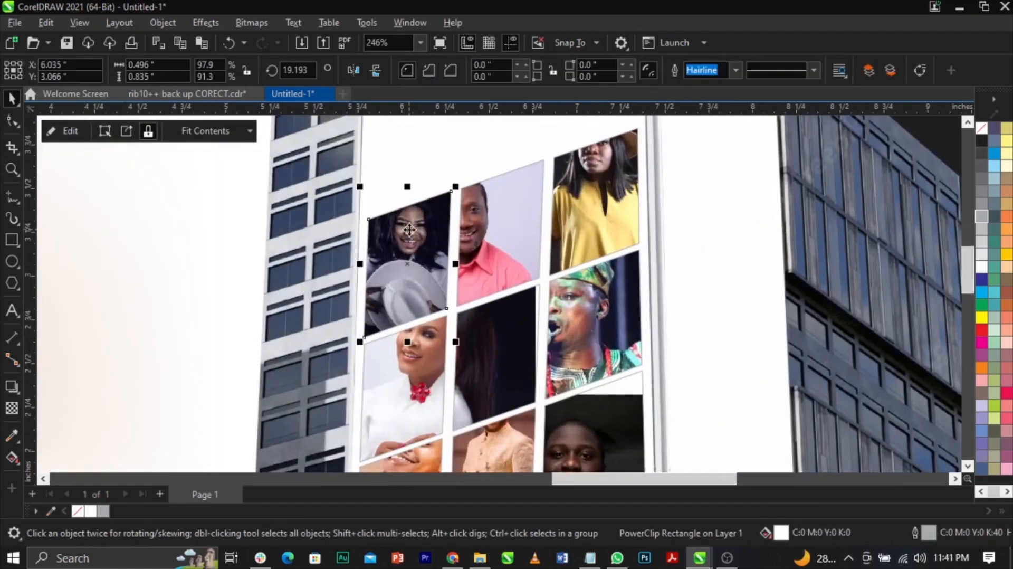
{"action": "right_click", "coordinate": [409, 230]}
{"action": "left_click", "coordinate": [454, 108]}
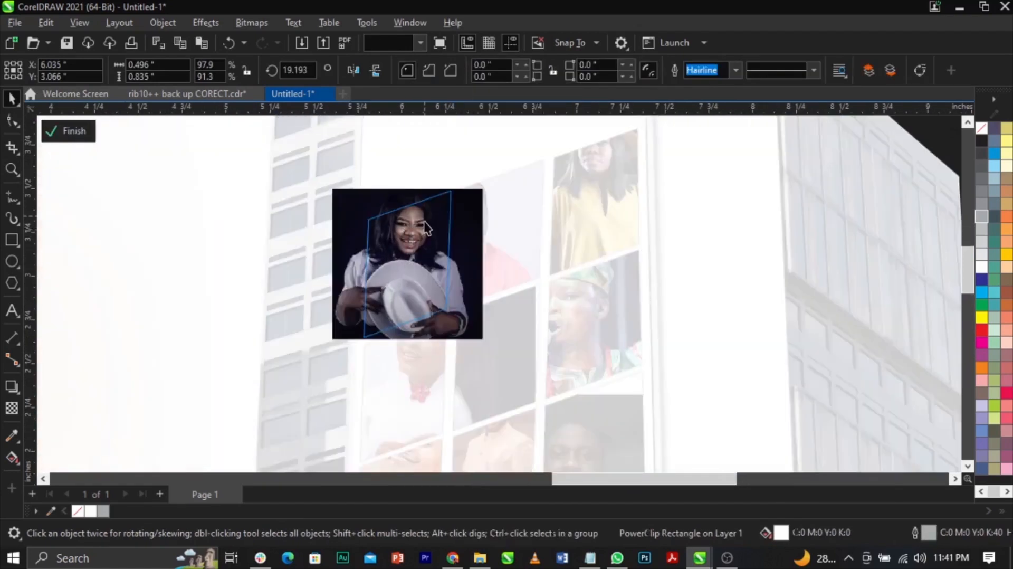
{"action": "scroll", "coordinate": [426, 228], "scroll_direction": "up", "scroll_amount": 2}
{"action": "left_click_drag", "start_coordinate": [520, 180], "coordinate": [569, 158]}
{"action": "mouse_move", "coordinate": [481, 235]}
{"action": "left_mouse_down"}
{"action": "mouse_move", "coordinate": [497, 244]}
{"action": "mouse_move", "coordinate": [482, 235]}
{"action": "mouse_move", "coordinate": [481, 251]}
{"action": "left_mouse_up"}
{"action": "left_click", "coordinate": [481, 250]}
{"action": "left_click", "coordinate": [567, 264], "text": "ctrl"}
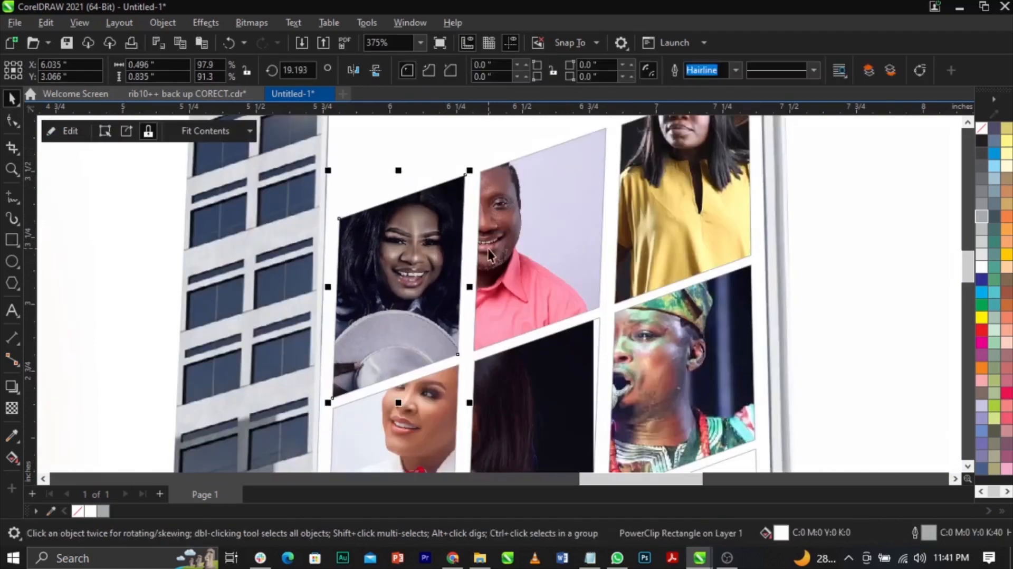
Open the pink-shirt photo's PowerClip for editing and shift the picture so the man's face is centered in the frame.
{"action": "scroll", "coordinate": [546, 238], "scroll_direction": "up", "scroll_amount": 1}
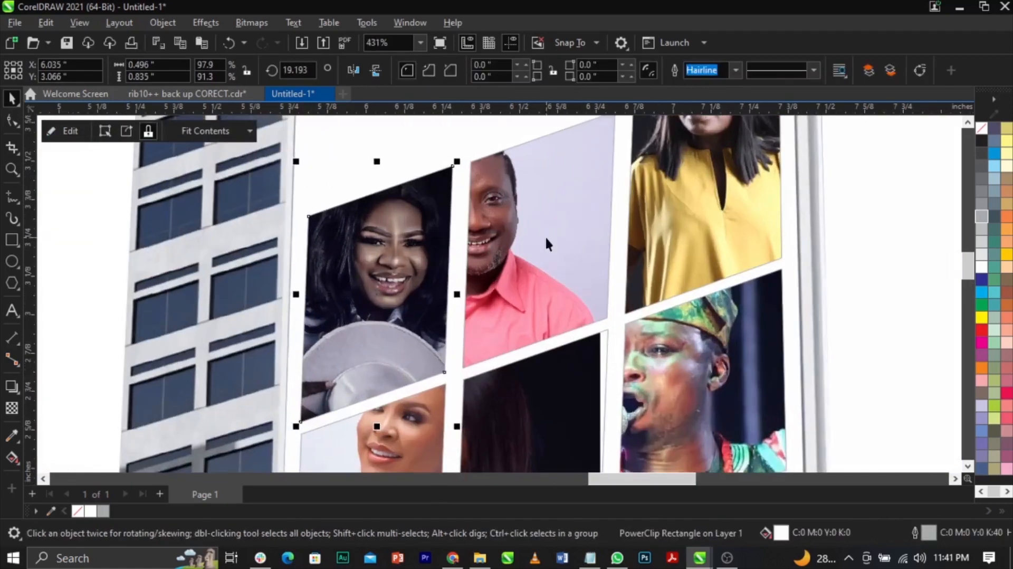
{"action": "double_click", "coordinate": [519, 243]}
{"action": "scroll", "coordinate": [514, 240], "scroll_direction": "down", "scroll_amount": 5}
{"action": "left_click_drag", "start_coordinate": [515, 240], "coordinate": [557, 251]}
{"action": "scroll", "coordinate": [571, 233], "scroll_direction": "up", "scroll_amount": 4}
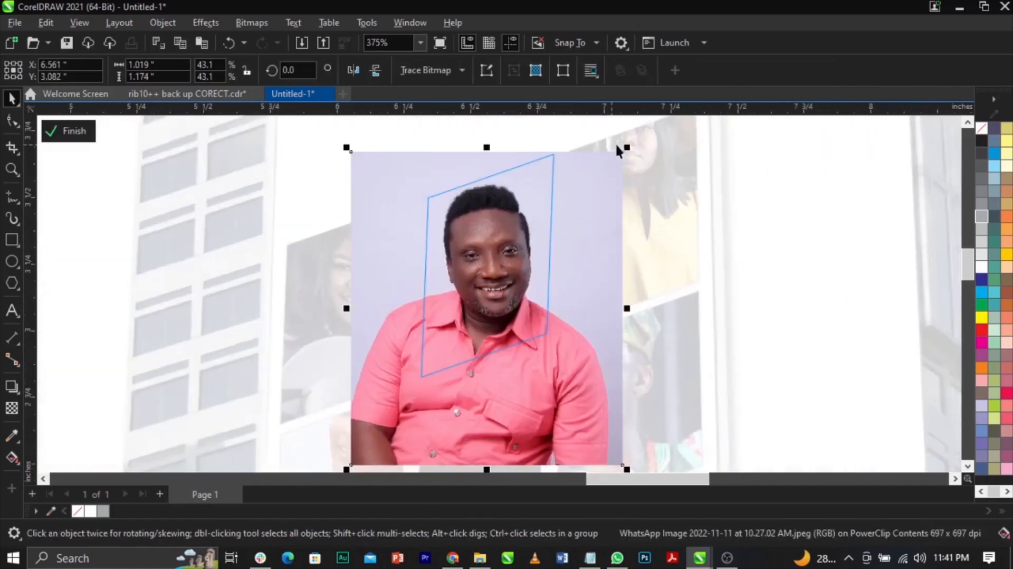
Scale the pink-shirt photo to about 0.973 by 1.121 in, nudge it within its frame and finish editing the PowerClip.
{"action": "left_click_drag", "start_coordinate": [628, 150], "coordinate": [605, 176]}
{"action": "left_click_drag", "start_coordinate": [572, 206], "coordinate": [577, 189]}
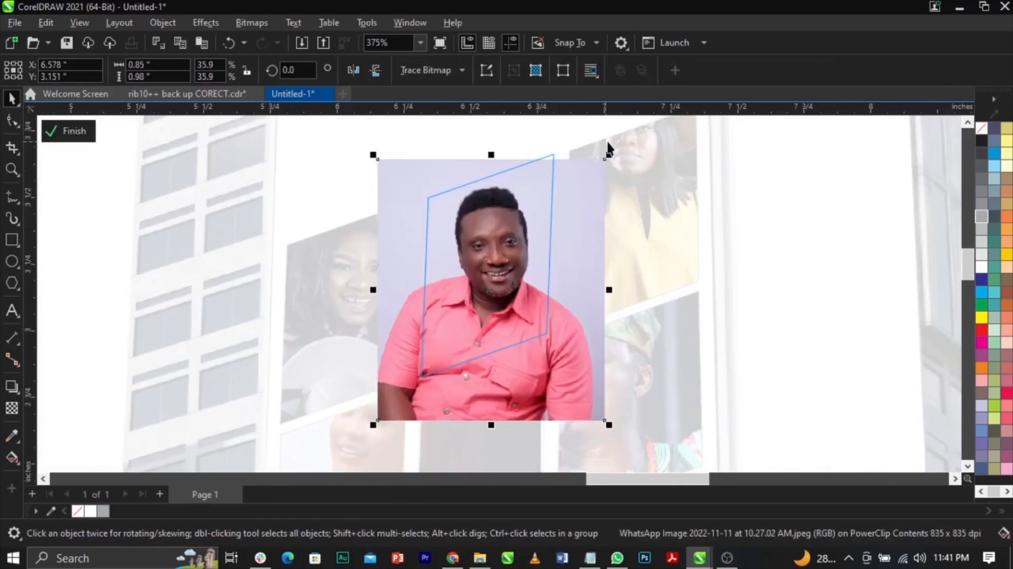
{"action": "left_click_drag", "start_coordinate": [610, 155], "coordinate": [622, 159]}
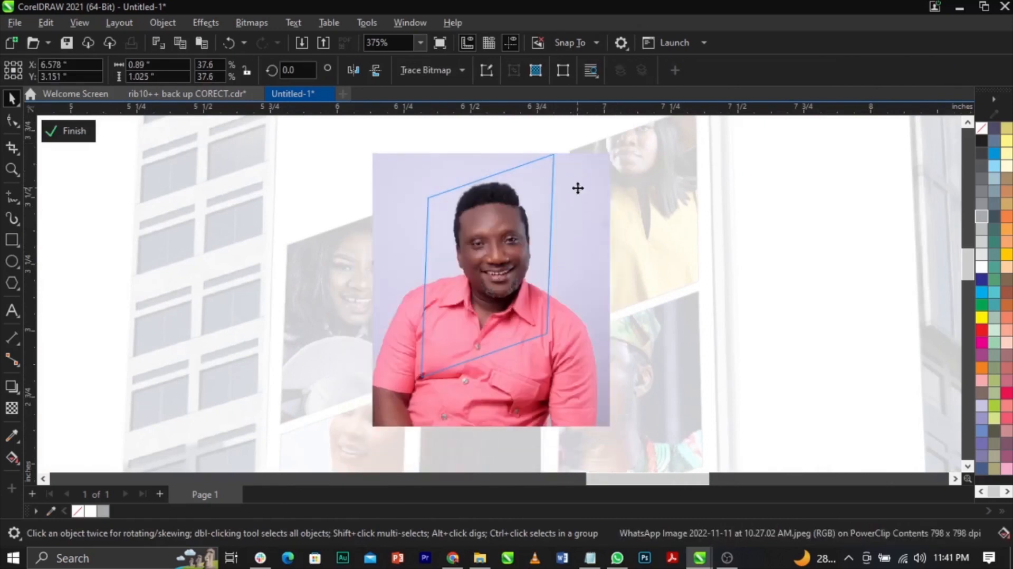
{"action": "left_click", "coordinate": [579, 190]}
{"action": "left_click", "coordinate": [619, 176]}
{"action": "double_click", "coordinate": [597, 177]}
{"action": "double_click", "coordinate": [597, 172]}
{"action": "left_click", "coordinate": [599, 171]}
{"action": "mouse_move", "coordinate": [610, 152]}
{"action": "left_mouse_down"}
{"action": "mouse_move", "coordinate": [638, 140]}
{"action": "mouse_move", "coordinate": [624, 147]}
{"action": "left_mouse_up"}
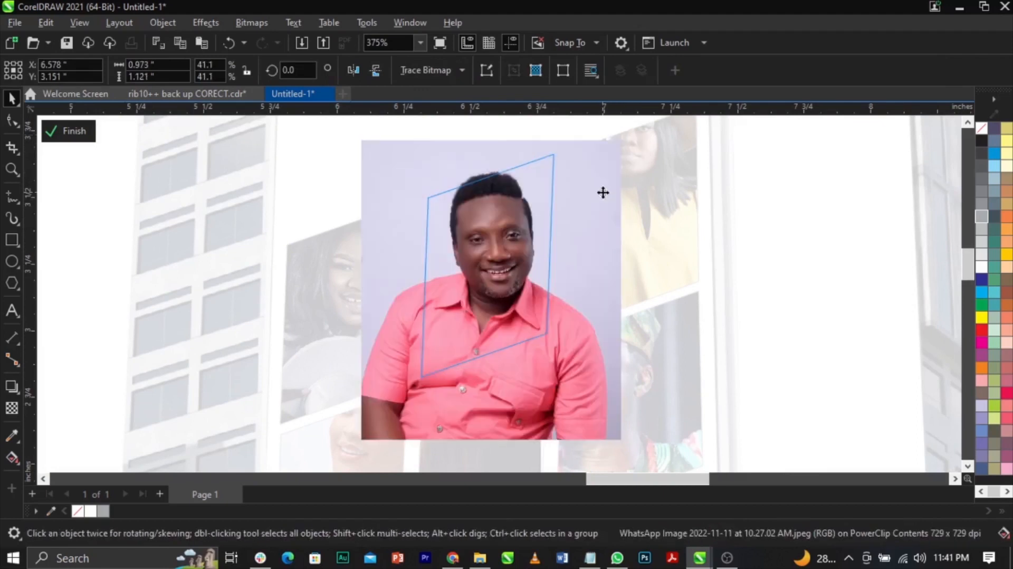
{"action": "left_click_drag", "start_coordinate": [603, 191], "coordinate": [604, 199]}
{"action": "left_click", "coordinate": [633, 204], "text": "ctrl"}
Edit the yellow-outfit photo's PowerClip, enlarging the picture to about 1.121 by 1.683 in with the face and hat inside the frame.
{"action": "left_click", "coordinate": [594, 220], "text": "ctrl"}
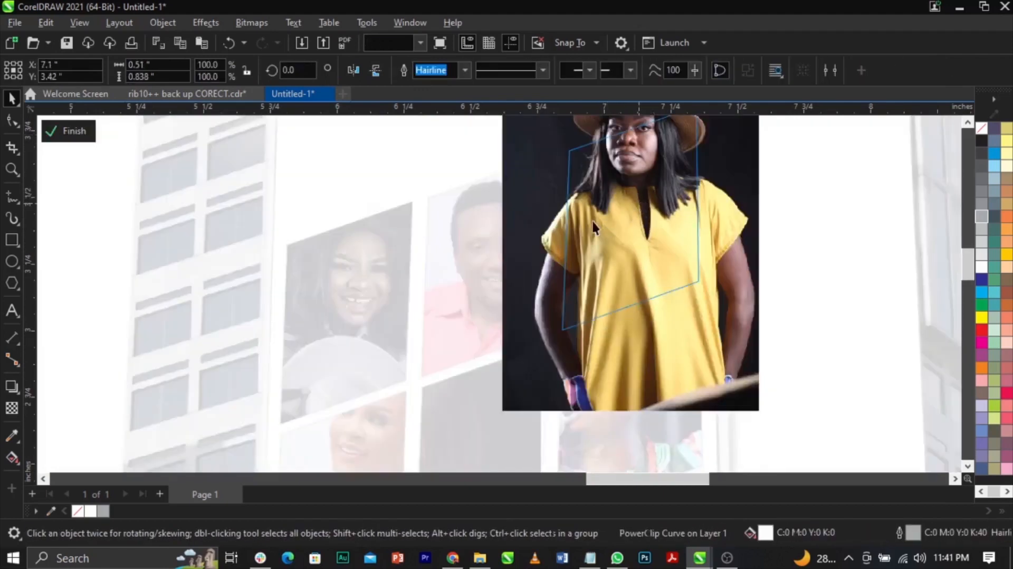
{"action": "scroll", "coordinate": [593, 221], "scroll_direction": "down", "scroll_amount": 1}
{"action": "left_click", "coordinate": [639, 222]}
{"action": "scroll", "coordinate": [668, 176], "scroll_direction": "up", "scroll_amount": 1}
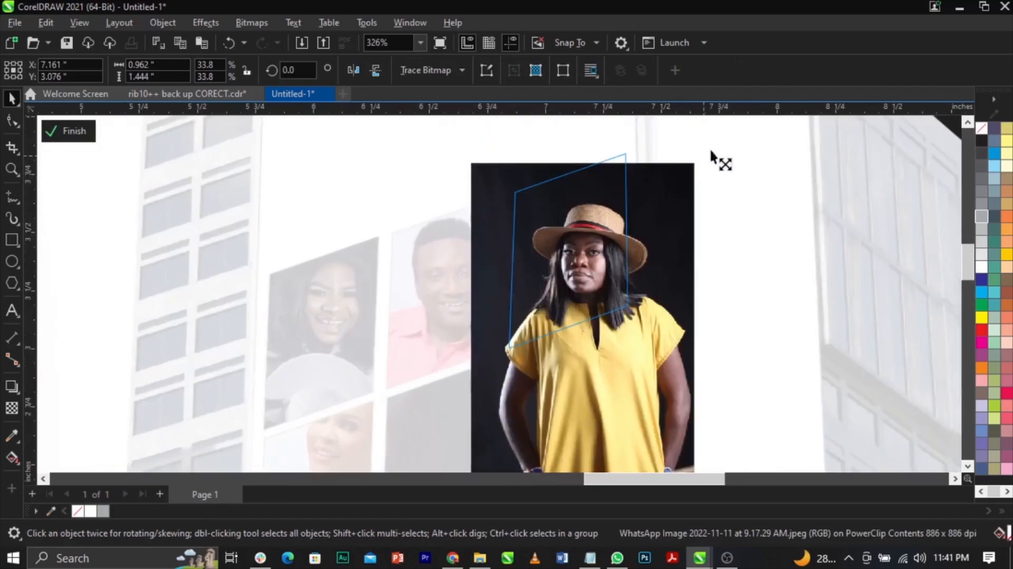
{"action": "left_click_drag", "start_coordinate": [700, 159], "coordinate": [718, 132]}
{"action": "mouse_move", "coordinate": [662, 234]}
{"action": "left_mouse_down"}
{"action": "mouse_move", "coordinate": [642, 225]}
{"action": "mouse_move", "coordinate": [656, 219]}
{"action": "mouse_move", "coordinate": [645, 226]}
{"action": "left_mouse_up"}
{"action": "left_click", "coordinate": [727, 237], "text": "ctrl"}
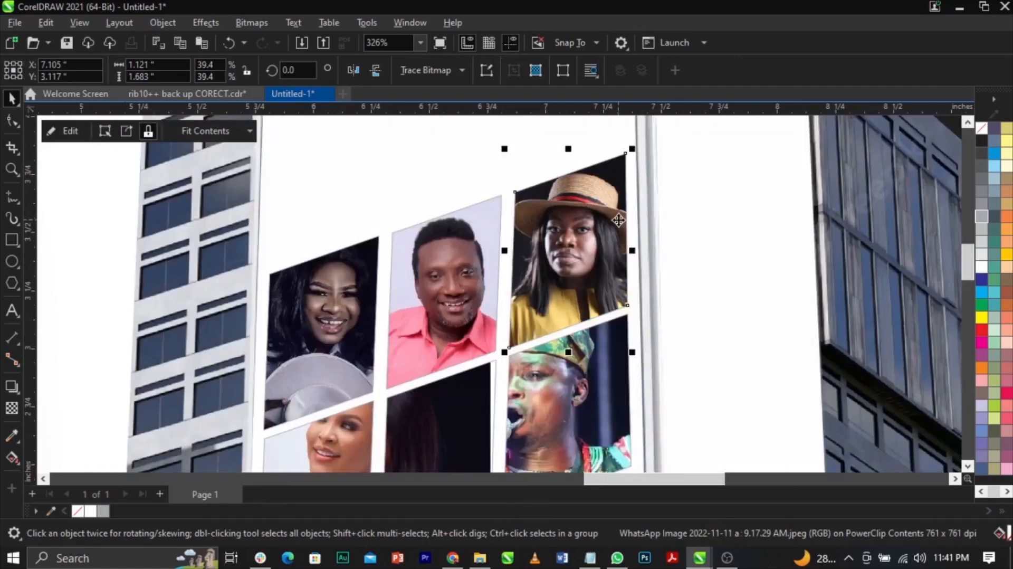
Reposition the red-brooch woman's photo inside its middle-row frame so her whole face shows.
{"action": "scroll", "coordinate": [612, 201], "scroll_direction": "down", "scroll_amount": 5}
{"action": "scroll", "coordinate": [612, 201], "scroll_direction": "down", "scroll_amount": 2}
{"action": "scroll", "coordinate": [542, 340], "scroll_direction": "up", "scroll_amount": 5}
{"action": "left_click", "coordinate": [486, 270], "text": "ctrl"}
{"action": "left_click_drag", "start_coordinate": [511, 224], "coordinate": [491, 266]}
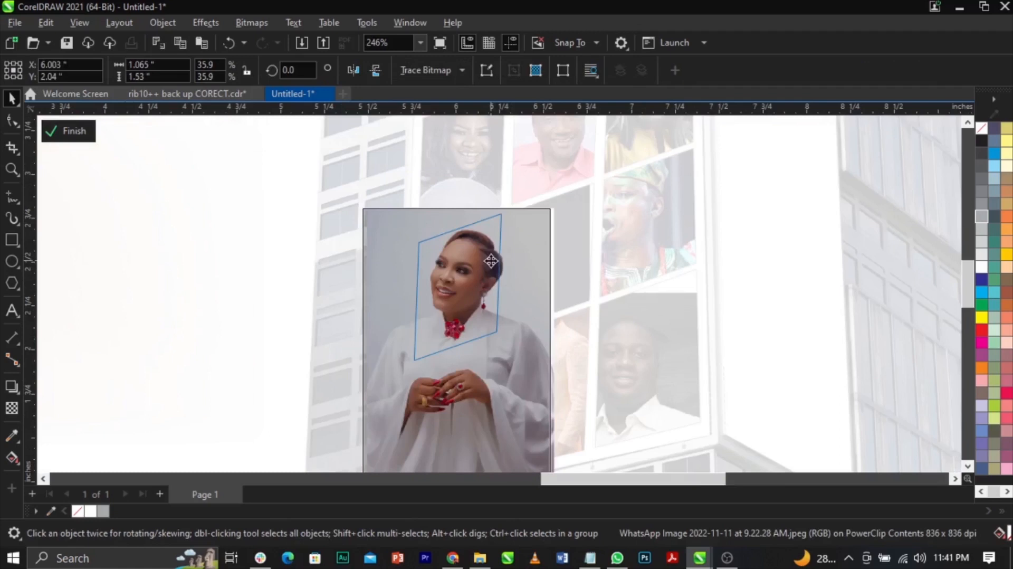
{"action": "left_click", "coordinate": [567, 265]}
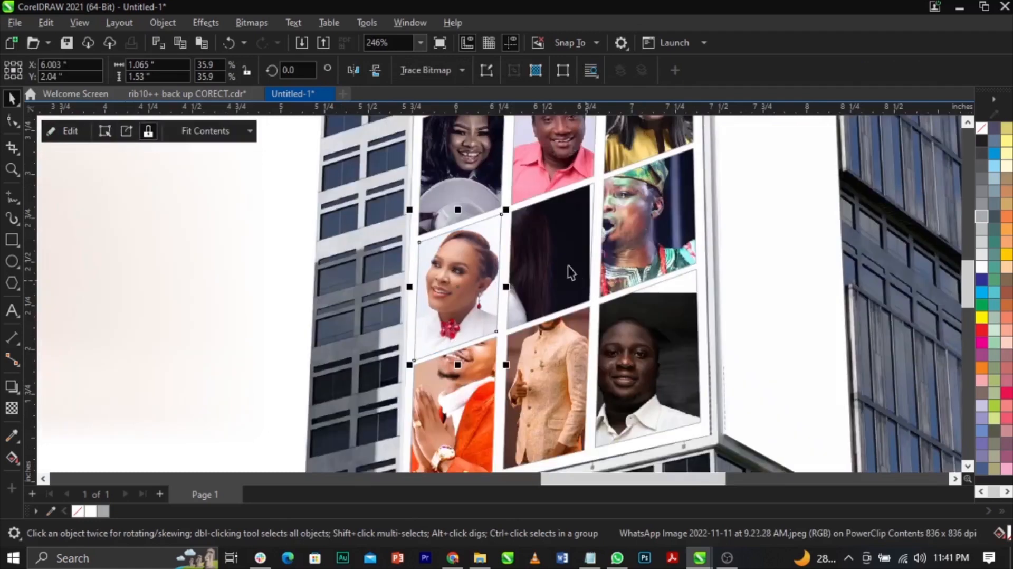
Edit the white-blazer photo's PowerClip, scaling the picture to about 1.091 by 1.453 in and centering the woman's face in the frame.
{"action": "left_click", "coordinate": [565, 260], "text": "ctrl"}
{"action": "left_click_drag", "start_coordinate": [680, 185], "coordinate": [650, 222]}
{"action": "left_click_drag", "start_coordinate": [625, 275], "coordinate": [621, 227]}
{"action": "left_click_drag", "start_coordinate": [649, 166], "coordinate": [640, 177]}
{"action": "scroll", "coordinate": [607, 255], "scroll_direction": "up", "scroll_amount": 1}
{"action": "left_click_drag", "start_coordinate": [611, 230], "coordinate": [610, 211]}
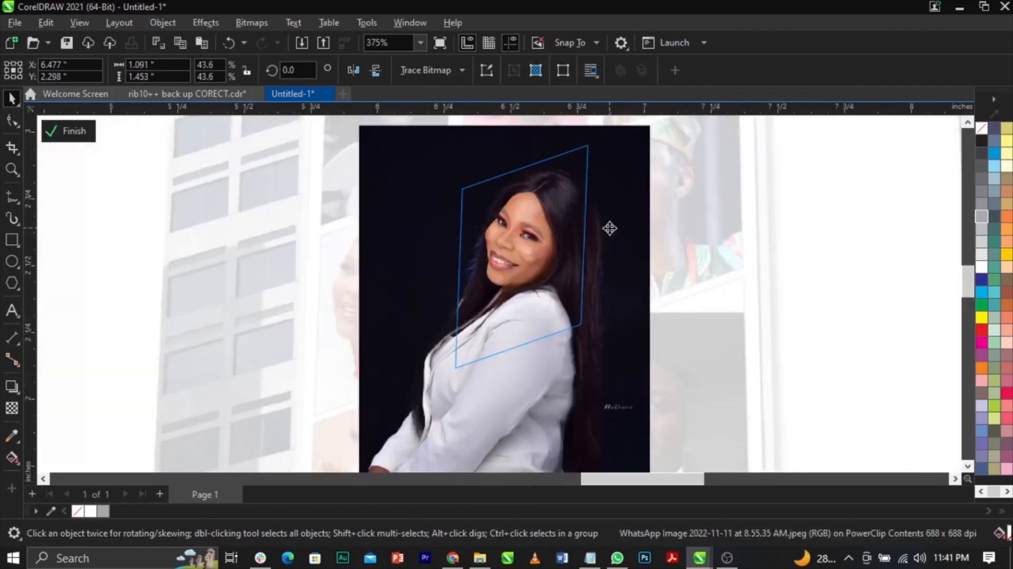
{"action": "left_click", "coordinate": [612, 229], "text": "ctrl"}
Shrink and reposition the green-cap singer's photo inside its frame so his face and microphone fit.
{"action": "left_click", "coordinate": [645, 216], "text": "ctrl"}
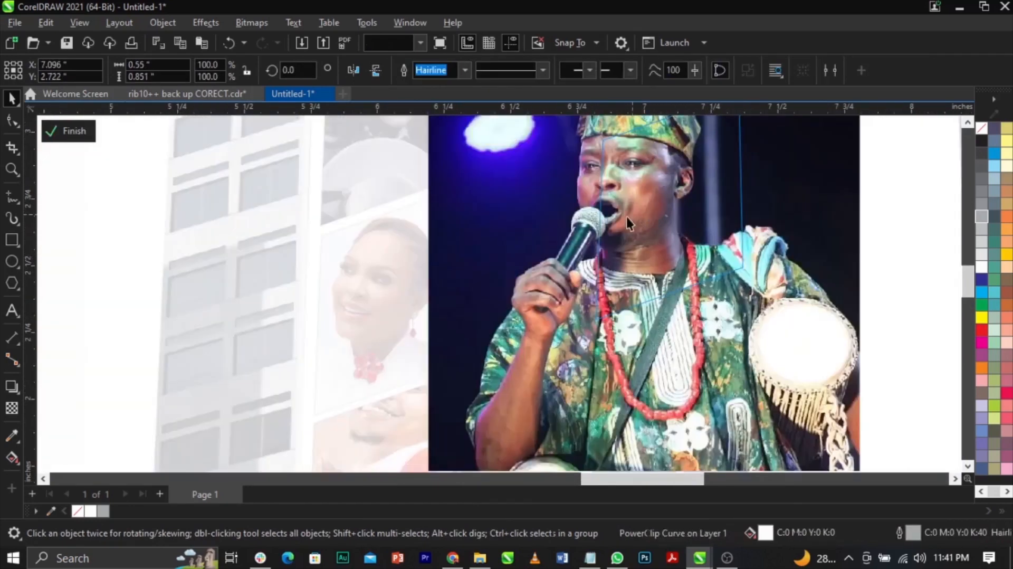
{"action": "scroll", "coordinate": [620, 218], "scroll_direction": "down", "scroll_amount": 1}
{"action": "left_click_drag", "start_coordinate": [621, 217], "coordinate": [685, 257]}
{"action": "left_click_drag", "start_coordinate": [827, 152], "coordinate": [800, 178]}
{"action": "left_click_drag", "start_coordinate": [760, 208], "coordinate": [711, 207]}
{"action": "left_click", "coordinate": [739, 201]}
{"action": "left_click", "coordinate": [813, 231], "text": "ctrl"}
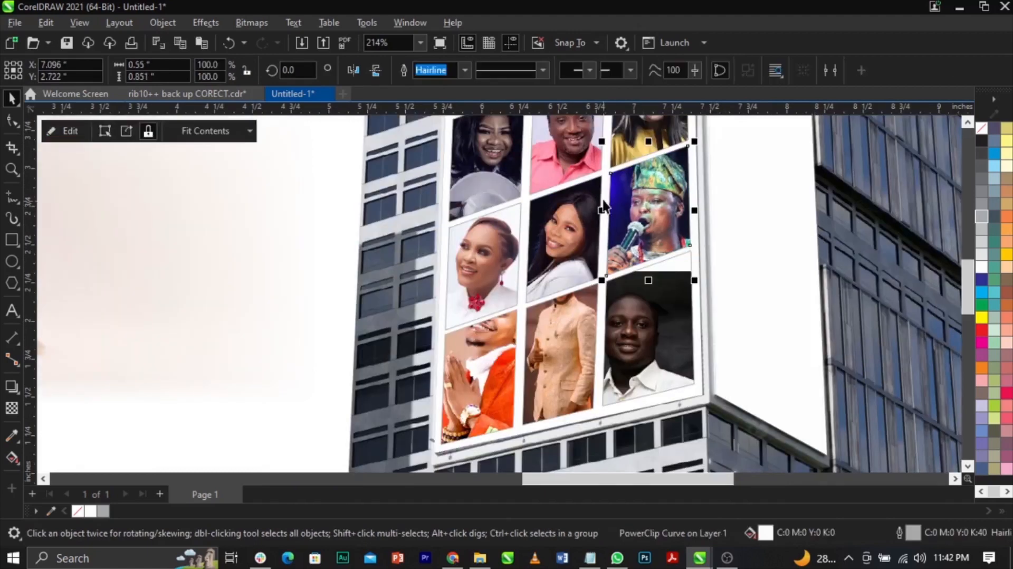
Move the orange-outfit photo down inside its bottom-row frame so the man's face is fully in view.
{"action": "scroll", "coordinate": [604, 208], "scroll_direction": "down", "scroll_amount": 1}
{"action": "scroll", "coordinate": [574, 340], "scroll_direction": "up", "scroll_amount": 1}
{"action": "double_click", "coordinate": [523, 220]}
{"action": "left_click_drag", "start_coordinate": [524, 220], "coordinate": [537, 268]}
{"action": "left_click", "coordinate": [603, 252], "text": "ctrl"}
Enlarge the beige-suit photo inside its bottom-row frame and move it down so the man's face fills the frame.
{"action": "double_click", "coordinate": [603, 252]}
{"action": "left_click_drag", "start_coordinate": [603, 252], "coordinate": [611, 336]}
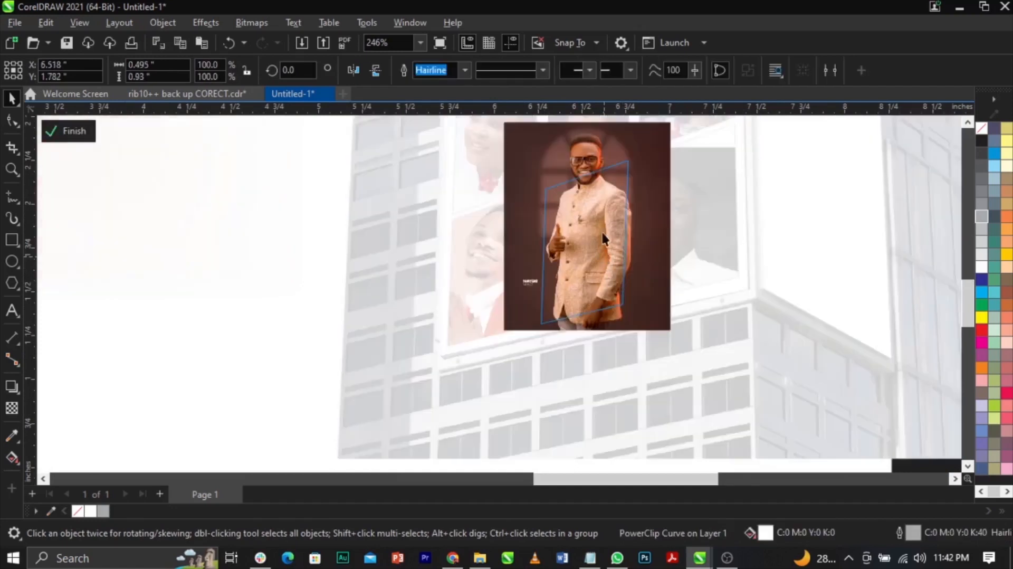
{"action": "left_click_drag", "start_coordinate": [685, 202], "coordinate": [764, 109]}
{"action": "left_click_drag", "start_coordinate": [684, 225], "coordinate": [686, 286]}
{"action": "left_click", "coordinate": [803, 283], "text": "ctrl"}
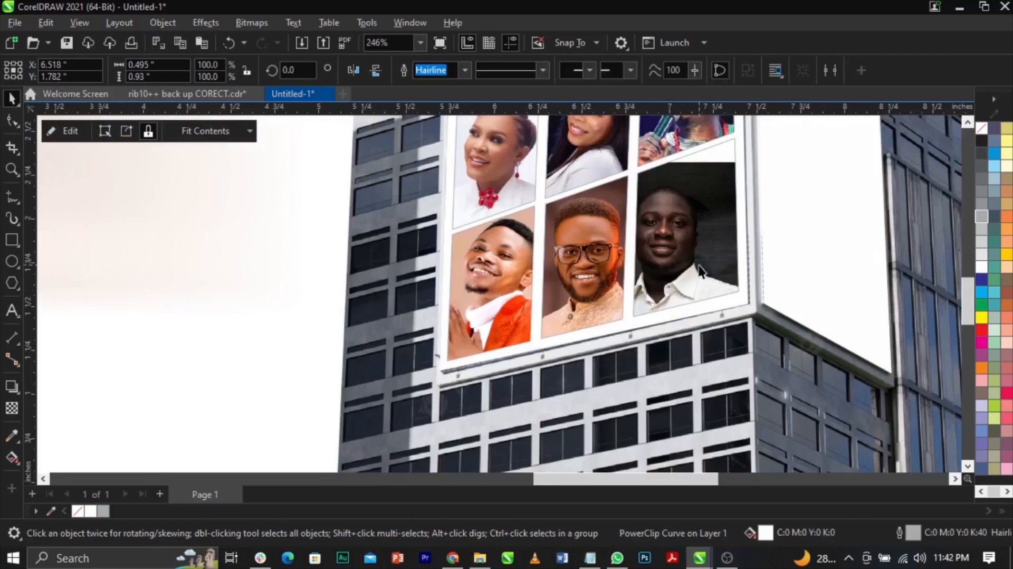
Edit the white-shirt photo's PowerClip, enlarging the picture to about 1.57 in square and positioning it to fill the frame.
{"action": "left_click", "coordinate": [699, 266], "text": "ctrl"}
{"action": "left_click_drag", "start_coordinate": [724, 253], "coordinate": [738, 247]}
{"action": "left_click_drag", "start_coordinate": [832, 379], "coordinate": [854, 399]}
{"action": "left_click_drag", "start_coordinate": [799, 319], "coordinate": [799, 325]}
{"action": "left_click", "coordinate": [912, 296], "text": "ctrl"}
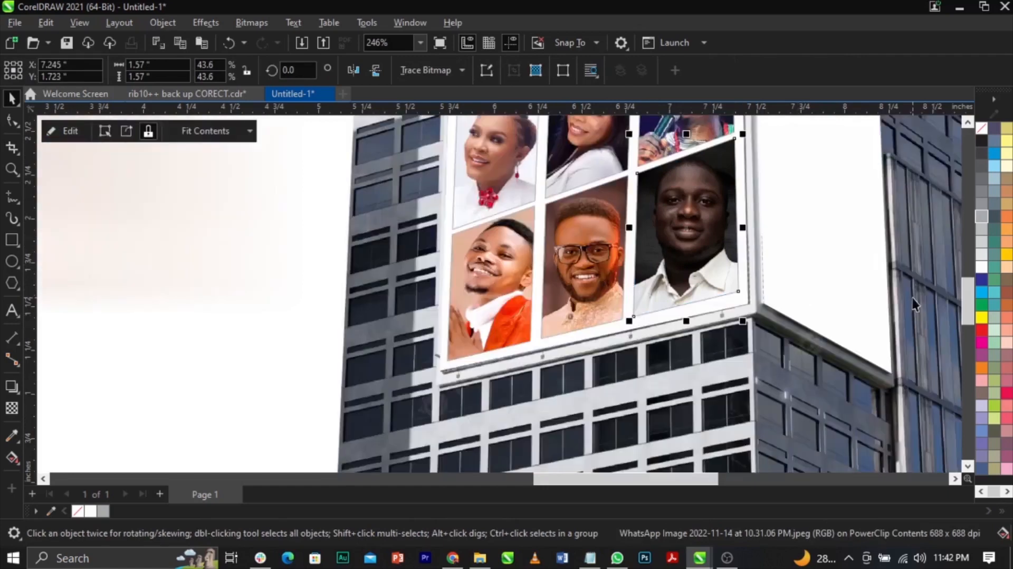
Try shifting the blank panel on the building's side face sideways, and undo the move.
{"action": "scroll", "coordinate": [595, 300], "scroll_direction": "down", "scroll_amount": 4}
{"action": "left_click", "coordinate": [800, 299]}
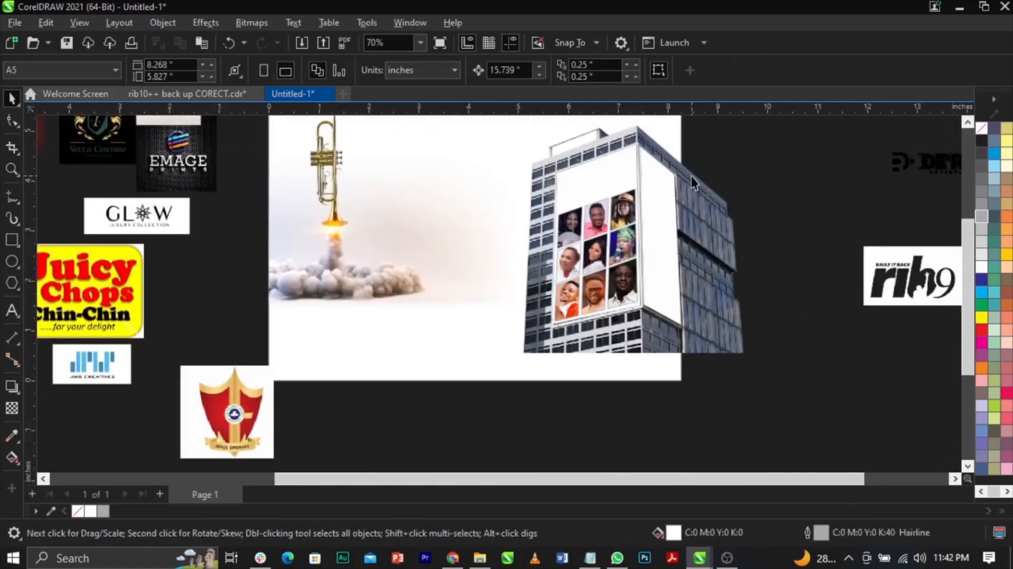
{"action": "scroll", "coordinate": [677, 258], "scroll_direction": "down", "scroll_amount": 2}
{"action": "left_click_drag", "start_coordinate": [457, 162], "coordinate": [832, 327]}
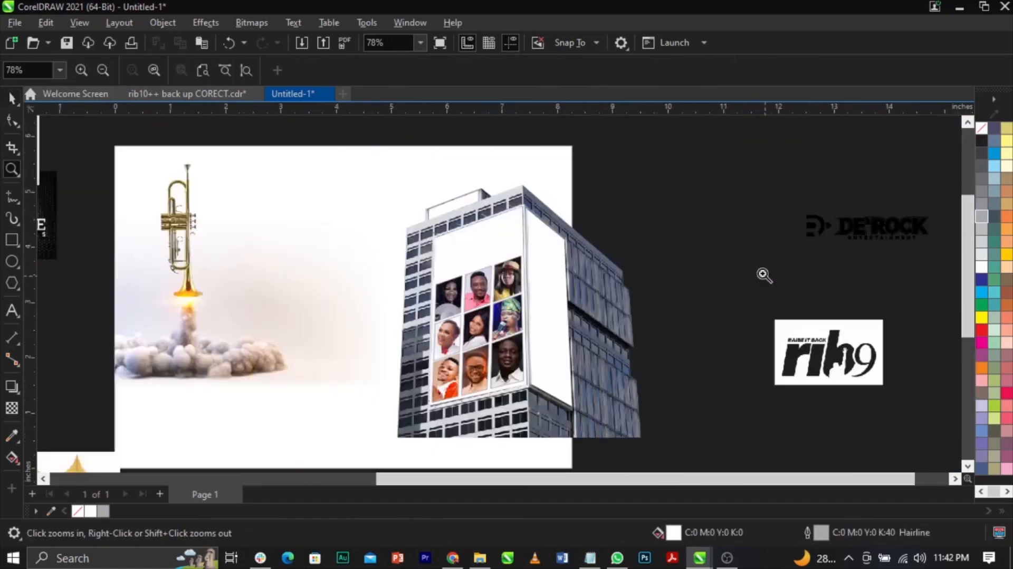
{"action": "scroll", "coordinate": [558, 341], "scroll_direction": "up", "scroll_amount": 1}
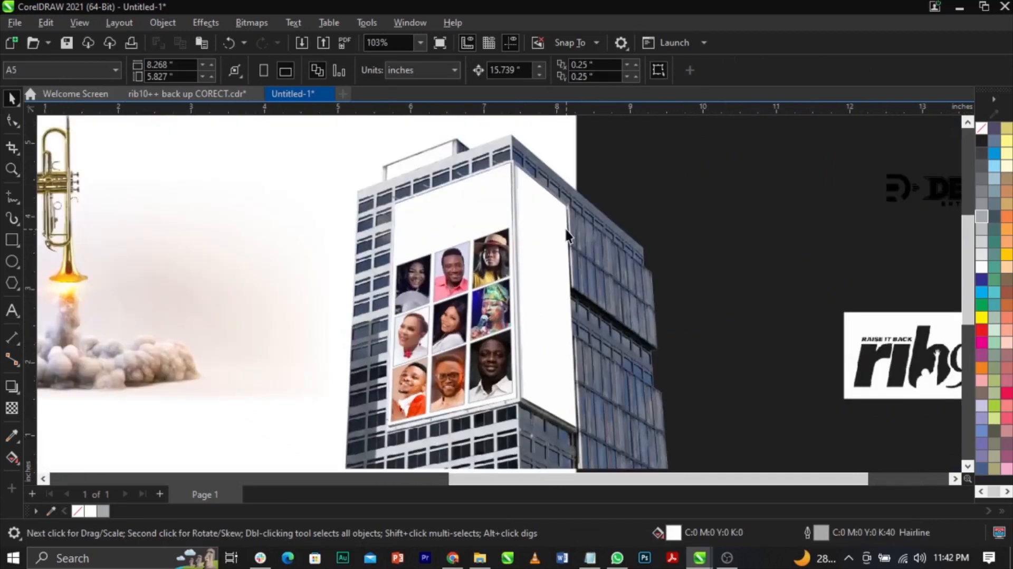
{"action": "left_click", "coordinate": [545, 305]}
{"action": "left_click_drag", "start_coordinate": [545, 305], "coordinate": [582, 301]}
{"action": "key", "text": "ctrl+z"}
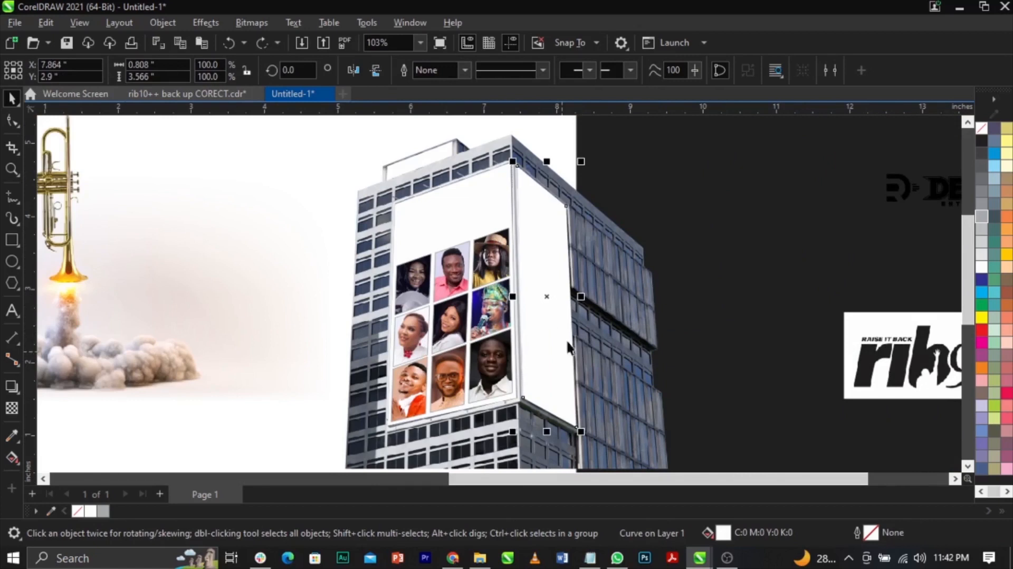
{"action": "left_click", "coordinate": [474, 284]}
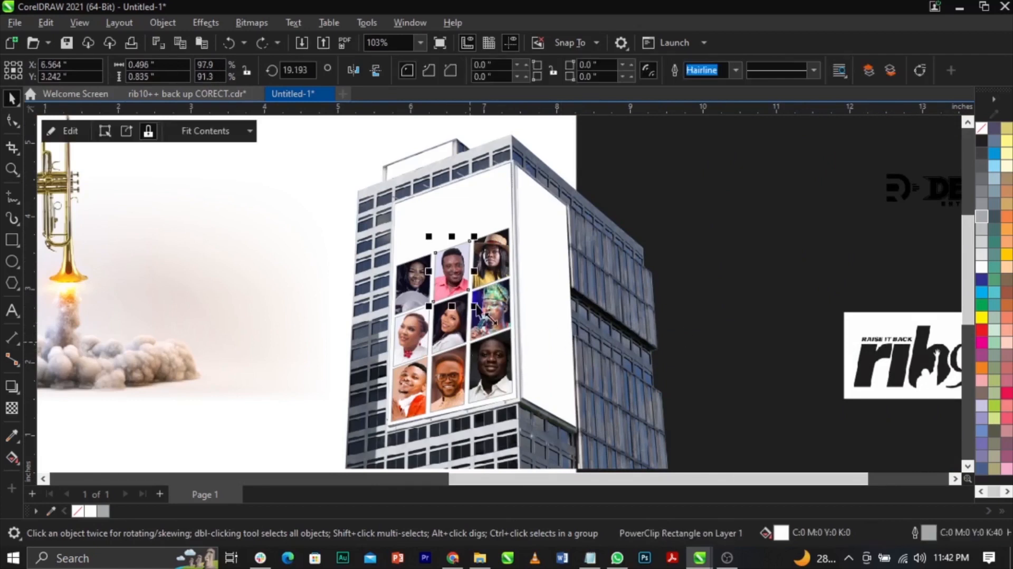
{"action": "left_click", "coordinate": [723, 311]}
{"action": "scroll", "coordinate": [560, 272], "scroll_direction": "down", "scroll_amount": 3}
{"action": "key", "text": "F2"}
{"action": "left_click_drag", "start_coordinate": [362, 179], "coordinate": [614, 414]}
{"action": "key", "text": "space"}
Move the rib9 logo about 2 in closer to the building.
{"action": "scroll", "coordinate": [470, 237], "scroll_direction": "down", "scroll_amount": 3}
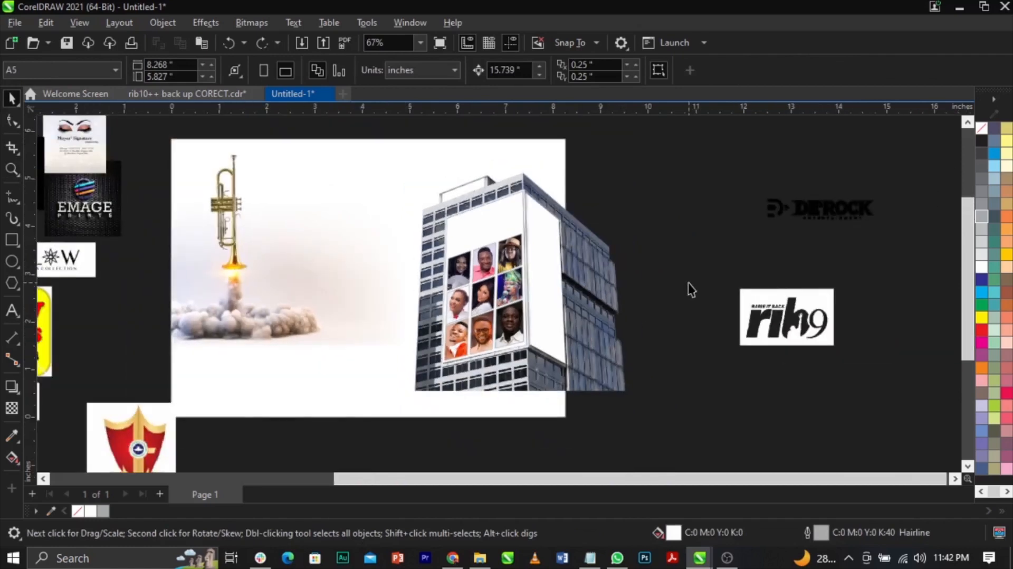
{"action": "left_click", "coordinate": [801, 317]}
{"action": "left_click_drag", "start_coordinate": [801, 316], "coordinate": [700, 289]}
{"action": "scroll", "coordinate": [844, 301], "scroll_direction": "up", "scroll_amount": 3}
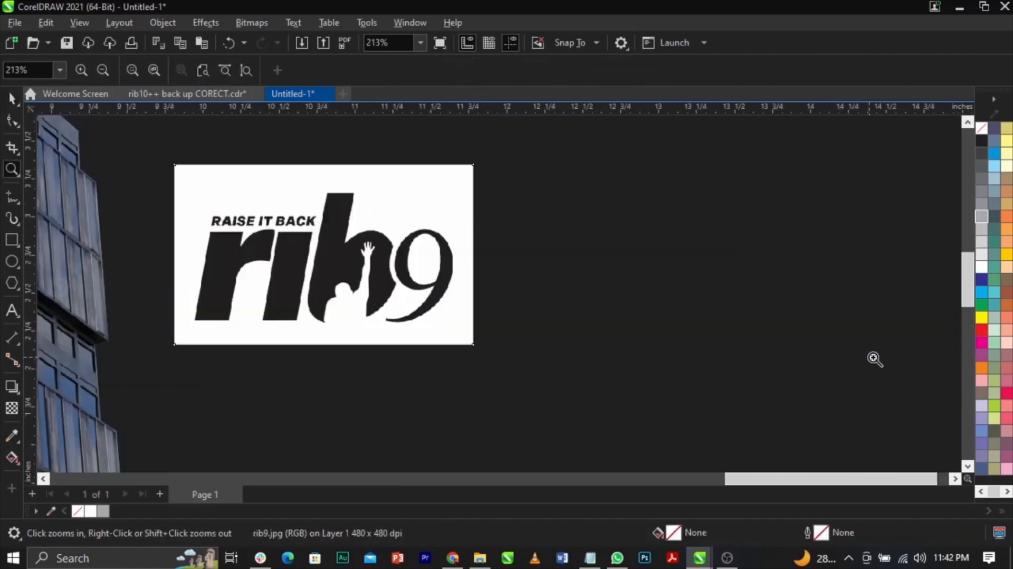
Move the rib9 logo about 0.9 in farther away from the building into clear space.
{"action": "left_click_drag", "start_coordinate": [489, 291], "coordinate": [609, 299]}
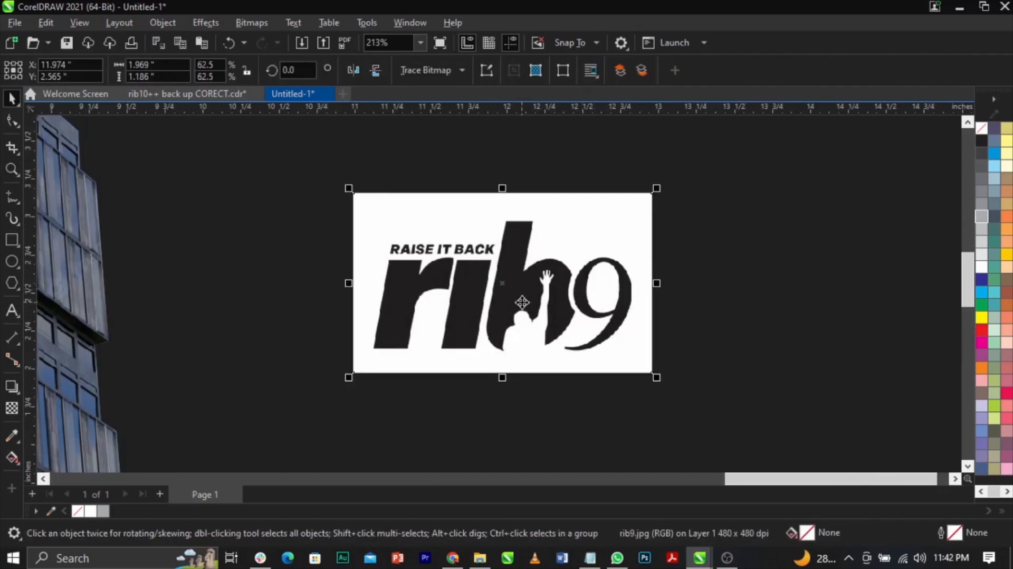
{"action": "scroll", "coordinate": [522, 303], "scroll_direction": "up", "scroll_amount": 1}
{"action": "left_click_drag", "start_coordinate": [438, 260], "coordinate": [396, 269]}
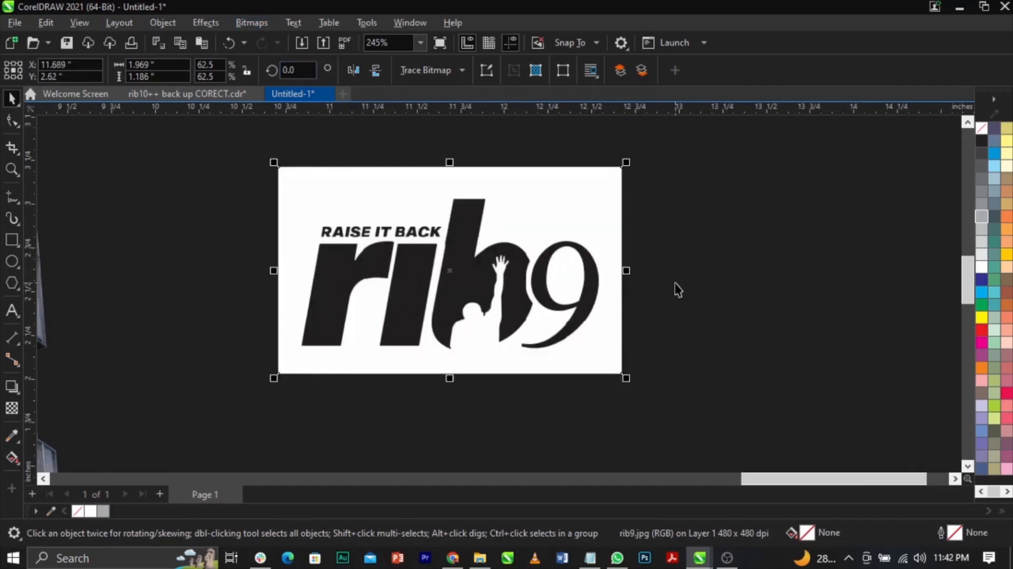
Convert the rib9 logo bitmap to black and white (1-bit) using the Line Art conversion method.
{"action": "left_click", "coordinate": [252, 24]}
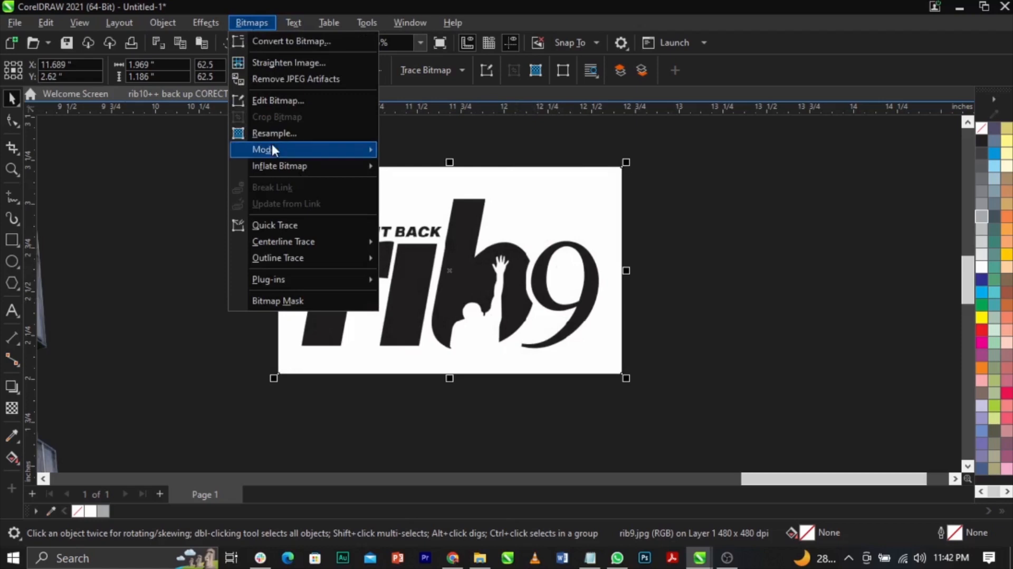
{"action": "mouse_move", "coordinate": [272, 143]}
{"action": "left_click", "coordinate": [420, 153]}
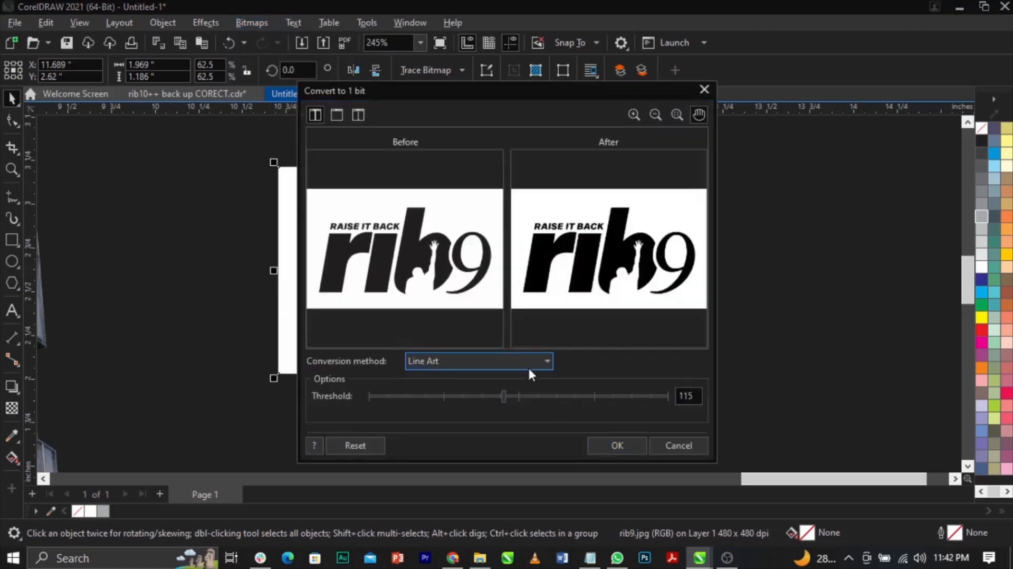
{"action": "left_click", "coordinate": [506, 361]}
{"action": "left_click", "coordinate": [434, 375]}
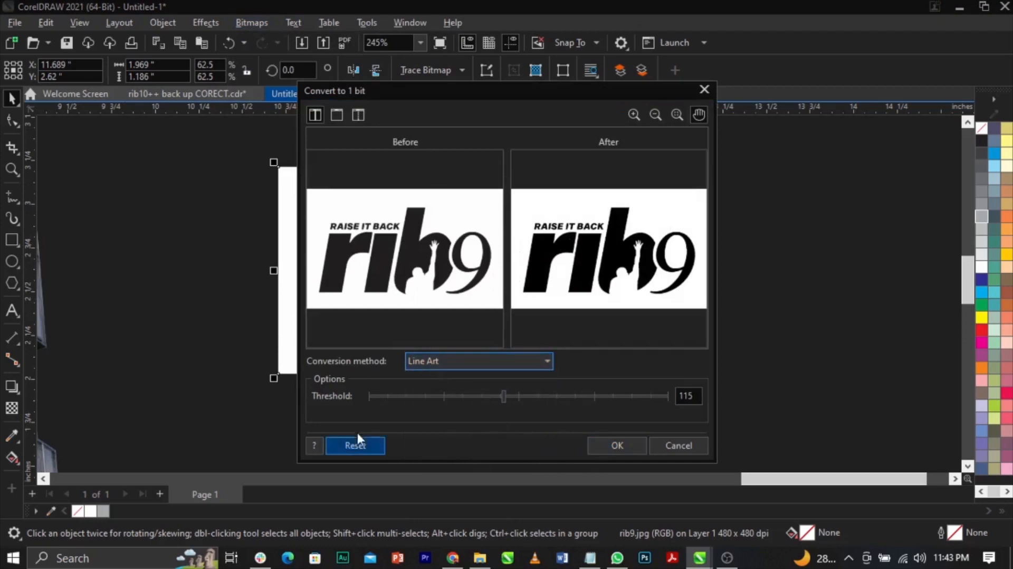
{"action": "left_click", "coordinate": [628, 446]}
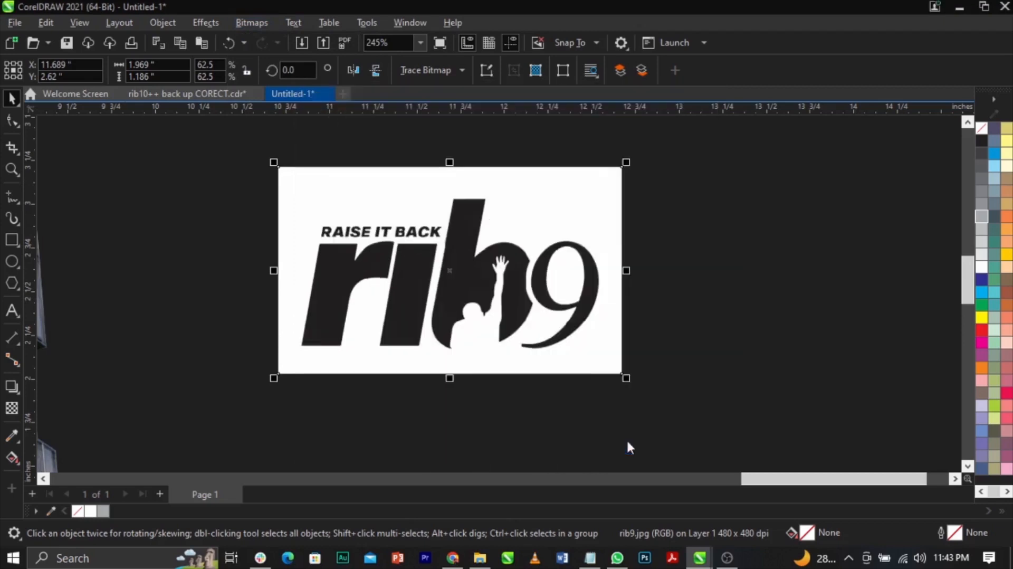
Outline-trace the rib9 bitmap as line art with detail 100, smoothing 25 and corner smoothness 0.
{"action": "left_click", "coordinate": [447, 75]}
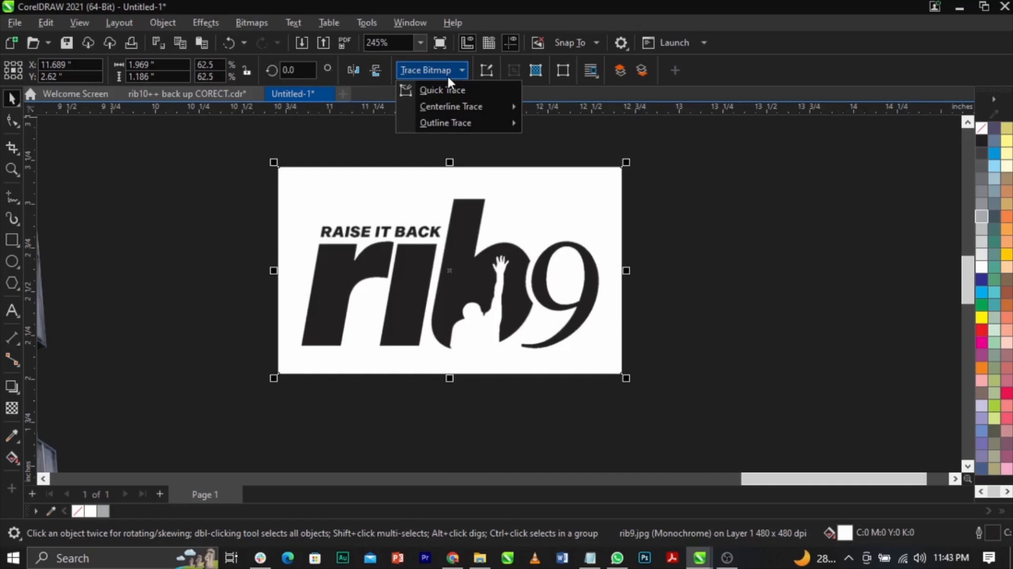
{"action": "mouse_move", "coordinate": [463, 121]}
{"action": "left_click", "coordinate": [569, 136]}
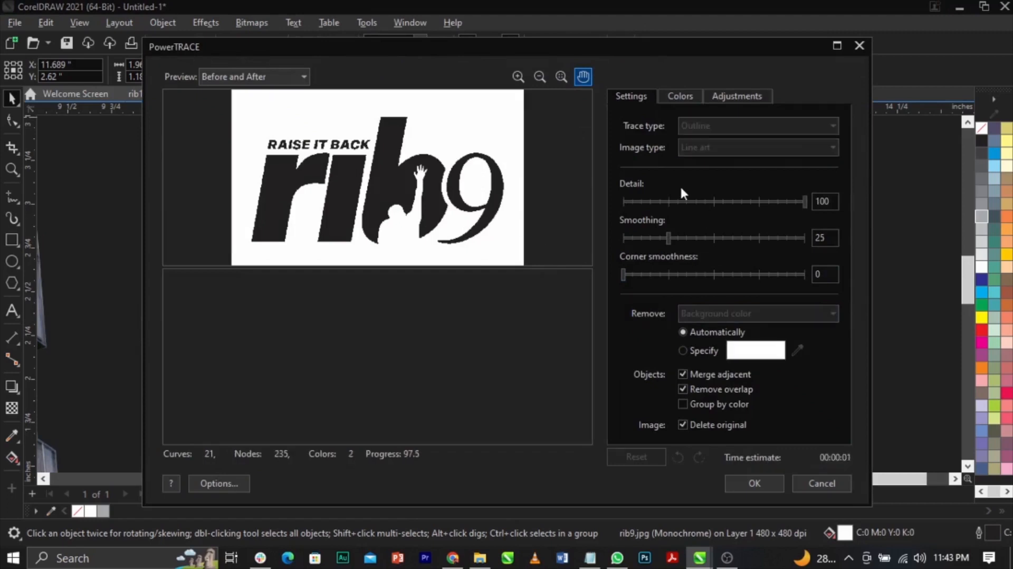
{"action": "left_click", "coordinate": [749, 484]}
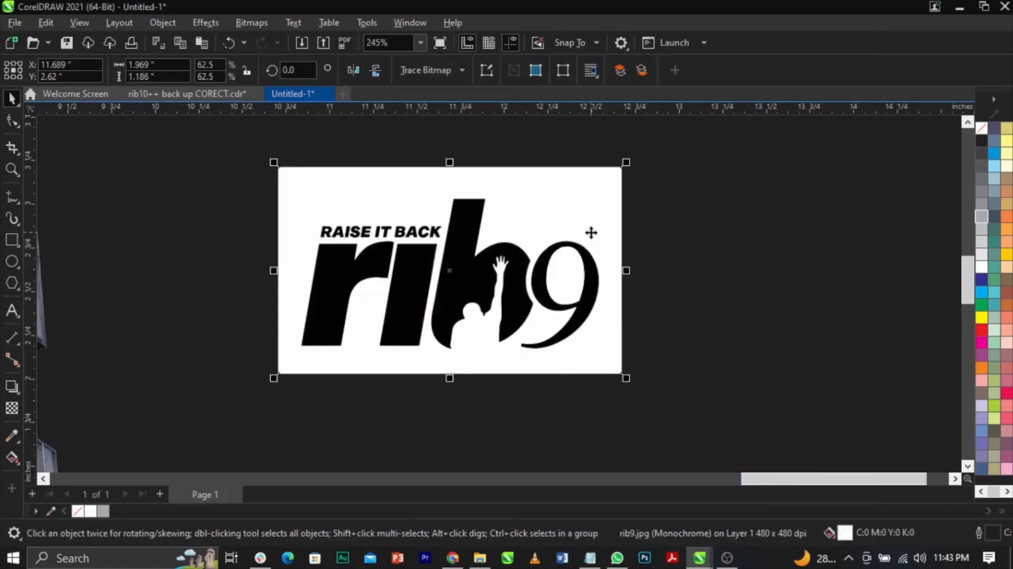
Clear the white-background bitmap from behind the traced rib9 logo and ungroup the traced curves.
{"action": "key", "text": "Delete"}
{"action": "left_click", "coordinate": [573, 279]}
{"action": "key", "text": "Delete"}
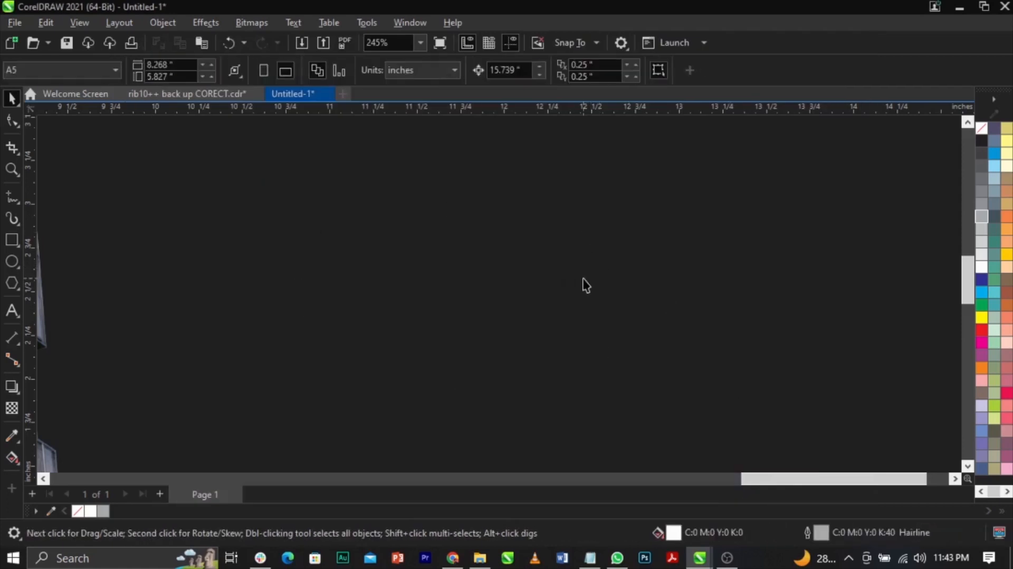
{"action": "key", "text": "ctrl+z"}
{"action": "left_click", "coordinate": [569, 74]}
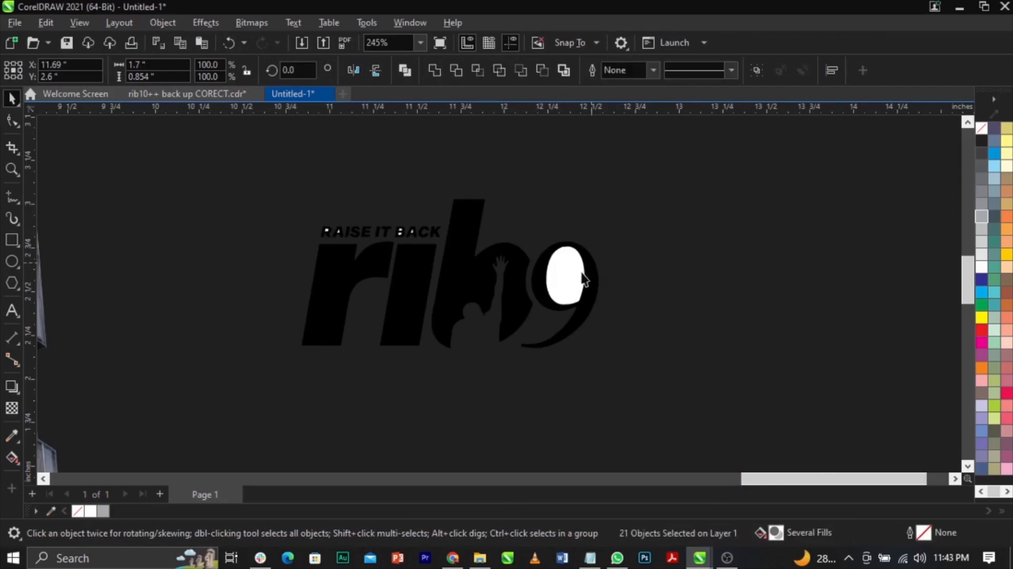
Delete the 9 and its white counter from the traced logo.
{"action": "left_click", "coordinate": [575, 277]}
{"action": "key", "text": "Delete"}
{"action": "left_click", "coordinate": [592, 280]}
{"action": "key", "text": "Delete"}
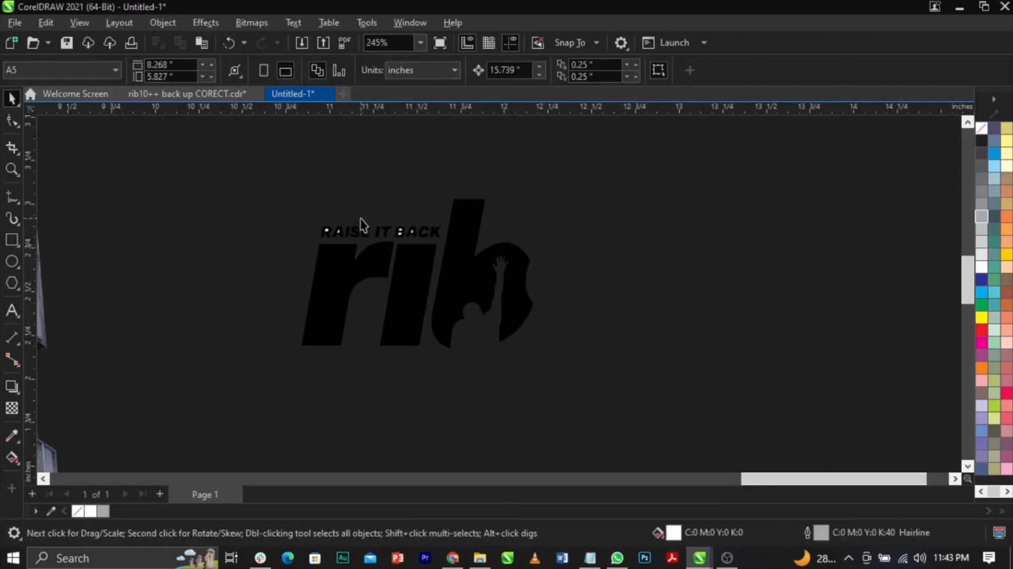
Delete the white counter shapes inside the letters of RAISE IT BACK.
{"action": "scroll", "coordinate": [362, 225], "scroll_direction": "up", "scroll_amount": 5}
{"action": "left_click_drag", "start_coordinate": [241, 267], "coordinate": [558, 287]}
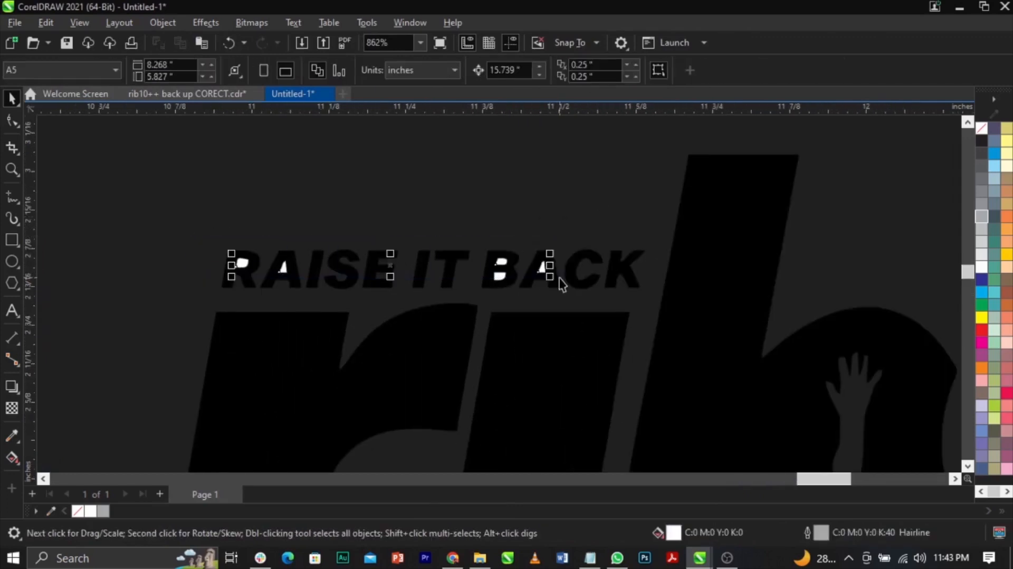
{"action": "key", "text": "Delete"}
Delete the nodes forming the notch in the outer edge of the b's bowl with the Shape tool.
{"action": "scroll", "coordinate": [426, 229], "scroll_direction": "down", "scroll_amount": 4}
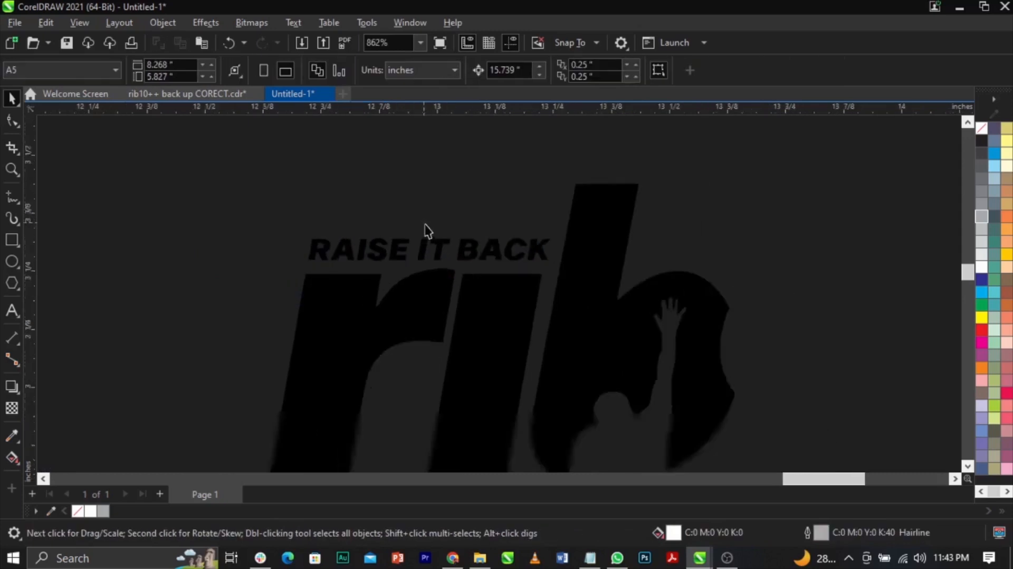
{"action": "scroll", "coordinate": [483, 289], "scroll_direction": "down", "scroll_amount": 2}
{"action": "scroll", "coordinate": [483, 289], "scroll_direction": "up", "scroll_amount": 2}
{"action": "left_click", "coordinate": [528, 301]}
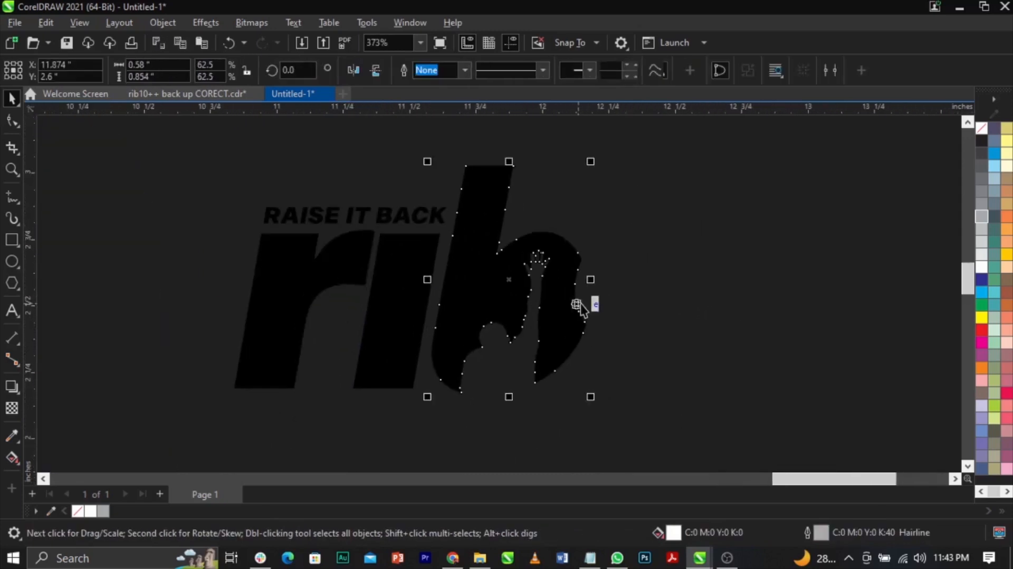
{"action": "scroll", "coordinate": [706, 278], "scroll_direction": "up", "scroll_amount": 3}
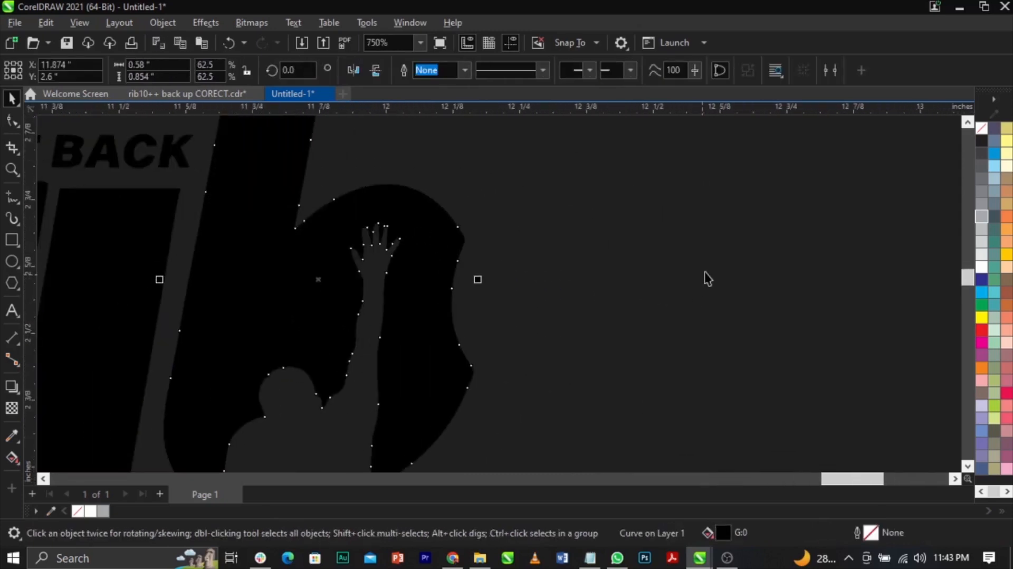
{"action": "left_click", "coordinate": [11, 121]}
{"action": "left_click_drag", "start_coordinate": [435, 248], "coordinate": [499, 381]}
{"action": "key", "text": "Delete"}
{"action": "key", "text": "Delete"}
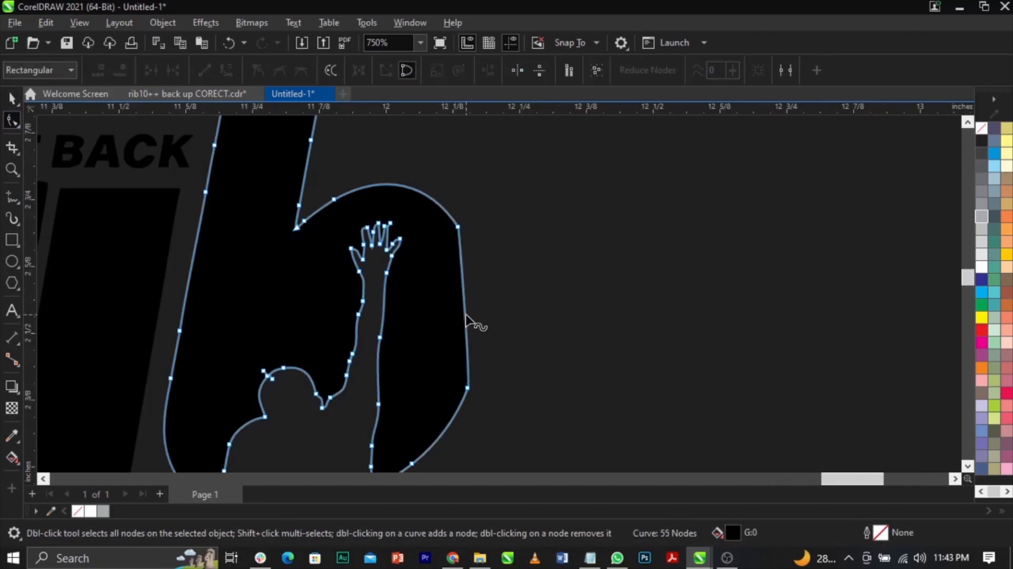
Remove the two corner nodes bounding the former notch so the b's bowl becomes smoothly rounded.
{"action": "right_click", "coordinate": [464, 315]}
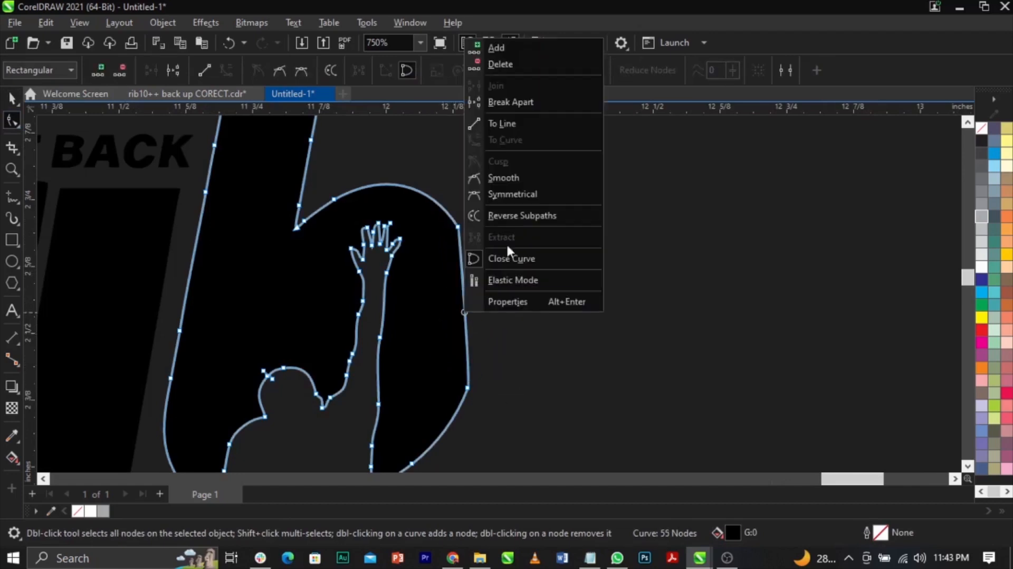
{"action": "left_click", "coordinate": [444, 208]}
{"action": "double_click", "coordinate": [458, 228]}
{"action": "double_click", "coordinate": [469, 388]}
{"action": "scroll", "coordinate": [469, 312], "scroll_direction": "down", "scroll_amount": 3}
{"action": "left_click", "coordinate": [571, 298]}
{"action": "key", "text": "space"}
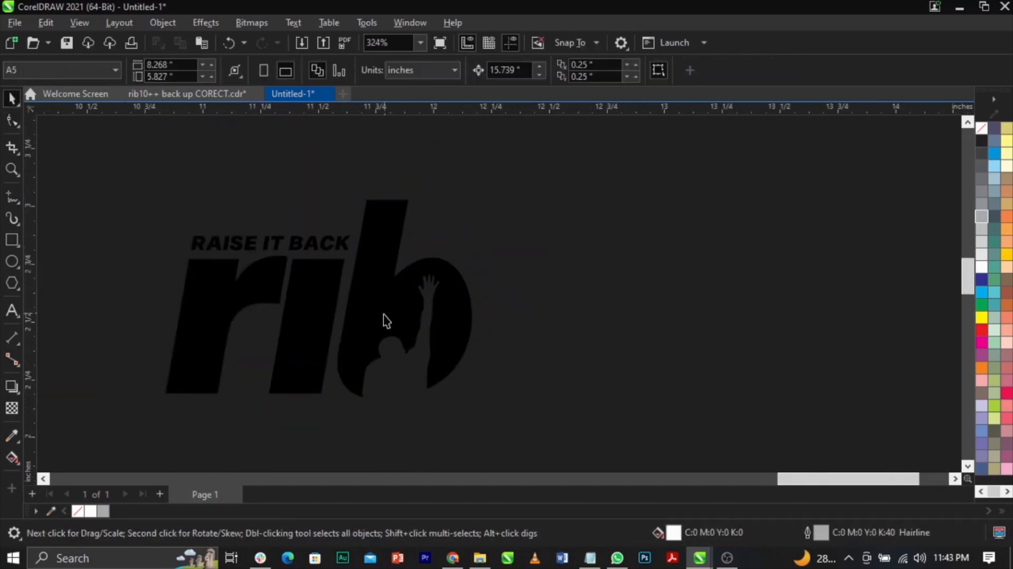
Add the text "10", fill it white and place it beside the b of the rib logo.
{"action": "scroll", "coordinate": [387, 320], "scroll_direction": "up", "scroll_amount": 3}
{"action": "scroll", "coordinate": [602, 342], "scroll_direction": "down", "scroll_amount": 4}
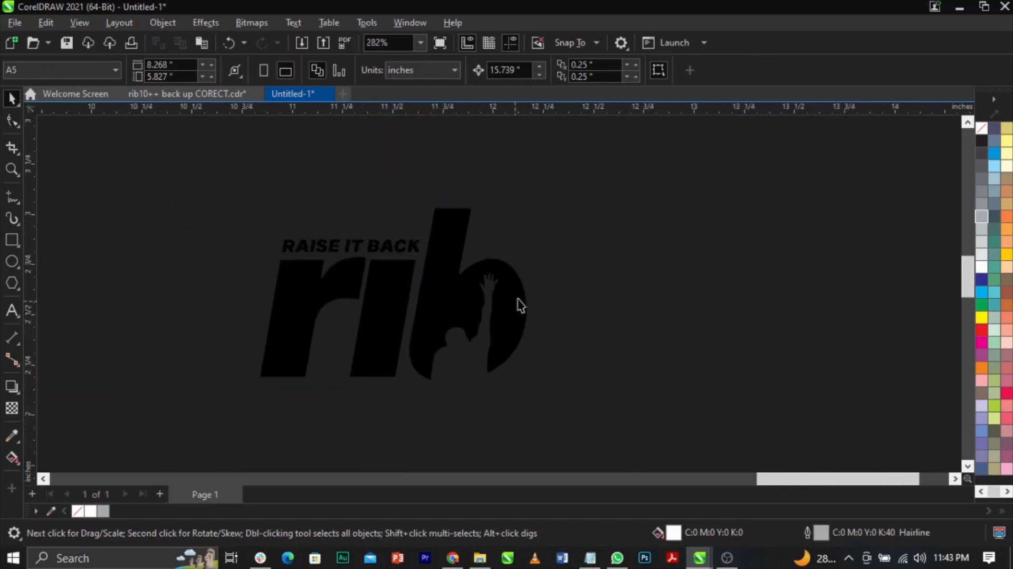
{"action": "left_click_drag", "start_coordinate": [338, 209], "coordinate": [625, 389]}
{"action": "left_click", "coordinate": [722, 325]}
{"action": "scroll", "coordinate": [334, 267], "scroll_direction": "down", "scroll_amount": 3}
{"action": "key", "text": "F2"}
{"action": "left_click_drag", "start_coordinate": [242, 190], "coordinate": [722, 379]}
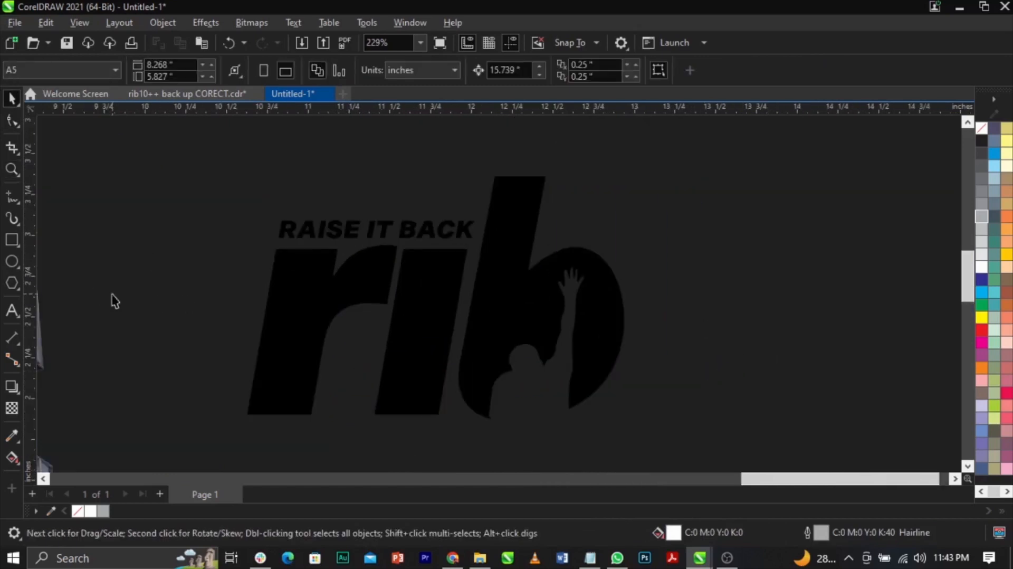
{"action": "left_click", "coordinate": [11, 310]}
{"action": "left_click", "coordinate": [757, 328]}
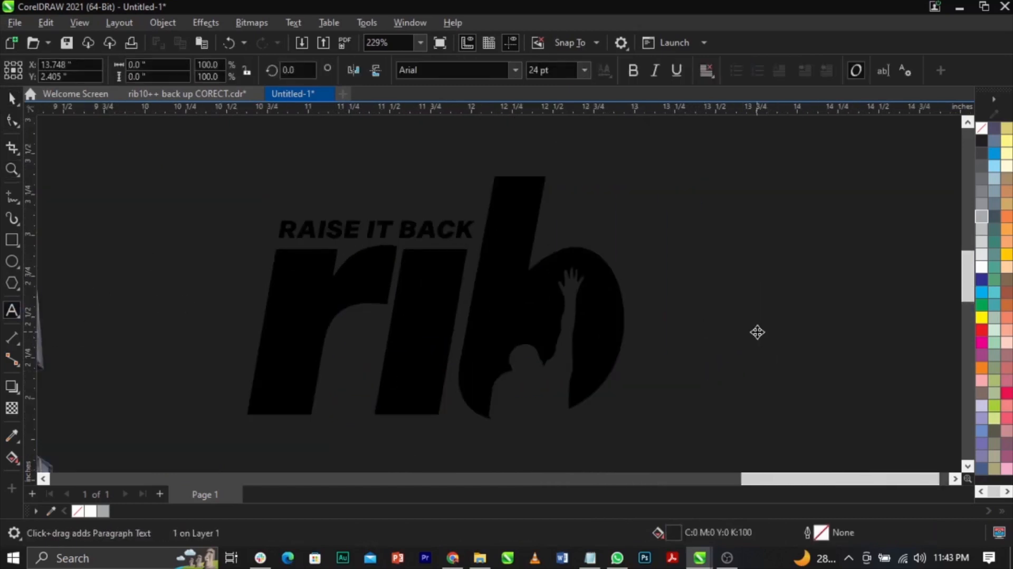
{"action": "key", "text": "ctrl+space"}
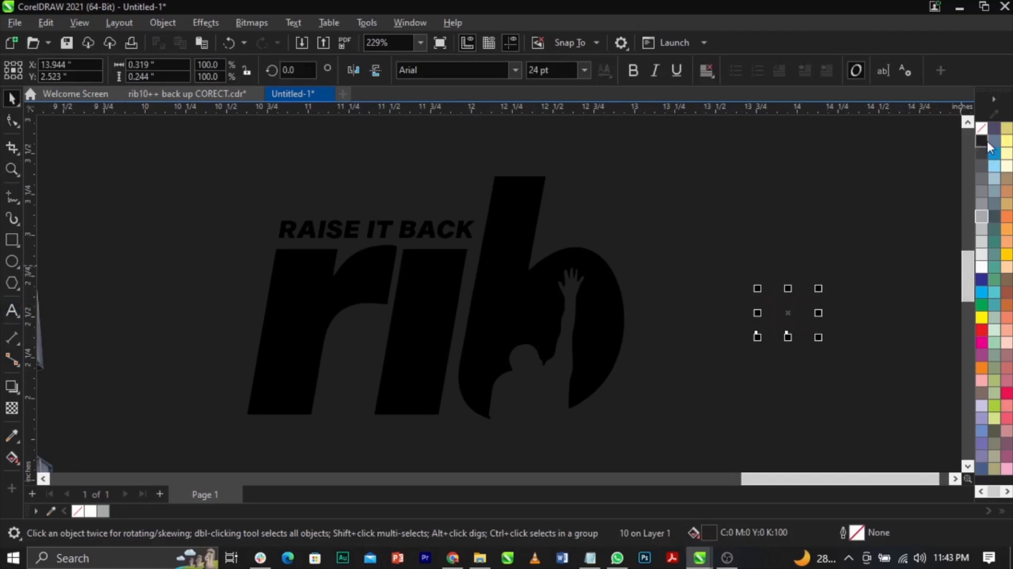
{"action": "left_click", "coordinate": [983, 268]}
{"action": "left_click_drag", "start_coordinate": [805, 309], "coordinate": [691, 341]}
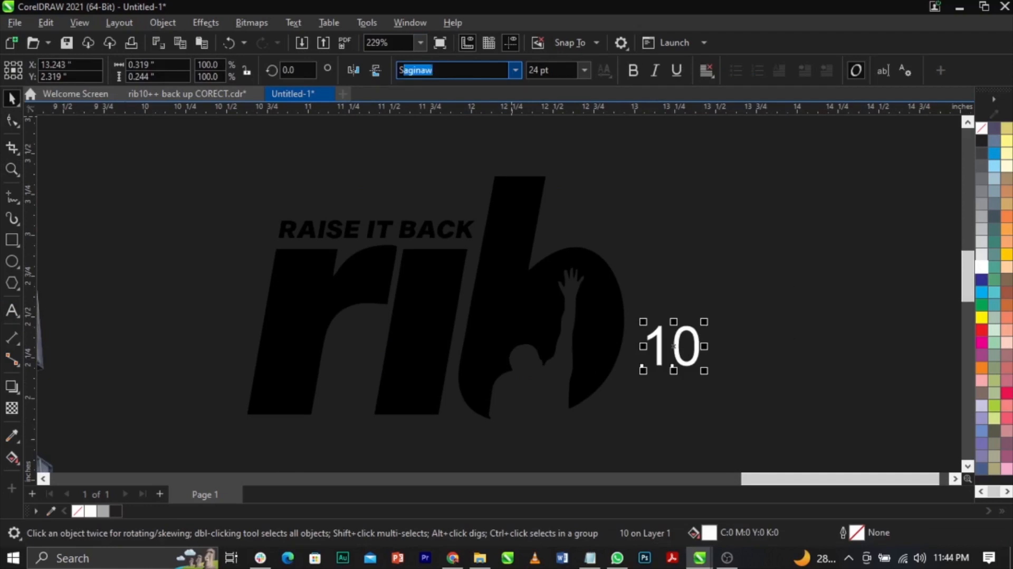
Set the font of the "10" text to Sequel Sans Black Obl Body.
{"action": "type", "text": "Sequel"}
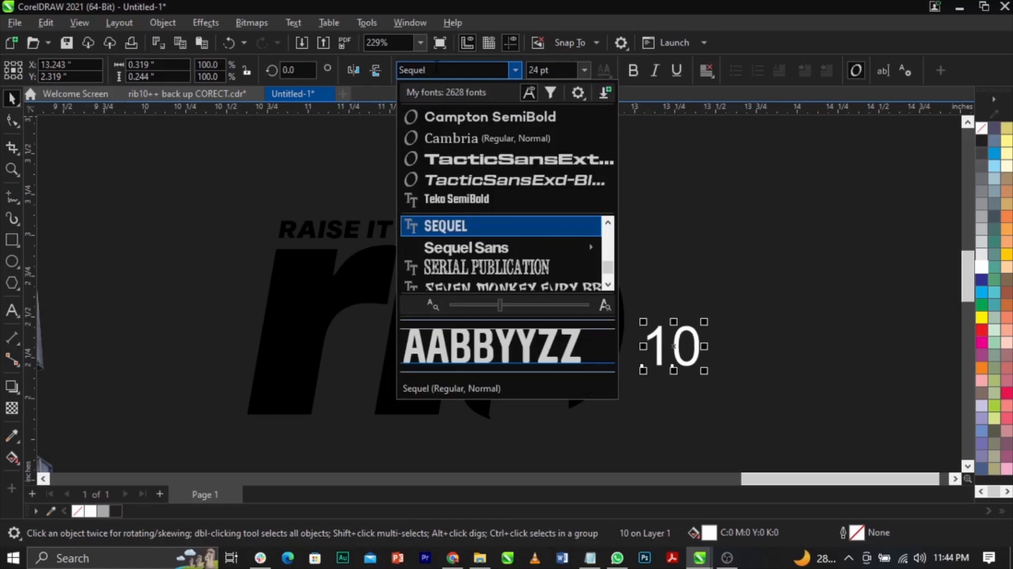
{"action": "key", "text": "Down"}
{"action": "key", "text": "Down"}
{"action": "key", "text": "Down"}
{"action": "key", "text": "Up"}
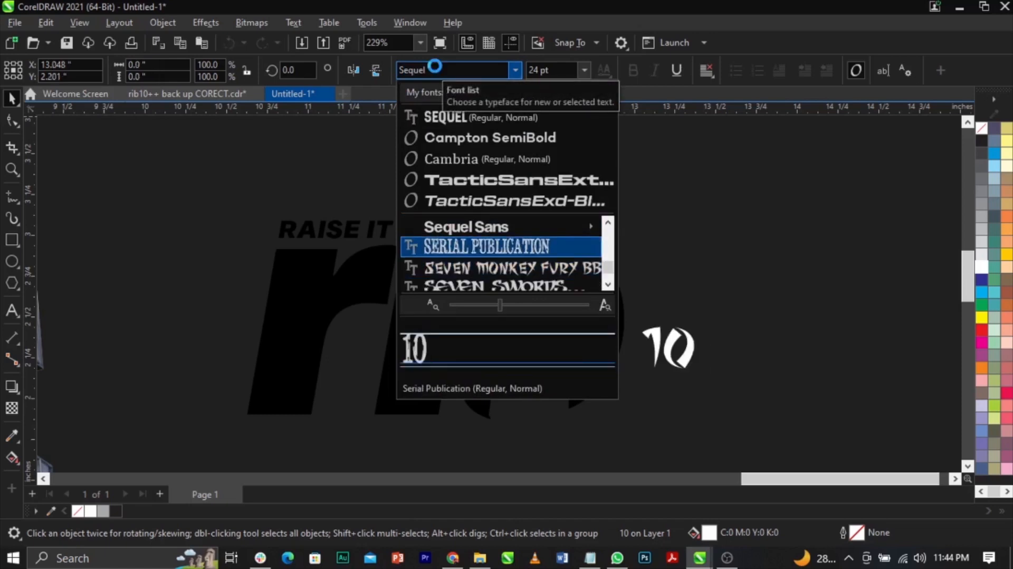
{"action": "key", "text": "Up"}
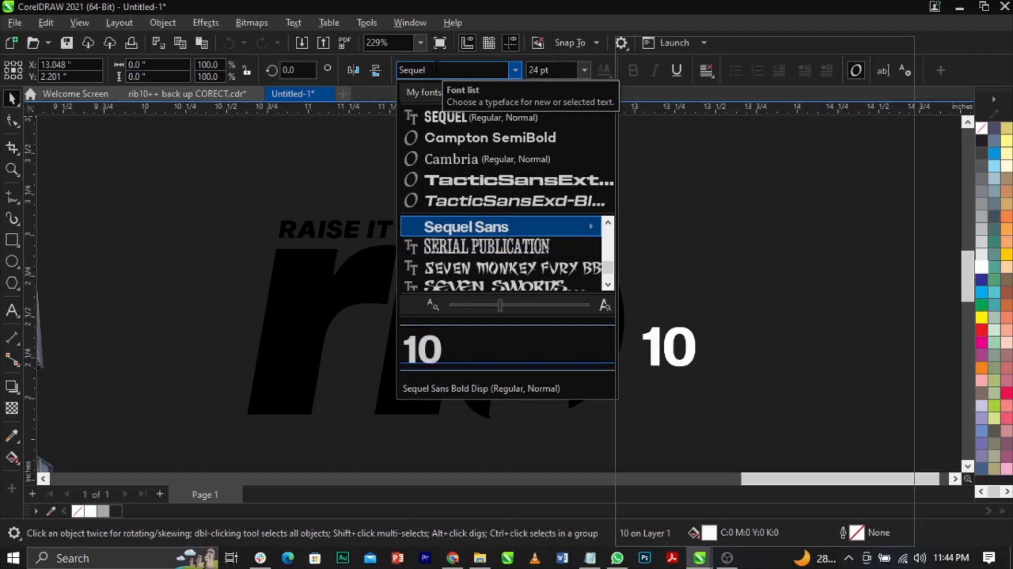
{"action": "key", "text": "Down"}
{"action": "key", "text": "Down"}
{"action": "key", "text": "Down"}
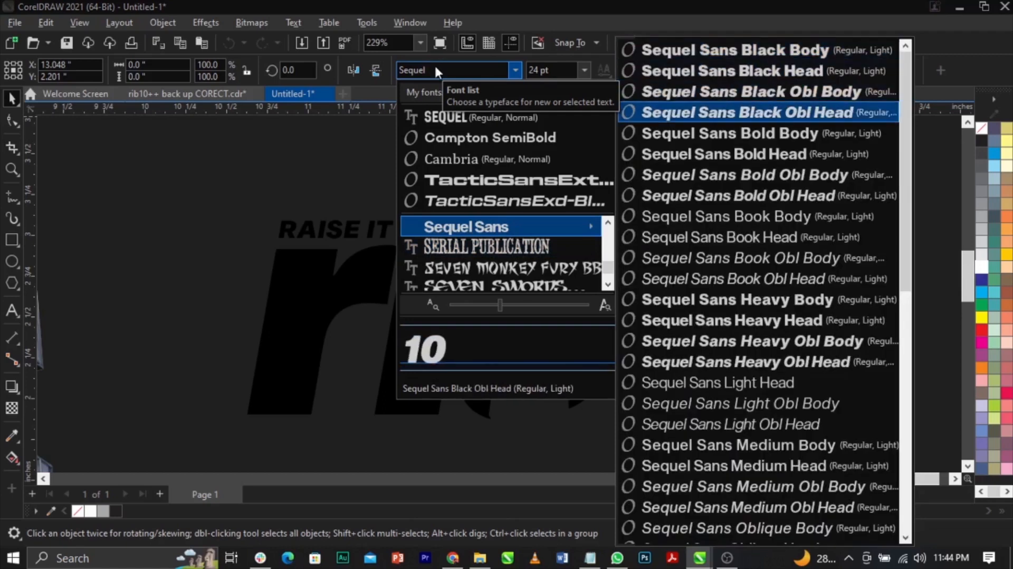
{"action": "key", "text": "Up"}
{"action": "key", "text": "Return"}
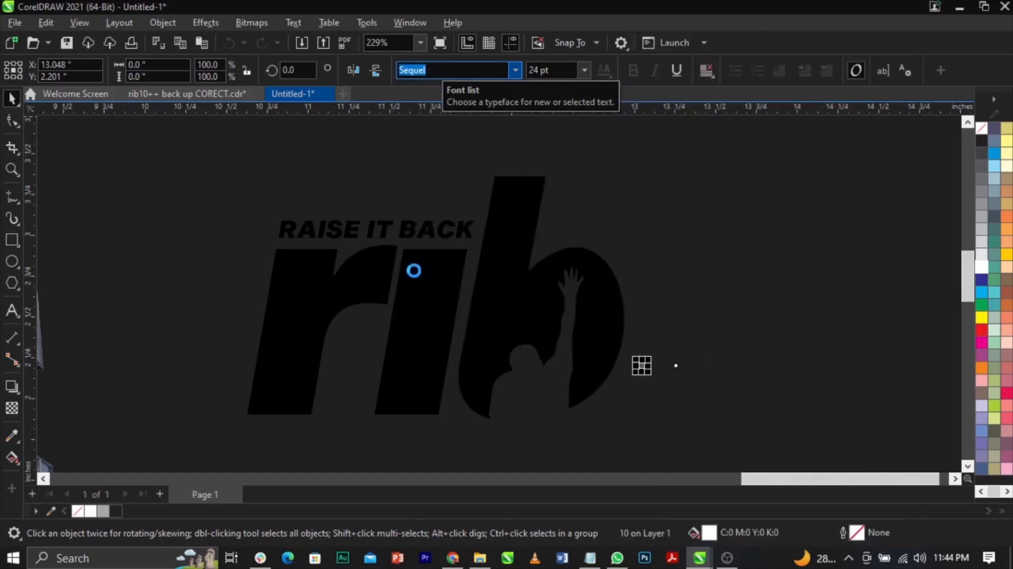
Enlarge the "10" to about 67.9 pt and position it close against the b's bowl.
{"action": "left_click_drag", "start_coordinate": [711, 322], "coordinate": [831, 260]}
{"action": "left_click_drag", "start_coordinate": [772, 323], "coordinate": [760, 349]}
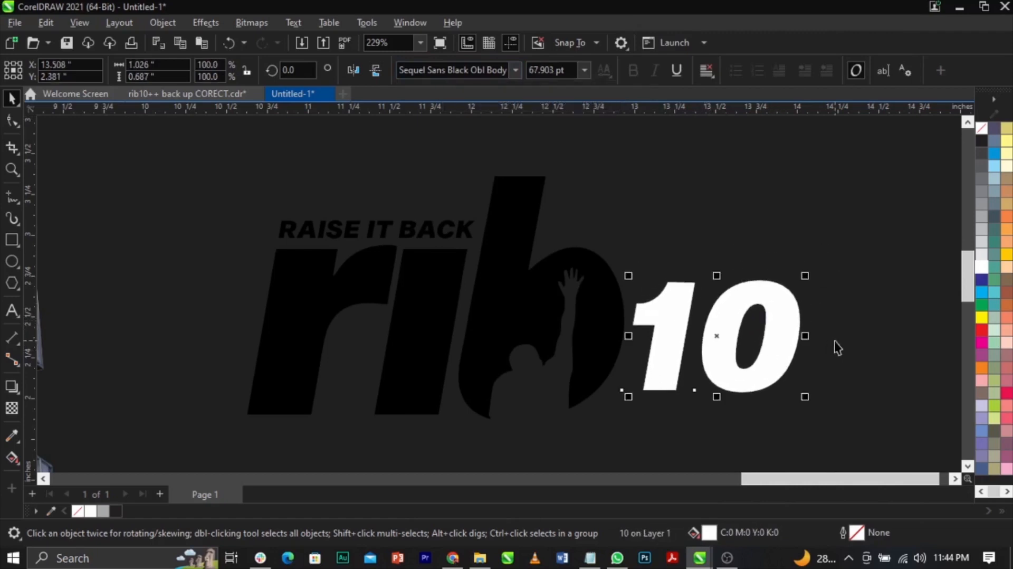
{"action": "key", "text": "Escape"}
Draw a white circle about 1 in across overlapping the outer edge of the b and remove its outline.
{"action": "left_click", "coordinate": [10, 261]}
{"action": "left_click_drag", "start_coordinate": [603, 231], "coordinate": [779, 376]}
{"action": "key", "text": "space"}
{"action": "left_click", "coordinate": [707, 339]}
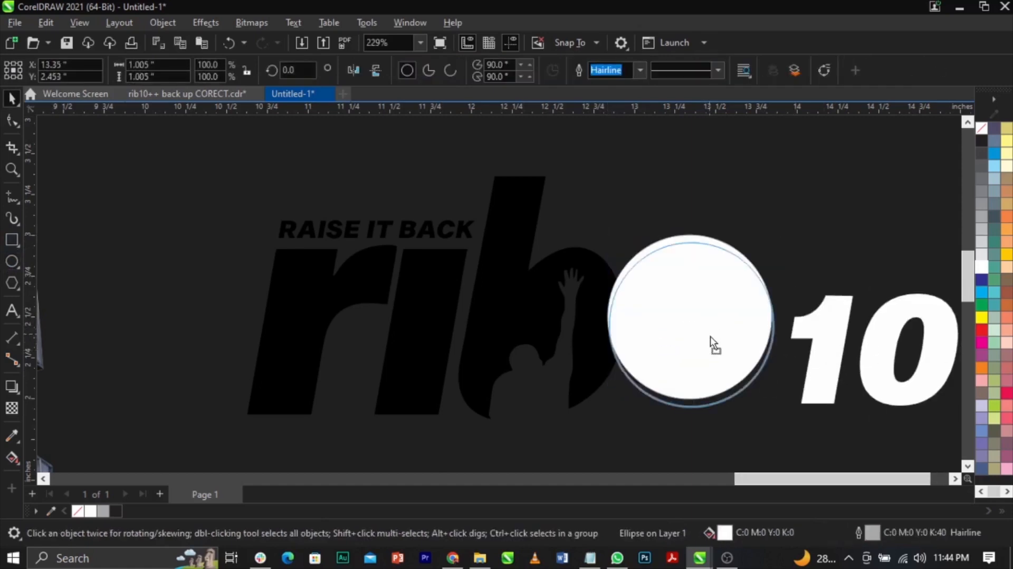
{"action": "left_click", "coordinate": [775, 232]}
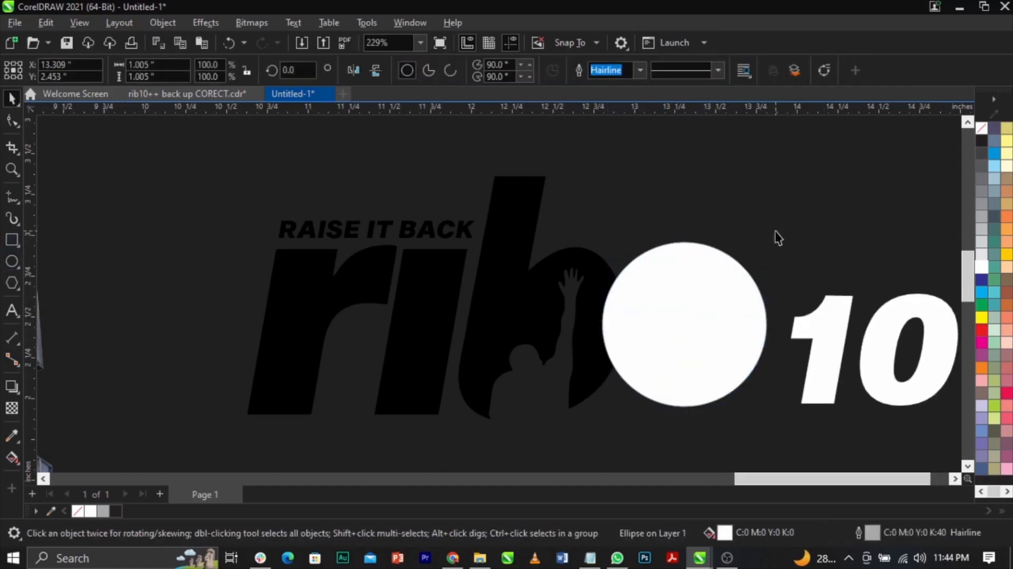
{"action": "left_click", "coordinate": [745, 297]}
{"action": "right_click", "coordinate": [975, 132]}
{"action": "left_click", "coordinate": [960, 138]}
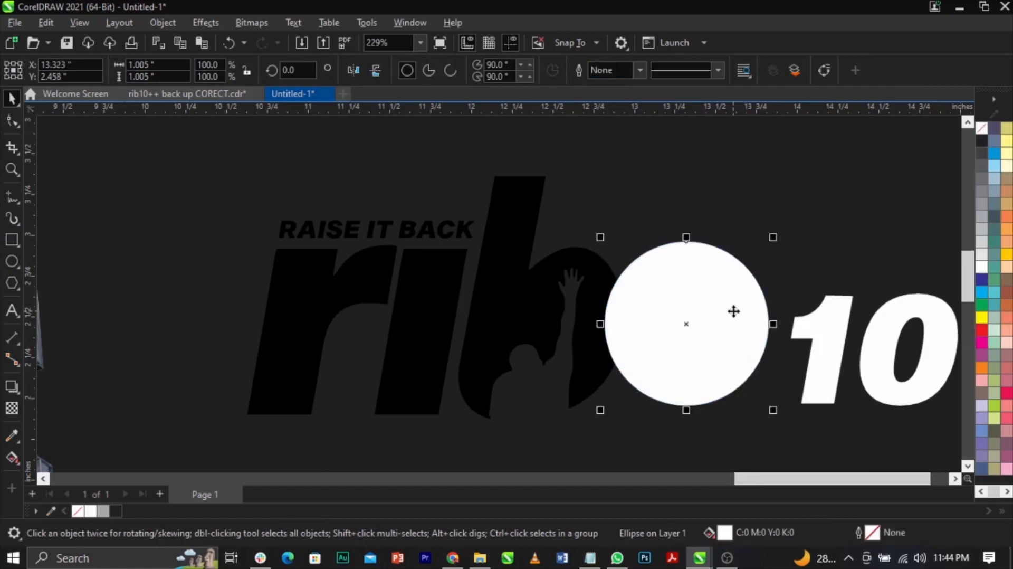
Enlarge the white circle to about 1.55 in across and position it slightly overlapping the b's outer edge.
{"action": "scroll", "coordinate": [734, 311], "scroll_direction": "up", "scroll_amount": 2}
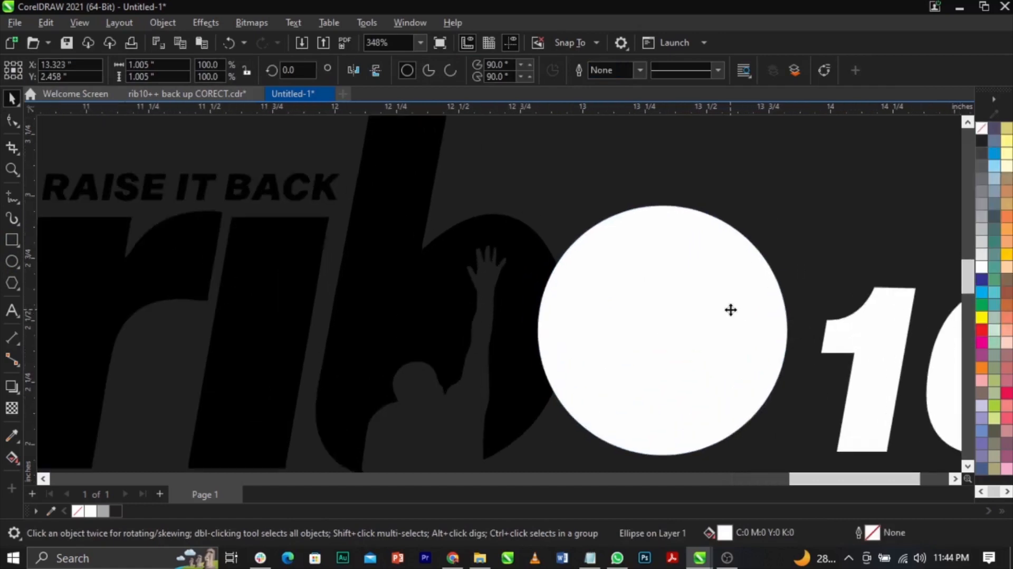
{"action": "left_click_drag", "start_coordinate": [730, 309], "coordinate": [739, 300]}
{"action": "left_click_drag", "start_coordinate": [790, 197], "coordinate": [801, 185]}
{"action": "mouse_move", "coordinate": [714, 291]}
{"action": "left_mouse_down"}
{"action": "mouse_move", "coordinate": [721, 301]}
{"action": "mouse_move", "coordinate": [706, 285]}
{"action": "left_mouse_up"}
{"action": "left_click_drag", "start_coordinate": [801, 194], "coordinate": [816, 176]}
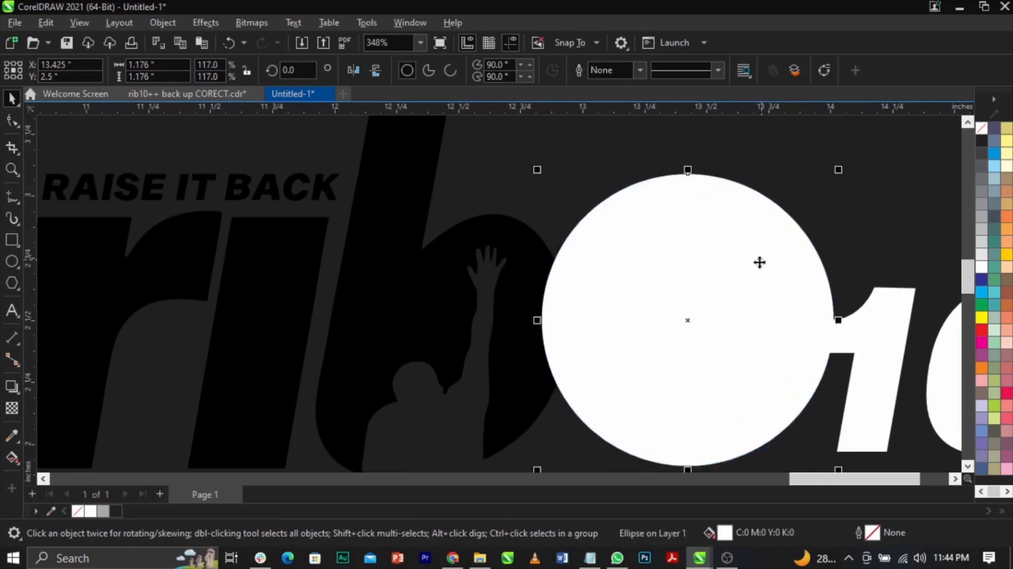
{"action": "scroll", "coordinate": [694, 279], "scroll_direction": "down", "scroll_amount": 2}
{"action": "scroll", "coordinate": [695, 279], "scroll_direction": "down", "scroll_amount": 2}
{"action": "scroll", "coordinate": [759, 274], "scroll_direction": "up", "scroll_amount": 3}
{"action": "left_click_drag", "start_coordinate": [685, 287], "coordinate": [688, 291]}
{"action": "left_click_drag", "start_coordinate": [745, 216], "coordinate": [765, 191]}
{"action": "left_click_drag", "start_coordinate": [705, 251], "coordinate": [722, 242]}
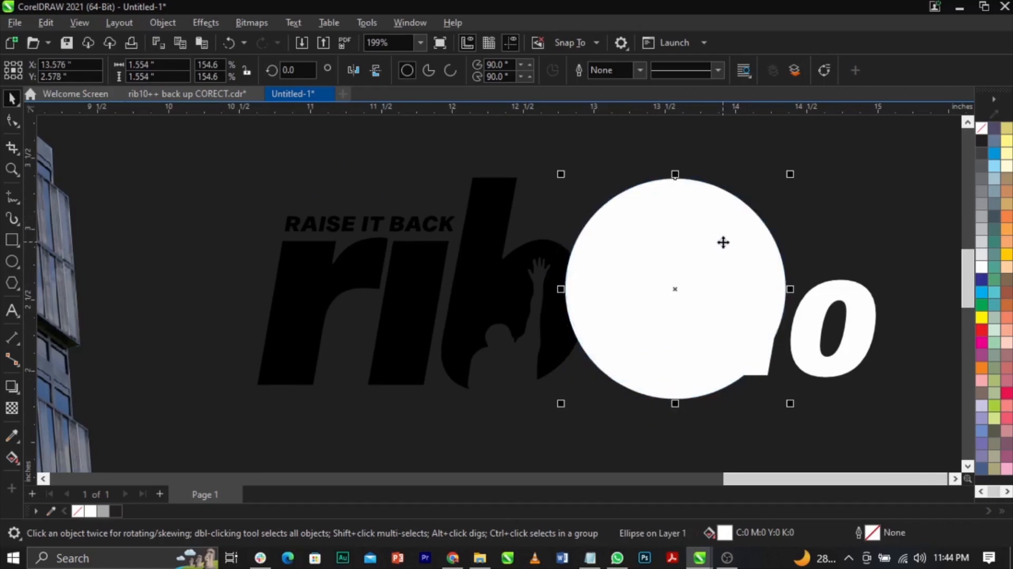
Trim the outer edge of the b with the overlapping white circle.
{"action": "left_click", "coordinate": [506, 268], "text": "shift"}
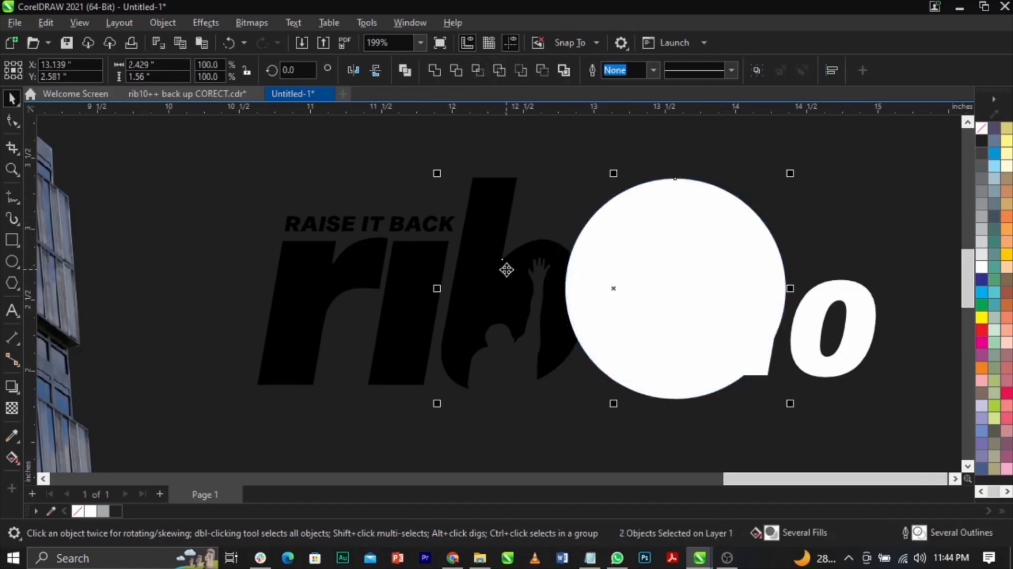
{"action": "left_click", "coordinate": [455, 69]}
{"action": "left_click_drag", "start_coordinate": [595, 276], "coordinate": [649, 276]}
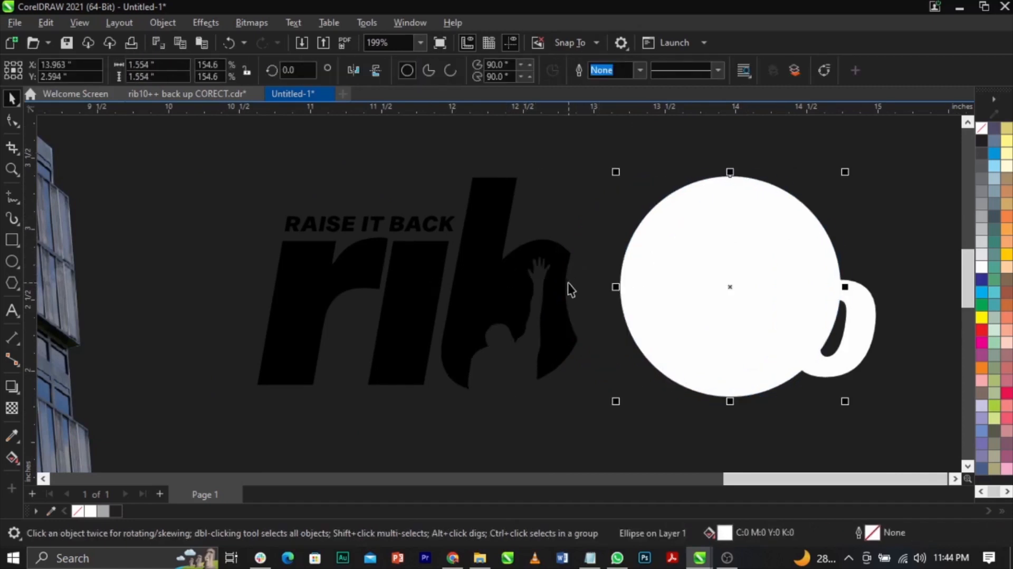
{"action": "key", "text": "ctrl+z"}
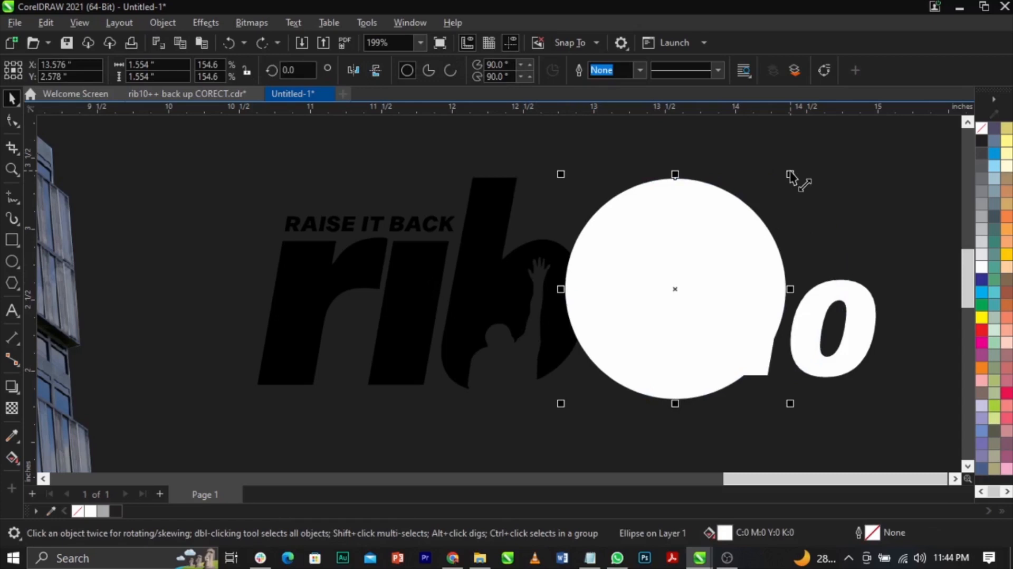
Shrink the white circle about its centre to about 1.357 in across, leaving a gap beside the b.
{"action": "left_click_drag", "start_coordinate": [798, 181], "coordinate": [791, 187]}
{"action": "scroll", "coordinate": [793, 189], "scroll_direction": "up", "scroll_amount": 1}
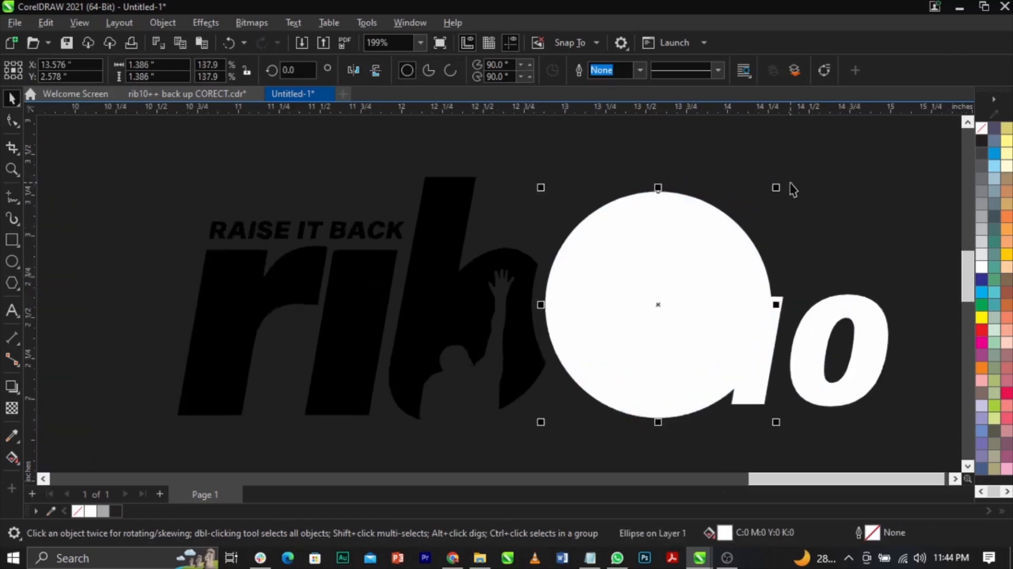
{"action": "scroll", "coordinate": [793, 189], "scroll_direction": "up", "scroll_amount": 1}
{"action": "left_click_drag", "start_coordinate": [770, 194], "coordinate": [767, 197]}
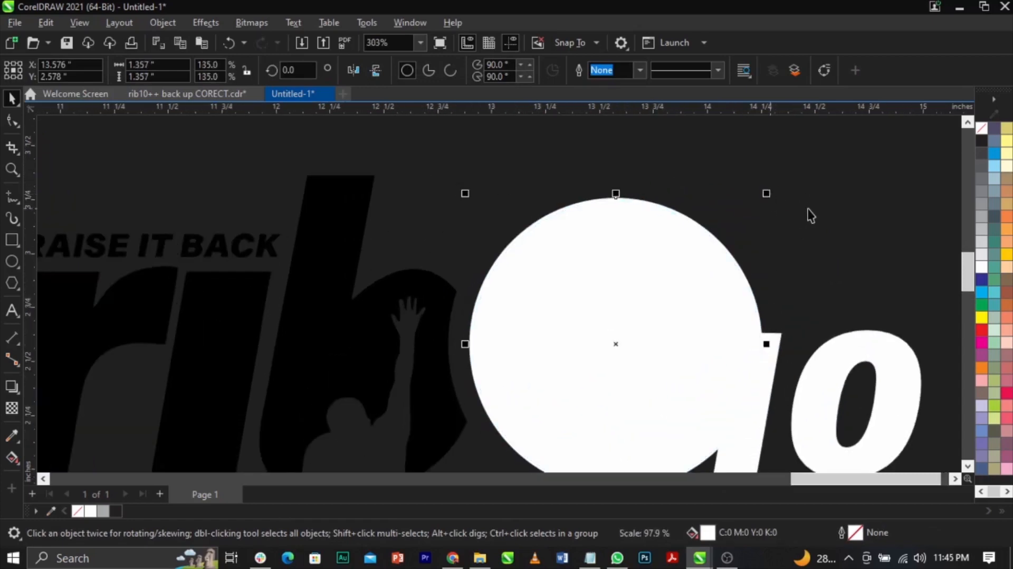
{"action": "left_click", "coordinate": [807, 211]}
{"action": "scroll", "coordinate": [357, 405], "scroll_direction": "up", "scroll_amount": 4}
{"action": "scroll", "coordinate": [390, 283], "scroll_direction": "down", "scroll_amount": 4}
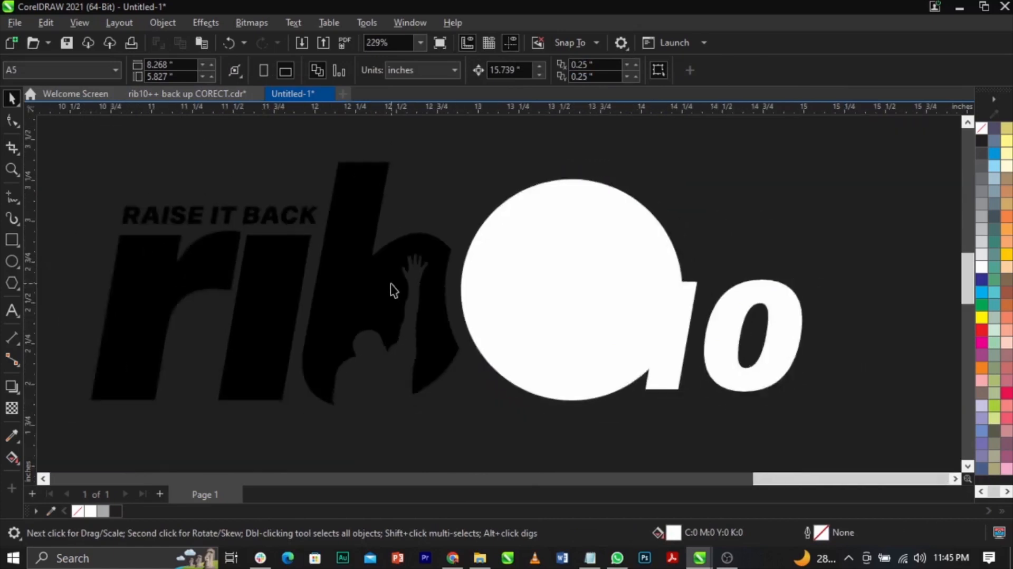
Place the "10" text inside the circle in front of it and fill the digits black.
{"action": "scroll", "coordinate": [654, 298], "scroll_direction": "up", "scroll_amount": 1}
{"action": "left_click_drag", "start_coordinate": [698, 325], "coordinate": [547, 296]}
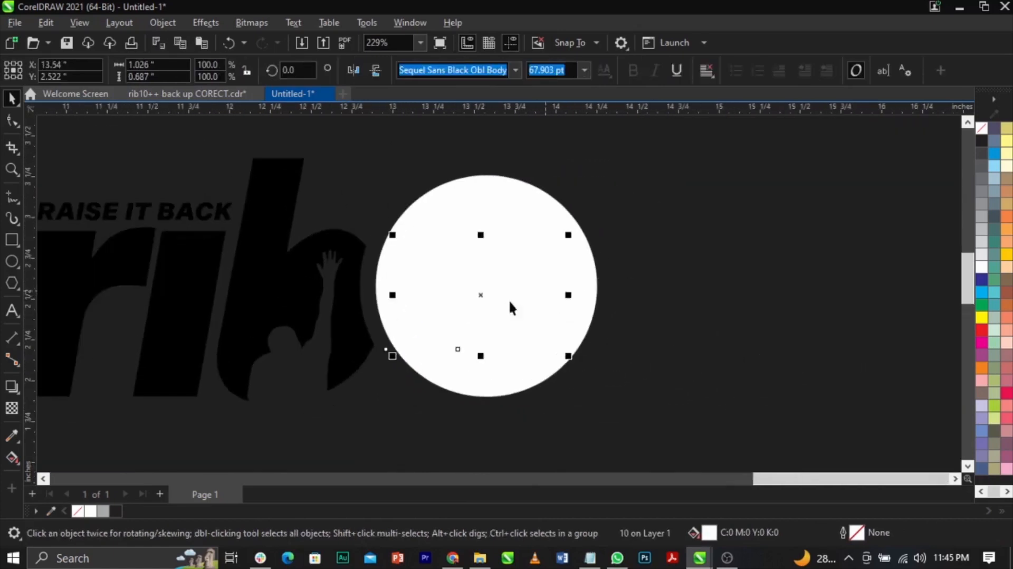
{"action": "key", "text": "shift+Page_Up"}
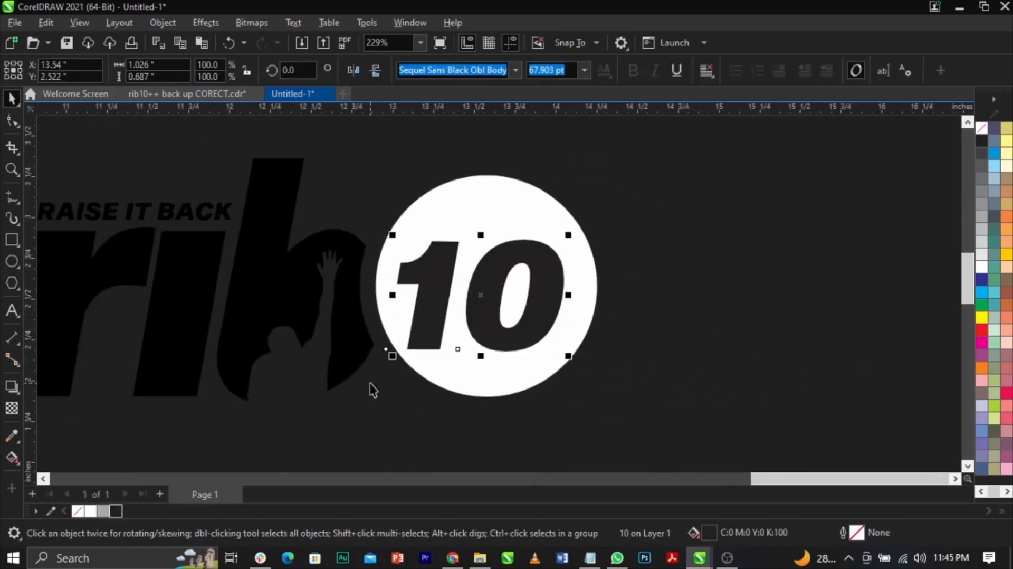
{"action": "scroll", "coordinate": [465, 348], "scroll_direction": "up", "scroll_amount": 3}
{"action": "left_click_drag", "start_coordinate": [507, 299], "coordinate": [510, 287]}
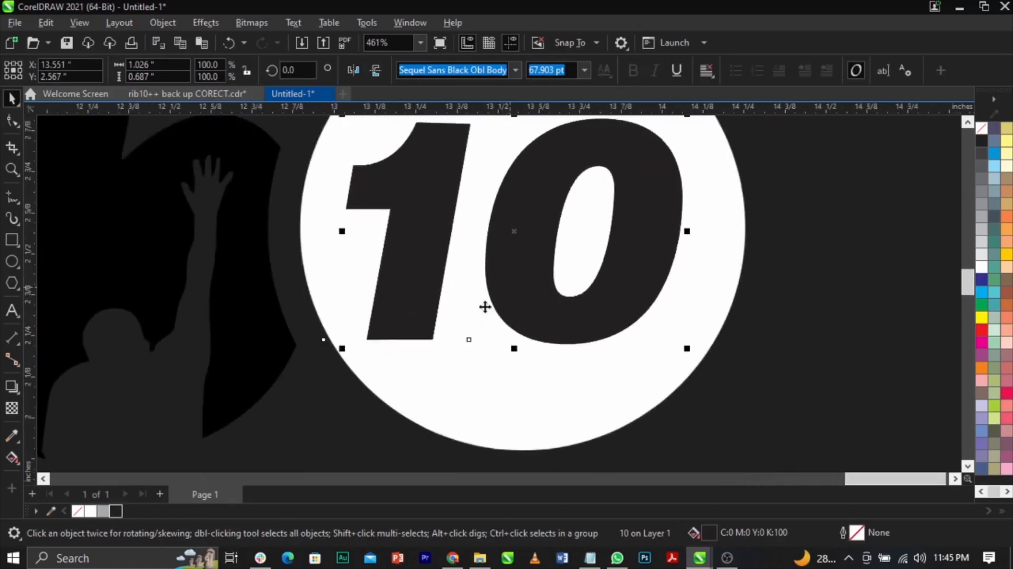
Tighten the spacing between the digits to an overall width of about 0.957 in and recentre the "10" in the circle.
{"action": "scroll", "coordinate": [522, 311], "scroll_direction": "down", "scroll_amount": 3}
{"action": "left_click", "coordinate": [13, 120]}
{"action": "scroll", "coordinate": [495, 303], "scroll_direction": "up", "scroll_amount": 1}
{"action": "left_click_drag", "start_coordinate": [626, 340], "coordinate": [613, 340]}
{"action": "key", "text": "space"}
{"action": "left_click_drag", "start_coordinate": [589, 286], "coordinate": [601, 286]}
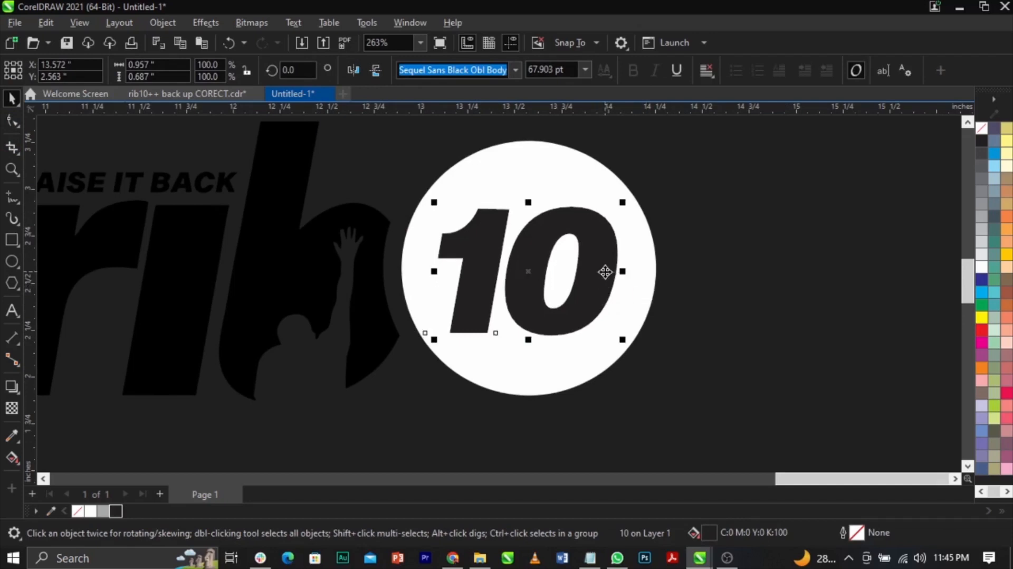
Fill the circle red and the "10" white.
{"action": "scroll", "coordinate": [605, 272], "scroll_direction": "up", "scroll_amount": 2}
{"action": "left_click", "coordinate": [622, 278]}
{"action": "scroll", "coordinate": [622, 279], "scroll_direction": "down", "scroll_amount": 3}
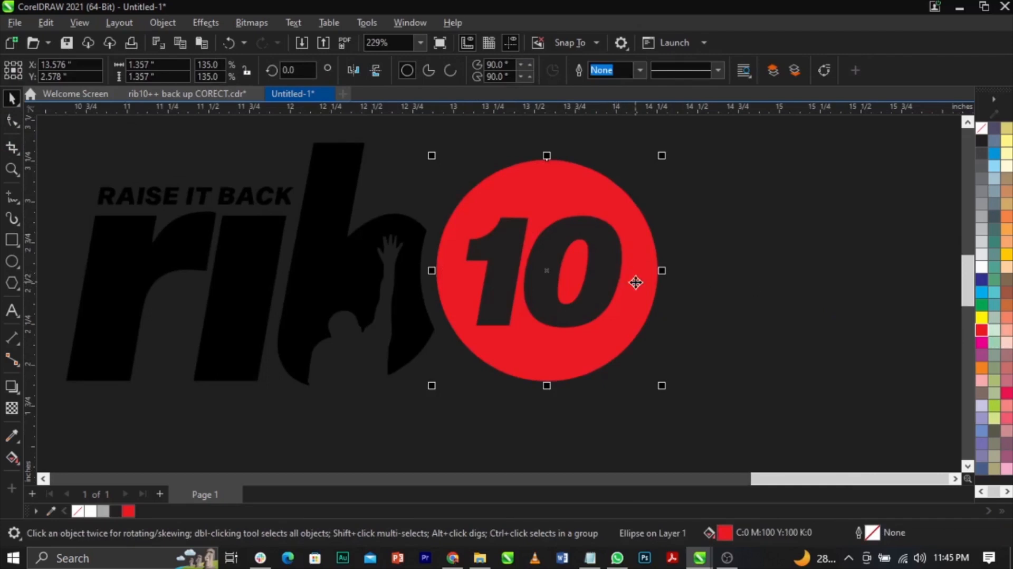
{"action": "left_click", "coordinate": [620, 282]}
{"action": "left_click", "coordinate": [980, 266]}
Darken the circle's red uniform fill to #CF3438 (C:11 M:100 Y:100 K:5).
{"action": "left_click", "coordinate": [631, 285]}
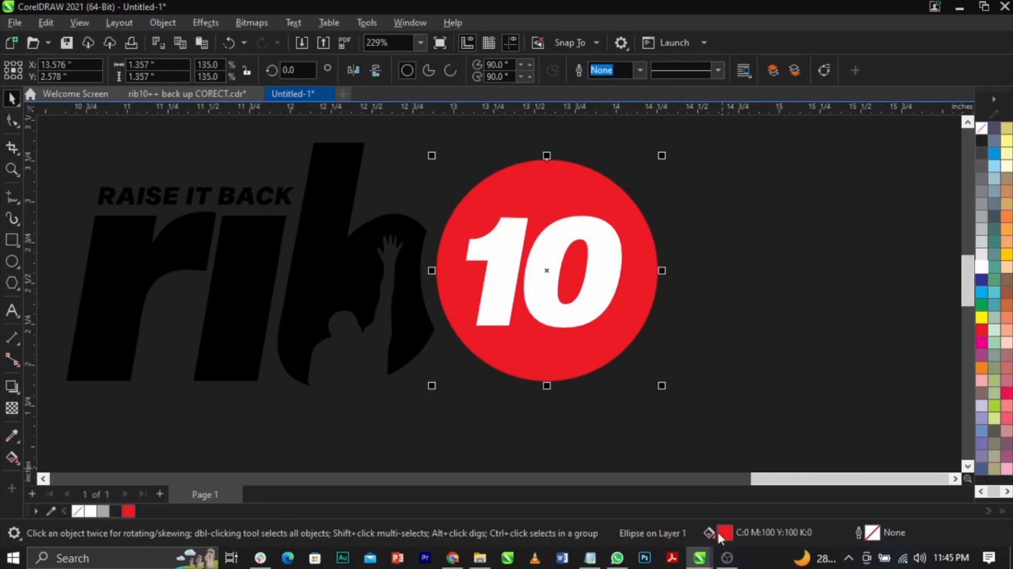
{"action": "key", "text": "shift+F11"}
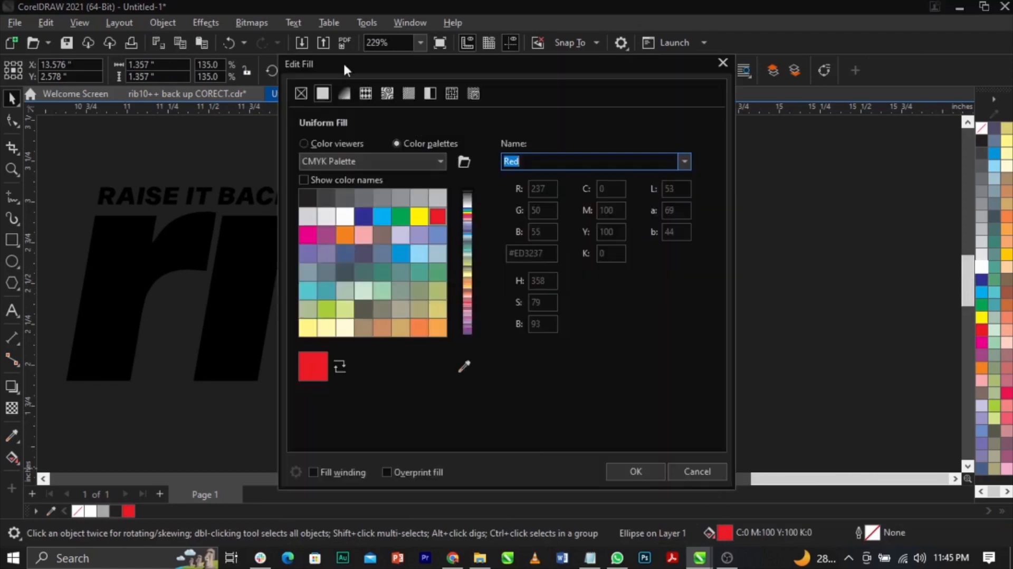
{"action": "left_click_drag", "start_coordinate": [343, 62], "coordinate": [708, 77]}
{"action": "left_click", "coordinate": [689, 158]}
{"action": "left_click_drag", "start_coordinate": [772, 74], "coordinate": [816, 57]}
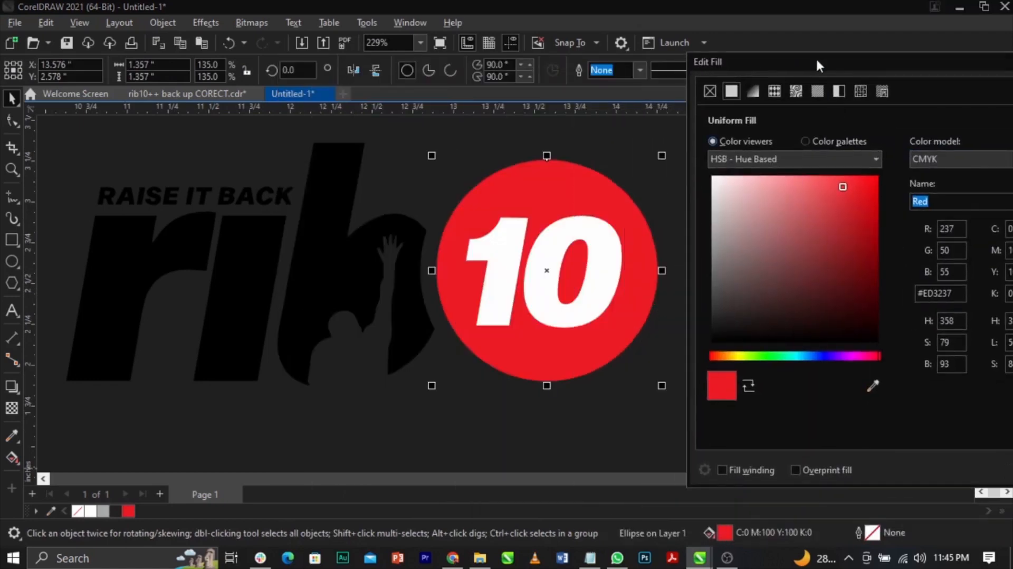
{"action": "left_click_drag", "start_coordinate": [846, 193], "coordinate": [860, 224]}
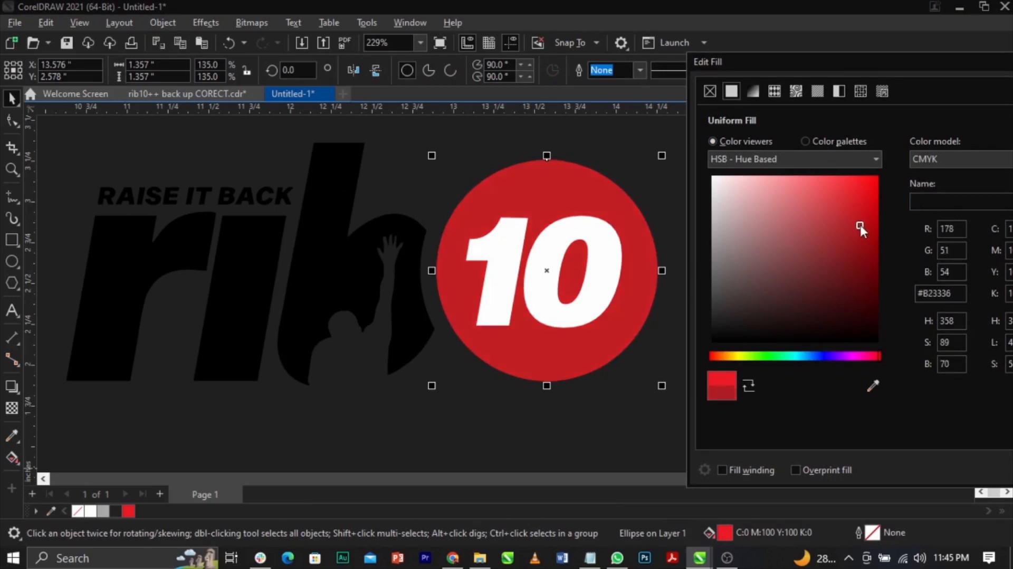
{"action": "left_click_drag", "start_coordinate": [875, 353], "coordinate": [714, 358]}
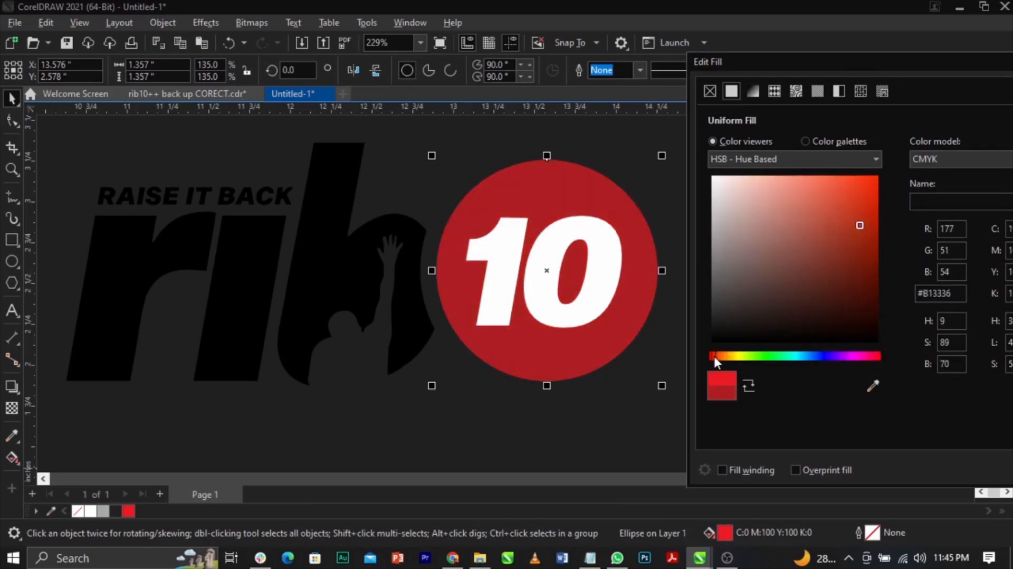
{"action": "mouse_move", "coordinate": [871, 227]}
{"action": "left_mouse_down"}
{"action": "mouse_move", "coordinate": [878, 207]}
{"action": "mouse_move", "coordinate": [881, 236]}
{"action": "mouse_move", "coordinate": [876, 208]}
{"action": "left_mouse_up"}
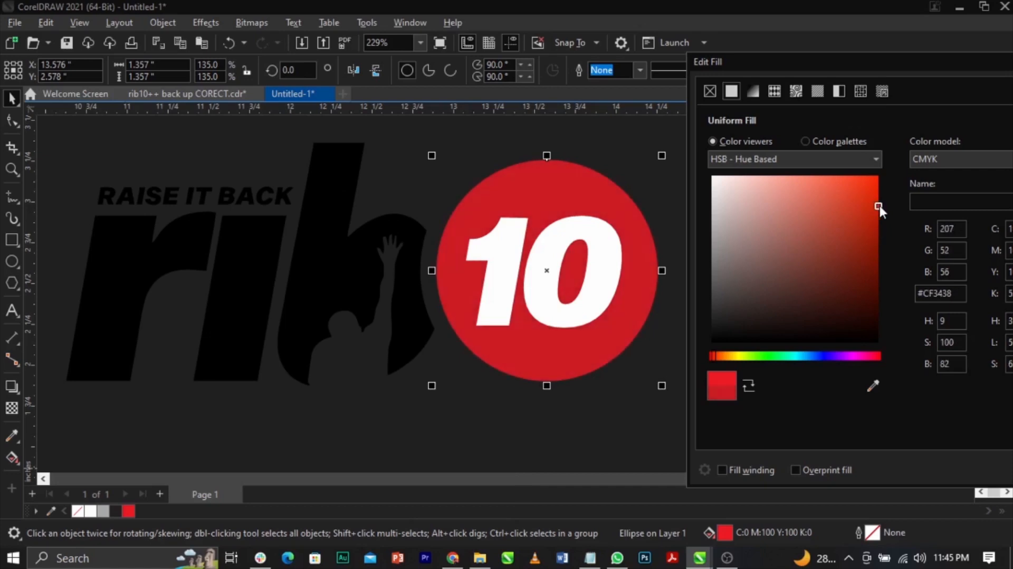
{"action": "left_click_drag", "start_coordinate": [831, 62], "coordinate": [702, 63]}
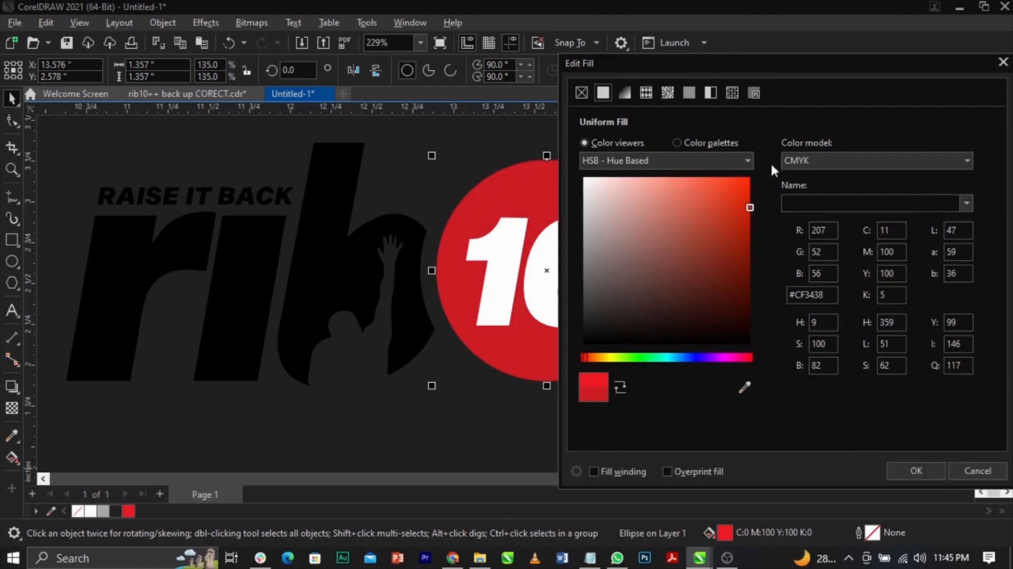
{"action": "left_click", "coordinate": [916, 469]}
{"action": "left_click", "coordinate": [837, 316]}
Draw a tall red rectangle without outline beside the circle and narrow it to about 0.323 by 1.738 in.
{"action": "scroll", "coordinate": [468, 267], "scroll_direction": "down", "scroll_amount": 2}
{"action": "scroll", "coordinate": [525, 274], "scroll_direction": "up", "scroll_amount": 4}
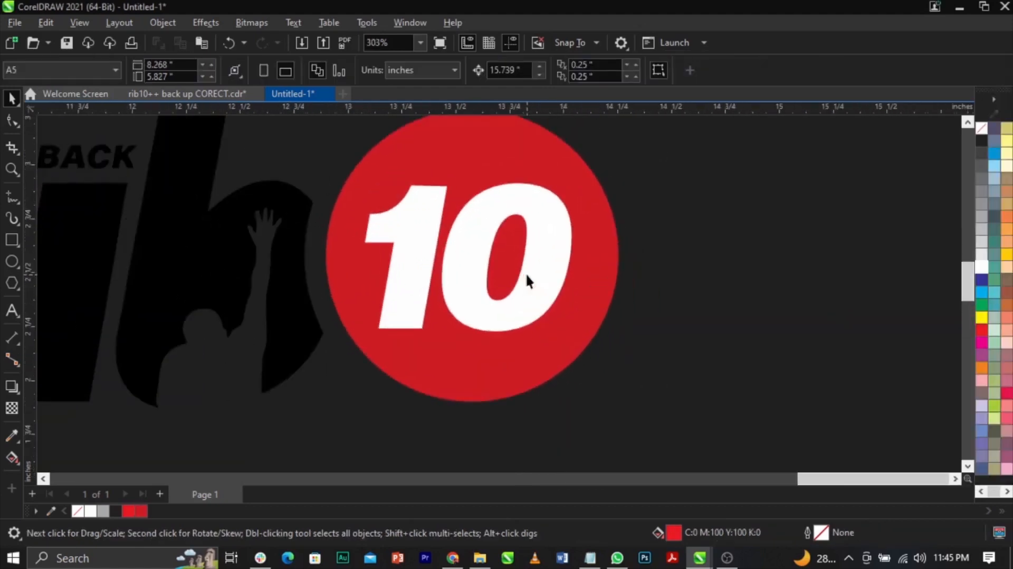
{"action": "scroll", "coordinate": [526, 273], "scroll_direction": "up", "scroll_amount": 3}
{"action": "left_click", "coordinate": [538, 268]}
{"action": "scroll", "coordinate": [296, 276], "scroll_direction": "down", "scroll_amount": 5}
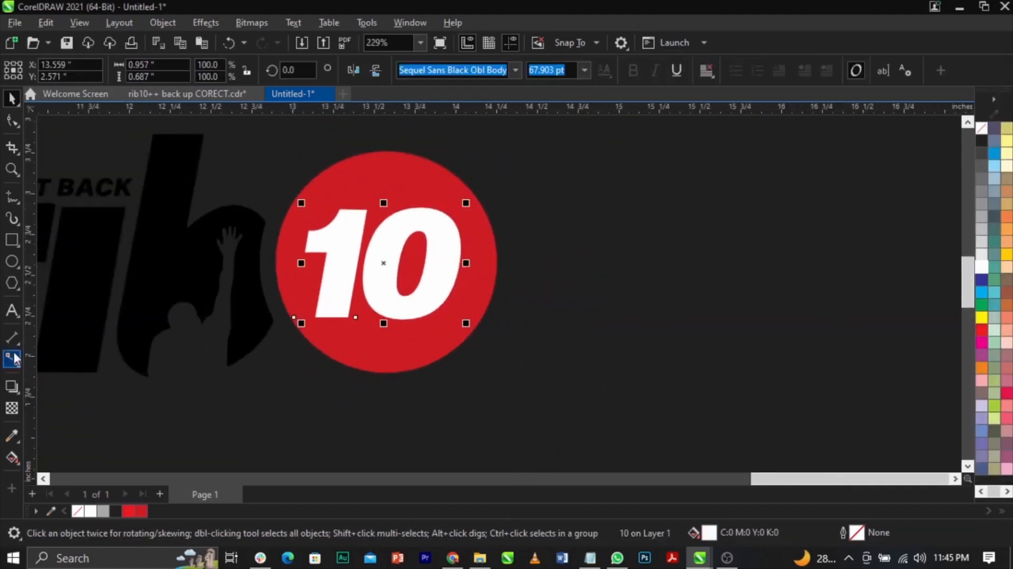
{"action": "left_click", "coordinate": [12, 240]}
{"action": "left_click_drag", "start_coordinate": [609, 134], "coordinate": [673, 418]}
{"action": "key", "text": "space"}
{"action": "left_click_drag", "start_coordinate": [677, 276], "coordinate": [666, 285]}
Change the rectangle's fill to a very dark red, C:62 M:71 Y:64 K:86, and move it closer to the circle.
{"action": "key", "text": "shift+F11"}
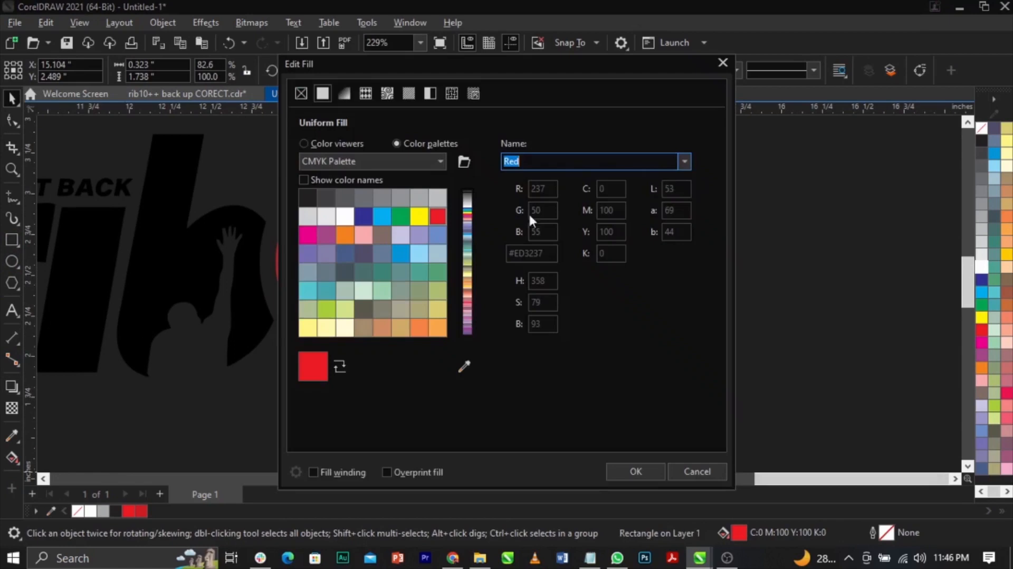
{"action": "left_click", "coordinate": [334, 141]}
{"action": "mouse_move", "coordinate": [401, 65]}
{"action": "left_mouse_down"}
{"action": "mouse_move", "coordinate": [739, 71]}
{"action": "mouse_move", "coordinate": [765, 59]}
{"action": "left_mouse_up"}
{"action": "mouse_move", "coordinate": [796, 187]}
{"action": "left_mouse_down"}
{"action": "mouse_move", "coordinate": [838, 277]}
{"action": "mouse_move", "coordinate": [839, 293]}
{"action": "mouse_move", "coordinate": [828, 291]}
{"action": "left_mouse_up"}
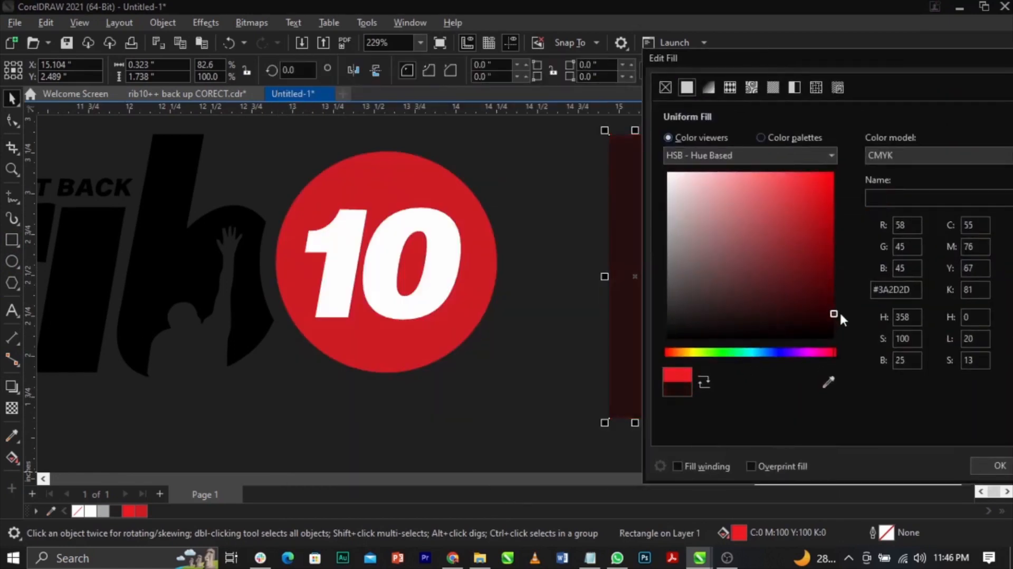
{"action": "left_click", "coordinate": [989, 465]}
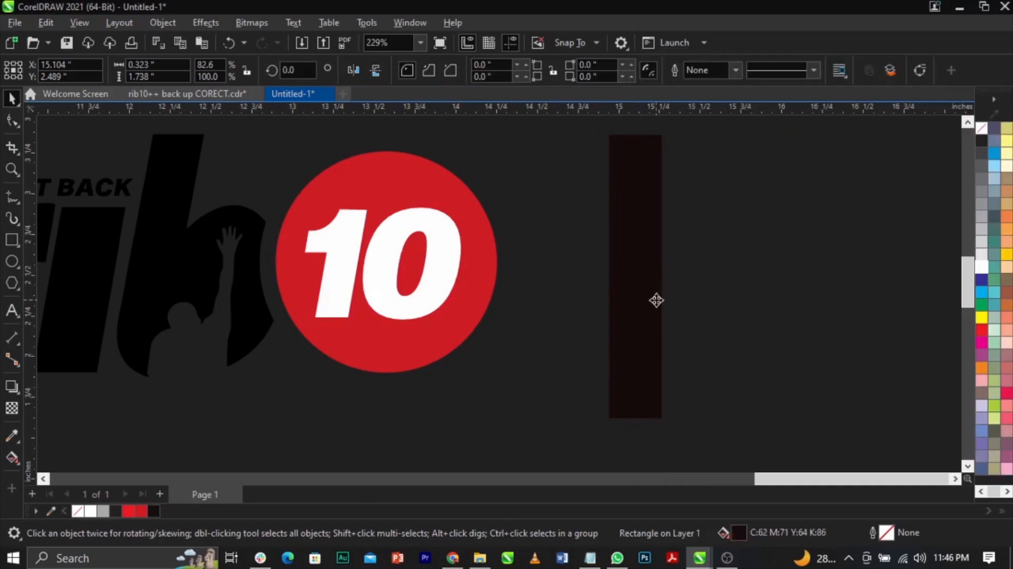
{"action": "left_click_drag", "start_coordinate": [657, 300], "coordinate": [597, 295]}
Apply a Gaussian Blur with a 17.2-pixel radius to the dark rectangle.
{"action": "scroll", "coordinate": [598, 296], "scroll_direction": "up", "scroll_amount": 2}
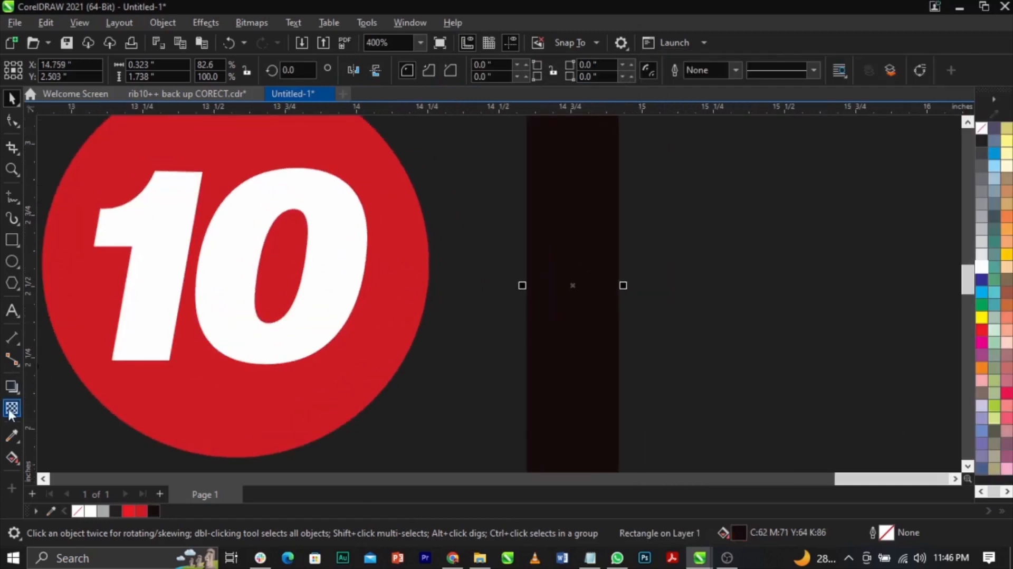
{"action": "left_click", "coordinate": [202, 23]}
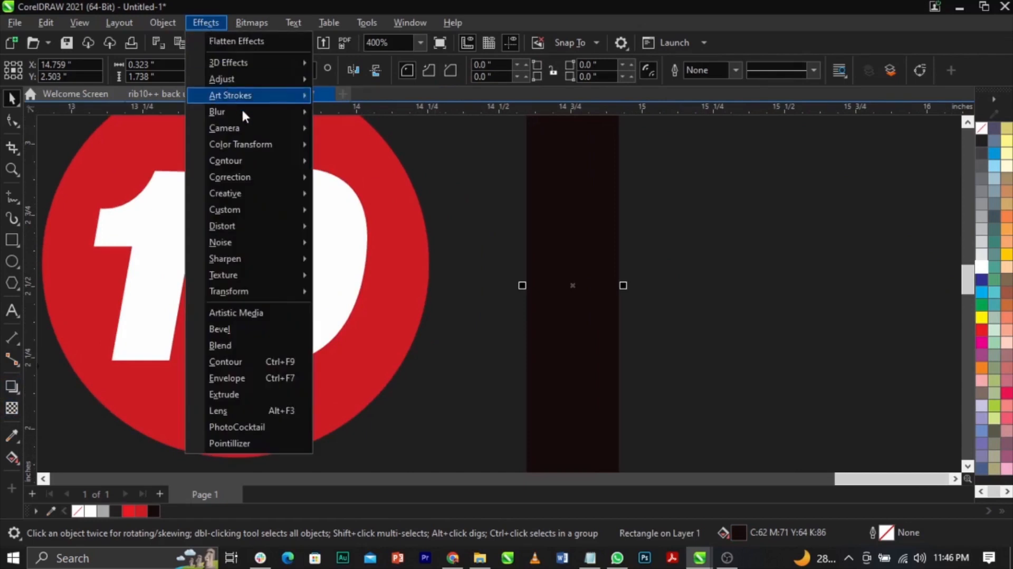
{"action": "mouse_move", "coordinate": [245, 112]}
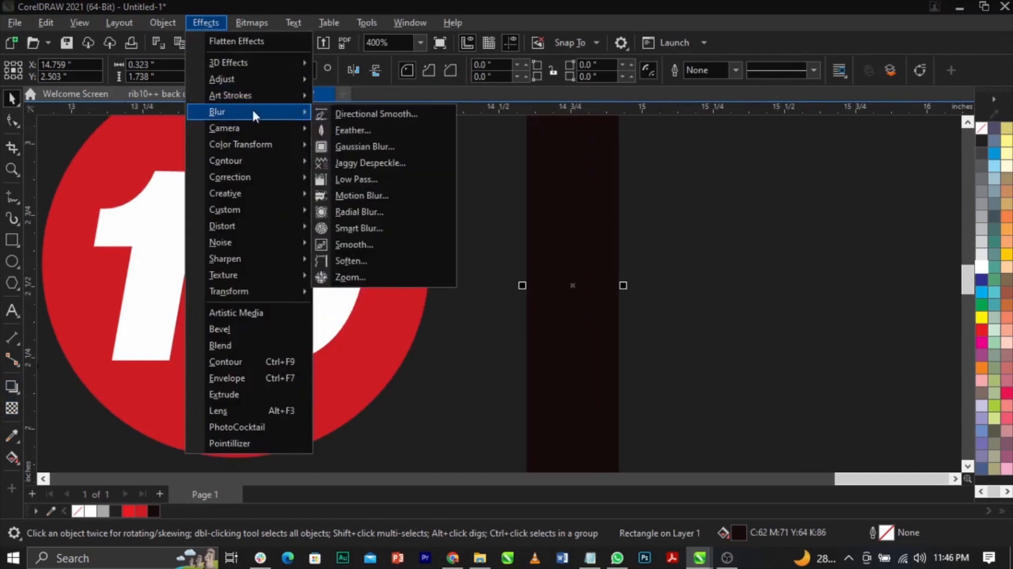
{"action": "left_click", "coordinate": [366, 146]}
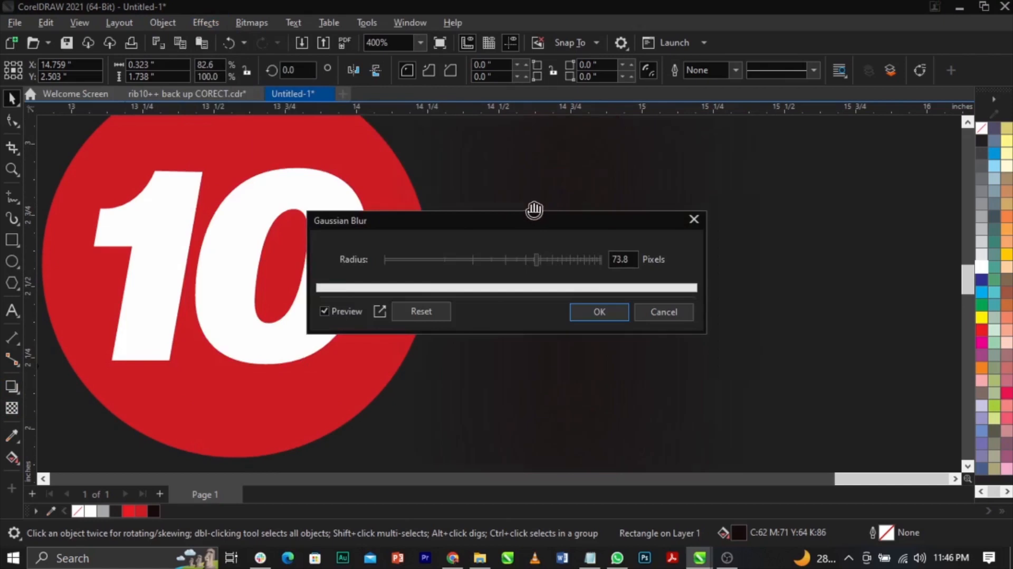
{"action": "left_click_drag", "start_coordinate": [408, 260], "coordinate": [466, 259]}
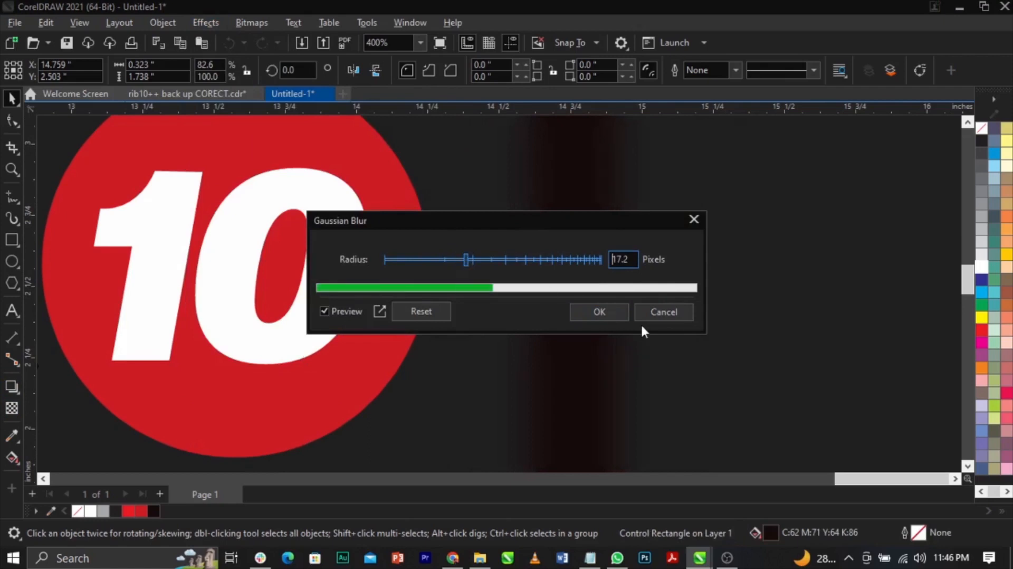
{"action": "left_click", "coordinate": [599, 311]}
Try converting the blurred rectangle to an RGB bitmap at 300 dpi.
{"action": "scroll", "coordinate": [620, 295], "scroll_direction": "down", "scroll_amount": 1}
{"action": "left_click", "coordinate": [258, 20]}
{"action": "left_click", "coordinate": [269, 43]}
{"action": "left_click", "coordinate": [534, 360]}
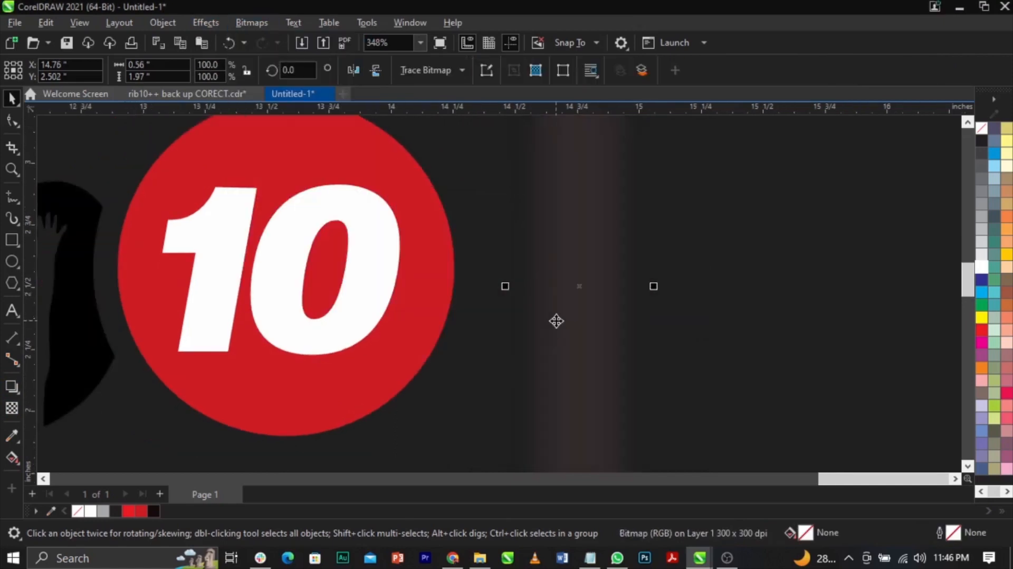
{"action": "scroll", "coordinate": [578, 287], "scroll_direction": "down", "scroll_amount": 2}
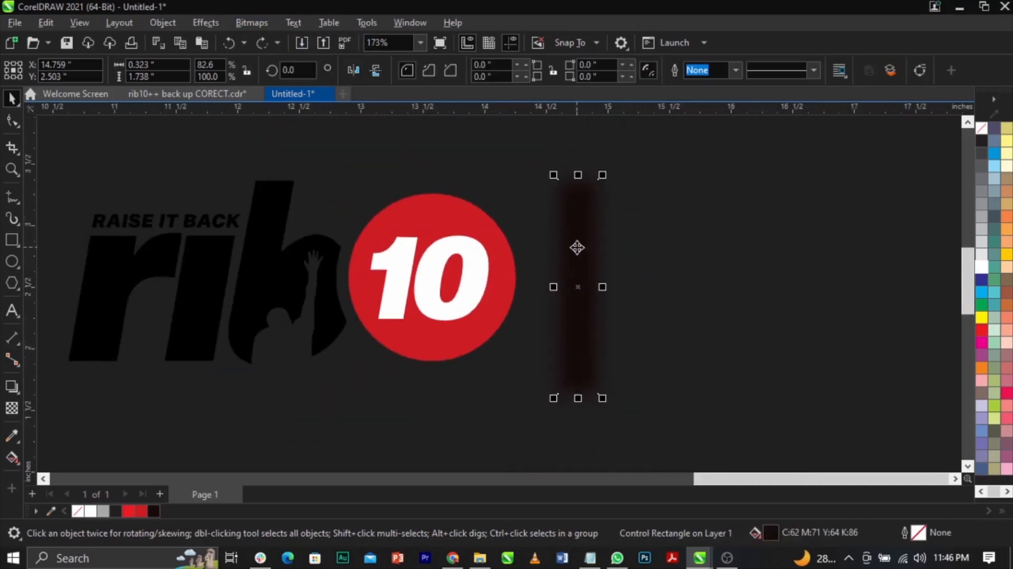
PowerClip the blurred rectangle inside the red circle.
{"action": "scroll", "coordinate": [578, 249], "scroll_direction": "up", "scroll_amount": 2}
{"action": "left_click_drag", "start_coordinate": [576, 249], "coordinate": [368, 217]}
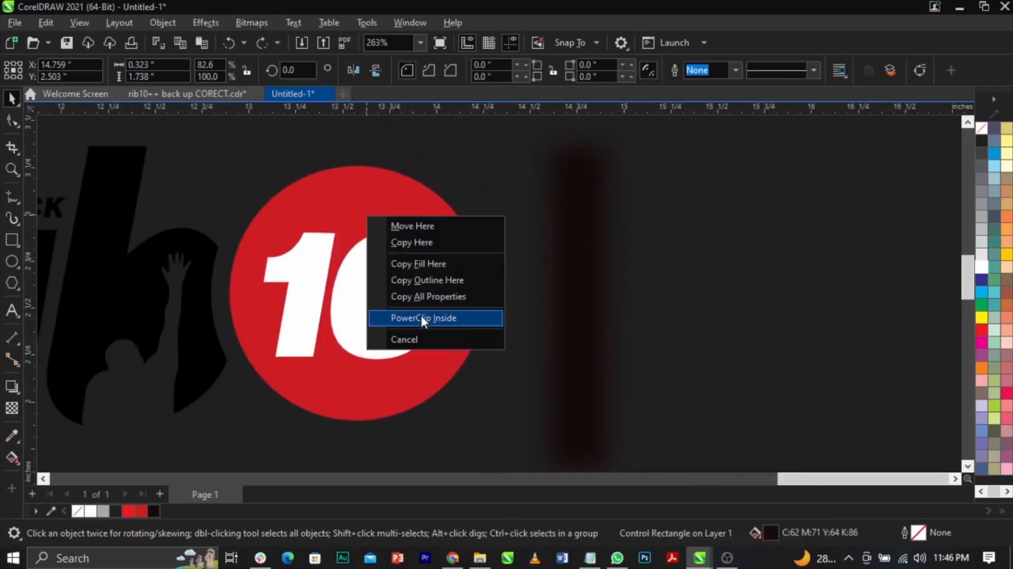
{"action": "left_click", "coordinate": [416, 311]}
Edit the circle's PowerClip contents and narrow the blurred rectangle about its centre to about 0.142 in wide.
{"action": "left_click", "coordinate": [397, 210], "text": "ctrl"}
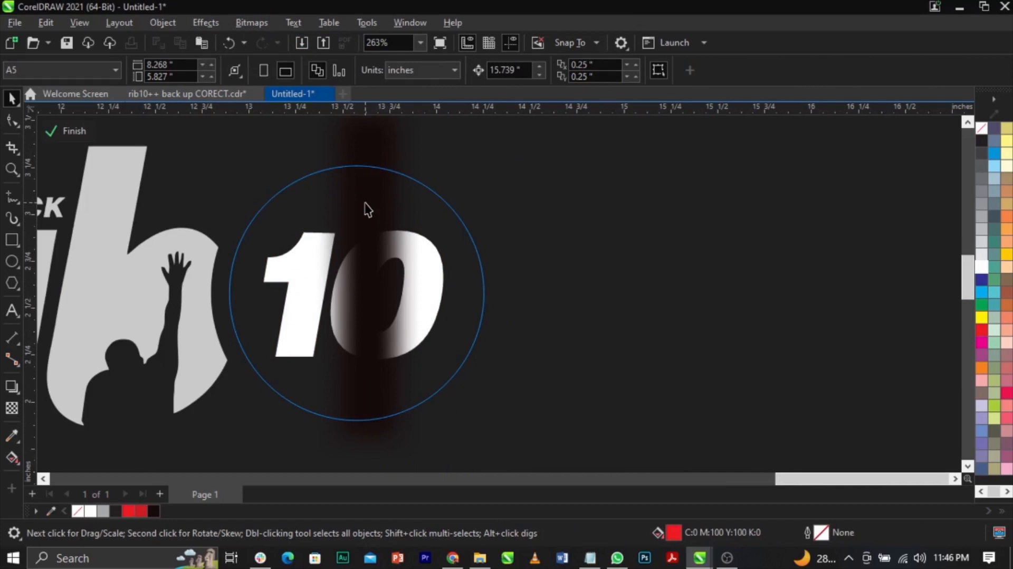
{"action": "scroll", "coordinate": [402, 280], "scroll_direction": "down", "scroll_amount": 1}
{"action": "left_click", "coordinate": [402, 280]}
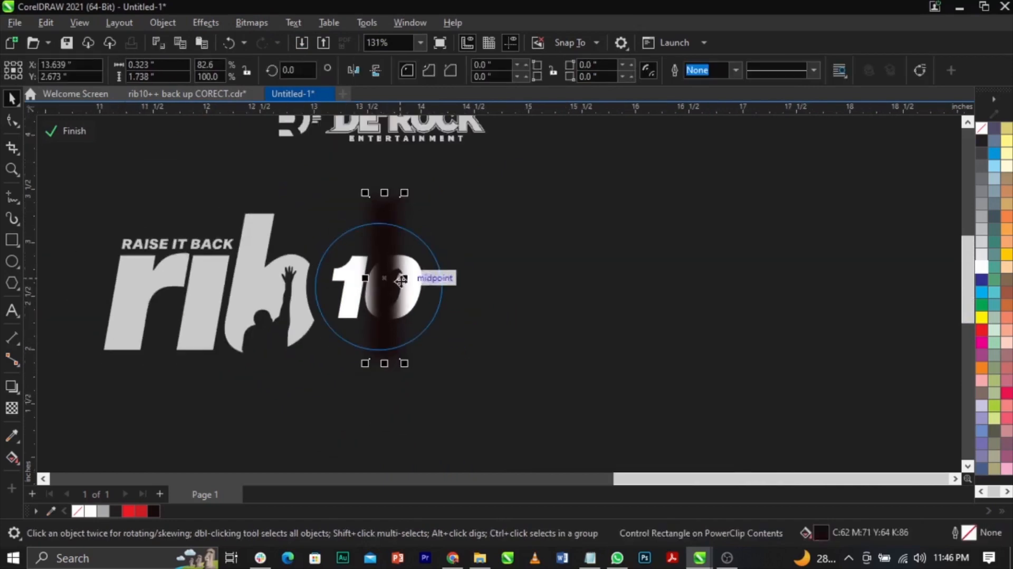
{"action": "left_click", "coordinate": [400, 279]}
{"action": "mouse_move", "coordinate": [406, 193]}
{"action": "left_mouse_down"}
{"action": "mouse_move", "coordinate": [429, 197]}
{"action": "mouse_move", "coordinate": [405, 193]}
{"action": "left_mouse_up"}
{"action": "scroll", "coordinate": [400, 274], "scroll_direction": "up", "scroll_amount": 2}
{"action": "left_click", "coordinate": [400, 279]}
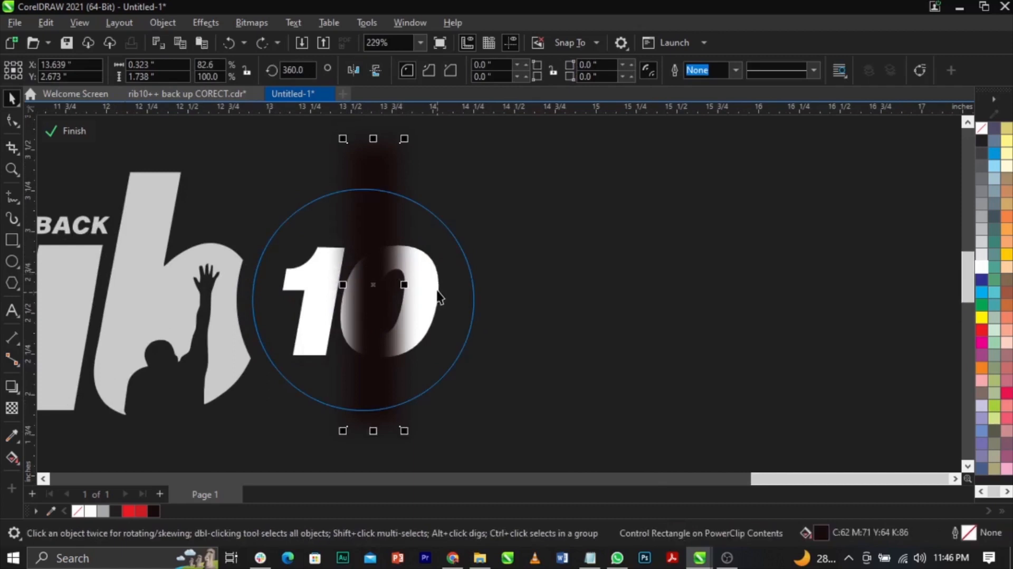
{"action": "left_click_drag", "start_coordinate": [408, 289], "coordinate": [389, 289]}
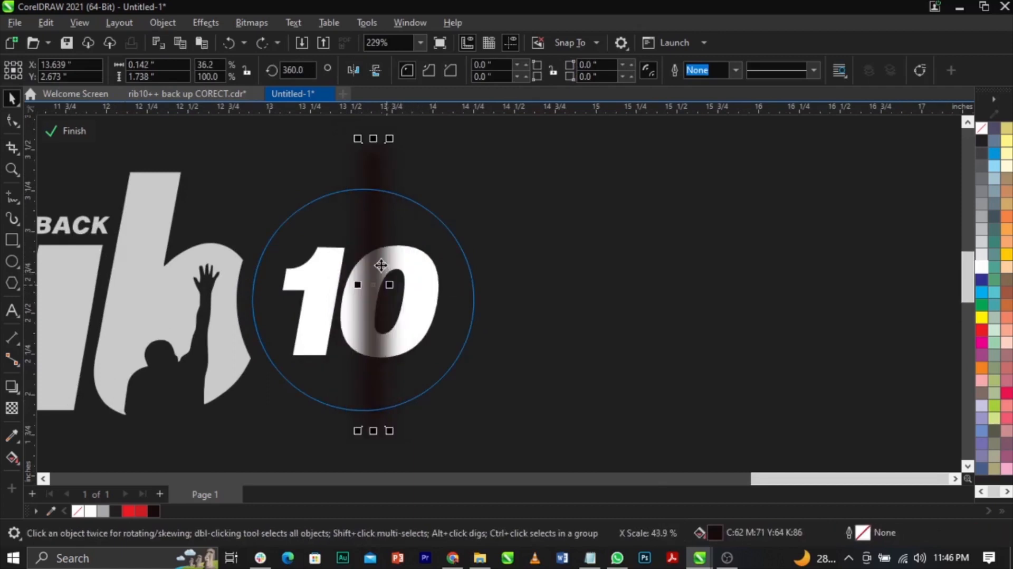
Rotate the blurred rectangle to about 336.9° and place it across the right side of the circle, finishing the PowerClip edit.
{"action": "scroll", "coordinate": [382, 258], "scroll_direction": "down", "scroll_amount": 1}
{"action": "left_click", "coordinate": [384, 253]}
{"action": "left_click_drag", "start_coordinate": [397, 184], "coordinate": [432, 230]}
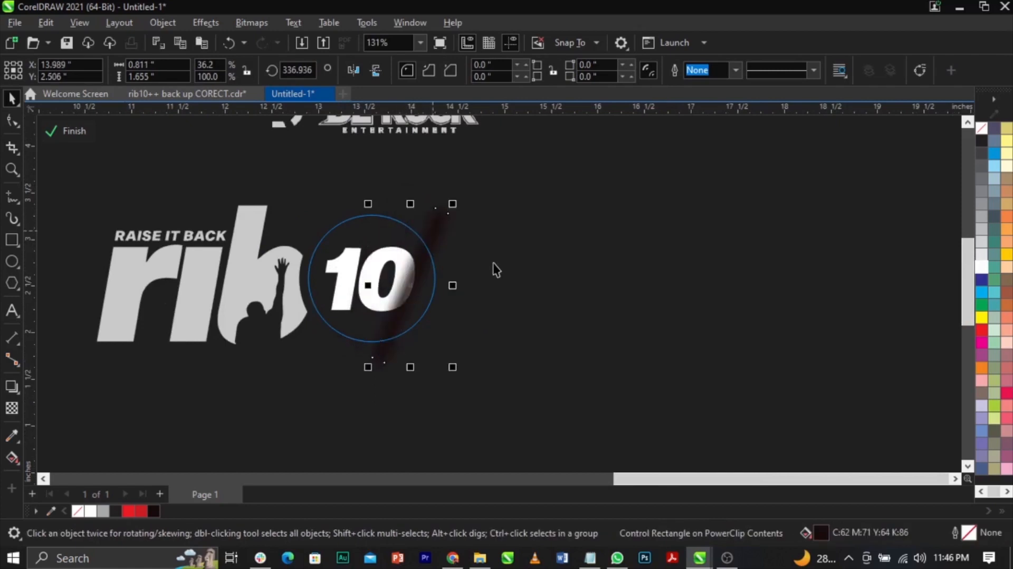
{"action": "left_click", "coordinate": [494, 263], "text": "ctrl"}
{"action": "key", "text": "F2"}
{"action": "left_click_drag", "start_coordinate": [267, 210], "coordinate": [582, 388]}
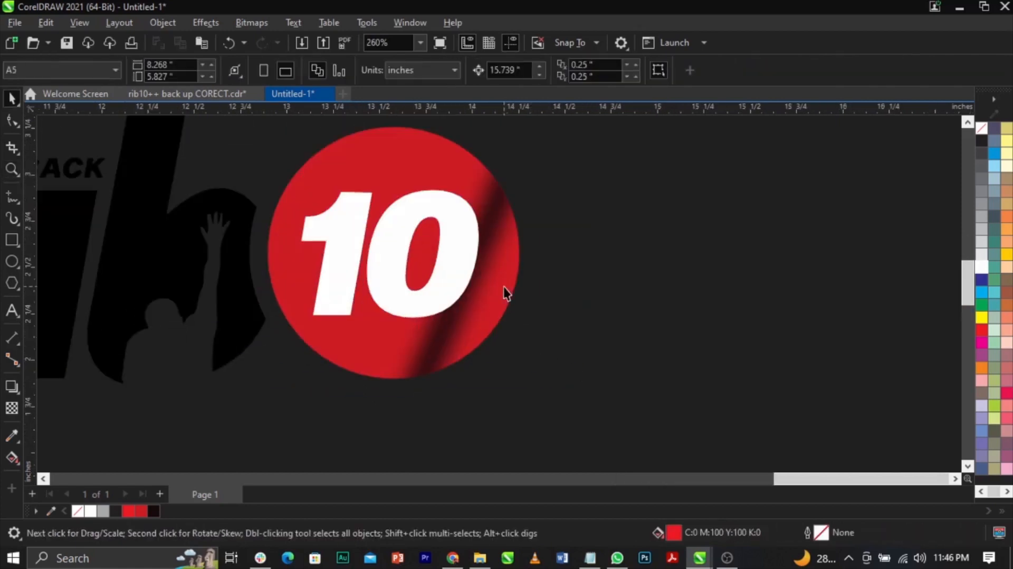
Recolour the blurred streak inside the circle's PowerClip to a dark red of C52 M82 Y73 K75.
{"action": "left_click", "coordinate": [503, 286], "text": "ctrl"}
{"action": "left_click", "coordinate": [483, 273], "text": "ctrl"}
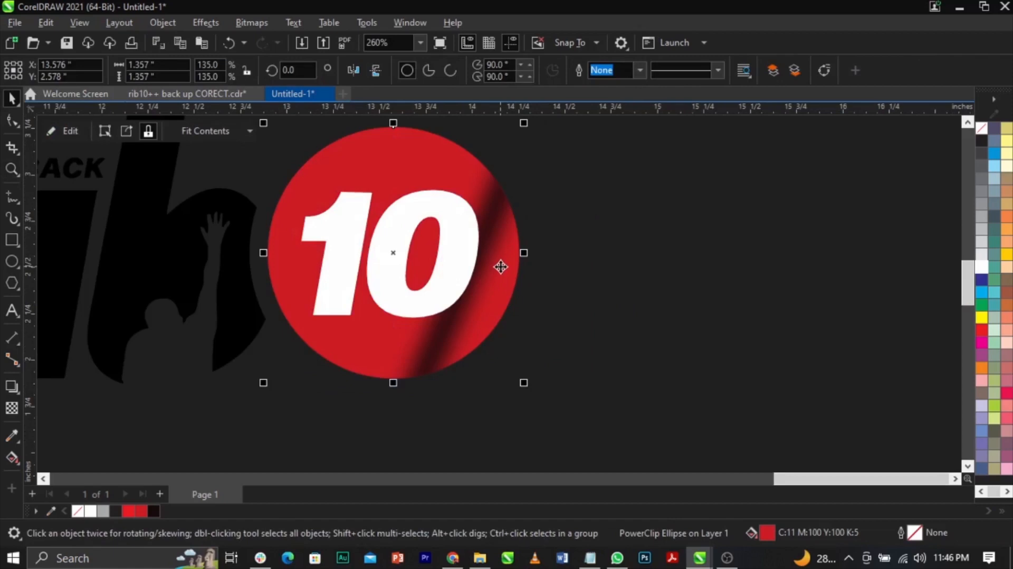
{"action": "left_click", "coordinate": [500, 266], "text": "ctrl"}
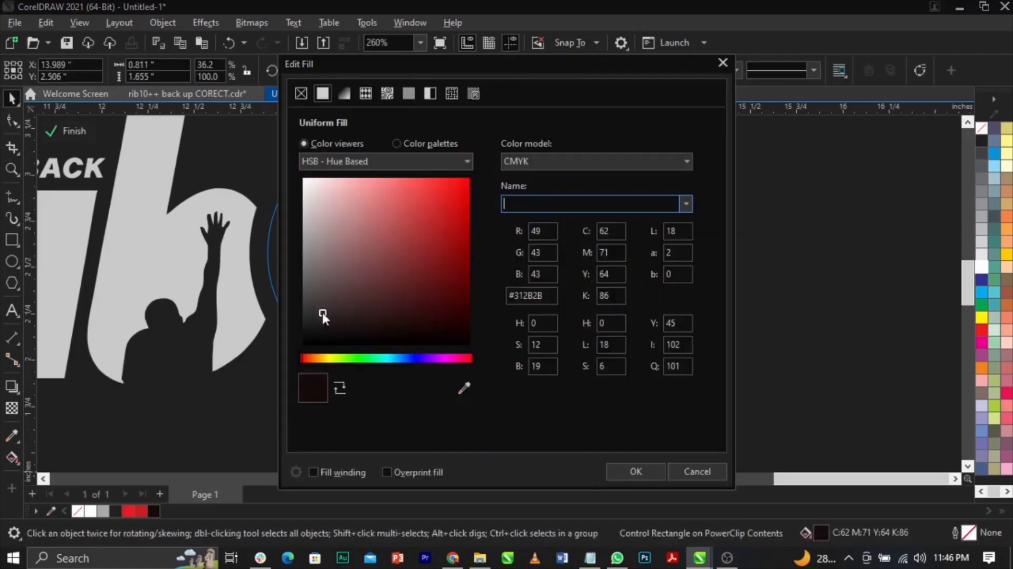
{"action": "mouse_move", "coordinate": [322, 312]}
{"action": "left_mouse_down"}
{"action": "mouse_move", "coordinate": [429, 293]}
{"action": "mouse_move", "coordinate": [459, 307]}
{"action": "mouse_move", "coordinate": [460, 289]}
{"action": "left_mouse_up"}
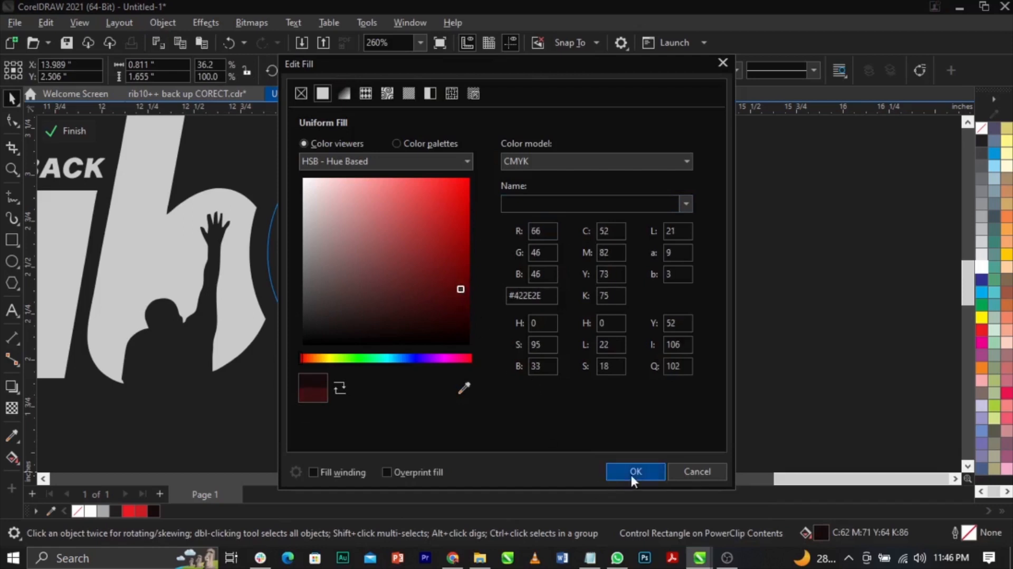
{"action": "left_click", "coordinate": [632, 474]}
{"action": "left_click", "coordinate": [683, 338], "text": "ctrl"}
{"action": "left_click", "coordinate": [683, 338]}
{"action": "scroll", "coordinate": [393, 152], "scroll_direction": "up", "scroll_amount": 2}
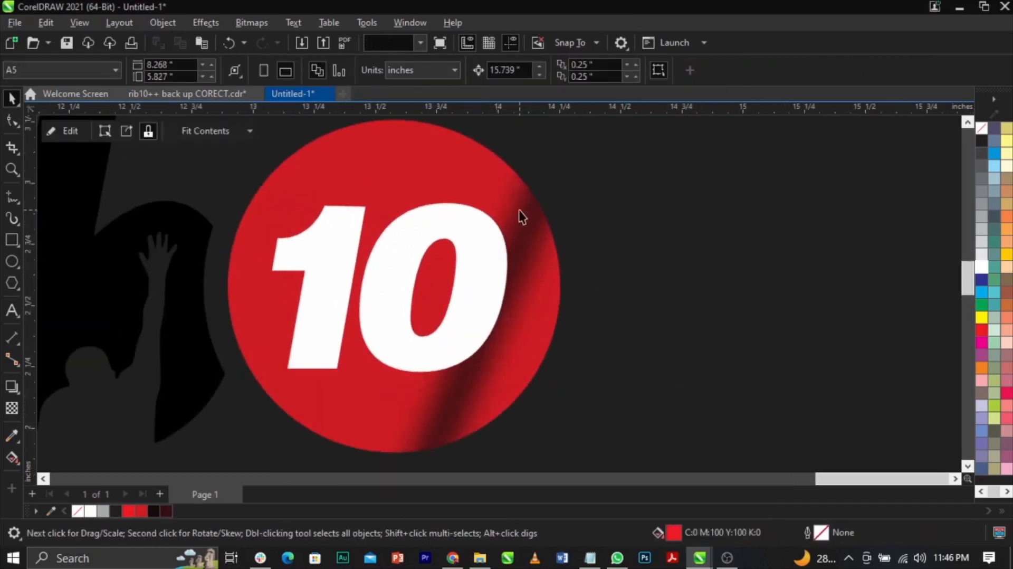
Change the blurred streak's uniform fill to a richer dark red, C35 M99 Y97 K55, and finish the PowerClip edit.
{"action": "left_click", "coordinate": [518, 210], "text": "ctrl"}
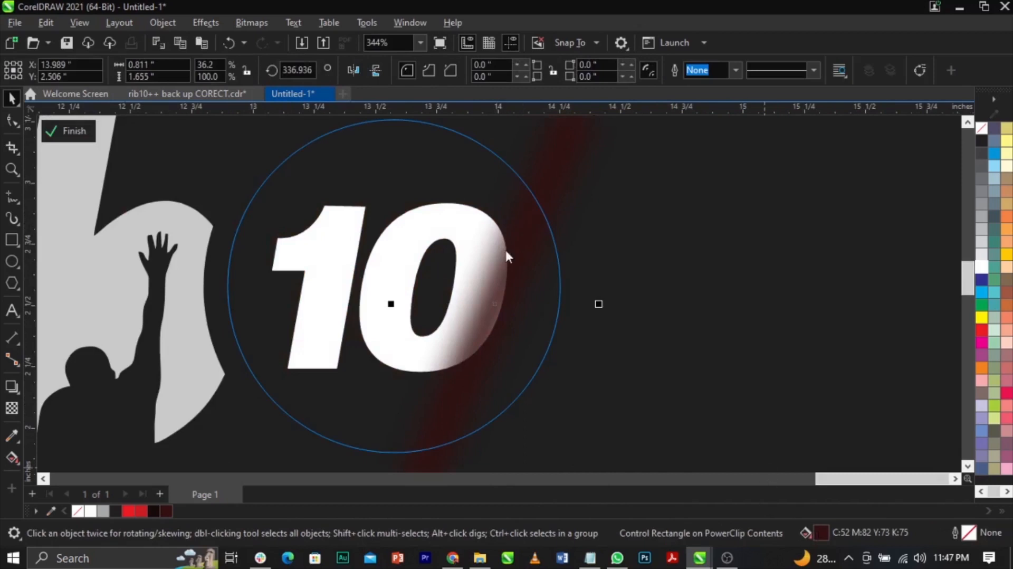
{"action": "key", "text": "shift+F11"}
{"action": "left_click_drag", "start_coordinate": [469, 64], "coordinate": [670, 47]}
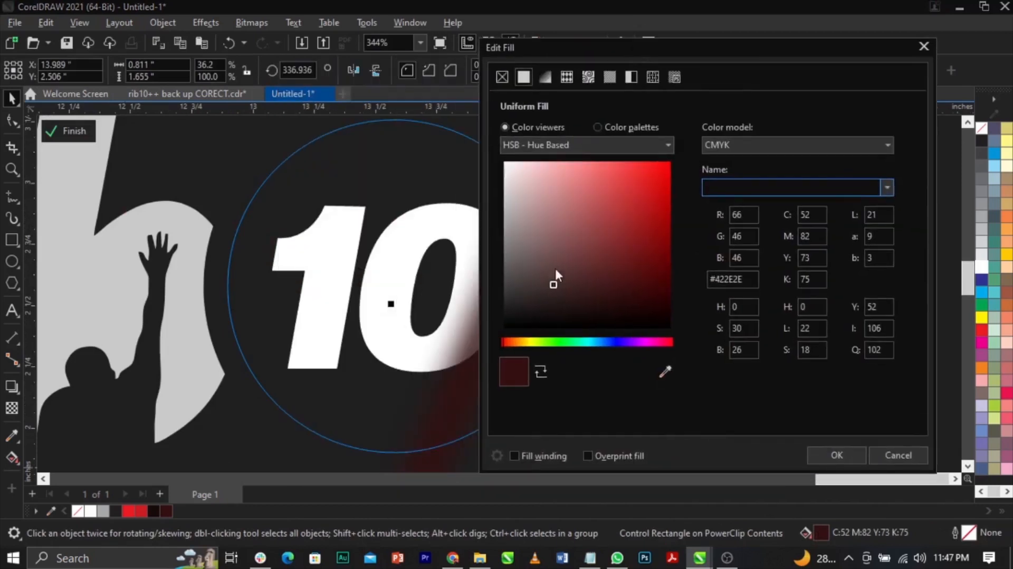
{"action": "mouse_move", "coordinate": [556, 281]}
{"action": "left_mouse_down"}
{"action": "mouse_move", "coordinate": [622, 285]}
{"action": "mouse_move", "coordinate": [635, 271]}
{"action": "mouse_move", "coordinate": [627, 255]}
{"action": "left_mouse_up"}
{"action": "left_click", "coordinate": [829, 461]}
{"action": "left_click", "coordinate": [803, 327], "text": "ctrl"}
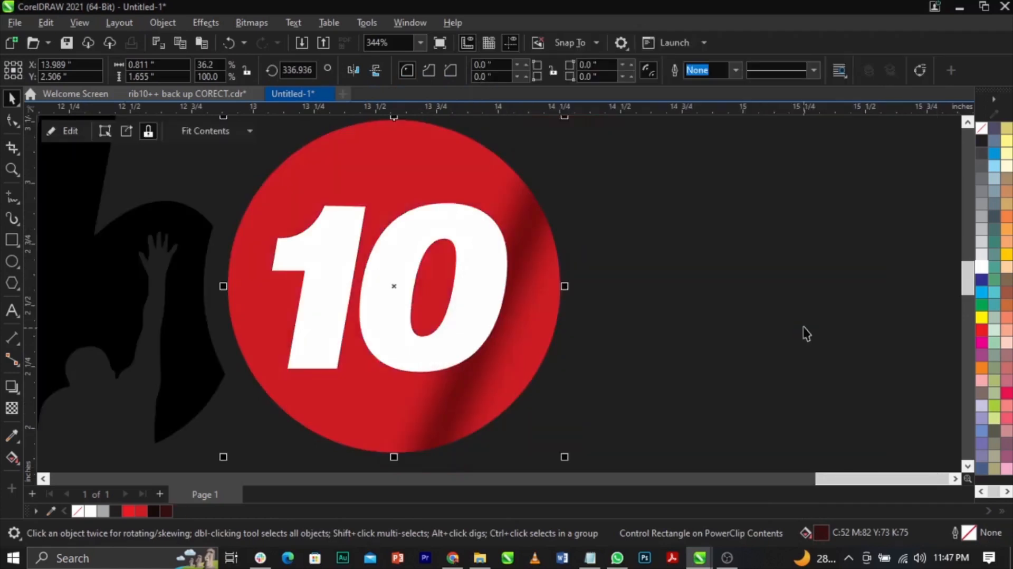
{"action": "left_click", "coordinate": [789, 318]}
{"action": "scroll", "coordinate": [726, 270], "scroll_direction": "down", "scroll_amount": 5}
{"action": "scroll", "coordinate": [539, 229], "scroll_direction": "up", "scroll_amount": 2}
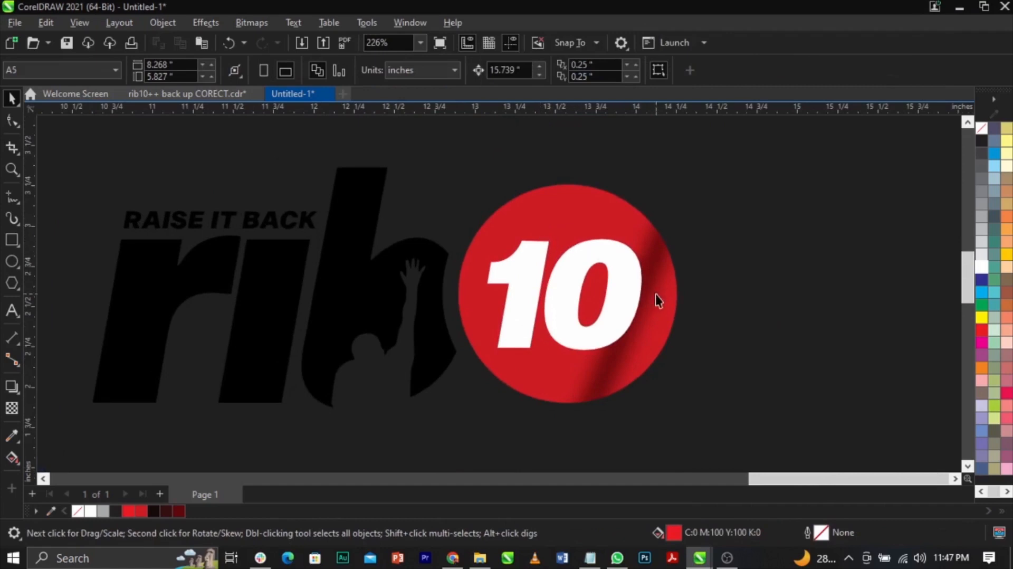
Duplicate the blurred red streak to the upper-left side of the circle within its PowerClip.
{"action": "scroll", "coordinate": [655, 294], "scroll_direction": "up", "scroll_amount": 3}
{"action": "left_click", "coordinate": [665, 309], "text": "ctrl"}
{"action": "left_click_drag", "start_coordinate": [640, 276], "coordinate": [418, 198]}
{"action": "right_click", "coordinate": [419, 199]}
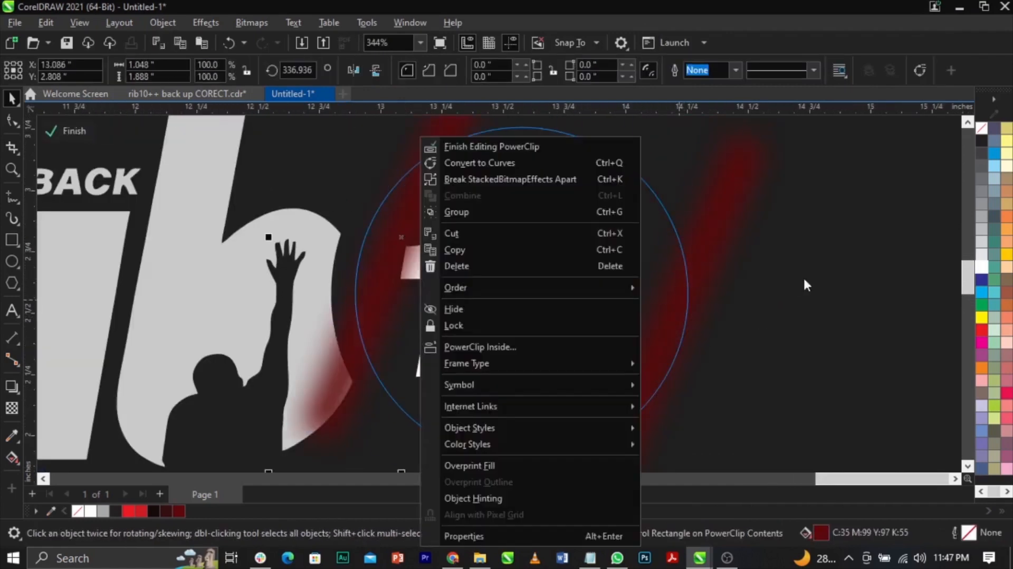
{"action": "left_click", "coordinate": [804, 279], "text": "ctrl"}
{"action": "left_click", "coordinate": [804, 279]}
{"action": "scroll", "coordinate": [581, 226], "scroll_direction": "down", "scroll_amount": 5}
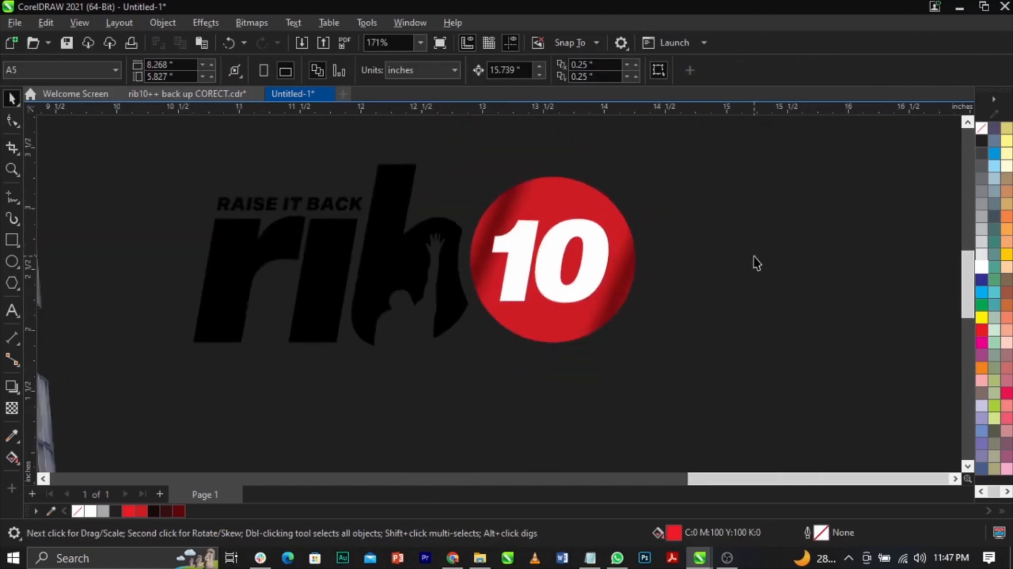
Group all the parts of the rib10 logo.
{"action": "scroll", "coordinate": [686, 248], "scroll_direction": "down", "scroll_amount": 2}
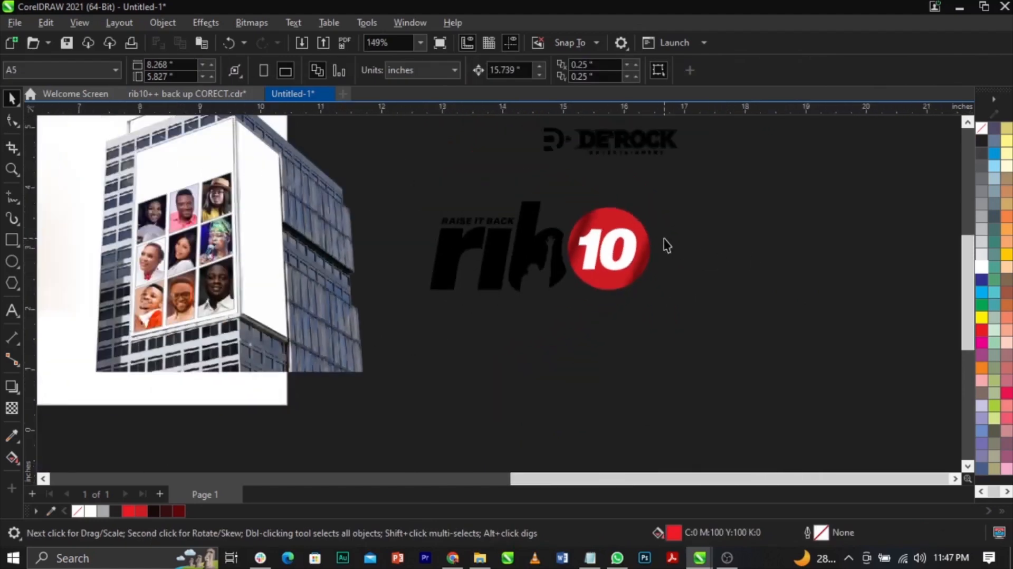
{"action": "scroll", "coordinate": [712, 253], "scroll_direction": "down", "scroll_amount": 2}
{"action": "left_click", "coordinate": [628, 257]}
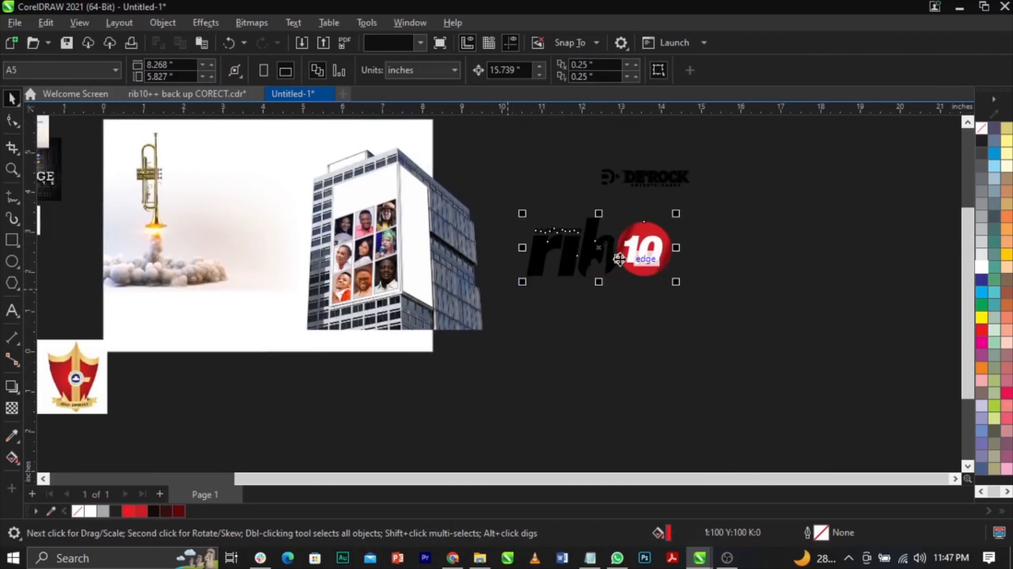
{"action": "scroll", "coordinate": [628, 259], "scroll_direction": "up", "scroll_amount": 4}
{"action": "key", "text": "ctrl+g"}
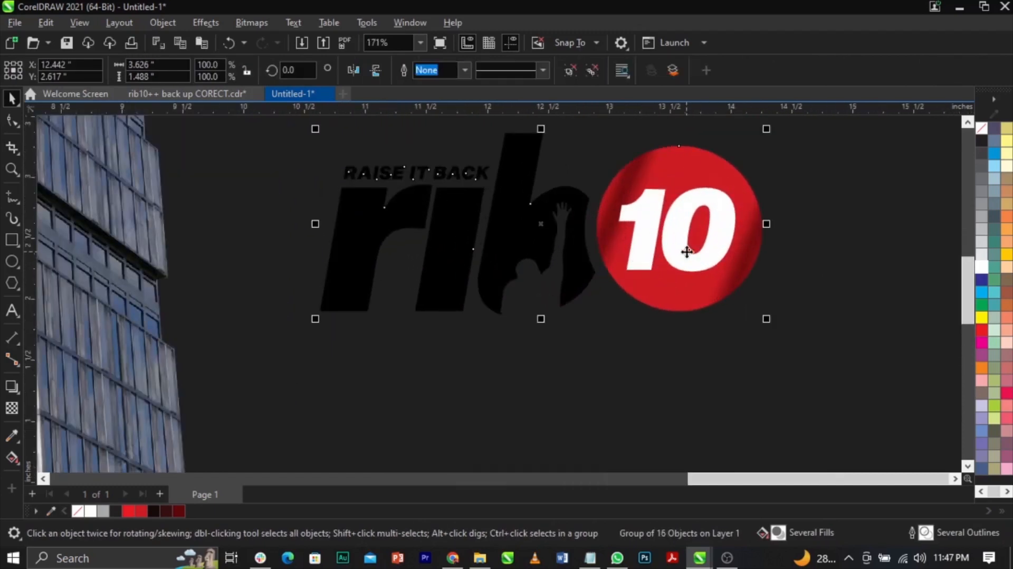
Ungroup the rib10 logo so its circle can be edited separately.
{"action": "left_click", "coordinate": [709, 266], "text": "ctrl"}
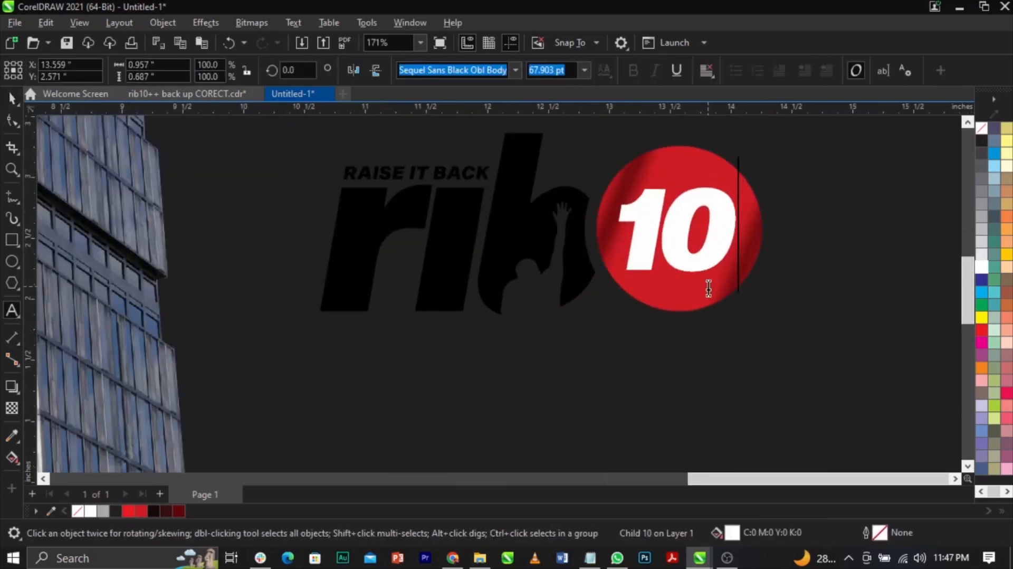
{"action": "left_click", "coordinate": [708, 286]}
{"action": "left_click", "coordinate": [795, 284]}
{"action": "left_click", "coordinate": [724, 217]}
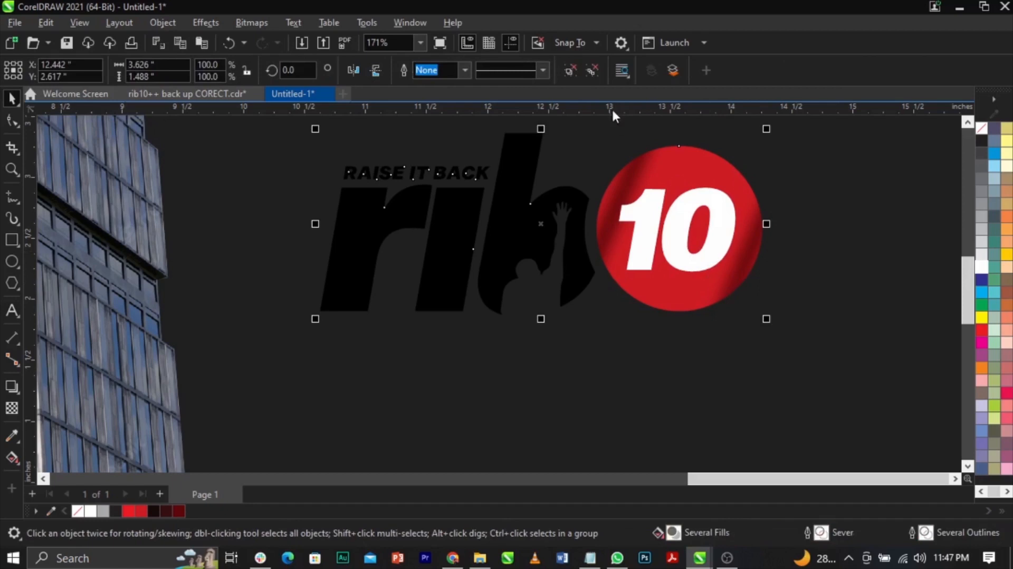
{"action": "left_click", "coordinate": [562, 70]}
{"action": "left_click", "coordinate": [867, 231]}
Try a third, larger copy of the blurred streak across the circle's centre, and undo it.
{"action": "double_click", "coordinate": [653, 184]}
{"action": "left_click_drag", "start_coordinate": [633, 190], "coordinate": [706, 230]}
{"action": "right_click", "coordinate": [706, 230]}
{"action": "left_click_drag", "start_coordinate": [756, 355], "coordinate": [777, 365]}
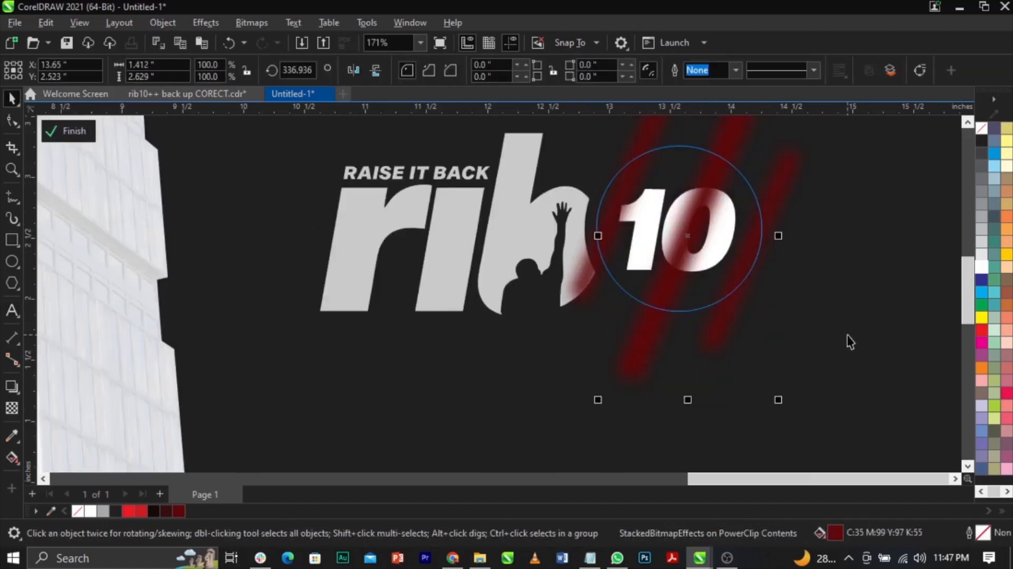
{"action": "left_click", "coordinate": [847, 337], "text": "ctrl"}
{"action": "key", "text": "ctrl+z"}
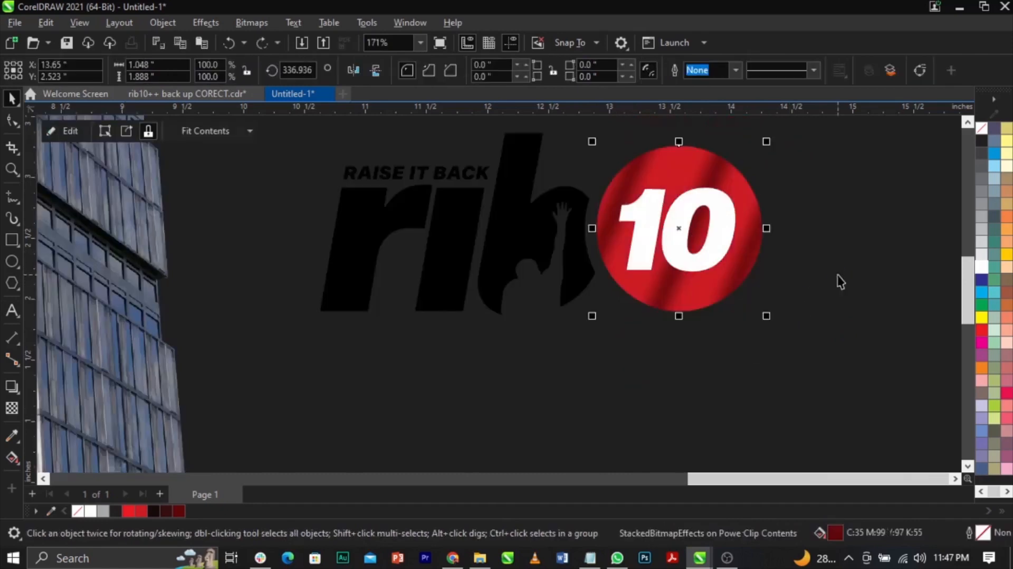
Try enlarging the right-hand blurred streak to about 1.232 by 2.512 in inside the circle, and undo the change.
{"action": "left_click", "coordinate": [757, 270]}
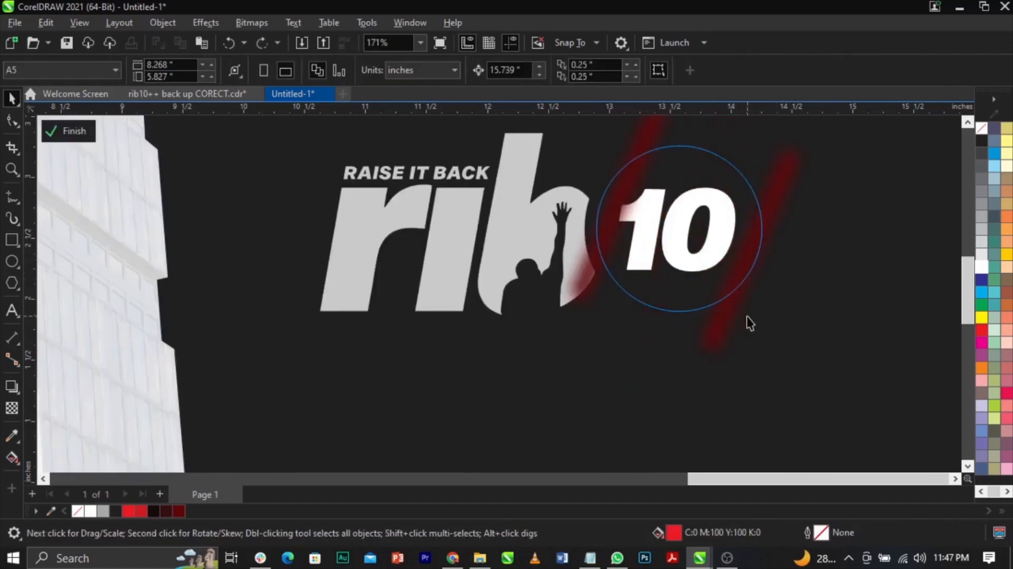
{"action": "left_click", "coordinate": [717, 344]}
{"action": "left_click_drag", "start_coordinate": [692, 362], "coordinate": [671, 407]}
{"action": "left_click_drag", "start_coordinate": [719, 308], "coordinate": [710, 303]}
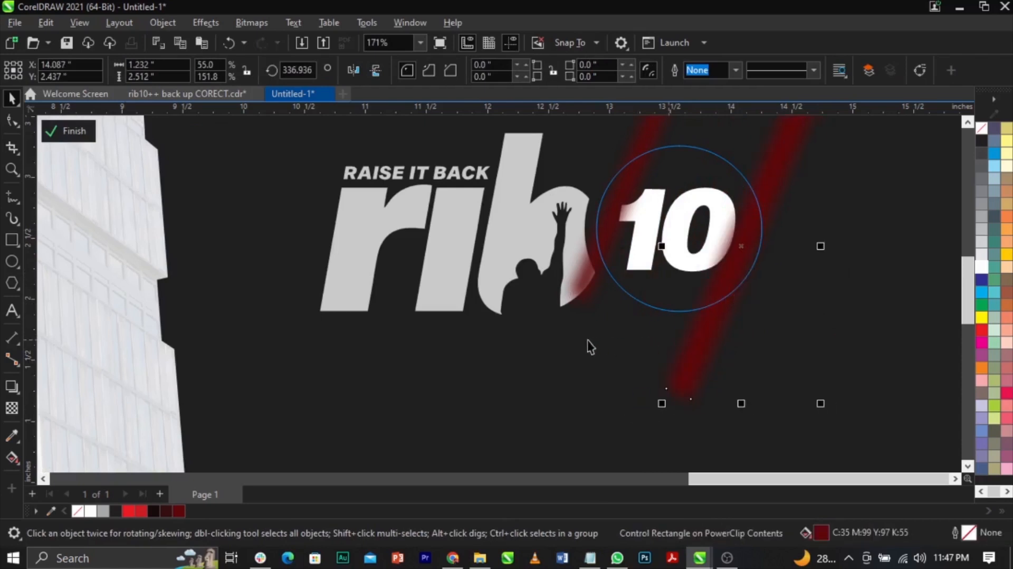
{"action": "key", "text": "ctrl+z"}
{"action": "left_click", "coordinate": [635, 347], "text": "ctrl"}
{"action": "left_click", "coordinate": [561, 368]}
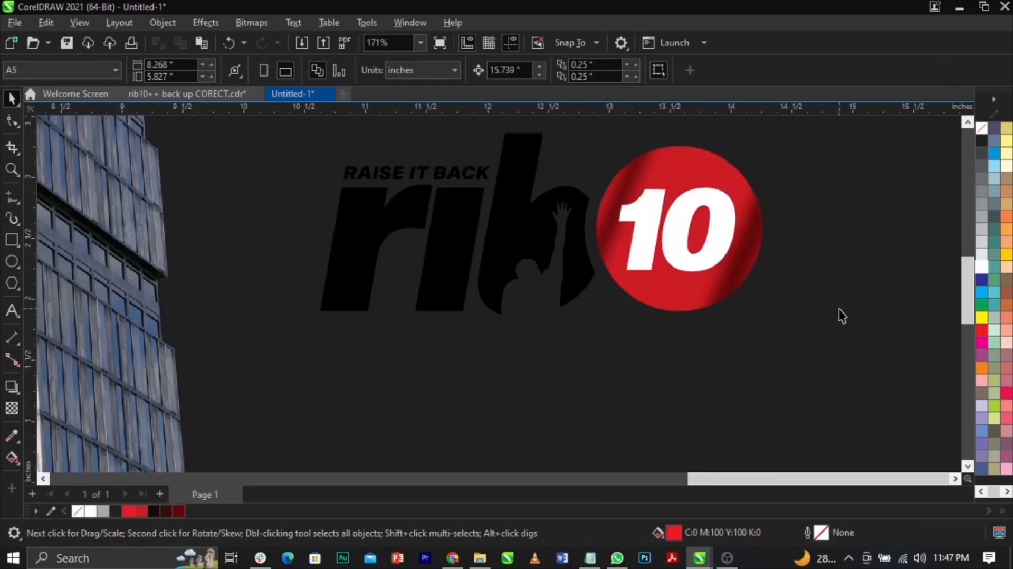
Try scaling the whole rib10 logo down to about 1.626 by 0.667 in, and undo it.
{"action": "scroll", "coordinate": [841, 316], "scroll_direction": "down", "scroll_amount": 1}
{"action": "left_click_drag", "start_coordinate": [789, 366], "coordinate": [468, 198]}
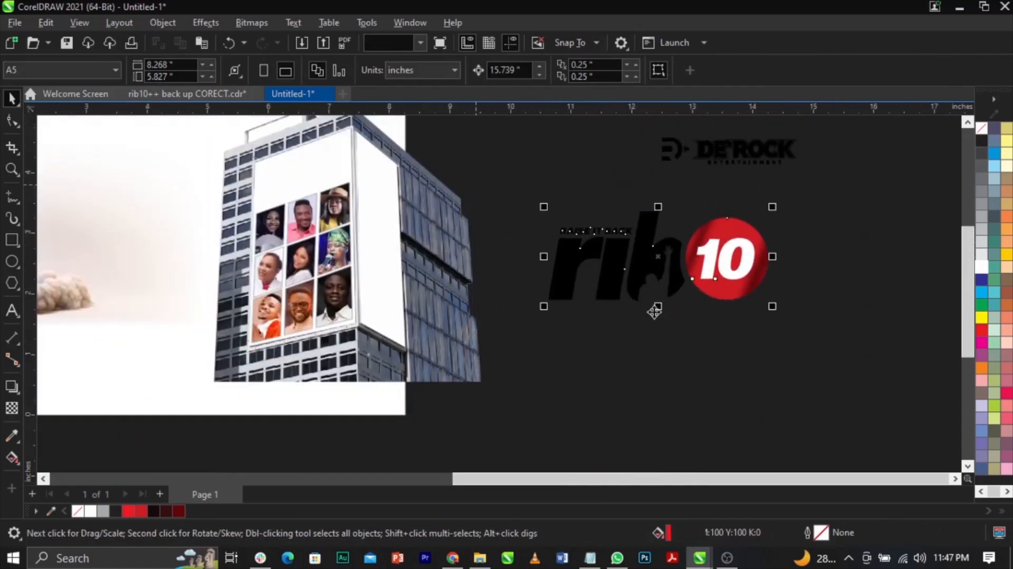
{"action": "left_click_drag", "start_coordinate": [774, 308], "coordinate": [651, 296]}
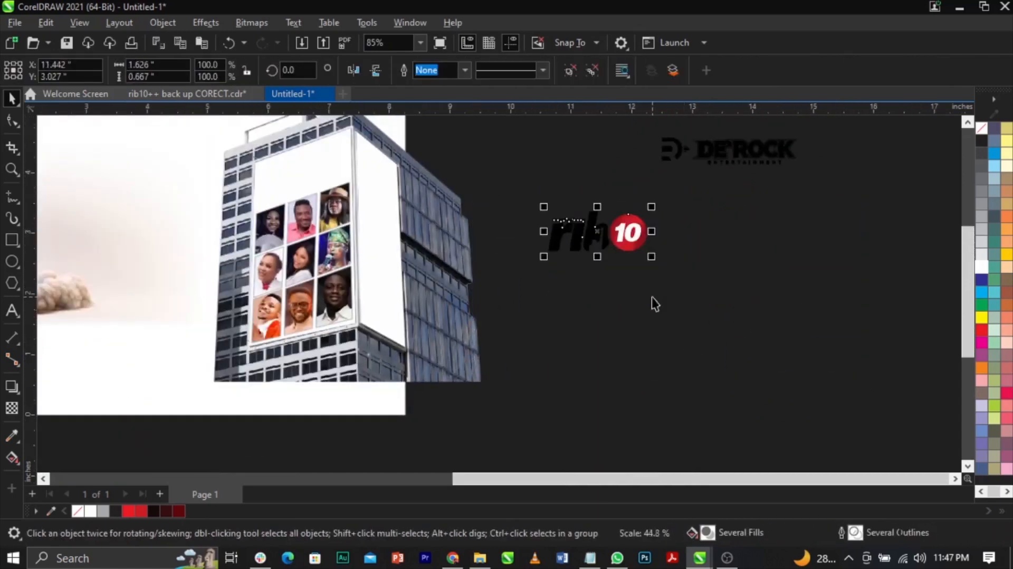
{"action": "scroll", "coordinate": [611, 231], "scroll_direction": "up", "scroll_amount": 4}
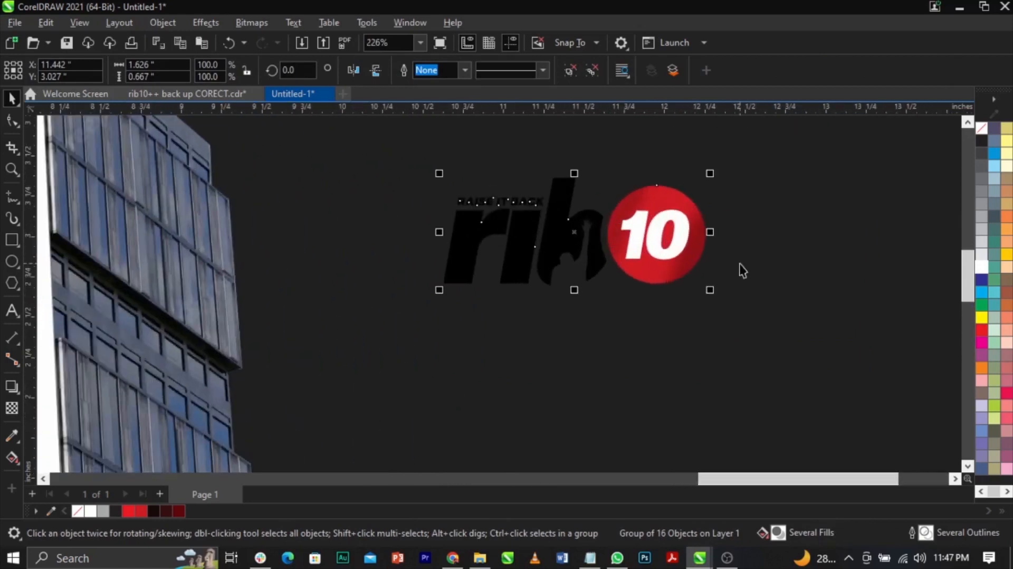
{"action": "key", "text": "ctrl+z"}
{"action": "scroll", "coordinate": [722, 265], "scroll_direction": "down", "scroll_amount": 3}
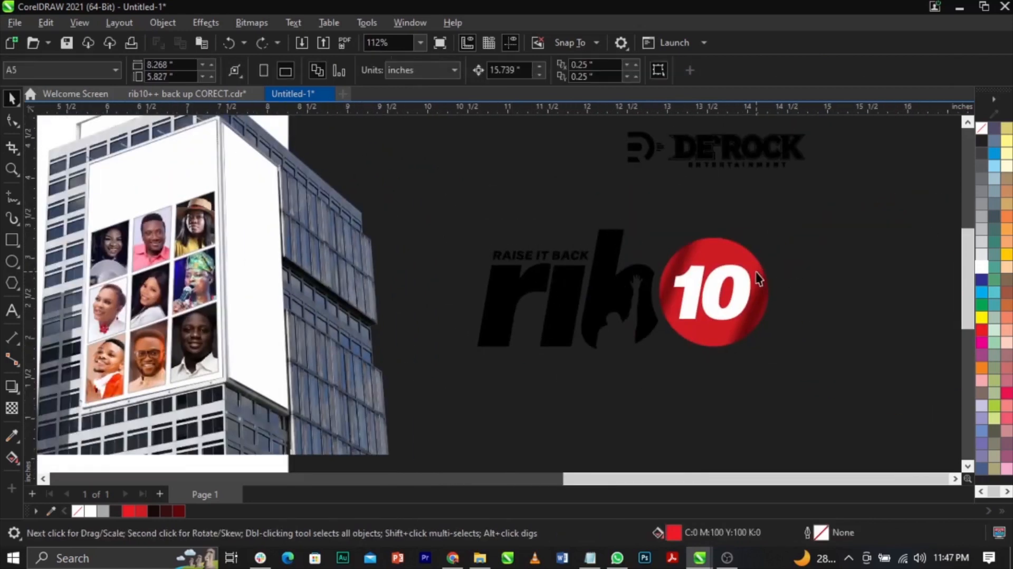
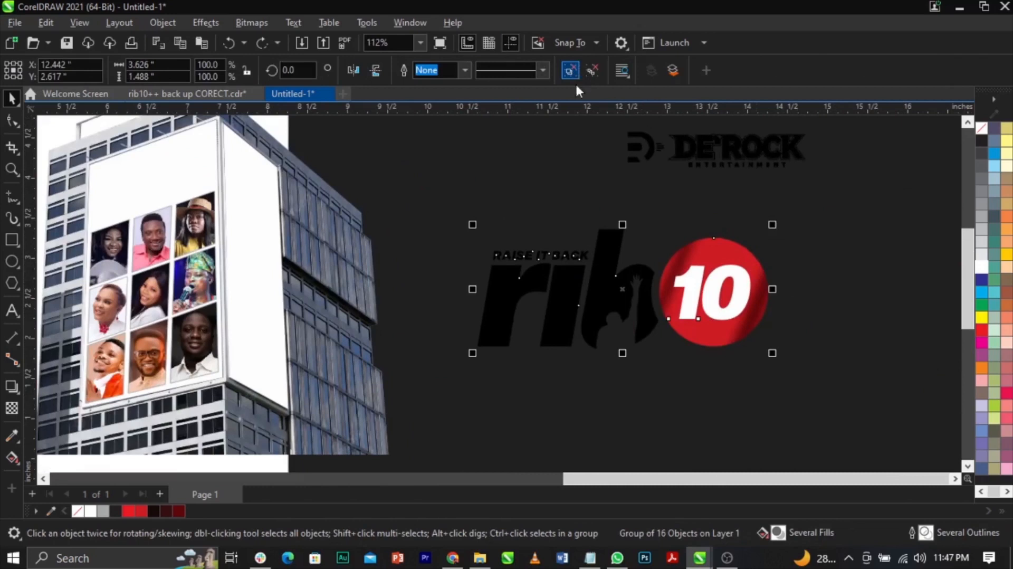
Ungroup the rib10 logo, then try moving its red circle up and away from the lettering and undo the move.
{"action": "left_click", "coordinate": [578, 68]}
{"action": "key", "text": "Escape"}
{"action": "scroll", "coordinate": [755, 262], "scroll_direction": "down", "scroll_amount": 2}
{"action": "scroll", "coordinate": [755, 262], "scroll_direction": "up", "scroll_amount": 1}
{"action": "scroll", "coordinate": [755, 268], "scroll_direction": "up", "scroll_amount": 1}
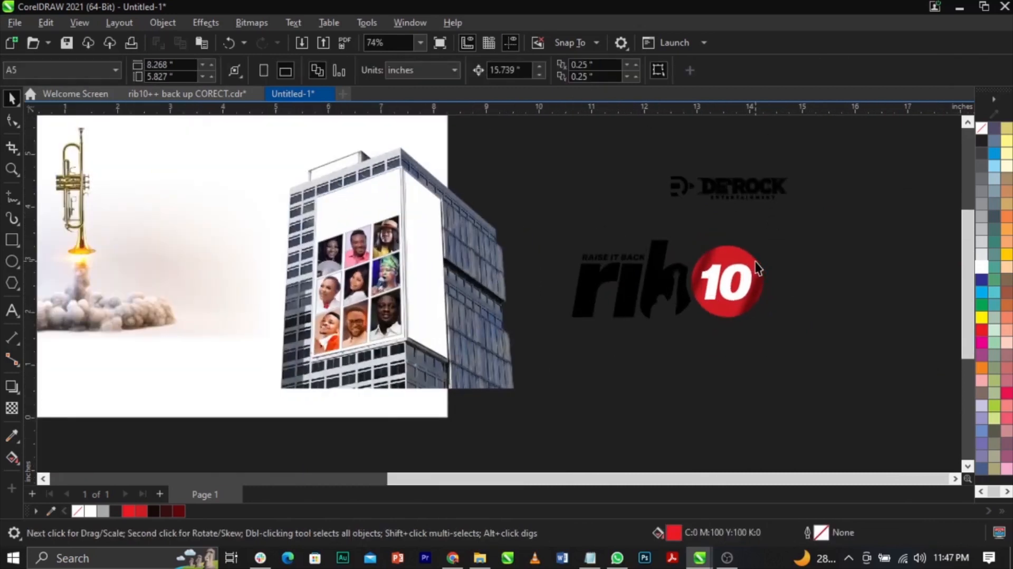
{"action": "scroll", "coordinate": [790, 270], "scroll_direction": "up", "scroll_amount": 1}
{"action": "left_click_drag", "start_coordinate": [730, 246], "coordinate": [803, 225]}
{"action": "key", "text": "ctrl+z"}
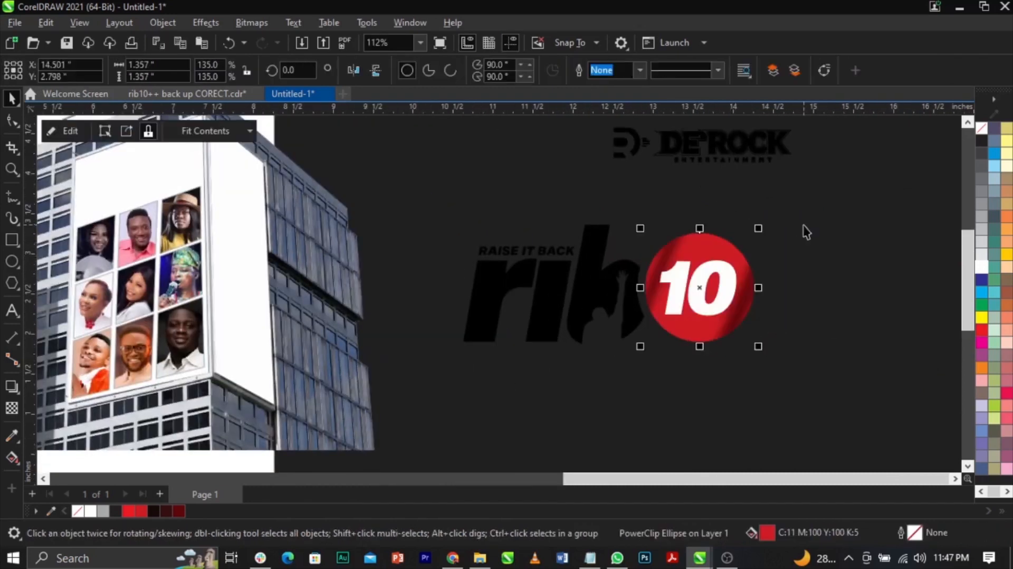
Edit the red circle's uniform fill and switch its colour model to RGB.
{"action": "double_click", "coordinate": [767, 532]}
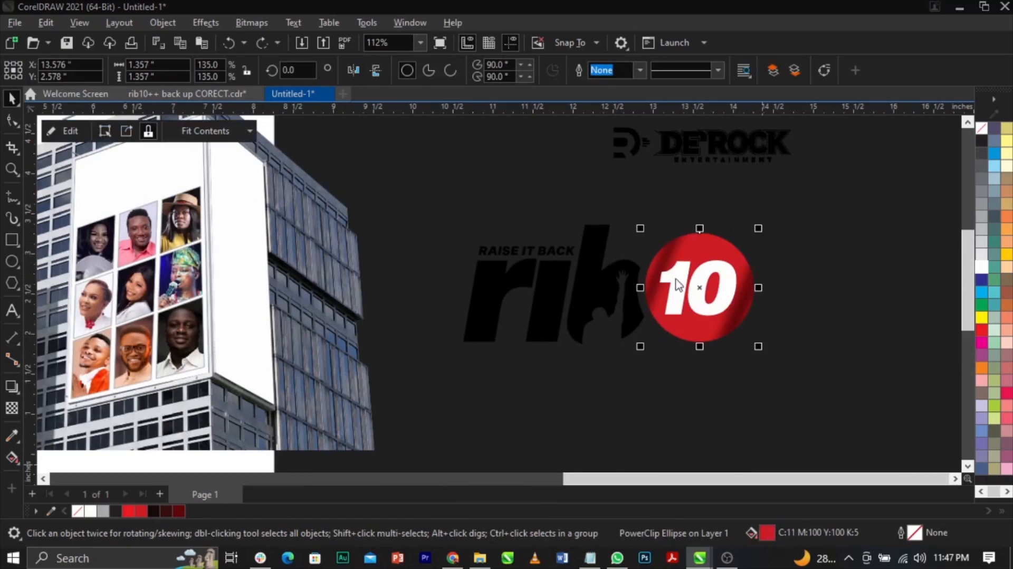
{"action": "left_click", "coordinate": [541, 162]}
{"action": "left_click", "coordinate": [537, 186]}
{"action": "left_click_drag", "start_coordinate": [514, 66], "coordinate": [279, 24]}
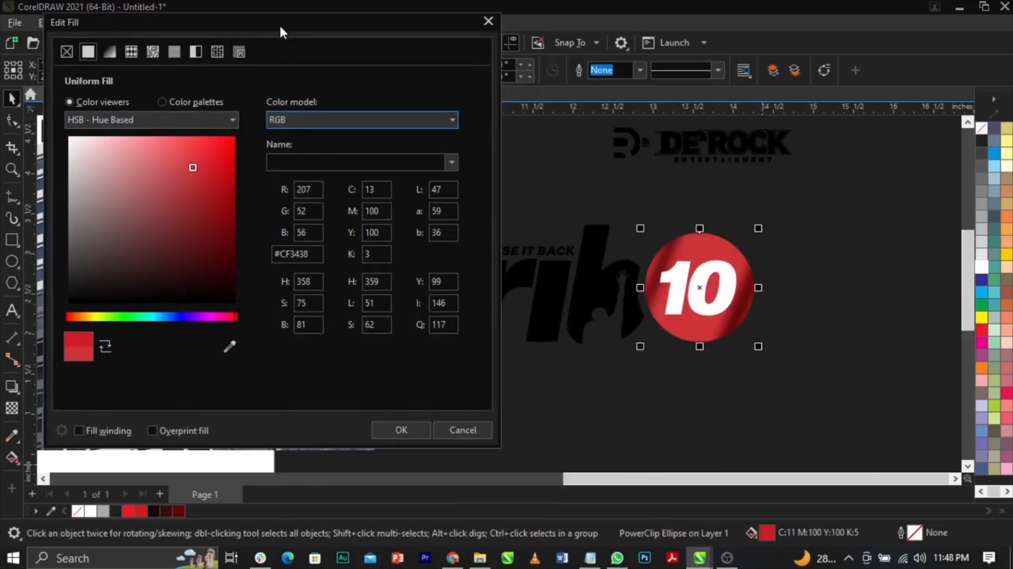
Try orange-red shades such as #CC3610 and #B32100 for the circle's fill.
{"action": "left_click_drag", "start_coordinate": [221, 182], "coordinate": [222, 170]}
{"action": "left_click_drag", "start_coordinate": [233, 317], "coordinate": [72, 315]}
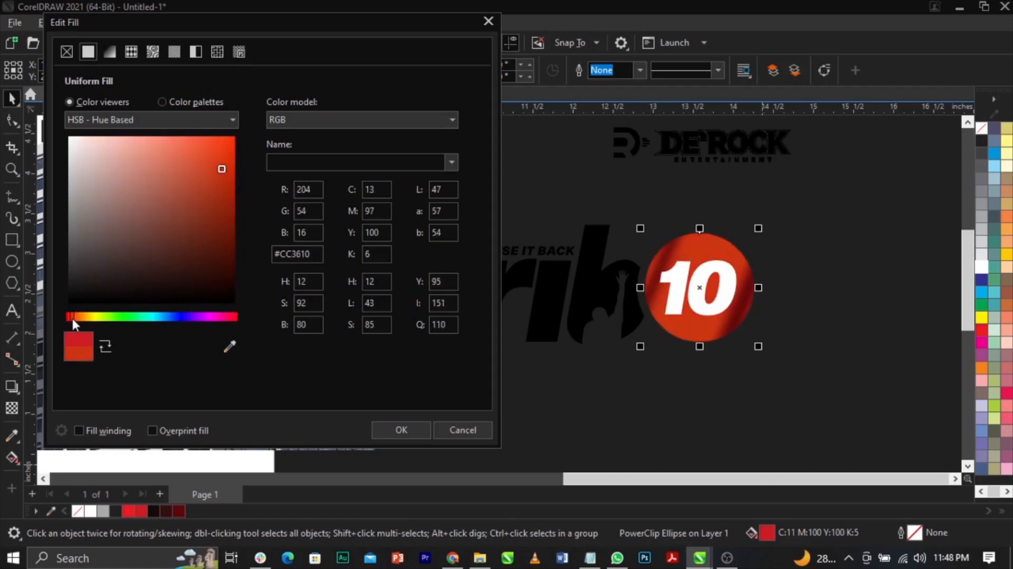
{"action": "left_click", "coordinate": [230, 174]}
{"action": "mouse_move", "coordinate": [231, 175]}
{"action": "left_mouse_down"}
{"action": "mouse_move", "coordinate": [231, 201]}
{"action": "mouse_move", "coordinate": [235, 186]}
{"action": "left_mouse_up"}
{"action": "left_click", "coordinate": [70, 314]}
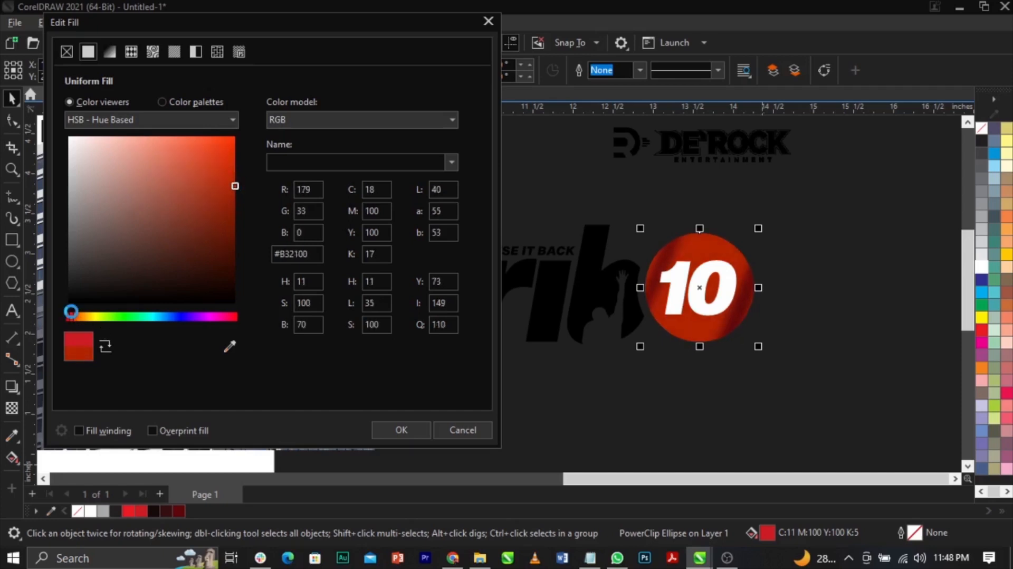
{"action": "left_click", "coordinate": [70, 315]}
Set the circle's fill to the pure red hue with the RGB colour #BD1818.
{"action": "left_click_drag", "start_coordinate": [211, 316], "coordinate": [238, 318]}
{"action": "left_click_drag", "start_coordinate": [214, 169], "coordinate": [218, 184]}
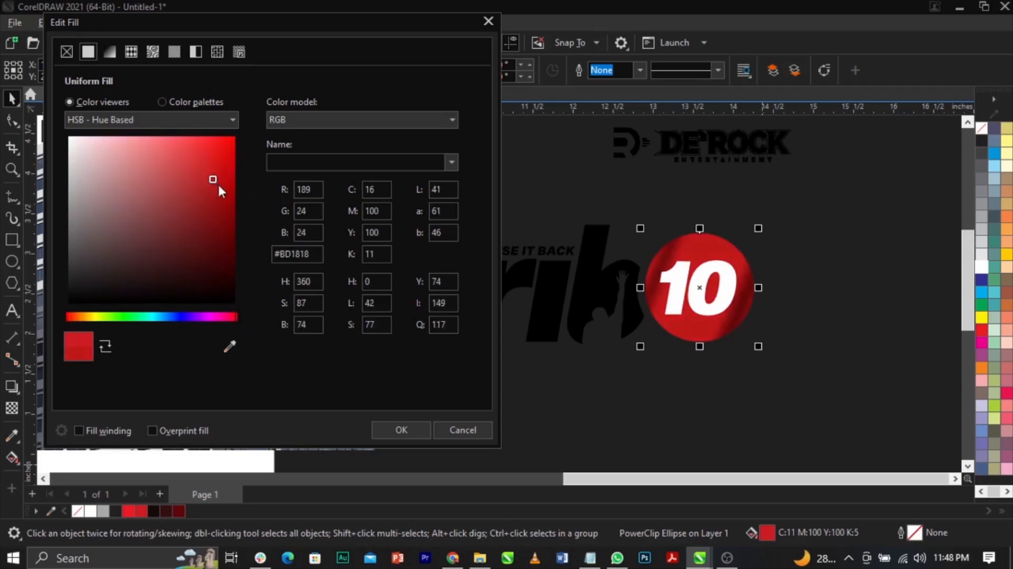
{"action": "left_click", "coordinate": [396, 429]}
Convert the fill of the black rib lettering and its RAISE IT BACK tagline to the RGB colour model.
{"action": "left_click", "coordinate": [846, 314]}
{"action": "left_click_drag", "start_coordinate": [436, 373], "coordinate": [660, 191]}
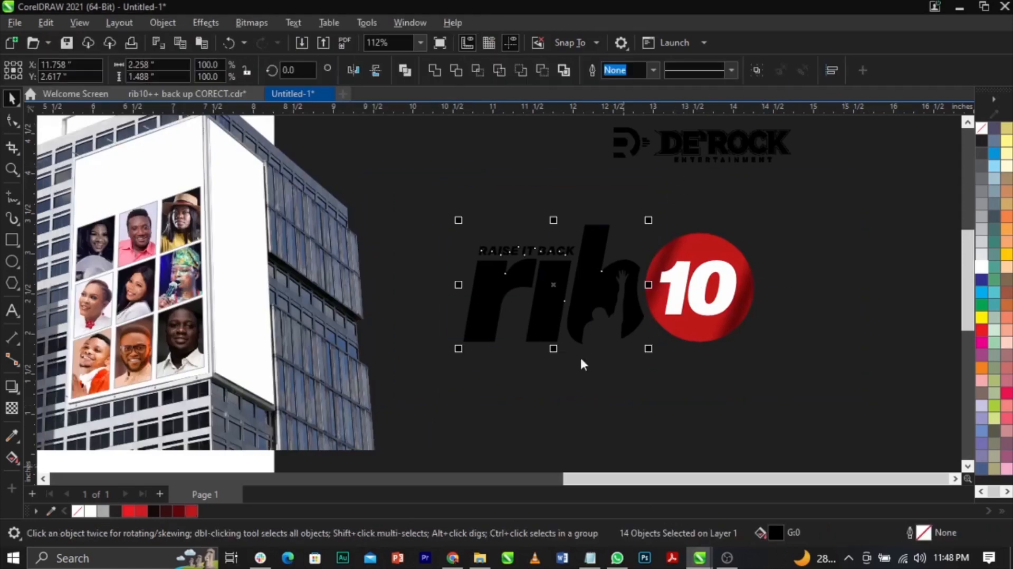
{"action": "key", "text": "shift+F11"}
{"action": "left_click", "coordinate": [507, 161]}
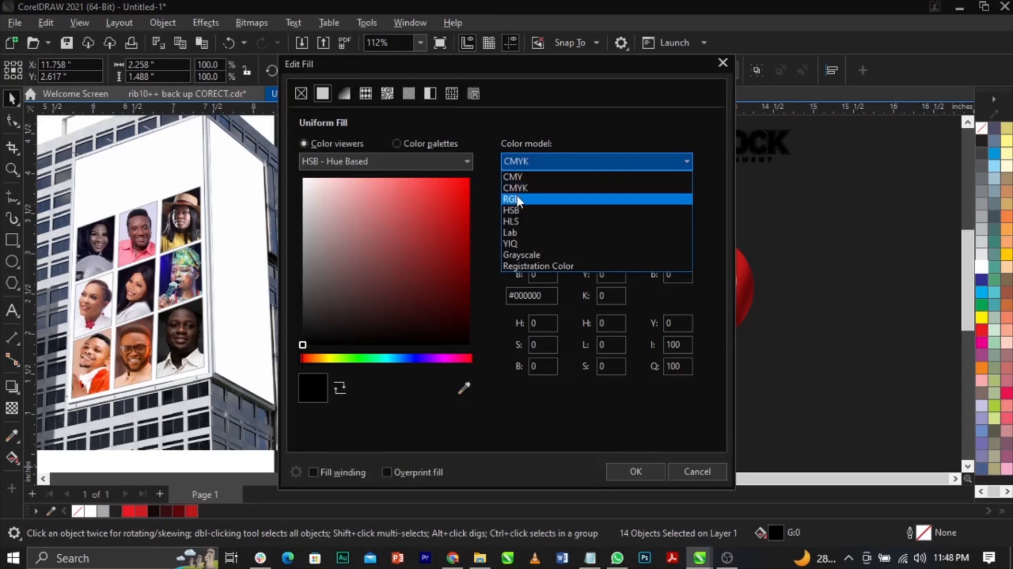
{"action": "left_click", "coordinate": [518, 201]}
{"action": "left_click", "coordinate": [617, 472]}
Try grouping the whole logo and converting its red circle to a bitmap, and undo the conversion.
{"action": "left_click_drag", "start_coordinate": [426, 394], "coordinate": [797, 182]}
{"action": "key", "text": "ctrl+g"}
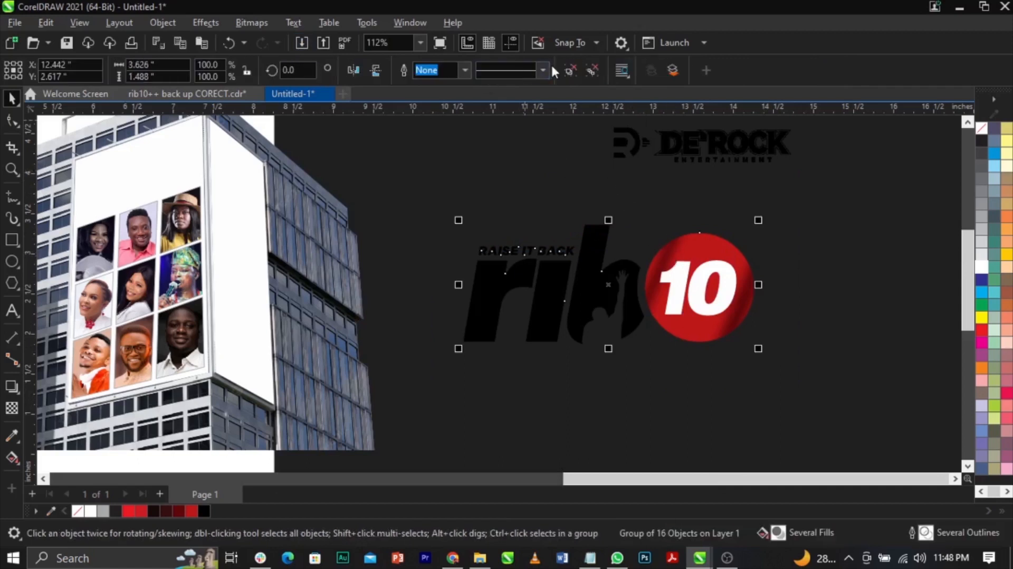
{"action": "left_click", "coordinate": [691, 252], "text": "ctrl"}
{"action": "left_click", "coordinate": [252, 23]}
{"action": "left_click", "coordinate": [264, 40]}
{"action": "left_click", "coordinate": [549, 355]}
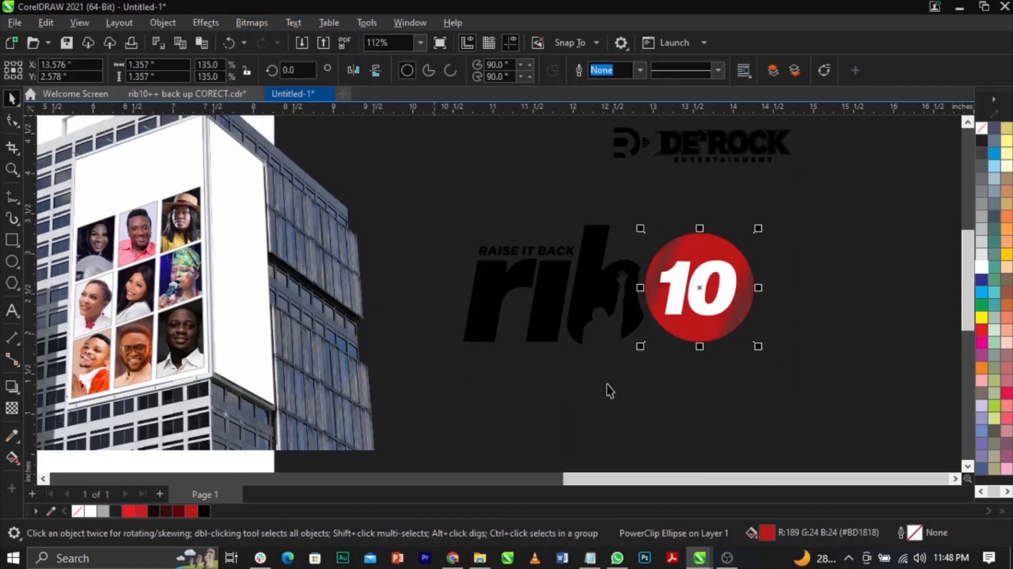
{"action": "left_click", "coordinate": [792, 397]}
{"action": "key", "text": "ctrl+z"}
Recolour the right-hand blurred streak inside the circle's PowerClip to the RGB dark red #730D0D.
{"action": "left_click", "coordinate": [780, 363]}
{"action": "double_click", "coordinate": [738, 314], "text": "ctrl"}
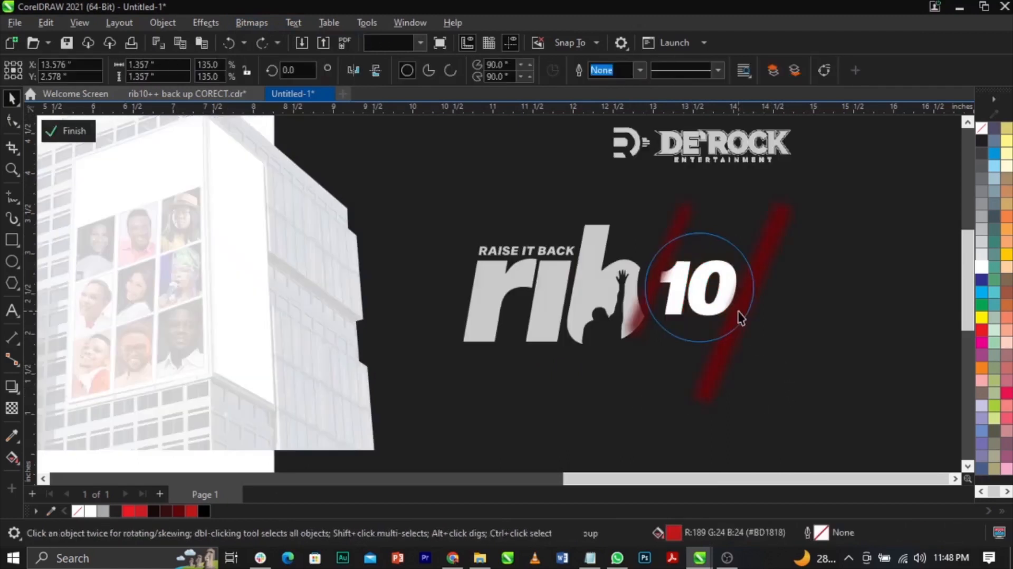
{"action": "left_click", "coordinate": [749, 291]}
{"action": "double_click", "coordinate": [824, 537]}
{"action": "left_click", "coordinate": [516, 160]}
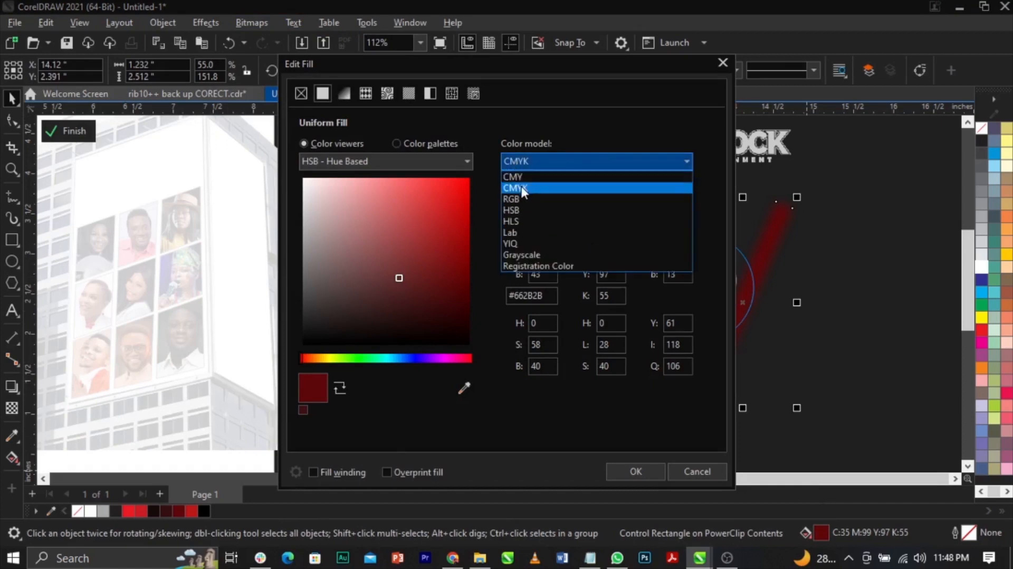
{"action": "left_click", "coordinate": [521, 195]}
{"action": "mouse_move", "coordinate": [398, 281]}
{"action": "left_mouse_down"}
{"action": "mouse_move", "coordinate": [455, 266]}
{"action": "mouse_move", "coordinate": [443, 283]}
{"action": "mouse_move", "coordinate": [450, 270]}
{"action": "left_mouse_up"}
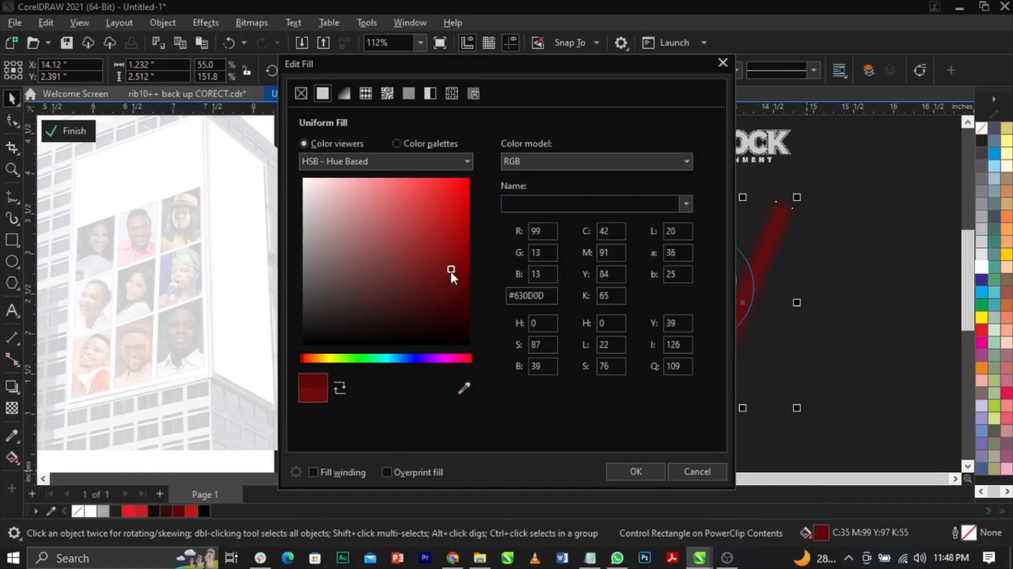
{"action": "left_click", "coordinate": [626, 472]}
{"action": "left_click", "coordinate": [926, 309], "text": "ctrl"}
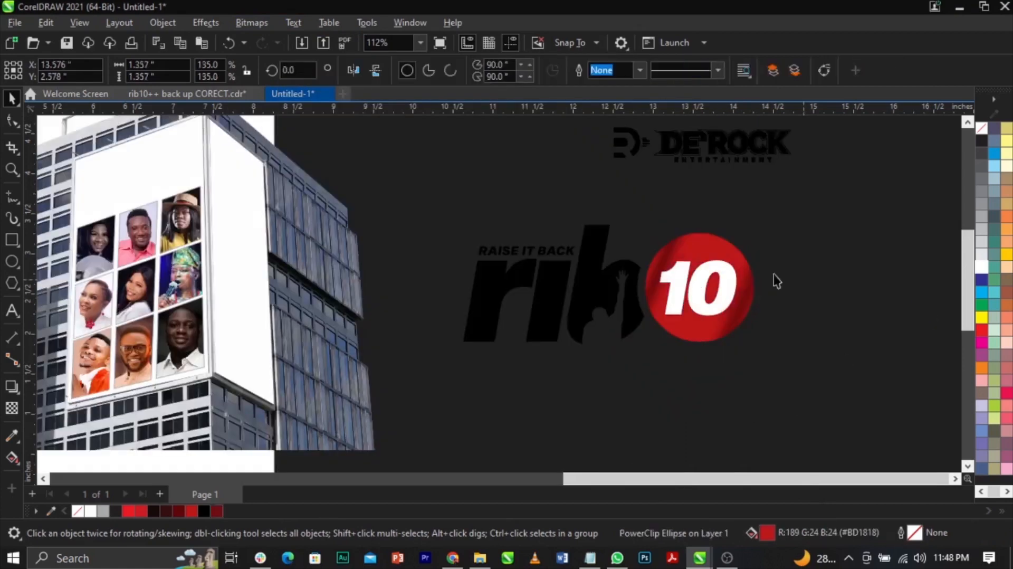
Convert the streak-shaded red circle of the rib10 logo to a bitmap.
{"action": "left_click", "coordinate": [714, 243], "text": "ctrl"}
{"action": "left_click", "coordinate": [661, 250]}
{"action": "left_click", "coordinate": [441, 386]}
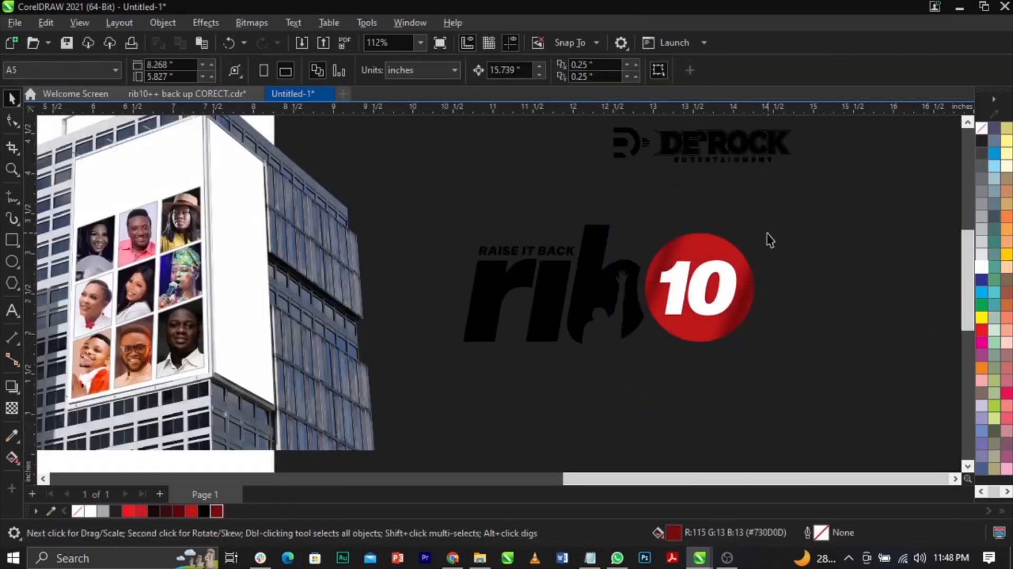
{"action": "left_click", "coordinate": [732, 249]}
{"action": "left_click", "coordinate": [264, 21]}
{"action": "left_click", "coordinate": [272, 37]}
{"action": "left_click", "coordinate": [528, 361]}
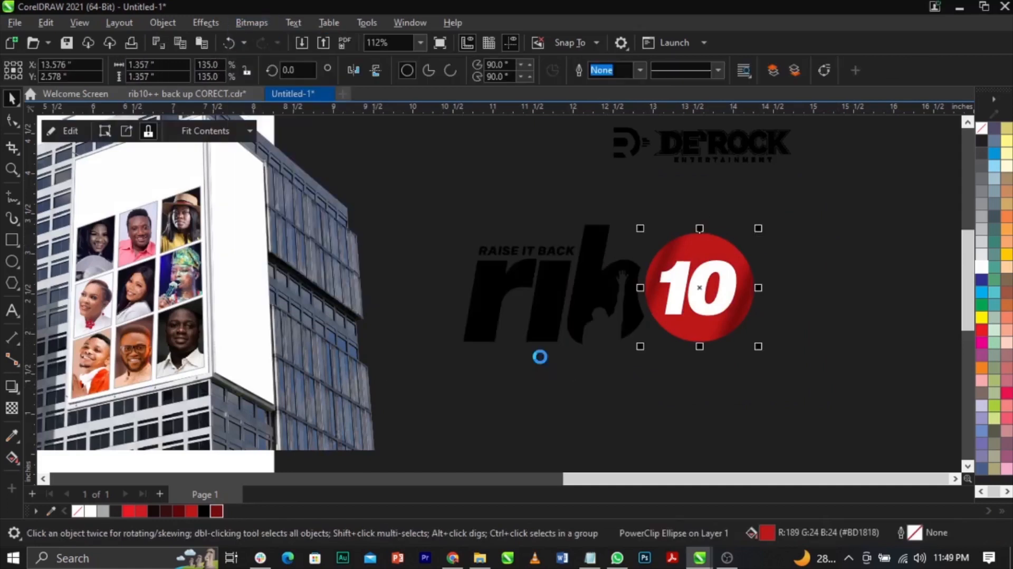
Group all the pieces of the rib10 logo and scale the group down to about 0.976 by 0.401 in.
{"action": "left_click_drag", "start_coordinate": [767, 414], "coordinate": [369, 182]}
{"action": "key", "text": "ctrl+g"}
{"action": "left_click_drag", "start_coordinate": [758, 348], "coordinate": [545, 346]}
Move the rib10 logo onto the blank area of the building's billboard above the portraits.
{"action": "scroll", "coordinate": [789, 310], "scroll_direction": "down", "scroll_amount": 4}
{"action": "scroll", "coordinate": [791, 295], "scroll_direction": "up", "scroll_amount": 3}
{"action": "left_click_drag", "start_coordinate": [802, 287], "coordinate": [520, 237]}
{"action": "key", "text": "z"}
{"action": "left_click_drag", "start_coordinate": [375, 179], "coordinate": [610, 303]}
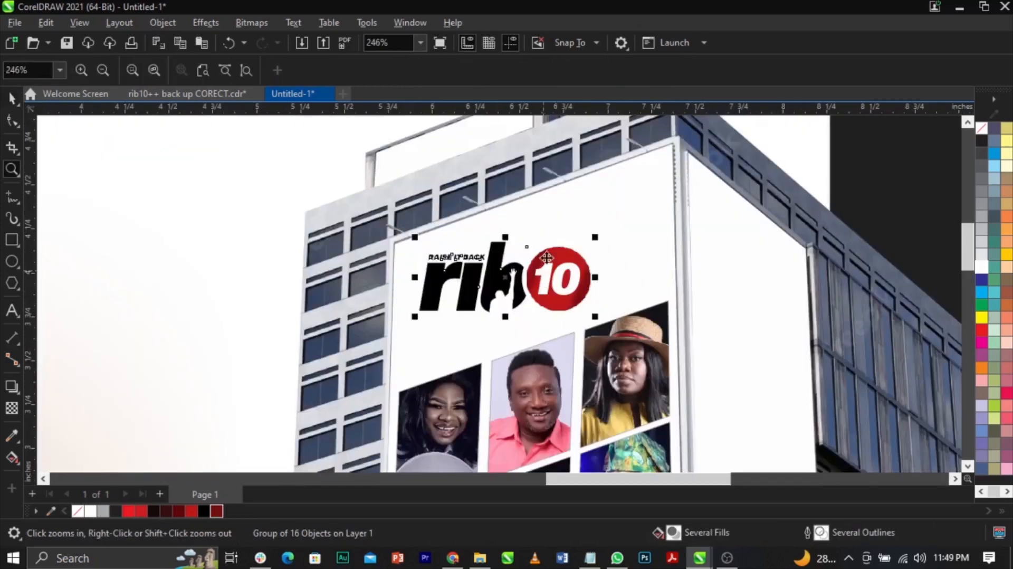
{"action": "scroll", "coordinate": [547, 266], "scroll_direction": "up", "scroll_amount": 2}
{"action": "key", "text": "space"}
{"action": "left_click_drag", "start_coordinate": [572, 271], "coordinate": [613, 277]}
Skew the rib10 logo vertically to follow the billboard's slanted edge, making it about 0.717 in tall.
{"action": "scroll", "coordinate": [602, 279], "scroll_direction": "up", "scroll_amount": 1}
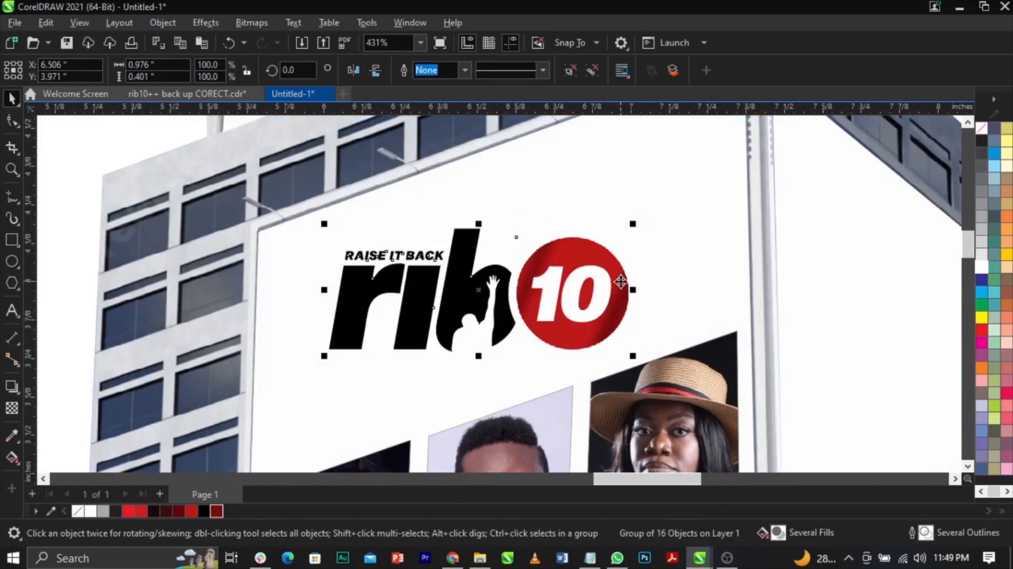
{"action": "scroll", "coordinate": [447, 284], "scroll_direction": "down", "scroll_amount": 5}
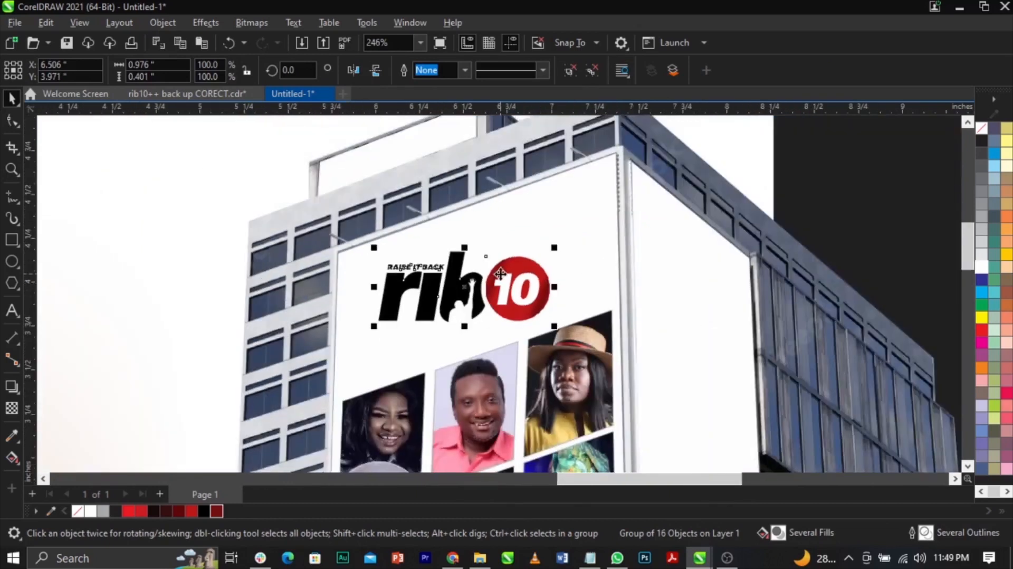
{"action": "scroll", "coordinate": [435, 278], "scroll_direction": "up", "scroll_amount": 2}
{"action": "scroll", "coordinate": [436, 278], "scroll_direction": "up", "scroll_amount": 3}
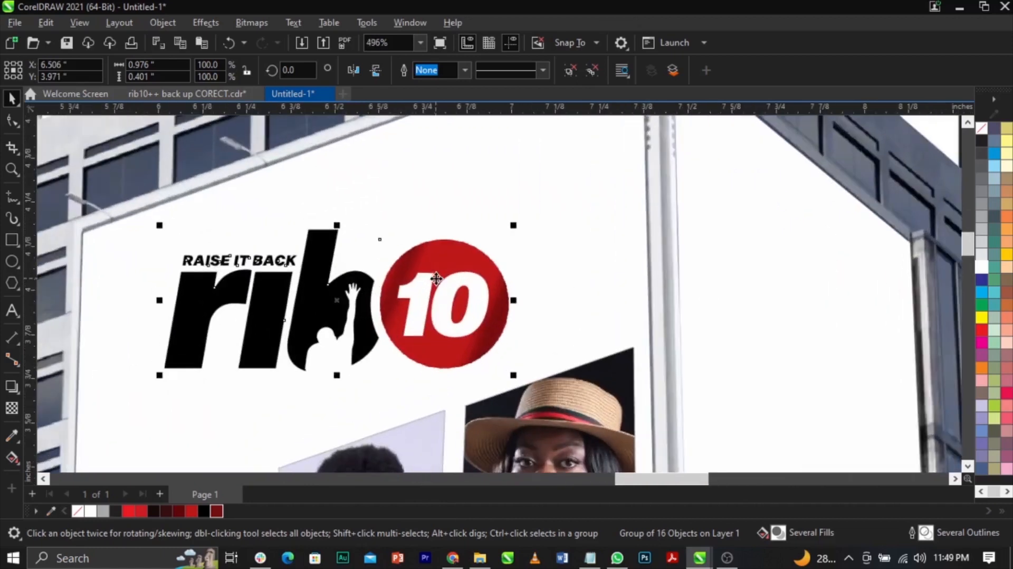
{"action": "left_click", "coordinate": [450, 275]}
{"action": "left_click_drag", "start_coordinate": [508, 300], "coordinate": [506, 225]}
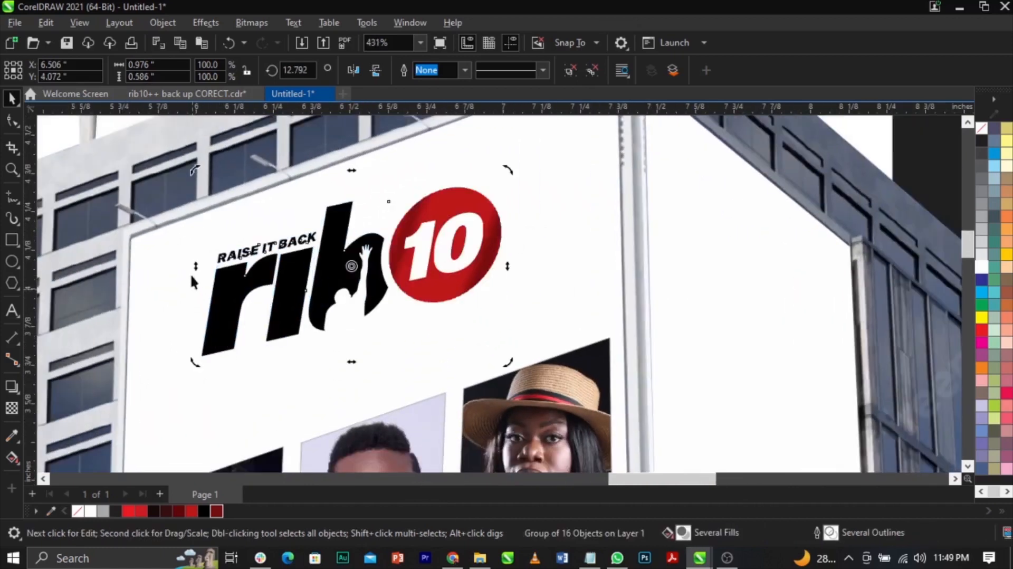
{"action": "left_click_drag", "start_coordinate": [194, 269], "coordinate": [192, 305]}
{"action": "left_click", "coordinate": [451, 290]}
Enlarge the skewed logo to about 1.188 by 0.946 in and adjust its placement on the billboard.
{"action": "scroll", "coordinate": [450, 292], "scroll_direction": "down", "scroll_amount": 1}
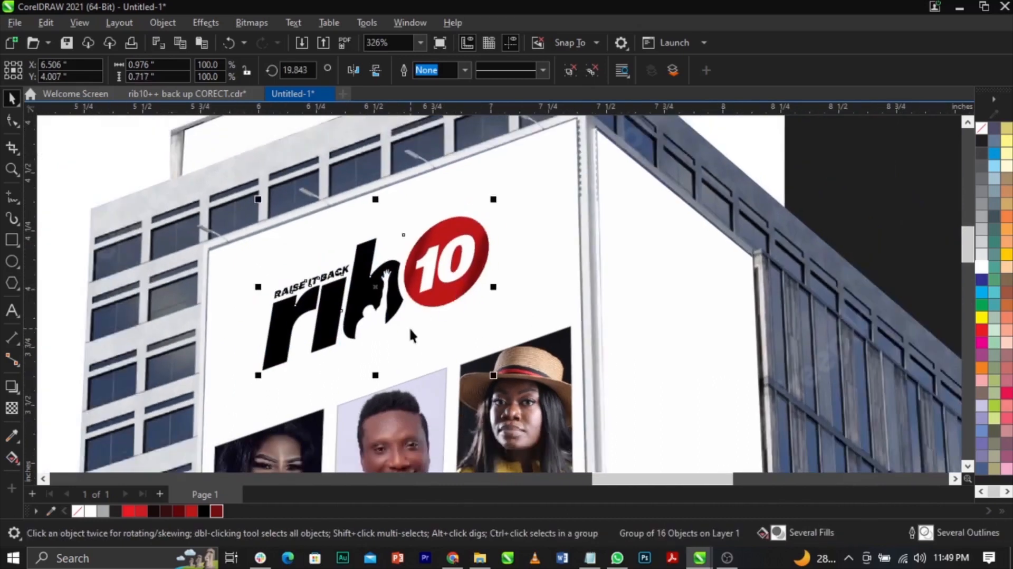
{"action": "left_click_drag", "start_coordinate": [373, 374], "coordinate": [378, 382]}
{"action": "left_click_drag", "start_coordinate": [493, 381], "coordinate": [534, 417]}
{"action": "left_click_drag", "start_coordinate": [472, 264], "coordinate": [475, 267]}
{"action": "scroll", "coordinate": [475, 268], "scroll_direction": "down", "scroll_amount": 3}
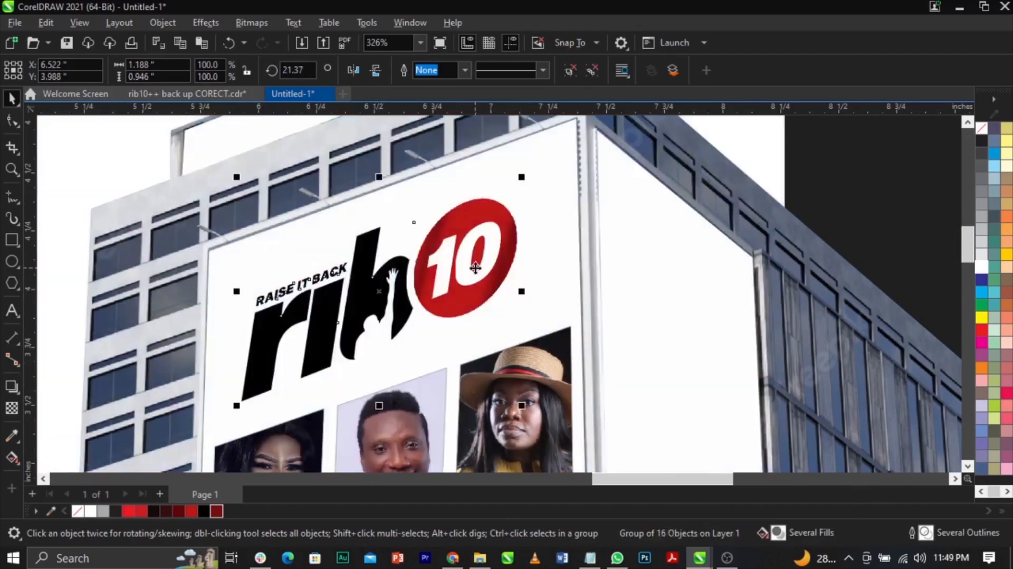
Nudge the rib10 logo slightly lower within the billboard space above the portraits.
{"action": "left_click", "coordinate": [749, 254]}
{"action": "scroll", "coordinate": [537, 214], "scroll_direction": "down", "scroll_amount": 2}
{"action": "key", "text": "F2"}
{"action": "left_click_drag", "start_coordinate": [352, 192], "coordinate": [567, 309]}
{"action": "scroll", "coordinate": [562, 293], "scroll_direction": "up", "scroll_amount": 2}
{"action": "left_click", "coordinate": [570, 244]}
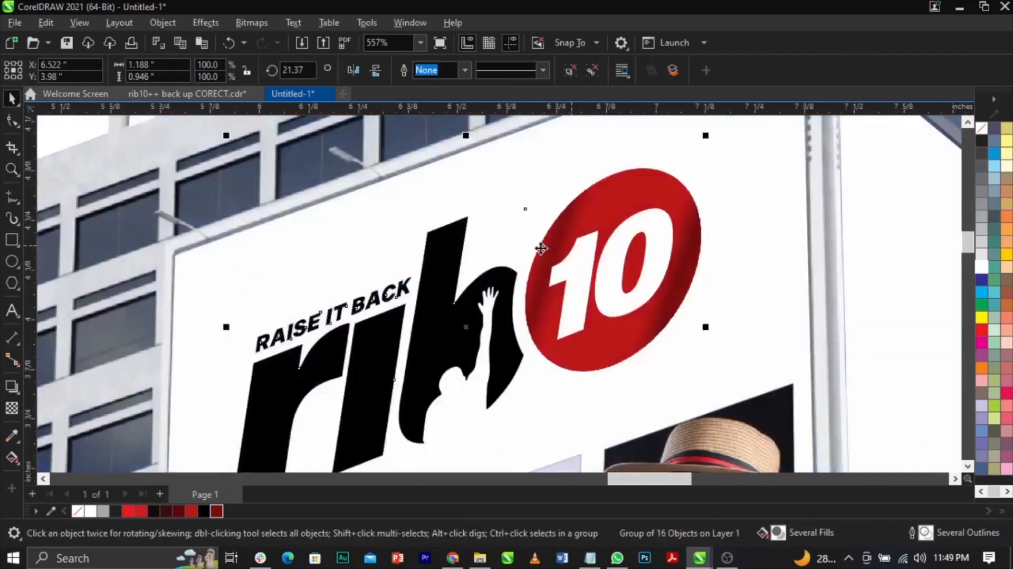
{"action": "scroll", "coordinate": [539, 249], "scroll_direction": "down", "scroll_amount": 2}
{"action": "scroll", "coordinate": [539, 249], "scroll_direction": "down", "scroll_amount": 3}
{"action": "left_click", "coordinate": [838, 243]}
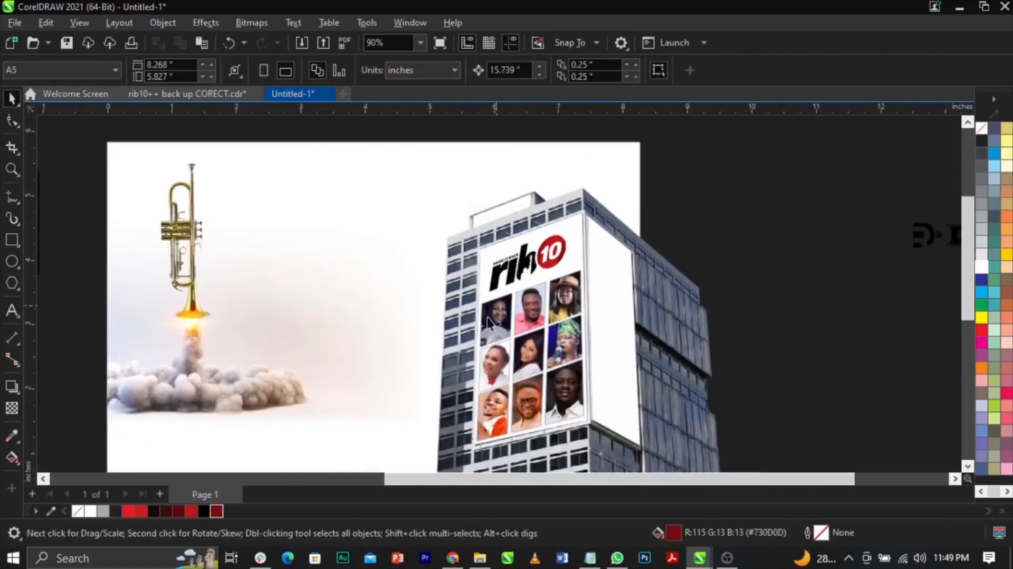
Fill the white panel on the building's rooftop with the logo's red #BD1818.
{"action": "scroll", "coordinate": [530, 290], "scroll_direction": "down", "scroll_amount": 5}
{"action": "scroll", "coordinate": [533, 343], "scroll_direction": "up", "scroll_amount": 5}
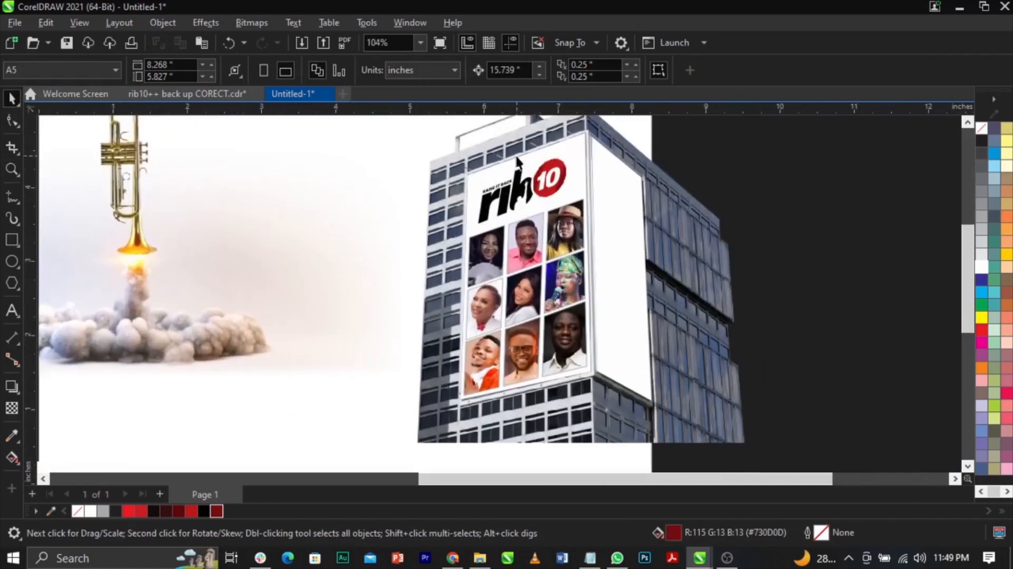
{"action": "scroll", "coordinate": [521, 182], "scroll_direction": "down", "scroll_amount": 2}
{"action": "scroll", "coordinate": [522, 181], "scroll_direction": "up", "scroll_amount": 4}
{"action": "left_click", "coordinate": [521, 185]}
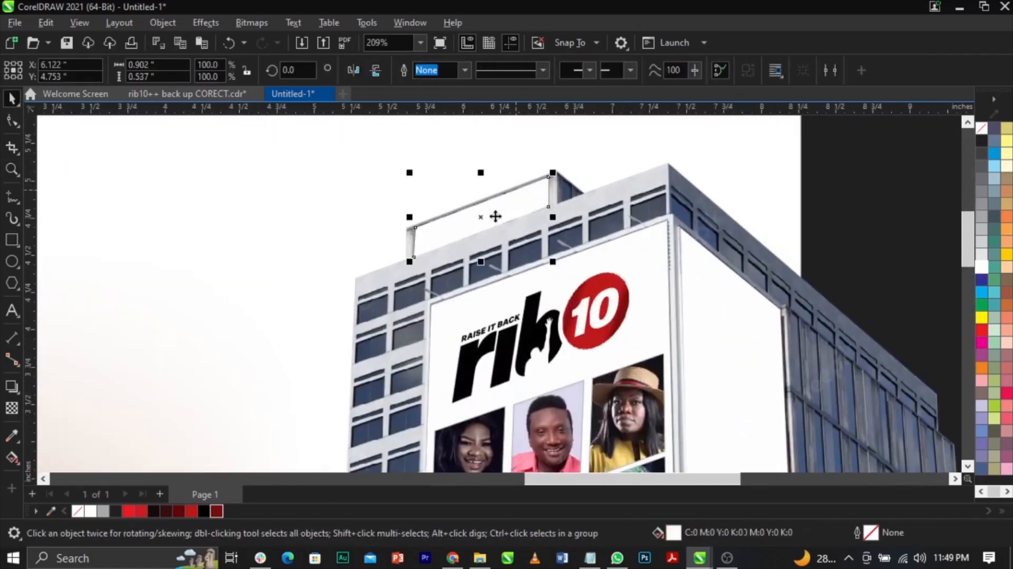
{"action": "left_click", "coordinate": [216, 510]}
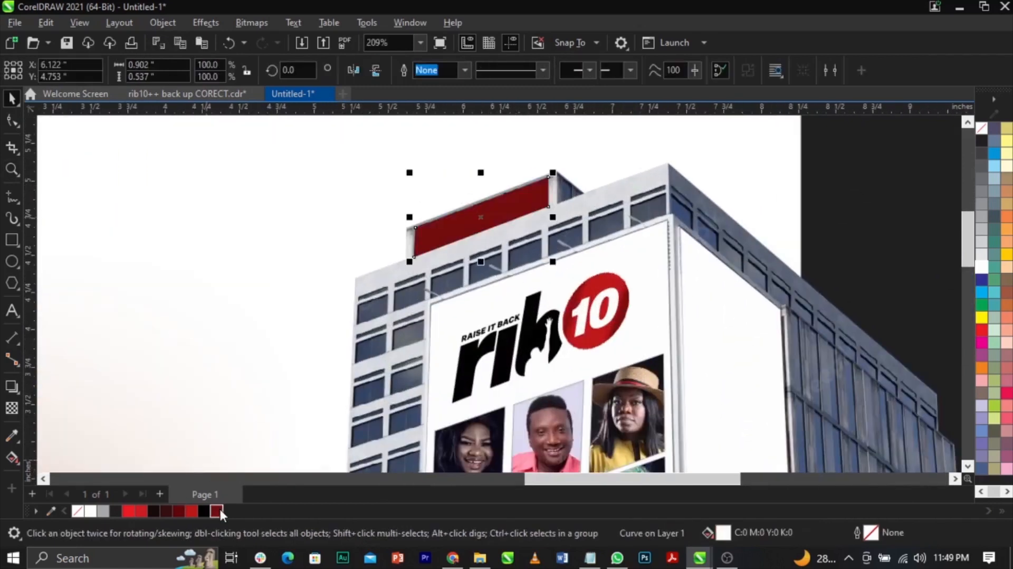
{"action": "left_click", "coordinate": [191, 510]}
{"action": "left_click", "coordinate": [374, 338]}
Add the text "Artistis" beside the rooftop panel in 24 pt Sequel Sans Black Obl Body and colour it black.
{"action": "scroll", "coordinate": [413, 302], "scroll_direction": "down", "scroll_amount": 2}
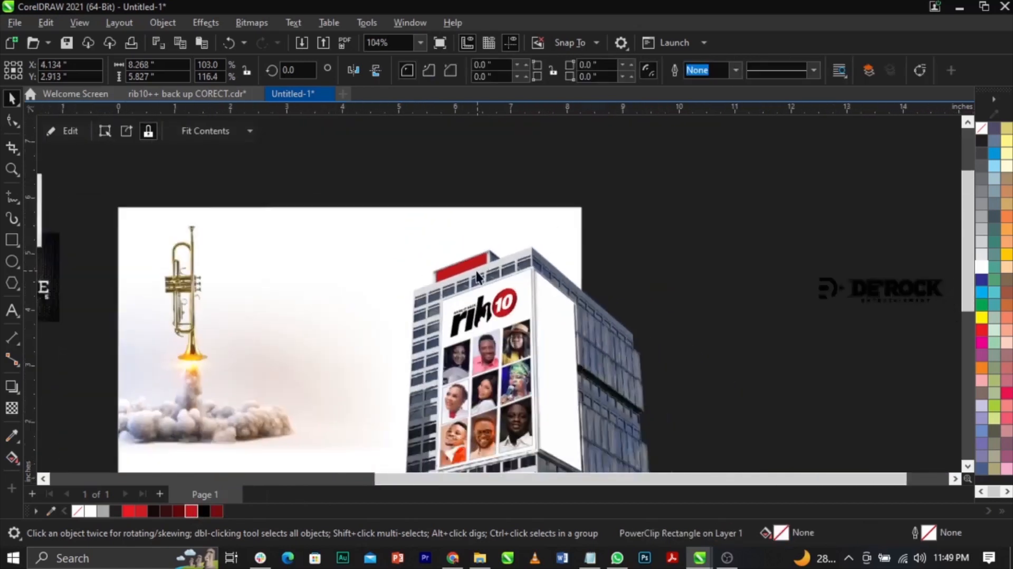
{"action": "scroll", "coordinate": [477, 276], "scroll_direction": "up", "scroll_amount": 2}
{"action": "left_click", "coordinate": [12, 311]}
{"action": "left_click", "coordinate": [279, 253]}
{"action": "type", "text": "RI"}
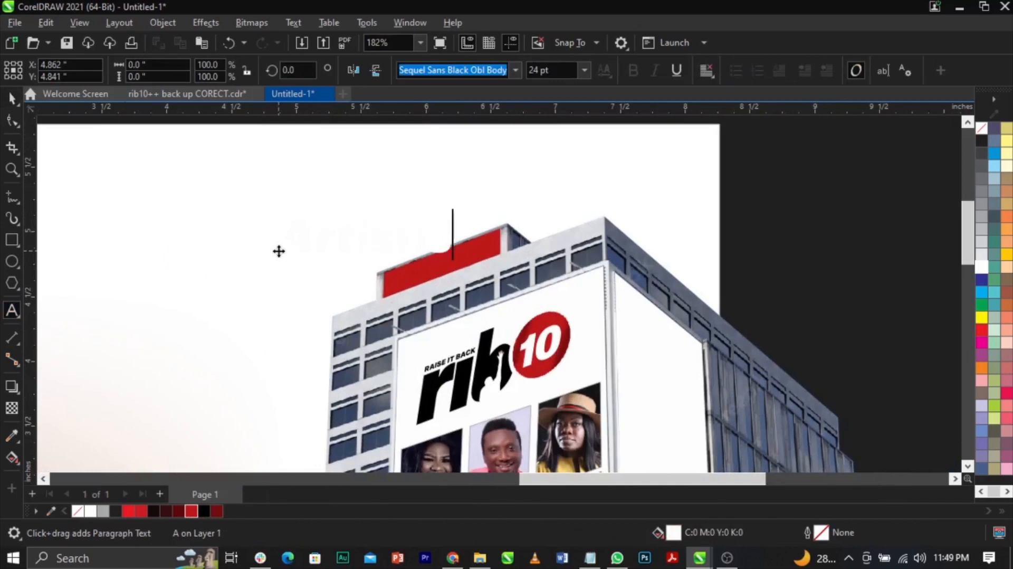
{"action": "key", "text": "ctrl+a"}
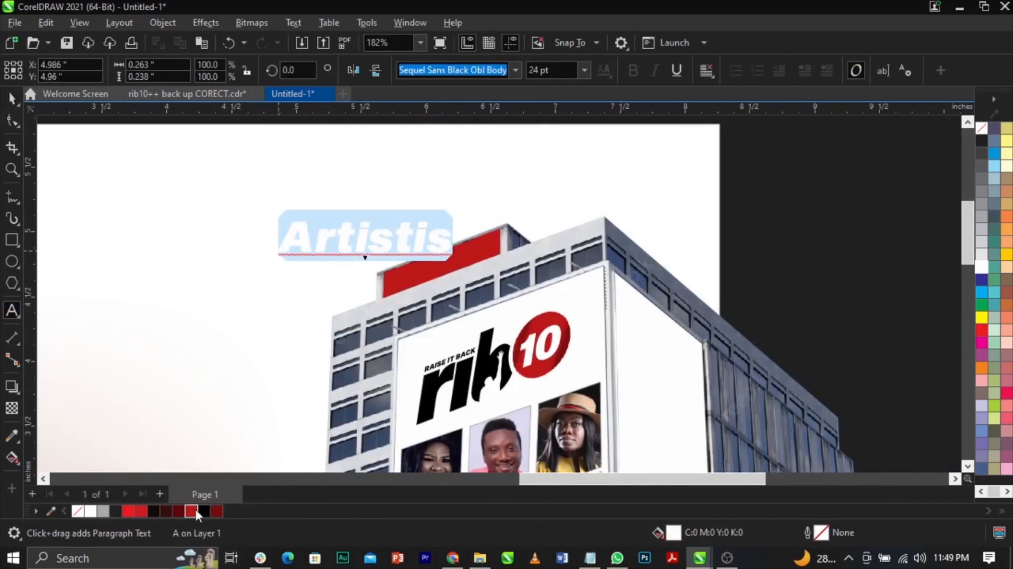
{"action": "left_click", "coordinate": [195, 508]}
{"action": "left_click", "coordinate": [203, 507]}
Replace the wording of the new text with "artiste" in lowercase.
{"action": "left_click", "coordinate": [417, 233]}
{"action": "key", "text": "ctrl+a"}
{"action": "type", "text": "ar"}
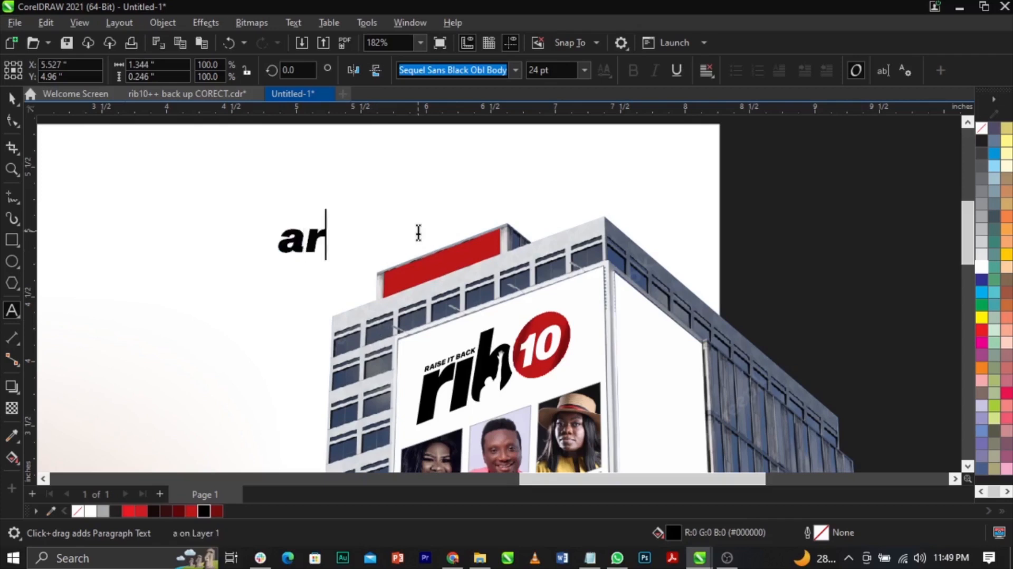
{"action": "type", "text": "tiste"}
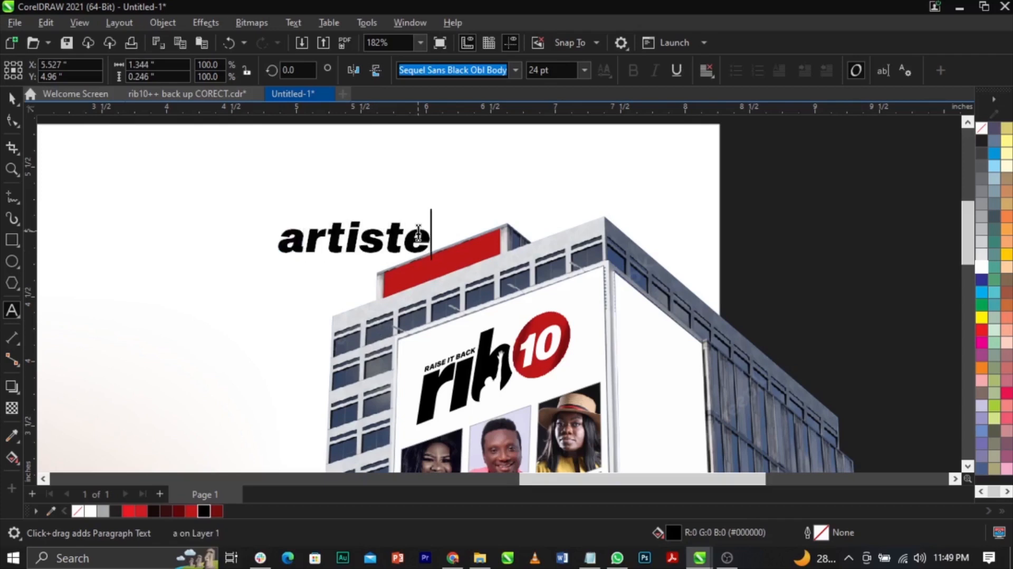
Change the rooftop text to uppercase so it reads "ARTISTE".
{"action": "key", "text": "ctrl+space"}
{"action": "double_click", "coordinate": [418, 232]}
{"action": "key", "text": "ctrl+a"}
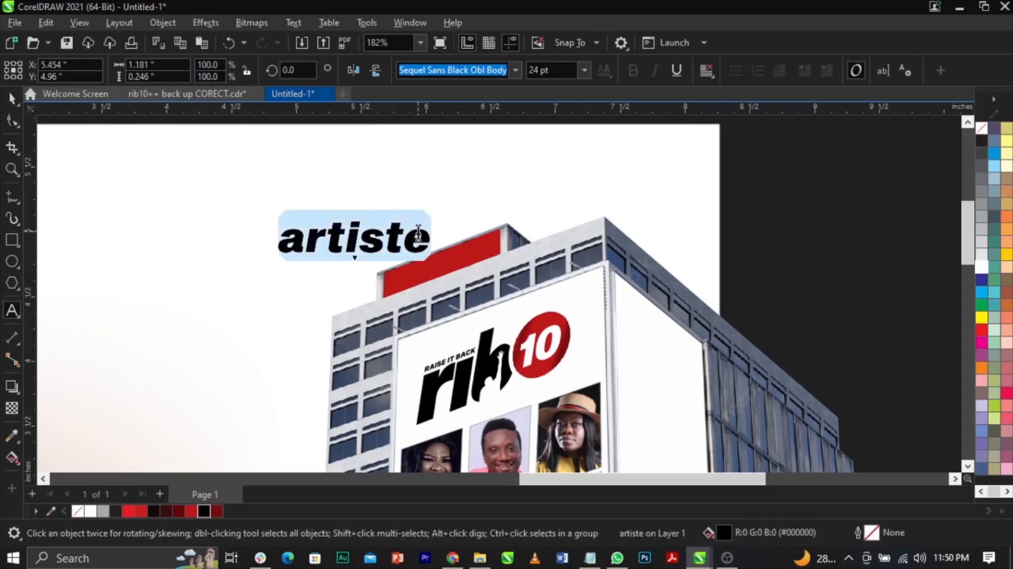
{"action": "key", "text": "shift+F3"}
{"action": "key", "text": "Return"}
{"action": "scroll", "coordinate": [483, 264], "scroll_direction": "up", "scroll_amount": 3}
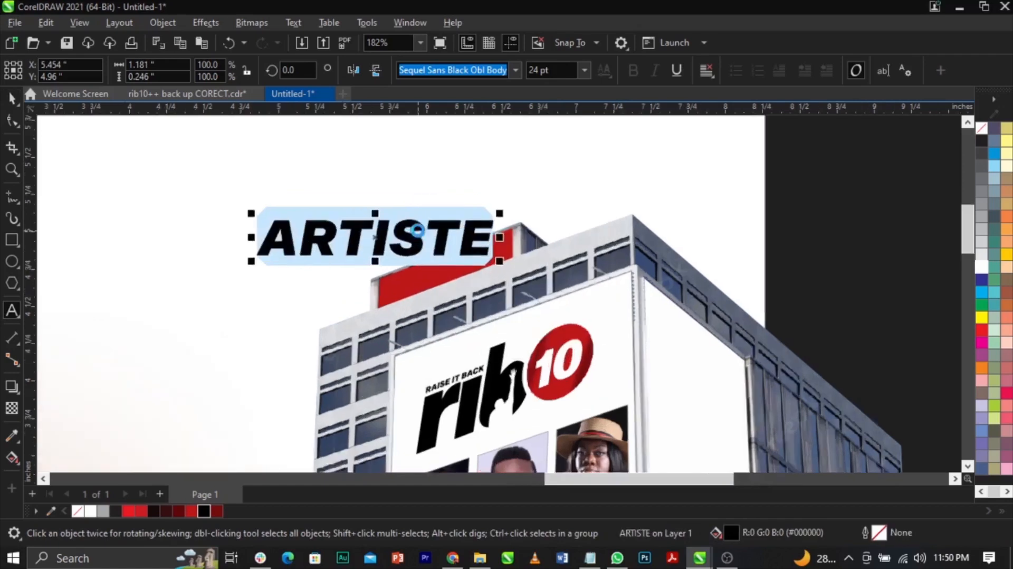
Shrink the ARTISTE text to about 9.5 pt over the red rooftop panel and fill it white.
{"action": "key", "text": "ctrl+space"}
{"action": "left_click_drag", "start_coordinate": [523, 273], "coordinate": [431, 254]}
{"action": "left_click", "coordinate": [980, 267]}
{"action": "left_click_drag", "start_coordinate": [367, 241], "coordinate": [559, 319]}
{"action": "key", "text": "z"}
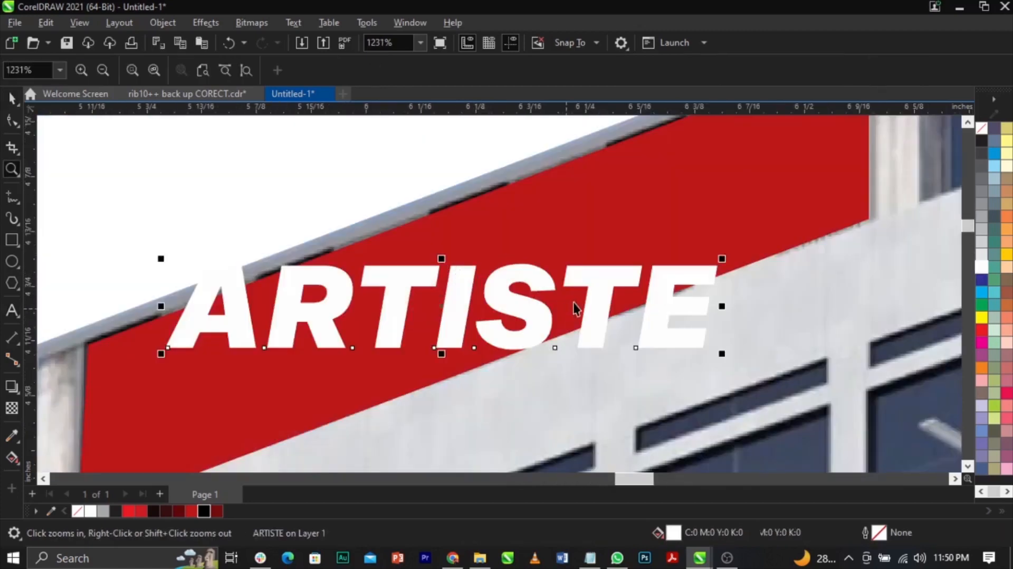
Skew the ARTISTE text to follow the red panel's slope and enlarge it slightly to 9.693 pt inside the panel.
{"action": "key", "text": "space"}
{"action": "left_click", "coordinate": [598, 299]}
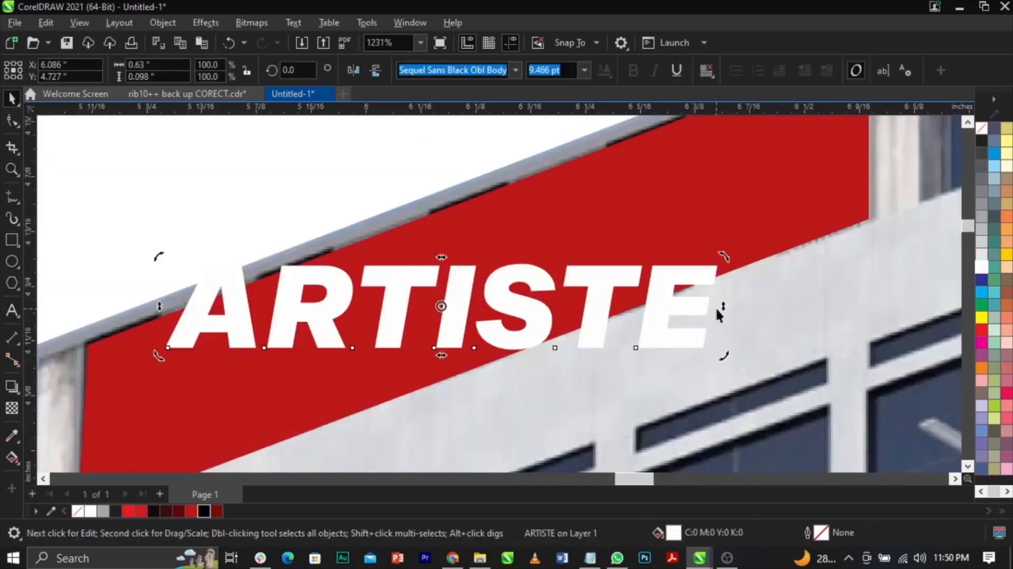
{"action": "left_click_drag", "start_coordinate": [724, 359], "coordinate": [673, 276]}
{"action": "key", "text": "ctrl+z"}
{"action": "left_click_drag", "start_coordinate": [720, 316], "coordinate": [722, 244]}
{"action": "left_click_drag", "start_coordinate": [160, 245], "coordinate": [171, 346]}
{"action": "scroll", "coordinate": [448, 380], "scroll_direction": "down", "scroll_amount": 3}
{"action": "scroll", "coordinate": [594, 341], "scroll_direction": "up", "scroll_amount": 2}
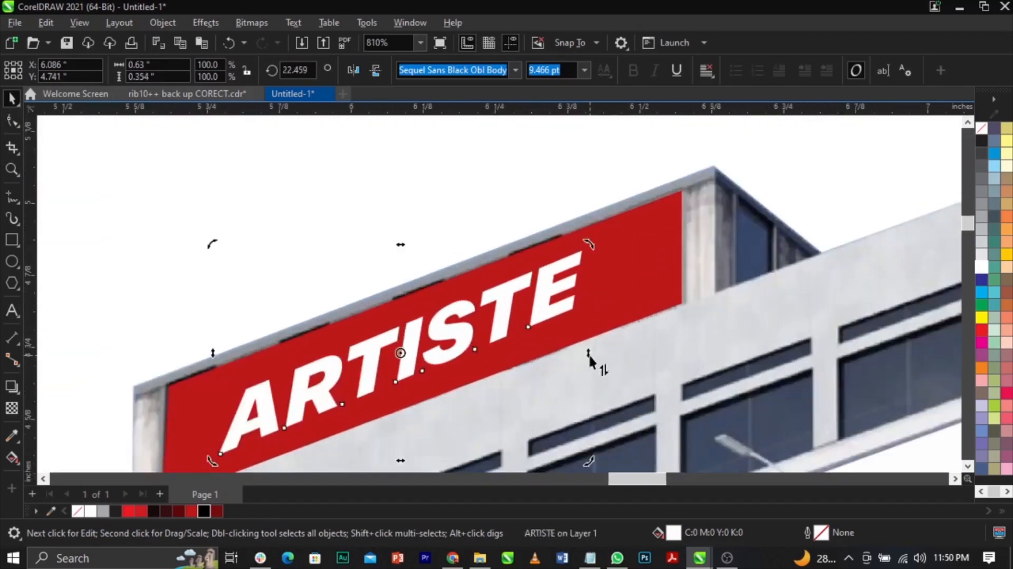
{"action": "left_click_drag", "start_coordinate": [589, 353], "coordinate": [595, 358]}
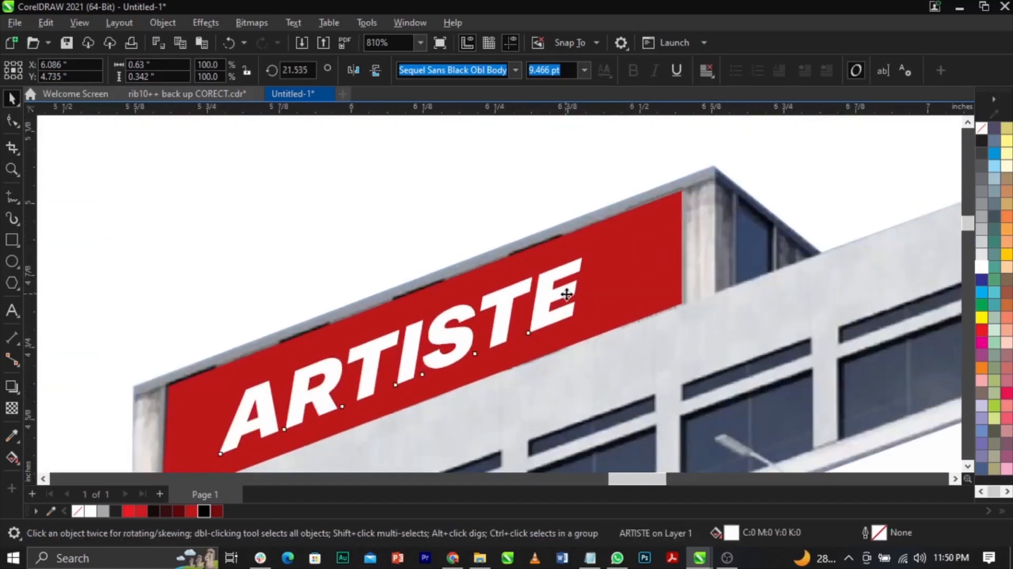
{"action": "left_click_drag", "start_coordinate": [566, 293], "coordinate": [575, 285]}
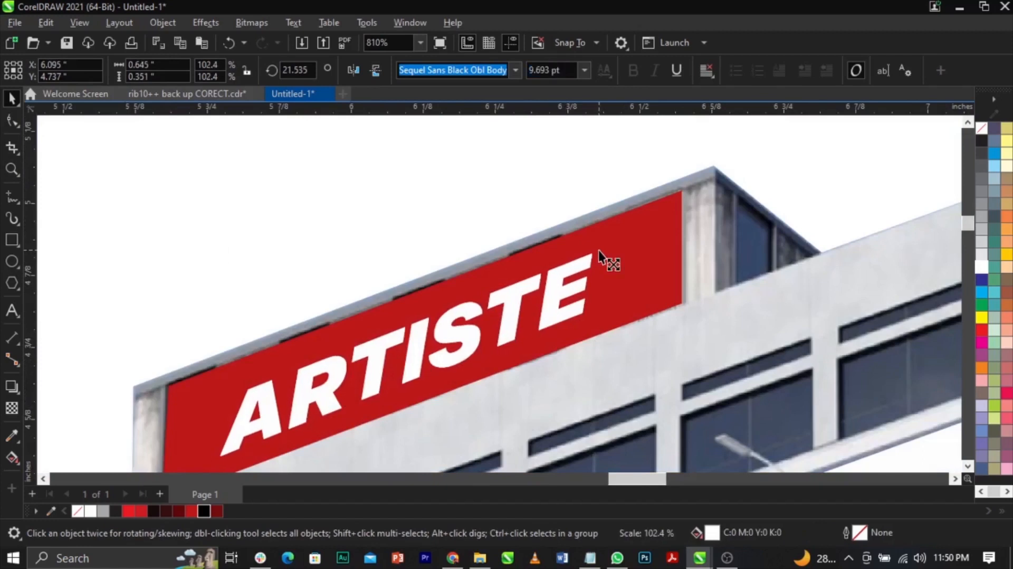
{"action": "scroll", "coordinate": [599, 250], "scroll_direction": "down", "scroll_amount": 5}
{"action": "left_click", "coordinate": [708, 212]}
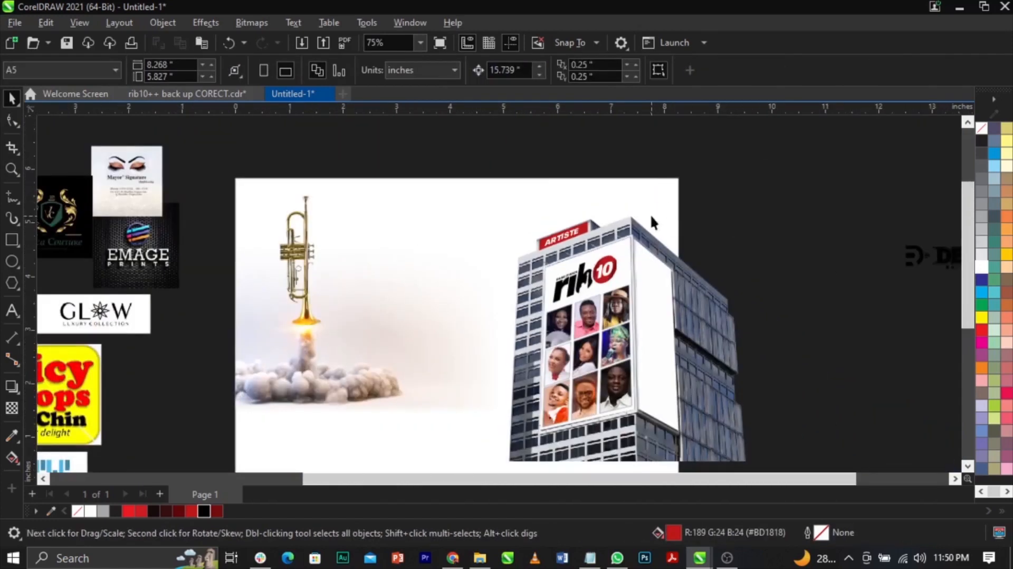
Remove the outlines from the nine portraits on the front billboard and group them.
{"action": "scroll", "coordinate": [650, 213], "scroll_direction": "down", "scroll_amount": 2}
{"action": "key", "text": "z"}
{"action": "left_click_drag", "start_coordinate": [445, 192], "coordinate": [746, 410]}
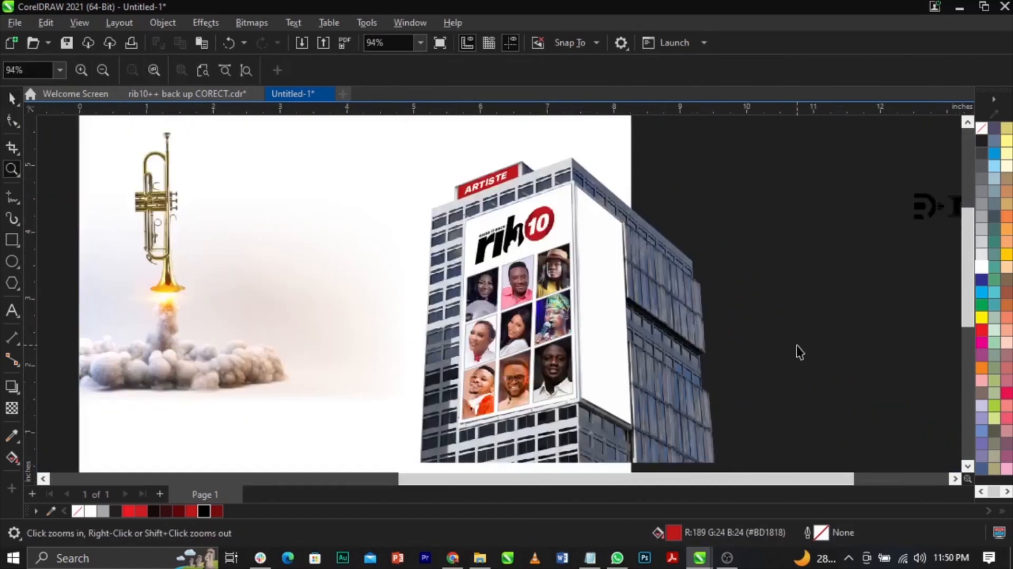
{"action": "key", "text": "space"}
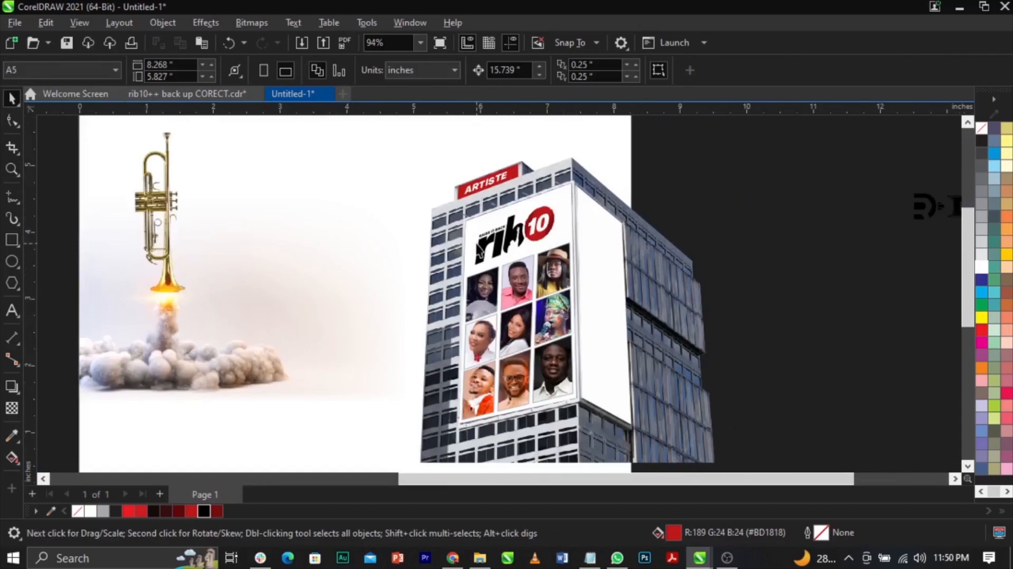
{"action": "left_click", "coordinate": [477, 274]}
{"action": "left_click_drag", "start_coordinate": [591, 417], "coordinate": [591, 417]}
{"action": "left_click", "coordinate": [549, 261], "text": "shift"}
{"action": "left_click_drag", "start_coordinate": [547, 264], "coordinate": [617, 260]}
{"action": "key", "text": "ctrl+z"}
{"action": "left_click", "coordinate": [482, 384], "text": "shift"}
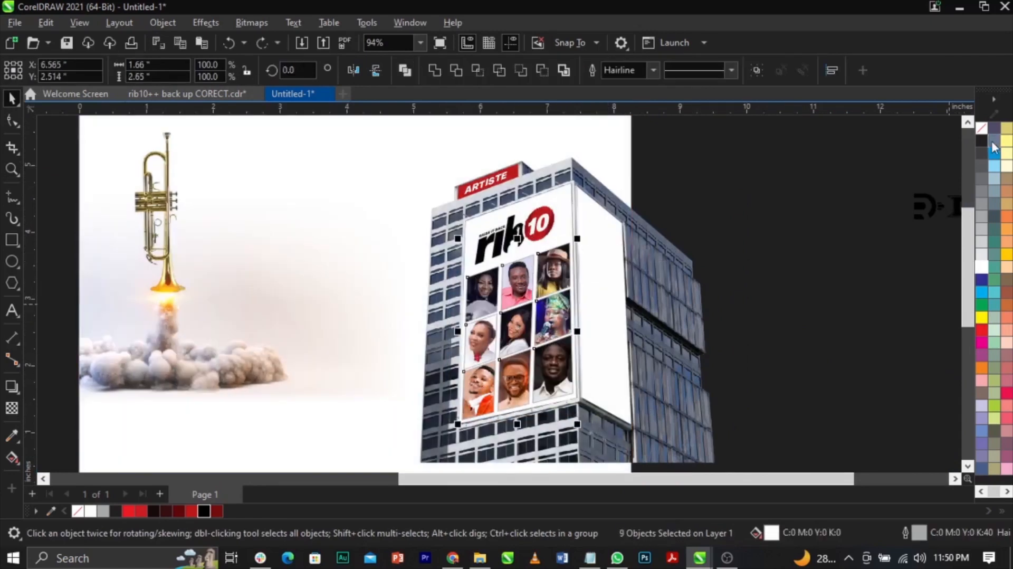
{"action": "right_click", "coordinate": [980, 128]}
{"action": "left_click", "coordinate": [977, 136]}
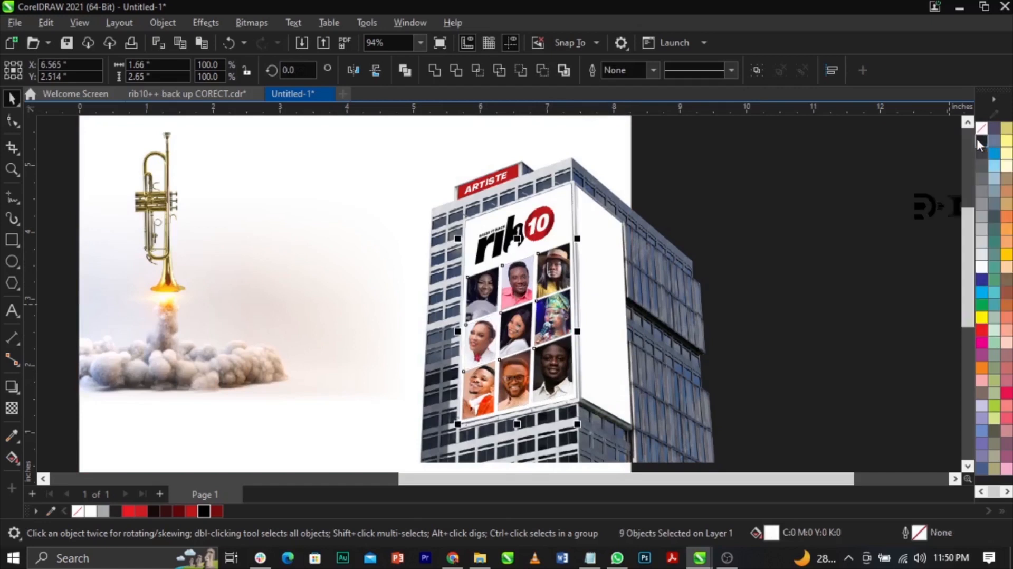
{"action": "key", "text": "ctrl+g"}
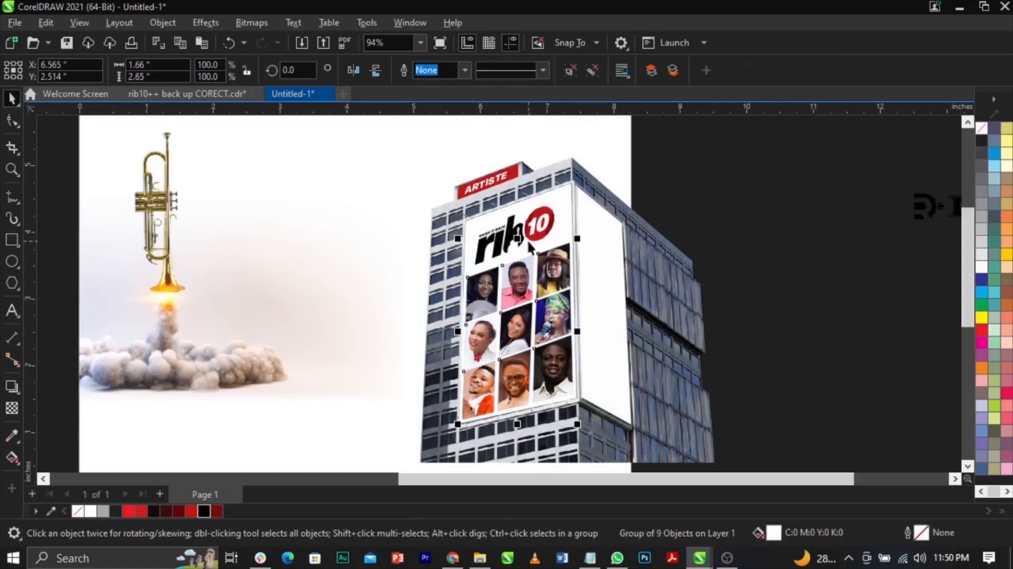
Place a mirrored copy of the rib10 logo and portrait group on the building's adjoining side face.
{"action": "left_click", "coordinate": [528, 226], "text": "shift"}
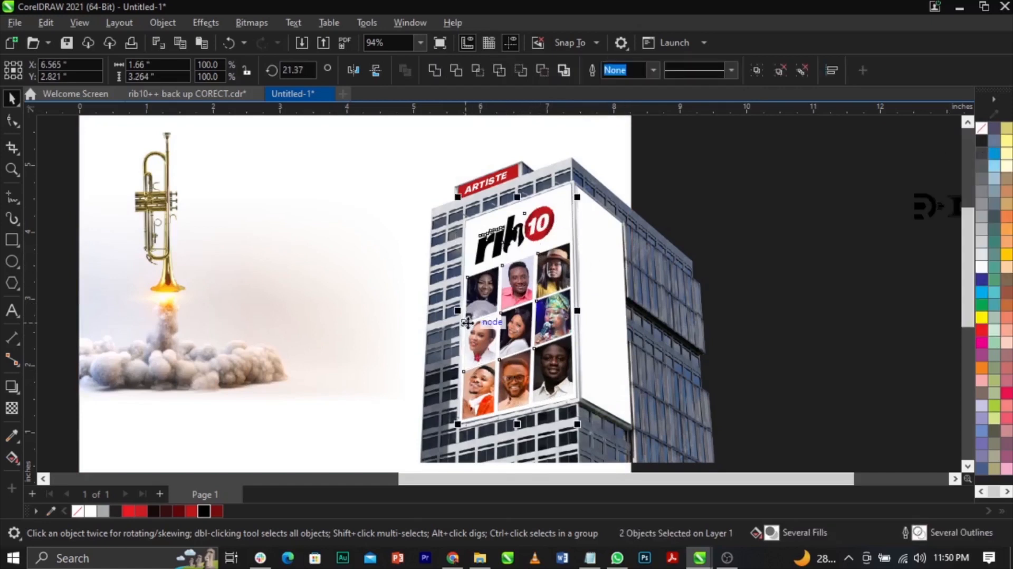
{"action": "left_click_drag", "start_coordinate": [458, 315], "coordinate": [634, 323]}
{"action": "left_click_drag", "start_coordinate": [688, 429], "coordinate": [639, 417]}
{"action": "key", "text": "ctrl+z"}
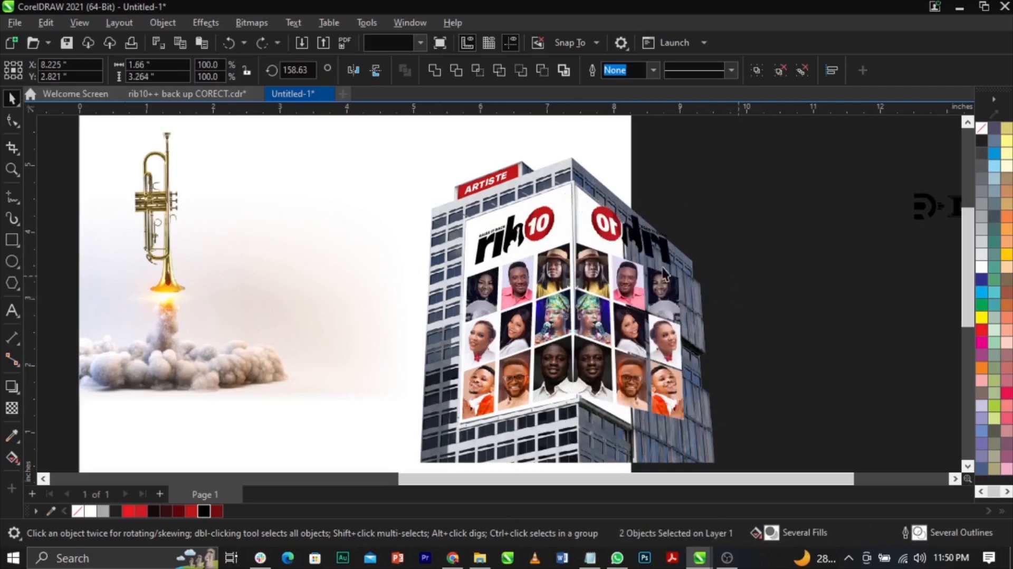
Scale the mirrored rib10 logo to 65.1% and flip it so that its lettering reads correctly.
{"action": "left_click", "coordinate": [663, 258]}
{"action": "left_click_drag", "start_coordinate": [676, 268], "coordinate": [648, 270]}
{"action": "key", "text": "z"}
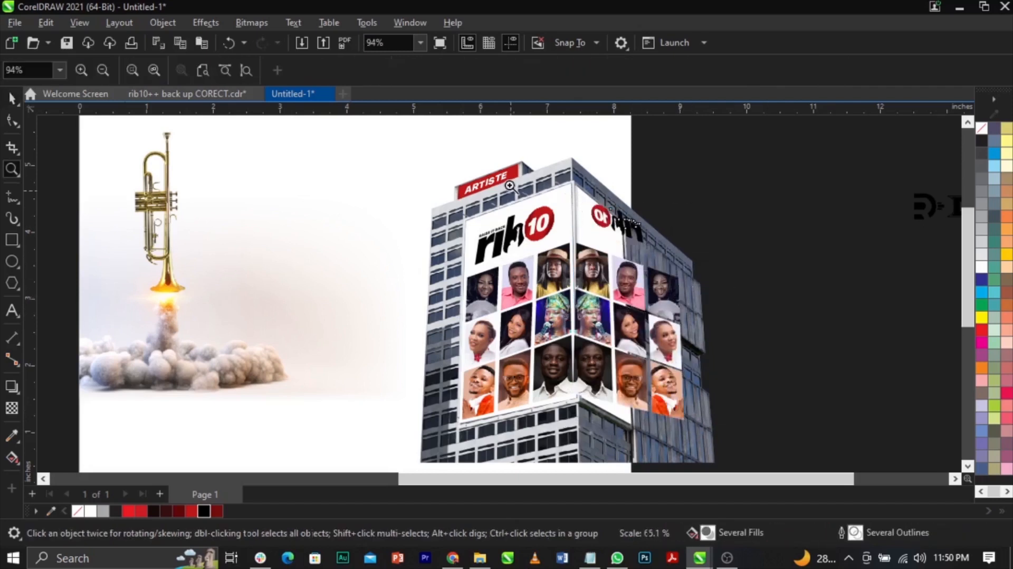
{"action": "left_click_drag", "start_coordinate": [509, 186], "coordinate": [686, 273]}
{"action": "key", "text": "space"}
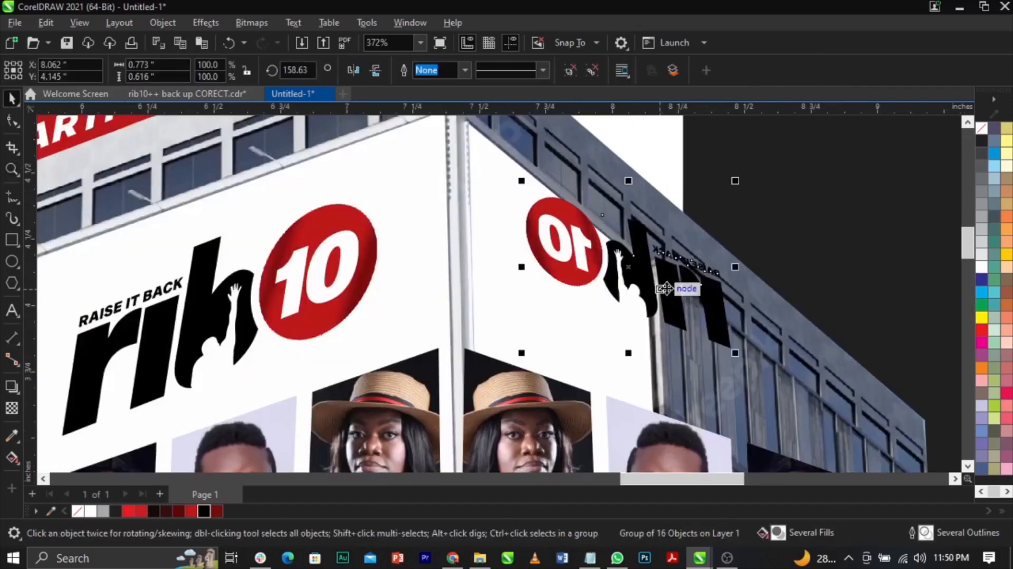
{"action": "left_click", "coordinate": [376, 71]}
{"action": "left_click", "coordinate": [375, 70]}
{"action": "left_click", "coordinate": [376, 70]}
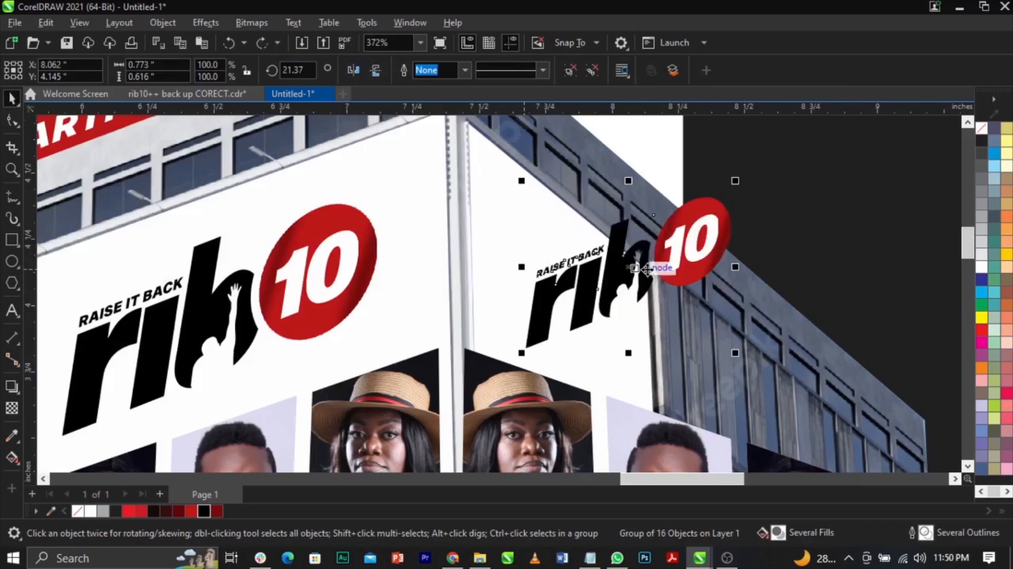
Skew the side-face logo to the wall's downward slope, shrink it to about 0.52 inches wide and fit it in the white panel.
{"action": "left_click", "coordinate": [646, 269]}
{"action": "left_click_drag", "start_coordinate": [736, 269], "coordinate": [691, 348]}
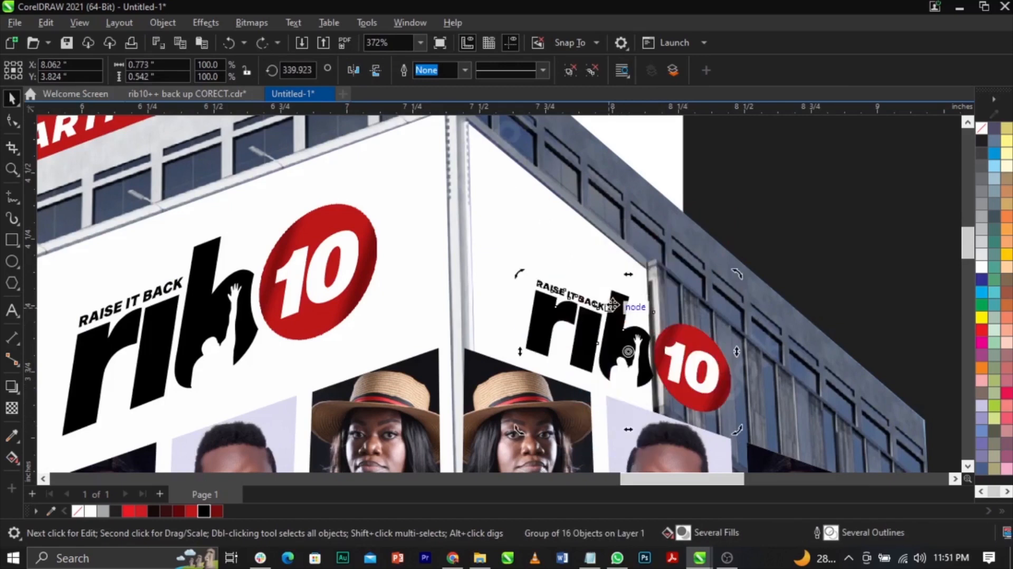
{"action": "left_click_drag", "start_coordinate": [736, 428], "coordinate": [671, 414]}
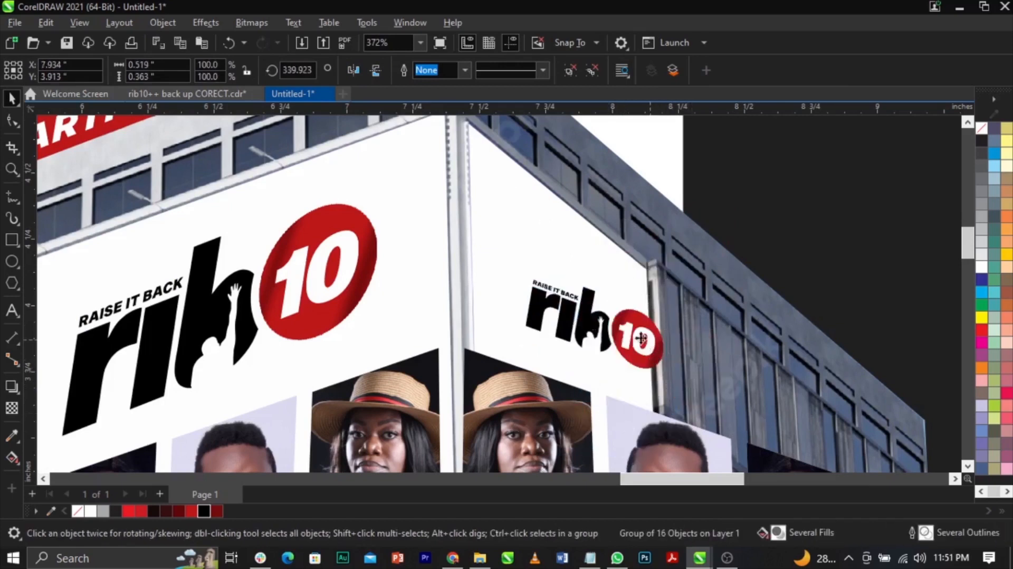
{"action": "left_click_drag", "start_coordinate": [644, 342], "coordinate": [611, 318]}
{"action": "left_click", "coordinate": [601, 300]}
{"action": "left_click", "coordinate": [592, 321]}
{"action": "scroll", "coordinate": [607, 295], "scroll_direction": "down", "scroll_amount": 2}
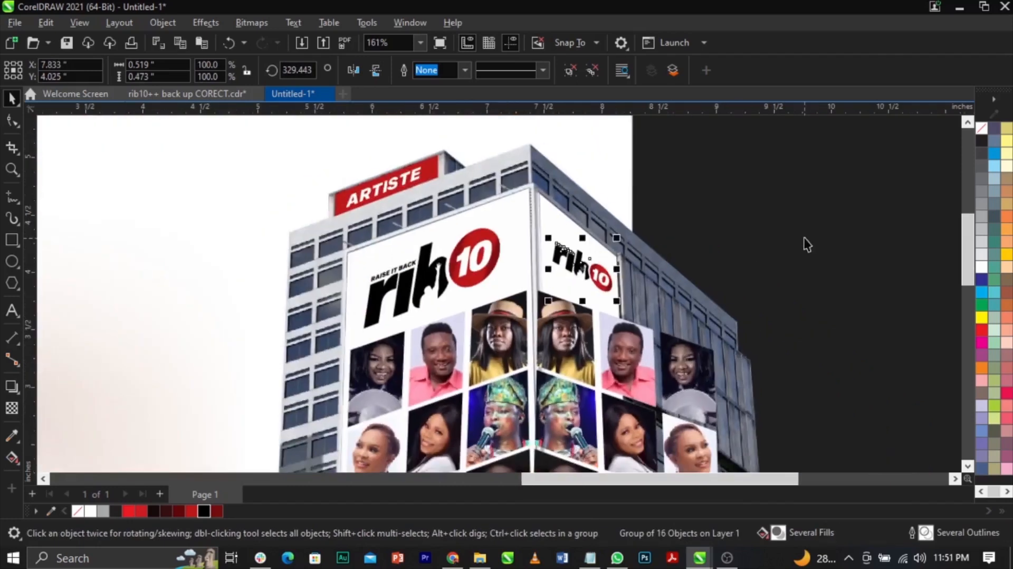
Scale the mirrored portrait group down to about 43% so it fits the width of the white side panel.
{"action": "left_click", "coordinate": [805, 242]}
{"action": "scroll", "coordinate": [675, 264], "scroll_direction": "down", "scroll_amount": 2}
{"action": "scroll", "coordinate": [665, 365], "scroll_direction": "up", "scroll_amount": 1}
{"action": "left_click", "coordinate": [626, 286]}
{"action": "scroll", "coordinate": [627, 287], "scroll_direction": "down", "scroll_amount": 2}
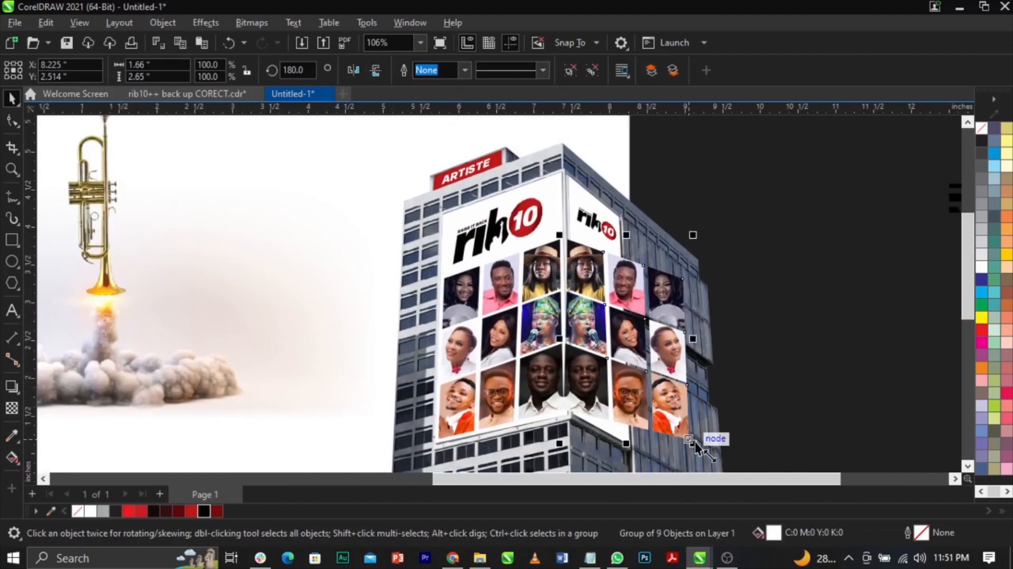
{"action": "left_click_drag", "start_coordinate": [696, 447], "coordinate": [629, 416]}
{"action": "key", "text": "z"}
{"action": "left_click_drag", "start_coordinate": [512, 213], "coordinate": [730, 460]}
{"action": "key", "text": "space"}
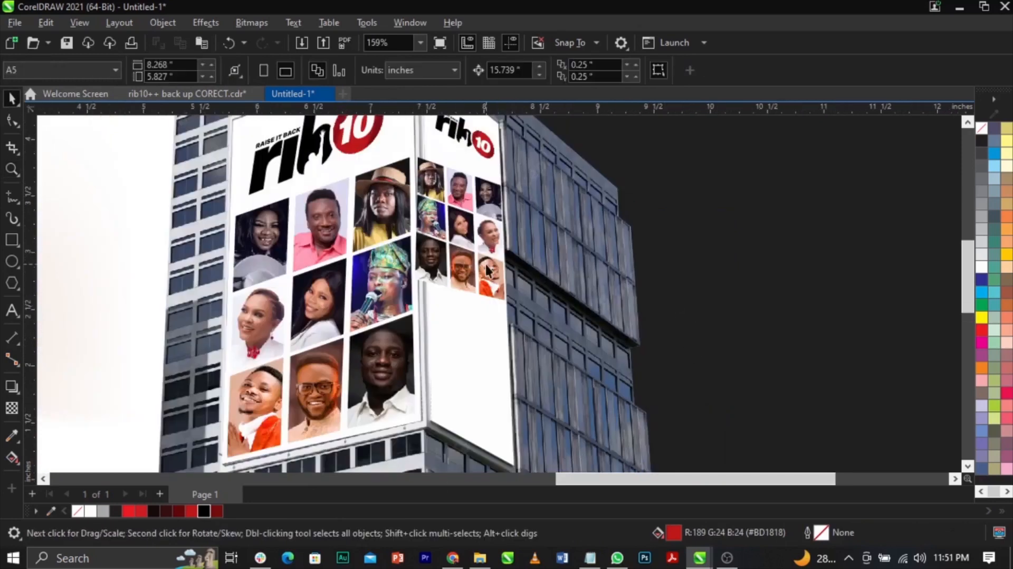
Duplicate the small portrait group directly below itself and skew the copy to match the side panel's perspective.
{"action": "left_click_drag", "start_coordinate": [410, 306], "coordinate": [419, 292]}
{"action": "left_click_drag", "start_coordinate": [510, 295], "coordinate": [518, 329]}
{"action": "key", "text": "ctrl+z"}
{"action": "left_click_drag", "start_coordinate": [475, 186], "coordinate": [489, 301]}
{"action": "scroll", "coordinate": [488, 300], "scroll_direction": "up", "scroll_amount": 2}
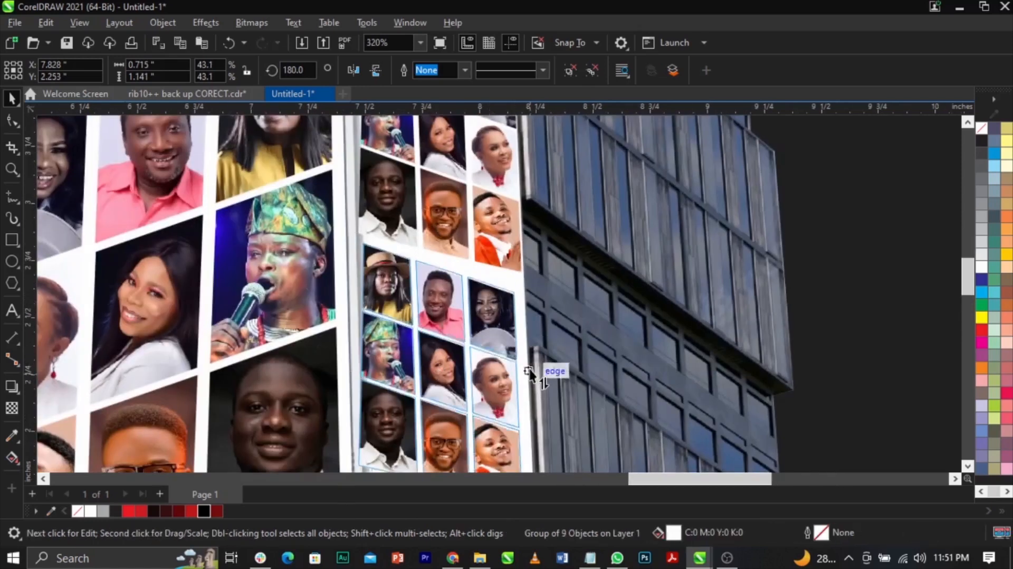
{"action": "left_click_drag", "start_coordinate": [530, 358], "coordinate": [529, 356]}
{"action": "scroll", "coordinate": [467, 212], "scroll_direction": "down", "scroll_amount": 3}
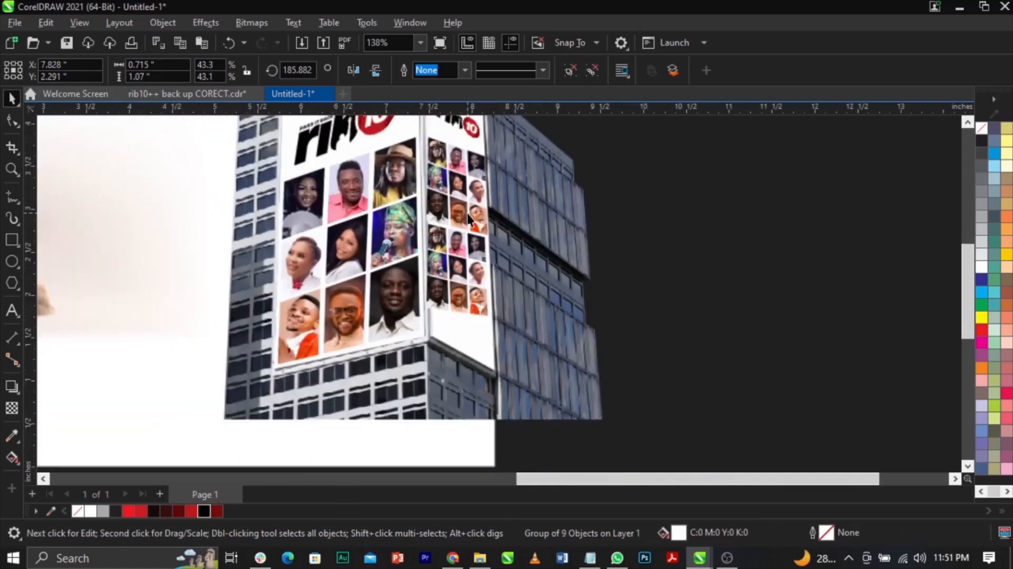
Add a third small portrait group below the second by copying it, and skew the copy to the side face's perspective.
{"action": "left_click", "coordinate": [458, 186], "text": "shift"}
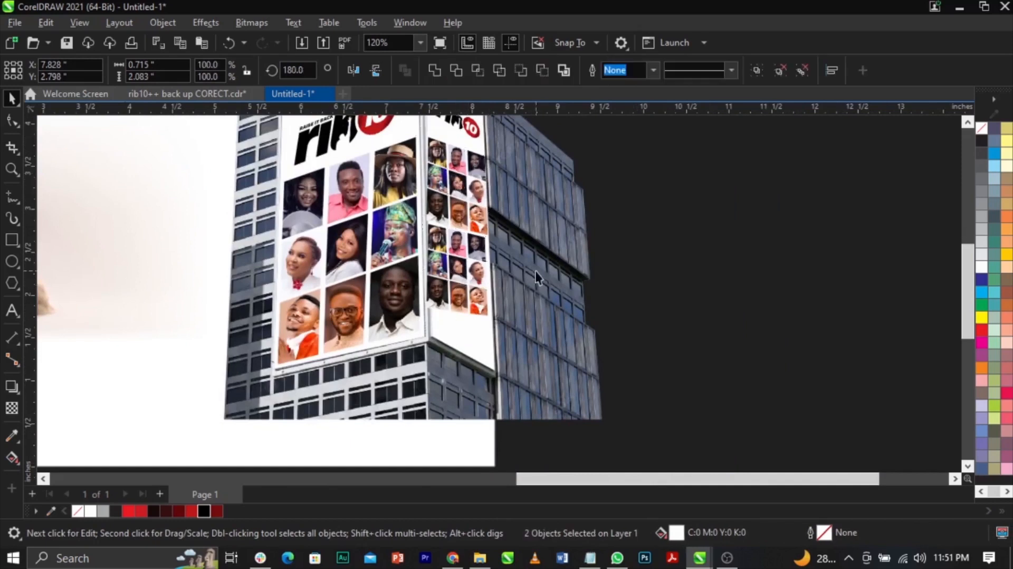
{"action": "left_click", "coordinate": [536, 278]}
{"action": "scroll", "coordinate": [457, 247], "scroll_direction": "up", "scroll_amount": 2}
{"action": "left_click", "coordinate": [459, 234]}
{"action": "left_click_drag", "start_coordinate": [459, 234], "coordinate": [465, 382]}
{"action": "right_click", "coordinate": [465, 382]}
{"action": "scroll", "coordinate": [479, 388], "scroll_direction": "up", "scroll_amount": 1}
{"action": "scroll", "coordinate": [479, 388], "scroll_direction": "down", "scroll_amount": 2}
{"action": "scroll", "coordinate": [486, 356], "scroll_direction": "up", "scroll_amount": 5}
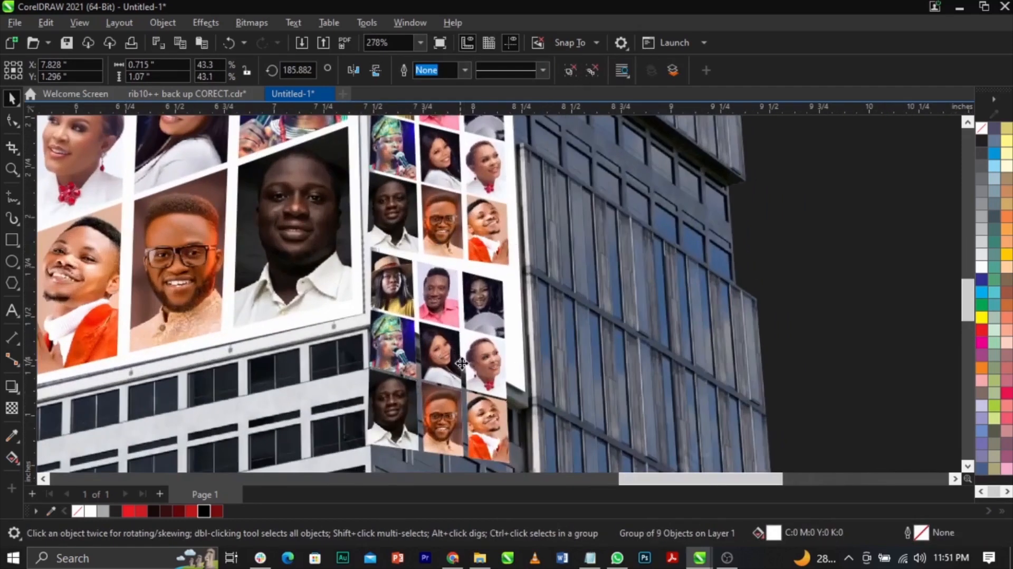
{"action": "left_click_drag", "start_coordinate": [531, 376], "coordinate": [538, 357]}
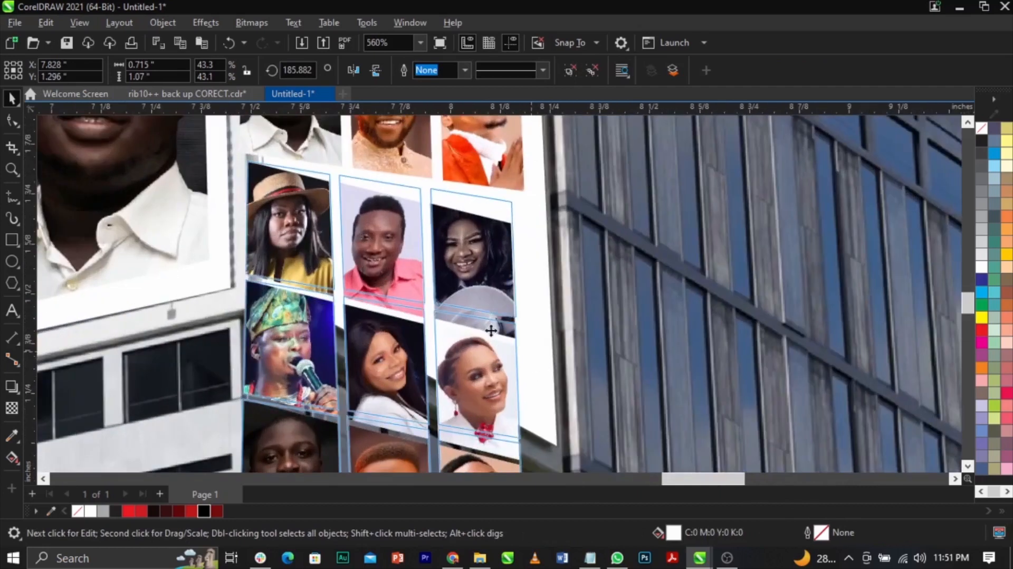
{"action": "scroll", "coordinate": [485, 227], "scroll_direction": "down", "scroll_amount": 4}
Enlarge the lowest small portrait group to 107.8% and fine-tune its position beneath the group above.
{"action": "left_click", "coordinate": [484, 224], "text": "shift"}
{"action": "scroll", "coordinate": [485, 227], "scroll_direction": "down", "scroll_amount": 3}
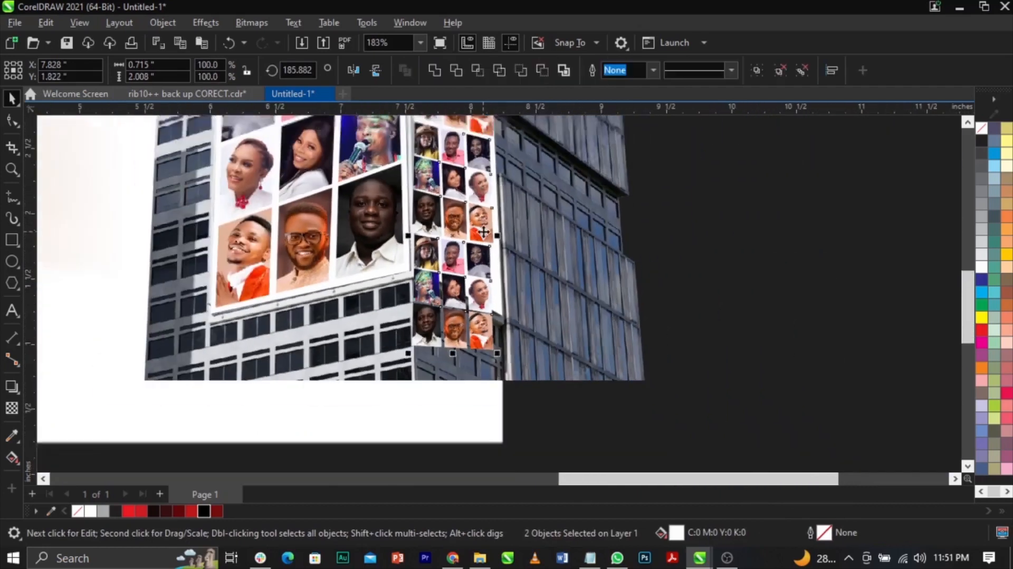
{"action": "scroll", "coordinate": [474, 302], "scroll_direction": "up", "scroll_amount": 2}
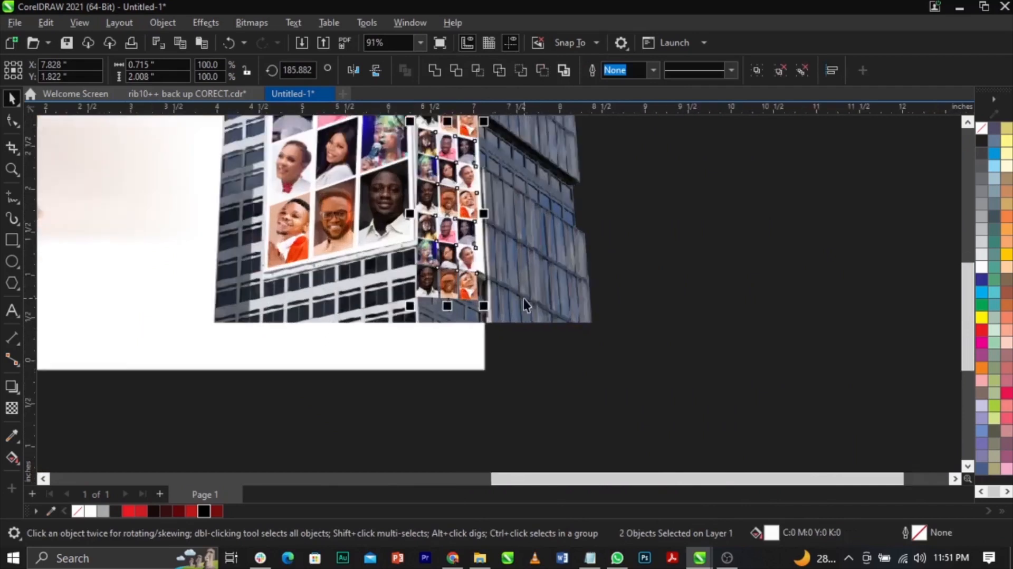
{"action": "left_click", "coordinate": [473, 302]}
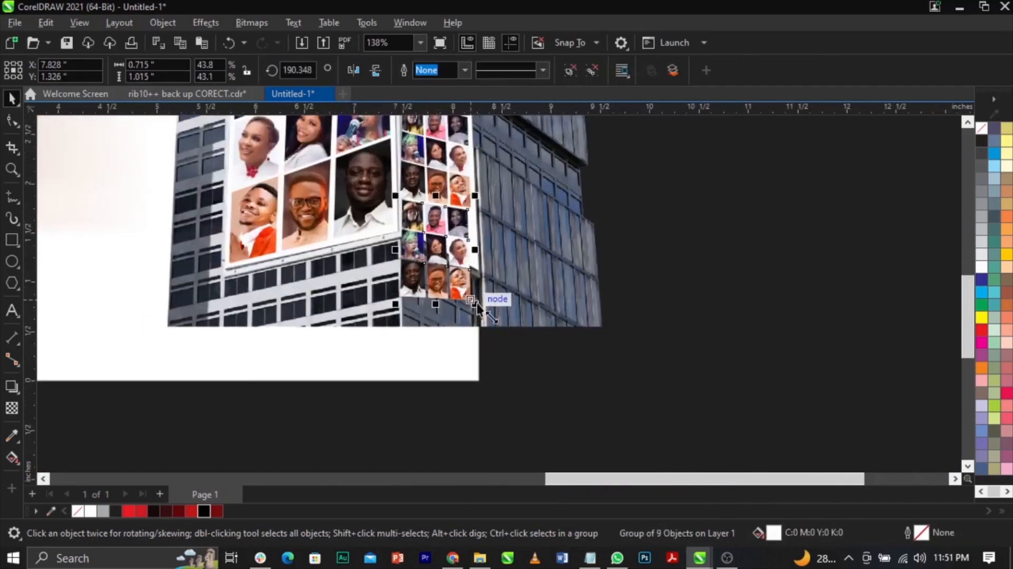
{"action": "mouse_move", "coordinate": [475, 303]}
{"action": "left_mouse_down"}
{"action": "mouse_move", "coordinate": [490, 322]}
{"action": "mouse_move", "coordinate": [481, 315]}
{"action": "left_mouse_up"}
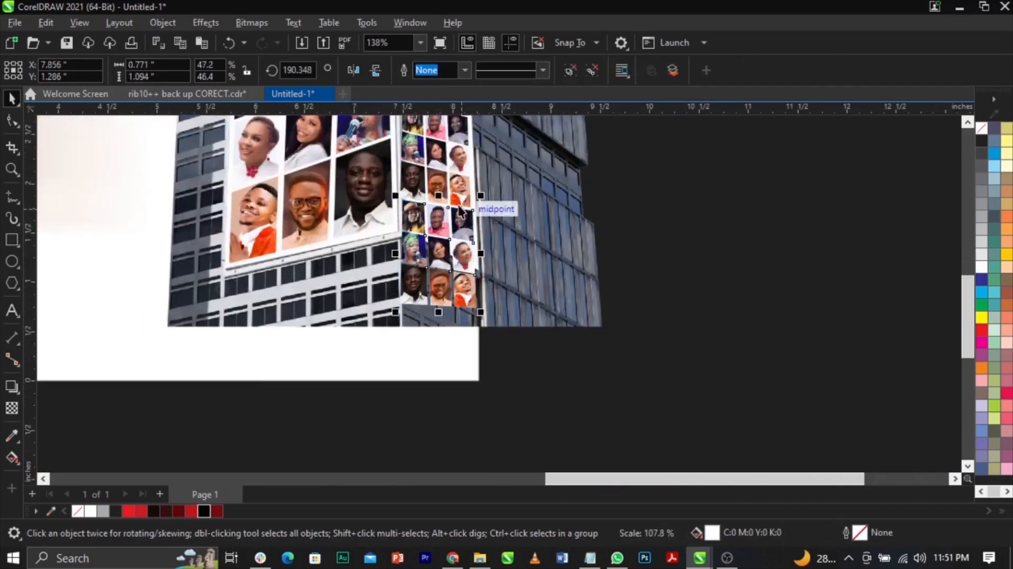
{"action": "scroll", "coordinate": [486, 217], "scroll_direction": "up", "scroll_amount": 3}
{"action": "left_click_drag", "start_coordinate": [487, 217], "coordinate": [490, 213]}
{"action": "scroll", "coordinate": [466, 242], "scroll_direction": "up", "scroll_amount": 2}
{"action": "scroll", "coordinate": [466, 248], "scroll_direction": "down", "scroll_amount": 2}
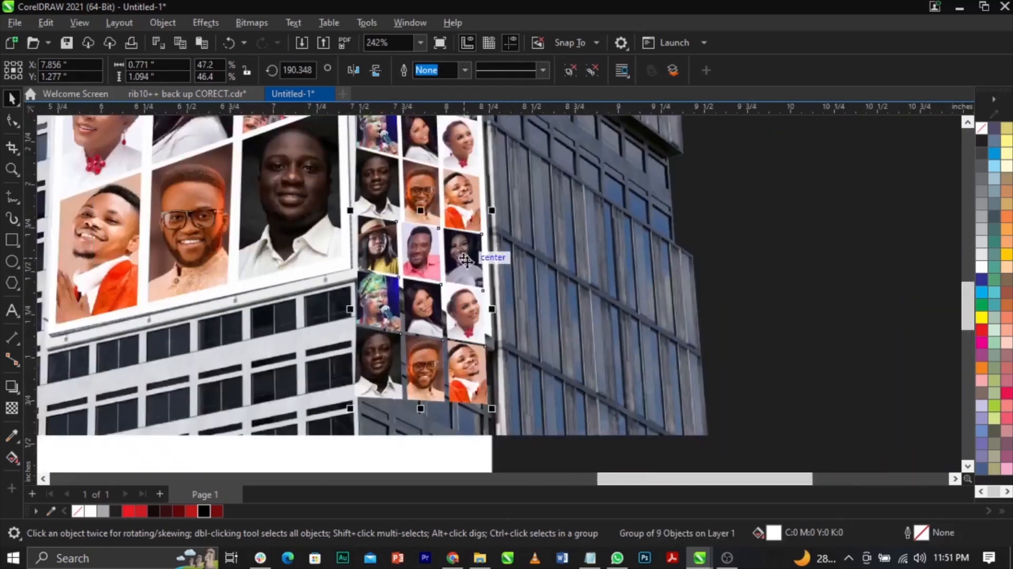
Select all three small portrait groups on the side face and convert them to a bitmap.
{"action": "left_click", "coordinate": [465, 195], "text": "shift"}
{"action": "left_click", "coordinate": [462, 140], "text": "shift"}
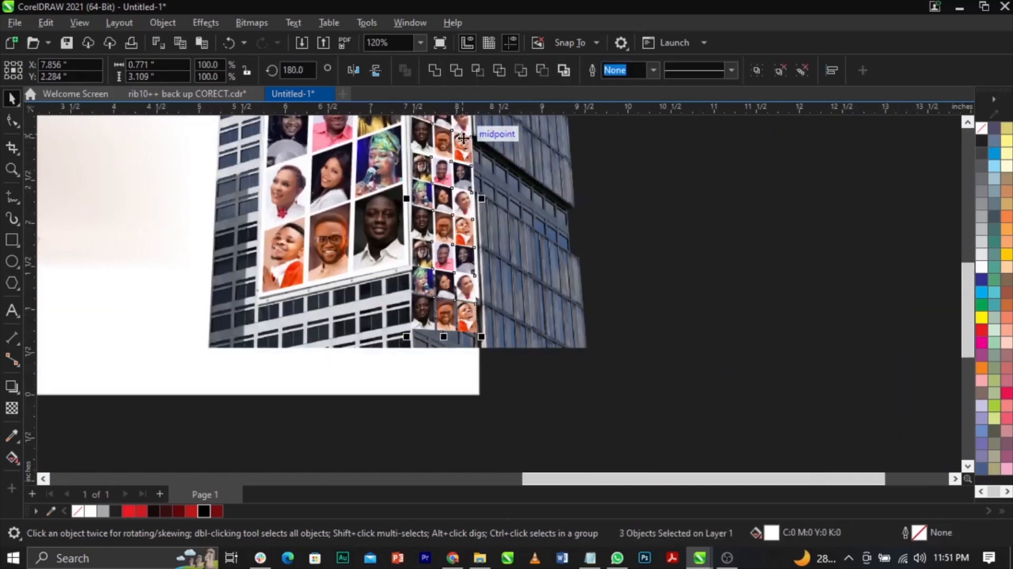
{"action": "scroll", "coordinate": [463, 137], "scroll_direction": "down", "scroll_amount": 2}
{"action": "scroll", "coordinate": [462, 120], "scroll_direction": "up", "scroll_amount": 2}
{"action": "left_click", "coordinate": [252, 22]}
{"action": "left_click", "coordinate": [262, 38]}
{"action": "left_click", "coordinate": [529, 364]}
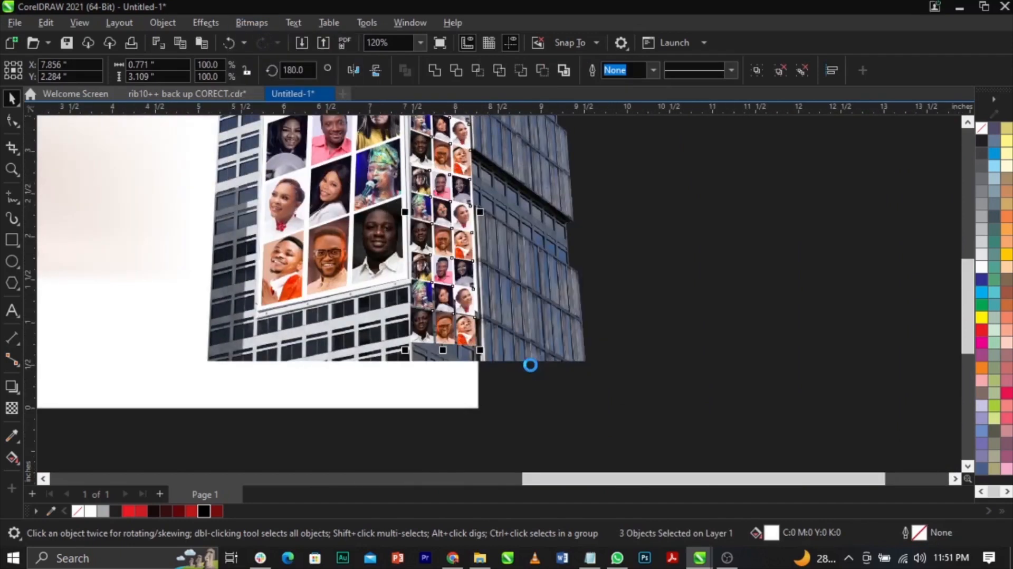
Convert the bitmap of small portraits on the building's side face to Grayscale (8-bit).
{"action": "left_click", "coordinate": [249, 21]}
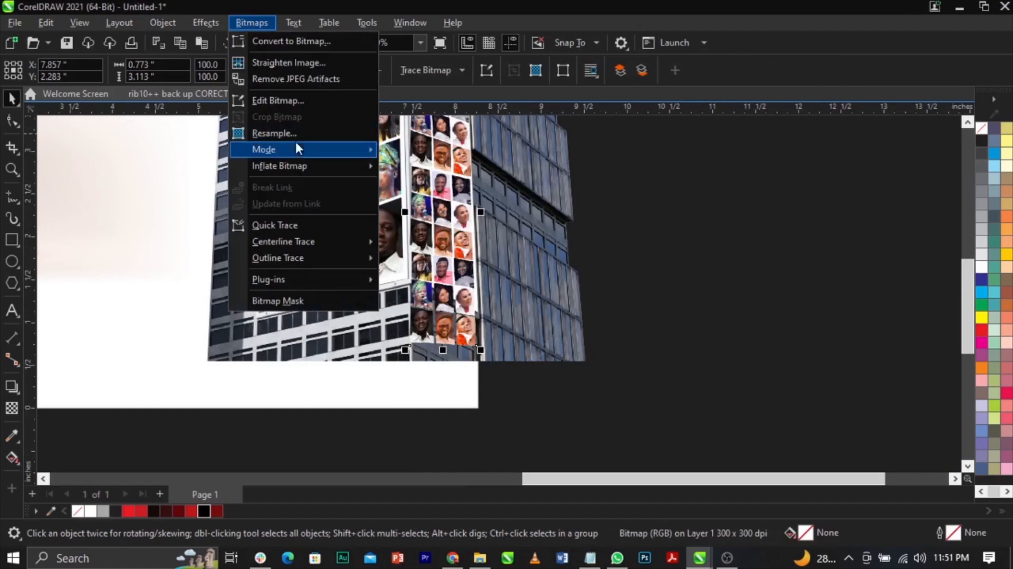
{"action": "mouse_move", "coordinate": [327, 150]}
{"action": "left_click", "coordinate": [412, 165]}
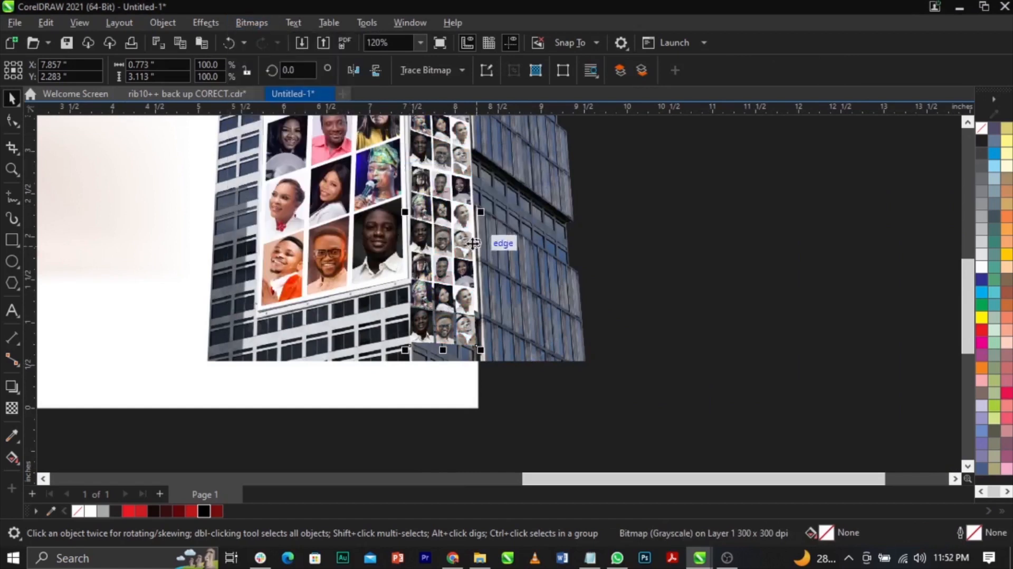
{"action": "scroll", "coordinate": [474, 246], "scroll_direction": "down", "scroll_amount": 3}
{"action": "scroll", "coordinate": [480, 264], "scroll_direction": "up", "scroll_amount": 5}
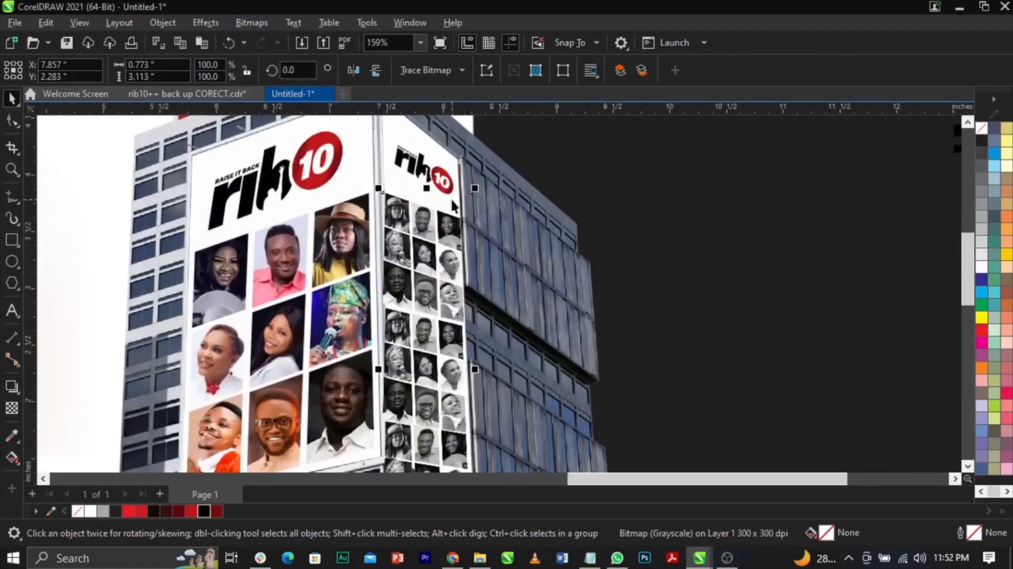
{"action": "scroll", "coordinate": [450, 197], "scroll_direction": "up", "scroll_amount": 2}
{"action": "scroll", "coordinate": [411, 248], "scroll_direction": "down", "scroll_amount": 2}
{"action": "scroll", "coordinate": [371, 302], "scroll_direction": "up", "scroll_amount": 3}
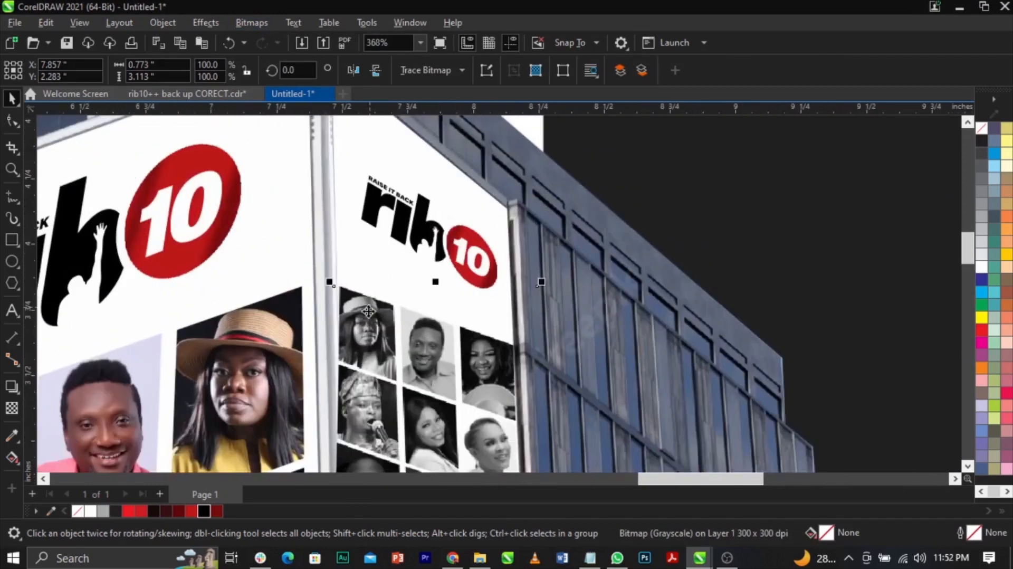
{"action": "scroll", "coordinate": [372, 348], "scroll_direction": "down", "scroll_amount": 5}
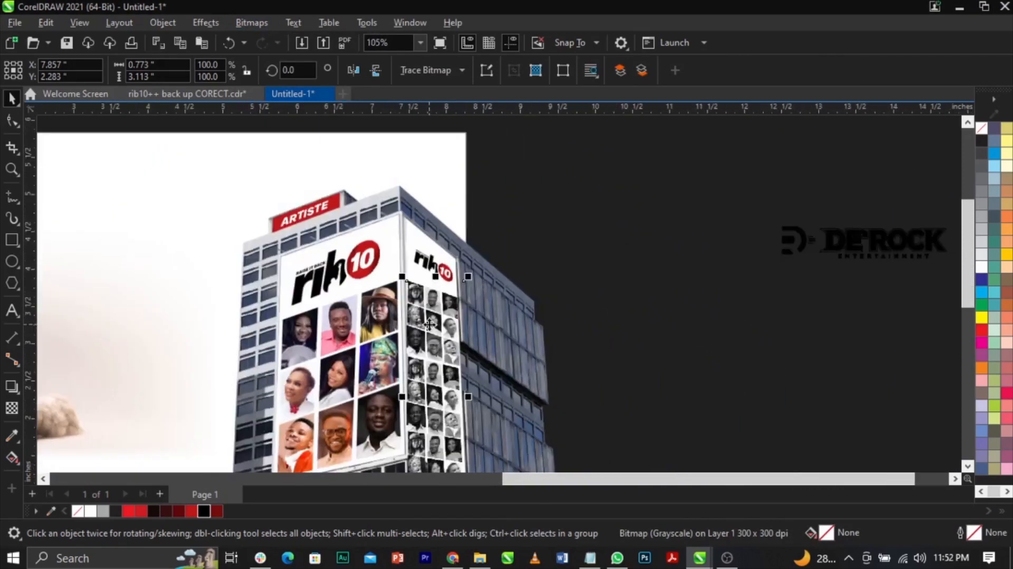
Skew the grayscale portrait bitmap along both vertical edges to match the side panel's perspective beneath the small rib10 logo.
{"action": "left_click", "coordinate": [430, 326]}
{"action": "scroll", "coordinate": [412, 416], "scroll_direction": "up", "scroll_amount": 1}
{"action": "left_click_drag", "start_coordinate": [400, 393], "coordinate": [401, 380]}
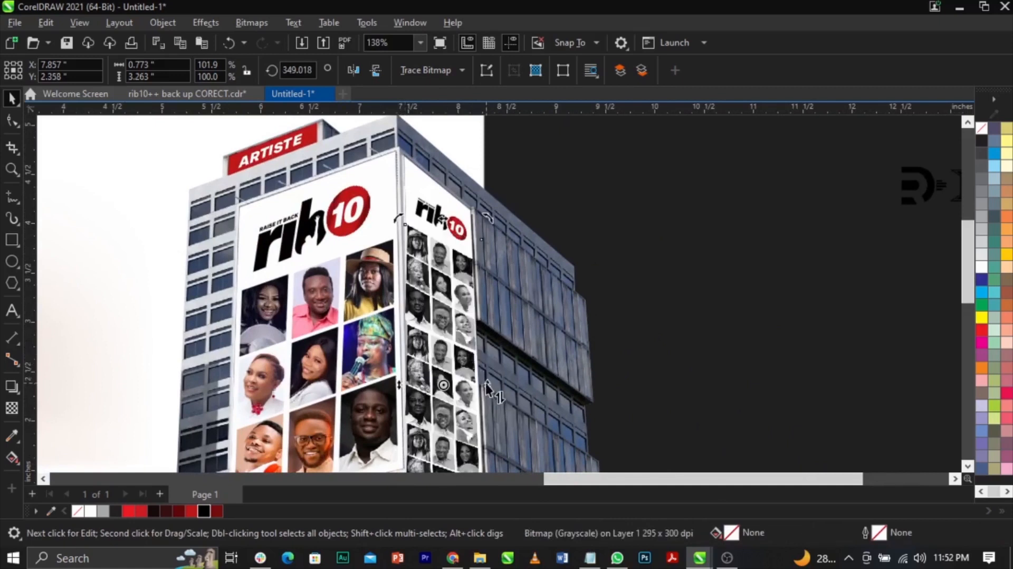
{"action": "left_click_drag", "start_coordinate": [485, 383], "coordinate": [484, 389]}
{"action": "scroll", "coordinate": [447, 206], "scroll_direction": "up", "scroll_amount": 3}
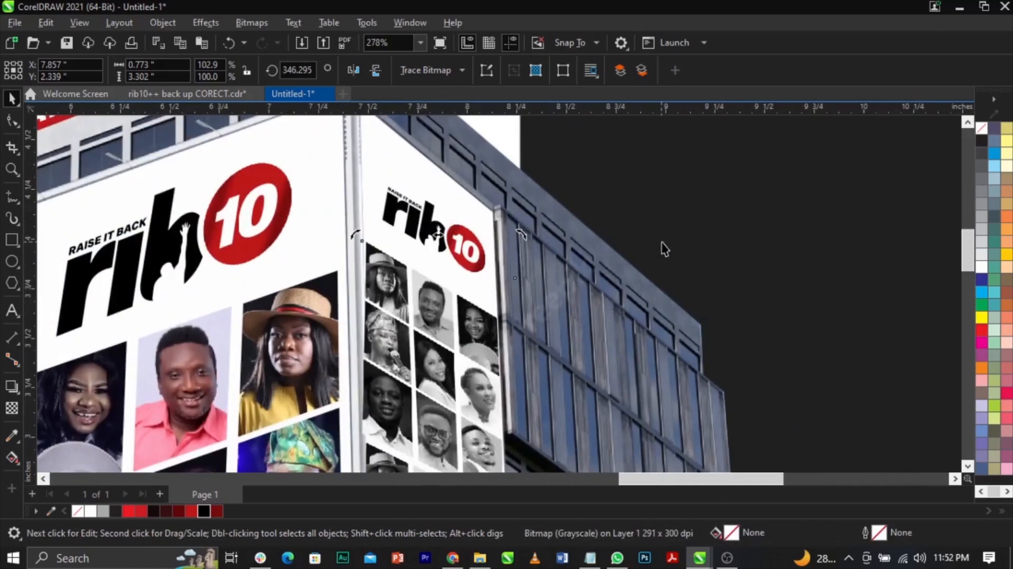
PowerClip the grayscale portrait bitmap inside the white side panel, check its placement within the frame and finish editing.
{"action": "right_click", "coordinate": [445, 337]}
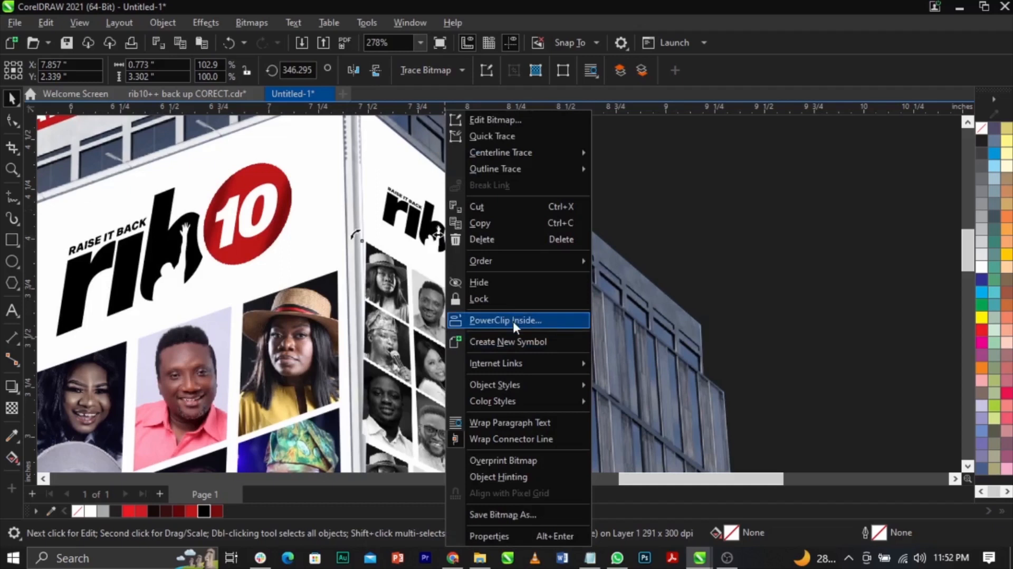
{"action": "left_click", "coordinate": [513, 321]}
{"action": "left_click", "coordinate": [416, 173]}
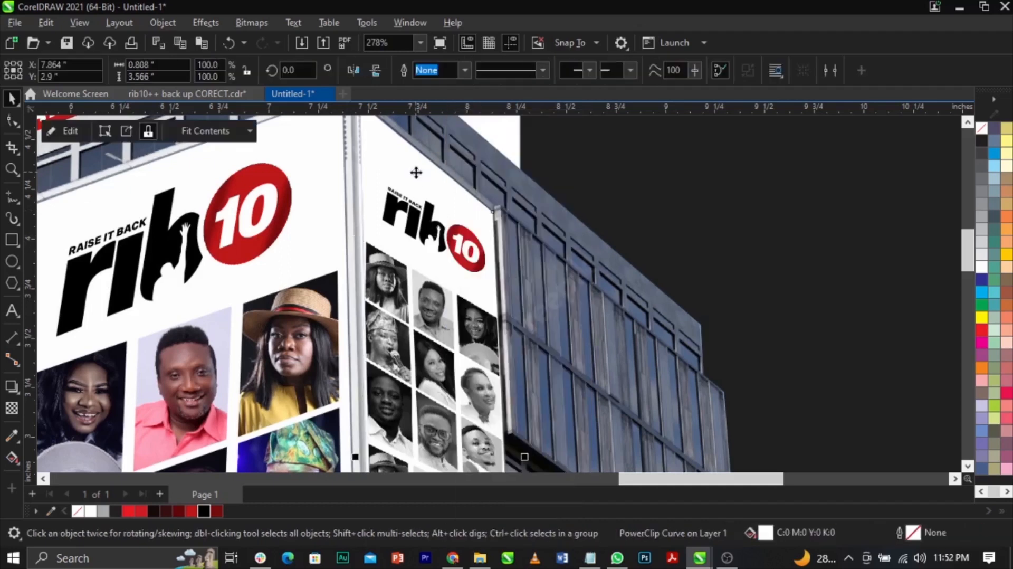
{"action": "left_click", "coordinate": [428, 321], "text": "ctrl"}
{"action": "left_click", "coordinate": [429, 321]}
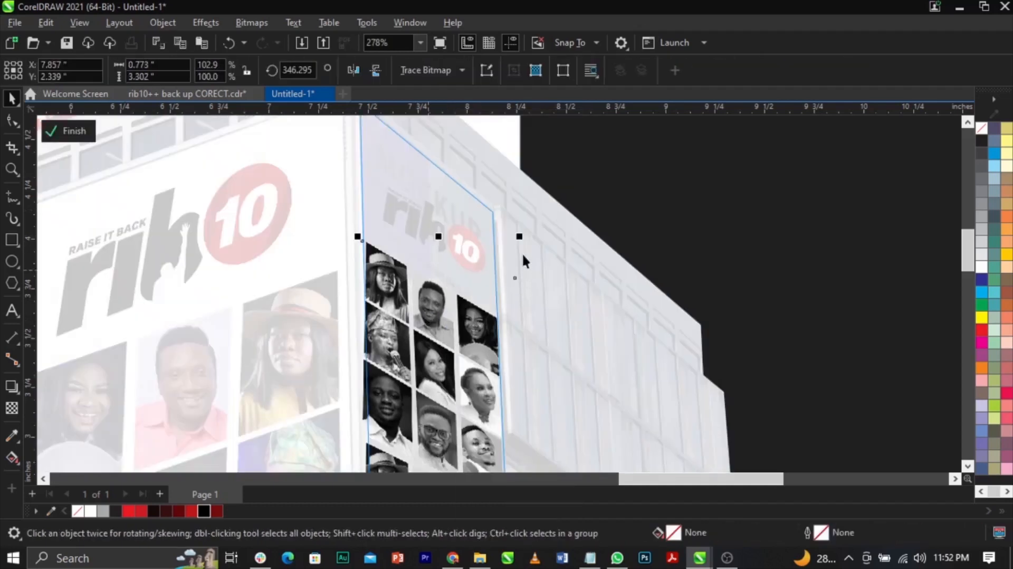
{"action": "left_click", "coordinate": [633, 232], "text": "ctrl"}
{"action": "left_click", "coordinate": [456, 244]}
{"action": "right_click", "coordinate": [450, 235]}
{"action": "left_click", "coordinate": [476, 267]}
{"action": "left_click", "coordinate": [722, 192]}
Group the building with its sign, logos and portraits, and move the group into the page background's PowerClip frame.
{"action": "scroll", "coordinate": [723, 192], "scroll_direction": "down", "scroll_amount": 5}
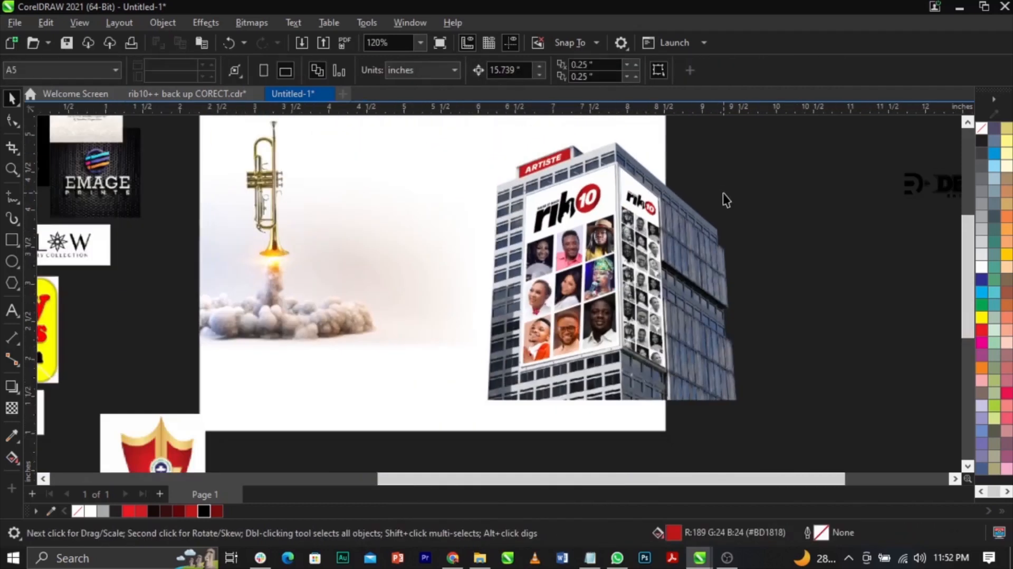
{"action": "scroll", "coordinate": [418, 284], "scroll_direction": "down", "scroll_amount": 3}
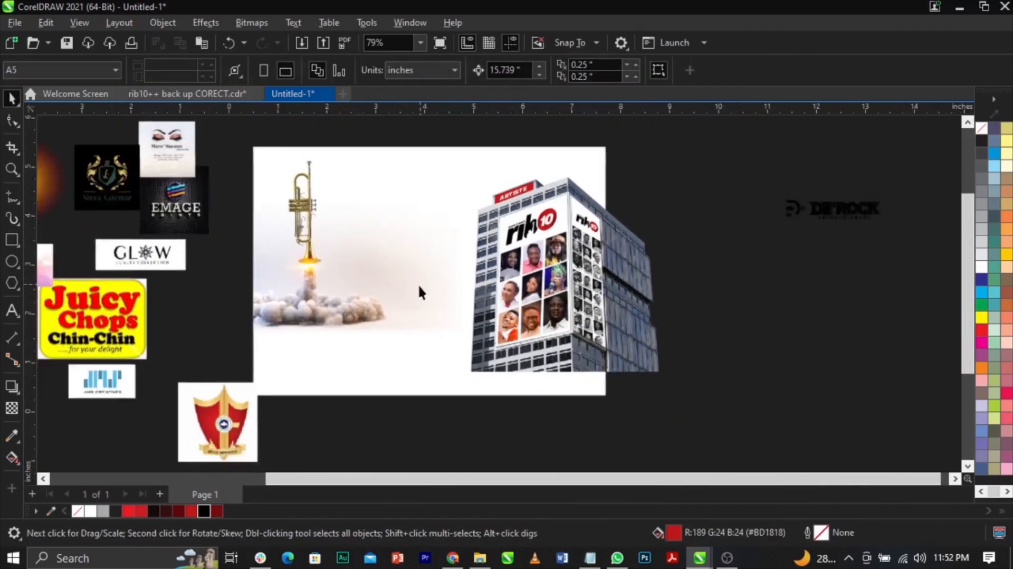
{"action": "left_click_drag", "start_coordinate": [416, 409], "coordinate": [648, 151]}
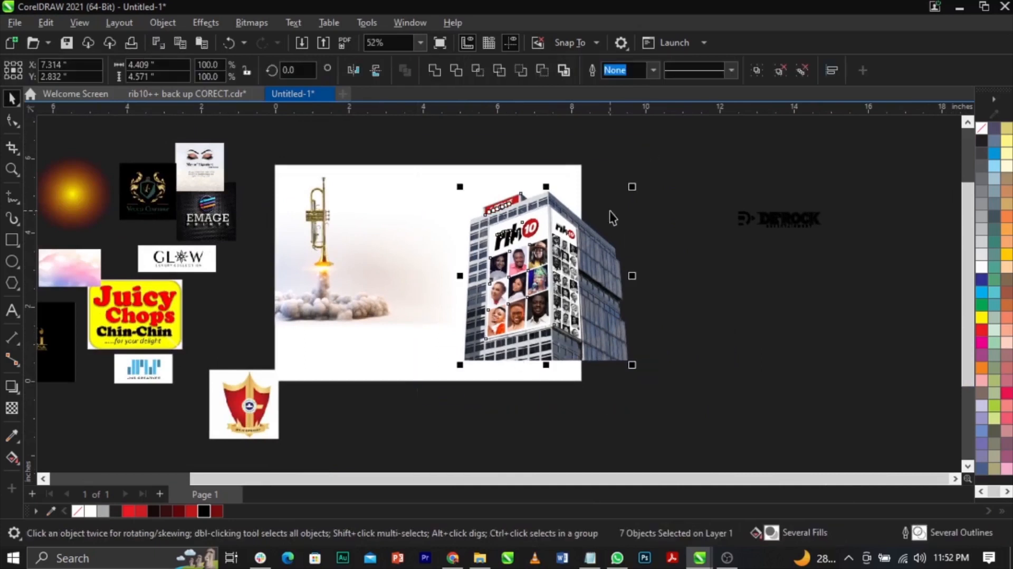
{"action": "key", "text": "ctrl+g"}
{"action": "right_click", "coordinate": [555, 237]}
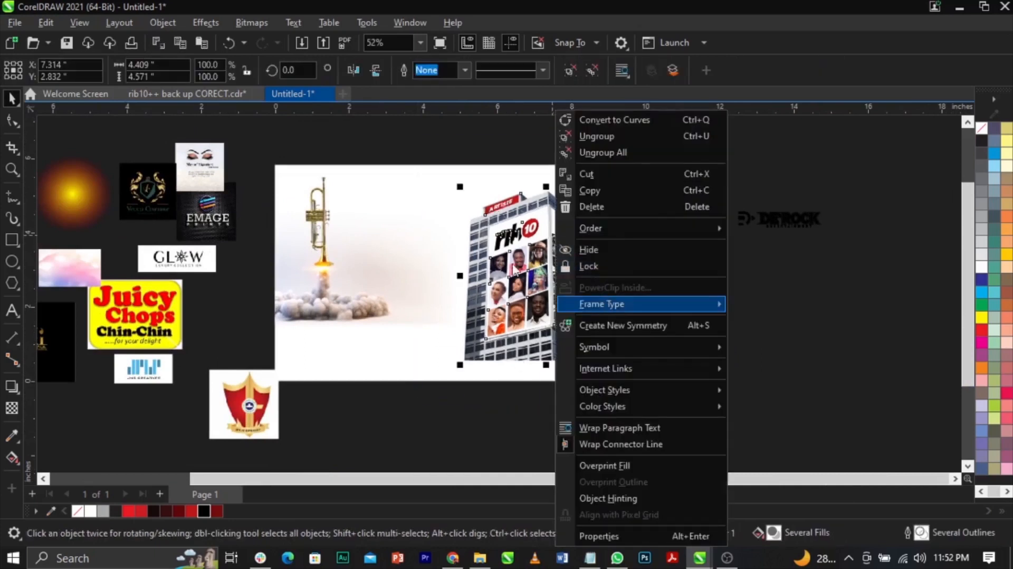
{"action": "left_click", "coordinate": [512, 264]}
{"action": "key", "text": "ctrl+x"}
{"action": "double_click", "coordinate": [423, 255]}
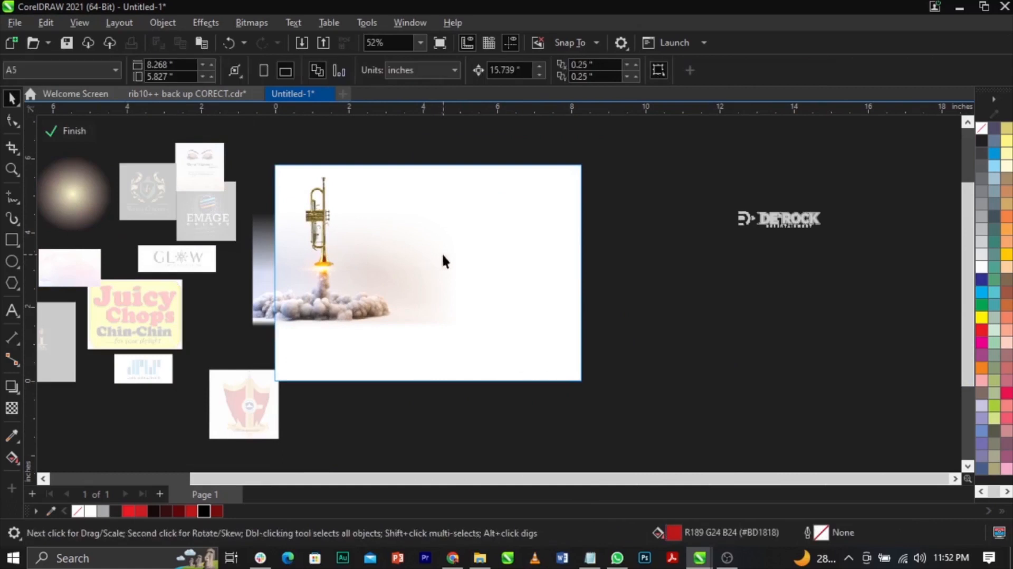
{"action": "key", "text": "ctrl+v"}
{"action": "left_click", "coordinate": [710, 285]}
Shift the building group toward the page's right edge, enlarge it to about 4.86 by 5.03 inches and finish editing the frame.
{"action": "scroll", "coordinate": [567, 223], "scroll_direction": "up", "scroll_amount": 2}
{"action": "left_click_drag", "start_coordinate": [503, 241], "coordinate": [557, 239]}
{"action": "scroll", "coordinate": [560, 258], "scroll_direction": "up", "scroll_amount": 1}
{"action": "scroll", "coordinate": [577, 214], "scroll_direction": "down", "scroll_amount": 1}
{"action": "scroll", "coordinate": [577, 213], "scroll_direction": "down", "scroll_amount": 3}
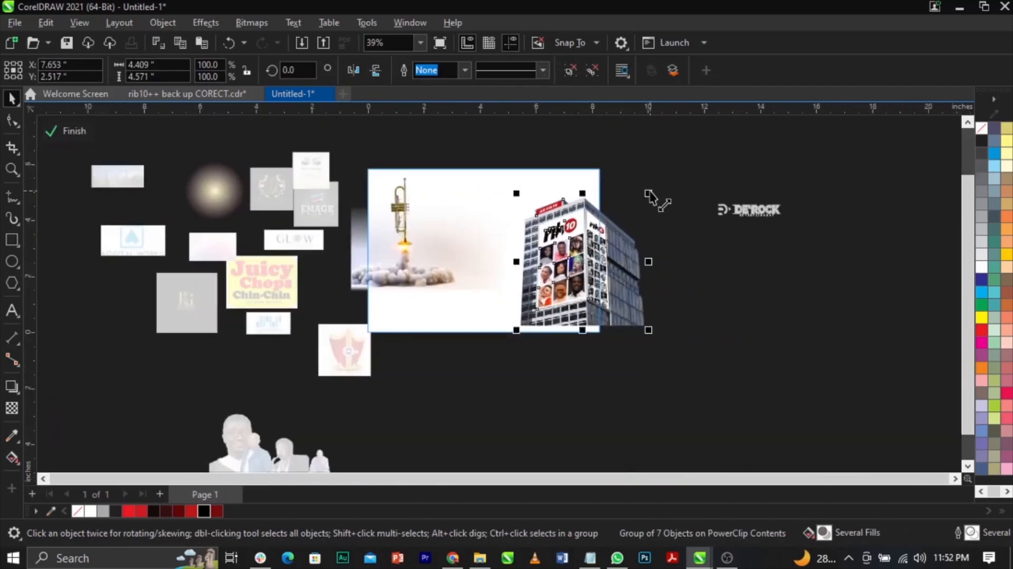
{"action": "left_click_drag", "start_coordinate": [651, 187], "coordinate": [661, 178]}
{"action": "scroll", "coordinate": [603, 179], "scroll_direction": "up", "scroll_amount": 2}
{"action": "left_click_drag", "start_coordinate": [605, 271], "coordinate": [600, 269]}
{"action": "left_click", "coordinate": [743, 270], "text": "ctrl"}
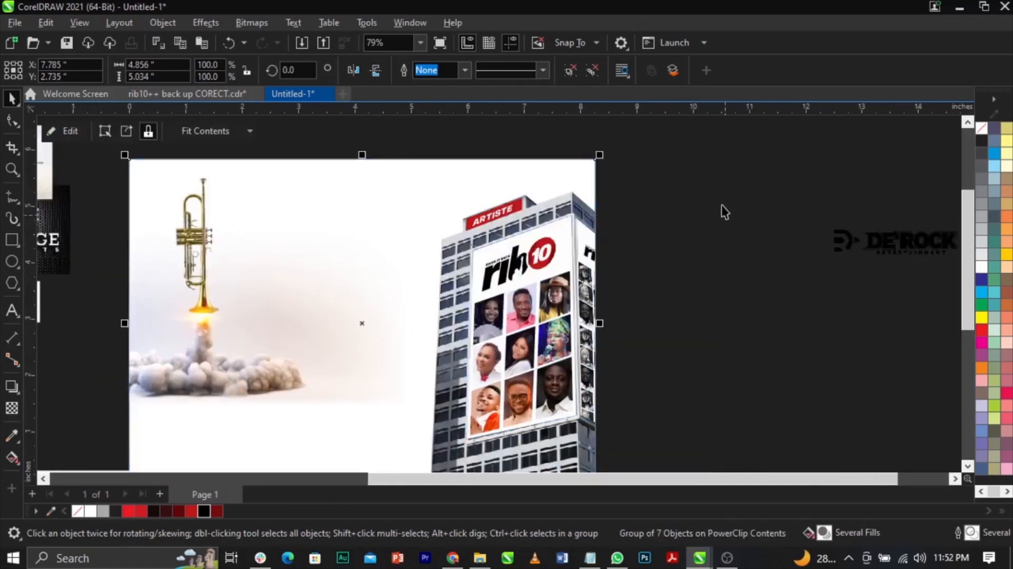
Reopen the page frame's contents, nudge the building group slightly upward and finish editing.
{"action": "scroll", "coordinate": [720, 205], "scroll_direction": "down", "scroll_amount": 2}
{"action": "left_click", "coordinate": [721, 205]}
{"action": "key", "text": "z"}
{"action": "left_click_drag", "start_coordinate": [704, 155], "coordinate": [265, 442]}
{"action": "key", "text": "space"}
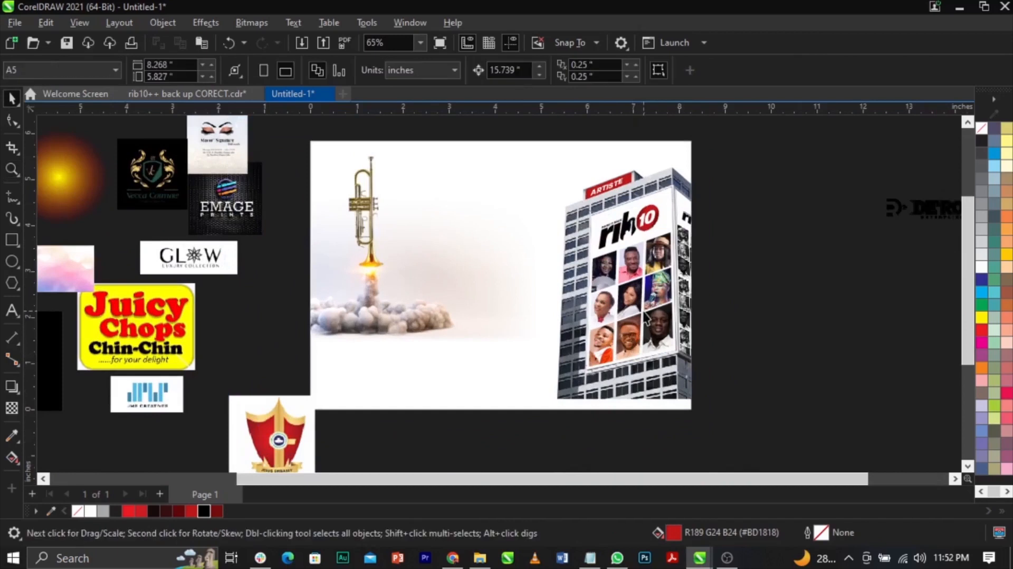
{"action": "left_click", "coordinate": [646, 253], "text": "ctrl"}
{"action": "scroll", "coordinate": [646, 254], "scroll_direction": "up", "scroll_amount": 2}
{"action": "left_click", "coordinate": [645, 248]}
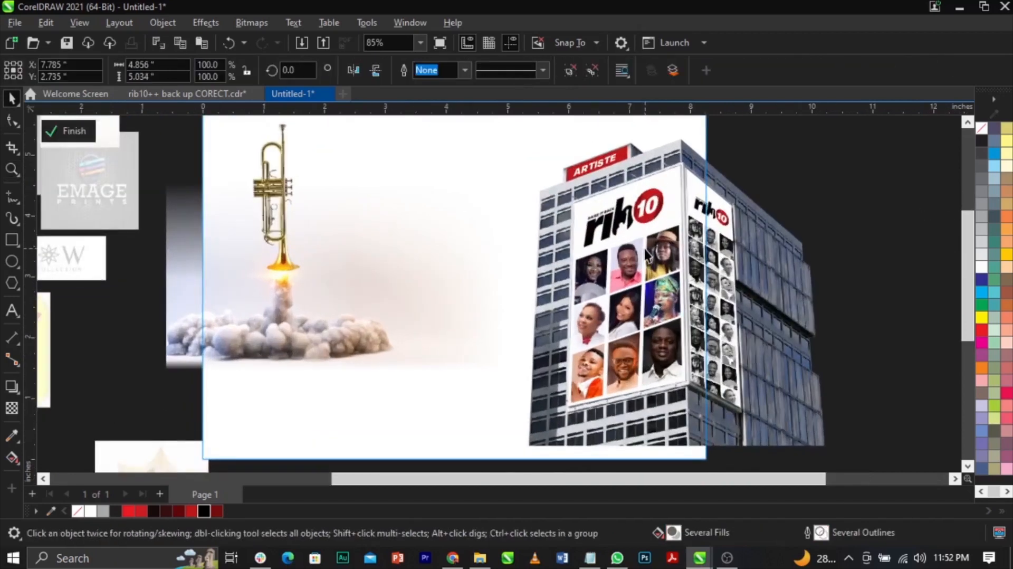
{"action": "left_click", "coordinate": [646, 252]}
{"action": "left_click_drag", "start_coordinate": [648, 249], "coordinate": [650, 245]}
{"action": "left_click", "coordinate": [876, 296], "text": "ctrl"}
{"action": "left_click", "coordinate": [873, 296]}
{"action": "scroll", "coordinate": [683, 275], "scroll_direction": "down", "scroll_amount": 2}
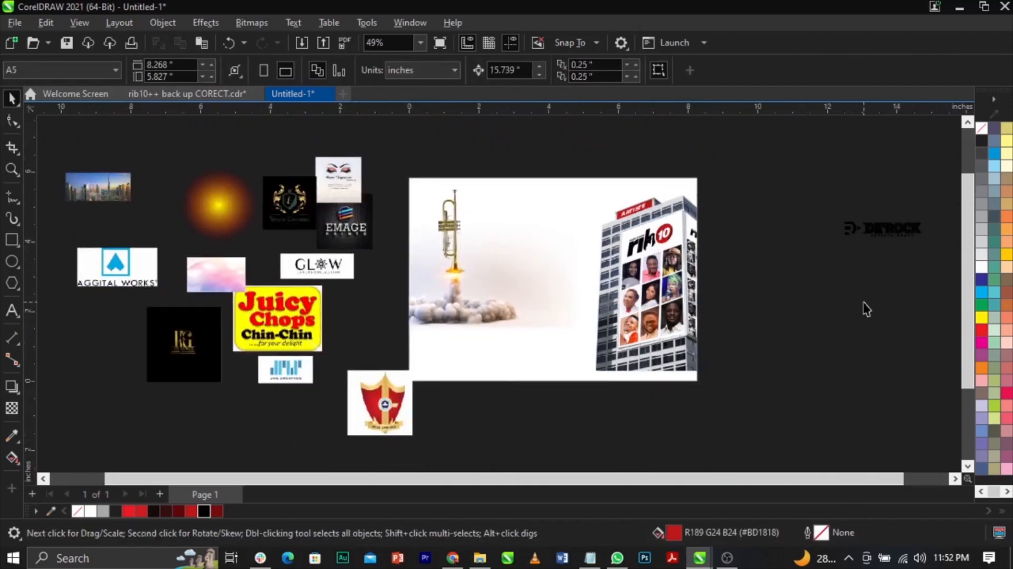
Copy the orange glow image into the page frame, place it over the building's side face and enlarge it to about 7.7 inches wide.
{"action": "left_click", "coordinate": [247, 207]}
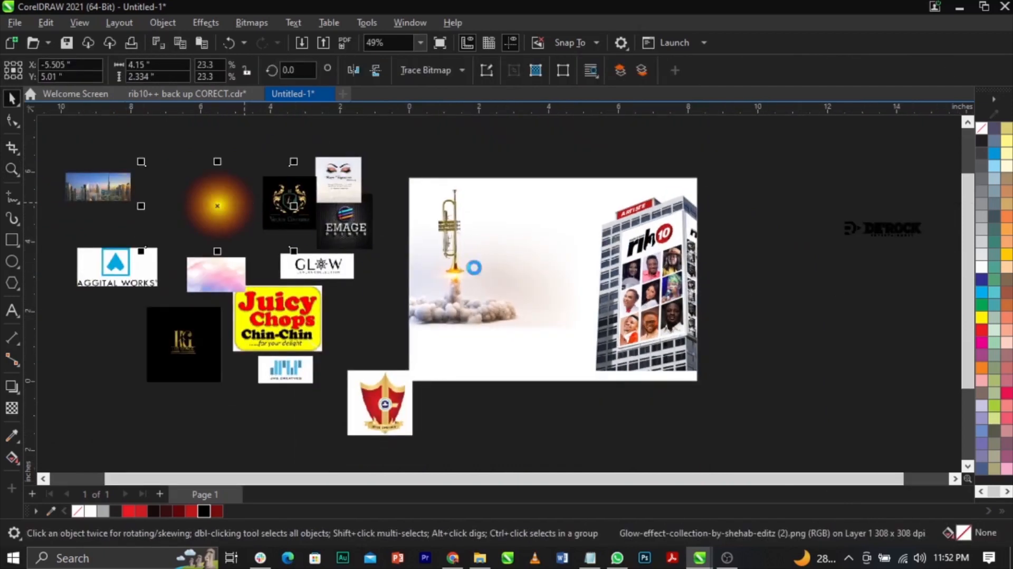
{"action": "left_click", "coordinate": [650, 273], "text": "ctrl"}
{"action": "key", "text": "ctrl+v"}
{"action": "left_click_drag", "start_coordinate": [237, 214], "coordinate": [707, 298]}
{"action": "left_click_drag", "start_coordinate": [763, 246], "coordinate": [822, 214]}
{"action": "mouse_move", "coordinate": [750, 273]}
{"action": "left_mouse_down"}
{"action": "mouse_move", "coordinate": [769, 271]}
{"action": "mouse_move", "coordinate": [755, 284]}
{"action": "left_mouse_up"}
{"action": "scroll", "coordinate": [767, 269], "scroll_direction": "up", "scroll_amount": 2}
Set the glow image's transparency merge mode to Screen.
{"action": "left_click", "coordinate": [12, 407]}
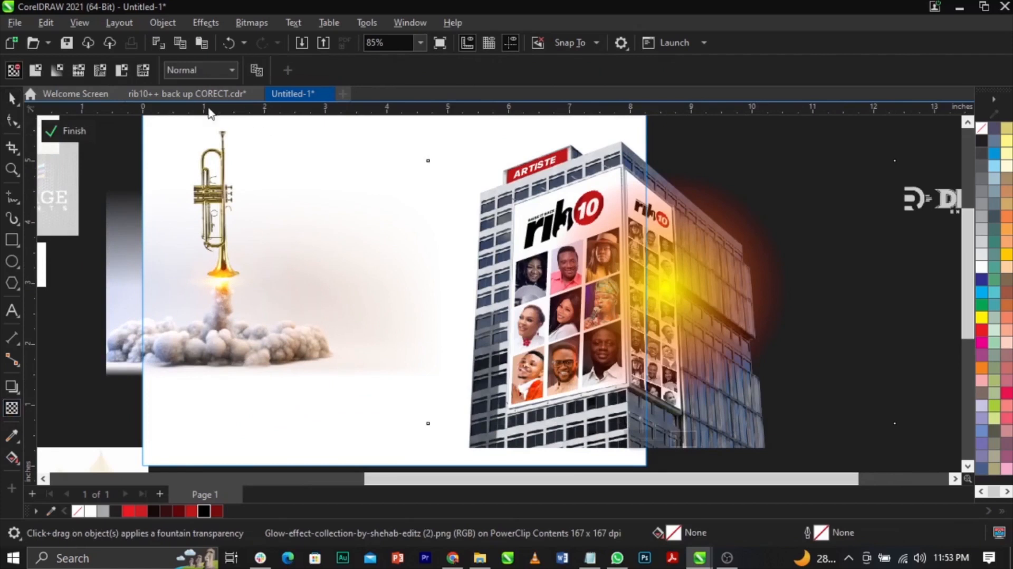
{"action": "left_click", "coordinate": [196, 69]}
{"action": "left_click", "coordinate": [208, 354]}
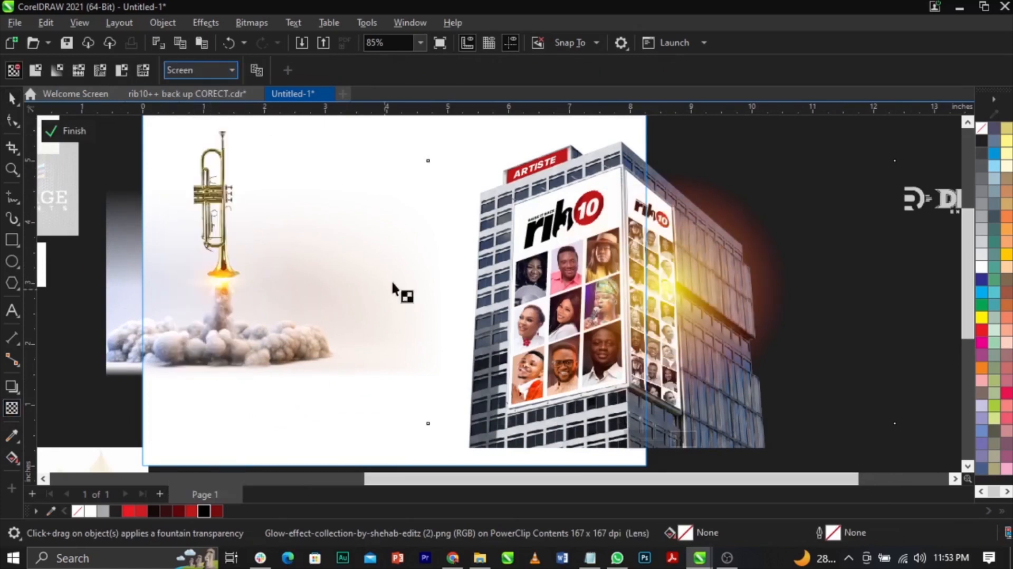
{"action": "key", "text": "space"}
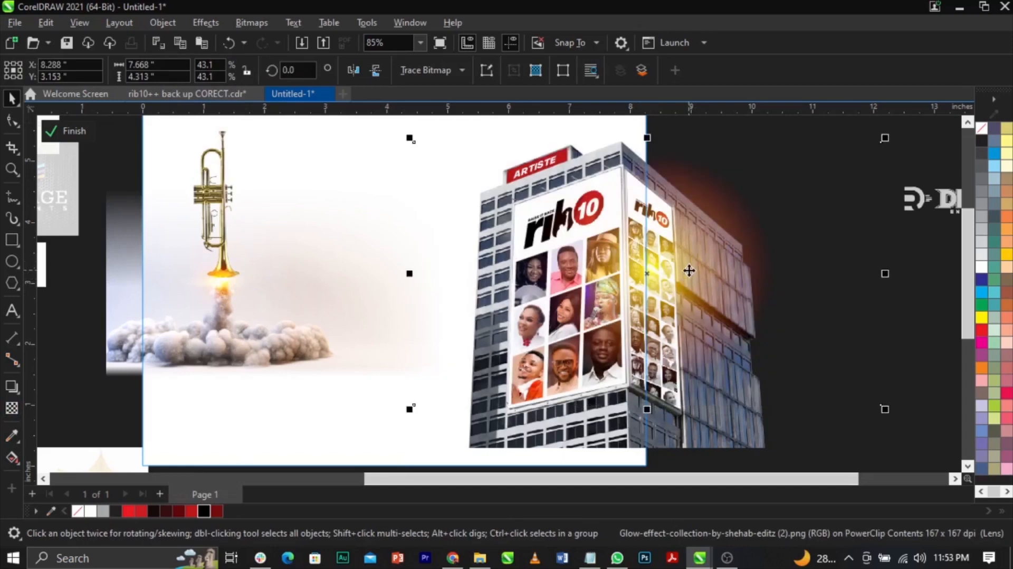
Place copies of the glow around the building, try Overlay and Screen on the front-face copy, and set its merge mode to Soft Light.
{"action": "left_click_drag", "start_coordinate": [689, 280], "coordinate": [629, 281]}
{"action": "left_click", "coordinate": [12, 408]}
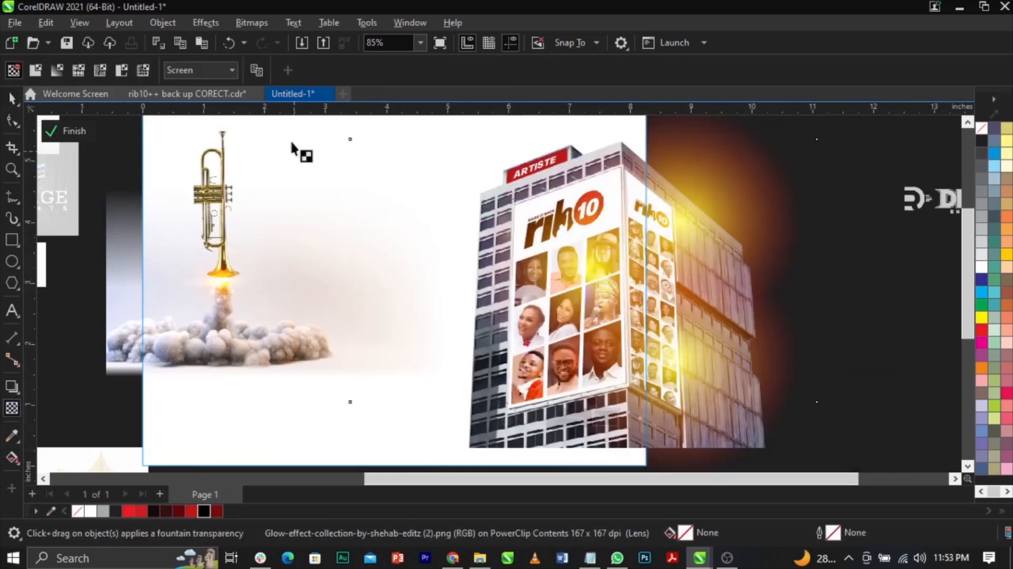
{"action": "left_click", "coordinate": [232, 71]}
{"action": "left_click", "coordinate": [203, 369]}
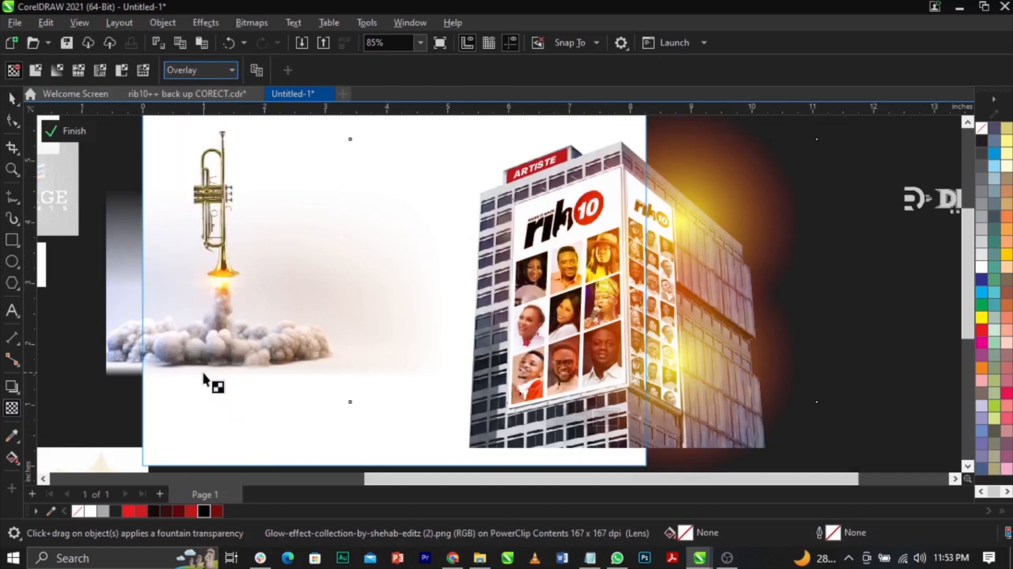
{"action": "left_click", "coordinate": [201, 74]}
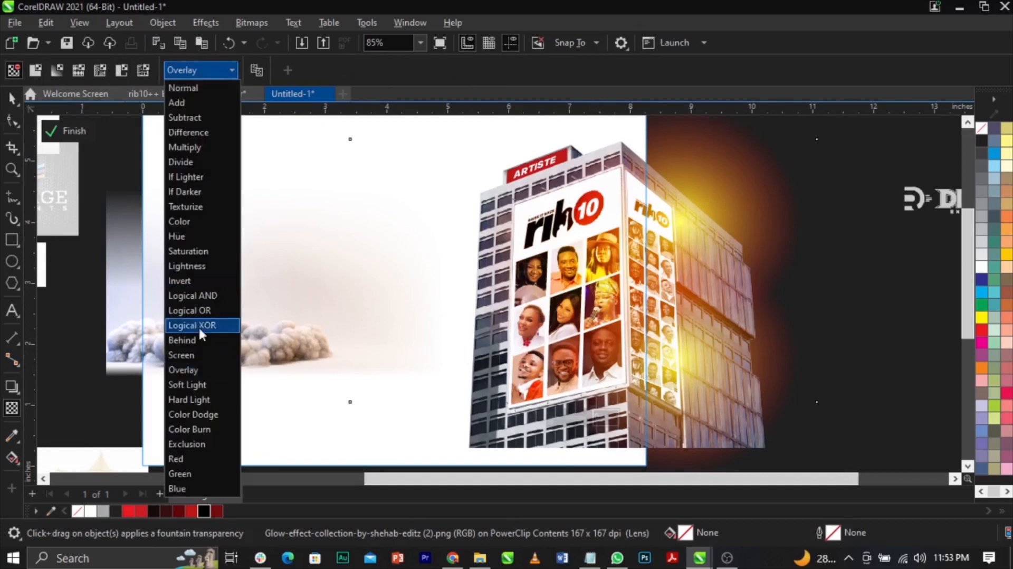
{"action": "left_click", "coordinate": [207, 355]}
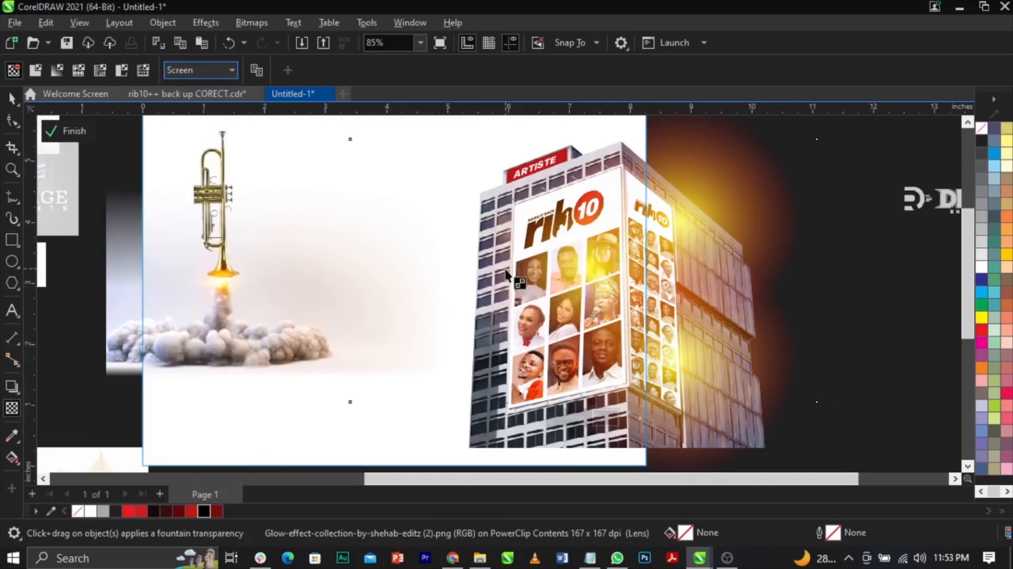
{"action": "left_click", "coordinate": [205, 70]}
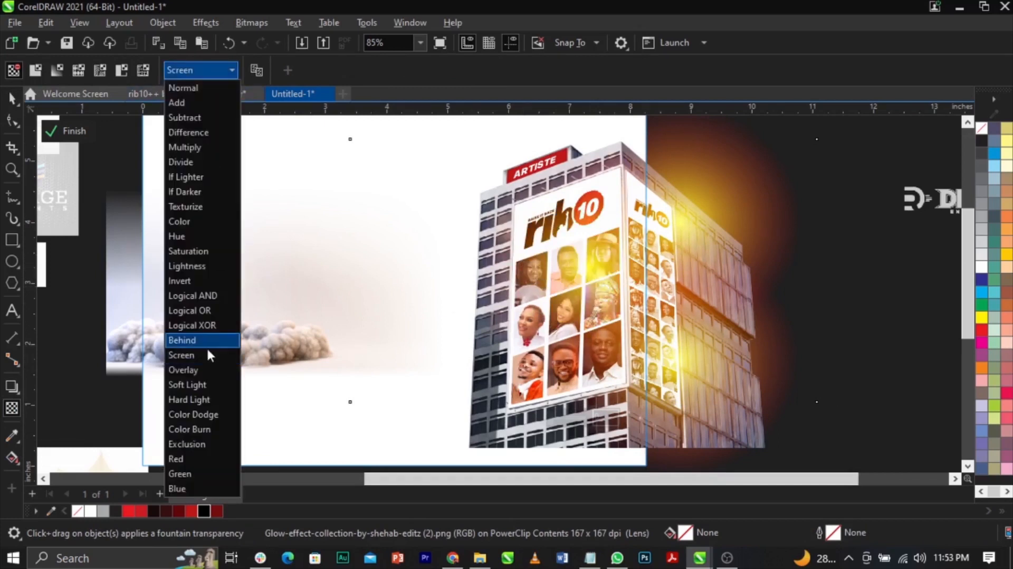
{"action": "left_click", "coordinate": [213, 384]}
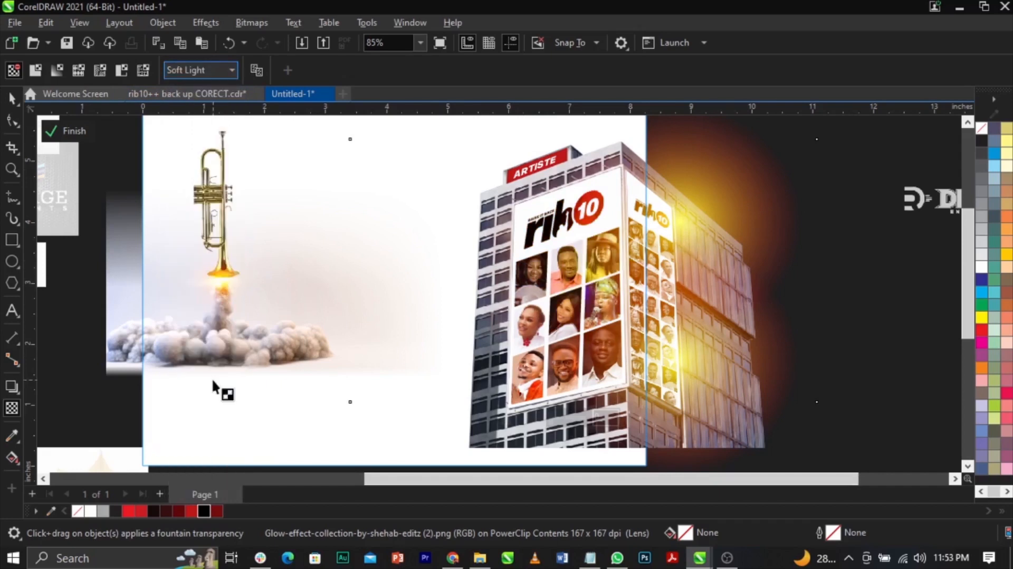
Shift the Soft Light glow slightly down toward the building's corner and finish editing the page frame.
{"action": "key", "text": "space"}
{"action": "left_click_drag", "start_coordinate": [643, 283], "coordinate": [655, 299]}
{"action": "left_click", "coordinate": [901, 358], "text": "ctrl"}
{"action": "scroll", "coordinate": [787, 290], "scroll_direction": "down", "scroll_amount": 3}
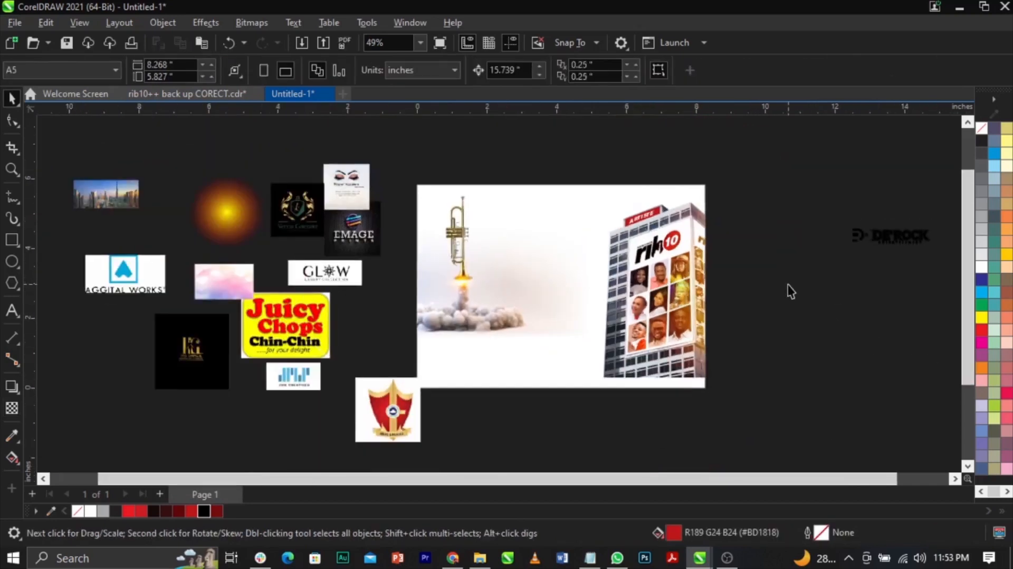
Move the red shield crest logo farther away from the page's lower-left corner.
{"action": "key", "text": "z"}
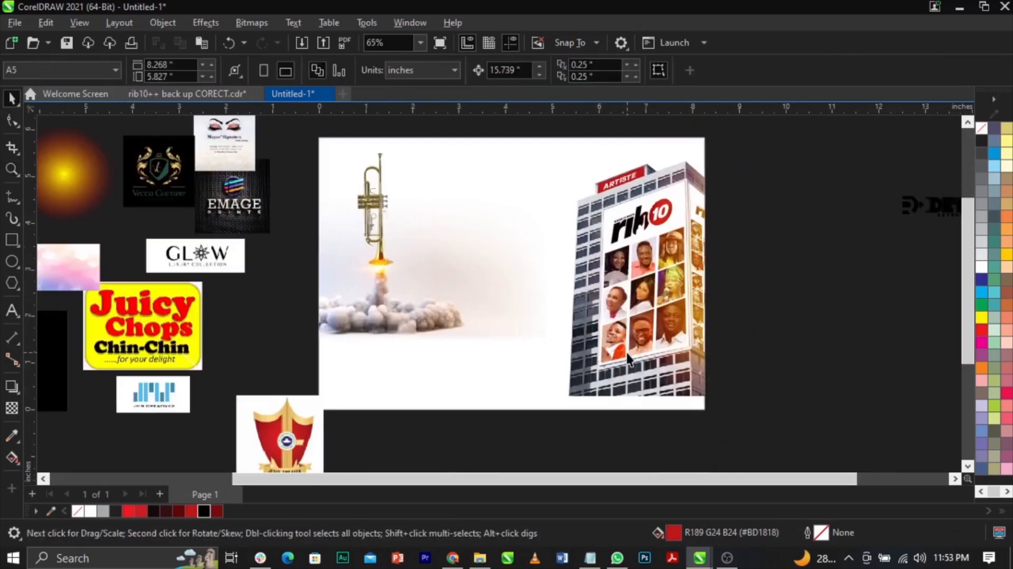
{"action": "left_click_drag", "start_coordinate": [269, 443], "coordinate": [165, 436]}
{"action": "left_click", "coordinate": [763, 316]}
Move the De'Rock Entertainment logo closer to the page and convert it to a black and white 1-bit bitmap.
{"action": "left_click_drag", "start_coordinate": [930, 211], "coordinate": [817, 288]}
{"action": "key", "text": "z"}
{"action": "left_click_drag", "start_coordinate": [721, 249], "coordinate": [903, 317]}
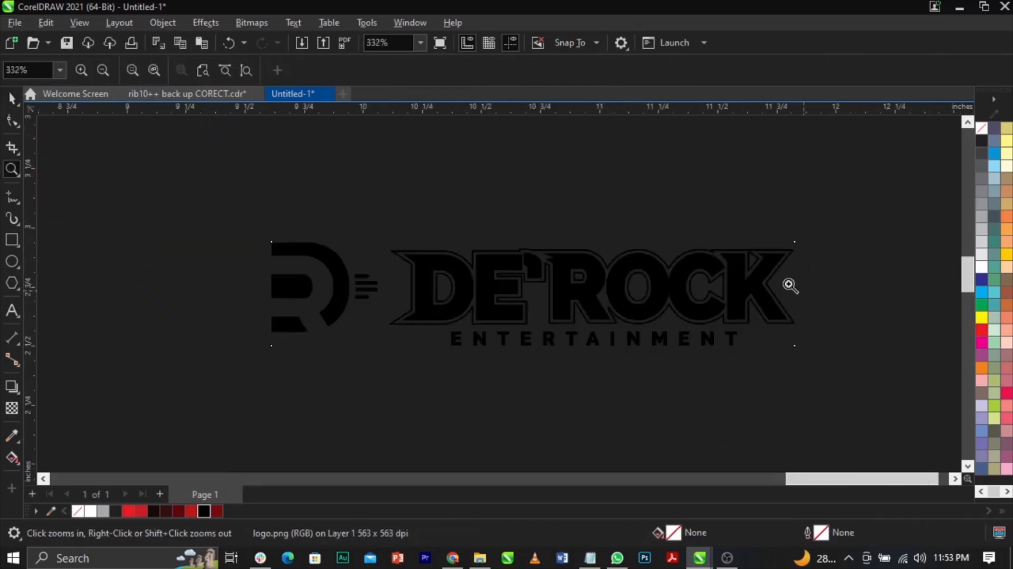
{"action": "key", "text": "space"}
{"action": "left_click_drag", "start_coordinate": [673, 262], "coordinate": [637, 252]}
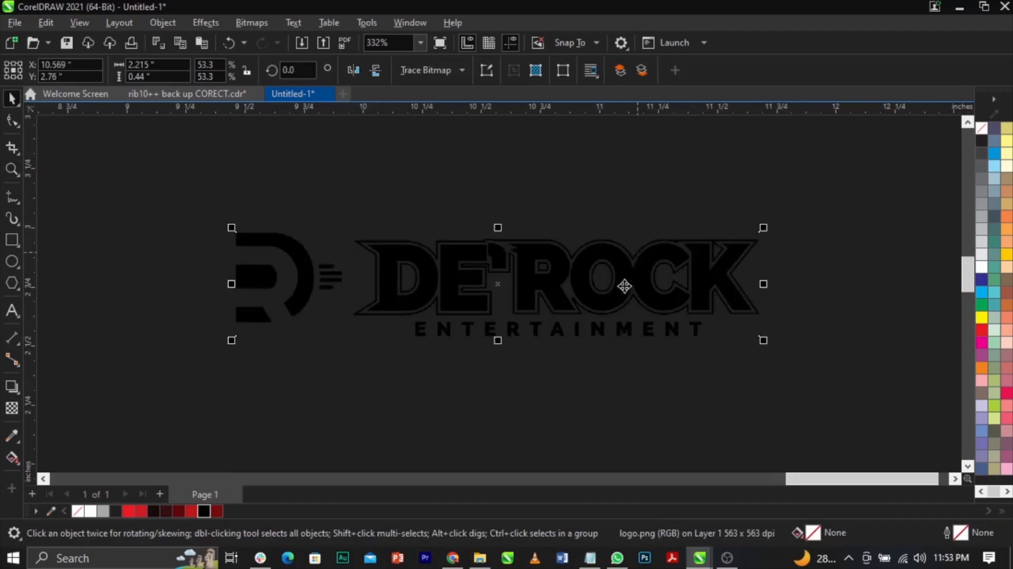
{"action": "left_click", "coordinate": [261, 23]}
{"action": "mouse_move", "coordinate": [284, 152]}
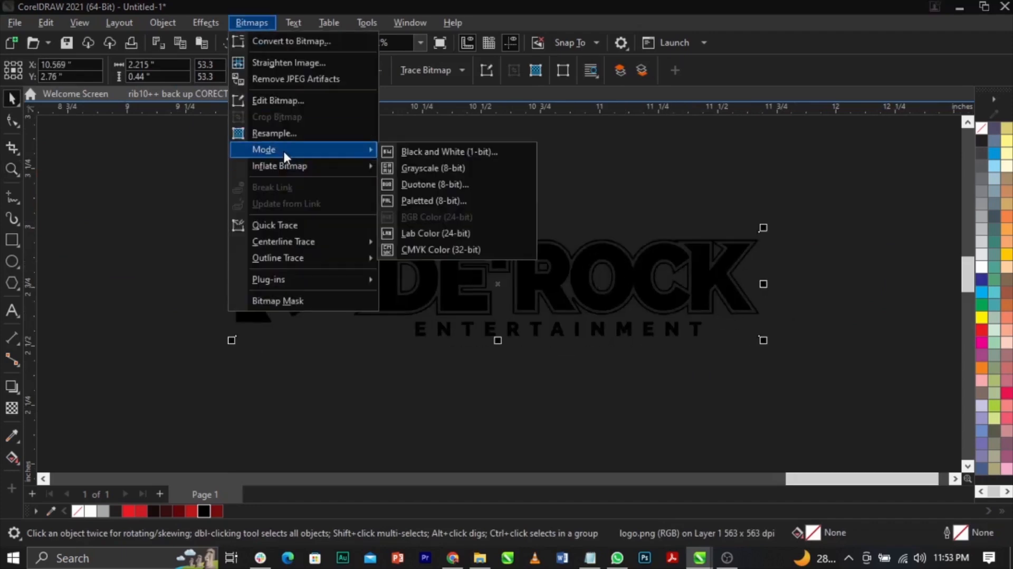
{"action": "left_click", "coordinate": [401, 151]}
{"action": "left_click", "coordinate": [621, 444]}
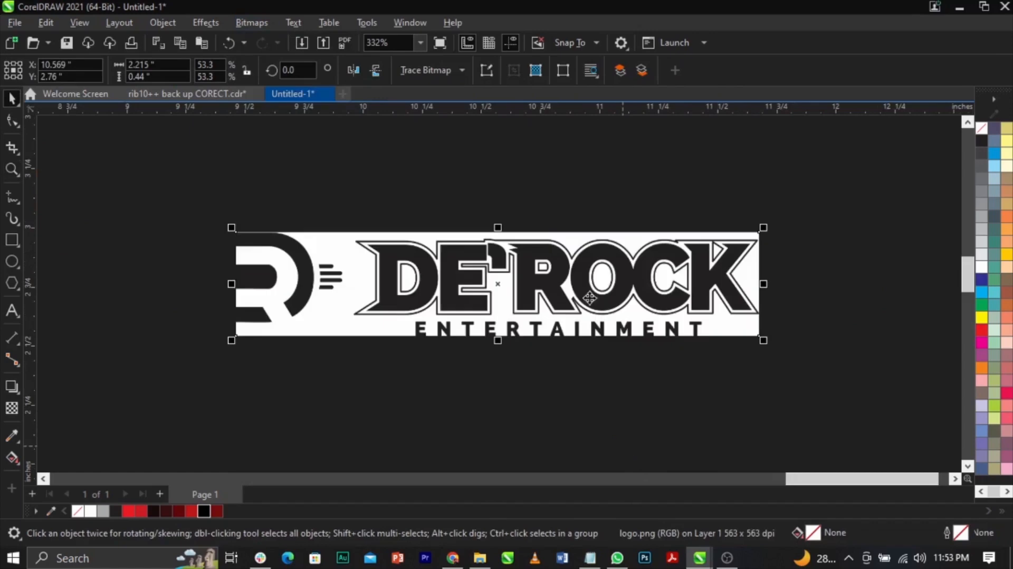
Outline trace the De'Rock logo as line art, removing the background and deleting the original bitmap.
{"action": "left_click", "coordinate": [429, 72]}
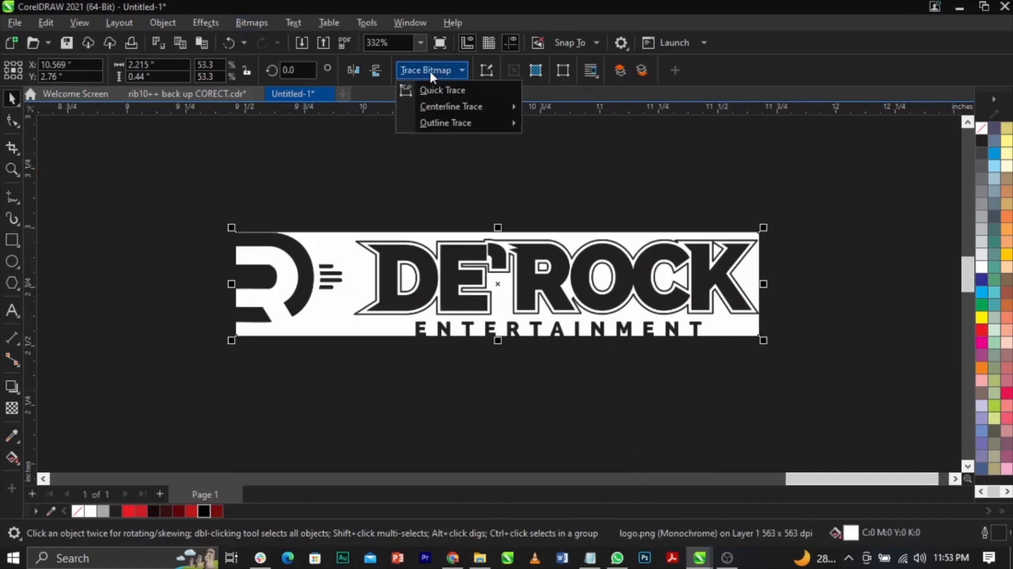
{"action": "mouse_move", "coordinate": [451, 122]}
{"action": "left_click", "coordinate": [550, 124]}
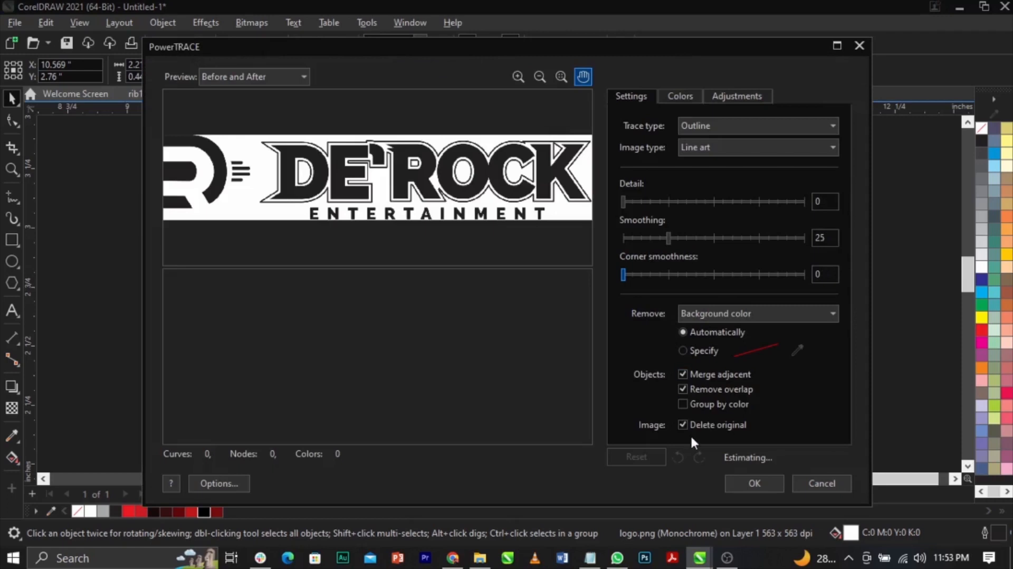
{"action": "left_click", "coordinate": [755, 480]}
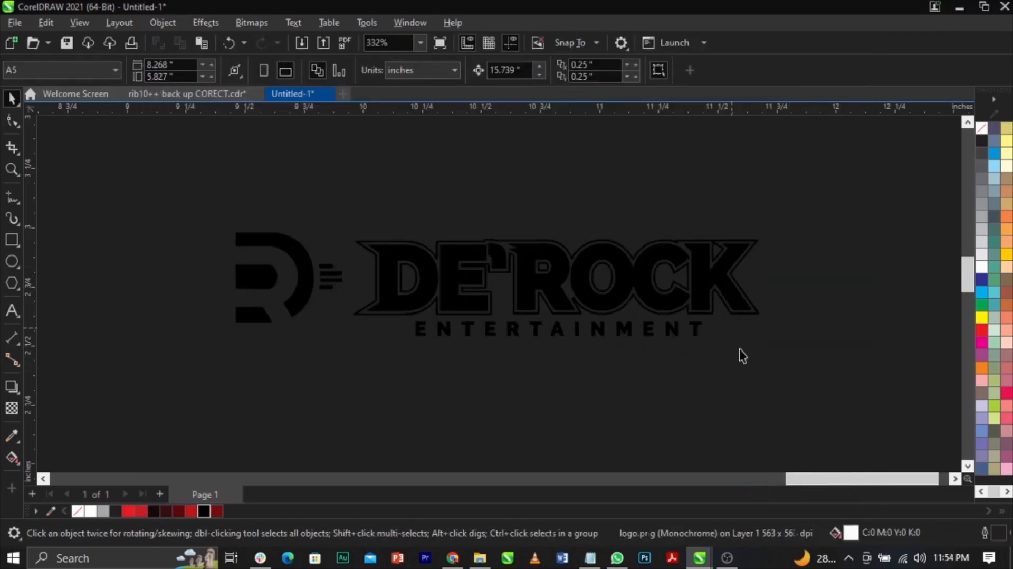
Place the traced De'Rock logo near the top of the page and size it to about 1.8 inches wide.
{"action": "left_click_drag", "start_coordinate": [763, 346], "coordinate": [384, 355]}
{"action": "scroll", "coordinate": [854, 309], "scroll_direction": "down", "scroll_amount": 2}
{"action": "scroll", "coordinate": [854, 308], "scroll_direction": "down", "scroll_amount": 3}
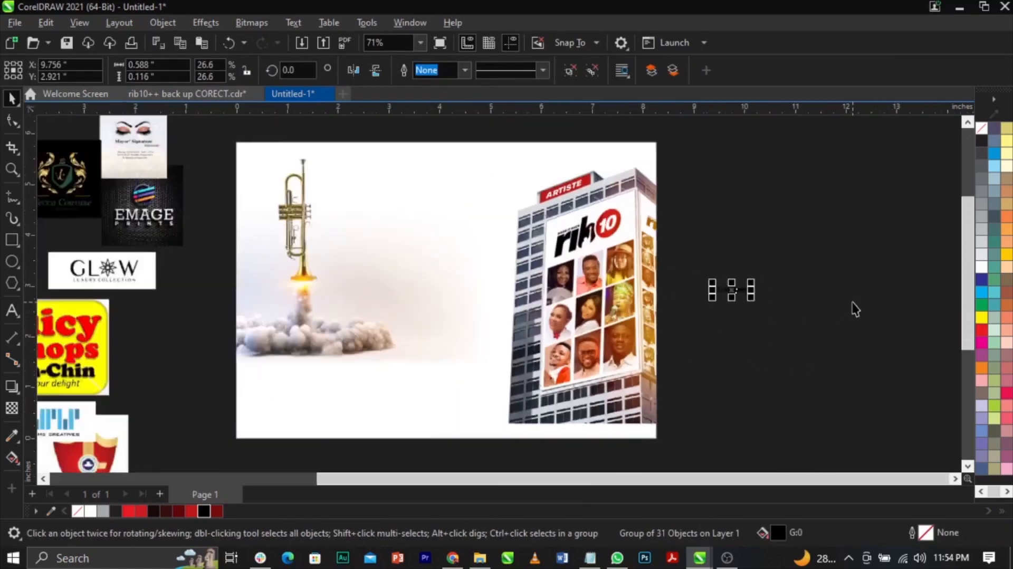
{"action": "left_click_drag", "start_coordinate": [761, 290], "coordinate": [527, 232]}
{"action": "scroll", "coordinate": [572, 211], "scroll_direction": "up", "scroll_amount": 3}
{"action": "scroll", "coordinate": [527, 240], "scroll_direction": "down", "scroll_amount": 1}
{"action": "left_click_drag", "start_coordinate": [528, 187], "coordinate": [547, 183]}
{"action": "scroll", "coordinate": [504, 212], "scroll_direction": "up", "scroll_amount": 1}
{"action": "left_click_drag", "start_coordinate": [504, 212], "coordinate": [508, 201]}
{"action": "scroll", "coordinate": [508, 201], "scroll_direction": "up", "scroll_amount": 2}
{"action": "left_click_drag", "start_coordinate": [603, 252], "coordinate": [585, 267]}
{"action": "scroll", "coordinate": [460, 193], "scroll_direction": "down", "scroll_amount": 3}
{"action": "scroll", "coordinate": [460, 193], "scroll_direction": "down", "scroll_amount": 1}
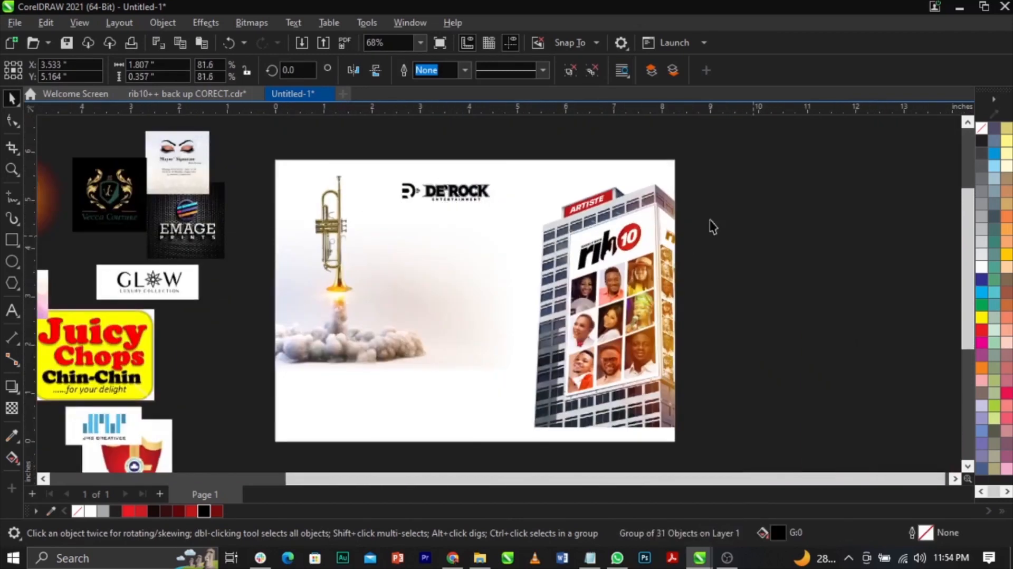
Shift the De'Rock logo slightly up and left, centring it at about X 3.38 and Y 5.23 inches.
{"action": "left_click", "coordinate": [712, 226]}
{"action": "scroll", "coordinate": [466, 169], "scroll_direction": "up", "scroll_amount": 4}
{"action": "left_click", "coordinate": [488, 243]}
{"action": "left_click_drag", "start_coordinate": [489, 242], "coordinate": [458, 231]}
{"action": "scroll", "coordinate": [474, 176], "scroll_direction": "down", "scroll_amount": 4}
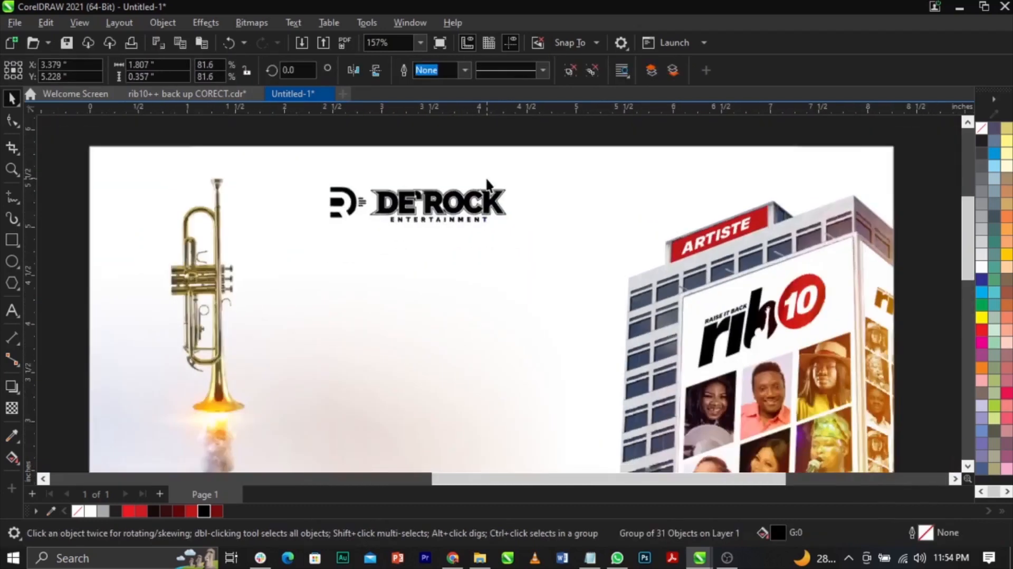
{"action": "left_click", "coordinate": [469, 176]}
{"action": "scroll", "coordinate": [469, 173], "scroll_direction": "down", "scroll_amount": 1}
{"action": "key", "text": "z"}
{"action": "left_click_drag", "start_coordinate": [227, 142], "coordinate": [707, 424]}
{"action": "key", "text": "space"}
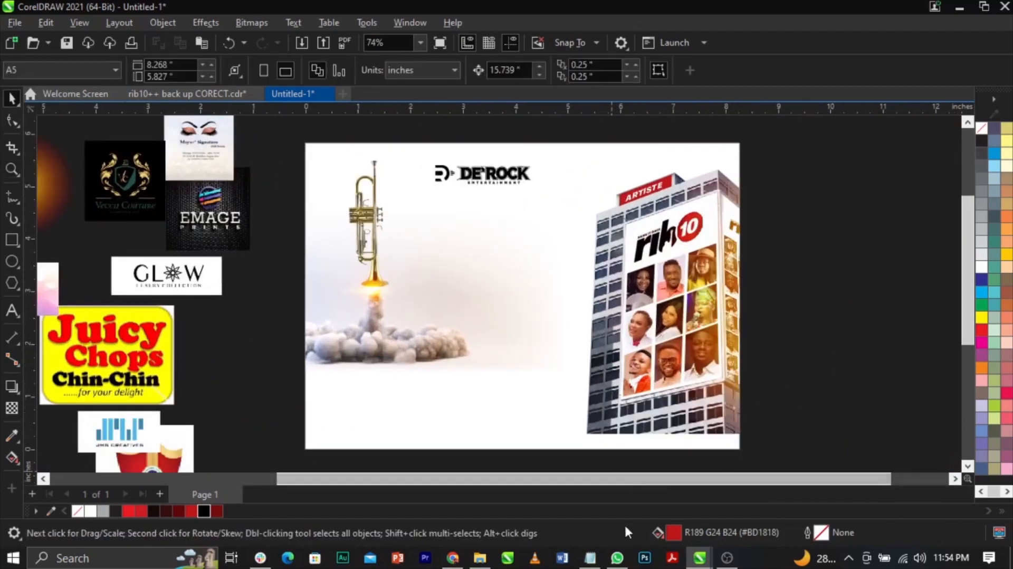
Copy the event text from Theme through the facilitators in Notepad and paste it as artistic text beside the page in CorelDRAW.
{"action": "left_click", "coordinate": [591, 558]}
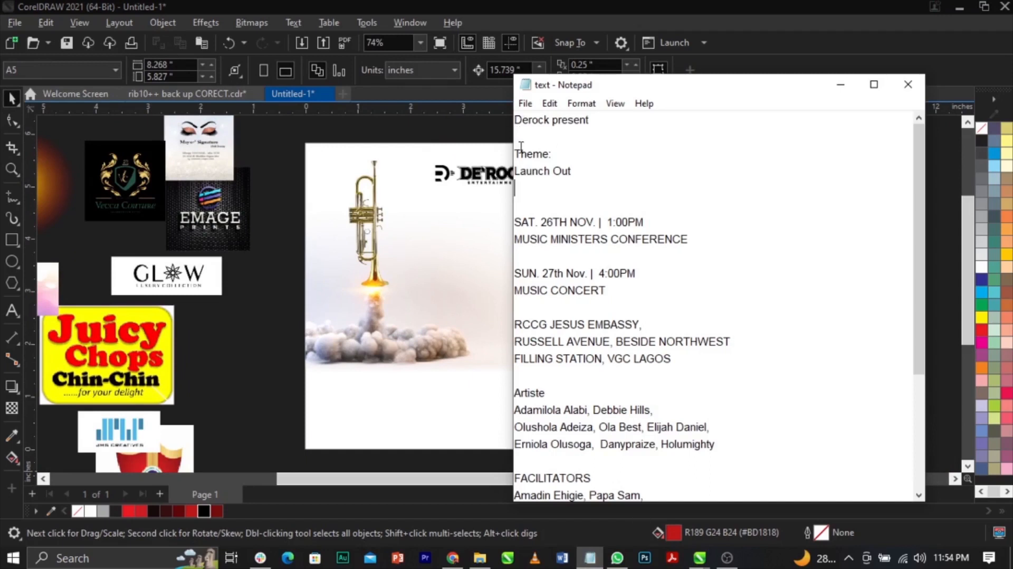
{"action": "left_click_drag", "start_coordinate": [618, 121], "coordinate": [482, 95]}
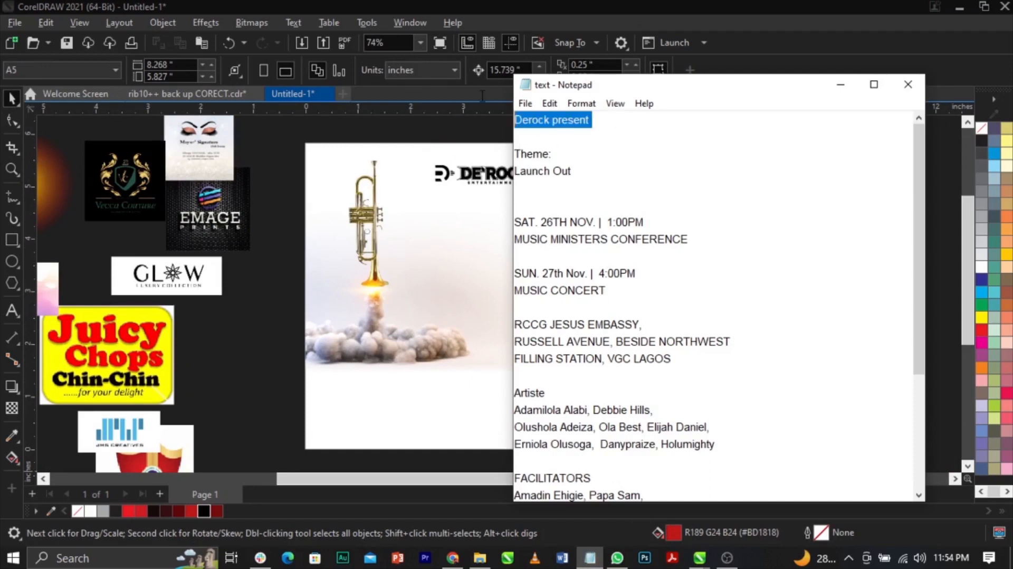
{"action": "left_click", "coordinate": [532, 153]}
{"action": "left_click_drag", "start_coordinate": [516, 153], "coordinate": [680, 357]}
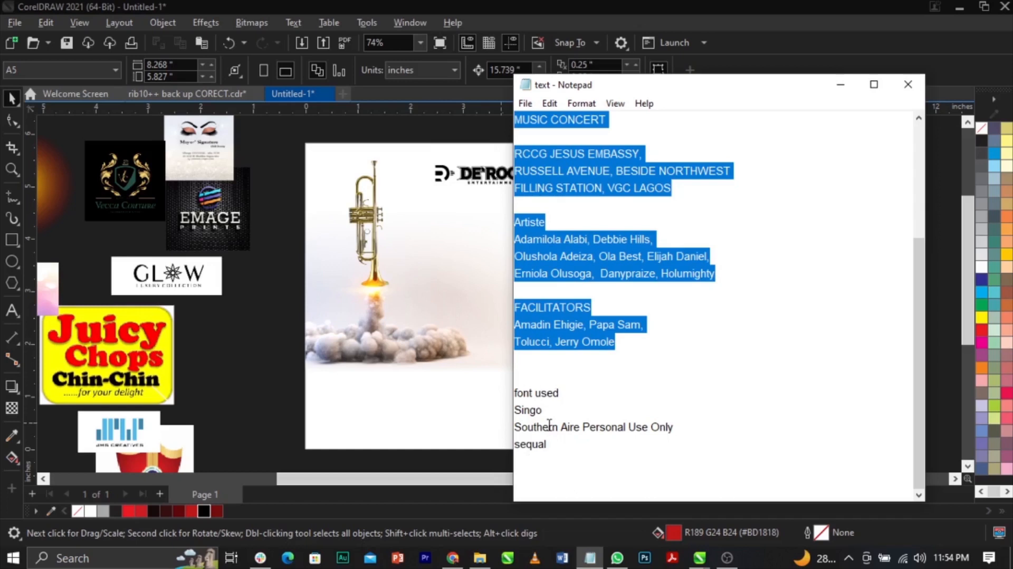
{"action": "left_click", "coordinate": [272, 352]}
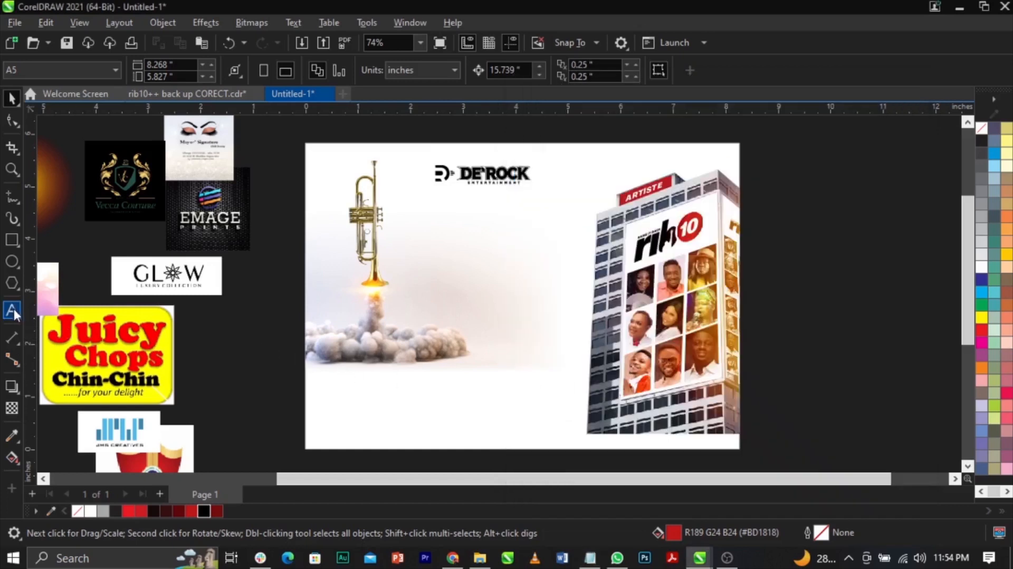
{"action": "left_click", "coordinate": [13, 311]}
{"action": "left_click", "coordinate": [783, 218]}
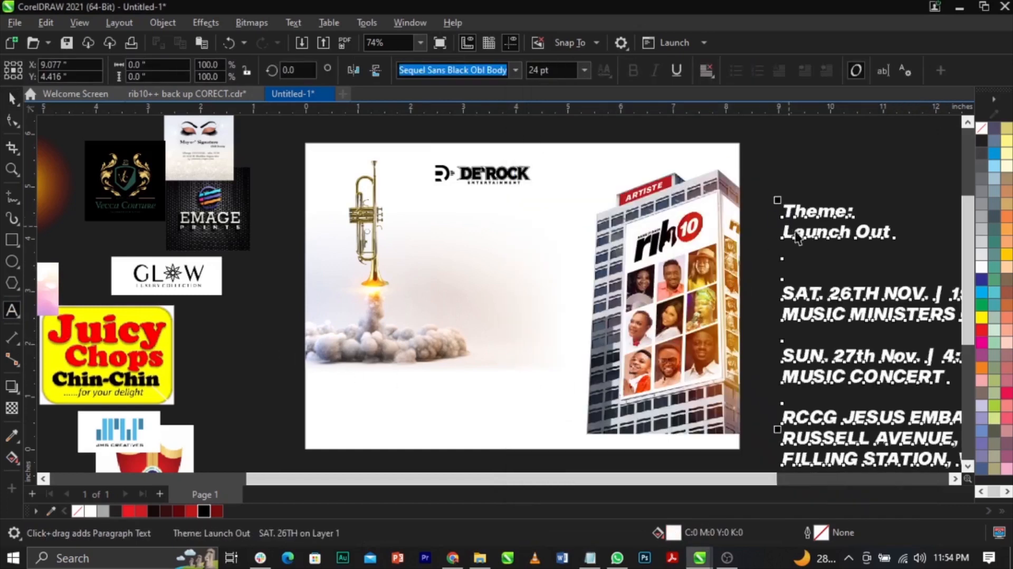
Set the pasted event text to Arial at 11 pt.
{"action": "scroll", "coordinate": [640, 171], "scroll_direction": "down", "scroll_amount": 2}
{"action": "key", "text": "ctrl+space"}
{"action": "type", "text": "Ari"}
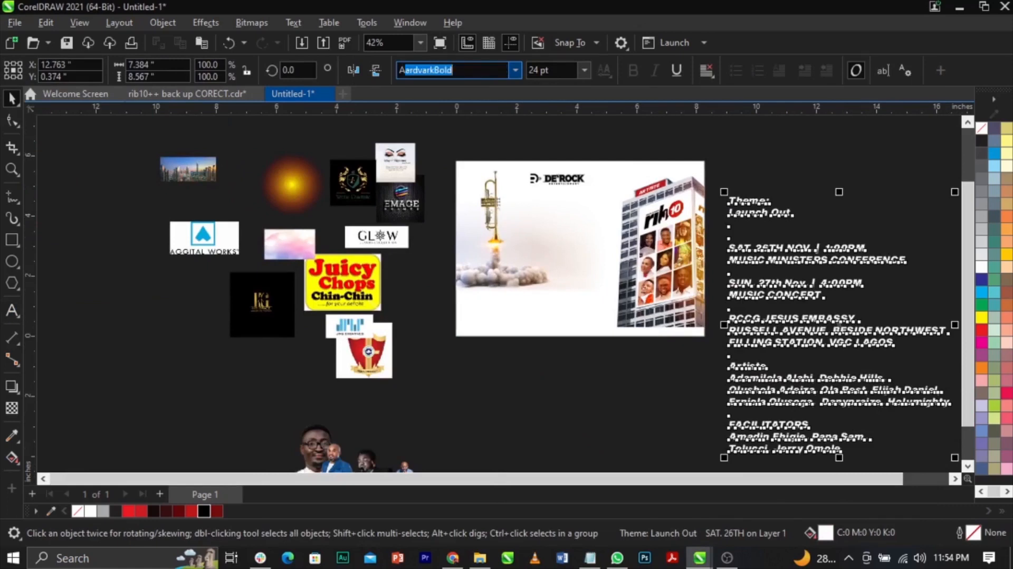
{"action": "key", "text": "Return"}
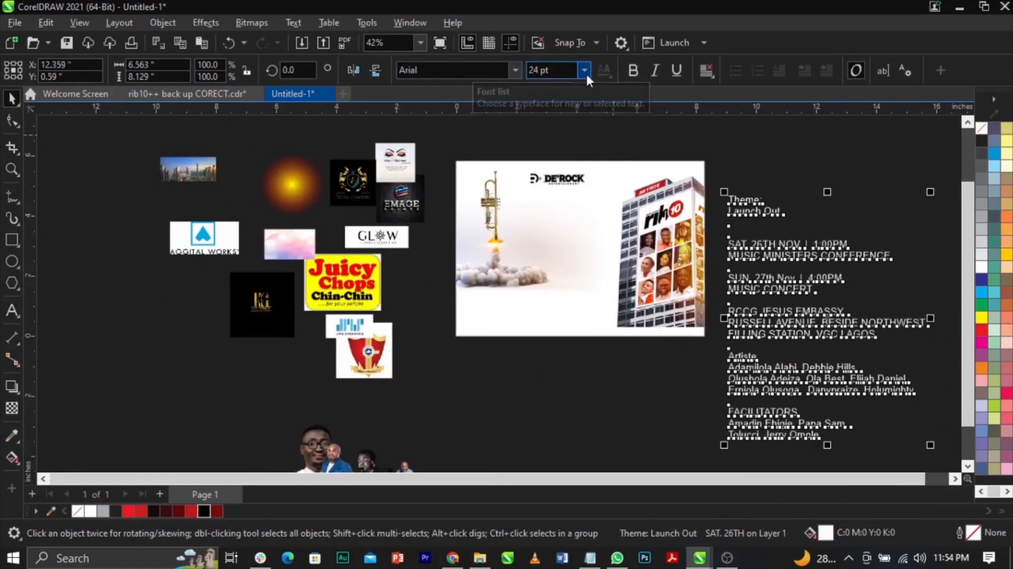
{"action": "left_click", "coordinate": [584, 70]}
{"action": "left_click", "coordinate": [543, 167]}
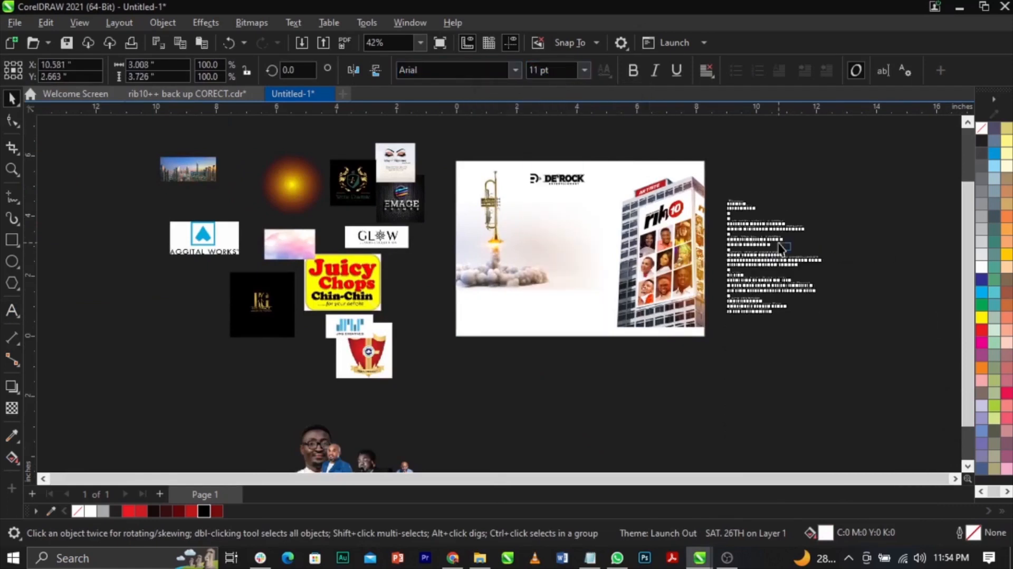
{"action": "key", "text": "z"}
{"action": "left_click_drag", "start_coordinate": [389, 144], "coordinate": [841, 362]}
{"action": "key", "text": "space"}
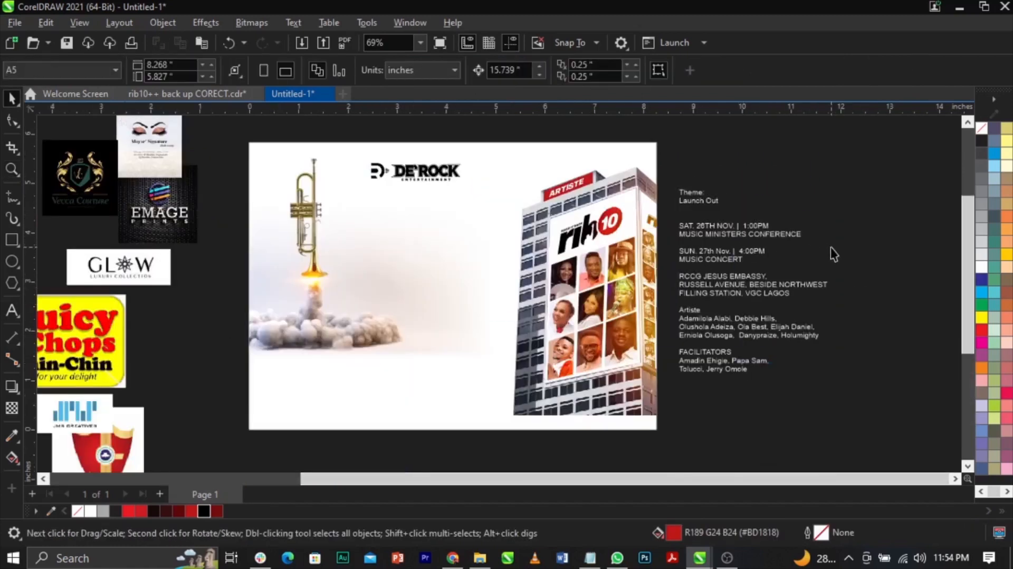
Cut the Theme and Launch Out lines from the event text and paste them as separate text in the middle of the page.
{"action": "scroll", "coordinate": [722, 216], "scroll_direction": "up", "scroll_amount": 2}
{"action": "double_click", "coordinate": [718, 195]}
{"action": "left_click_drag", "start_coordinate": [616, 173], "coordinate": [718, 196]}
{"action": "key", "text": "ctrl+c"}
{"action": "key", "text": "Delete"}
{"action": "scroll", "coordinate": [796, 283], "scroll_direction": "down", "scroll_amount": 2}
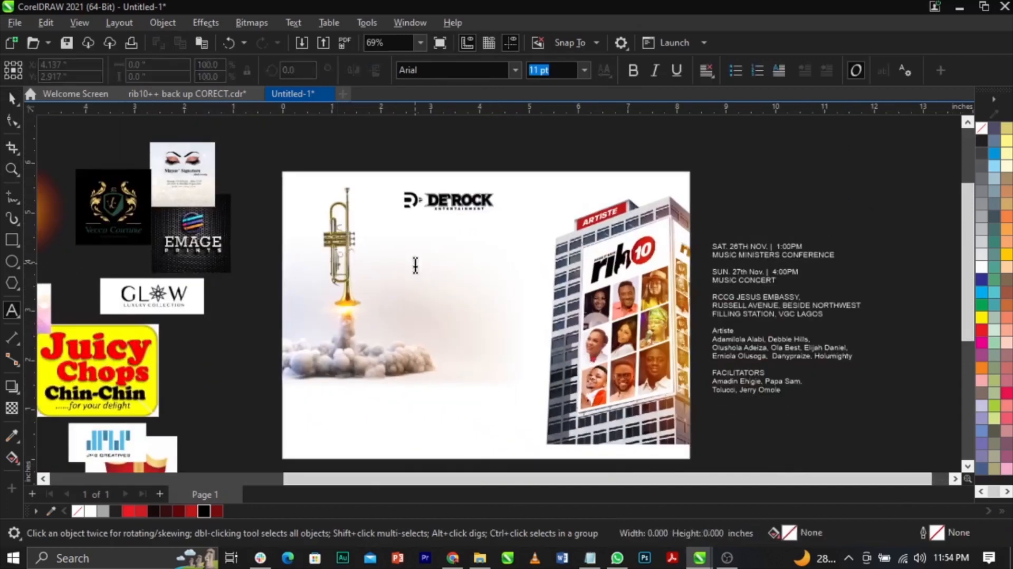
{"action": "key", "text": "ctrl+v"}
{"action": "key", "text": "F2"}
{"action": "left_click_drag", "start_coordinate": [260, 203], "coordinate": [651, 343]}
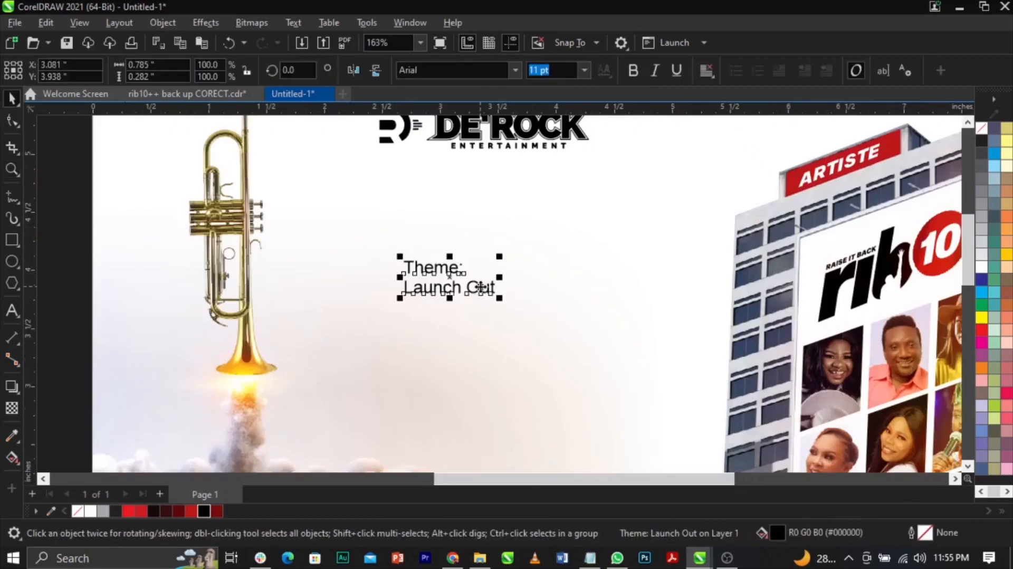
Break the theme text into separate Theme:, Launch and Out objects, enlarging Launch Out to about 32.4 pt before separating its words.
{"action": "key", "text": "ctrl+k"}
{"action": "left_click_drag", "start_coordinate": [446, 274], "coordinate": [417, 373]}
{"action": "left_click", "coordinate": [484, 291]}
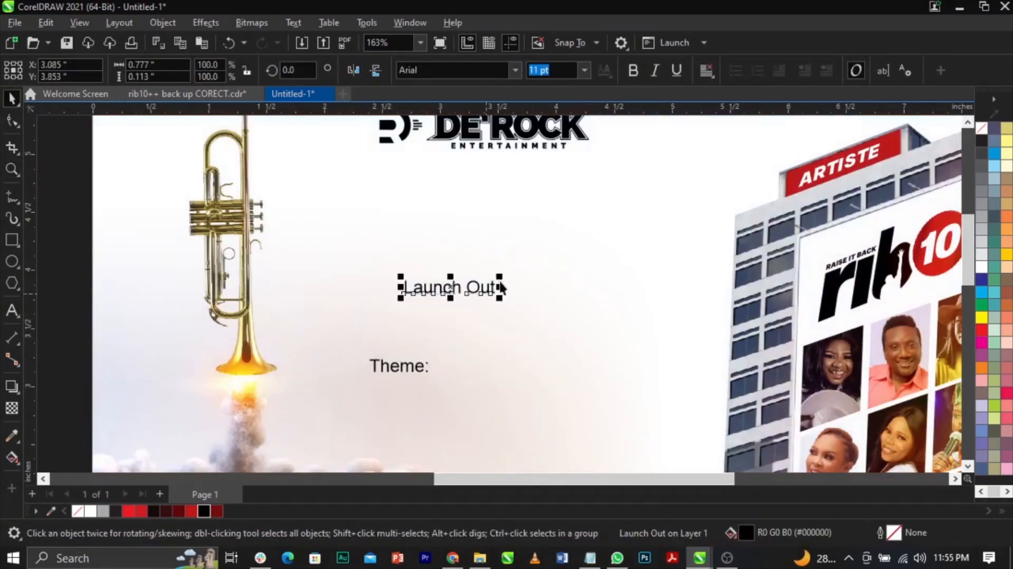
{"action": "left_click_drag", "start_coordinate": [501, 278], "coordinate": [679, 216]}
{"action": "left_click_drag", "start_coordinate": [640, 266], "coordinate": [623, 353]}
{"action": "key", "text": "ctrl+k"}
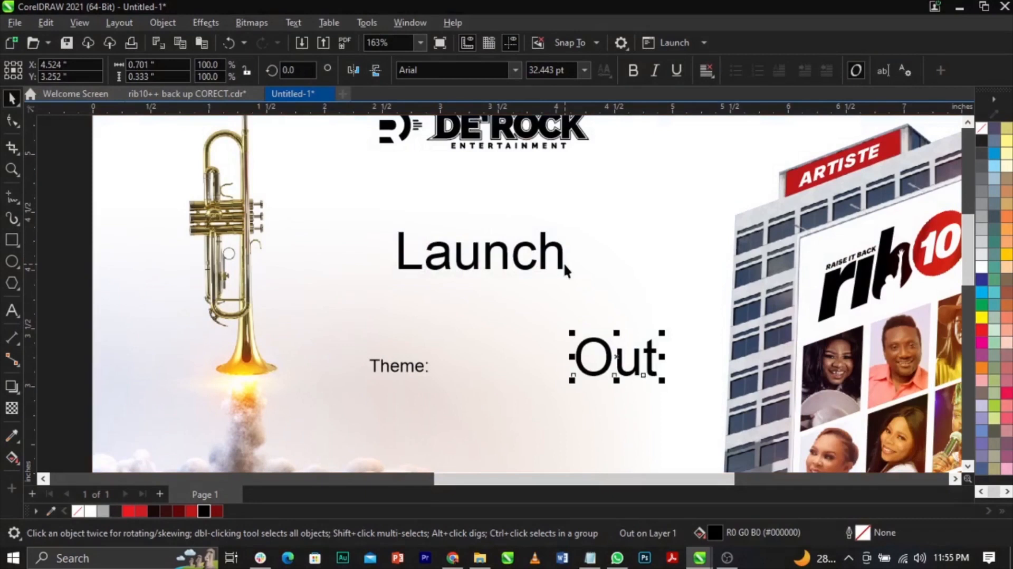
Look up the font name in the Notepad list and set the word Launch in Singo.
{"action": "left_click", "coordinate": [564, 270]}
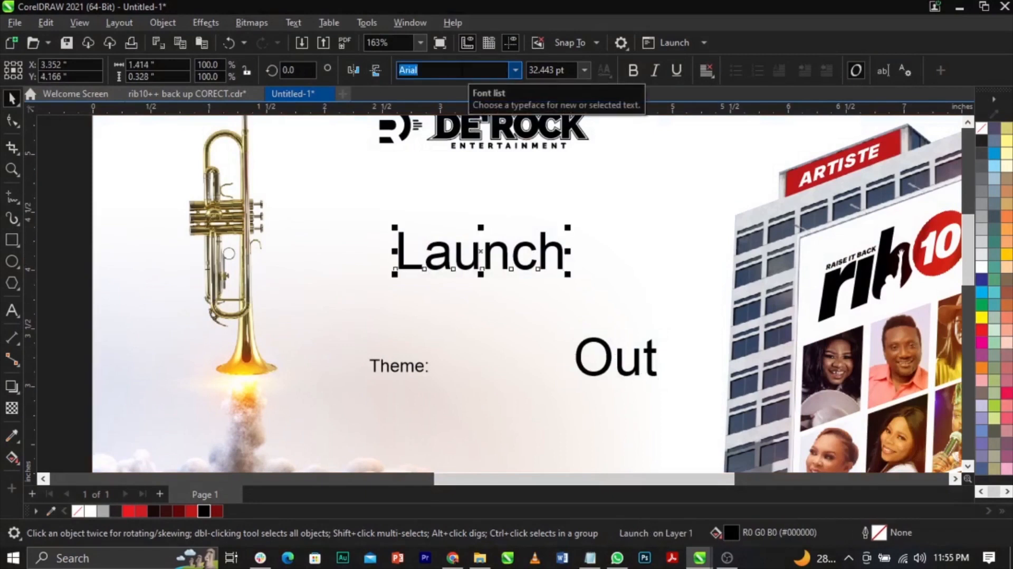
{"action": "left_click", "coordinate": [590, 557]}
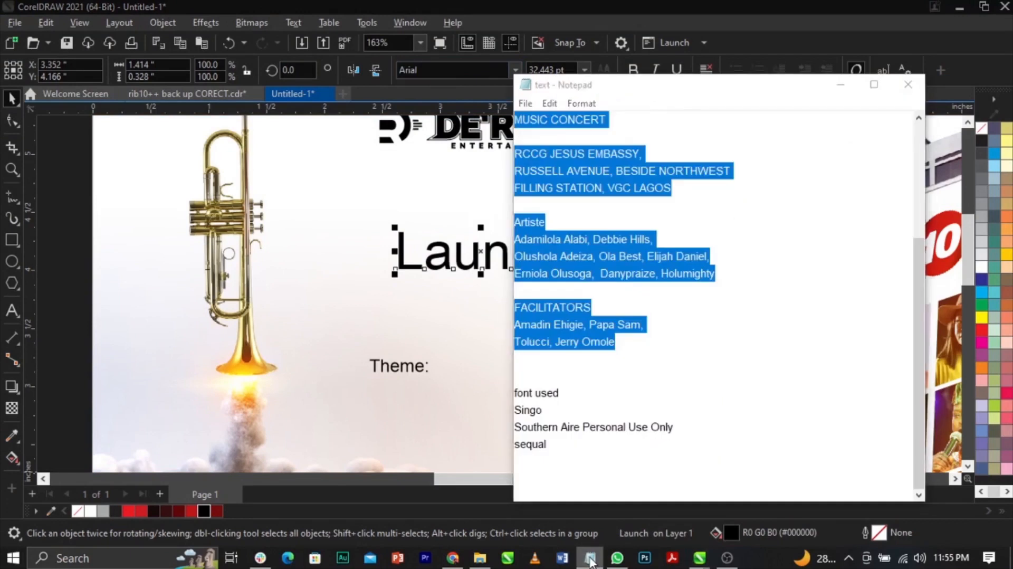
{"action": "left_click", "coordinate": [590, 557]}
{"action": "left_click", "coordinate": [469, 76]}
{"action": "type", "text": "Singo"}
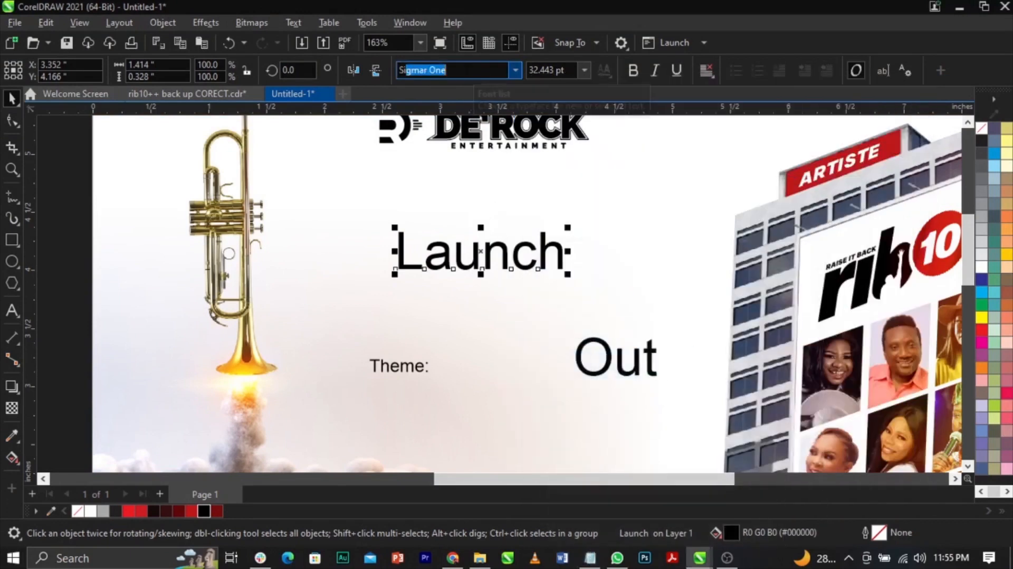
{"action": "key", "text": "Return"}
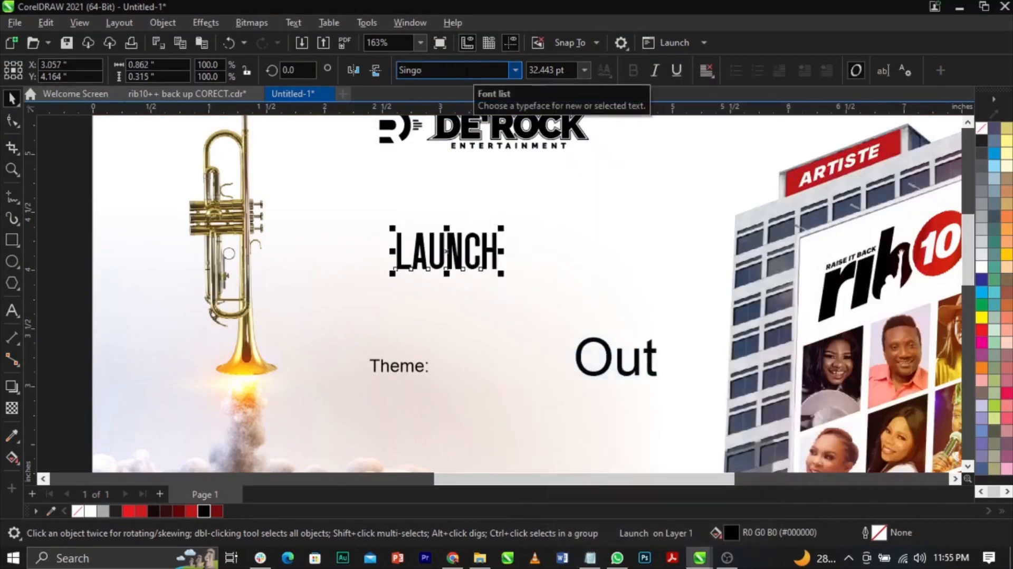
Enlarge LAUNCH to about 2.2 inches wide beneath the De'Rock logo, keeping the Singo font.
{"action": "left_click_drag", "start_coordinate": [503, 272], "coordinate": [652, 338]}
{"action": "left_click_drag", "start_coordinate": [617, 272], "coordinate": [564, 235]}
{"action": "left_click_drag", "start_coordinate": [602, 291], "coordinate": [624, 295]}
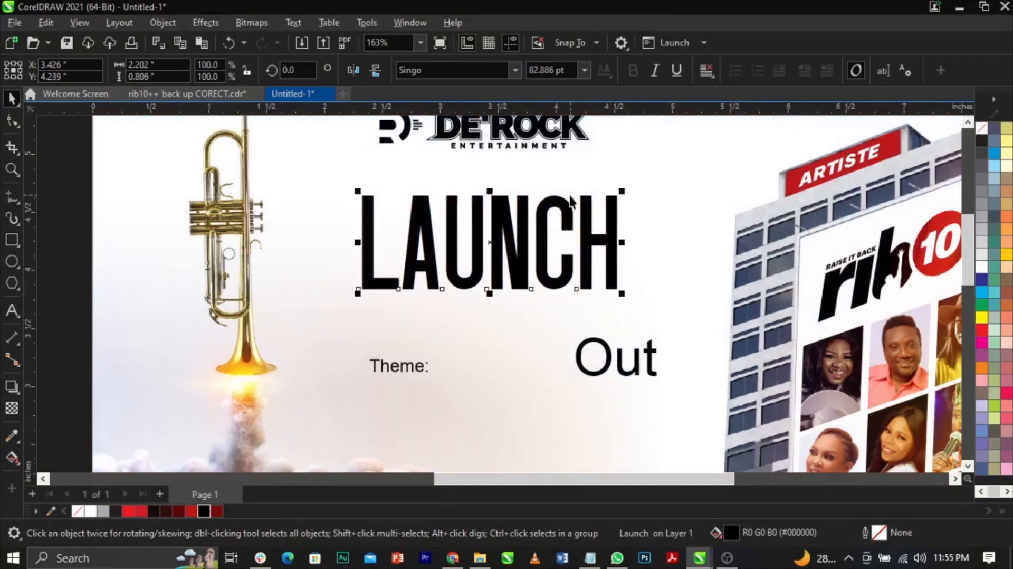
{"action": "left_click", "coordinate": [514, 71]}
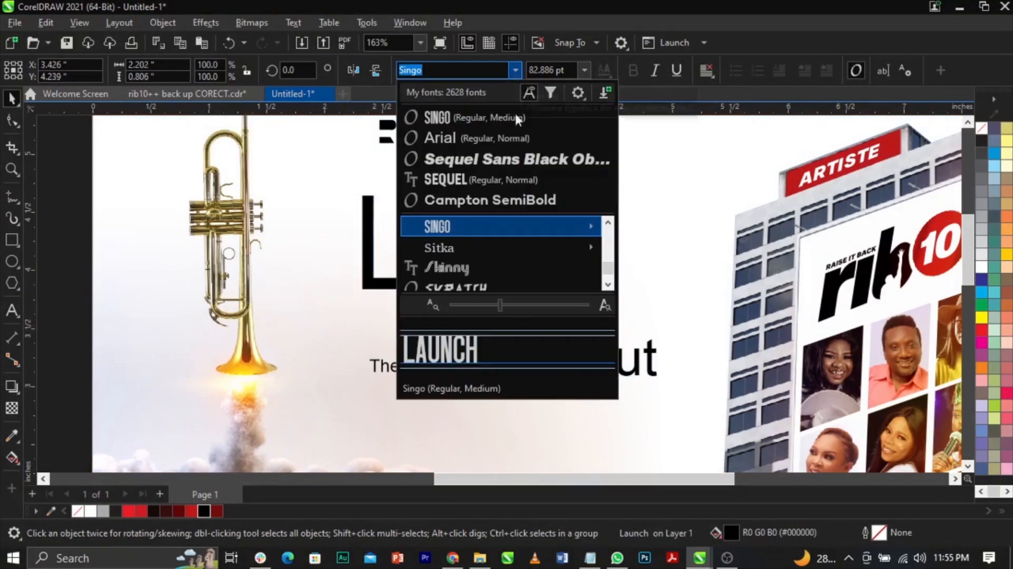
{"action": "left_click", "coordinate": [506, 228]}
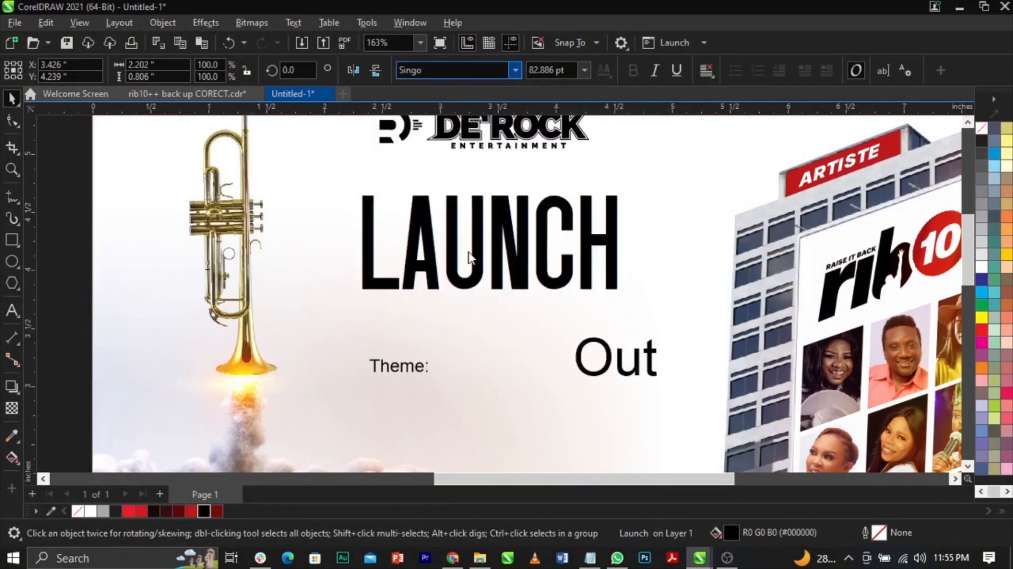
Set the word Out in the Southern Aire Personal Use Only font and check the font list in Notepad.
{"action": "left_click", "coordinate": [614, 360]}
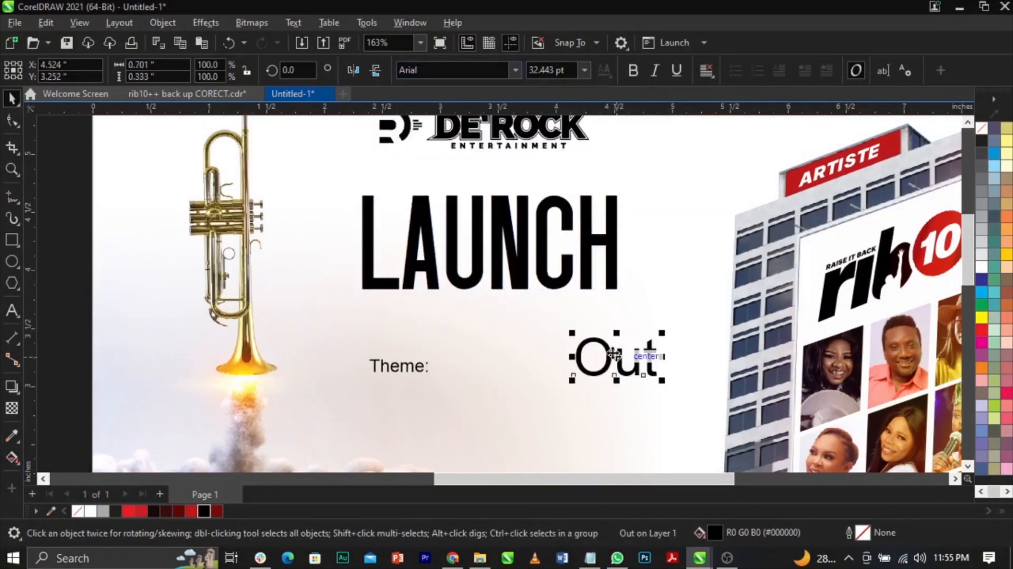
{"action": "type", "text": "SoR"}
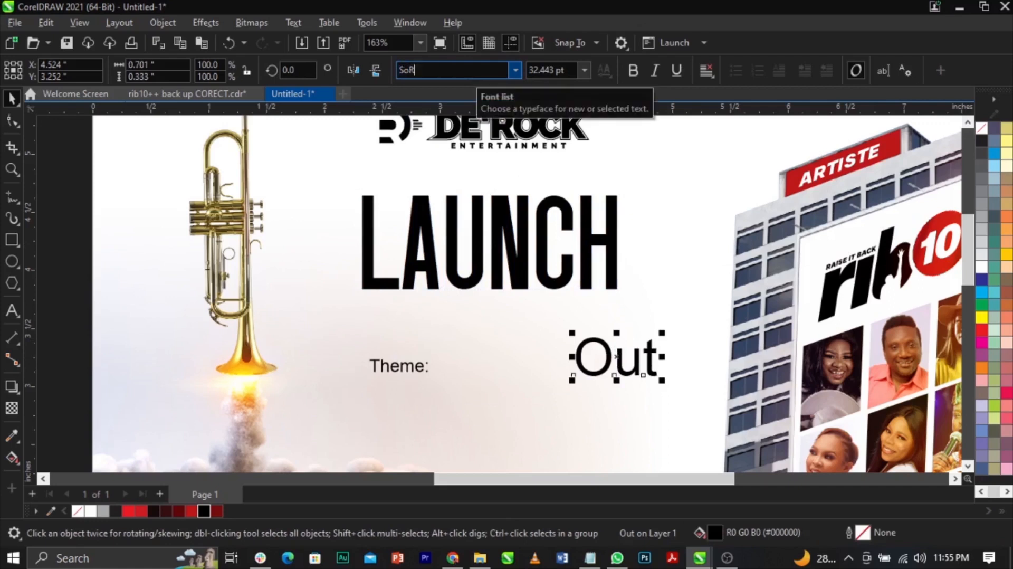
{"action": "type", "text": "thern Aire Personal Use"}
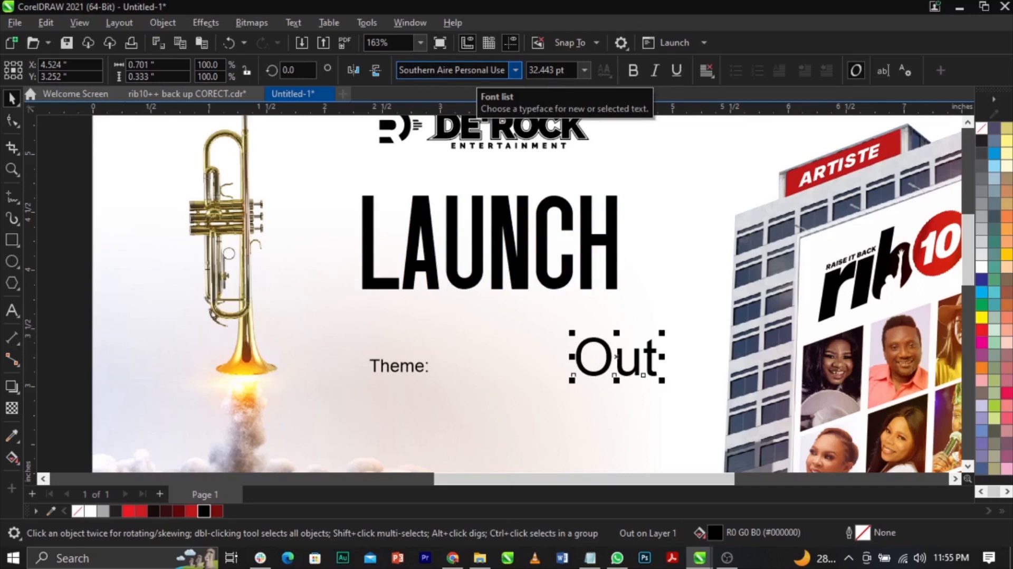
{"action": "key", "text": "Return"}
{"action": "left_click", "coordinate": [590, 557]}
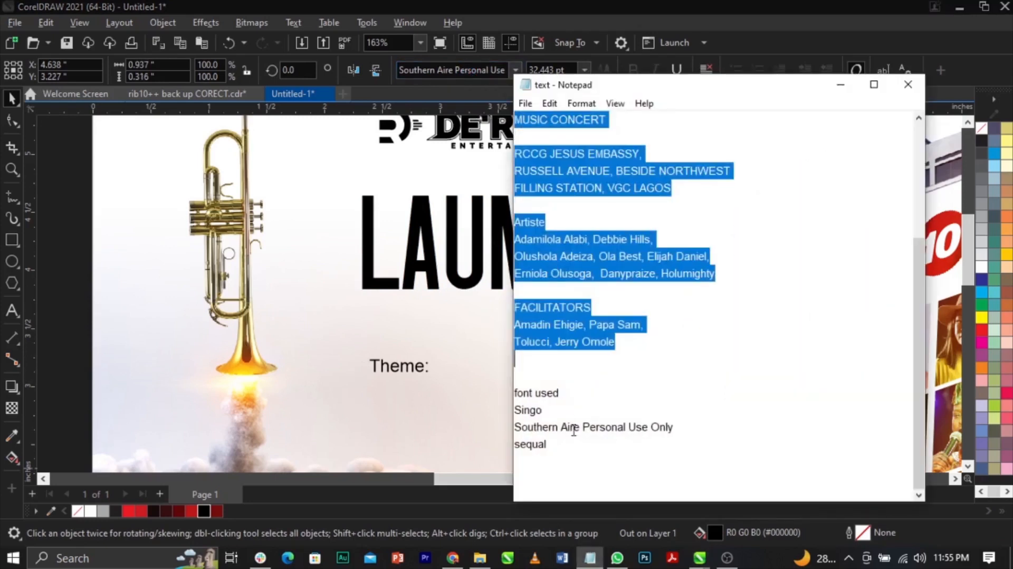
Enlarge the word Out to about 1.63 inches wide and place it overlapping the lower end of LAUNCH.
{"action": "left_click", "coordinate": [478, 419]}
{"action": "left_click_drag", "start_coordinate": [607, 359], "coordinate": [596, 299]}
{"action": "key", "text": "ctrl+z"}
{"action": "left_click", "coordinate": [611, 364]}
{"action": "left_click_drag", "start_coordinate": [609, 364], "coordinate": [506, 361]}
{"action": "scroll", "coordinate": [617, 280], "scroll_direction": "up", "scroll_amount": 1}
{"action": "left_click_drag", "start_coordinate": [617, 316], "coordinate": [628, 305]}
{"action": "left_click_drag", "start_coordinate": [474, 349], "coordinate": [459, 355]}
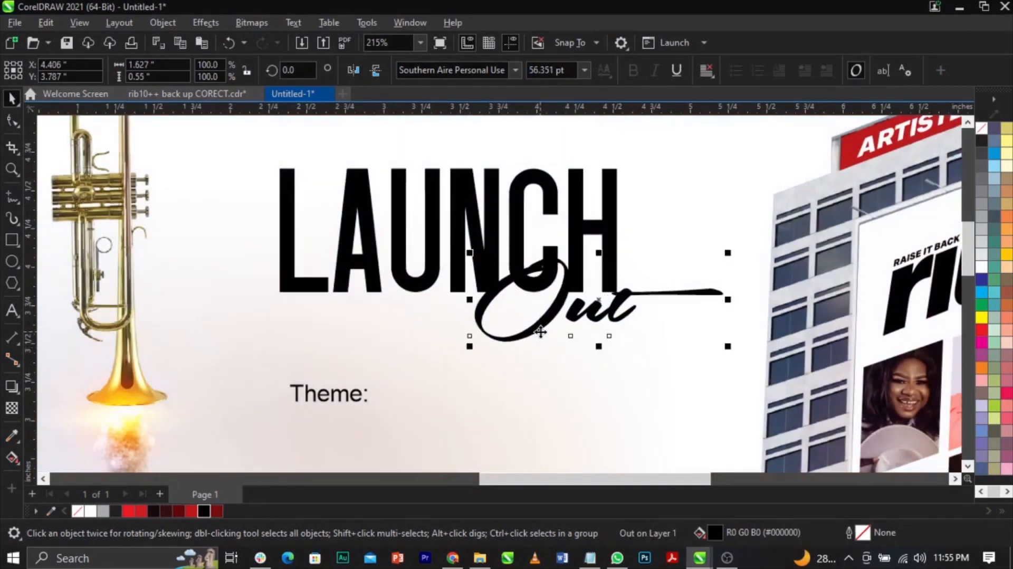
{"action": "scroll", "coordinate": [532, 338], "scroll_direction": "down", "scroll_amount": 2}
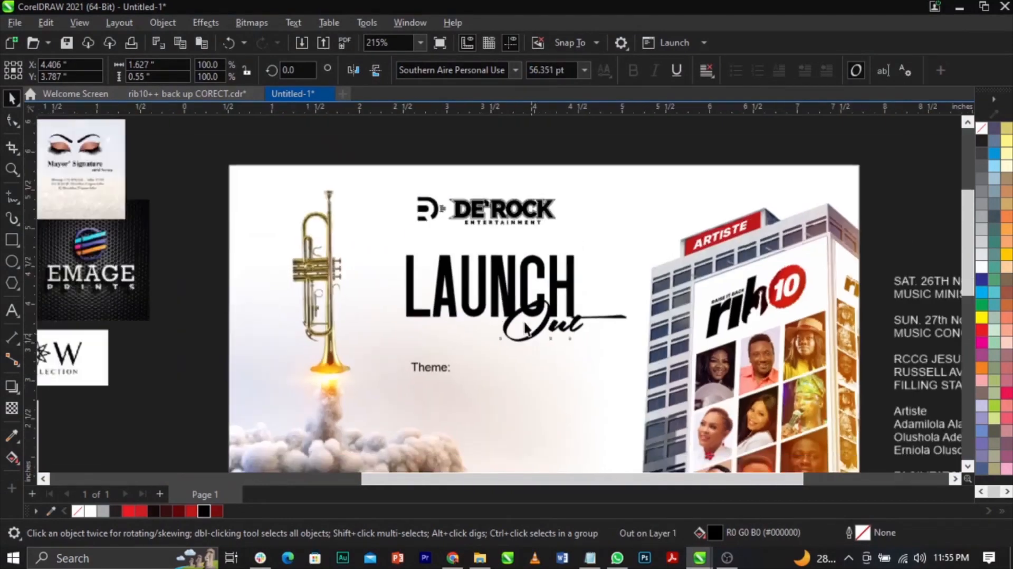
Apply a horizontal linear fountain fill across LAUNCH and set its end colour to golden brown C22 M54 Y100 K5.
{"action": "scroll", "coordinate": [484, 278], "scroll_direction": "up", "scroll_amount": 2}
{"action": "left_click", "coordinate": [483, 278]}
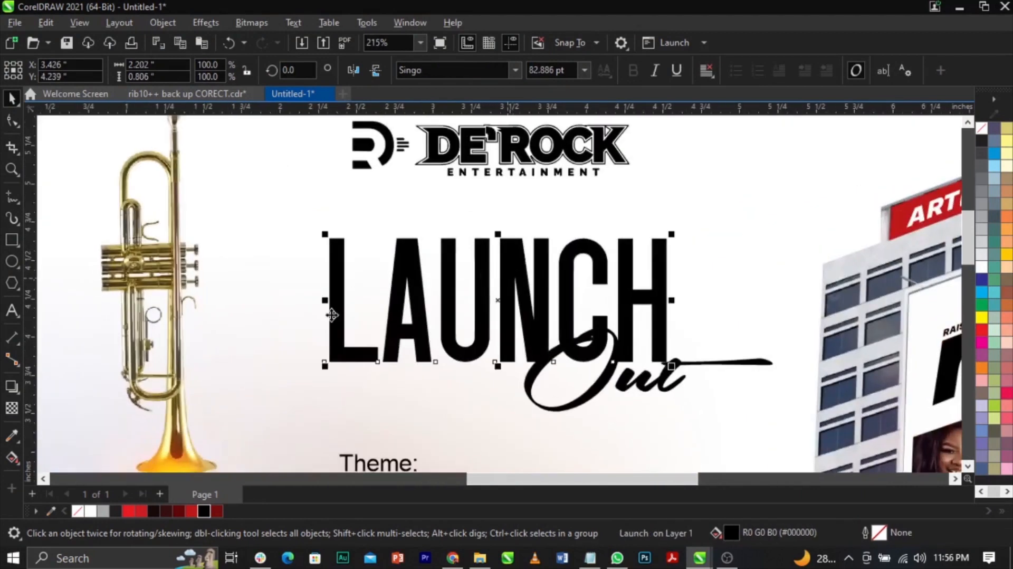
{"action": "left_click", "coordinate": [12, 458]}
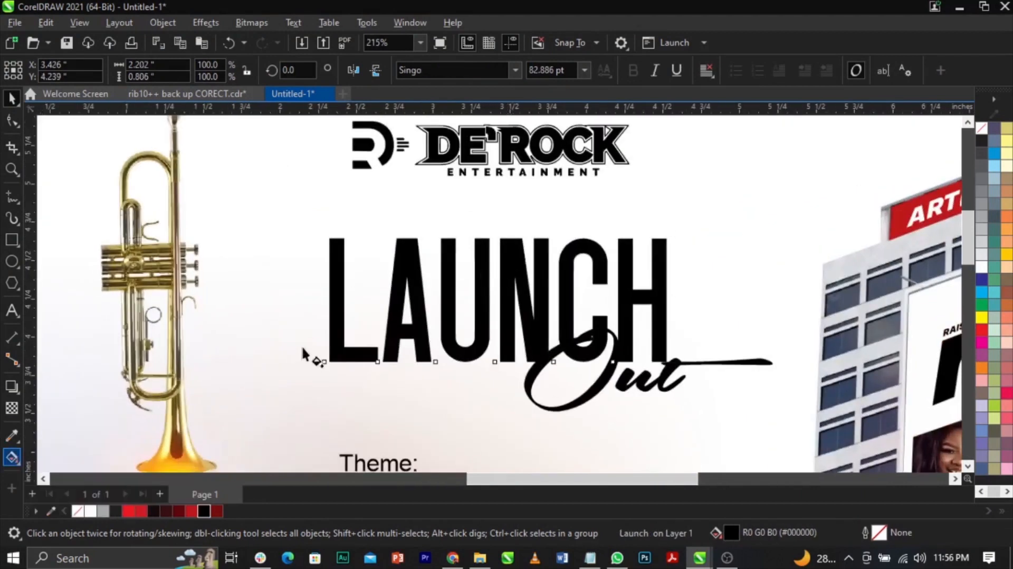
{"action": "left_click_drag", "start_coordinate": [333, 299], "coordinate": [659, 299]}
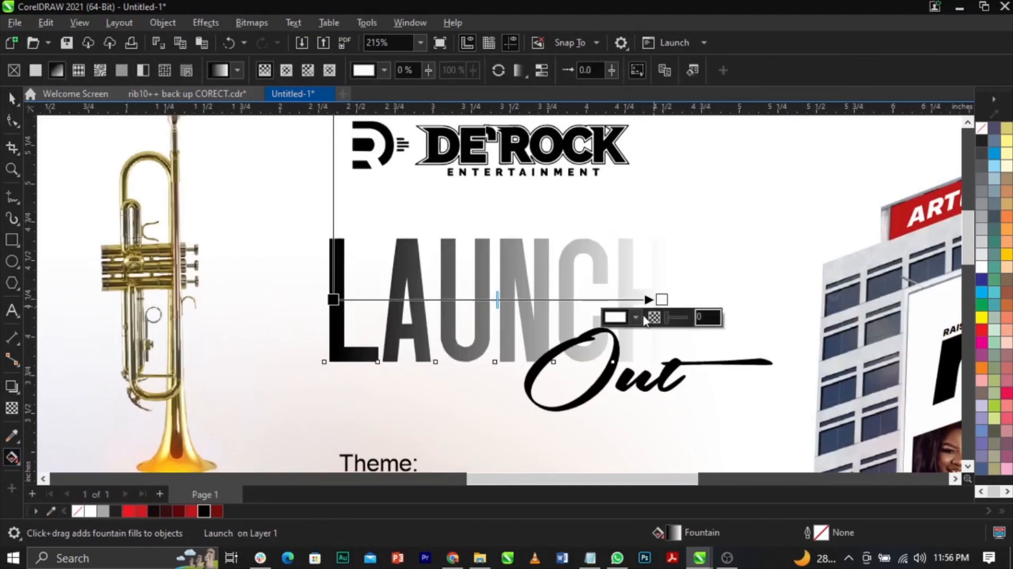
{"action": "left_click", "coordinate": [626, 317]}
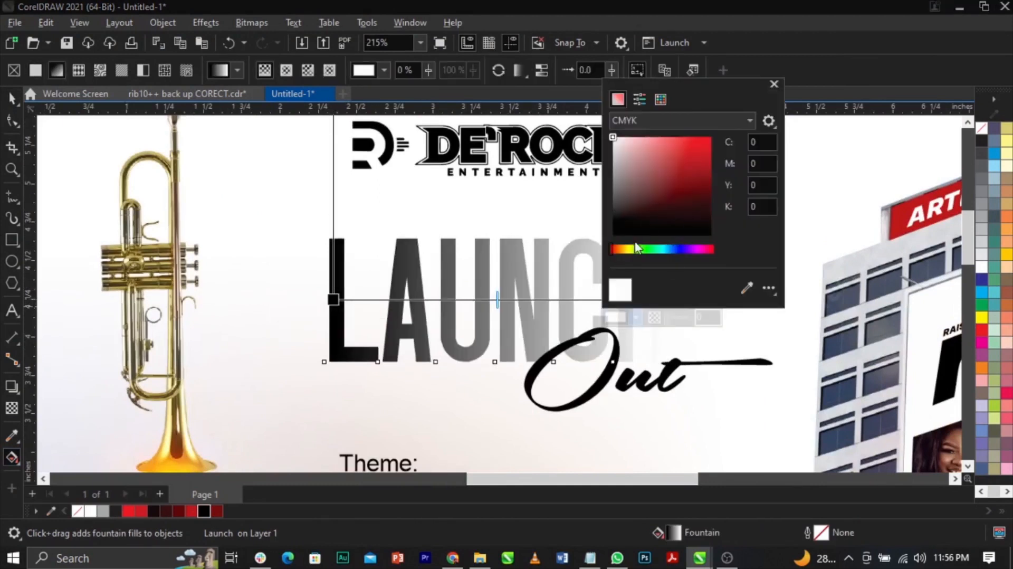
{"action": "left_click_drag", "start_coordinate": [612, 250], "coordinate": [621, 251]}
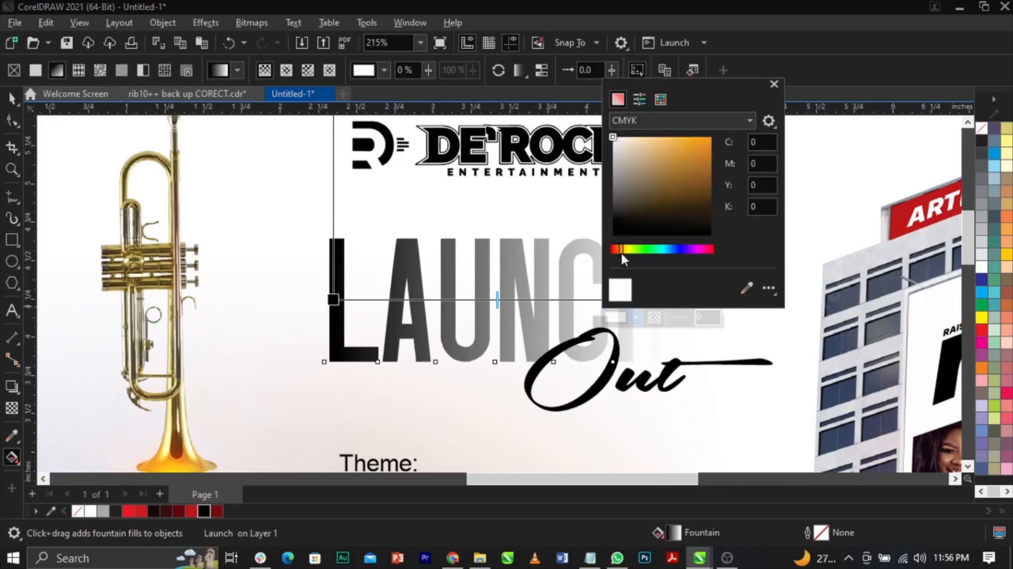
{"action": "left_click", "coordinate": [712, 163]}
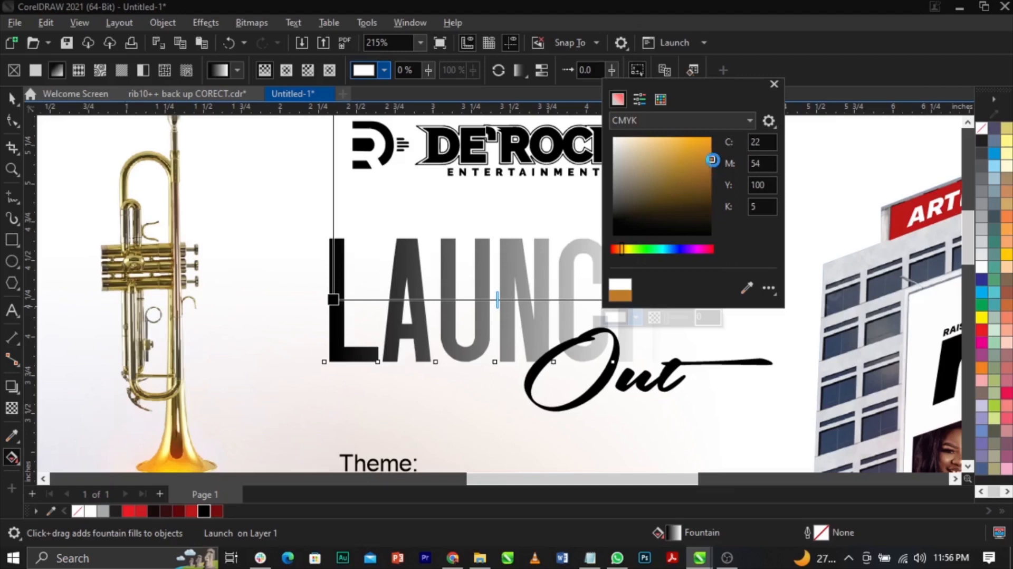
{"action": "left_click_drag", "start_coordinate": [717, 162], "coordinate": [721, 160]}
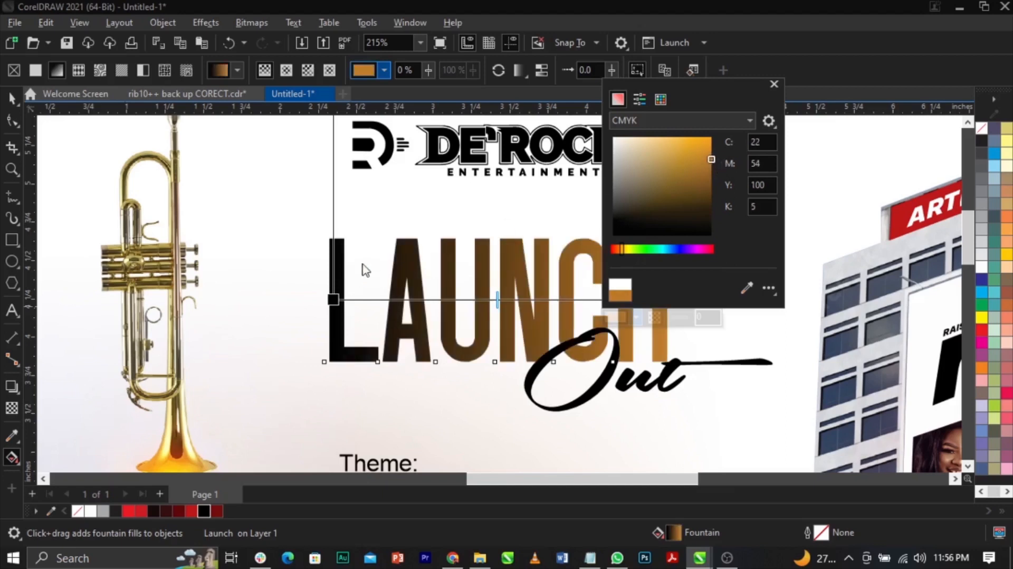
Sample the golden brown for the start of LAUNCH's fountain fill and darken it to C31 M74 Y100 K31.
{"action": "left_click", "coordinate": [333, 299]}
{"action": "left_click", "coordinate": [305, 317]}
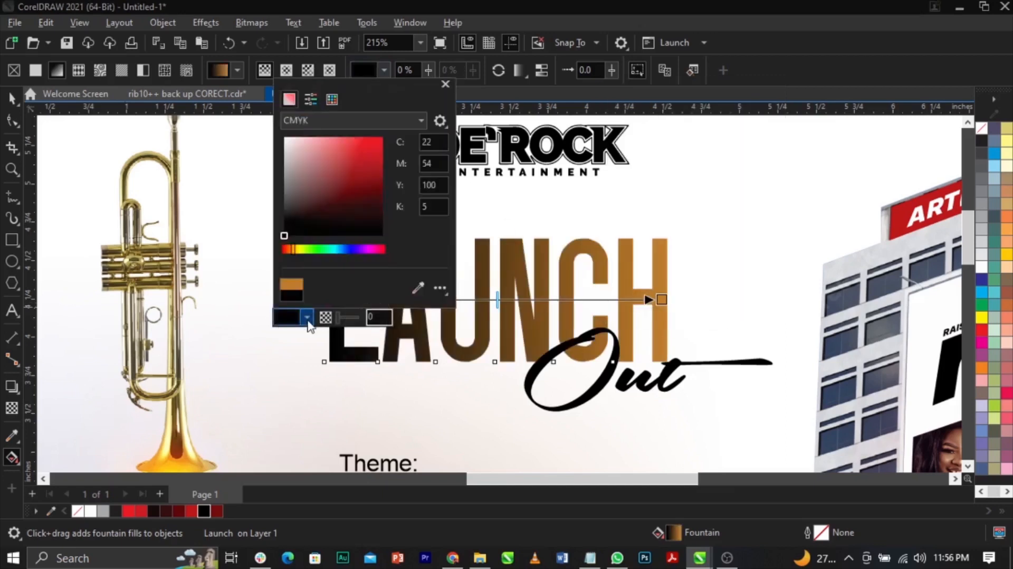
{"action": "left_click", "coordinate": [662, 283]}
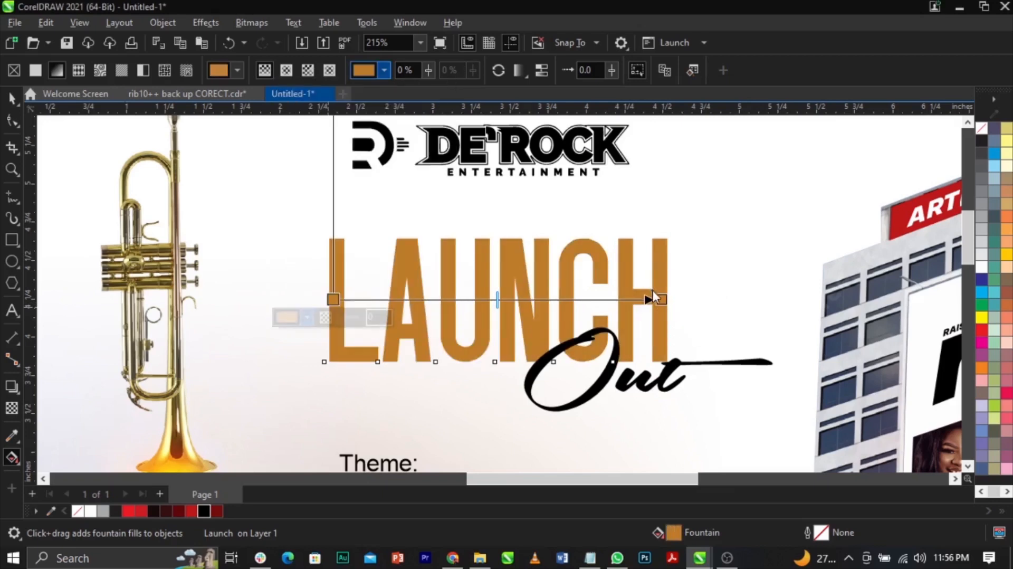
{"action": "left_click", "coordinate": [306, 316]}
{"action": "left_click_drag", "start_coordinate": [368, 171], "coordinate": [383, 178]}
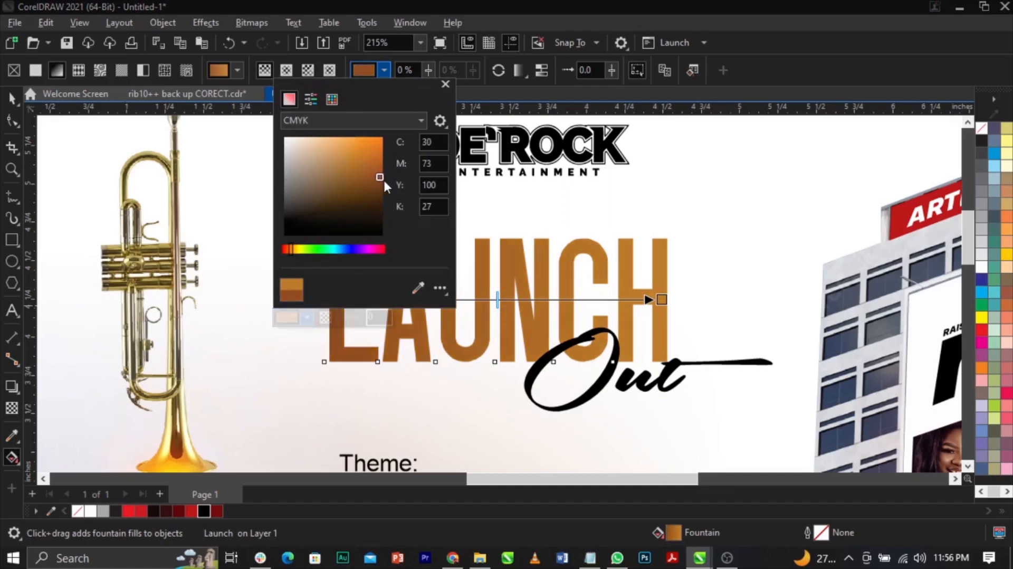
Add a middle colour node at 50% of LAUNCH's fountain fill and set it to yellow gold C21 M24 Y98 K0.
{"action": "left_click", "coordinate": [497, 299]}
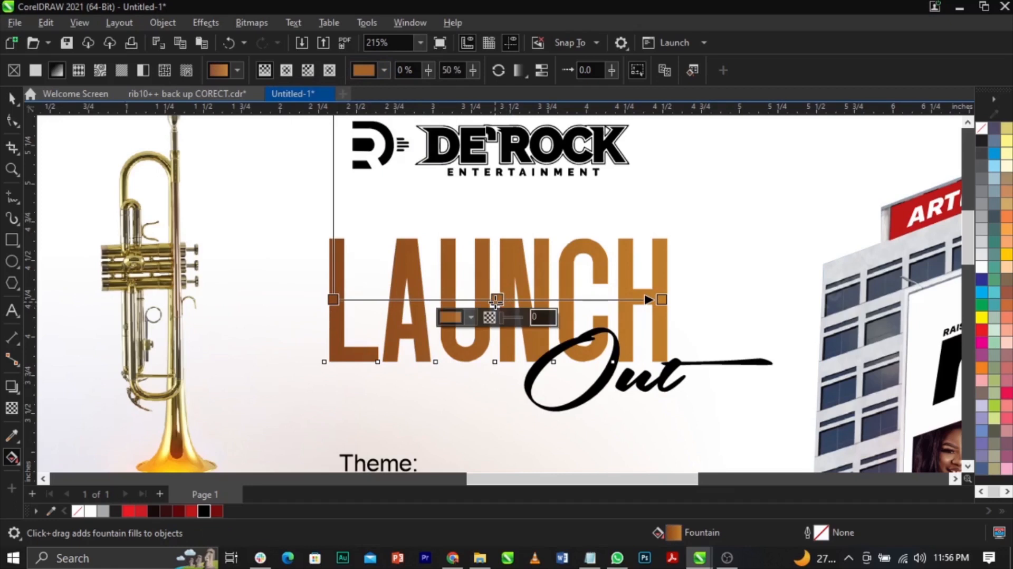
{"action": "left_click", "coordinate": [470, 317]}
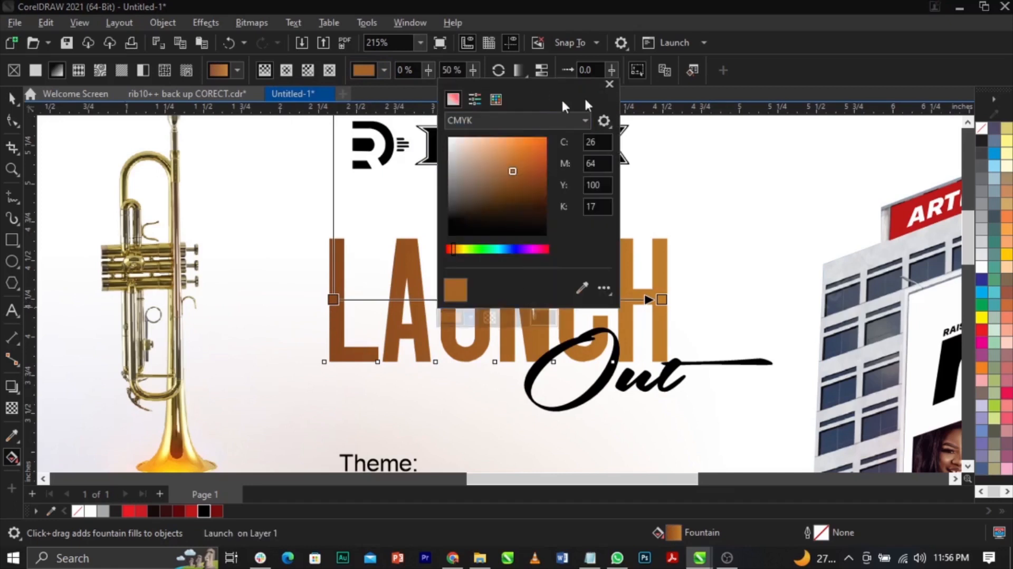
{"action": "left_click_drag", "start_coordinate": [585, 101], "coordinate": [804, 139]}
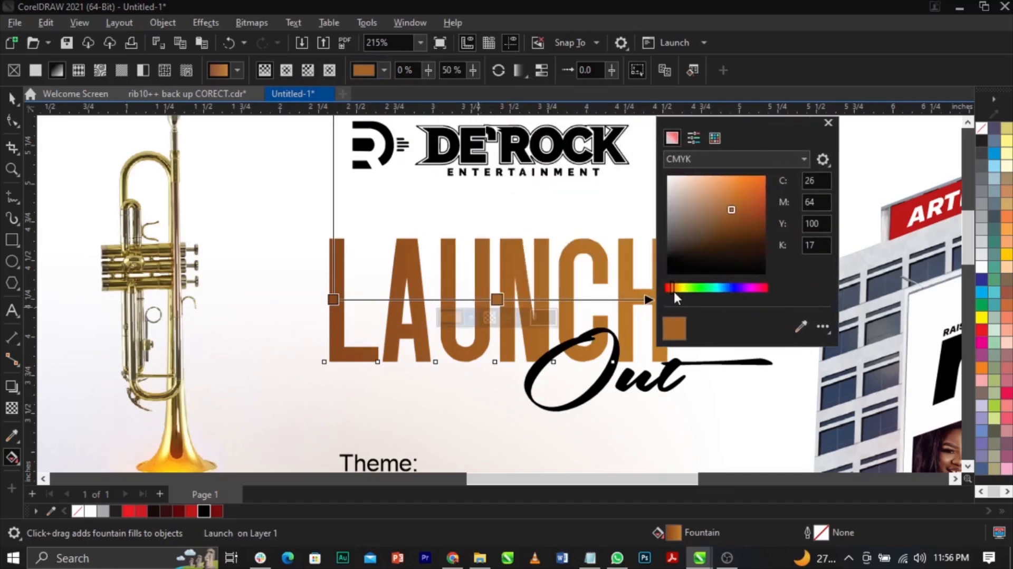
{"action": "left_click_drag", "start_coordinate": [675, 291], "coordinate": [679, 292]}
{"action": "mouse_move", "coordinate": [732, 222]}
{"action": "left_mouse_down"}
{"action": "mouse_move", "coordinate": [734, 181]}
{"action": "mouse_move", "coordinate": [732, 193]}
{"action": "left_mouse_up"}
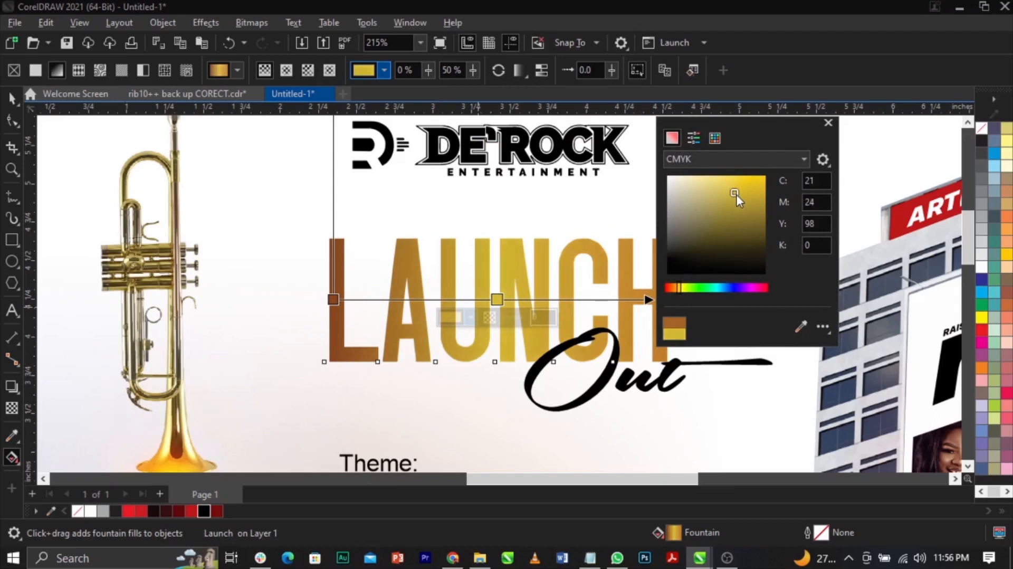
{"action": "left_click", "coordinate": [543, 226]}
Copy the yellow-red glow image onto the flyer, move the copy over the trumpet and cut it to the clipboard.
{"action": "scroll", "coordinate": [533, 258], "scroll_direction": "down", "scroll_amount": 5}
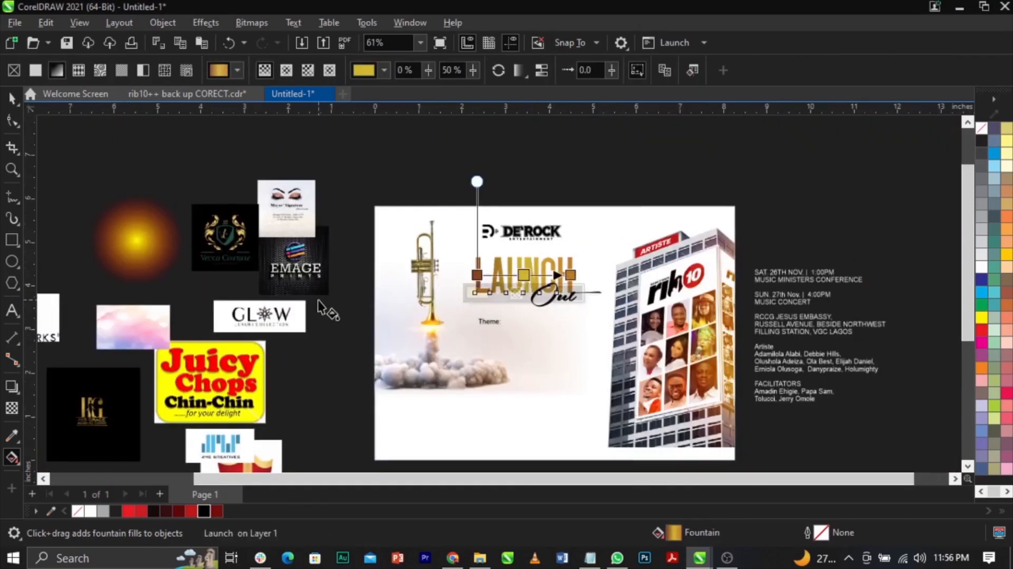
{"action": "key", "text": "space"}
{"action": "left_click", "coordinate": [156, 251]}
{"action": "left_click_drag", "start_coordinate": [155, 247], "coordinate": [501, 271]}
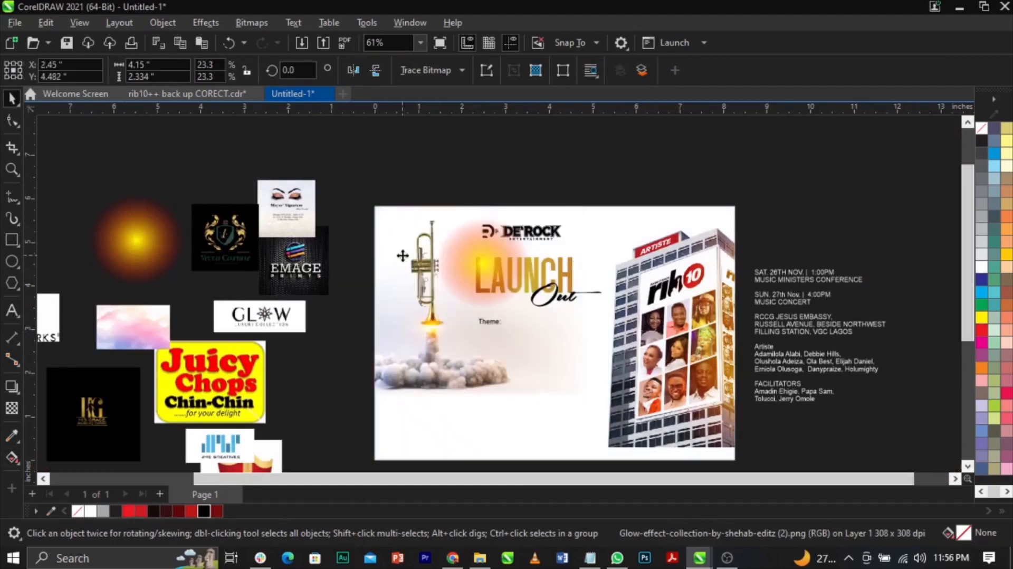
{"action": "scroll", "coordinate": [557, 264], "scroll_direction": "up", "scroll_amount": 3}
{"action": "left_click_drag", "start_coordinate": [408, 264], "coordinate": [262, 273]}
{"action": "right_click", "coordinate": [263, 272]}
{"action": "left_click", "coordinate": [339, 321]}
Try filling LAUNCH with a solid brown sampled from its letter L, and undo the fill.
{"action": "left_click", "coordinate": [561, 280]}
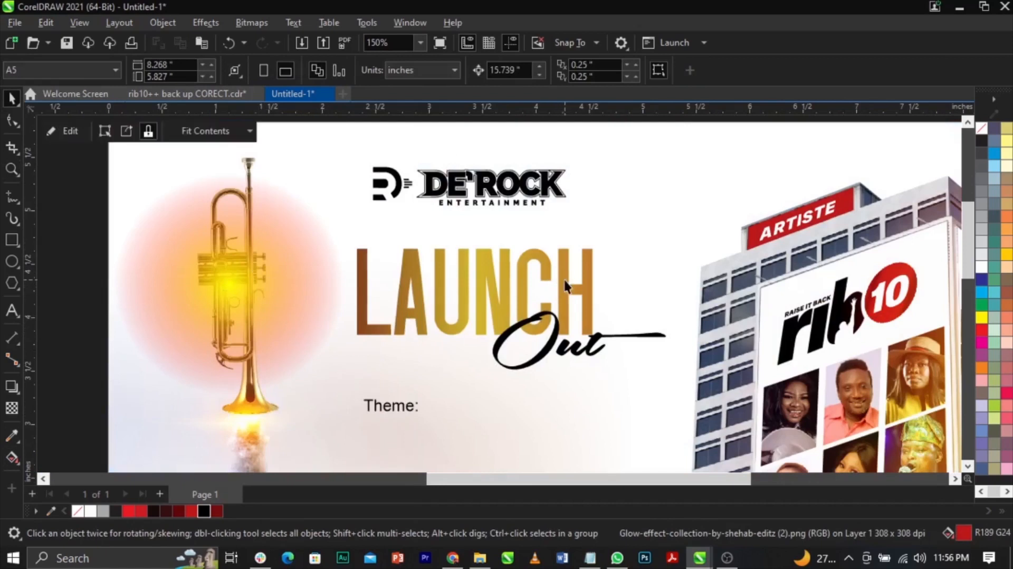
{"action": "left_click", "coordinate": [564, 286]}
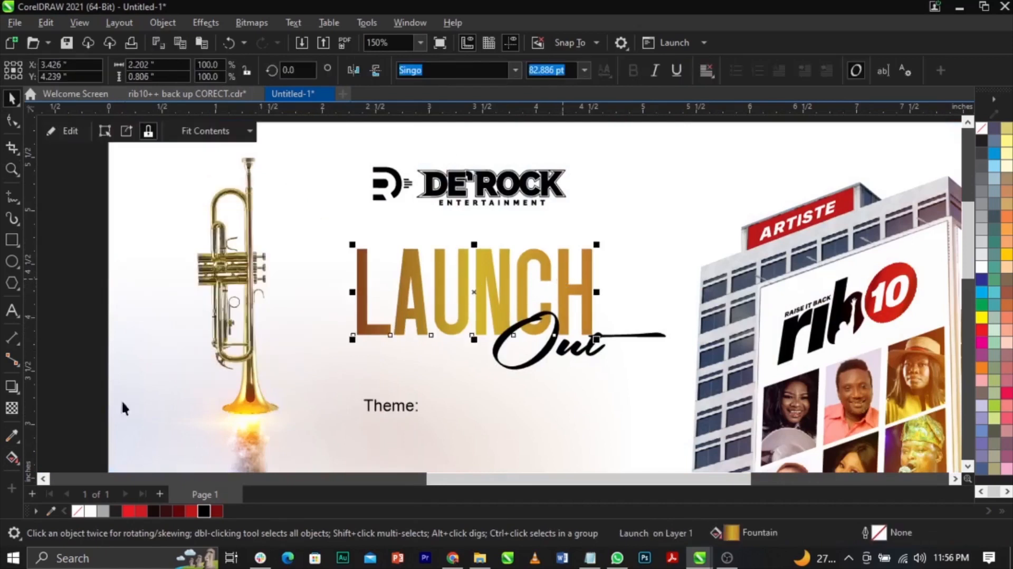
{"action": "left_click", "coordinate": [11, 435]}
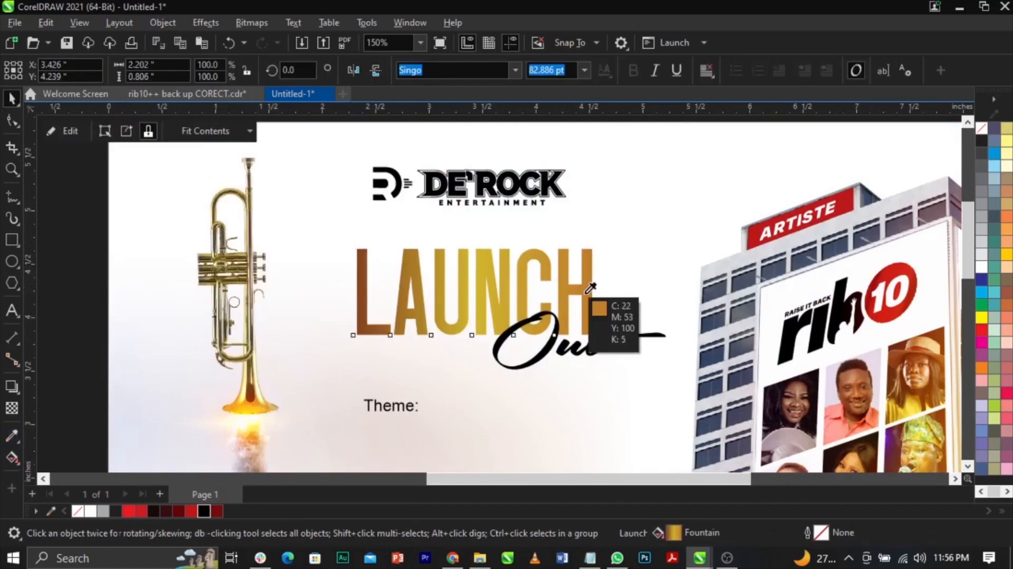
{"action": "left_click", "coordinate": [367, 288]}
{"action": "left_click", "coordinate": [361, 294]}
{"action": "key", "text": "space"}
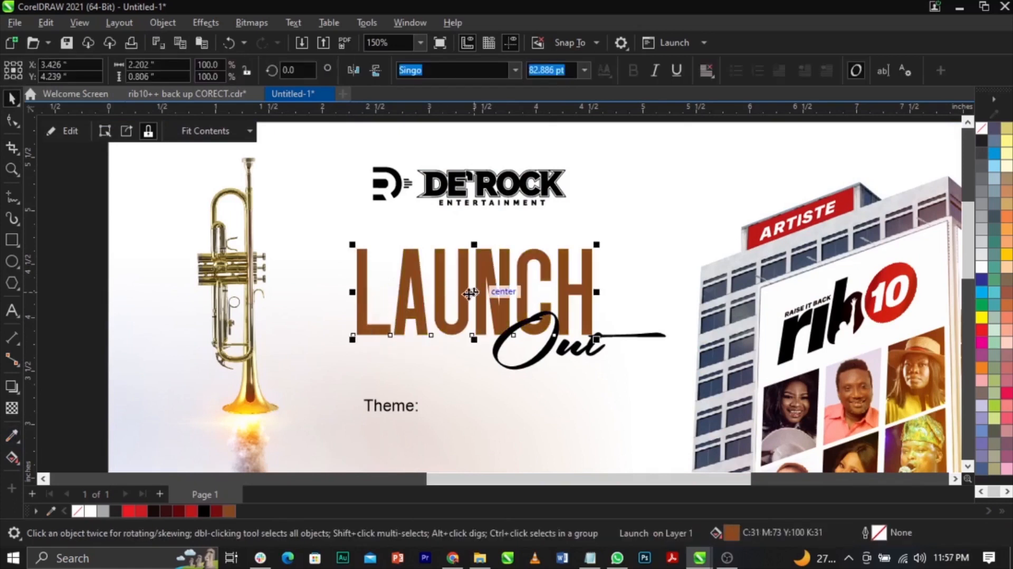
{"action": "key", "text": "ctrl+z"}
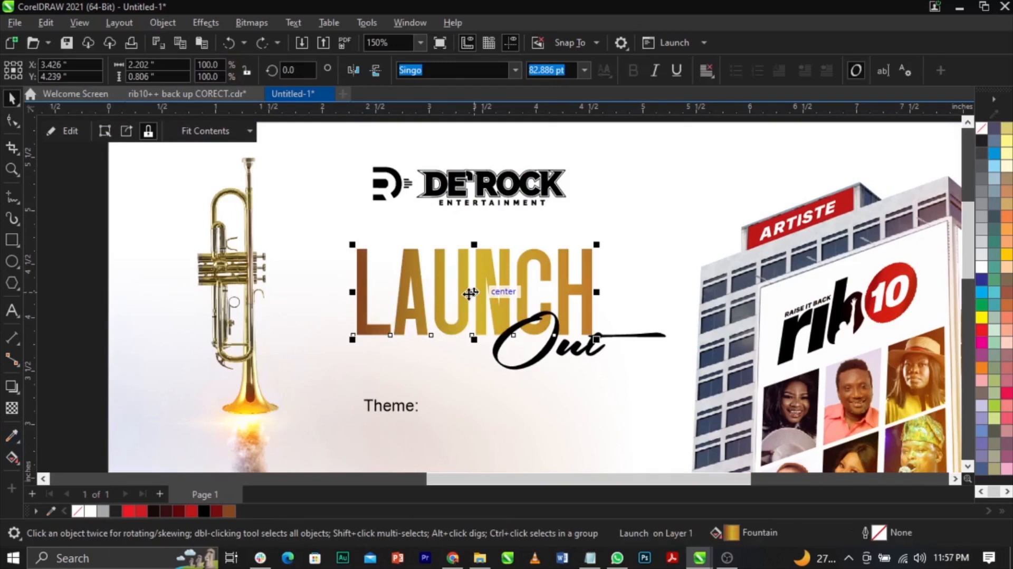
Paste the glow image over LAUNCH and try the Screen merge mode before setting its transparency to Overlay.
{"action": "key", "text": "ctrl+v"}
{"action": "left_click_drag", "start_coordinate": [298, 298], "coordinate": [507, 298]}
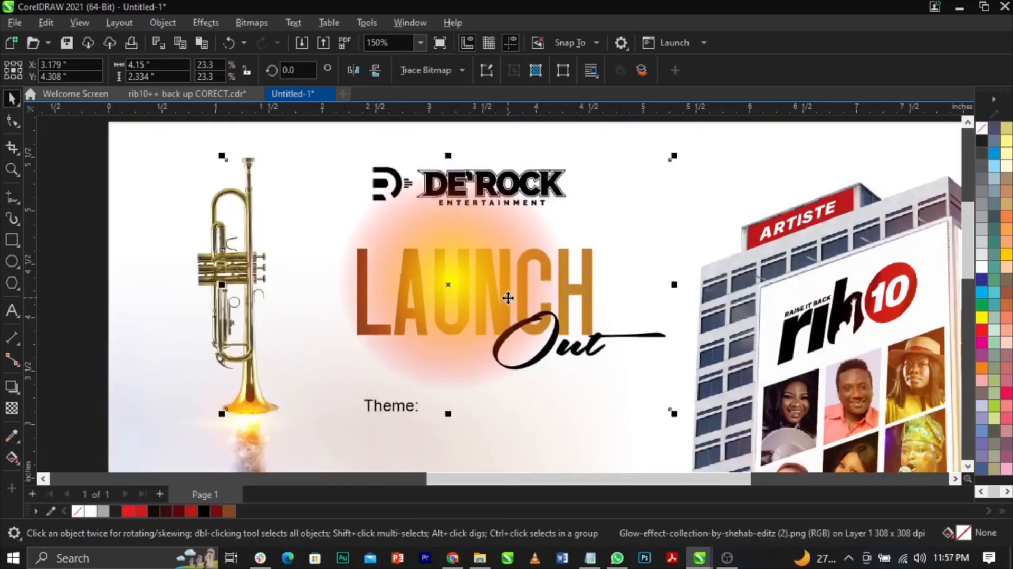
{"action": "left_click", "coordinate": [12, 407]}
{"action": "left_click", "coordinate": [202, 70]}
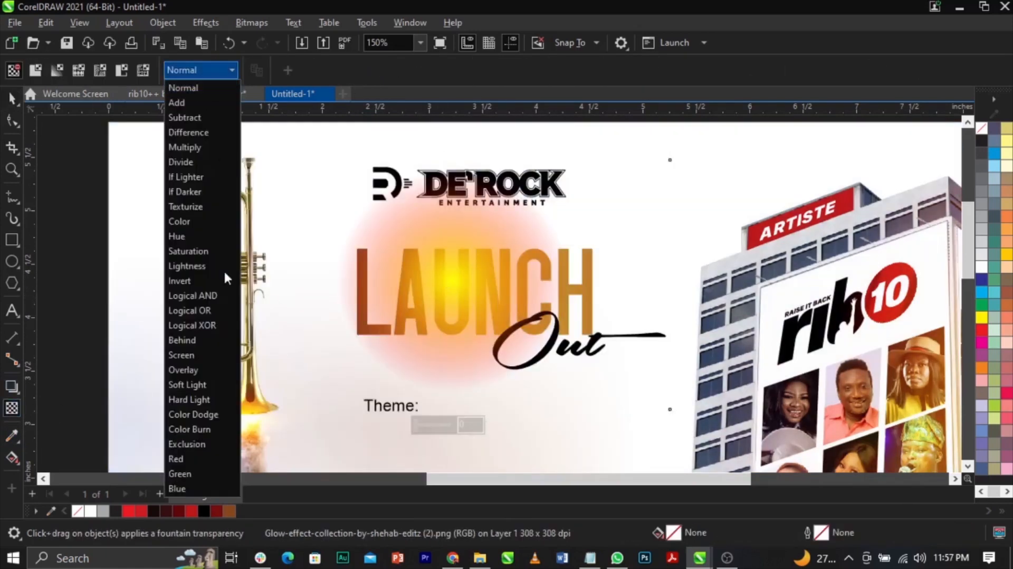
{"action": "left_click", "coordinate": [224, 352]}
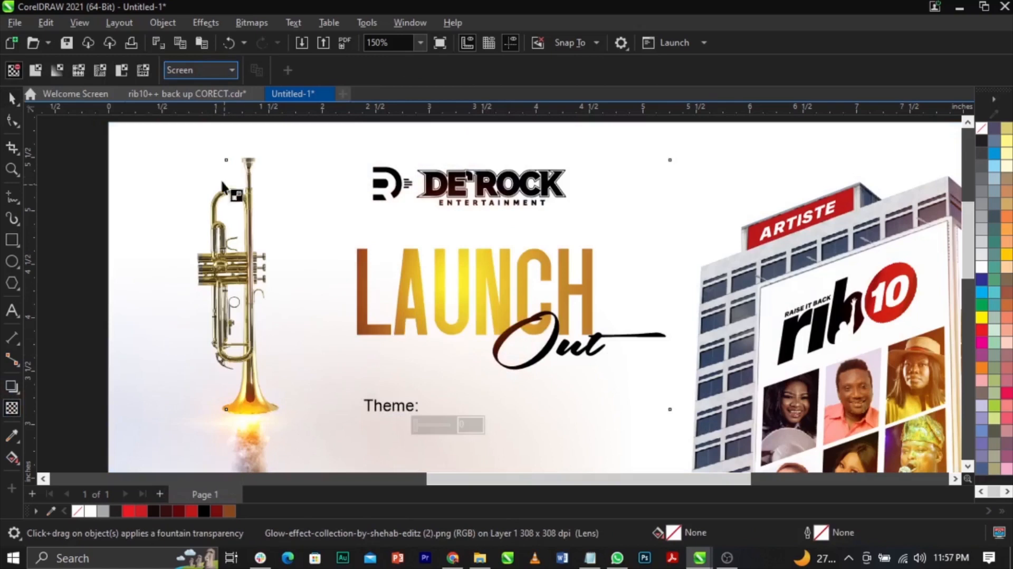
{"action": "left_click", "coordinate": [211, 73]}
{"action": "left_click", "coordinate": [184, 369]}
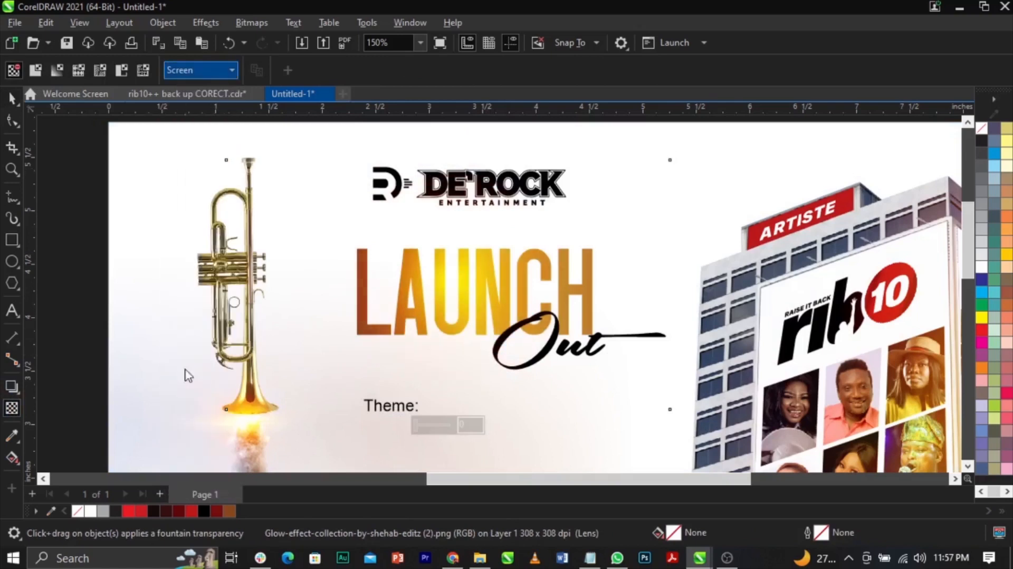
Shrink the glow to about 2.78 inches wide and centre it over the word LAUNCH.
{"action": "key", "text": "space"}
{"action": "left_click_drag", "start_coordinate": [669, 159], "coordinate": [671, 206]}
{"action": "left_click_drag", "start_coordinate": [536, 280], "coordinate": [564, 285]}
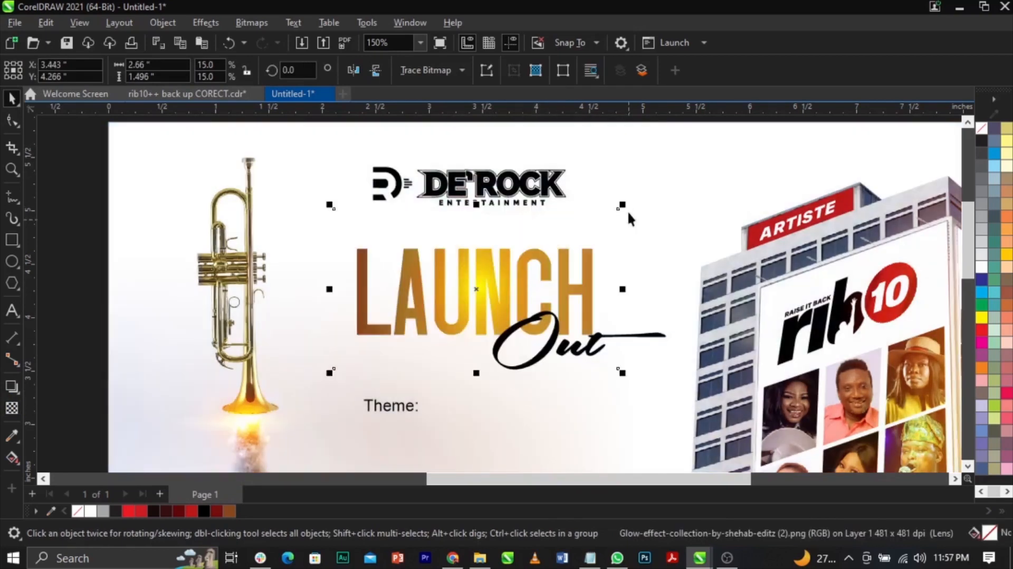
{"action": "left_click_drag", "start_coordinate": [626, 205], "coordinate": [629, 200]}
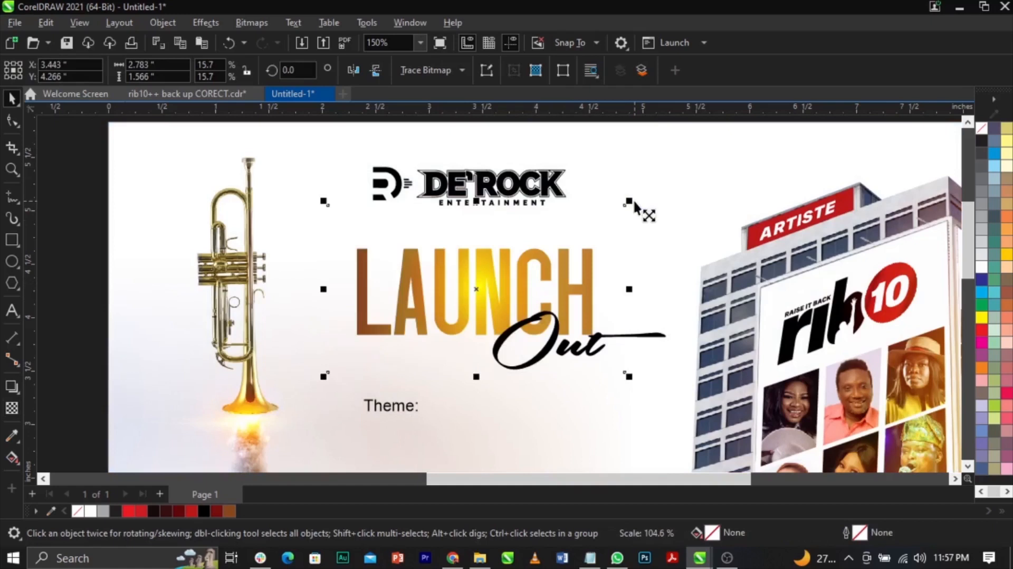
Recolour the word Out with the document's red R189 G24 B24.
{"action": "key", "text": "F4"}
{"action": "key", "text": "z"}
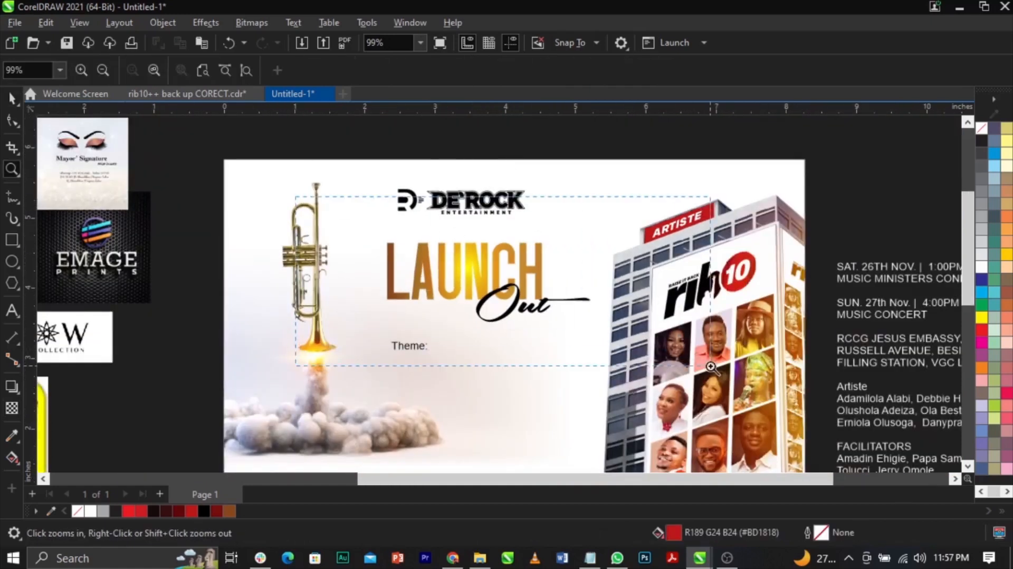
{"action": "left_click", "coordinate": [734, 366]}
{"action": "key", "text": "space"}
{"action": "left_click", "coordinate": [667, 332]}
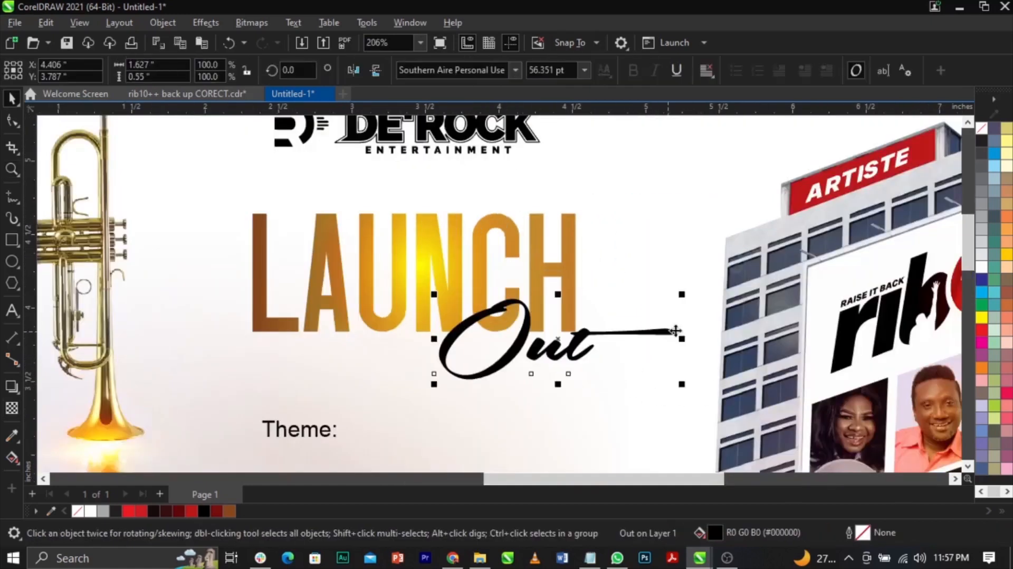
{"action": "left_click", "coordinate": [914, 157]}
{"action": "left_click", "coordinate": [616, 341]}
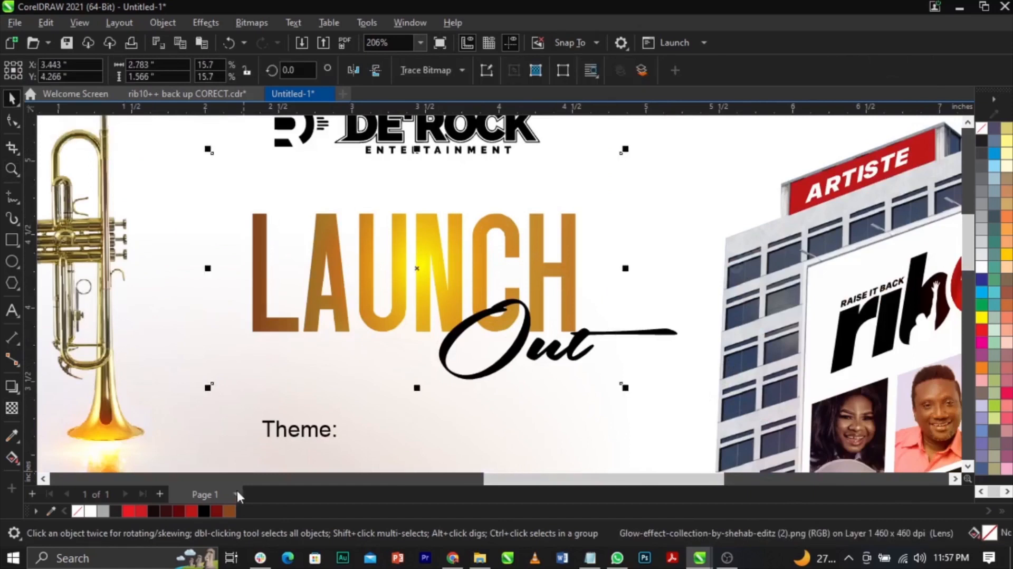
{"action": "left_click", "coordinate": [672, 333]}
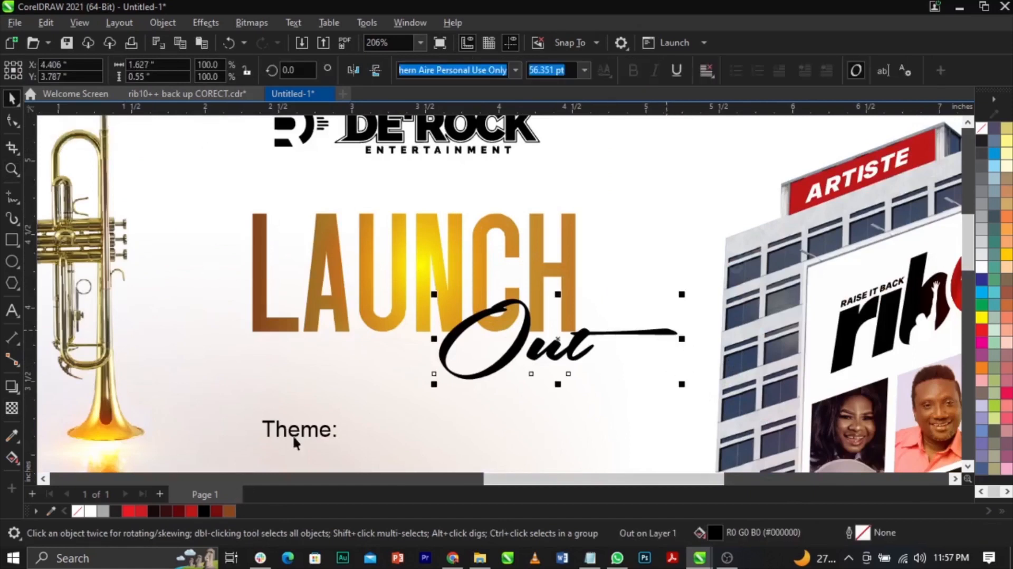
{"action": "left_click", "coordinate": [216, 510]}
{"action": "left_click", "coordinate": [194, 512]}
{"action": "scroll", "coordinate": [538, 212], "scroll_direction": "down", "scroll_amount": 6}
{"action": "left_click", "coordinate": [765, 229]}
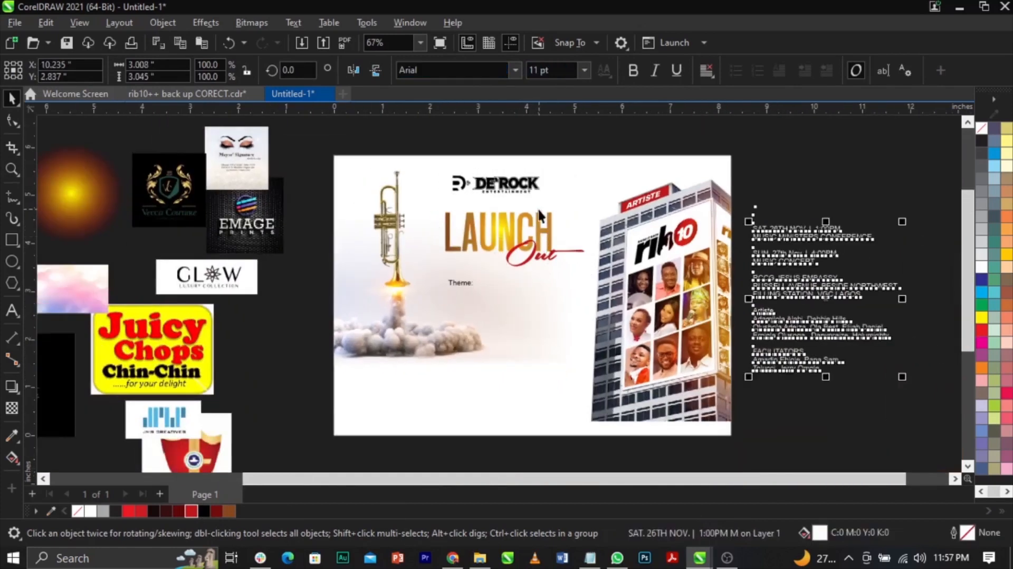
{"action": "scroll", "coordinate": [539, 214], "scroll_direction": "up", "scroll_amount": 3}
{"action": "left_click", "coordinate": [595, 286]}
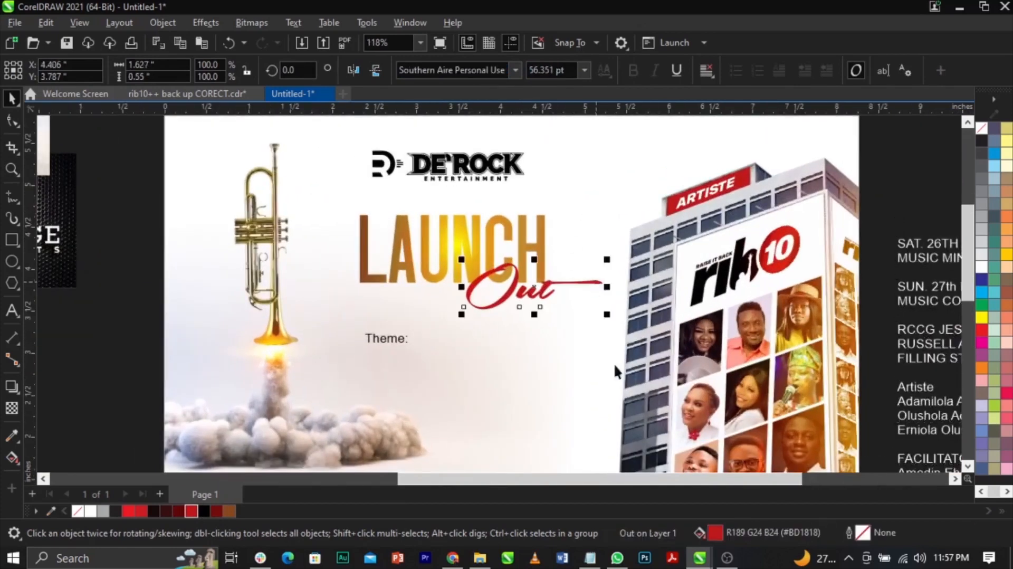
Darken the fill of the word Out to R163 G10 B10.
{"action": "double_click", "coordinate": [715, 533]}
{"action": "left_click_drag", "start_coordinate": [422, 72], "coordinate": [793, 92]}
{"action": "left_click", "coordinate": [726, 163]}
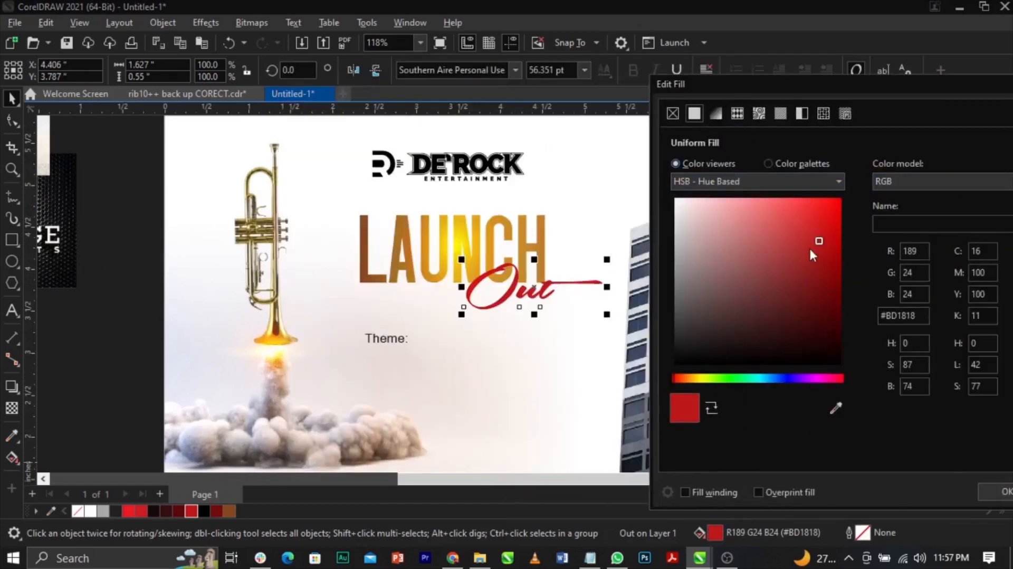
{"action": "left_click_drag", "start_coordinate": [822, 253], "coordinate": [833, 260]}
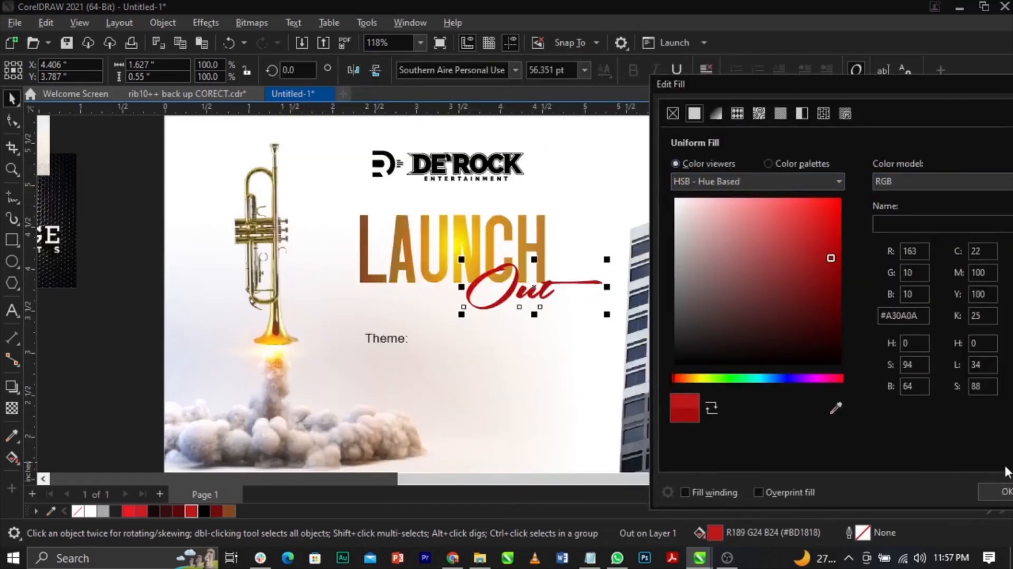
{"action": "left_click", "coordinate": [1000, 491]}
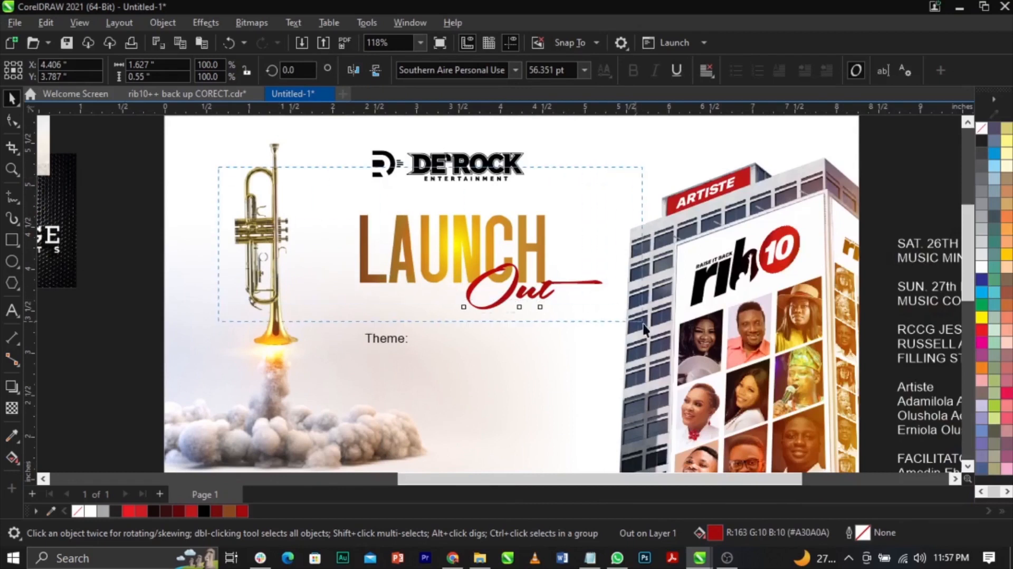
Select the whole LAUNCH Out title with its glow, shift it slightly beneath the logo and group it.
{"action": "left_click_drag", "start_coordinate": [643, 324], "coordinate": [643, 323]}
{"action": "mouse_move", "coordinate": [453, 246]}
{"action": "left_mouse_down"}
{"action": "mouse_move", "coordinate": [449, 258]}
{"action": "mouse_move", "coordinate": [443, 251]}
{"action": "mouse_move", "coordinate": [463, 251]}
{"action": "left_mouse_up"}
{"action": "key", "text": "ctrl+g"}
{"action": "scroll", "coordinate": [465, 253], "scroll_direction": "up", "scroll_amount": 1}
{"action": "mouse_move", "coordinate": [637, 345]}
{"action": "left_mouse_down"}
{"action": "mouse_move", "coordinate": [640, 355]}
{"action": "mouse_move", "coordinate": [628, 345]}
{"action": "left_mouse_up"}
Change the Theme: label below the title to uppercase.
{"action": "left_click", "coordinate": [369, 369]}
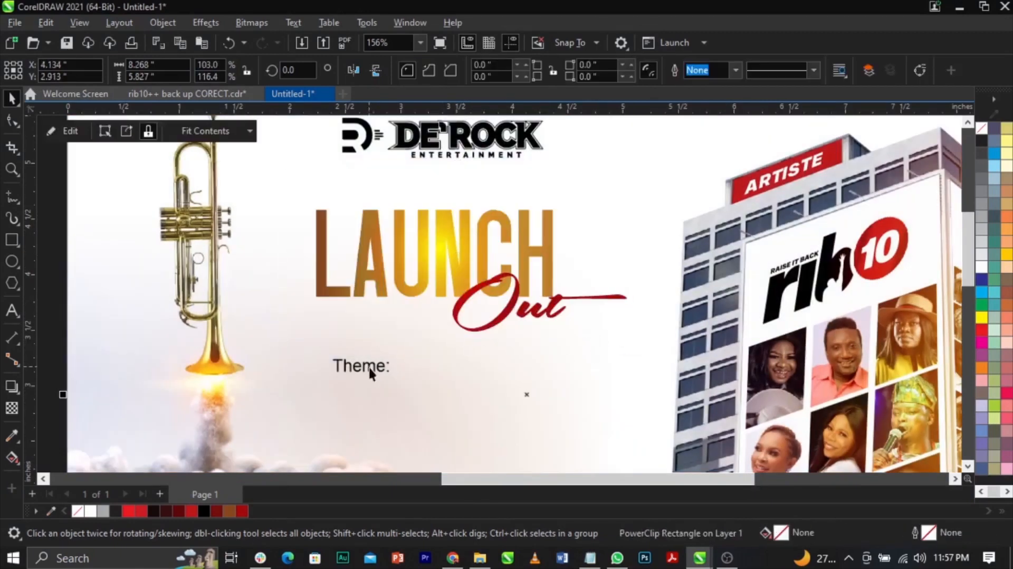
{"action": "left_click", "coordinate": [369, 370]}
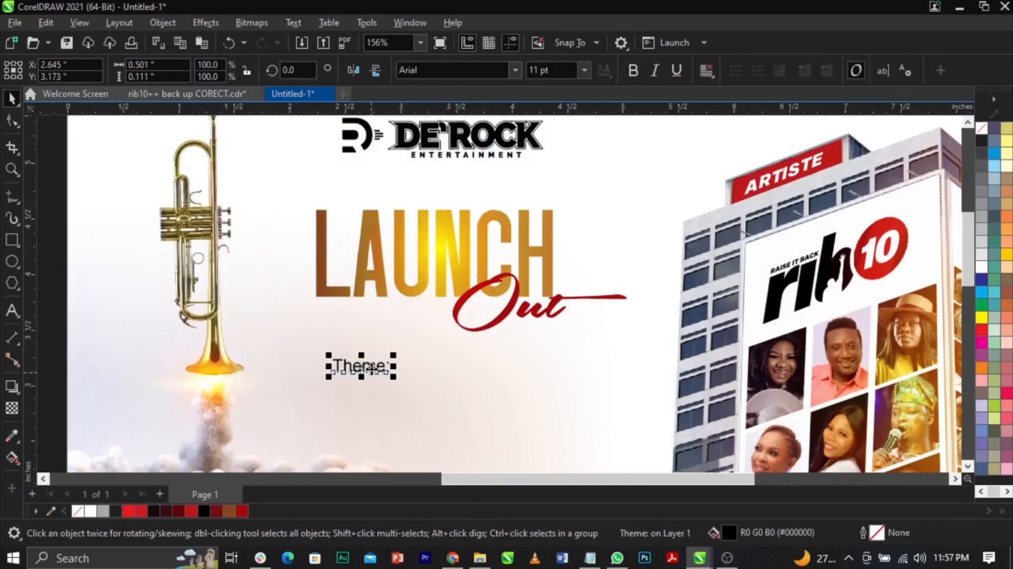
{"action": "double_click", "coordinate": [371, 367]}
{"action": "key", "text": "shift+F3"}
{"action": "key", "text": "u"}
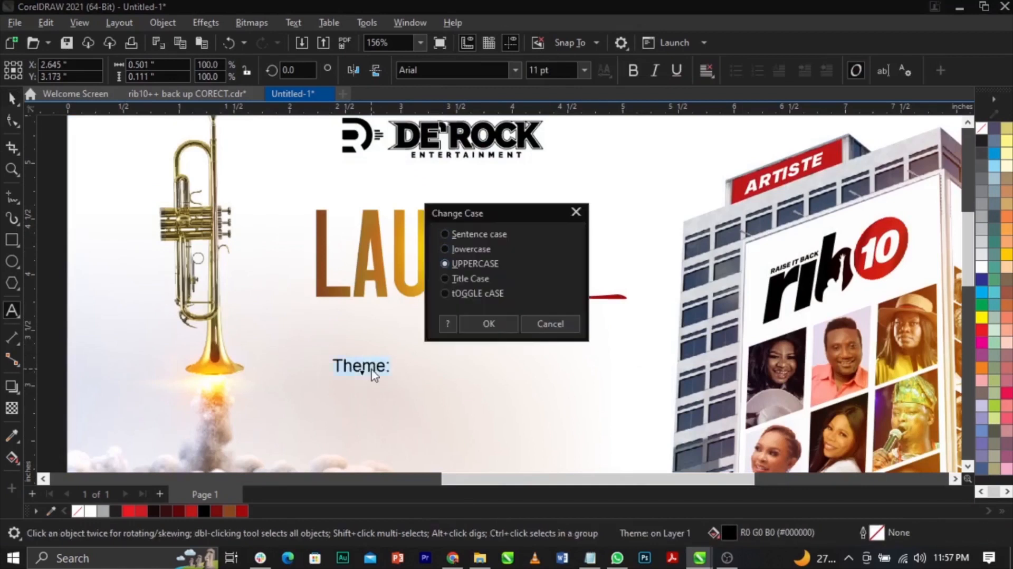
{"action": "key", "text": "Return"}
{"action": "key", "text": "ctrl+space"}
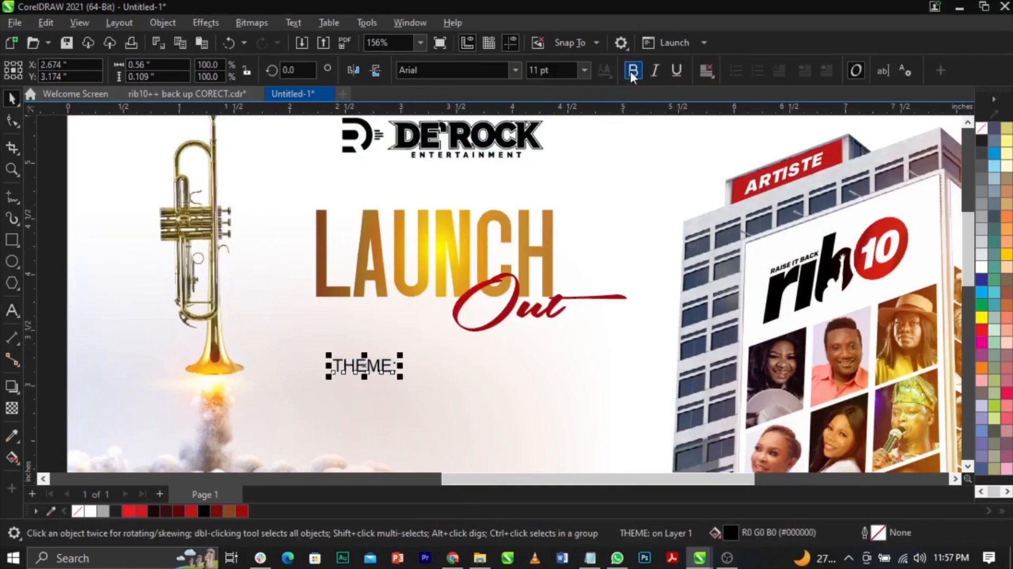
Make the THEME: label bold and rotate it 90° to read upwards.
{"action": "left_click", "coordinate": [633, 71]}
{"action": "left_click", "coordinate": [388, 364]}
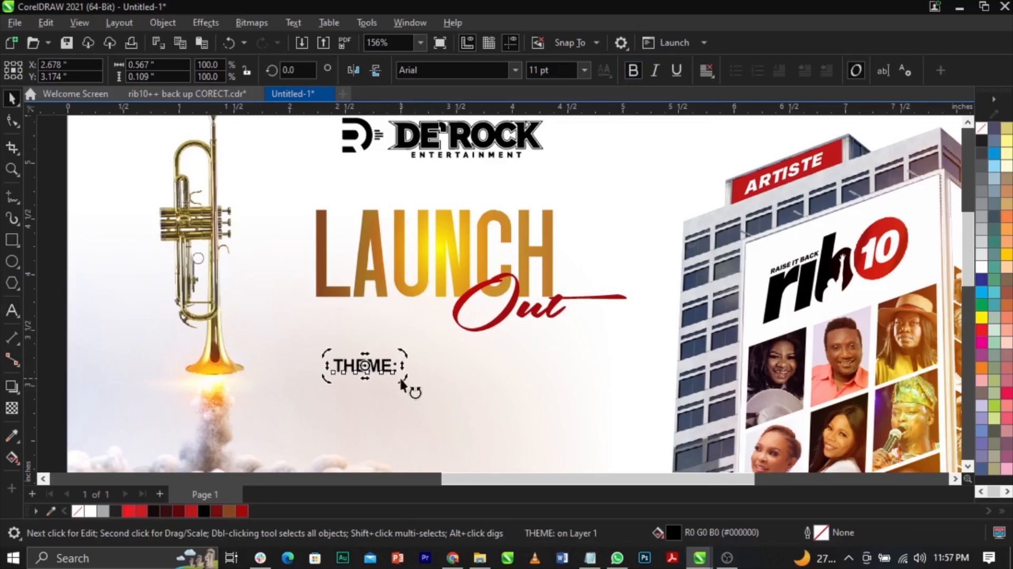
{"action": "left_click_drag", "start_coordinate": [401, 380], "coordinate": [379, 330]}
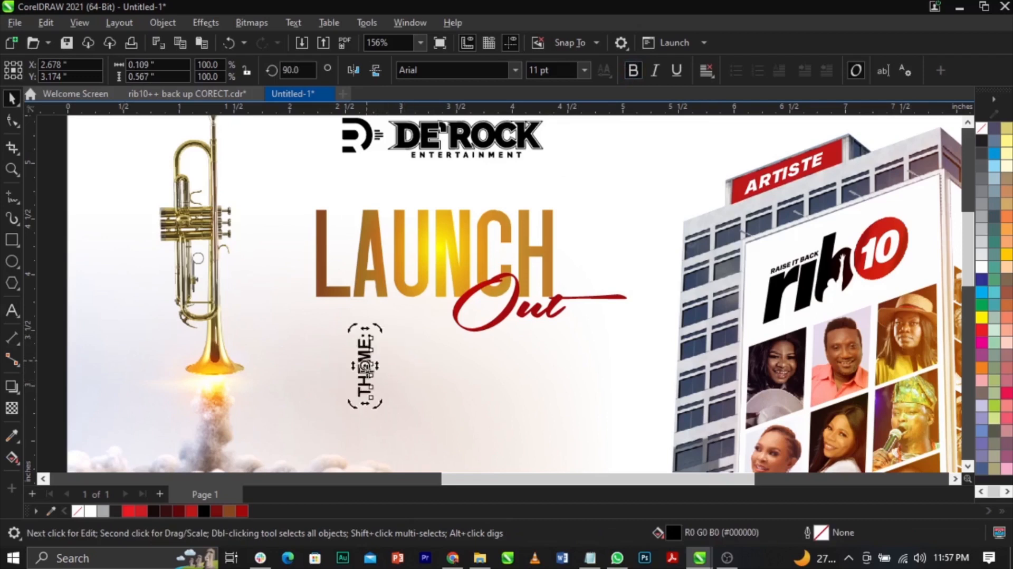
Shrink the rotated THEME: label to about 7.8 pt and place it against the upper left side of the L in LAUNCH.
{"action": "left_click_drag", "start_coordinate": [365, 367], "coordinate": [306, 239]}
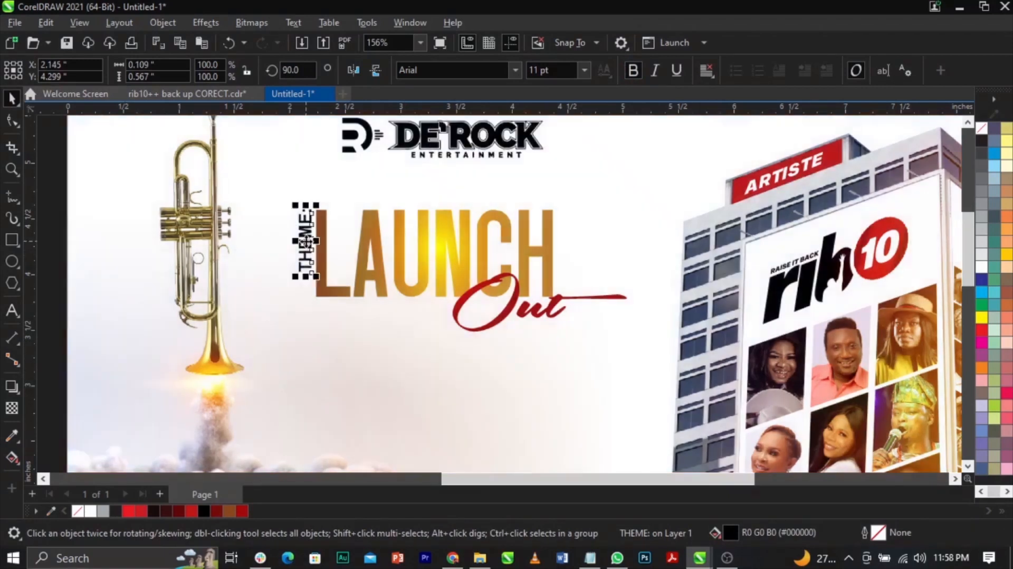
{"action": "scroll", "coordinate": [306, 237], "scroll_direction": "up", "scroll_amount": 2}
{"action": "left_click_drag", "start_coordinate": [285, 327], "coordinate": [302, 290]}
{"action": "scroll", "coordinate": [319, 178], "scroll_direction": "up", "scroll_amount": 1}
{"action": "scroll", "coordinate": [319, 179], "scroll_direction": "up", "scroll_amount": 2}
{"action": "left_click_drag", "start_coordinate": [310, 200], "coordinate": [318, 207]}
{"action": "scroll", "coordinate": [389, 196], "scroll_direction": "down", "scroll_amount": 1}
{"action": "scroll", "coordinate": [390, 196], "scroll_direction": "down", "scroll_amount": 12}
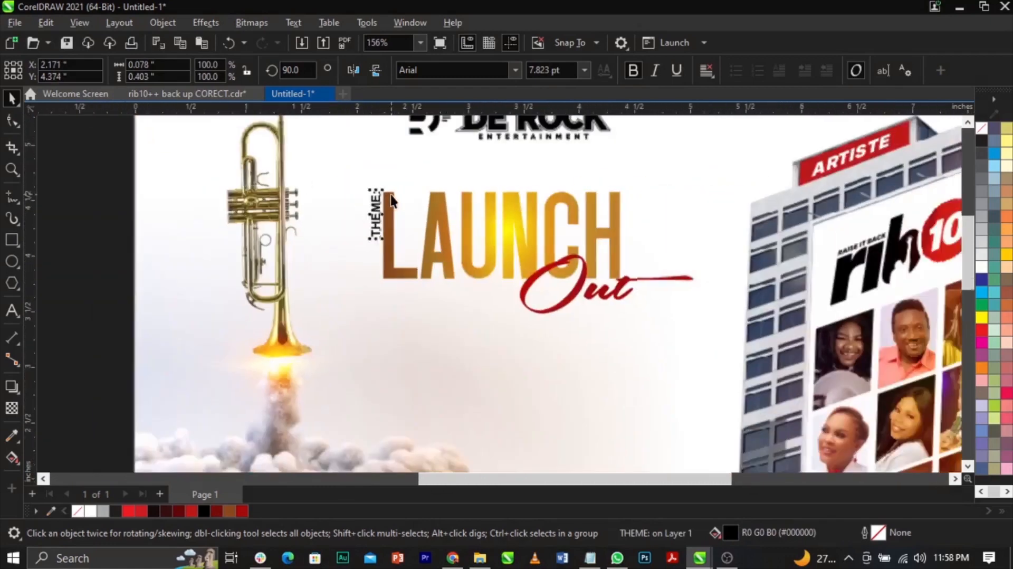
Review the flyer layout, the event text beside it and the images parked around and below the page.
{"action": "left_click", "coordinate": [250, 221]}
{"action": "scroll", "coordinate": [285, 224], "scroll_direction": "down", "scroll_amount": 4}
{"action": "left_click", "coordinate": [673, 178]}
{"action": "key", "text": "F2"}
{"action": "left_click_drag", "start_coordinate": [158, 146], "coordinate": [769, 431]}
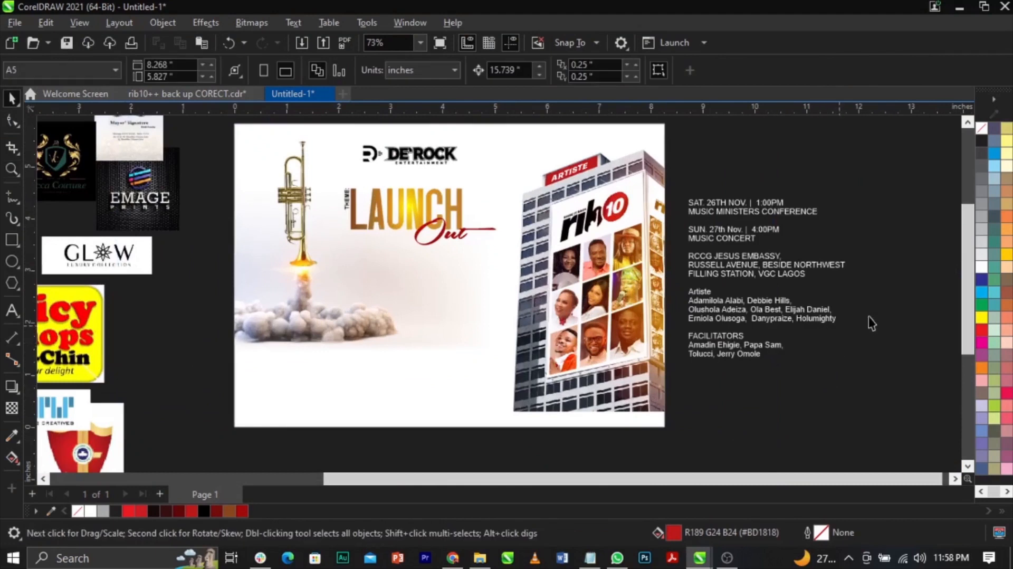
{"action": "scroll", "coordinate": [754, 219], "scroll_direction": "down", "scroll_amount": 1}
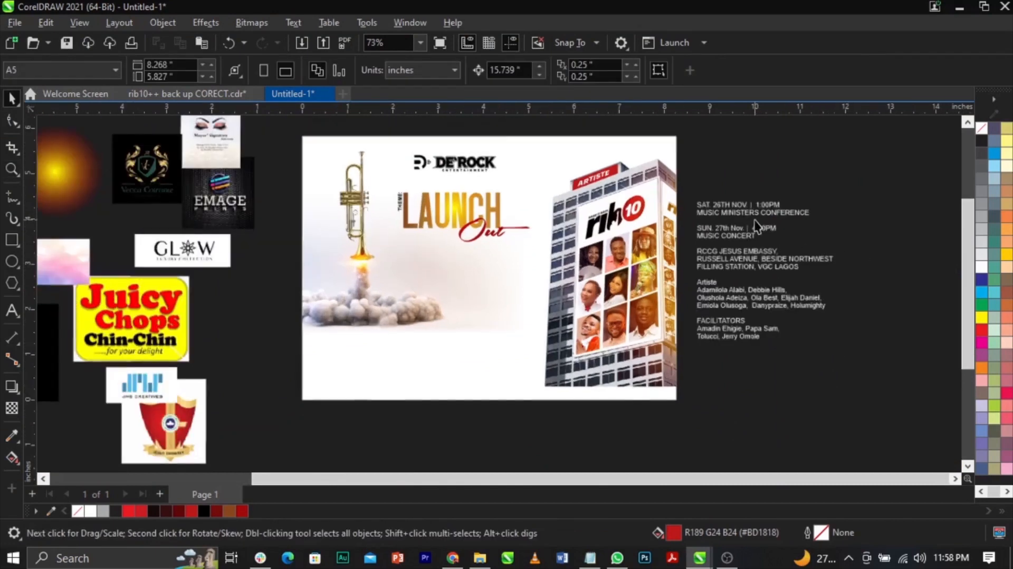
{"action": "scroll", "coordinate": [777, 207], "scroll_direction": "up", "scroll_amount": 2}
{"action": "scroll", "coordinate": [776, 206], "scroll_direction": "down", "scroll_amount": 4}
{"action": "scroll", "coordinate": [476, 218], "scroll_direction": "down", "scroll_amount": 1}
{"action": "scroll", "coordinate": [455, 384], "scroll_direction": "up", "scroll_amount": 1}
{"action": "left_click_drag", "start_coordinate": [332, 422], "coordinate": [551, 346]}
{"action": "left_click_drag", "start_coordinate": [364, 433], "coordinate": [465, 340]}
{"action": "left_click_drag", "start_coordinate": [257, 397], "coordinate": [318, 398]}
{"action": "left_click_drag", "start_coordinate": [650, 290], "coordinate": [204, 468]}
{"action": "left_click", "coordinate": [315, 320]}
{"action": "key", "text": "z"}
{"action": "left_click_drag", "start_coordinate": [226, 276], "coordinate": [667, 429]}
{"action": "key", "text": "space"}
{"action": "left_click", "coordinate": [425, 357]}
{"action": "left_click_drag", "start_coordinate": [726, 269], "coordinate": [561, 380]}
{"action": "scroll", "coordinate": [331, 425], "scroll_direction": "down", "scroll_amount": 4}
{"action": "scroll", "coordinate": [446, 317], "scroll_direction": "up", "scroll_amount": 3}
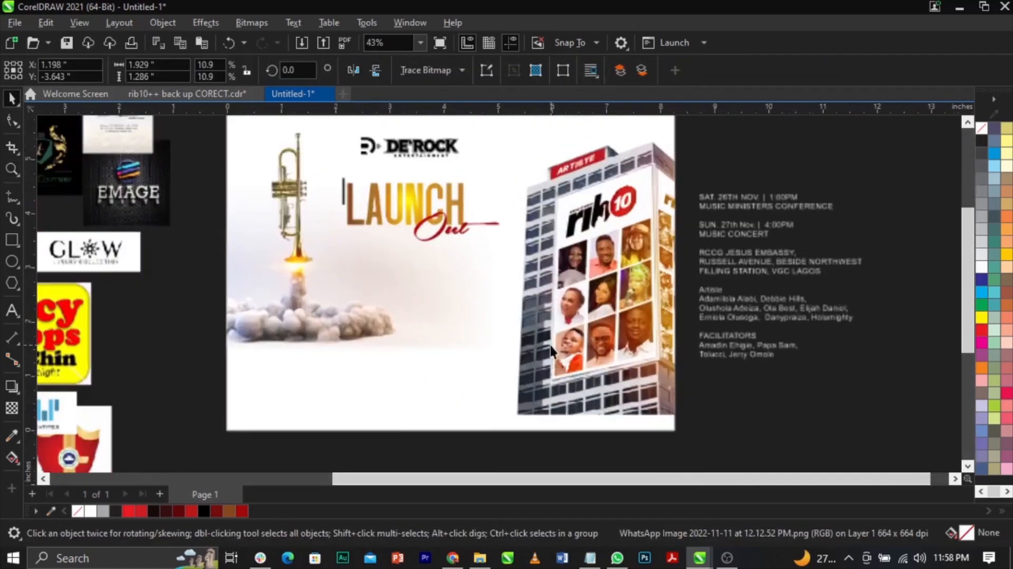
Draw a page-wide rectangle about 8.27 by 0.71 inches along the flyer's bottom edge and fill it white.
{"action": "left_click", "coordinate": [14, 241]}
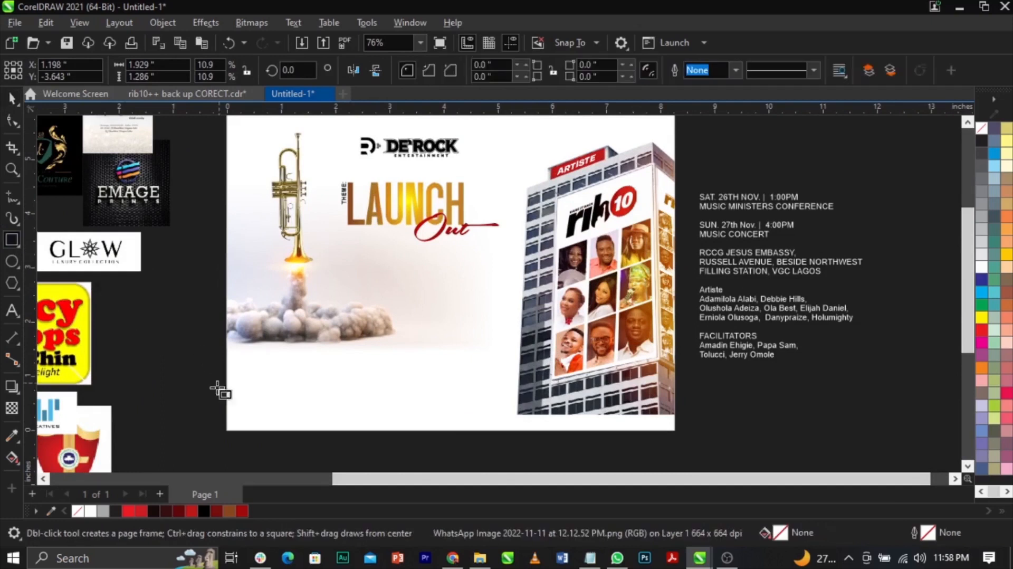
{"action": "left_click_drag", "start_coordinate": [227, 393], "coordinate": [676, 430]}
{"action": "key", "text": "space"}
{"action": "left_click", "coordinate": [981, 269]}
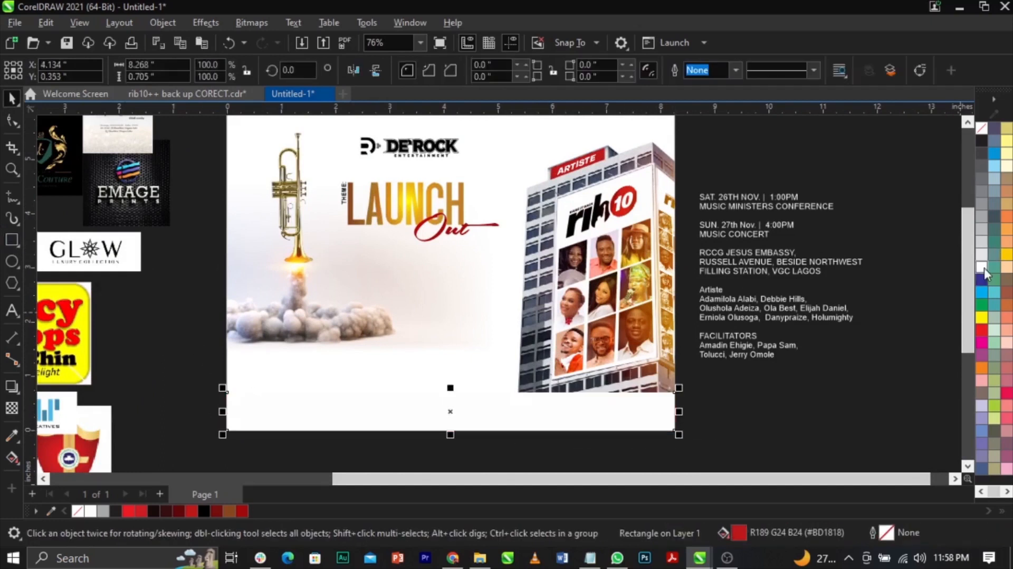
{"action": "left_click", "coordinate": [483, 366], "text": "shift"}
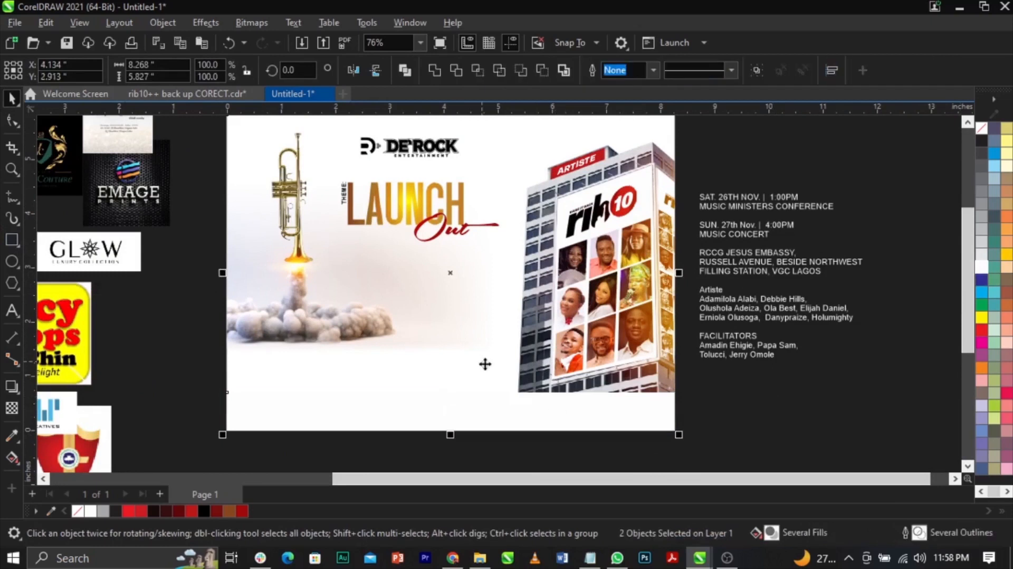
{"action": "left_click", "coordinate": [718, 407]}
{"action": "left_click", "coordinate": [468, 411]}
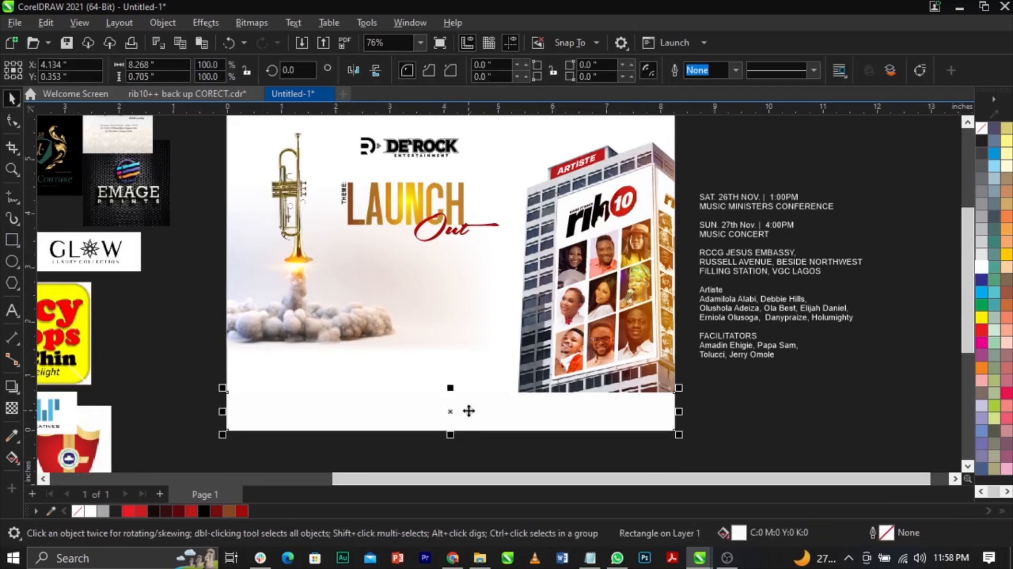
{"action": "left_click", "coordinate": [695, 410]}
{"action": "scroll", "coordinate": [464, 354], "scroll_direction": "down", "scroll_amount": 2}
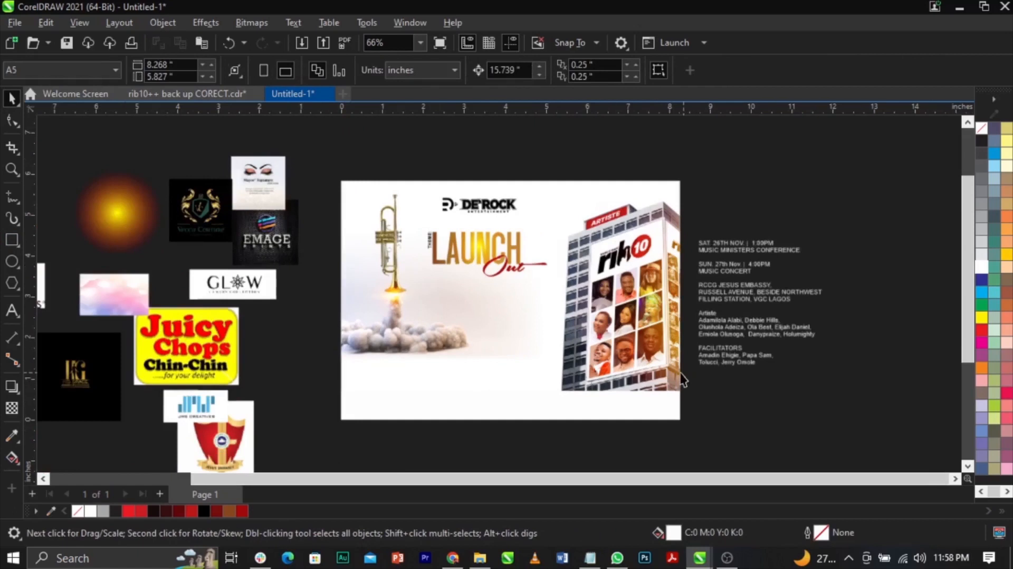
Move the city skyline photo and the pink sky background onto the lower middle of the flyer.
{"action": "left_click_drag", "start_coordinate": [59, 226], "coordinate": [444, 373]}
{"action": "scroll", "coordinate": [445, 374], "scroll_direction": "up", "scroll_amount": 2}
{"action": "scroll", "coordinate": [483, 327], "scroll_direction": "down", "scroll_amount": 3}
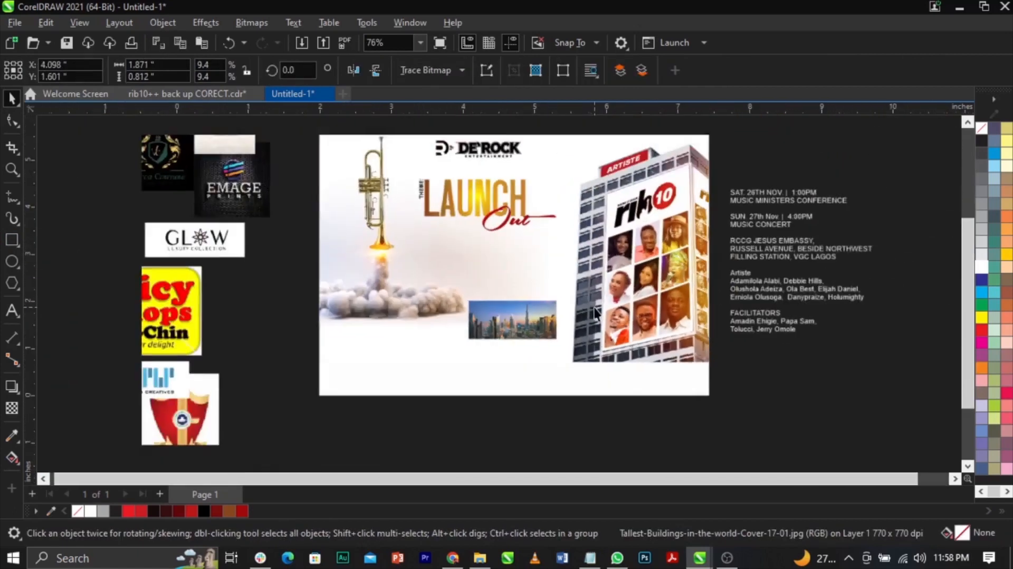
{"action": "left_click_drag", "start_coordinate": [291, 289], "coordinate": [523, 337]}
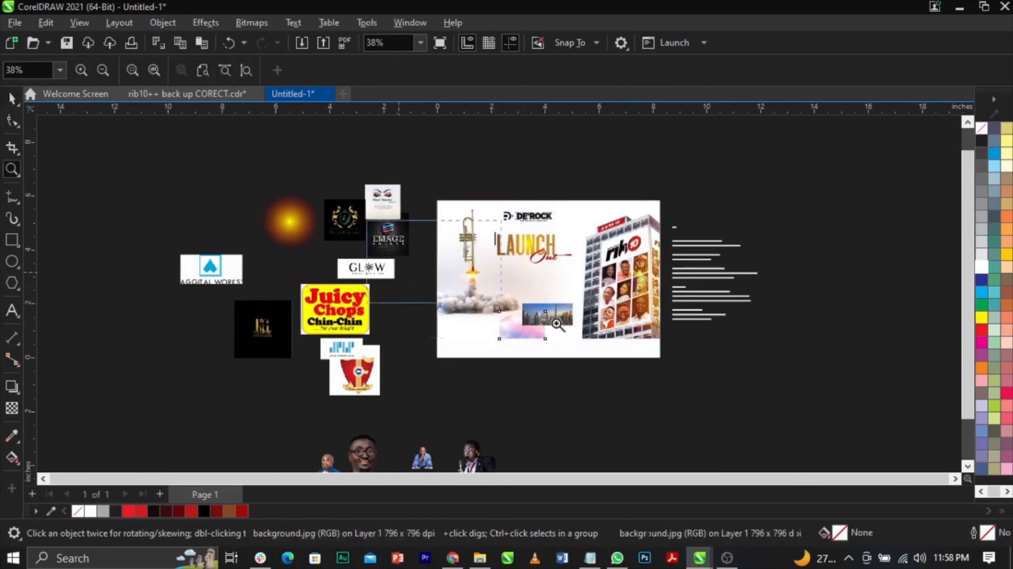
{"action": "scroll", "coordinate": [544, 348], "scroll_direction": "up", "scroll_amount": 3}
Cut the skyline photo and pink sky image together and paste them inside the flyer's PowerClip frame.
{"action": "left_click", "coordinate": [562, 348], "text": "shift"}
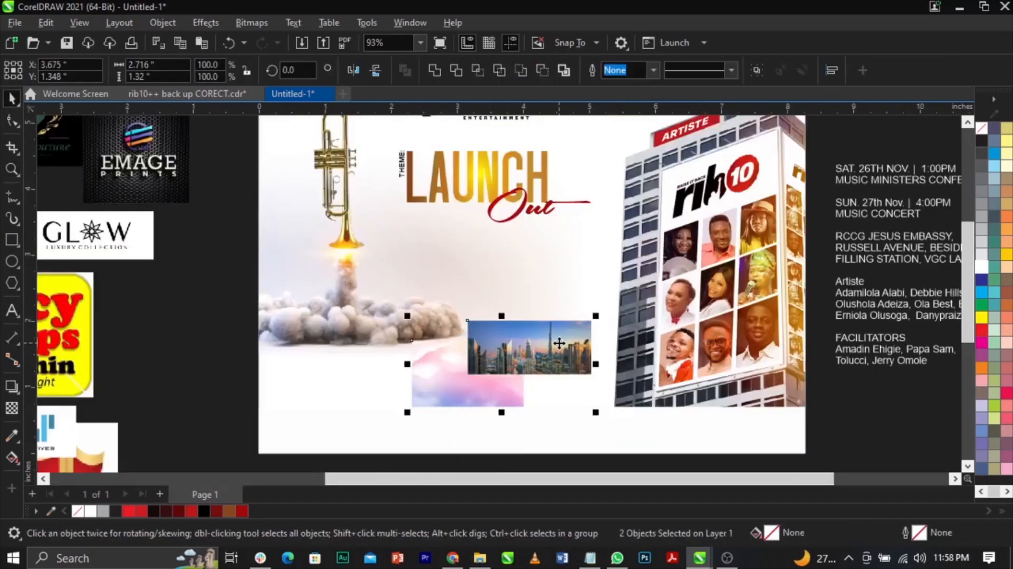
{"action": "key", "text": "ctrl+x"}
{"action": "left_click", "coordinate": [510, 369], "text": "ctrl"}
{"action": "key", "text": "ctrl+v"}
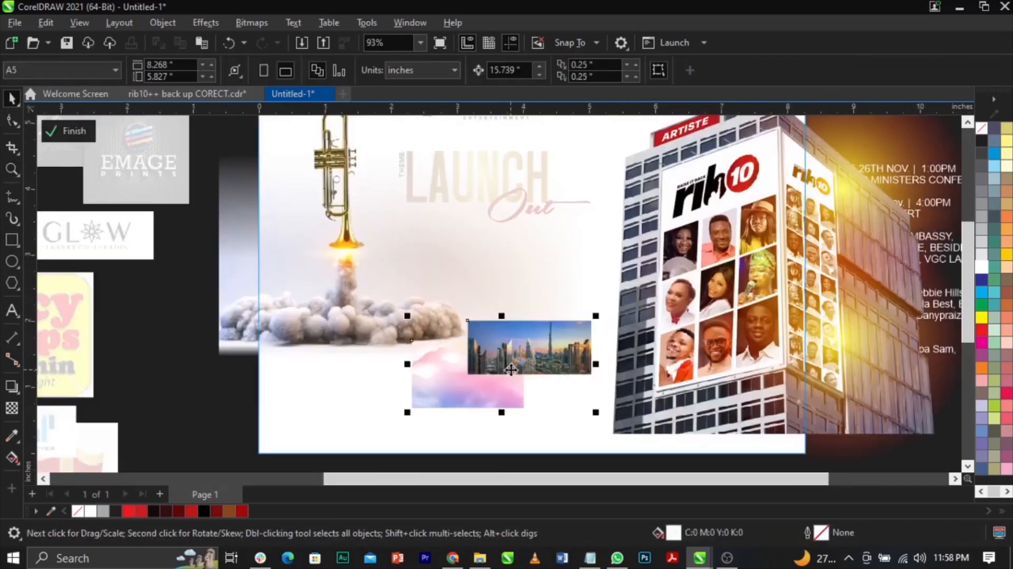
Enlarge the pink sky image to about 7.28 by 4.37 inches over the lower page and bring the building in front of it.
{"action": "left_click", "coordinate": [429, 407]}
{"action": "left_click_drag", "start_coordinate": [529, 338], "coordinate": [712, 225]}
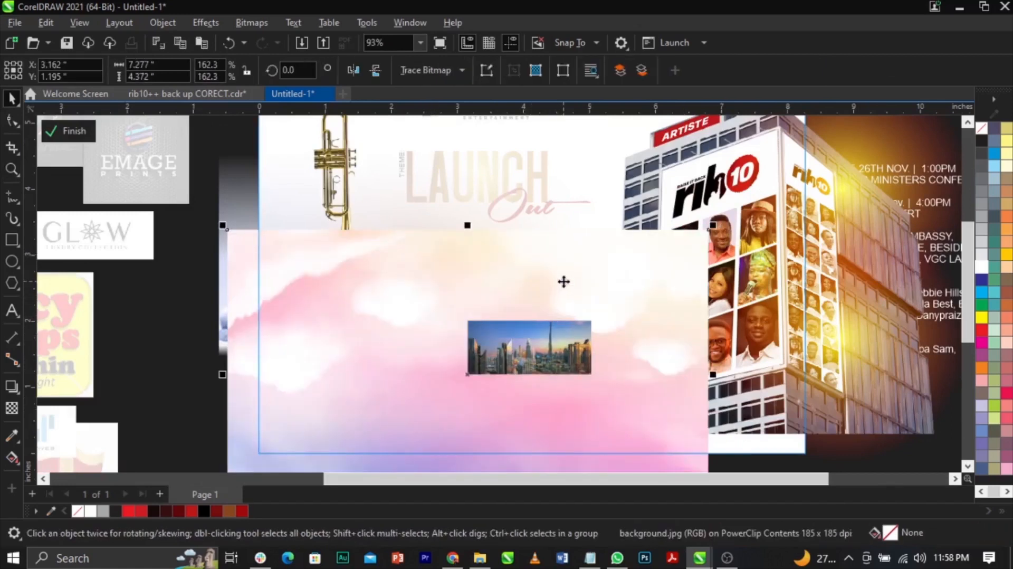
{"action": "left_click_drag", "start_coordinate": [563, 281], "coordinate": [573, 258]}
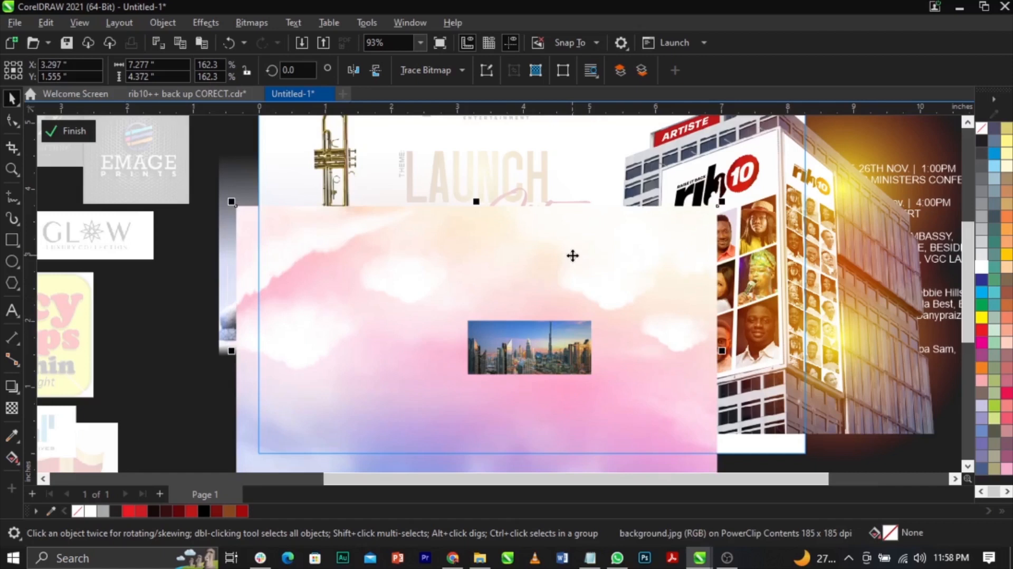
{"action": "scroll", "coordinate": [573, 255], "scroll_direction": "down", "scroll_amount": 3}
{"action": "left_click_drag", "start_coordinate": [504, 446], "coordinate": [927, 111]}
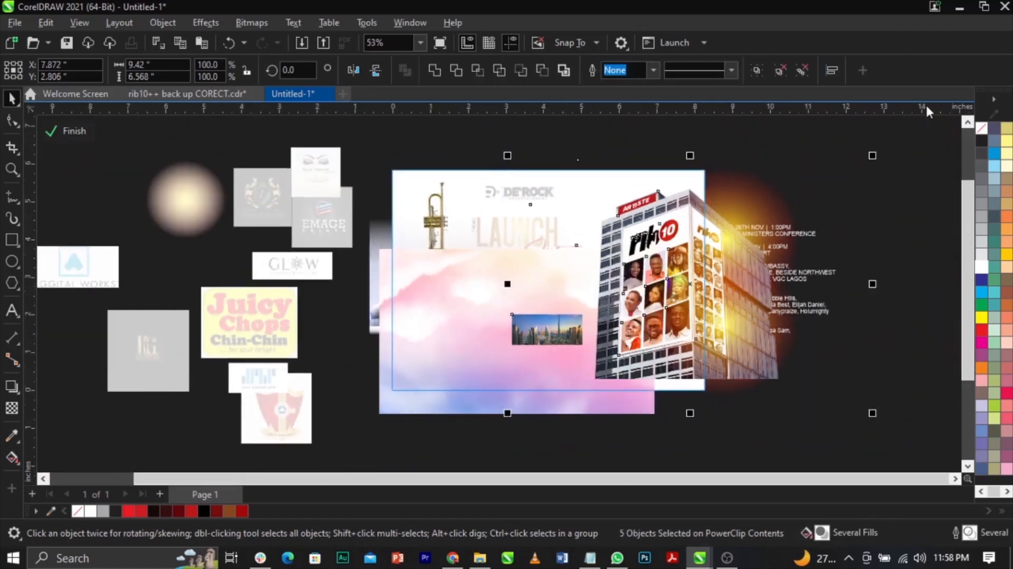
{"action": "left_click", "coordinate": [454, 292]}
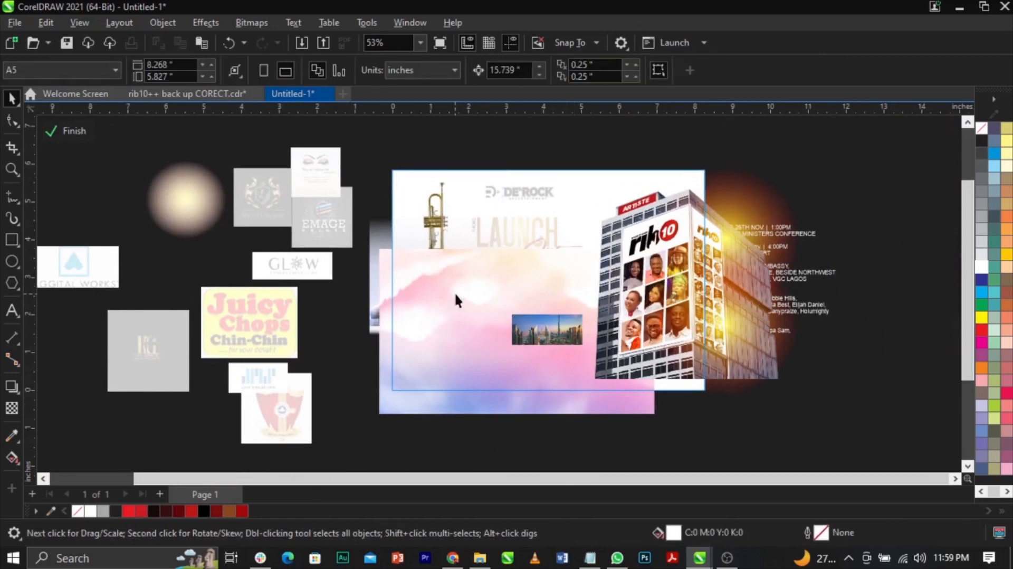
Fade the upper part of the pink sky image with a vertical linear transparency at 90°.
{"action": "scroll", "coordinate": [488, 288], "scroll_direction": "up", "scroll_amount": 2}
{"action": "left_click", "coordinate": [489, 289]}
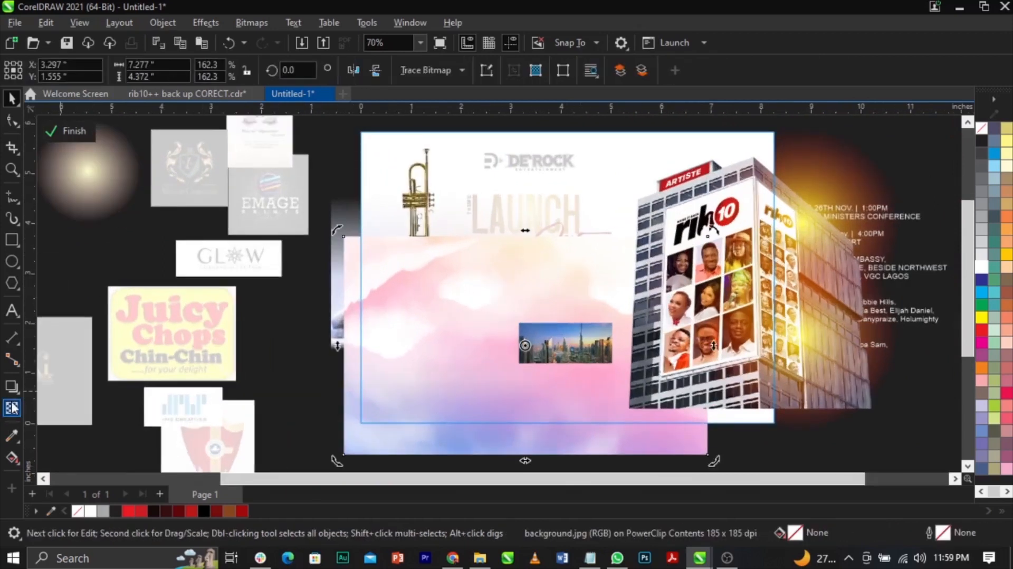
{"action": "left_click", "coordinate": [11, 408]}
{"action": "left_click_drag", "start_coordinate": [500, 344], "coordinate": [501, 250]}
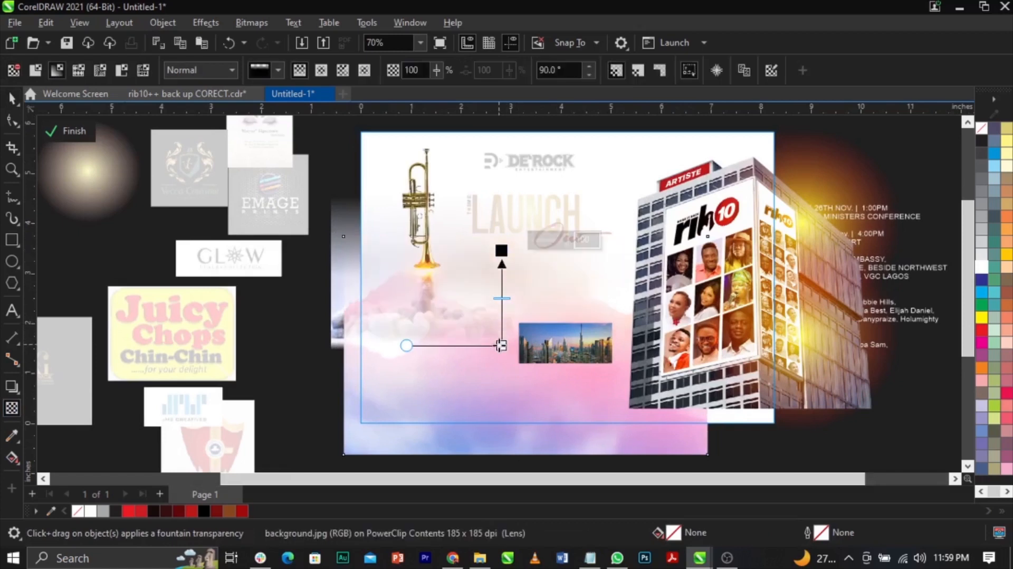
{"action": "left_click_drag", "start_coordinate": [501, 345], "coordinate": [501, 373]}
{"action": "left_click_drag", "start_coordinate": [501, 250], "coordinate": [503, 289]}
{"action": "key", "text": "space"}
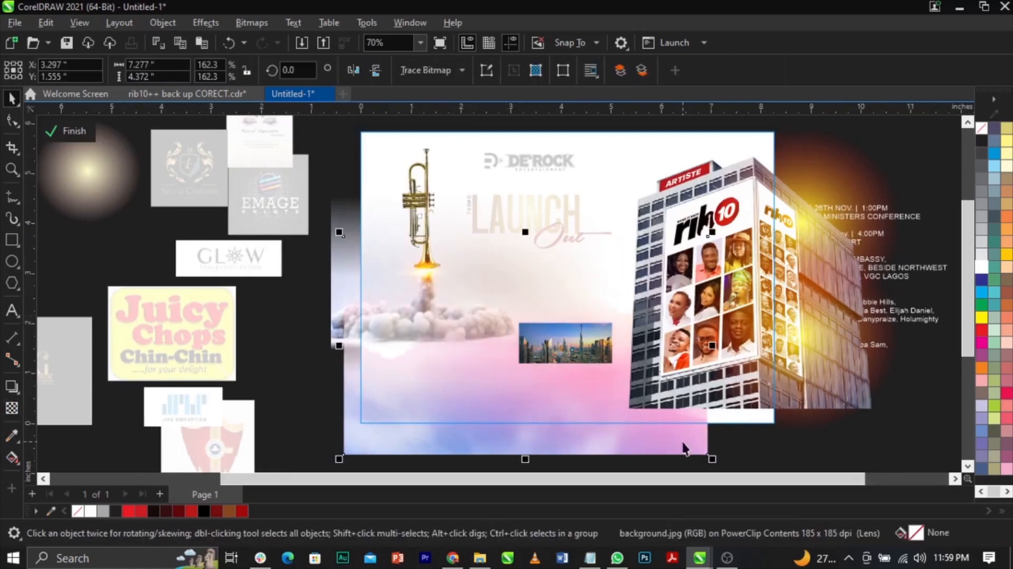
Enlarge the sky image to about 8.54 by 5.13 inches across the lower page and send it behind the trumpet rocket image.
{"action": "left_click_drag", "start_coordinate": [712, 232], "coordinate": [744, 212]}
{"action": "left_click_drag", "start_coordinate": [421, 441], "coordinate": [453, 422]}
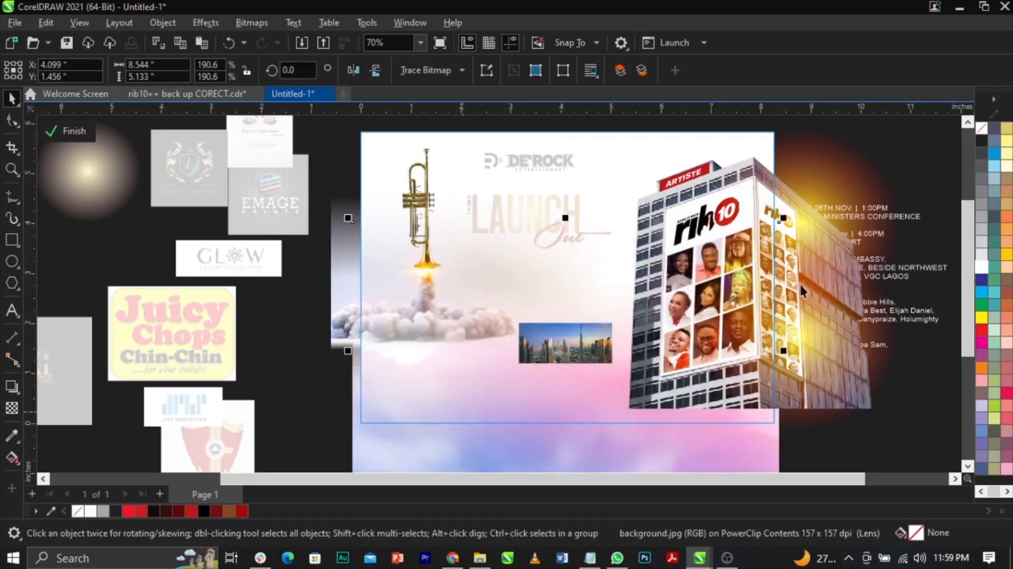
{"action": "left_click", "coordinate": [332, 290]}
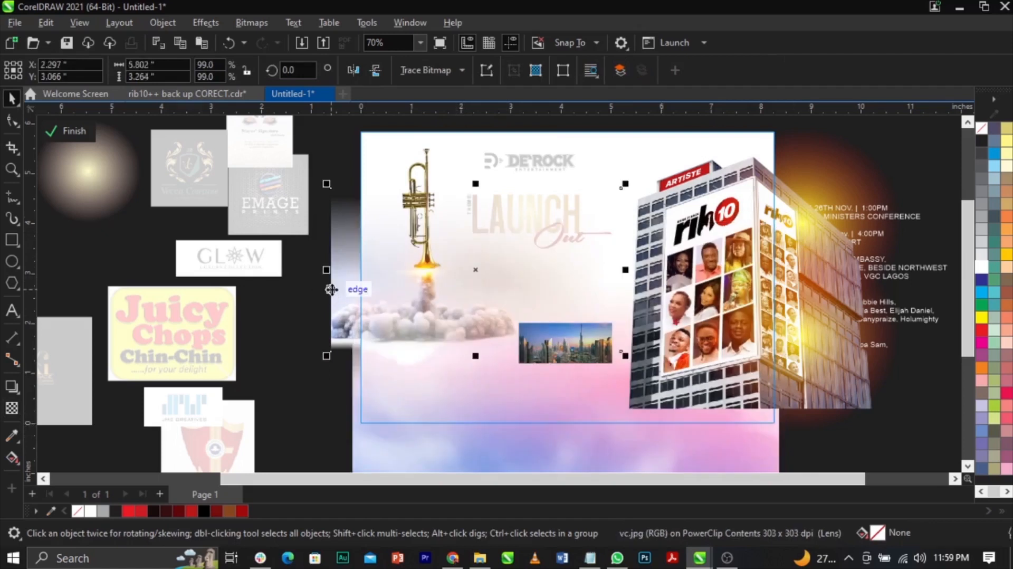
{"action": "left_click", "coordinate": [374, 404]}
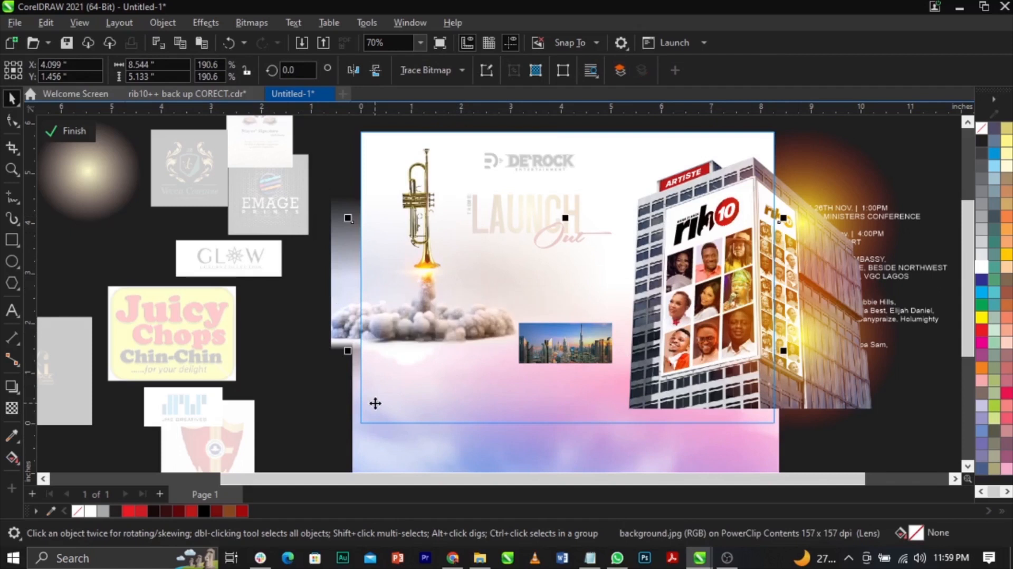
Enlarge the skyline photo to about 4.56 by 1.98 inches and place it between the smoke and the building.
{"action": "left_click_drag", "start_coordinate": [553, 344], "coordinate": [709, 294]}
{"action": "left_click_drag", "start_coordinate": [589, 348], "coordinate": [565, 374]}
{"action": "scroll", "coordinate": [624, 363], "scroll_direction": "up", "scroll_amount": 1}
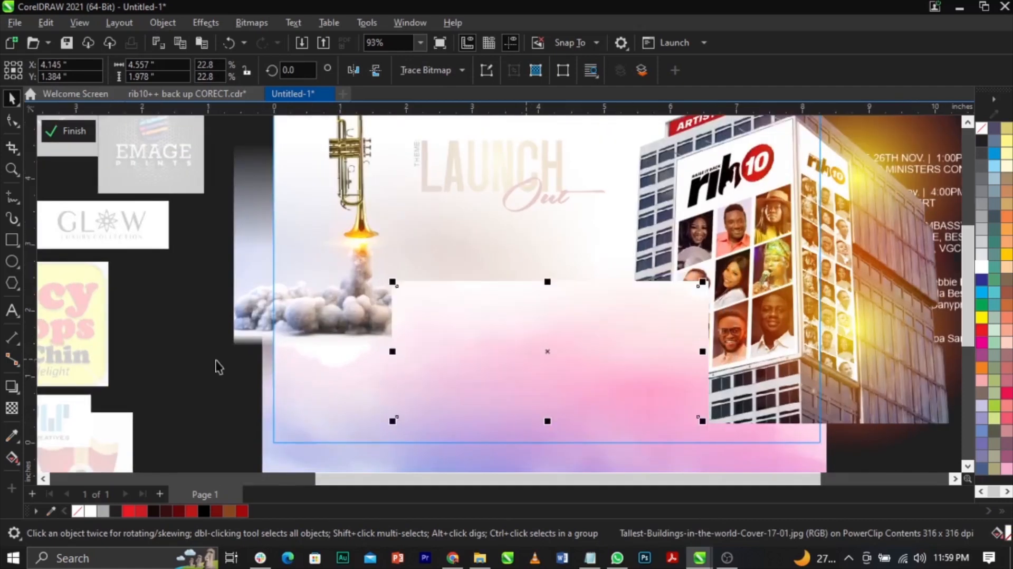
Fade the skyline's left and top edges with linear transparencies, converting it to a bitmap between the two fades.
{"action": "left_click", "coordinate": [11, 409]}
{"action": "left_click_drag", "start_coordinate": [476, 368], "coordinate": [402, 369]}
{"action": "left_click", "coordinate": [259, 25]}
{"action": "left_click", "coordinate": [267, 41]}
{"action": "left_click", "coordinate": [531, 360]}
{"action": "left_click_drag", "start_coordinate": [557, 332], "coordinate": [556, 286]}
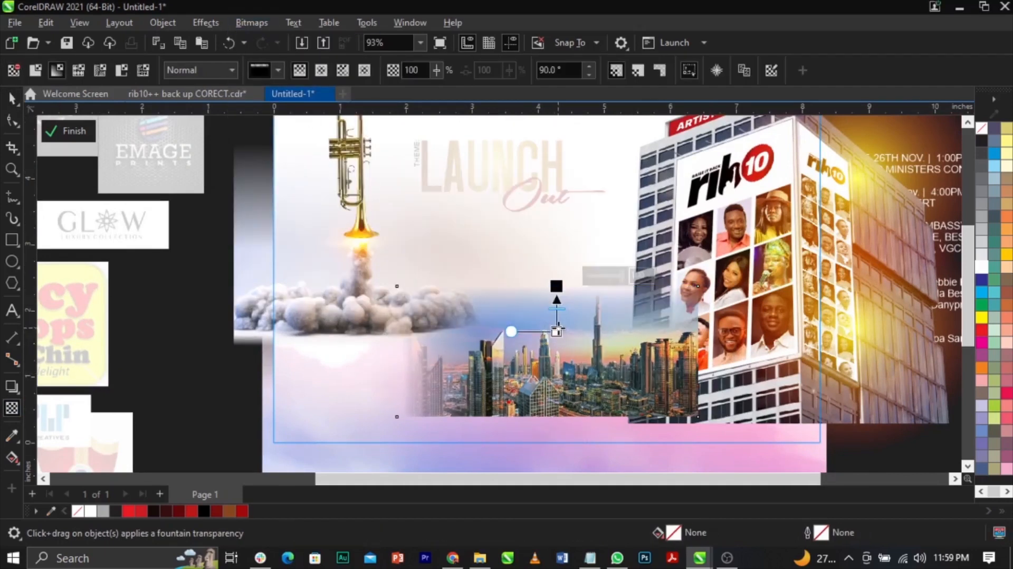
Convert the skyline to a bitmap and fade its right edge beside the building with a horizontal linear transparency.
{"action": "left_click", "coordinate": [268, 24]}
{"action": "left_click", "coordinate": [267, 40]}
{"action": "left_click", "coordinate": [531, 360]}
{"action": "left_click_drag", "start_coordinate": [625, 376], "coordinate": [697, 375]}
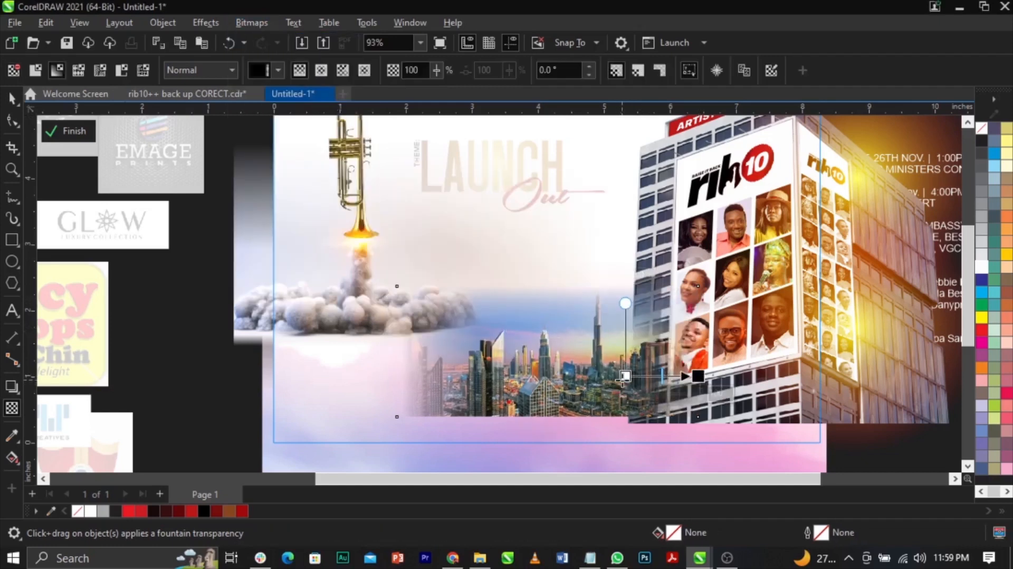
{"action": "key", "text": "space"}
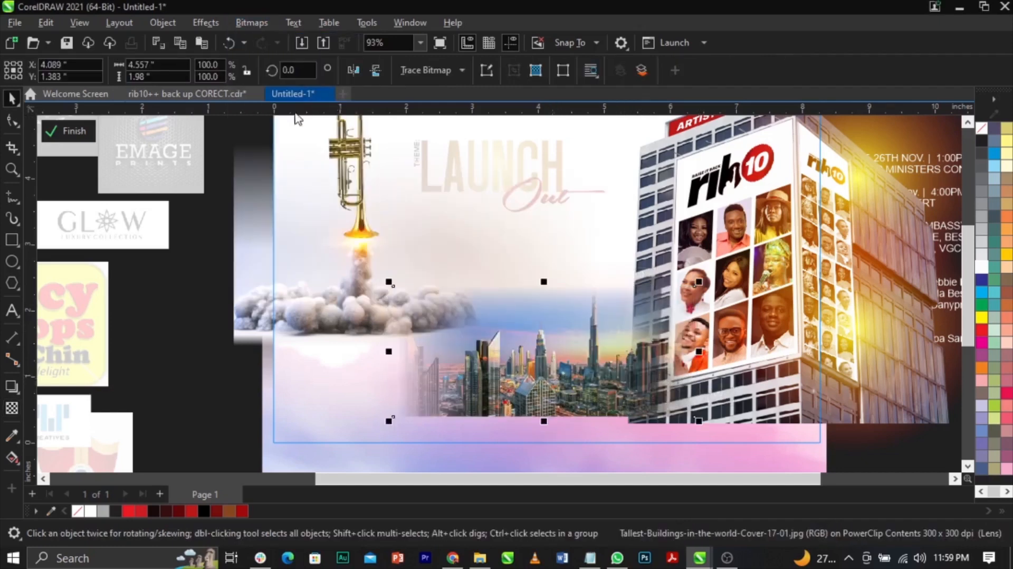
Convert the skyline image to 8-bit grayscale and set its transparency merge mode to Overlay.
{"action": "left_click", "coordinate": [248, 22]}
{"action": "mouse_move", "coordinate": [272, 144]}
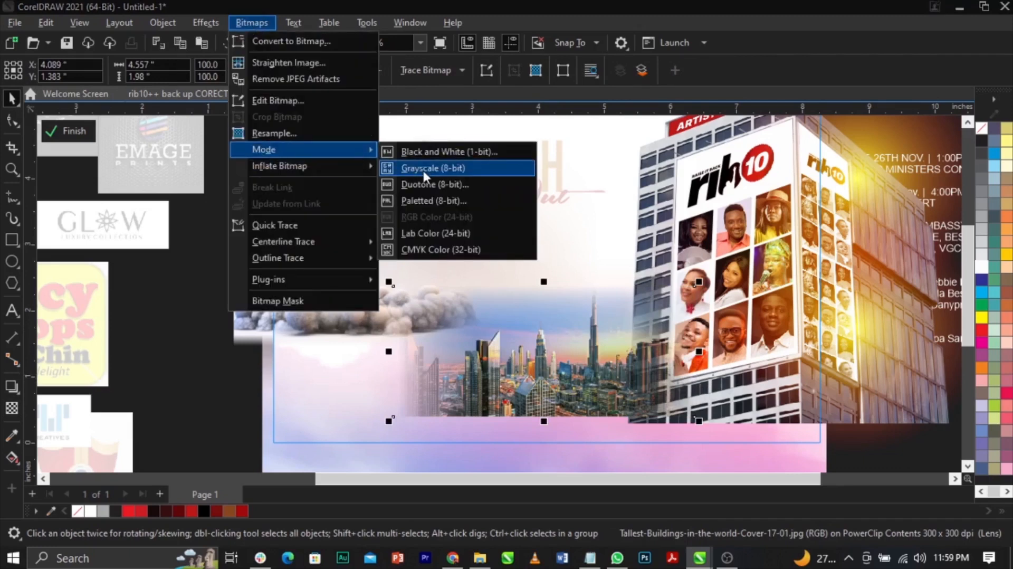
{"action": "left_click", "coordinate": [422, 169]}
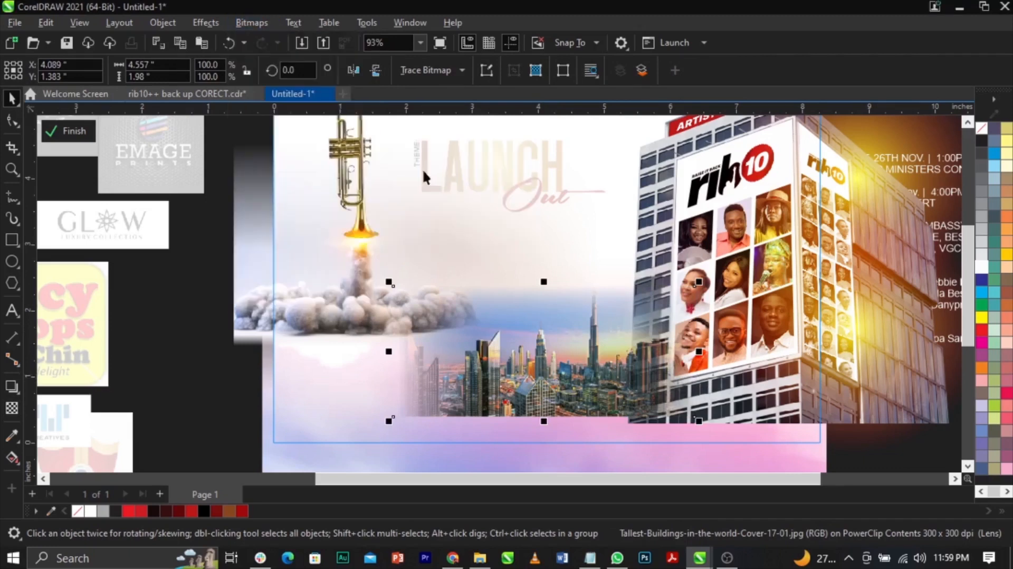
{"action": "left_click", "coordinate": [14, 411]}
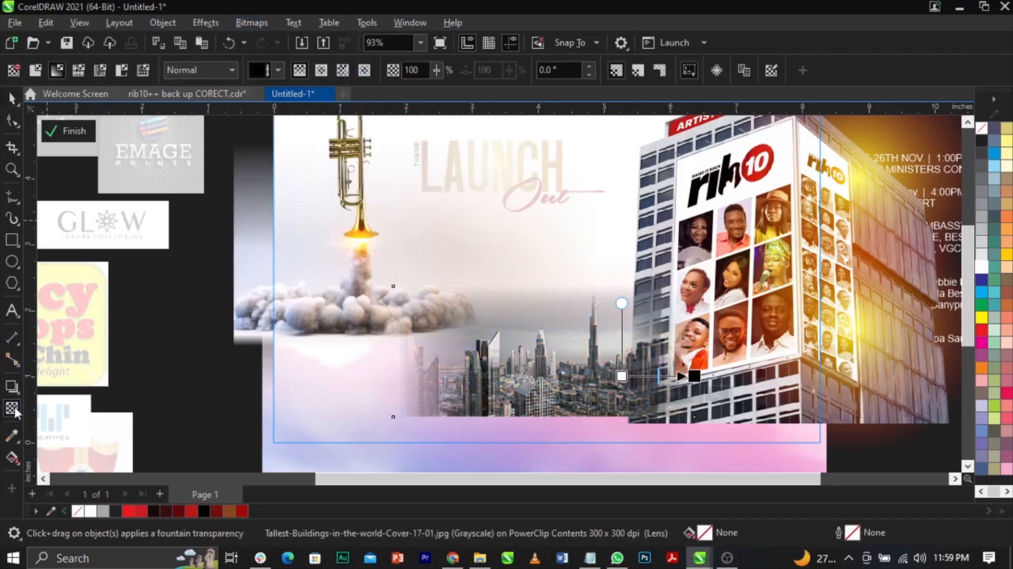
{"action": "left_click", "coordinate": [191, 72]}
{"action": "left_click", "coordinate": [204, 368]}
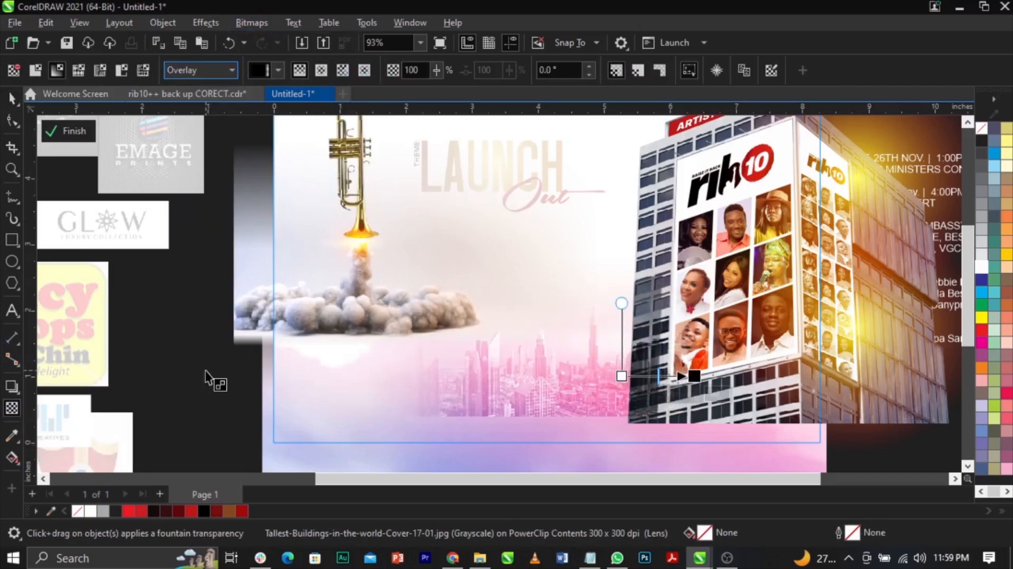
Shift the skyline towards the building to about X 4.426 and Y 1.439 inches, and finish editing the PowerClip contents.
{"action": "key", "text": "space"}
{"action": "left_click", "coordinate": [558, 388]}
{"action": "left_click_drag", "start_coordinate": [558, 388], "coordinate": [570, 387]}
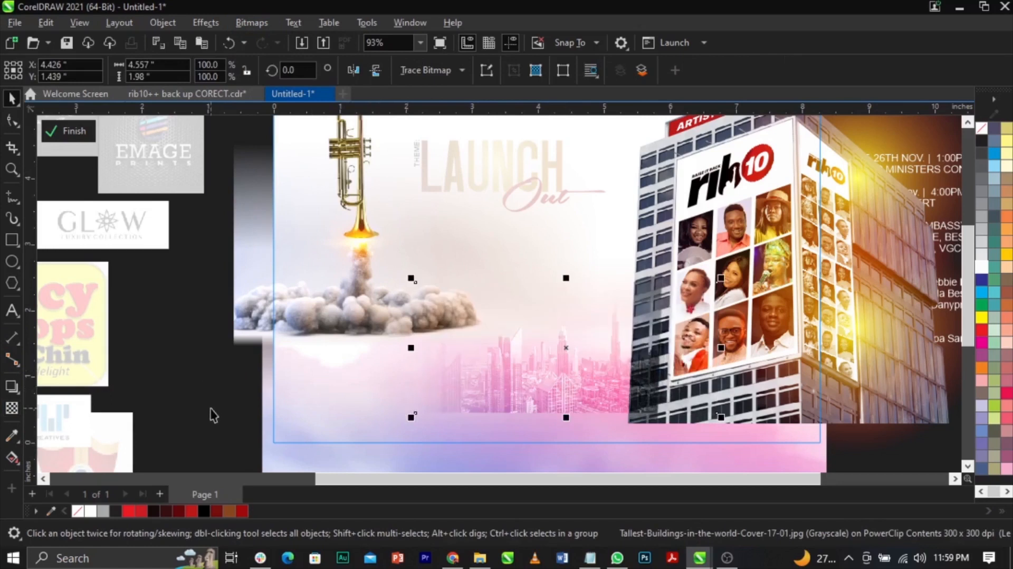
{"action": "left_click", "coordinate": [181, 397], "text": "ctrl"}
{"action": "left_click", "coordinate": [186, 382]}
Reduce the white bottom strip's height to about 0.59 inches and reposition the skyline to about X 4.394 and Y 1.452 inches.
{"action": "left_click", "coordinate": [472, 425]}
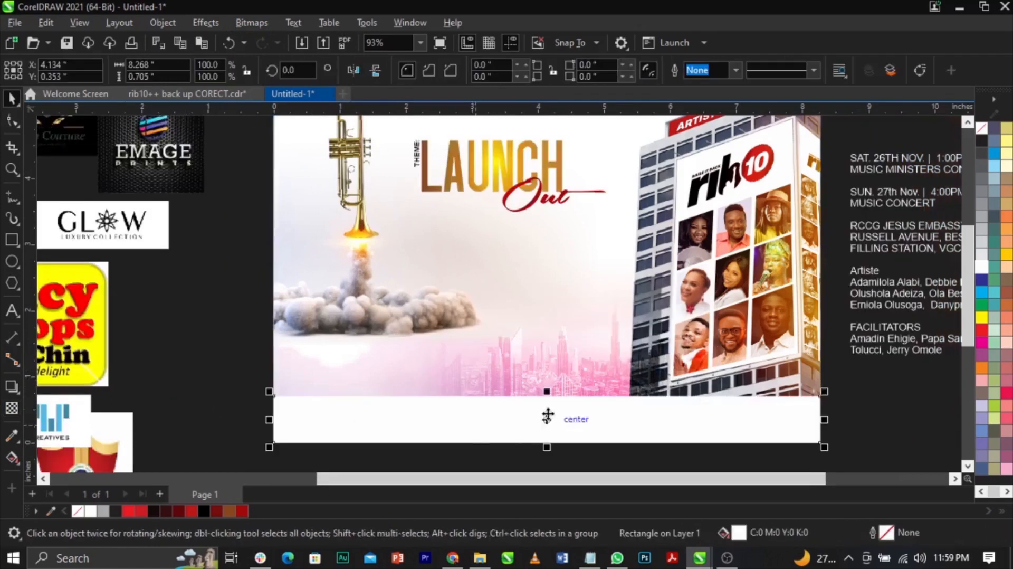
{"action": "scroll", "coordinate": [548, 416], "scroll_direction": "up", "scroll_amount": 3}
{"action": "left_click_drag", "start_coordinate": [545, 381], "coordinate": [545, 395]}
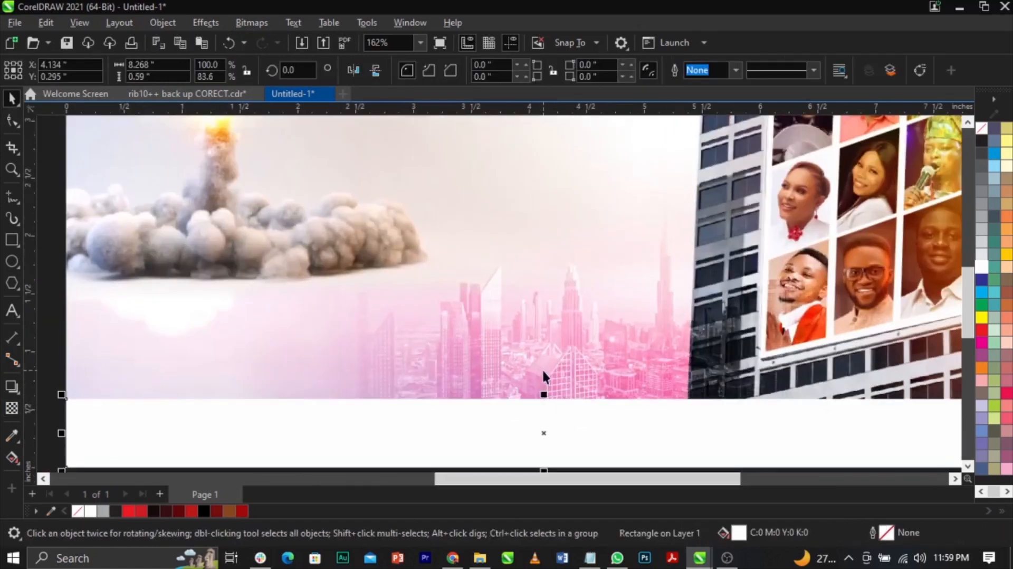
{"action": "double_click", "coordinate": [543, 349]}
{"action": "left_click", "coordinate": [544, 327]}
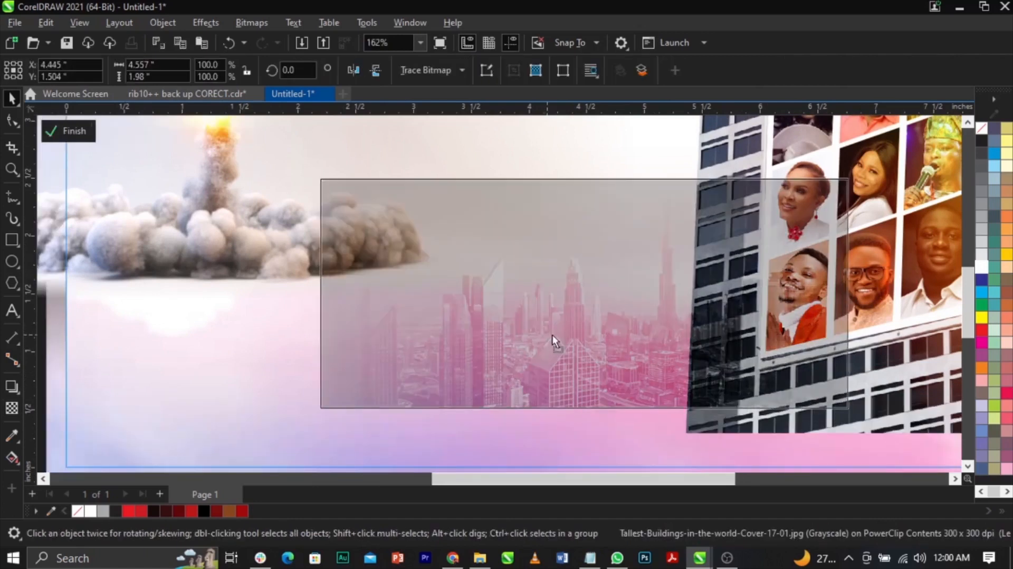
{"action": "left_click_drag", "start_coordinate": [539, 339], "coordinate": [539, 346]}
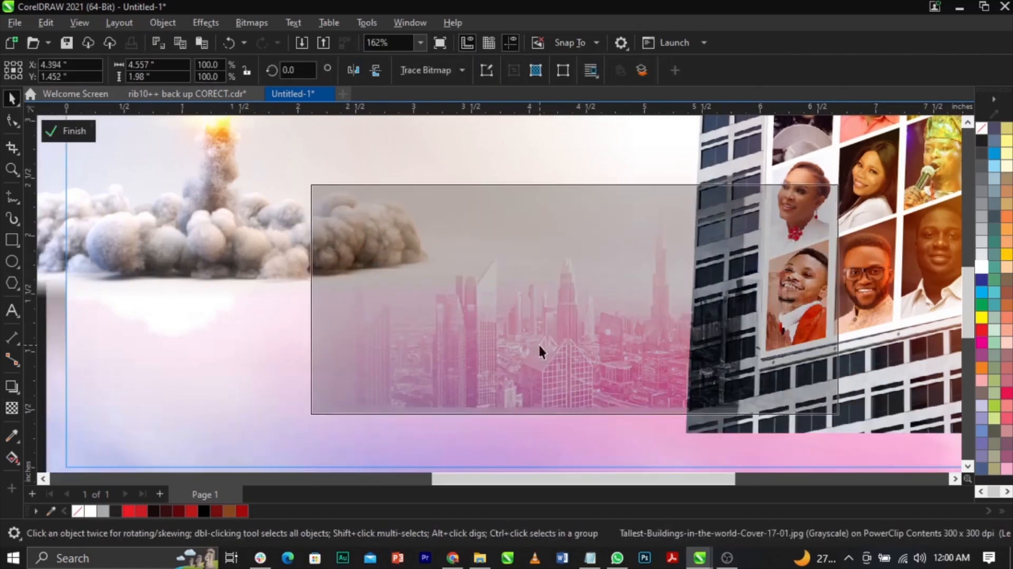
{"action": "scroll", "coordinate": [541, 338], "scroll_direction": "down", "scroll_amount": 3}
{"action": "left_click", "coordinate": [297, 293]}
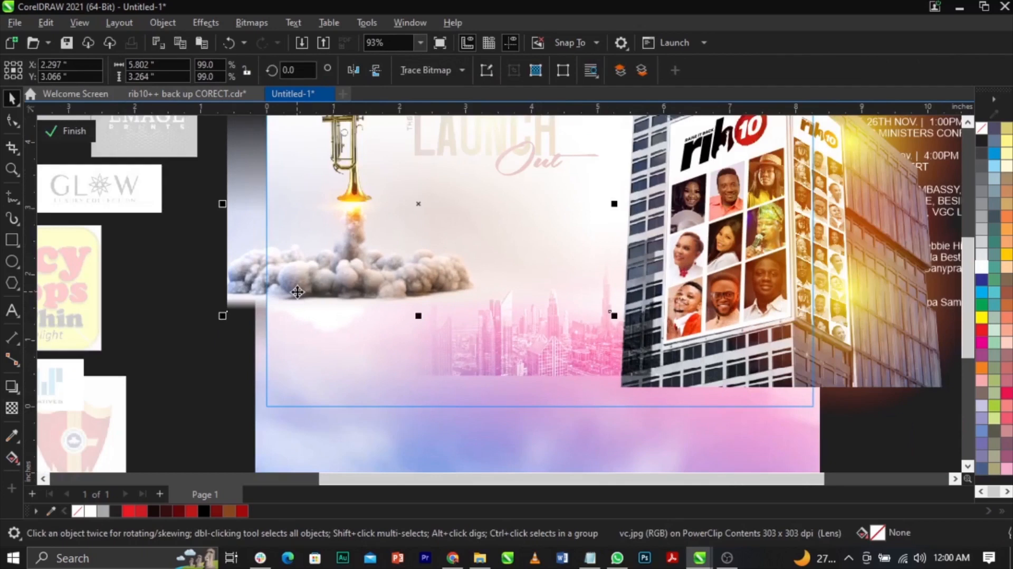
{"action": "scroll", "coordinate": [297, 292], "scroll_direction": "down", "scroll_amount": 3}
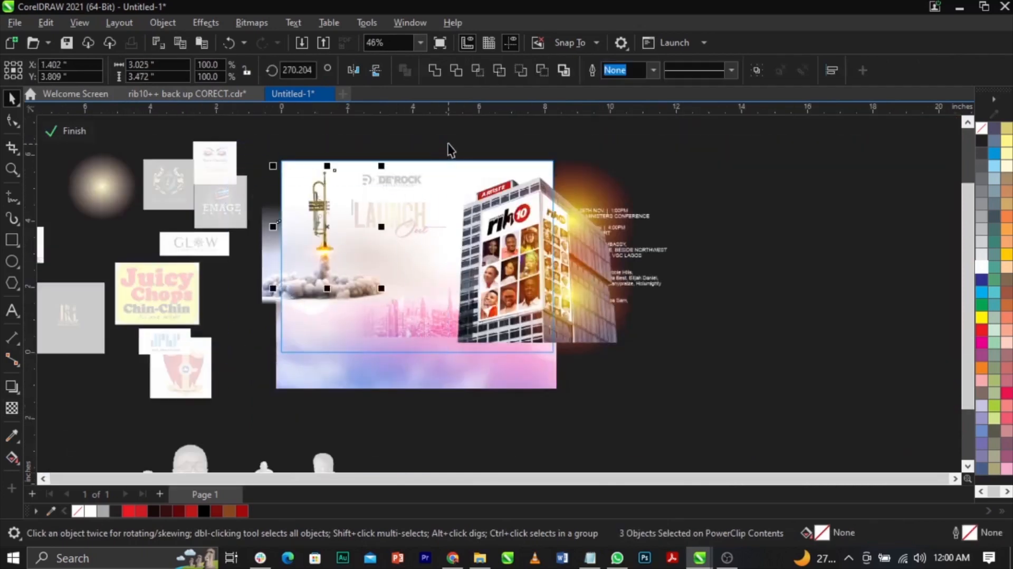
{"action": "left_click", "coordinate": [262, 286], "text": "shift"}
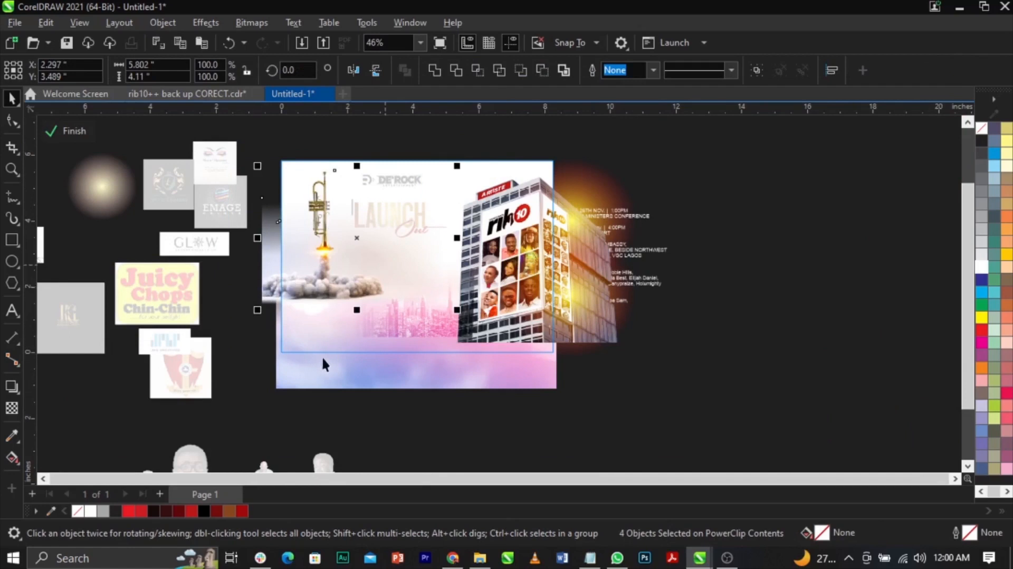
{"action": "left_click", "coordinate": [233, 359], "text": "ctrl"}
{"action": "key", "text": "z"}
{"action": "left_click_drag", "start_coordinate": [254, 160], "coordinate": [609, 366]}
{"action": "key", "text": "space"}
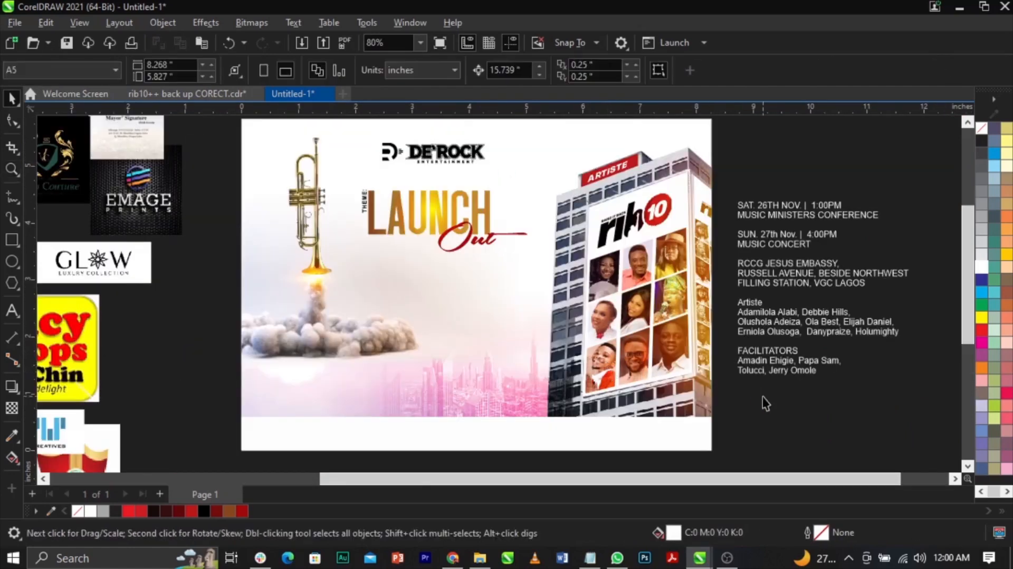
Shrink the white strip along the flyer's bottom edge to about 0.44 inches high.
{"action": "scroll", "coordinate": [557, 326], "scroll_direction": "down", "scroll_amount": 1}
{"action": "scroll", "coordinate": [468, 447], "scroll_direction": "up", "scroll_amount": 4}
{"action": "left_click", "coordinate": [484, 406]}
{"action": "left_click_drag", "start_coordinate": [502, 371], "coordinate": [499, 384]}
Lower the skyline inside the PowerClip to about Y 1.384 inches so its base tucks behind the white strip, and finish editing.
{"action": "scroll", "coordinate": [500, 384], "scroll_direction": "up", "scroll_amount": 3}
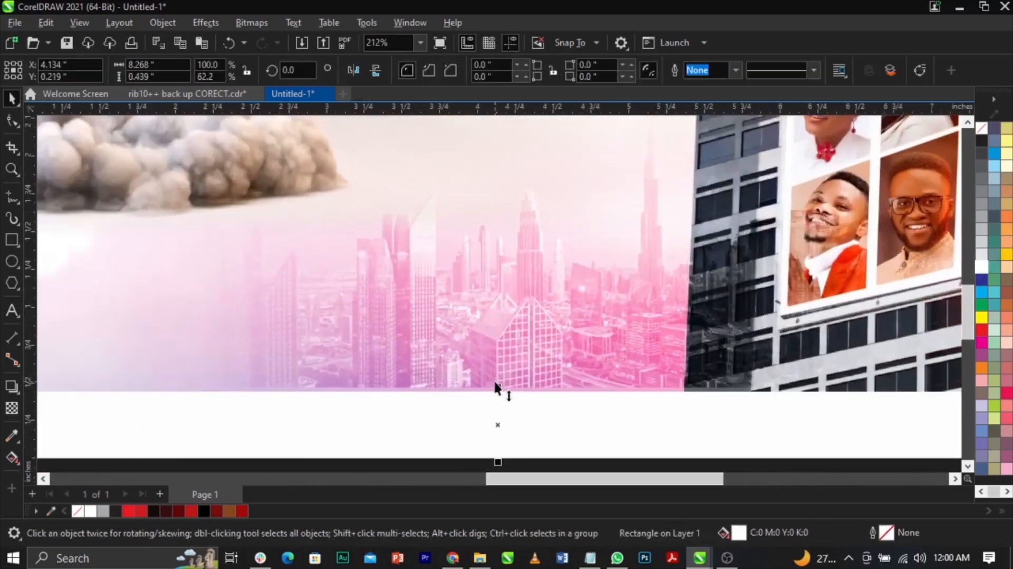
{"action": "double_click", "coordinate": [482, 369]}
{"action": "left_click", "coordinate": [486, 336]}
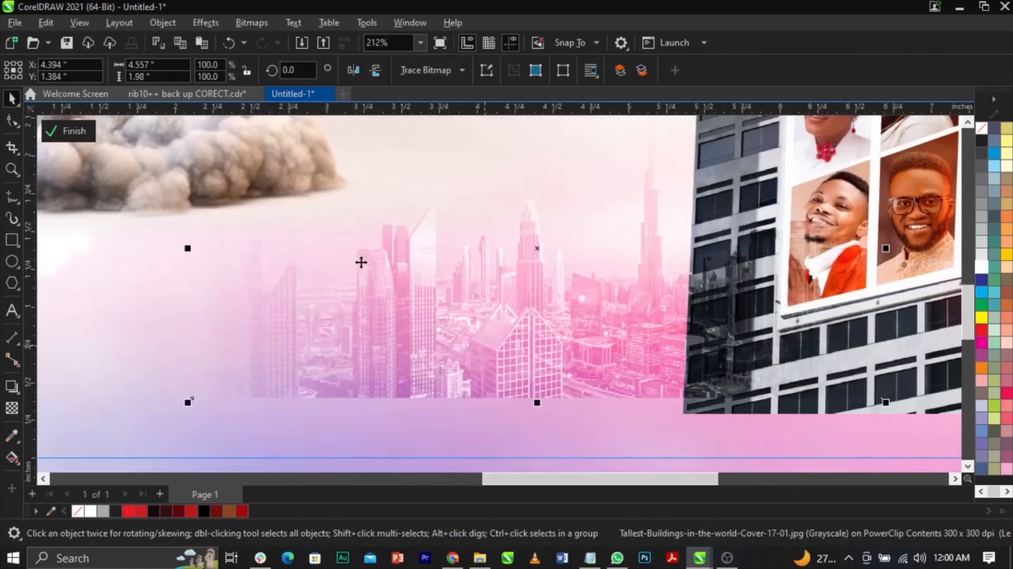
{"action": "left_click", "coordinate": [68, 131]}
{"action": "scroll", "coordinate": [520, 287], "scroll_direction": "down", "scroll_amount": 3}
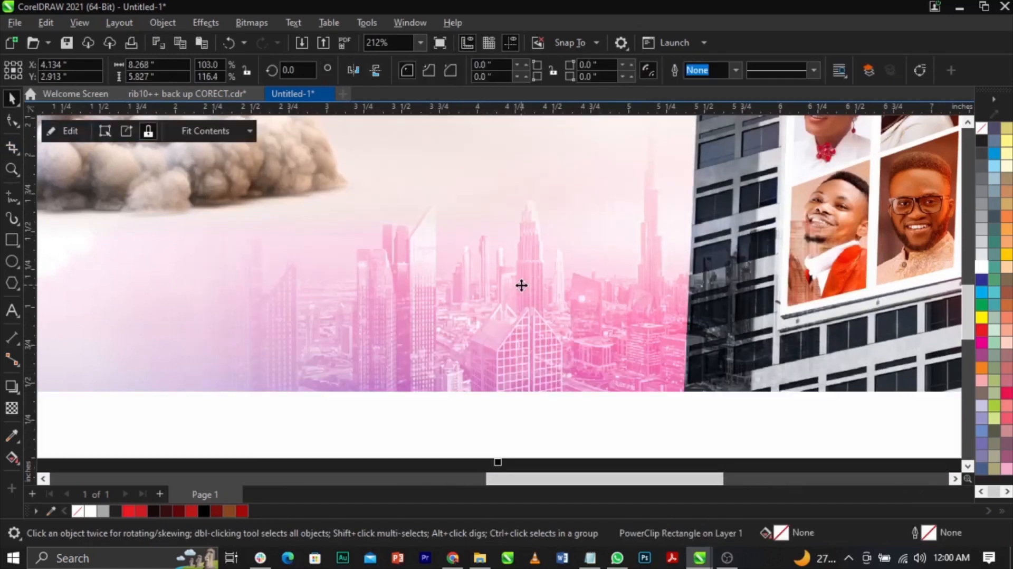
{"action": "left_click", "coordinate": [464, 304], "text": "ctrl"}
{"action": "scroll", "coordinate": [431, 319], "scroll_direction": "down", "scroll_amount": 3}
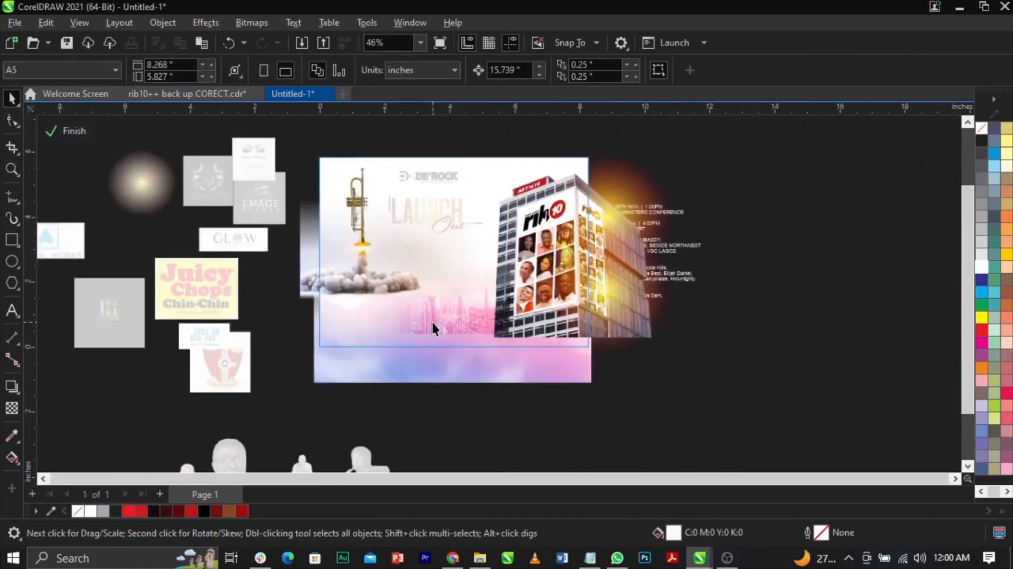
{"action": "left_click_drag", "start_coordinate": [420, 422], "coordinate": [788, 137]}
{"action": "scroll", "coordinate": [489, 327], "scroll_direction": "up", "scroll_amount": 1}
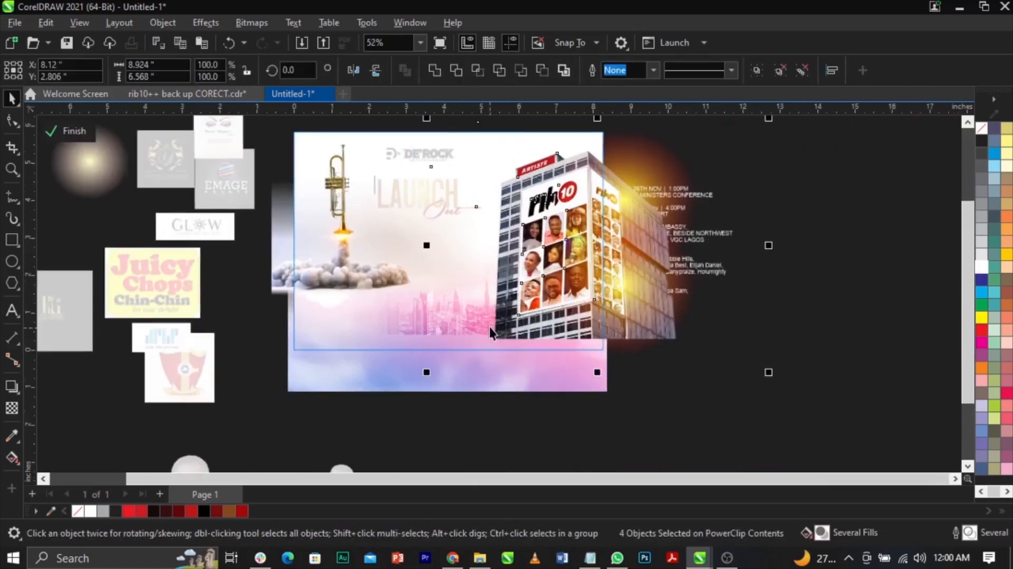
{"action": "left_click", "coordinate": [825, 354], "text": "ctrl"}
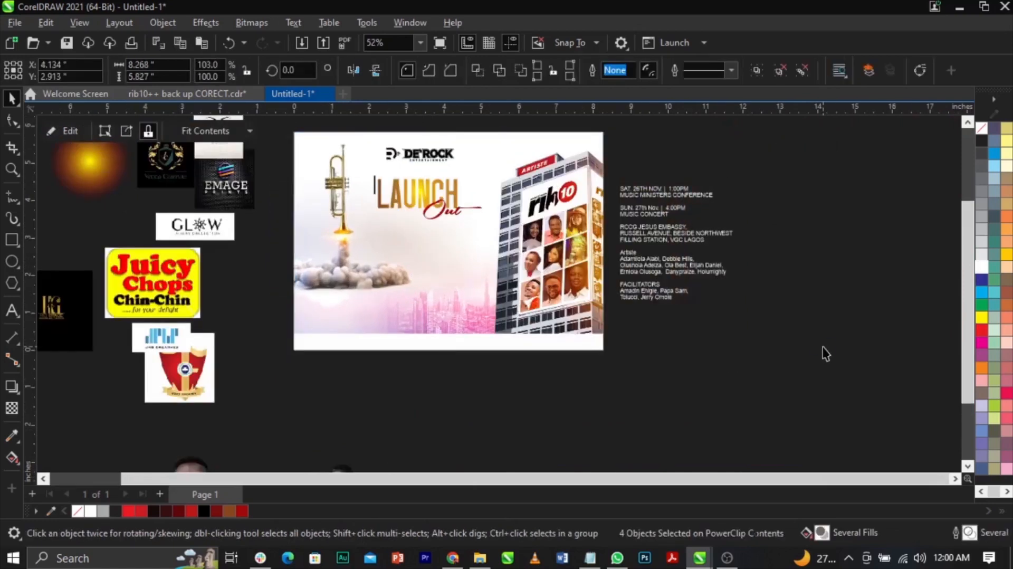
Enlarge the building with its posters and glow to about 9.39 by 6.91 inches overall inside the PowerClip, and finish editing.
{"action": "left_click", "coordinate": [463, 260], "text": "ctrl"}
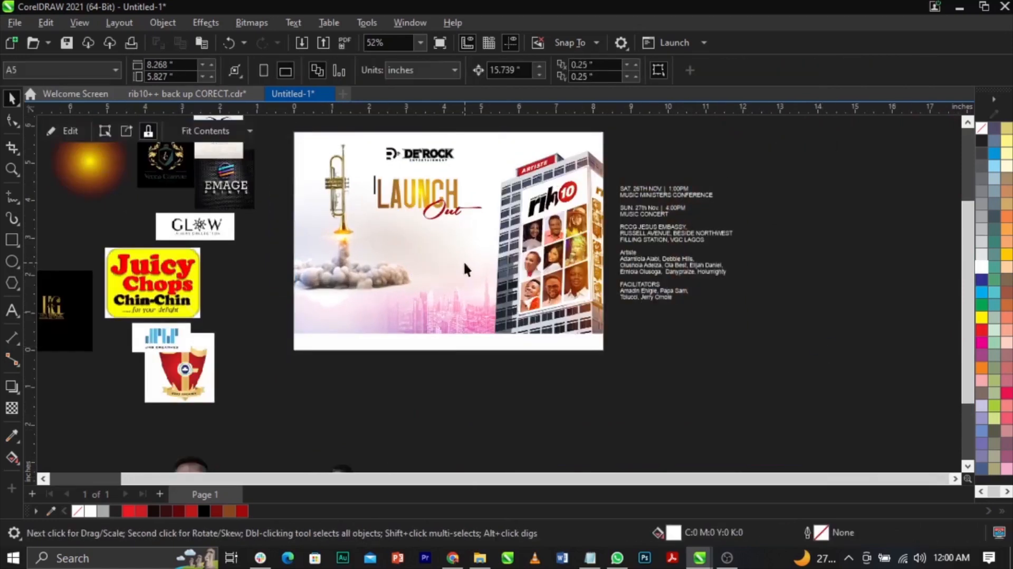
{"action": "left_click_drag", "start_coordinate": [417, 425], "coordinate": [794, 119]}
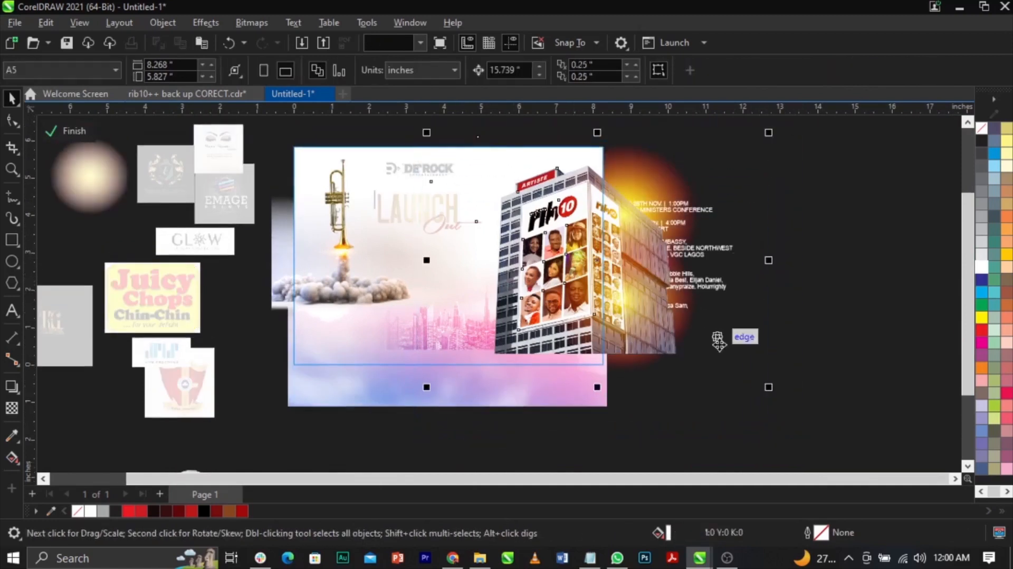
{"action": "mouse_move", "coordinate": [769, 389]}
{"action": "left_mouse_down"}
{"action": "mouse_move", "coordinate": [789, 406]}
{"action": "mouse_move", "coordinate": [778, 395]}
{"action": "left_mouse_up"}
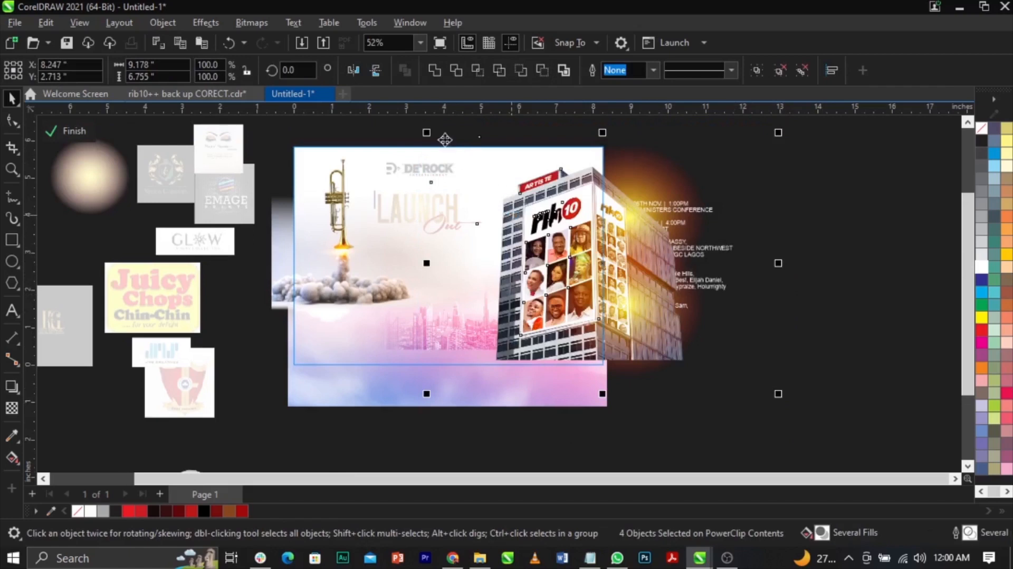
{"action": "left_click_drag", "start_coordinate": [426, 133], "coordinate": [414, 126]}
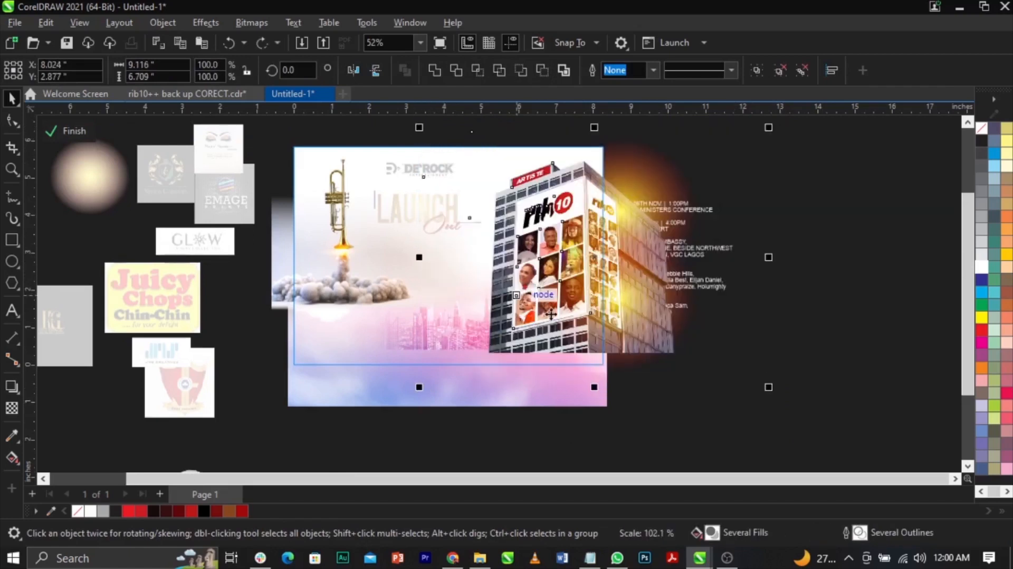
{"action": "left_click_drag", "start_coordinate": [550, 314], "coordinate": [551, 315]}
{"action": "left_click_drag", "start_coordinate": [415, 388], "coordinate": [404, 394]}
{"action": "left_click", "coordinate": [850, 310], "text": "ctrl"}
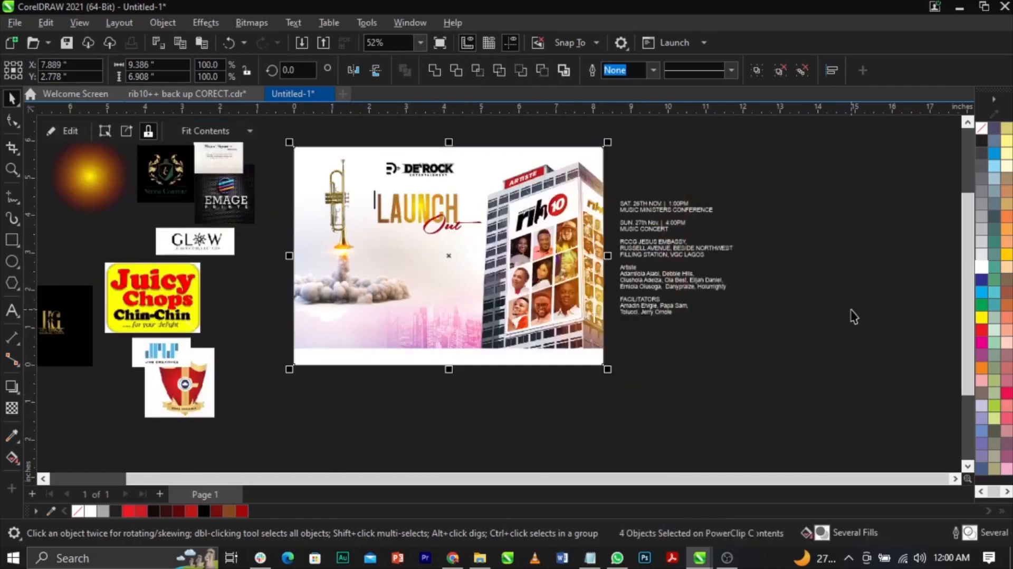
{"action": "left_click", "coordinate": [853, 315]}
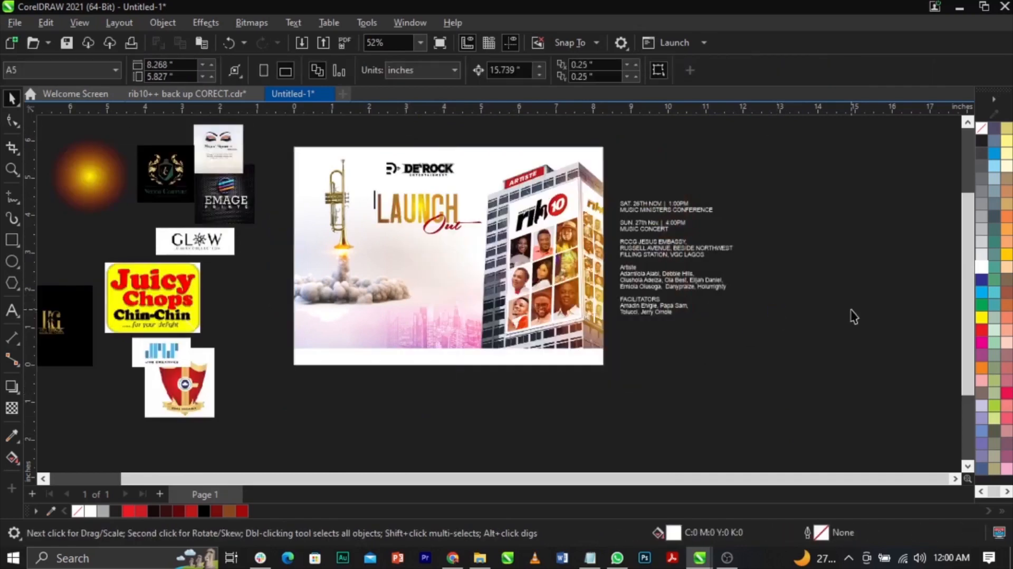
Nudge the building and its artwork slightly to the right inside the PowerClip and finish editing.
{"action": "left_click", "coordinate": [505, 235], "text": "ctrl"}
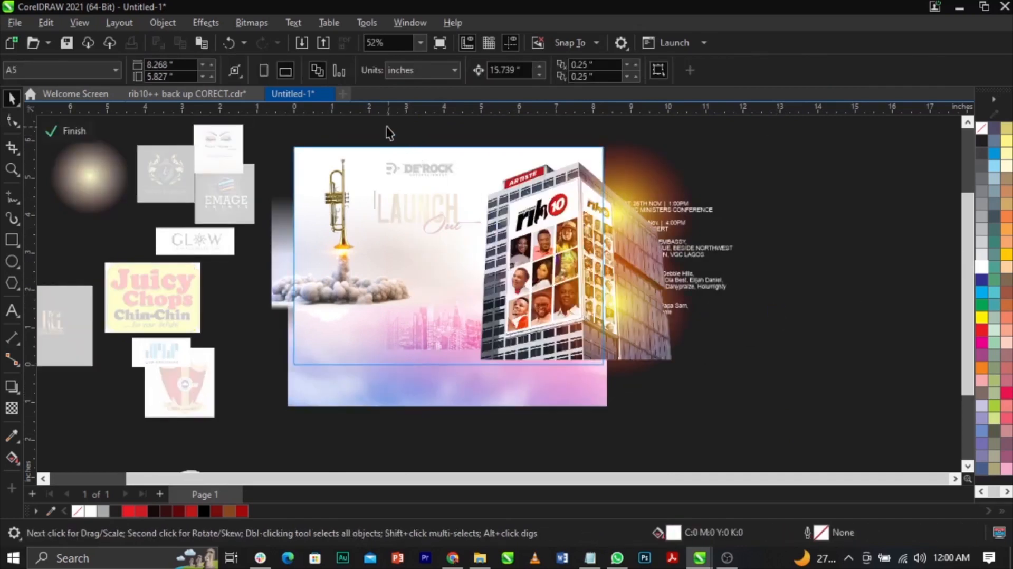
{"action": "left_click_drag", "start_coordinate": [379, 117], "coordinate": [760, 431]}
{"action": "scroll", "coordinate": [538, 269], "scroll_direction": "up", "scroll_amount": 3}
{"action": "left_click_drag", "start_coordinate": [538, 269], "coordinate": [544, 269]}
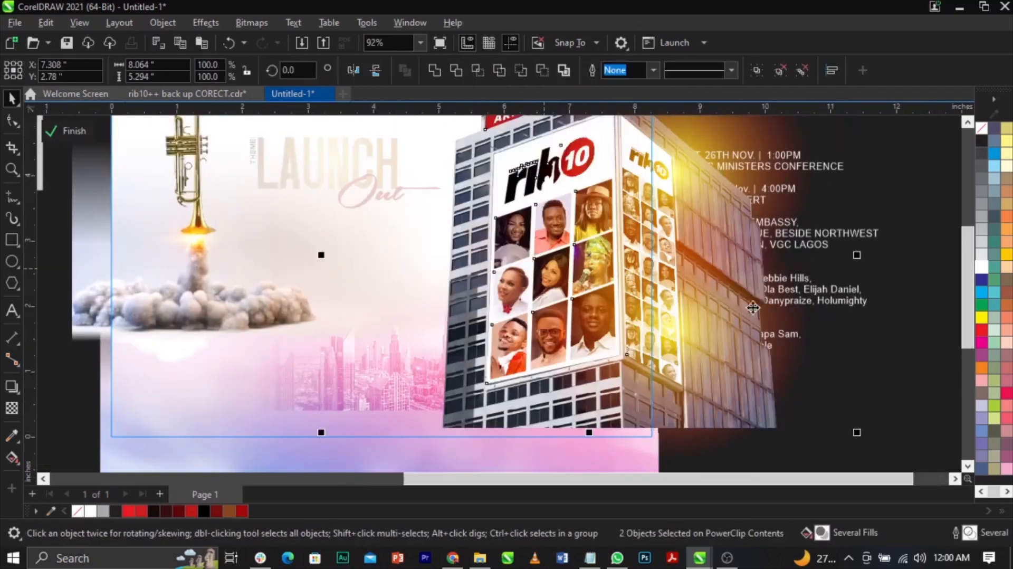
{"action": "left_click", "coordinate": [929, 318], "text": "ctrl"}
{"action": "left_click", "coordinate": [943, 318], "text": "ctrl"}
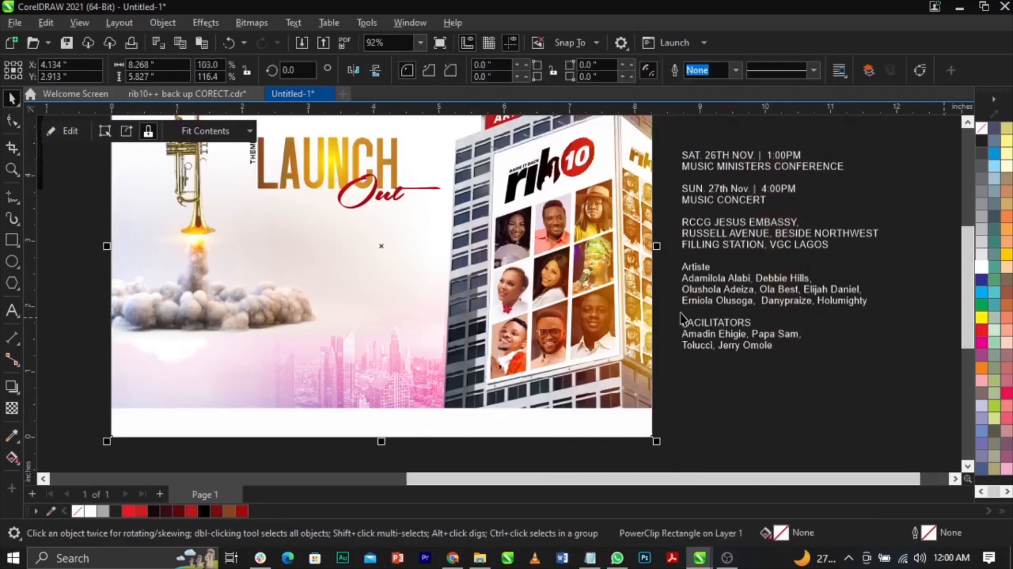
Move the cut-out portraits up from the pasteboard and gather them along the flyer's bottom edge.
{"action": "scroll", "coordinate": [676, 314], "scroll_direction": "down", "scroll_amount": 1}
{"action": "key", "text": "F2"}
{"action": "left_click_drag", "start_coordinate": [406, 172], "coordinate": [754, 404]}
{"action": "scroll", "coordinate": [557, 278], "scroll_direction": "down", "scroll_amount": 2}
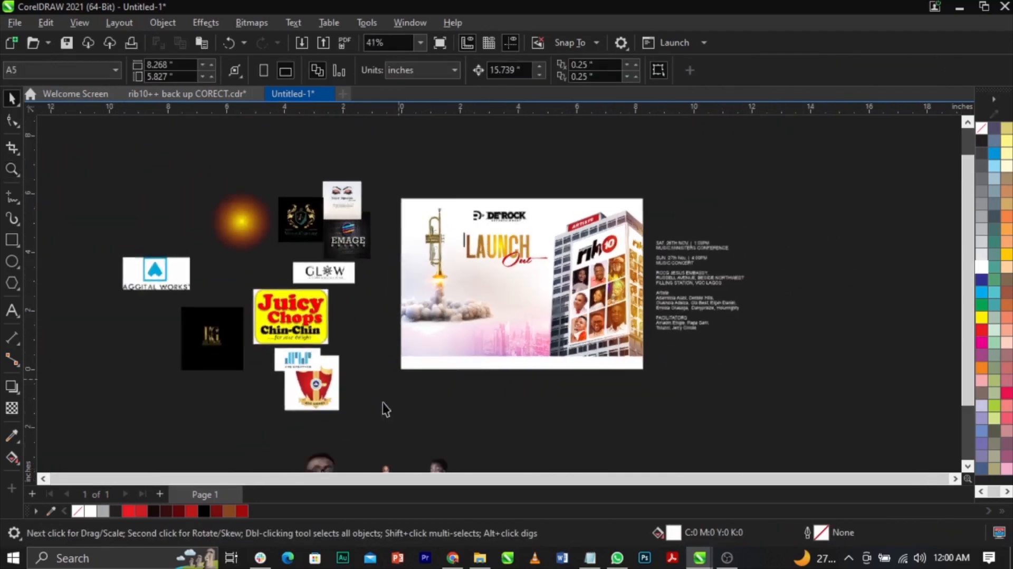
{"action": "left_click", "coordinate": [474, 422]}
{"action": "left_click_drag", "start_coordinate": [475, 375], "coordinate": [459, 357]}
{"action": "scroll", "coordinate": [453, 364], "scroll_direction": "down", "scroll_amount": 2}
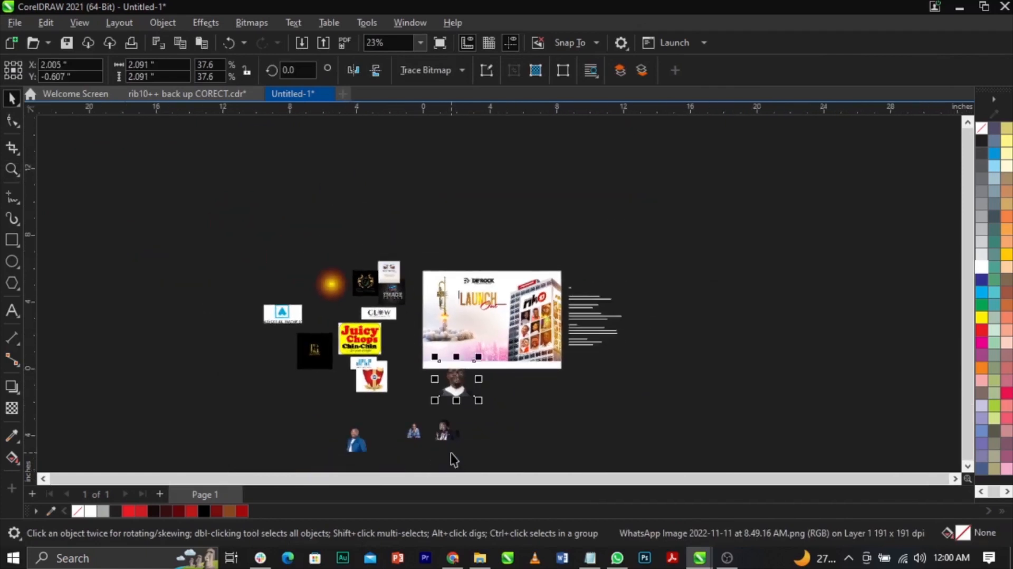
{"action": "left_click_drag", "start_coordinate": [443, 437], "coordinate": [425, 383]}
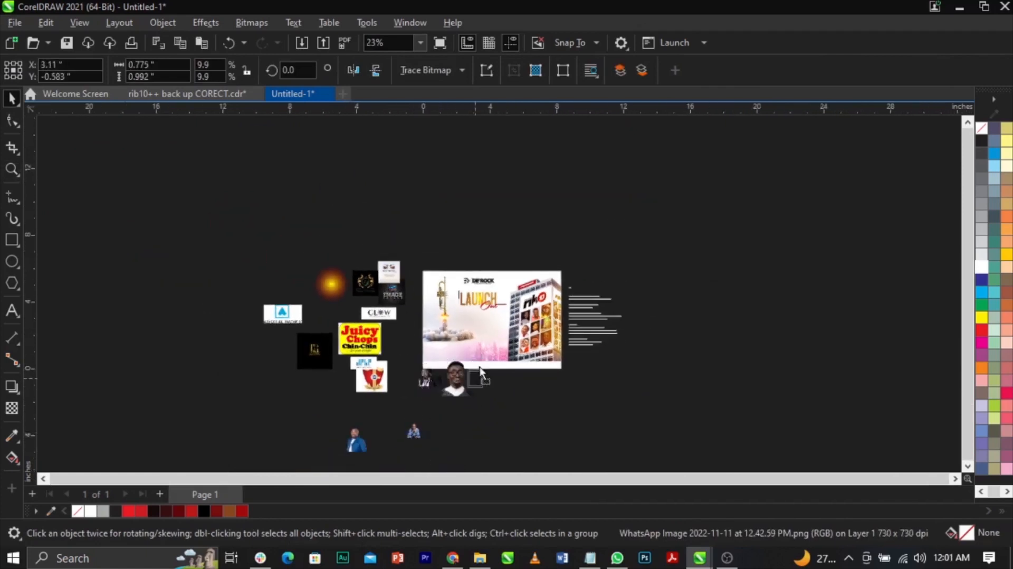
{"action": "left_click_drag", "start_coordinate": [357, 439], "coordinate": [439, 377]}
Bring the seated man's portrait to the front, overlapping the white strip at about X 3.05 and Y 0 inches.
{"action": "key", "text": "F2"}
{"action": "left_click_drag", "start_coordinate": [392, 331], "coordinate": [520, 391]}
{"action": "left_click", "coordinate": [575, 382]}
{"action": "key", "text": "shift+Page_Up"}
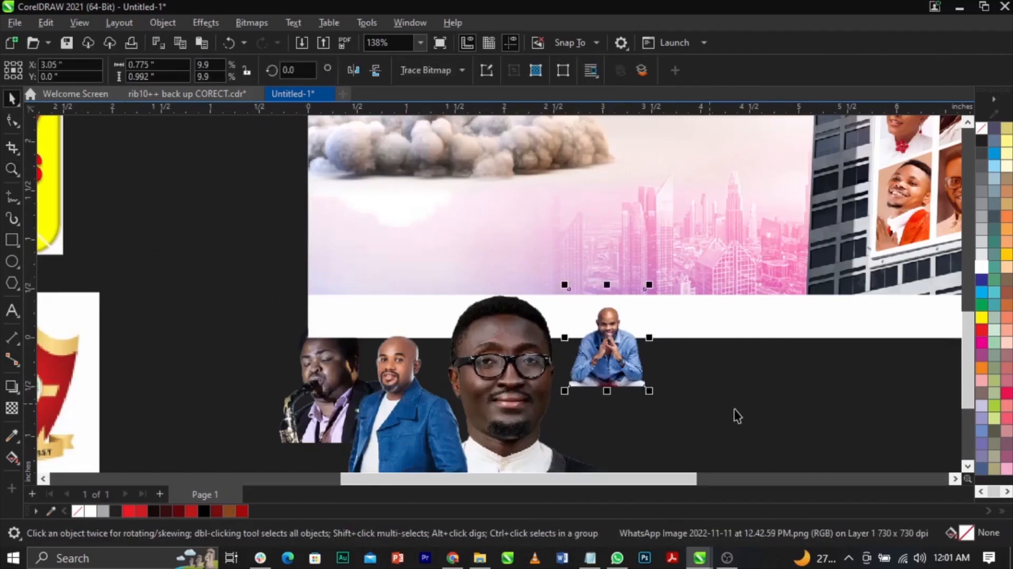
{"action": "left_click", "coordinate": [735, 410]}
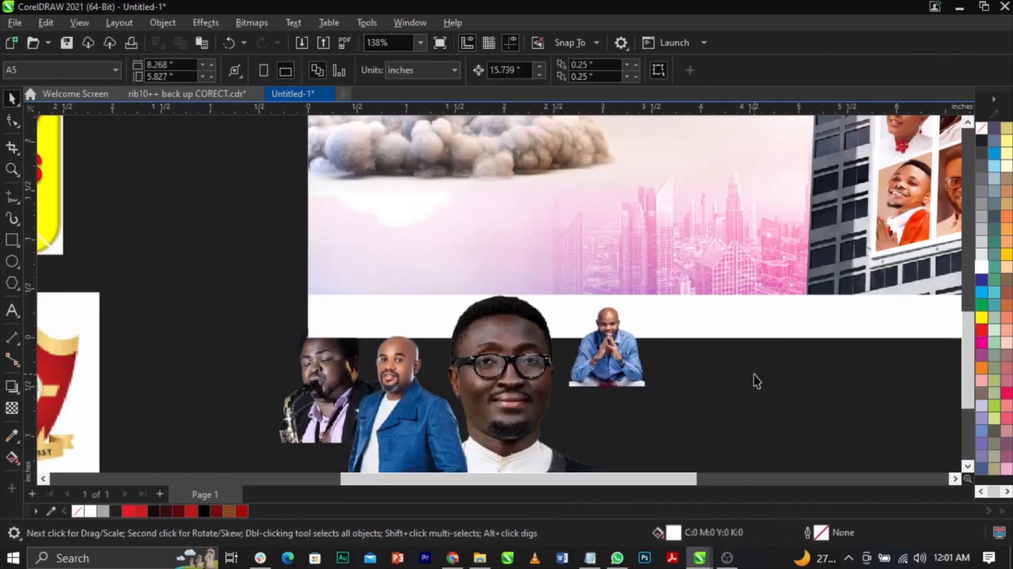
Move the seated man's portrait onto the flyer, enlarge it to about 1.68 by 2.14 inches, and trim its empty top area.
{"action": "left_click_drag", "start_coordinate": [629, 371], "coordinate": [508, 316]}
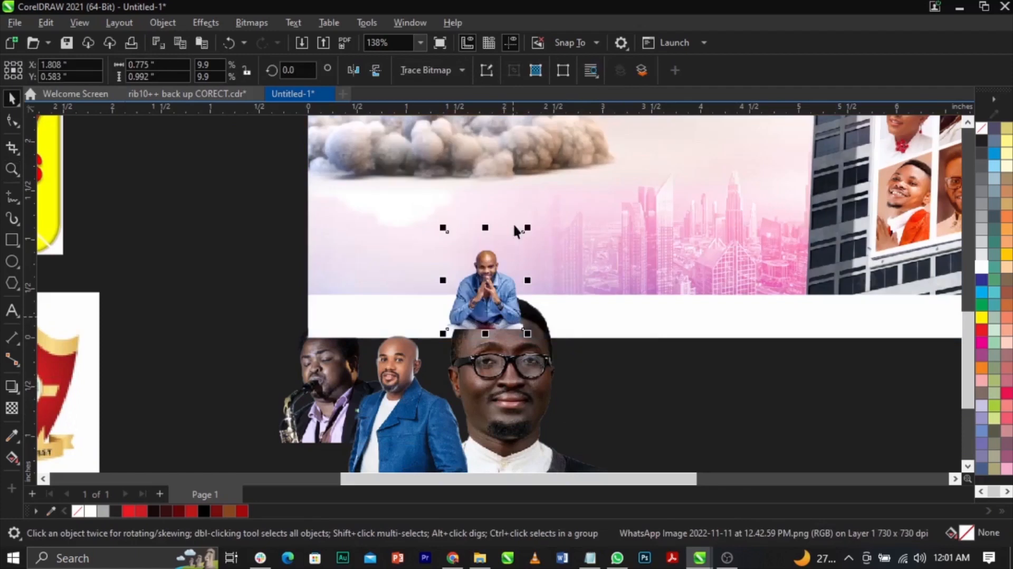
{"action": "mouse_move", "coordinate": [527, 228]}
{"action": "left_mouse_down"}
{"action": "mouse_move", "coordinate": [579, 199]}
{"action": "mouse_move", "coordinate": [570, 169]}
{"action": "mouse_move", "coordinate": [514, 231]}
{"action": "left_mouse_up"}
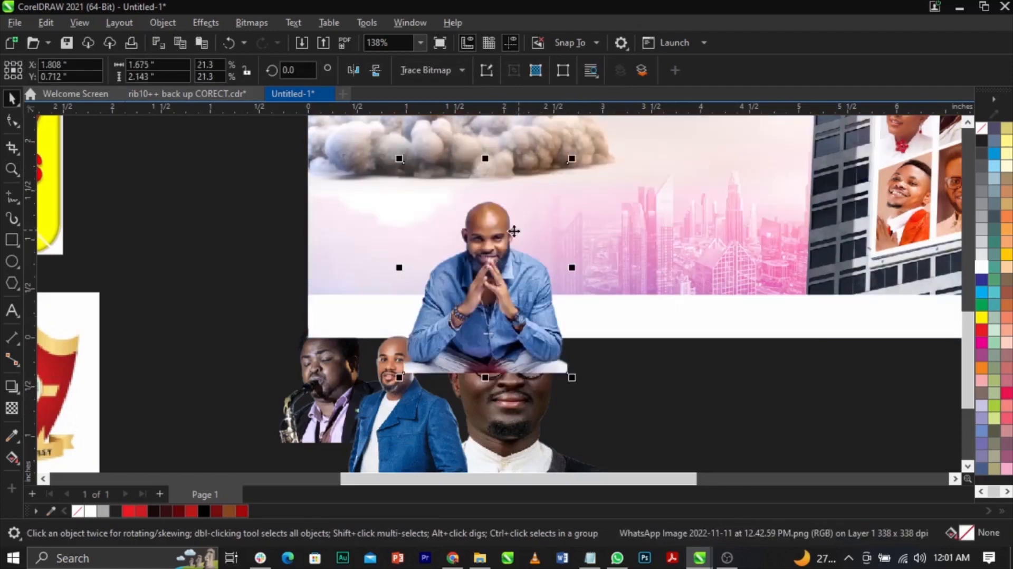
{"action": "left_click", "coordinate": [13, 126]}
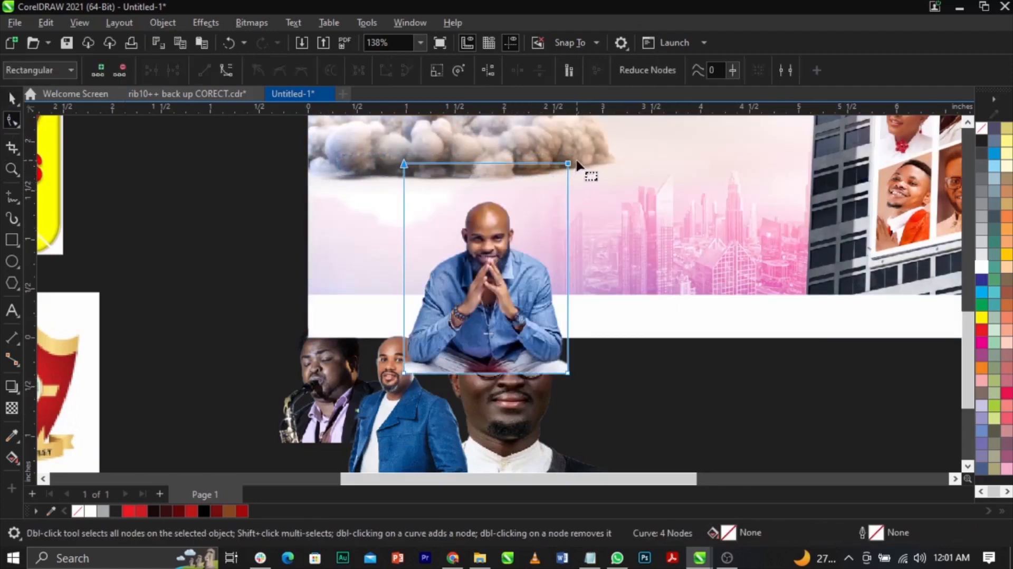
{"action": "left_click_drag", "start_coordinate": [568, 169], "coordinate": [568, 192]}
{"action": "key", "text": "space"}
{"action": "left_click_drag", "start_coordinate": [534, 249], "coordinate": [536, 231]}
Place the blue-jacketed man's portrait behind the seated man's shoulder, mirrored horizontally and enlarged to about 18% scale.
{"action": "left_click_drag", "start_coordinate": [537, 276], "coordinate": [569, 271]}
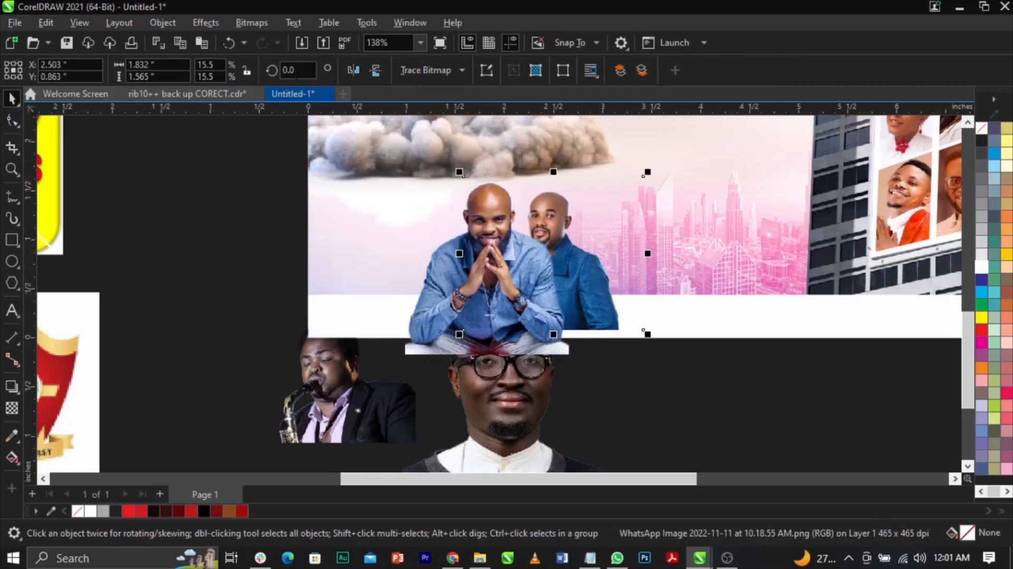
{"action": "left_click", "coordinate": [357, 70]}
{"action": "left_click_drag", "start_coordinate": [648, 172], "coordinate": [678, 142]}
{"action": "left_click_drag", "start_coordinate": [631, 197], "coordinate": [622, 215]}
{"action": "left_click_drag", "start_coordinate": [674, 160], "coordinate": [665, 170]}
{"action": "scroll", "coordinate": [610, 201], "scroll_direction": "up", "scroll_amount": 2}
{"action": "left_click_drag", "start_coordinate": [604, 218], "coordinate": [602, 211]}
{"action": "left_click_drag", "start_coordinate": [688, 147], "coordinate": [671, 153]}
{"action": "mouse_move", "coordinate": [642, 188]}
{"action": "left_mouse_down"}
{"action": "mouse_move", "coordinate": [628, 196]}
{"action": "mouse_move", "coordinate": [638, 199]}
{"action": "left_mouse_up"}
Place the bespectacled man's portrait beside the blue-jacketed man and scale it to about 1.07 inches square.
{"action": "scroll", "coordinate": [553, 174], "scroll_direction": "down", "scroll_amount": 1}
{"action": "left_click_drag", "start_coordinate": [501, 403], "coordinate": [684, 220]}
{"action": "left_click_drag", "start_coordinate": [702, 141], "coordinate": [662, 199]}
{"action": "scroll", "coordinate": [661, 199], "scroll_direction": "up", "scroll_amount": 1}
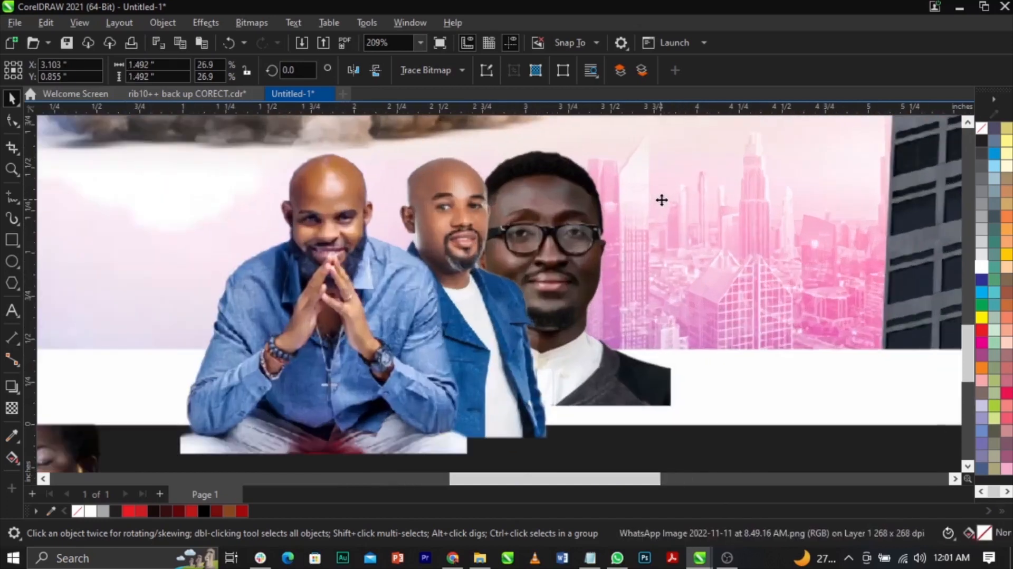
{"action": "left_click_drag", "start_coordinate": [674, 152], "coordinate": [635, 184]}
{"action": "left_click_drag", "start_coordinate": [589, 228], "coordinate": [592, 227]}
{"action": "key", "text": "ctrl+z"}
{"action": "left_click", "coordinate": [629, 363]}
{"action": "left_click_drag", "start_coordinate": [629, 364], "coordinate": [637, 339]}
Position the saxophonist's portrait behind the seated man's other shoulder and reduce it to about 1.71 by 1.14 inches.
{"action": "scroll", "coordinate": [636, 340], "scroll_direction": "down", "scroll_amount": 2}
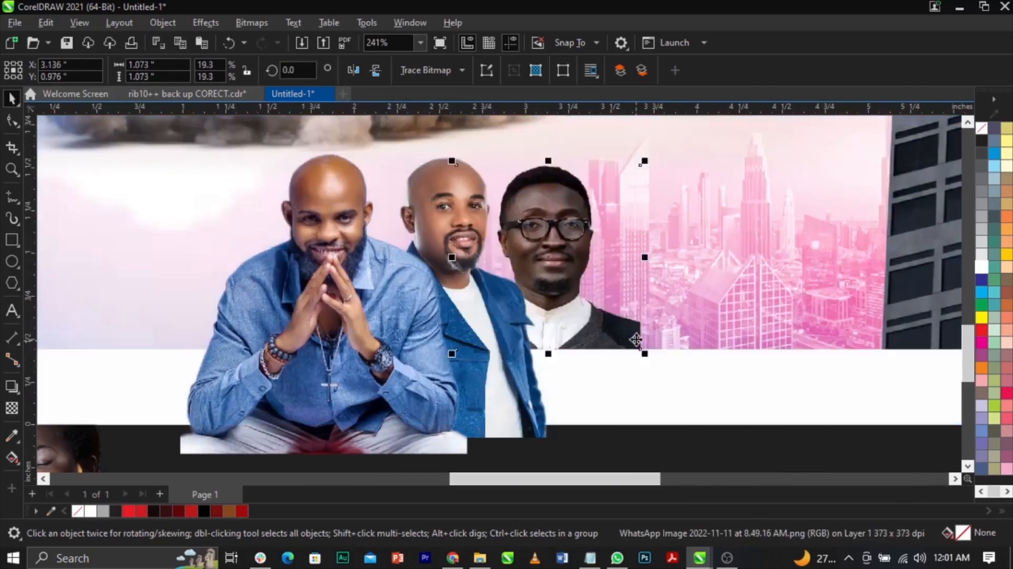
{"action": "left_click_drag", "start_coordinate": [508, 343], "coordinate": [445, 304]}
{"action": "key", "text": "shift+Page_Up"}
{"action": "scroll", "coordinate": [452, 242], "scroll_direction": "up", "scroll_amount": 2}
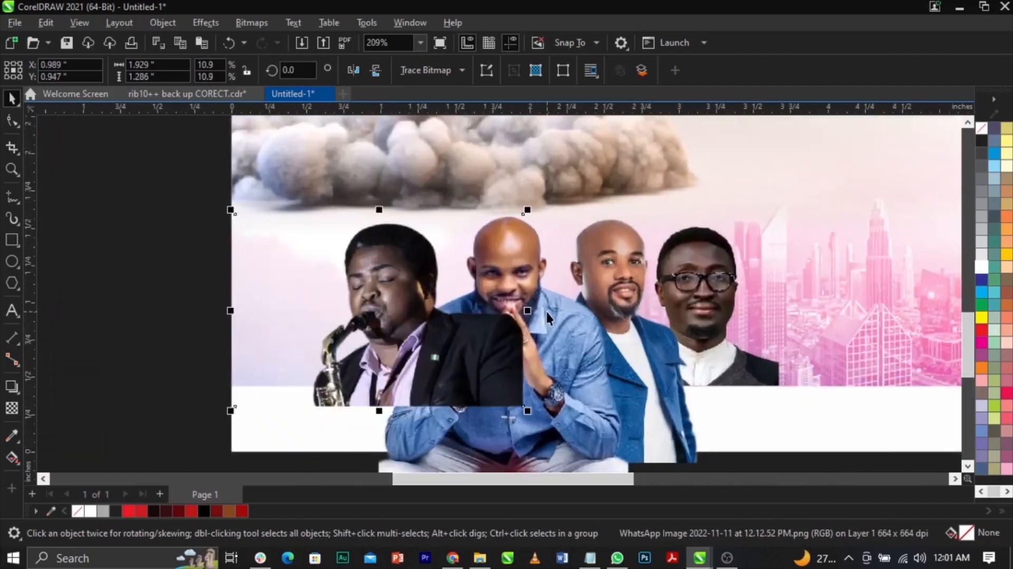
{"action": "key", "text": "ctrl+z"}
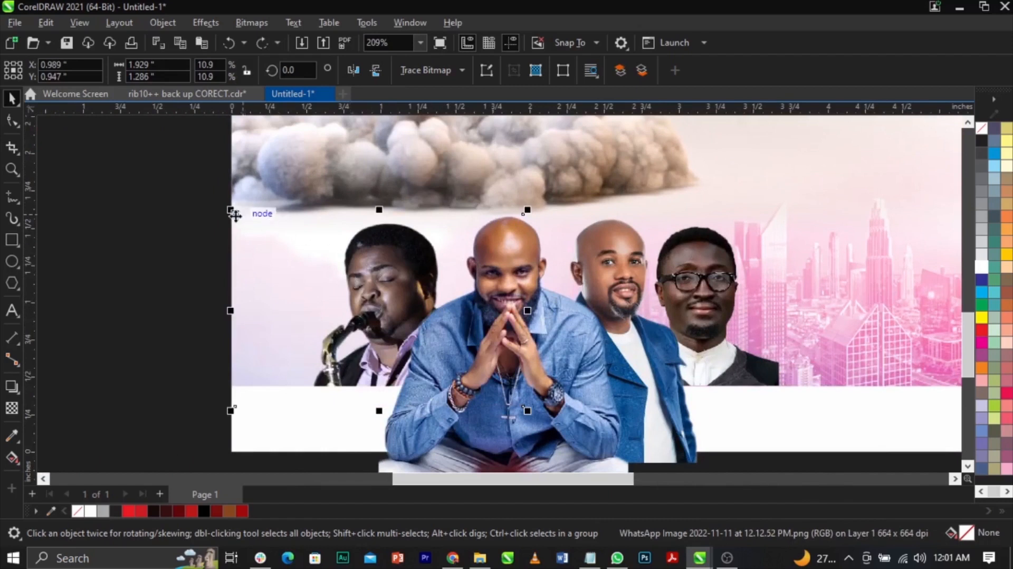
{"action": "left_click_drag", "start_coordinate": [230, 211], "coordinate": [264, 233]}
{"action": "left_click_drag", "start_coordinate": [378, 290], "coordinate": [353, 279]}
{"action": "key", "text": "ctrl+z"}
{"action": "left_click", "coordinate": [353, 298]}
Crop the lower edges of the seated and blue-jacketed men's portraits with the Shape tool to a common level inside the white strip.
{"action": "scroll", "coordinate": [354, 279], "scroll_direction": "down", "scroll_amount": 2}
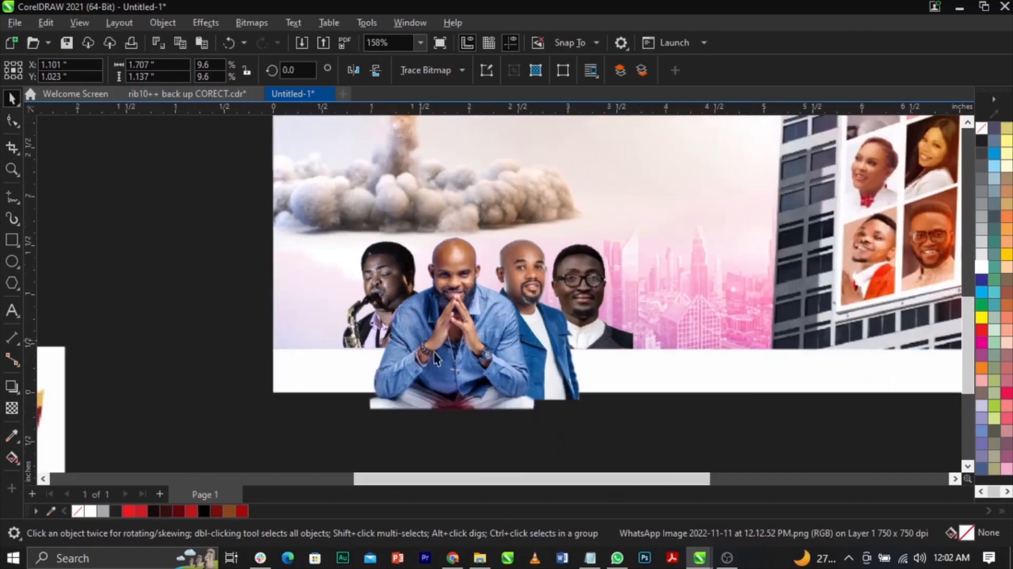
{"action": "left_click", "coordinate": [467, 356]}
{"action": "left_click", "coordinate": [12, 120]}
{"action": "left_click_drag", "start_coordinate": [242, 350], "coordinate": [603, 454]}
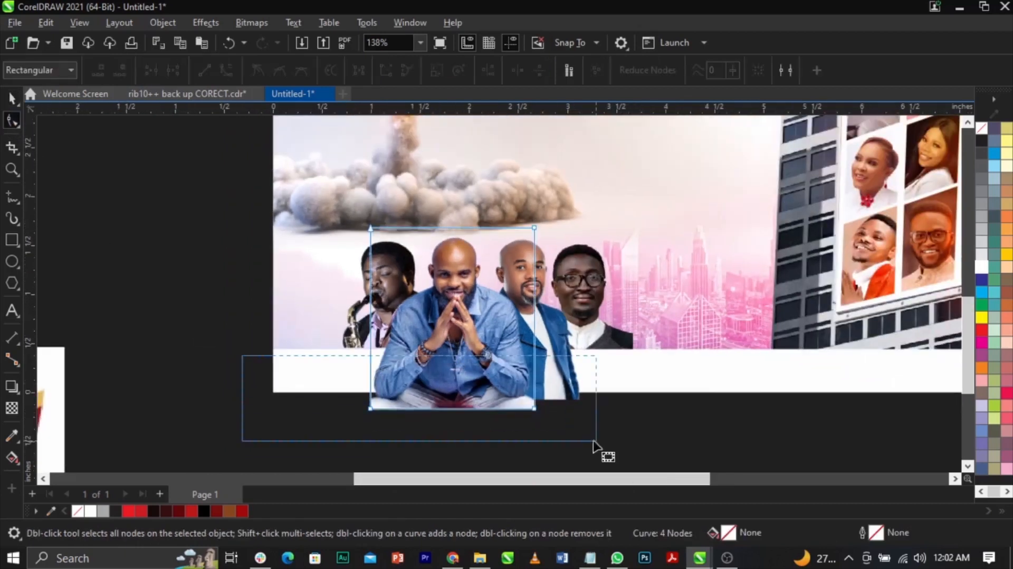
{"action": "left_click_drag", "start_coordinate": [534, 409], "coordinate": [536, 368]}
{"action": "left_click", "coordinate": [560, 383]}
{"action": "left_click_drag", "start_coordinate": [395, 378], "coordinate": [620, 368]}
{"action": "key", "text": "space"}
Fade the lower edges of the blue-jacketed and seated men's portraits with downward linear fountain transparencies.
{"action": "scroll", "coordinate": [600, 328], "scroll_direction": "up", "scroll_amount": 2}
{"action": "scroll", "coordinate": [600, 328], "scroll_direction": "down", "scroll_amount": 2}
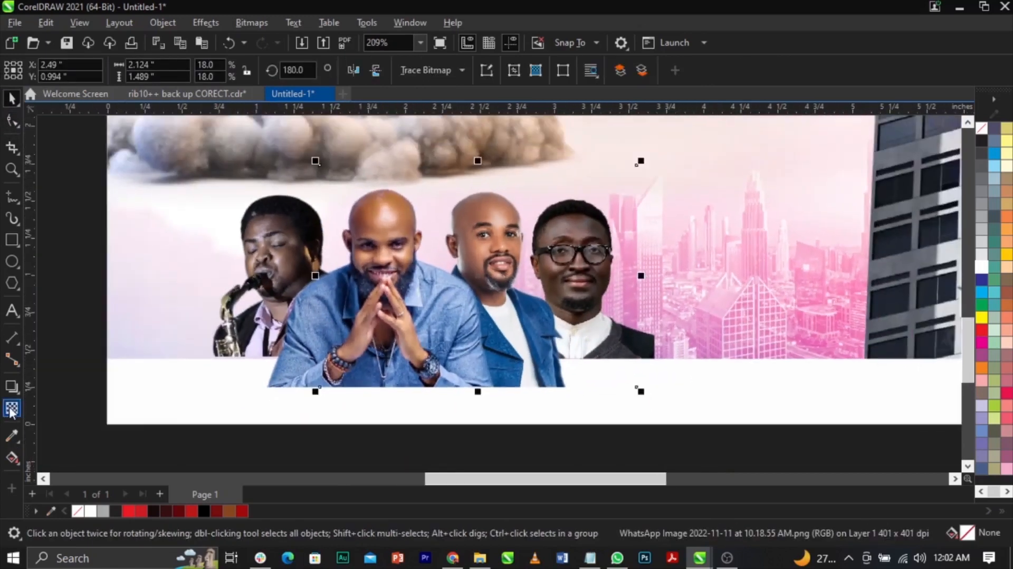
{"action": "left_click", "coordinate": [12, 407]}
{"action": "left_click_drag", "start_coordinate": [392, 330], "coordinate": [391, 368]}
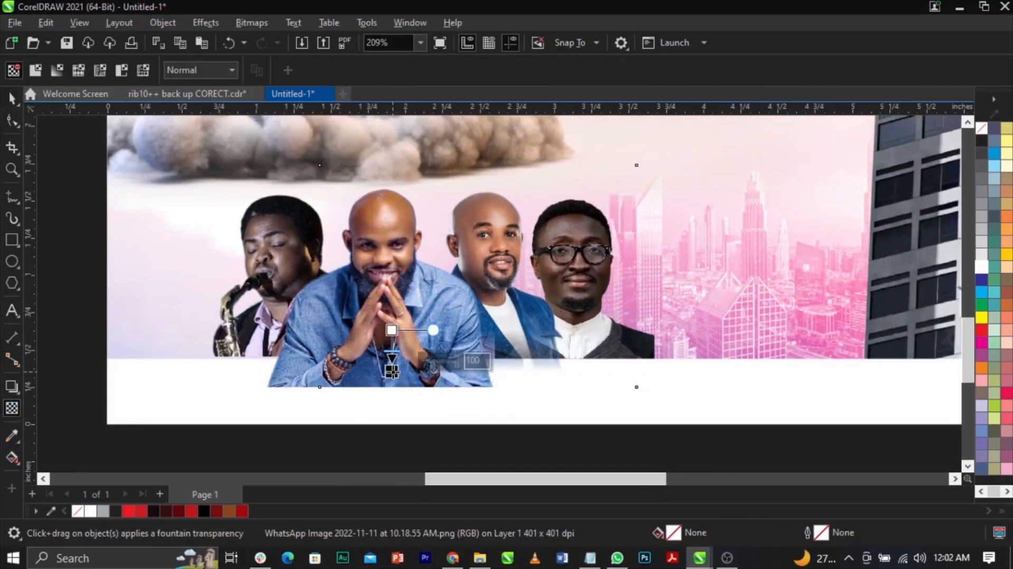
{"action": "left_click", "coordinate": [321, 342]}
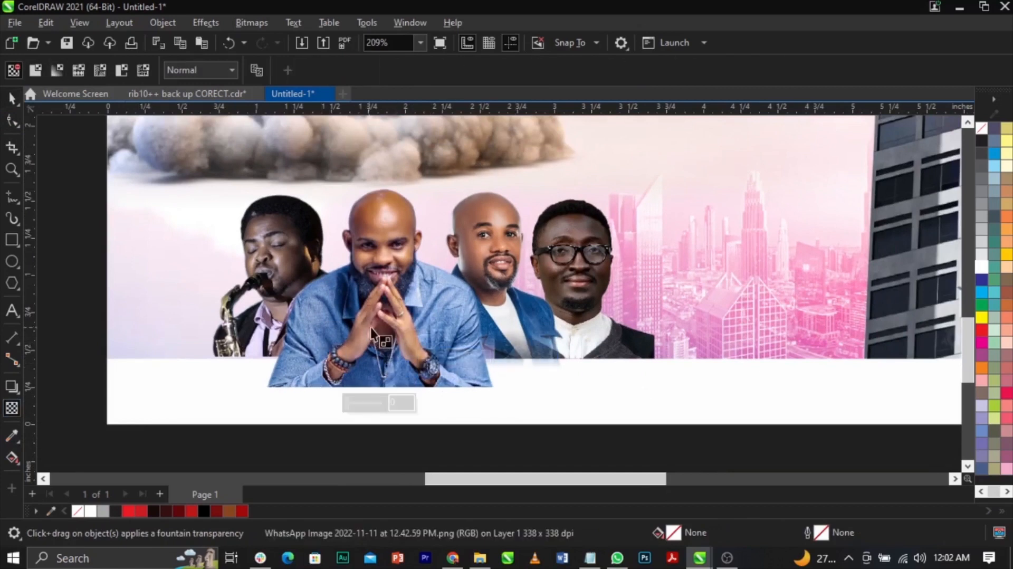
{"action": "left_click_drag", "start_coordinate": [375, 327], "coordinate": [377, 365]}
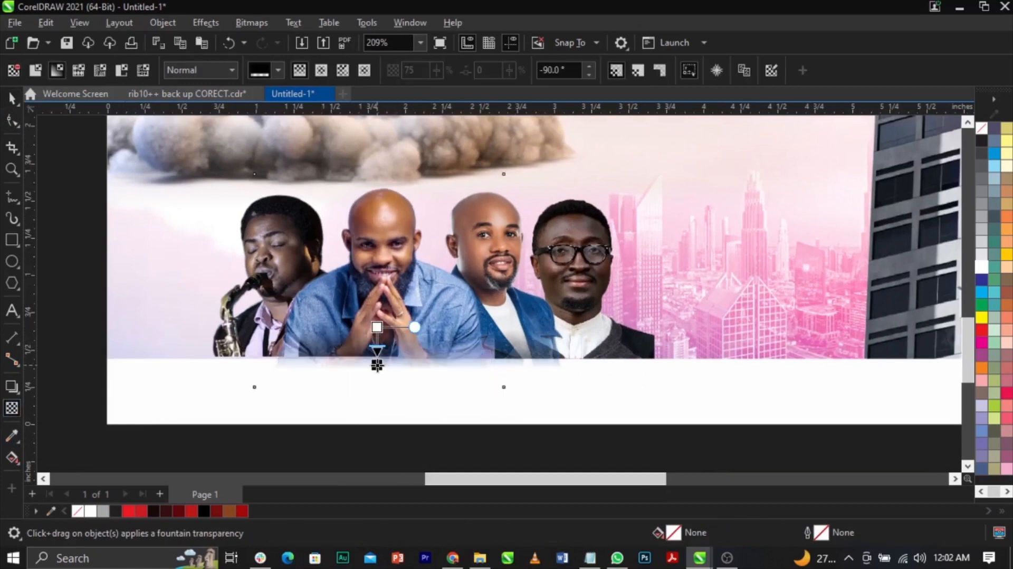
{"action": "left_click_drag", "start_coordinate": [377, 327], "coordinate": [376, 333]}
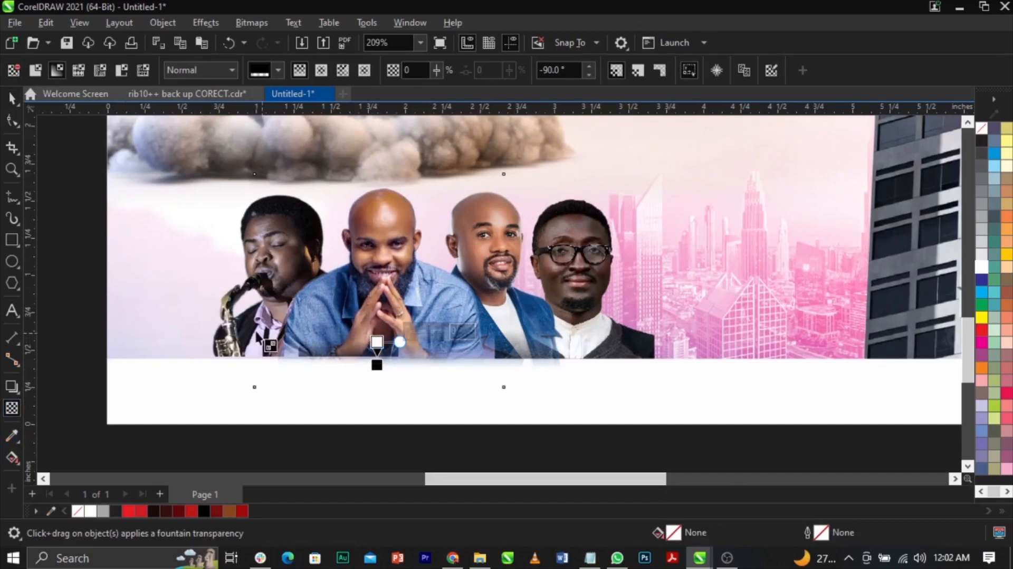
Fade the lower edge of the bespectacled man's portrait with a -90° linear fountain transparency.
{"action": "scroll", "coordinate": [612, 337], "scroll_direction": "up", "scroll_amount": 3}
{"action": "left_click_drag", "start_coordinate": [612, 337], "coordinate": [612, 376]}
{"action": "key", "text": "ctrl+z"}
{"action": "left_click", "coordinate": [684, 346]}
{"action": "left_click_drag", "start_coordinate": [643, 343], "coordinate": [644, 376]}
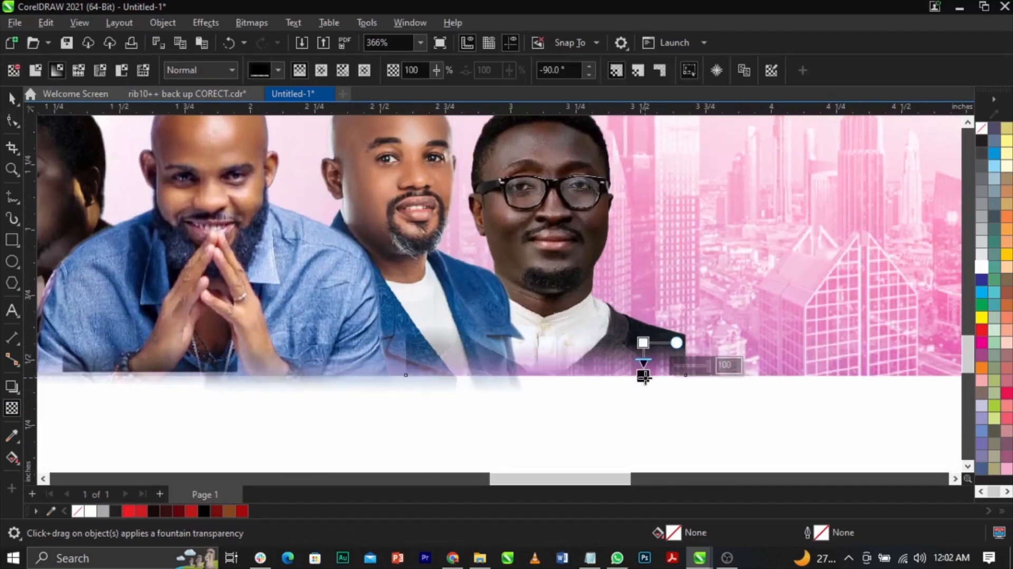
Convert the bespectacled man's portrait to a 300 dpi RGB bitmap with transparent background and fade its outer shoulder at about -11°.
{"action": "left_click", "coordinate": [255, 23]}
{"action": "left_click", "coordinate": [275, 39]}
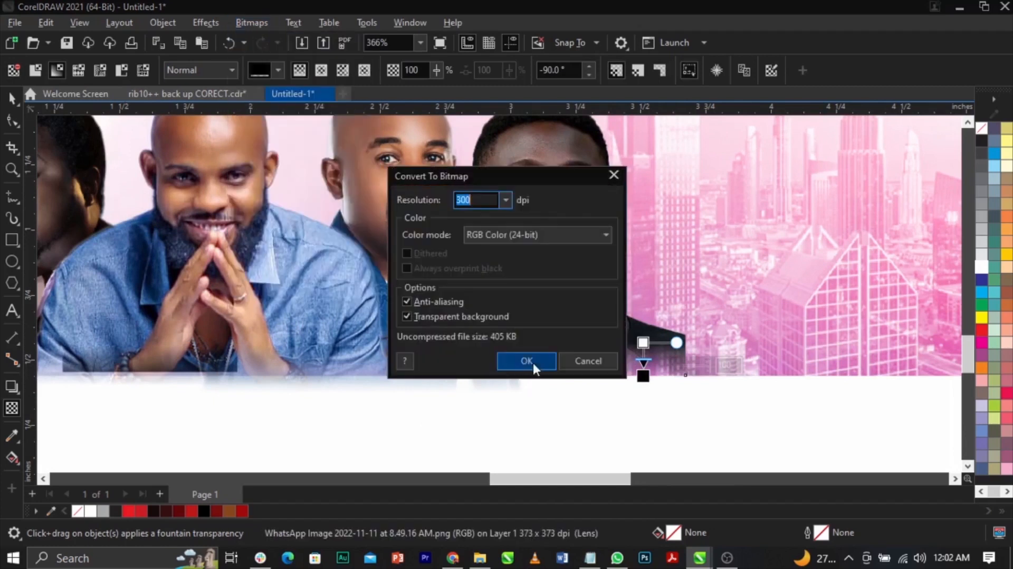
{"action": "left_click", "coordinate": [527, 361]}
{"action": "scroll", "coordinate": [678, 351], "scroll_direction": "up", "scroll_amount": 3}
{"action": "left_click_drag", "start_coordinate": [637, 328], "coordinate": [696, 339]}
{"action": "scroll", "coordinate": [622, 339], "scroll_direction": "down", "scroll_amount": 5}
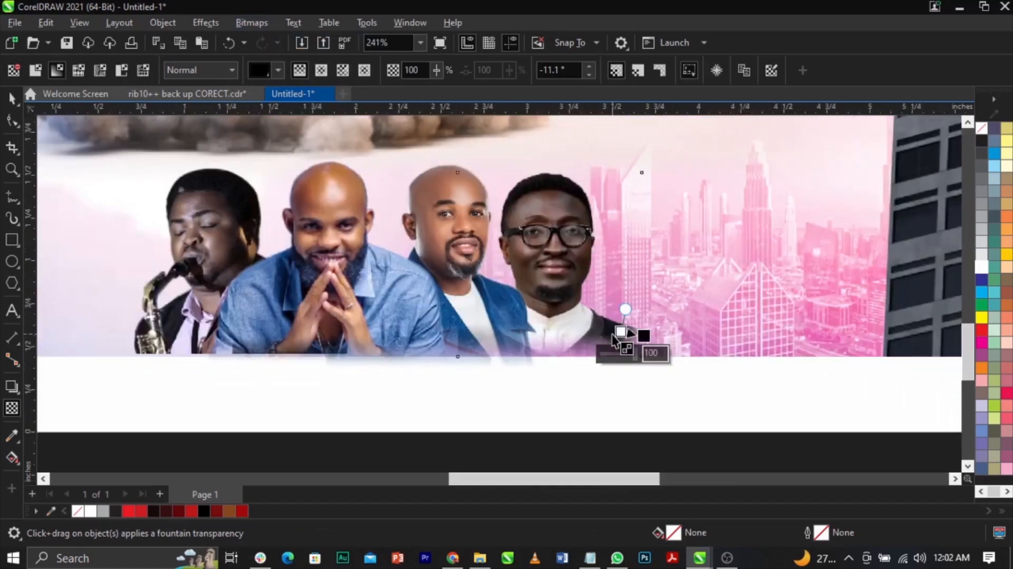
Shift the blue-jacketed and bespectacled men's portraits slightly closer to the seated man.
{"action": "key", "text": "space"}
{"action": "scroll", "coordinate": [519, 267], "scroll_direction": "down", "scroll_amount": 3}
{"action": "left_click", "coordinate": [248, 363]}
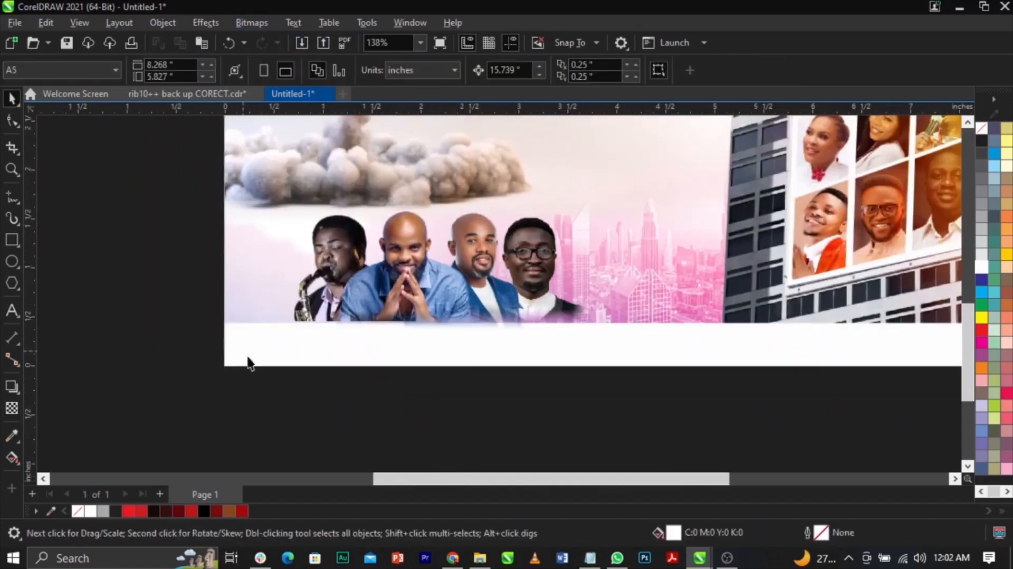
{"action": "left_click_drag", "start_coordinate": [431, 407], "coordinate": [693, 144]}
{"action": "scroll", "coordinate": [538, 222], "scroll_direction": "up", "scroll_amount": 4}
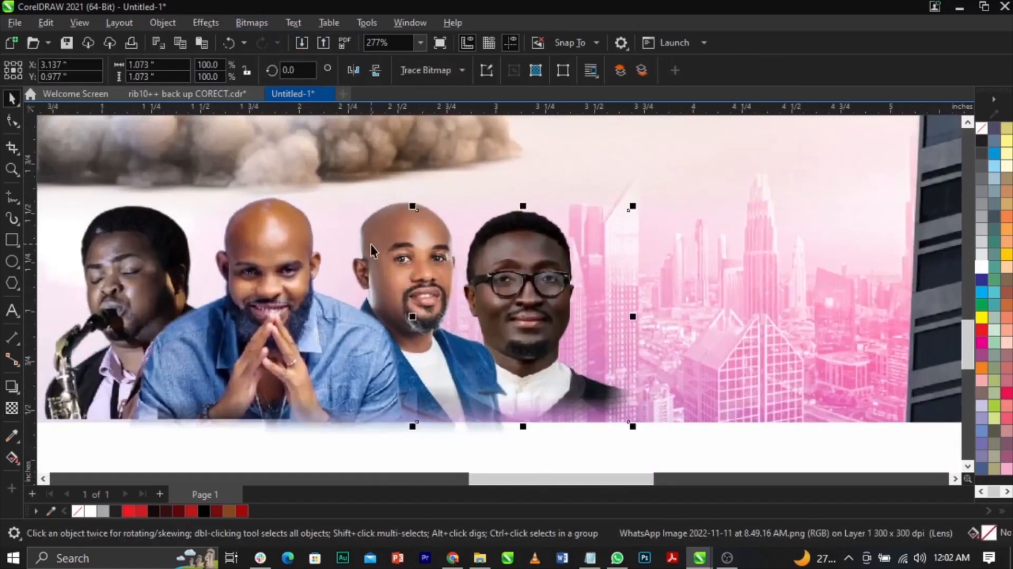
{"action": "left_click", "coordinate": [427, 246], "text": "shift"}
{"action": "left_click_drag", "start_coordinate": [428, 246], "coordinate": [468, 240]}
{"action": "key", "text": "ctrl+z"}
{"action": "left_click", "coordinate": [354, 237], "text": "shift"}
{"action": "left_click", "coordinate": [438, 214], "text": "shift"}
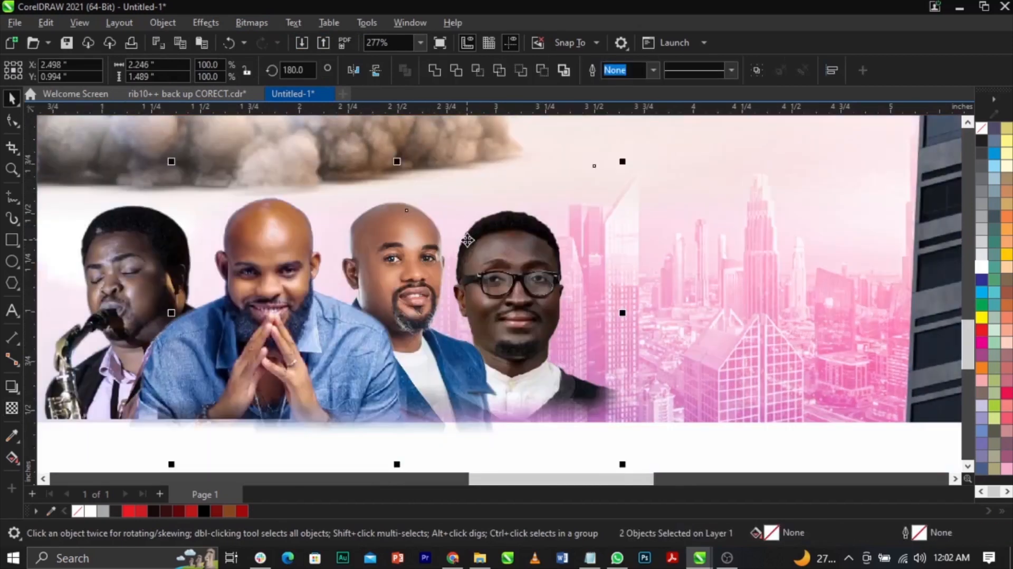
Tighten the spacing of the four portraits and convert them together into one 300 dpi bitmap.
{"action": "scroll", "coordinate": [550, 247], "scroll_direction": "down", "scroll_amount": 3}
{"action": "left_click", "coordinate": [158, 253]}
{"action": "left_click_drag", "start_coordinate": [91, 142], "coordinate": [679, 414]}
{"action": "scroll", "coordinate": [525, 287], "scroll_direction": "down", "scroll_amount": 4}
{"action": "left_click_drag", "start_coordinate": [523, 285], "coordinate": [918, 378]}
{"action": "left_click_drag", "start_coordinate": [324, 397], "coordinate": [505, 232]}
{"action": "scroll", "coordinate": [540, 257], "scroll_direction": "up", "scroll_amount": 3}
{"action": "scroll", "coordinate": [550, 216], "scroll_direction": "up", "scroll_amount": 2}
{"action": "left_click", "coordinate": [260, 23]}
{"action": "left_click", "coordinate": [267, 37]}
{"action": "left_click", "coordinate": [541, 362]}
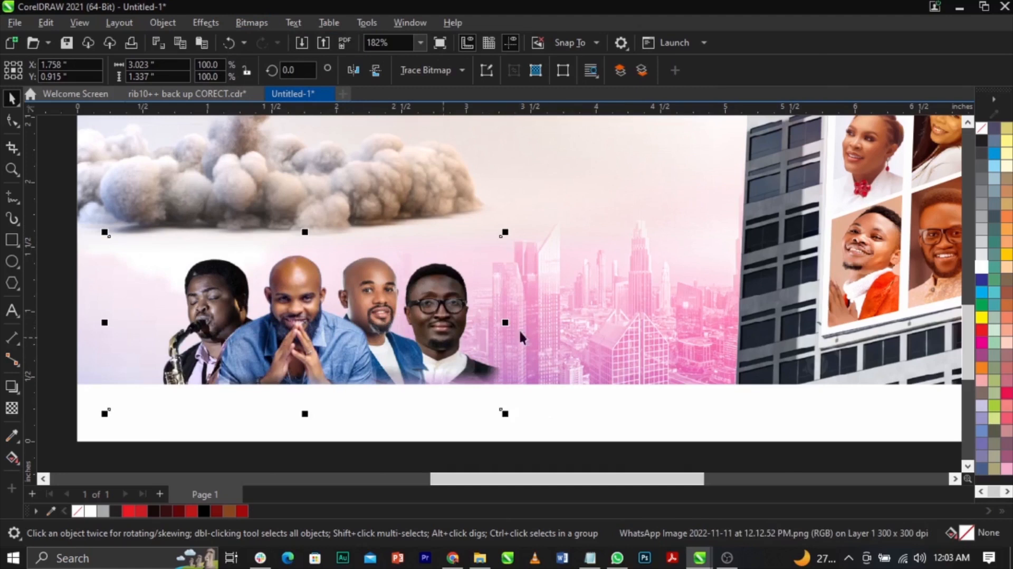
Set the merged portraits' contrast to 14 with the Brightness/Contrast/Intensity adjustment.
{"action": "left_click", "coordinate": [203, 23]}
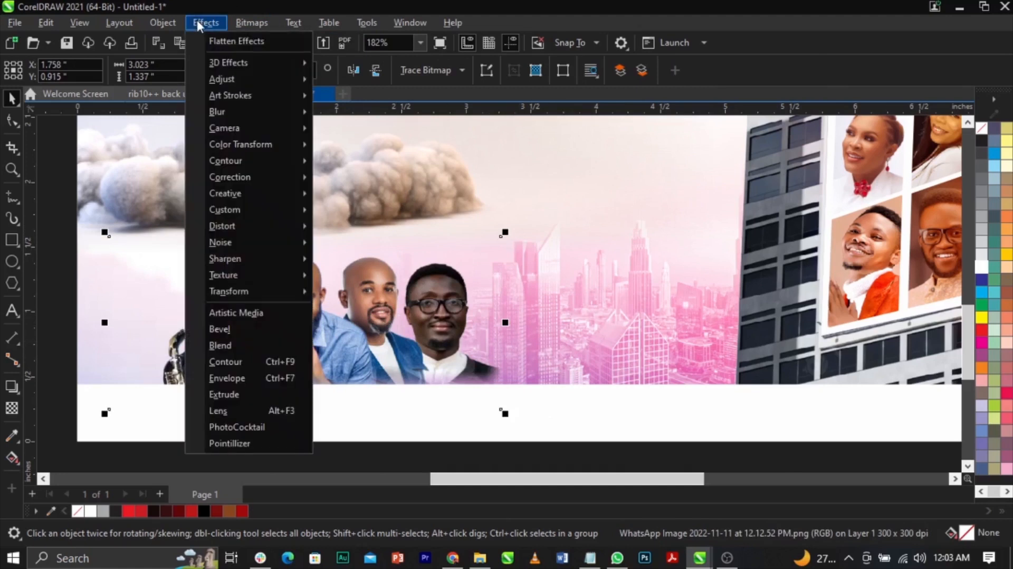
{"action": "mouse_move", "coordinate": [229, 79]}
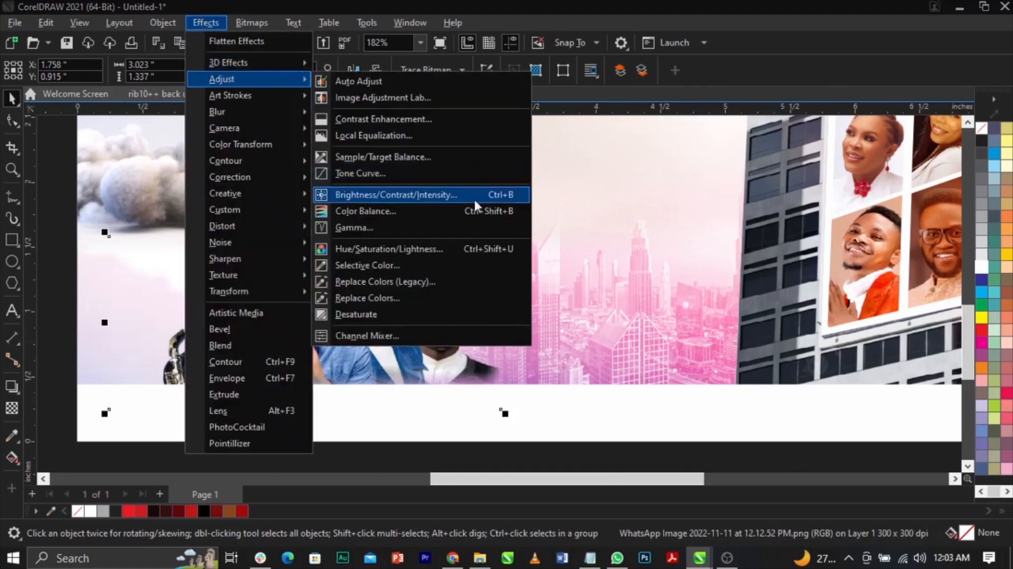
{"action": "left_click", "coordinate": [425, 205]}
{"action": "left_click_drag", "start_coordinate": [586, 199], "coordinate": [721, 139]}
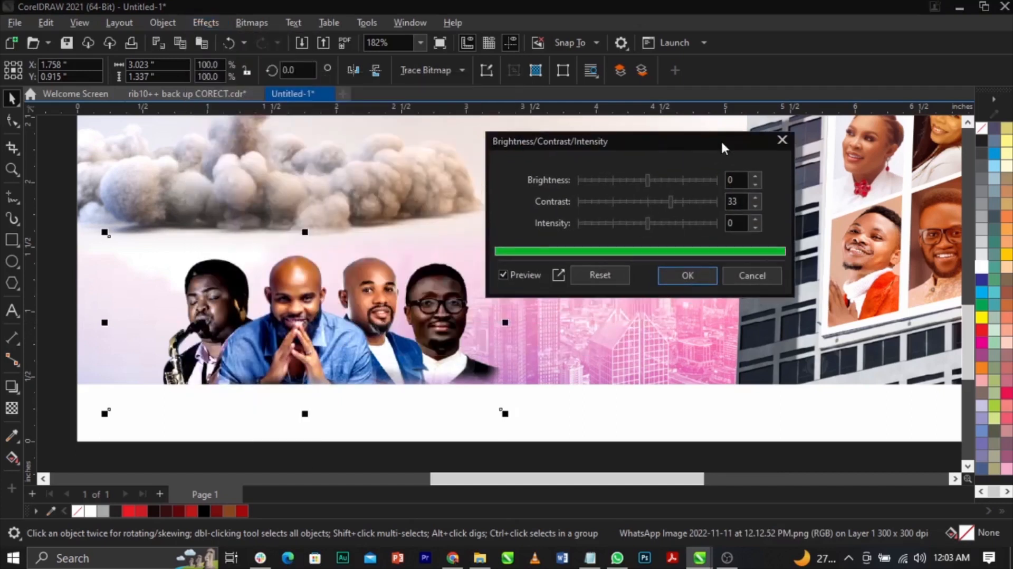
{"action": "left_click", "coordinate": [657, 204]}
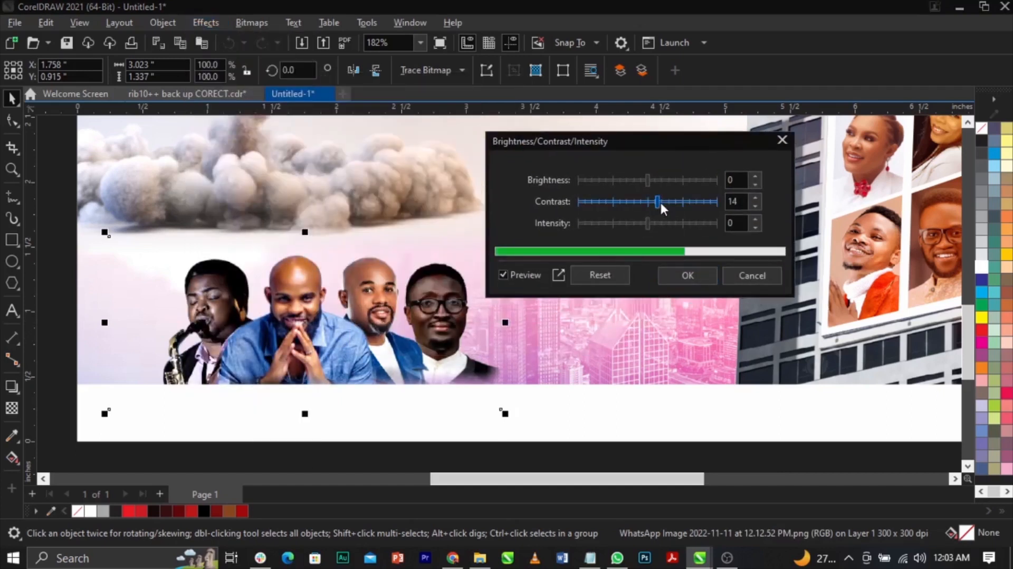
{"action": "left_click", "coordinate": [687, 275]}
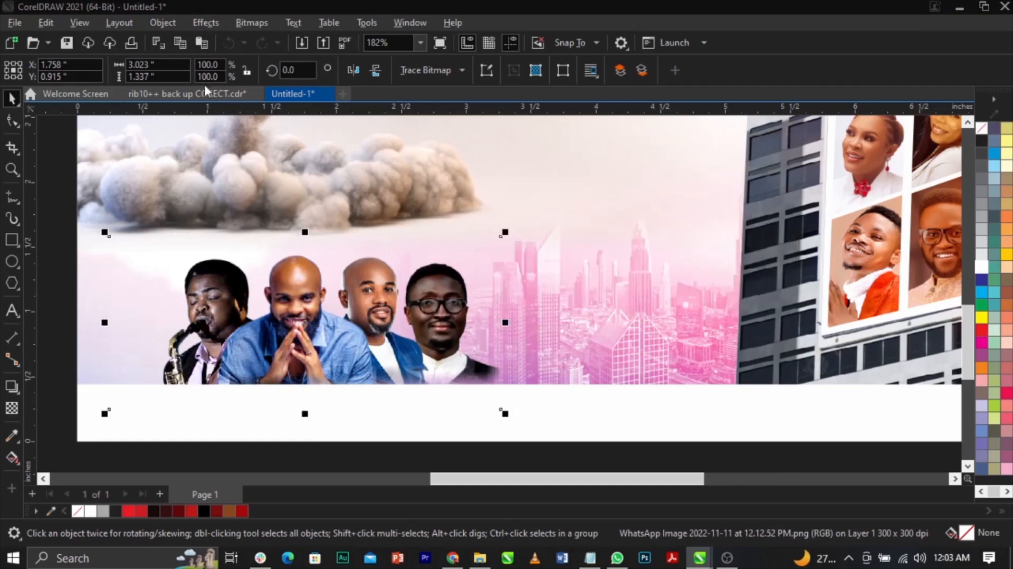
Warm the merged portraits with Color Balance, raising red and setting Magenta–Green to -9 and Yellow–Blue to -11.
{"action": "left_click", "coordinate": [206, 23]}
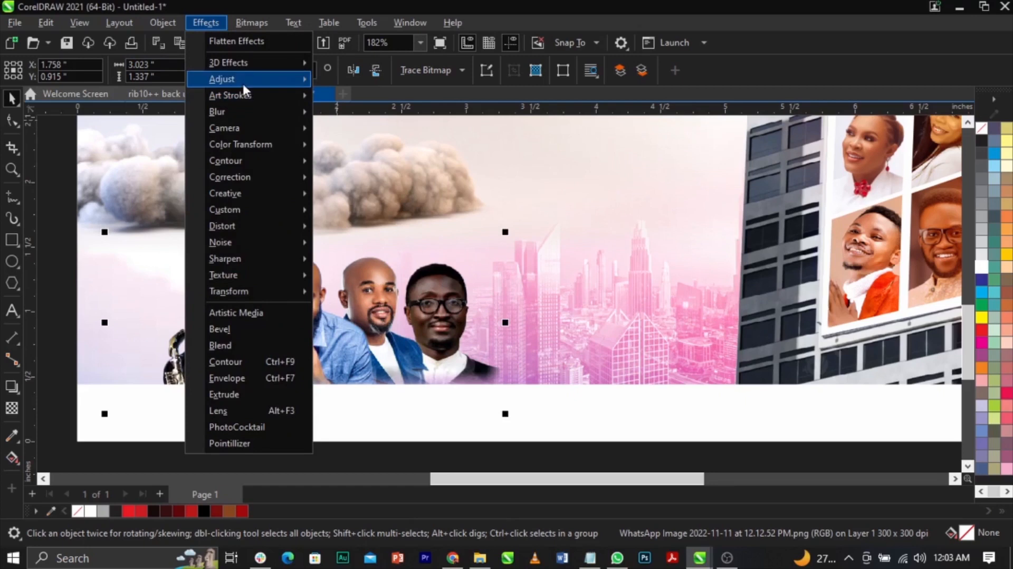
{"action": "mouse_move", "coordinate": [242, 81]}
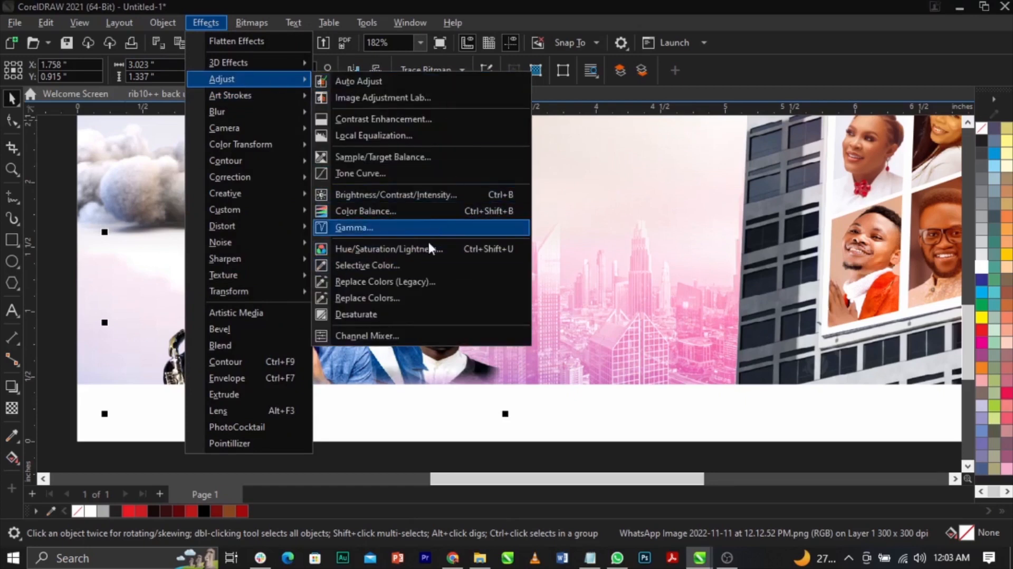
{"action": "left_click", "coordinate": [413, 211]}
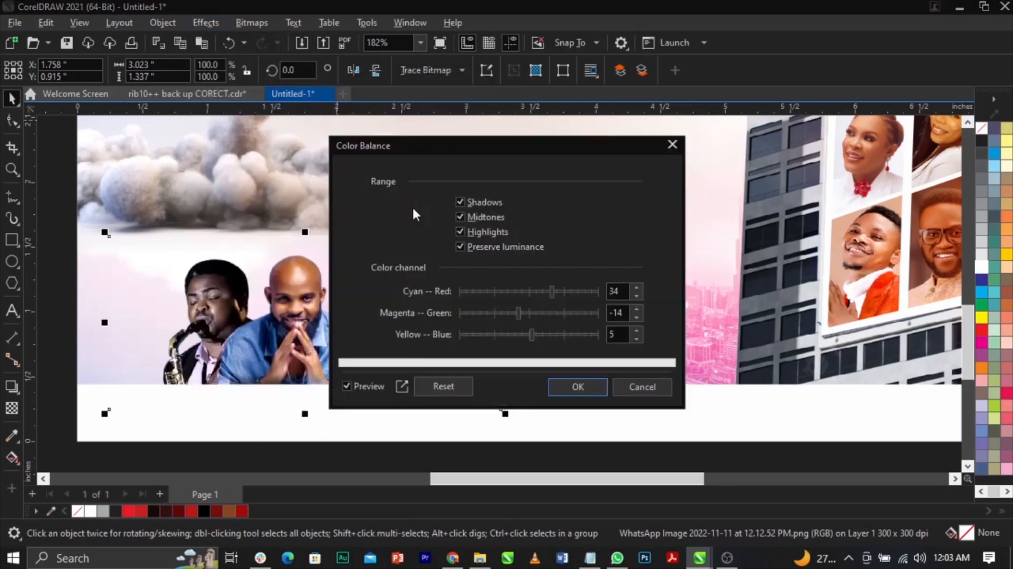
{"action": "left_click_drag", "start_coordinate": [476, 155], "coordinate": [604, 87]}
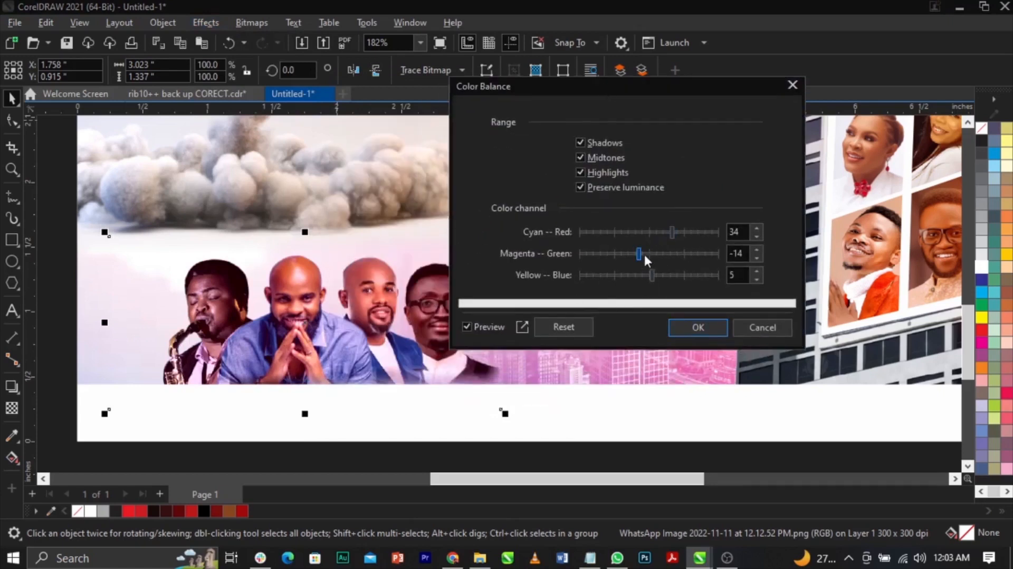
{"action": "left_click", "coordinate": [663, 231]}
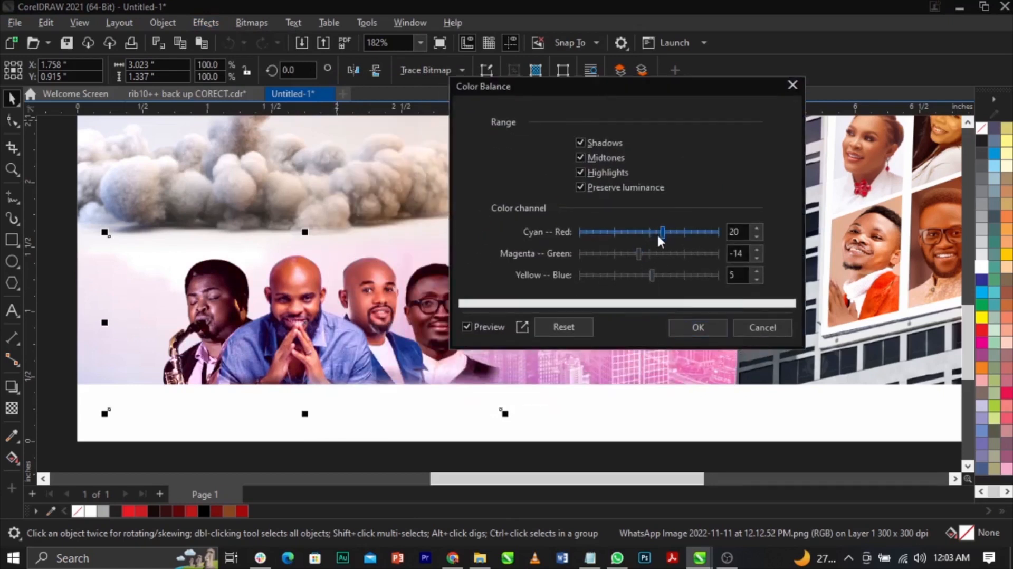
{"action": "left_click_drag", "start_coordinate": [644, 248], "coordinate": [637, 249]}
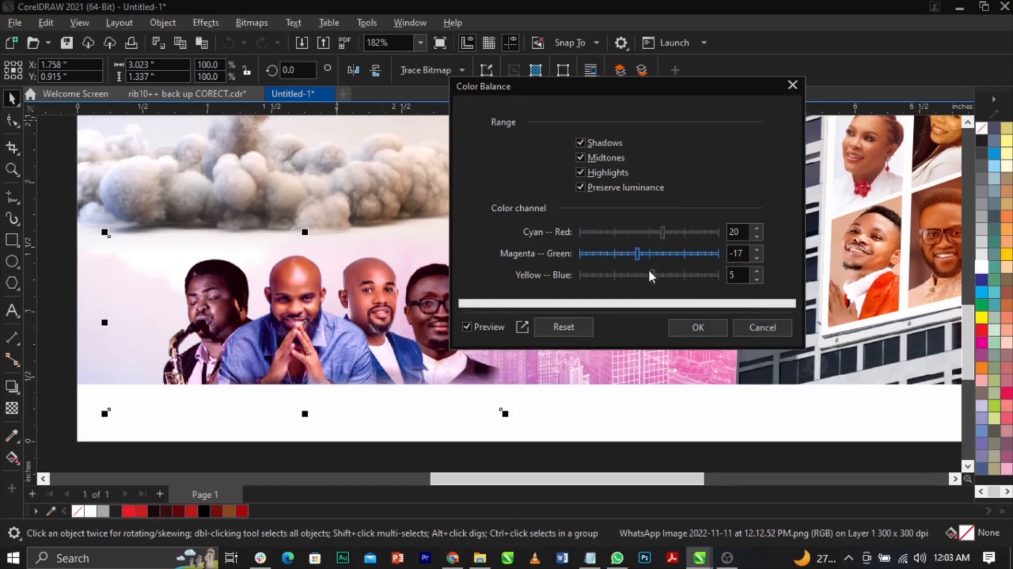
{"action": "left_click", "coordinate": [644, 272]}
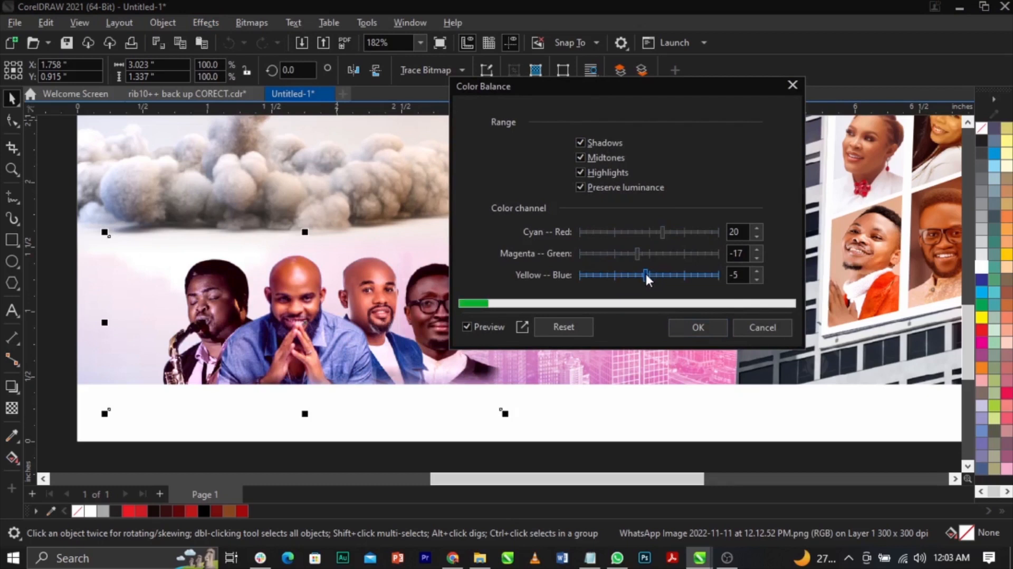
{"action": "left_click_drag", "start_coordinate": [643, 274], "coordinate": [642, 274]}
{"action": "left_click", "coordinate": [642, 253]}
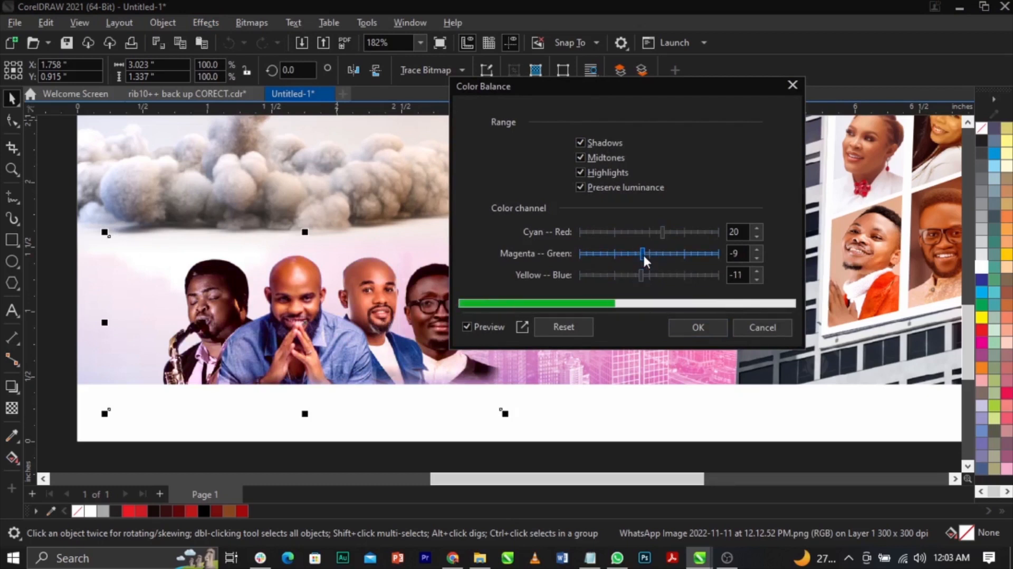
{"action": "left_click", "coordinate": [654, 231]}
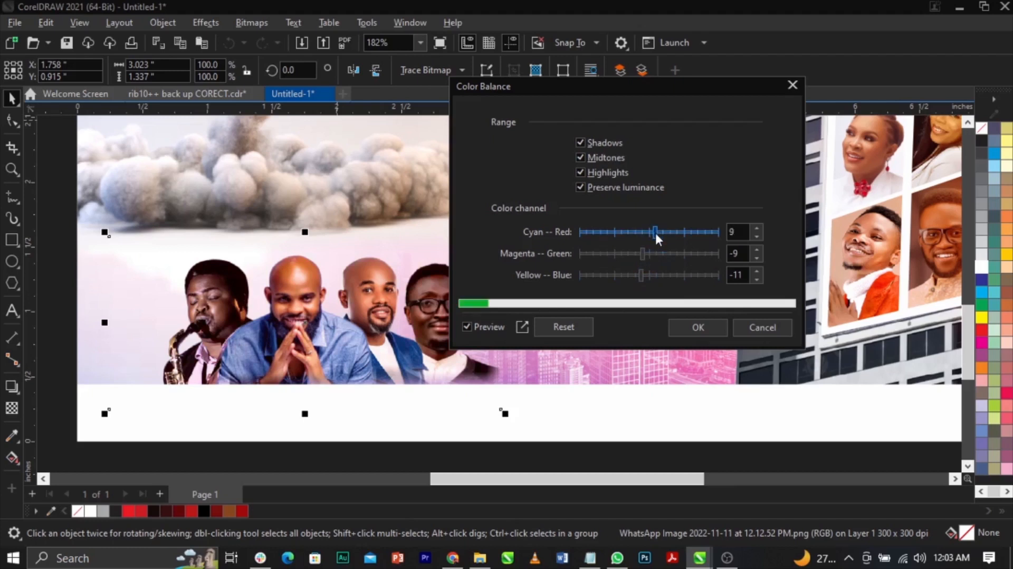
{"action": "left_click", "coordinate": [669, 230]}
{"action": "left_click", "coordinate": [716, 324]}
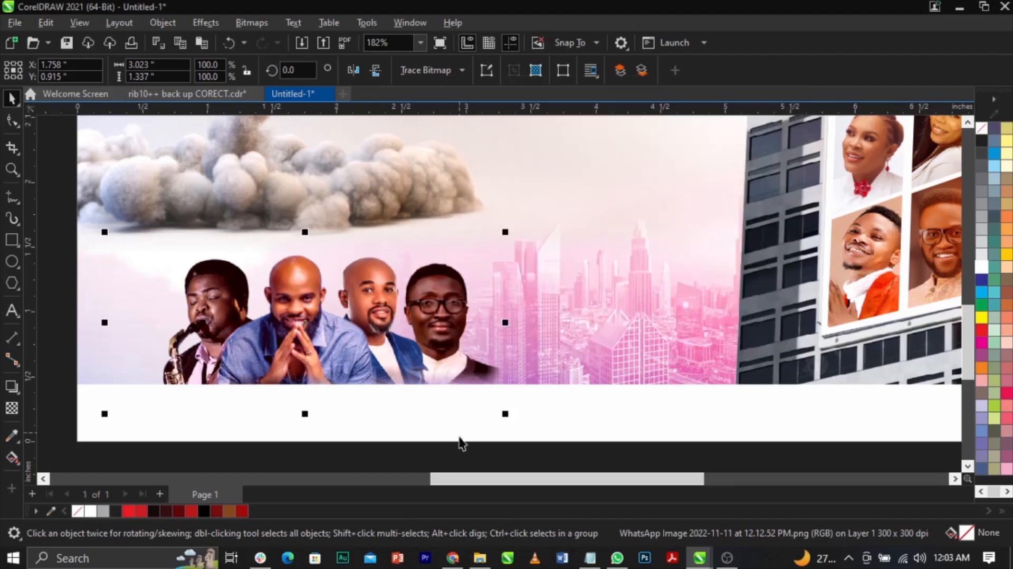
PowerClip the merged portraits bitmap inside the flyer's page background.
{"action": "right_click", "coordinate": [441, 348]}
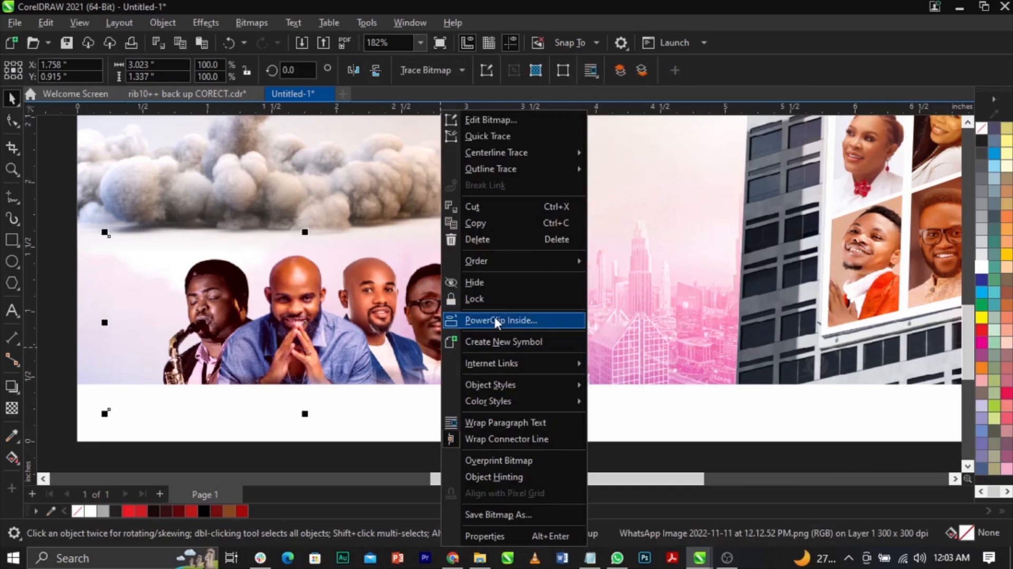
{"action": "left_click", "coordinate": [495, 317]}
{"action": "left_click", "coordinate": [552, 299]}
Place the yellow-red glow image between the seated man and the blue-jacketed man, scaled to about 1.75 inches wide.
{"action": "scroll", "coordinate": [527, 316], "scroll_direction": "down", "scroll_amount": 5}
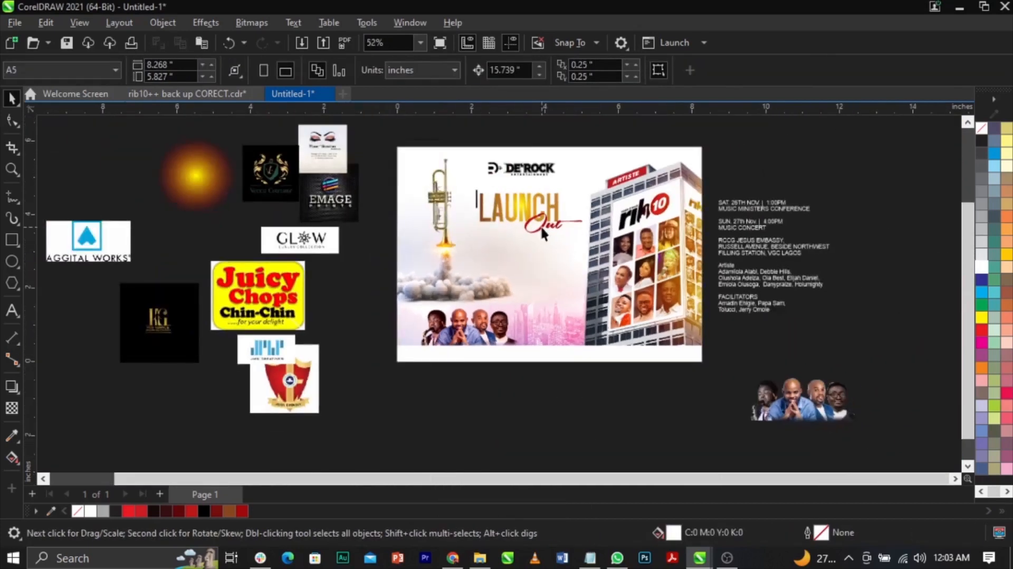
{"action": "left_click", "coordinate": [544, 234]}
{"action": "left_click_drag", "start_coordinate": [190, 182], "coordinate": [454, 326]}
{"action": "scroll", "coordinate": [488, 335], "scroll_direction": "up", "scroll_amount": 4}
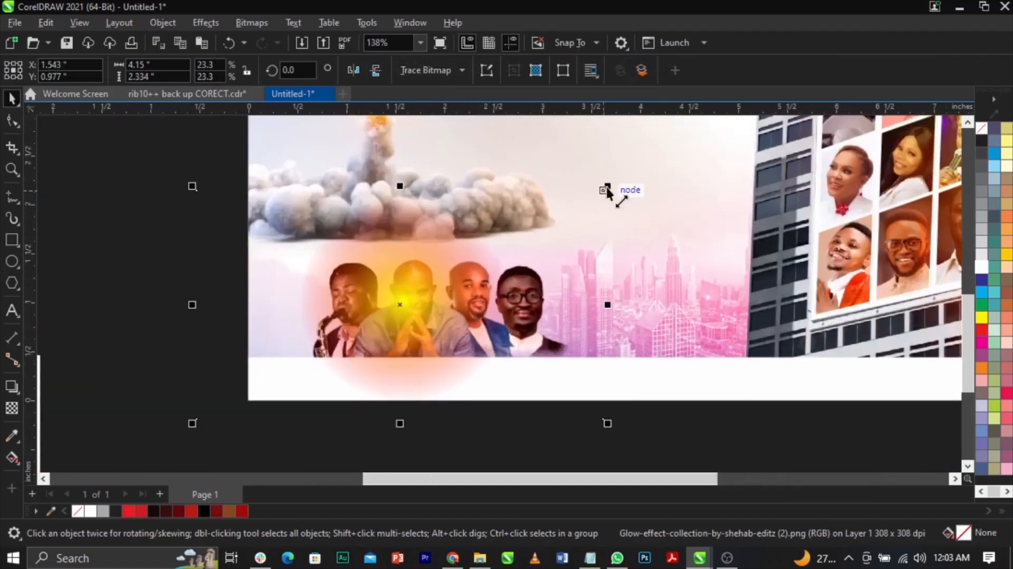
{"action": "left_click_drag", "start_coordinate": [610, 187], "coordinate": [486, 251]}
{"action": "left_click_drag", "start_coordinate": [439, 312], "coordinate": [478, 317]}
{"action": "scroll", "coordinate": [478, 317], "scroll_direction": "up", "scroll_amount": 4}
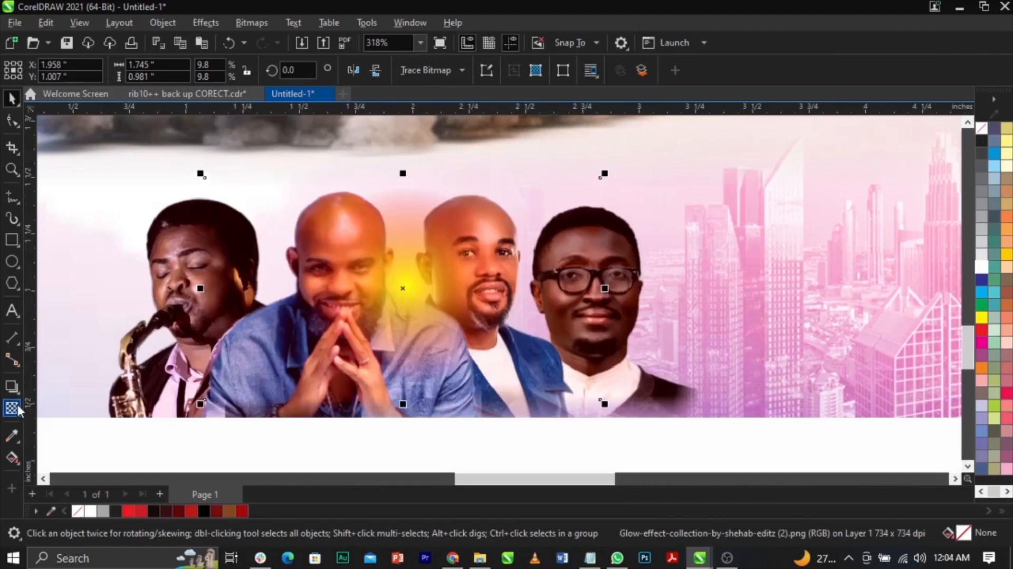
Blend the glow over the portraits with the Screen merge mode.
{"action": "left_click", "coordinate": [12, 407]}
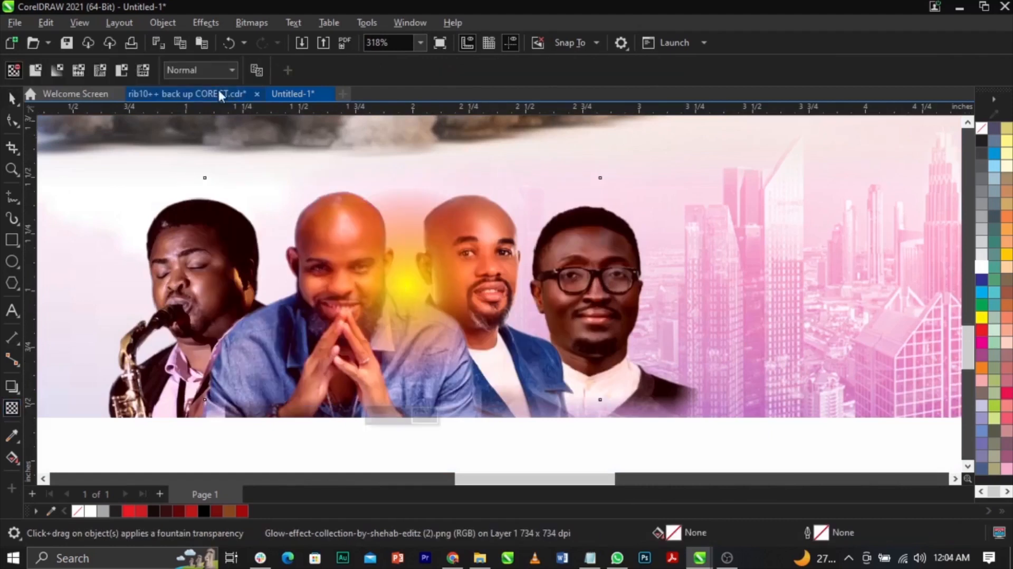
{"action": "left_click", "coordinate": [211, 70]}
{"action": "left_click", "coordinate": [208, 355]}
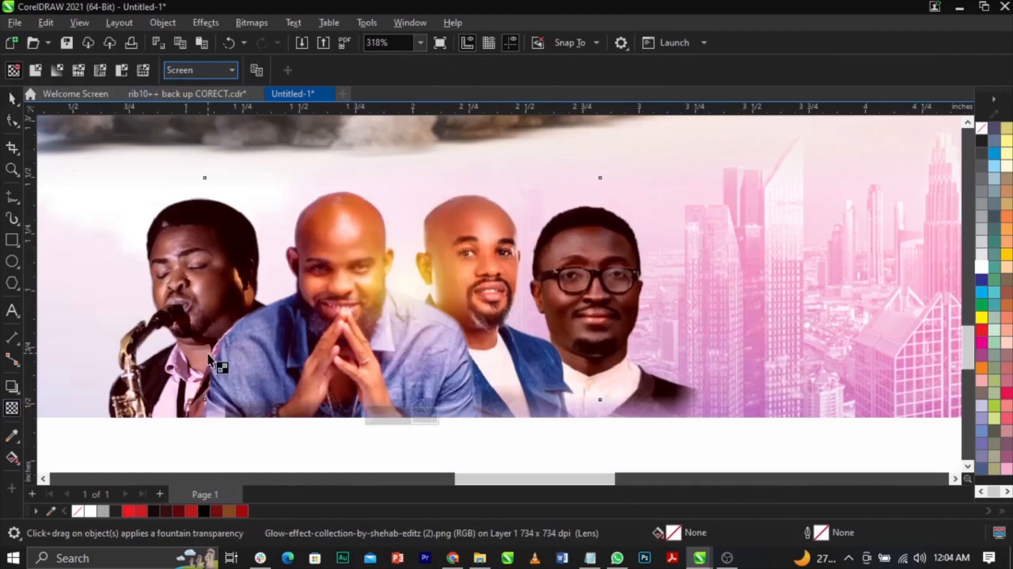
Try the Overlay and Soft Light merge modes on the glow and return it to Screen.
{"action": "left_click", "coordinate": [211, 69]}
{"action": "left_click", "coordinate": [203, 369]}
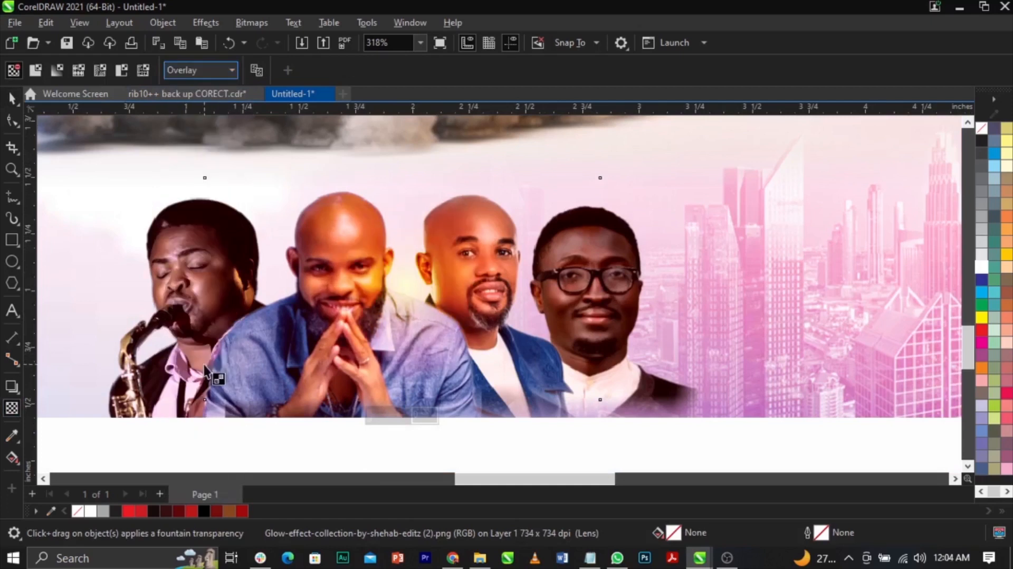
{"action": "left_click", "coordinate": [180, 72]}
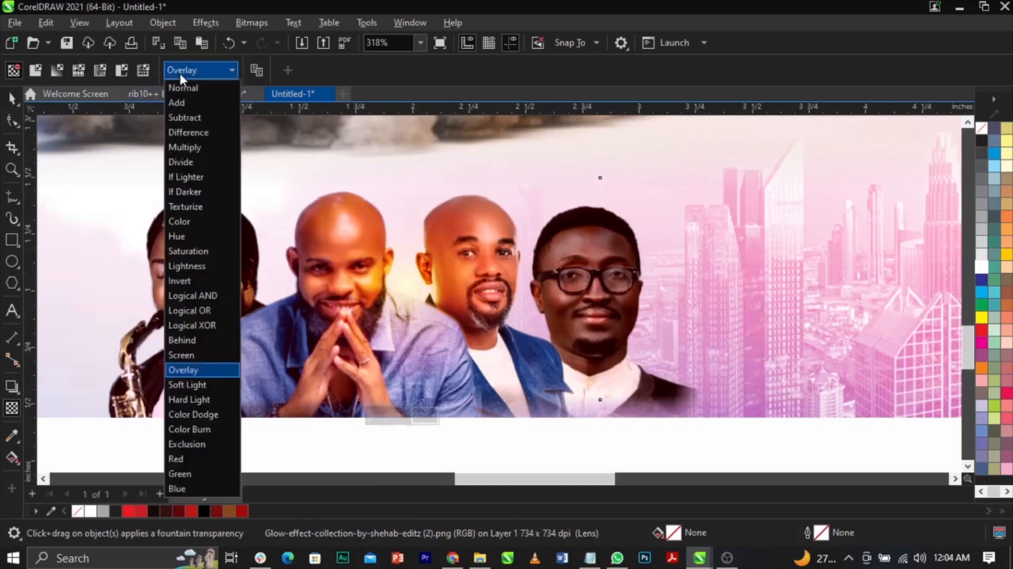
{"action": "left_click", "coordinate": [215, 385]}
{"action": "left_click", "coordinate": [209, 74]}
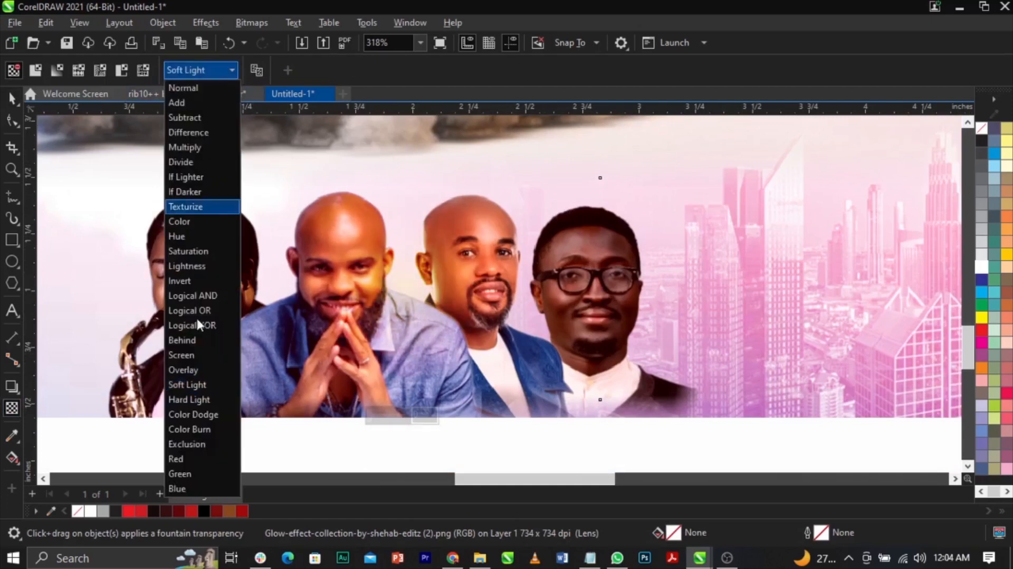
{"action": "left_click", "coordinate": [200, 360]}
Duplicate the glow between the saxophonist and the seated man, reducing the copy to about 1.17 inches wide.
{"action": "key", "text": "space"}
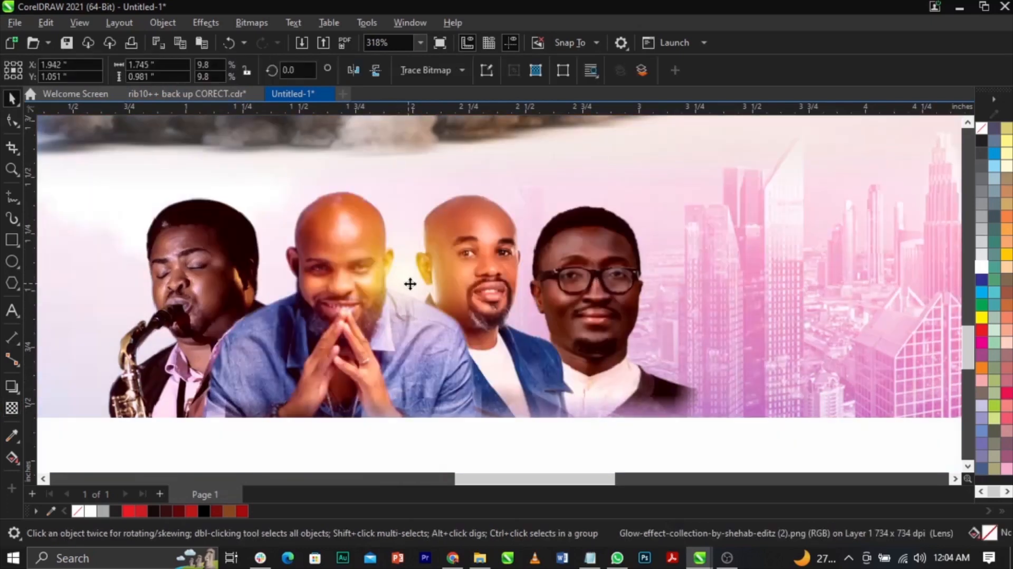
{"action": "left_click_drag", "start_coordinate": [410, 284], "coordinate": [287, 295]}
{"action": "left_click_drag", "start_coordinate": [480, 407], "coordinate": [404, 368]}
{"action": "left_click_drag", "start_coordinate": [284, 299], "coordinate": [283, 298]}
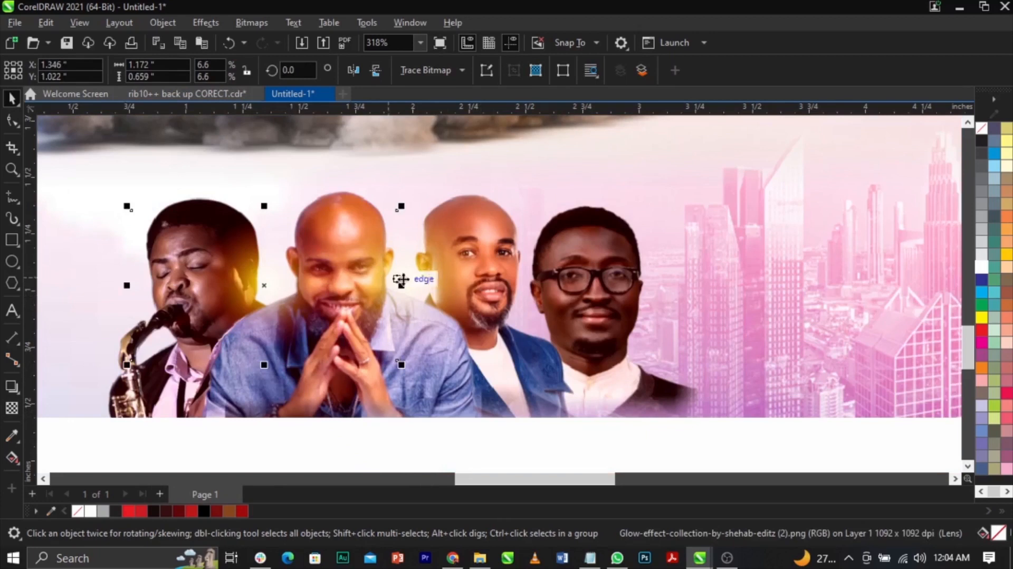
Undo the last adjustments and resize the glow beside the blue-jacketed man to 1.5 inches wide, nudging it toward him.
{"action": "key", "text": "ctrl+z"}
{"action": "key", "text": "ctrl+z"}
{"action": "key", "text": "ctrl+z"}
{"action": "left_click_drag", "start_coordinate": [606, 402], "coordinate": [575, 382]}
{"action": "left_click_drag", "start_coordinate": [486, 325], "coordinate": [491, 325]}
Select both glows over the portraits and PowerClip them inside the flyer's page background.
{"action": "scroll", "coordinate": [491, 323], "scroll_direction": "down", "scroll_amount": 5}
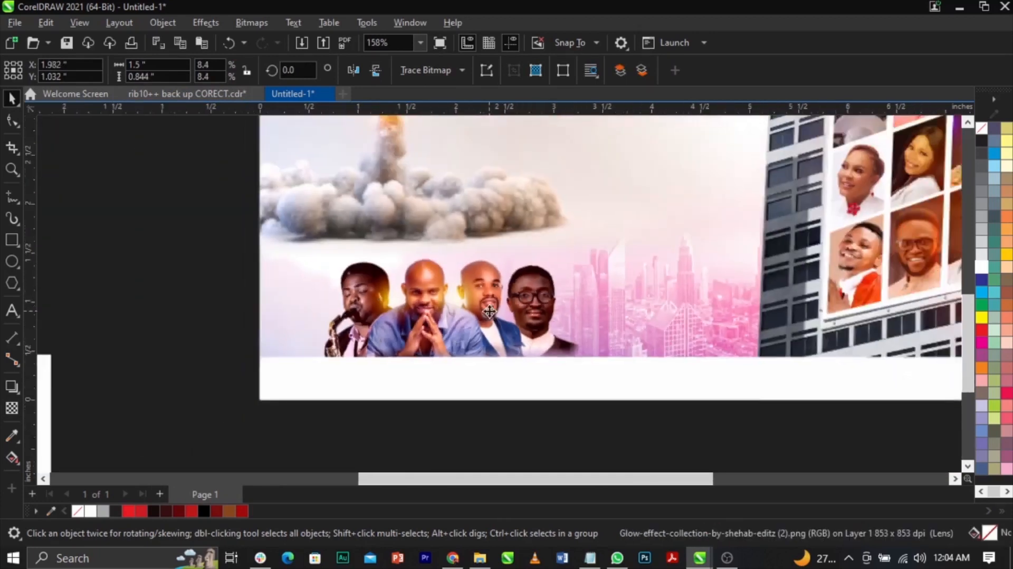
{"action": "left_click", "coordinate": [489, 328]}
{"action": "left_click_drag", "start_coordinate": [317, 416], "coordinate": [573, 327]}
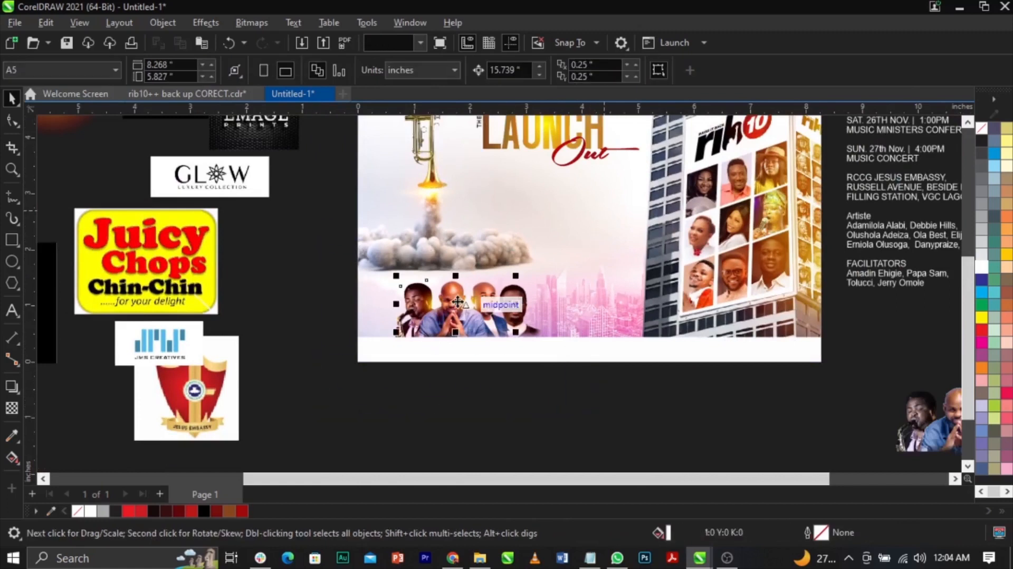
{"action": "right_click", "coordinate": [452, 327]}
{"action": "left_click", "coordinate": [505, 325]}
{"action": "left_click", "coordinate": [604, 290]}
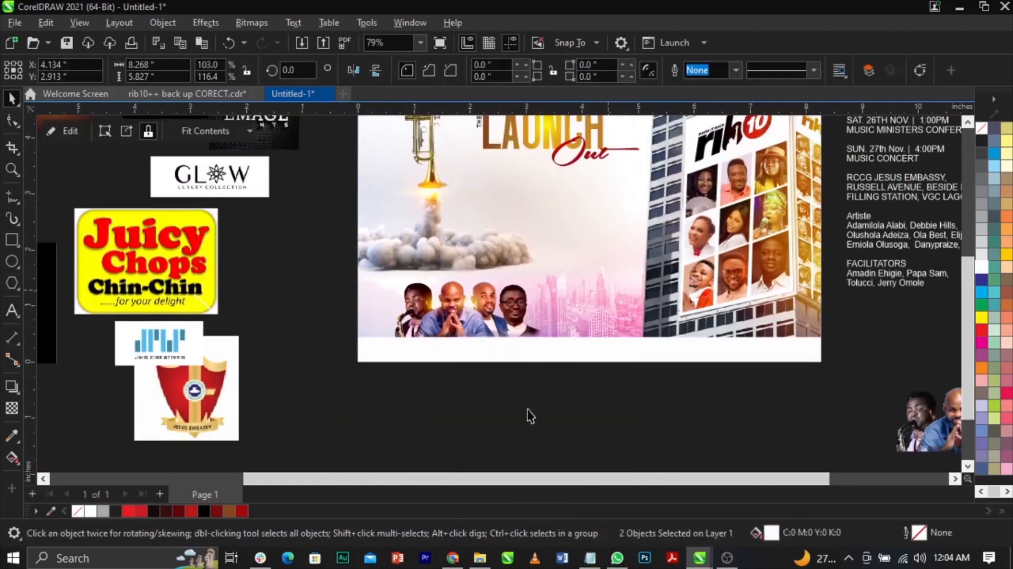
{"action": "left_click", "coordinate": [527, 410]}
Draw a rectangle about 1.56 by 0.21 inches across the portraits' lower edge and fill it with brown C31 M73 Y100 K31.
{"action": "scroll", "coordinate": [410, 404], "scroll_direction": "down", "scroll_amount": 2}
{"action": "key", "text": "z"}
{"action": "left_click_drag", "start_coordinate": [369, 397], "coordinate": [693, 159]}
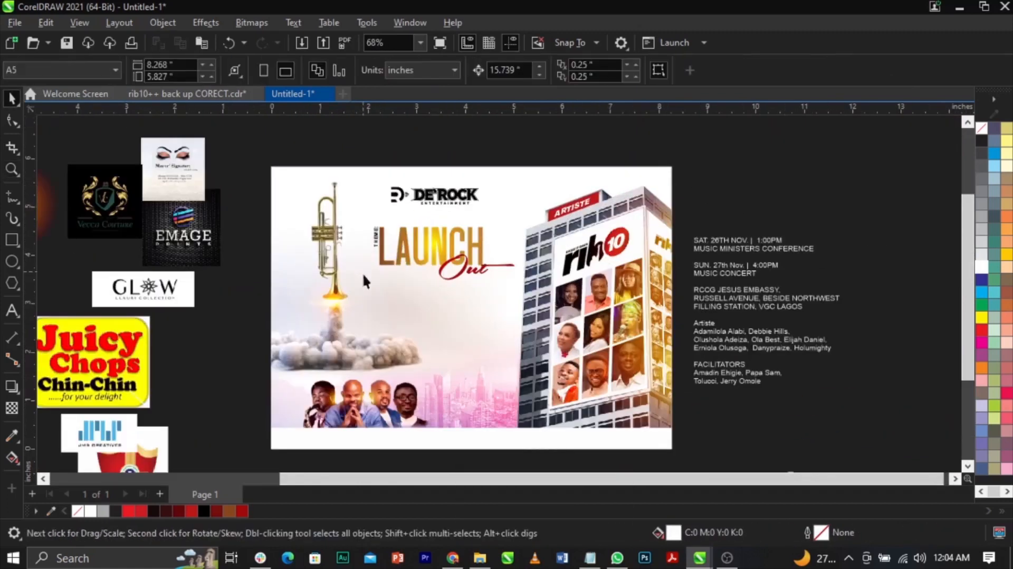
{"action": "scroll", "coordinate": [363, 272], "scroll_direction": "down", "scroll_amount": 1}
{"action": "left_click_drag", "start_coordinate": [457, 388], "coordinate": [457, 389]}
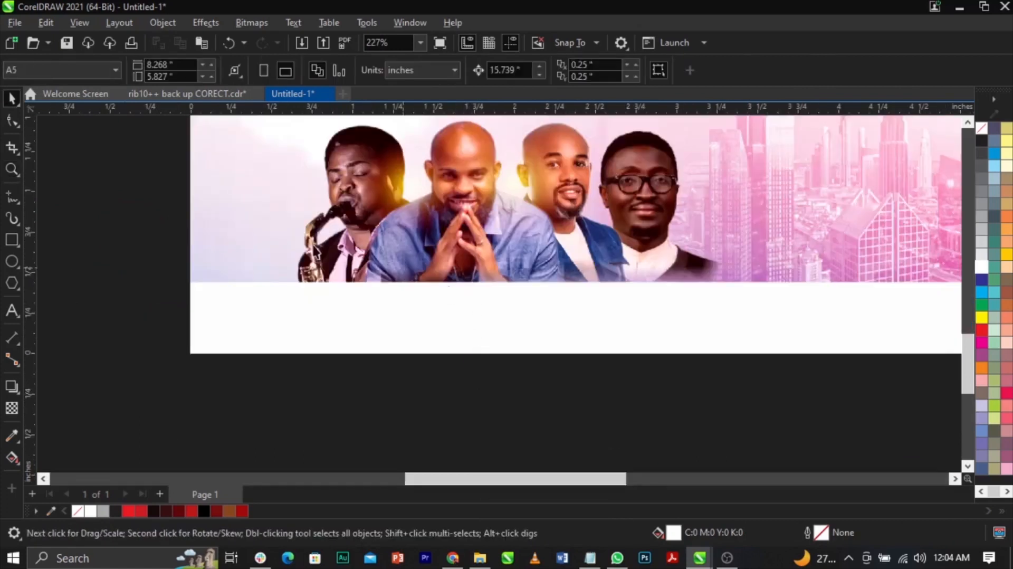
{"action": "left_click", "coordinate": [11, 243]}
{"action": "left_click_drag", "start_coordinate": [317, 274], "coordinate": [632, 306]}
{"action": "key", "text": "space"}
{"action": "scroll", "coordinate": [579, 296], "scroll_direction": "up", "scroll_amount": 2}
{"action": "left_click_drag", "start_coordinate": [542, 302], "coordinate": [559, 309]}
{"action": "left_click", "coordinate": [229, 511]}
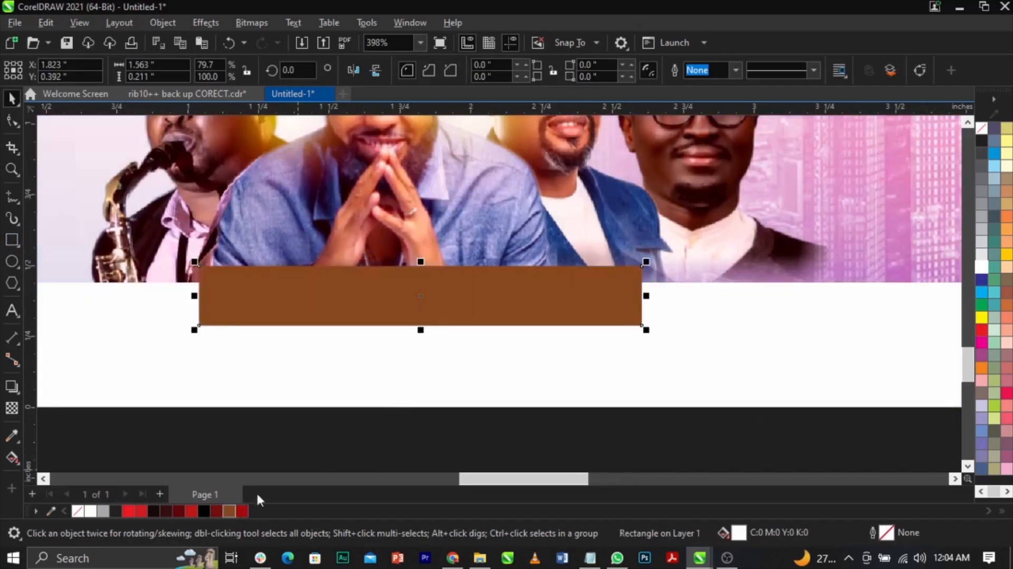
Reduce the brown rectangle's height to about 0.16 inches and start sampling a colour with the Color Eyedropper.
{"action": "scroll", "coordinate": [396, 393], "scroll_direction": "down", "scroll_amount": 4}
{"action": "scroll", "coordinate": [450, 325], "scroll_direction": "up", "scroll_amount": 5}
{"action": "left_click_drag", "start_coordinate": [368, 395], "coordinate": [395, 365]}
{"action": "left_click", "coordinate": [13, 434]}
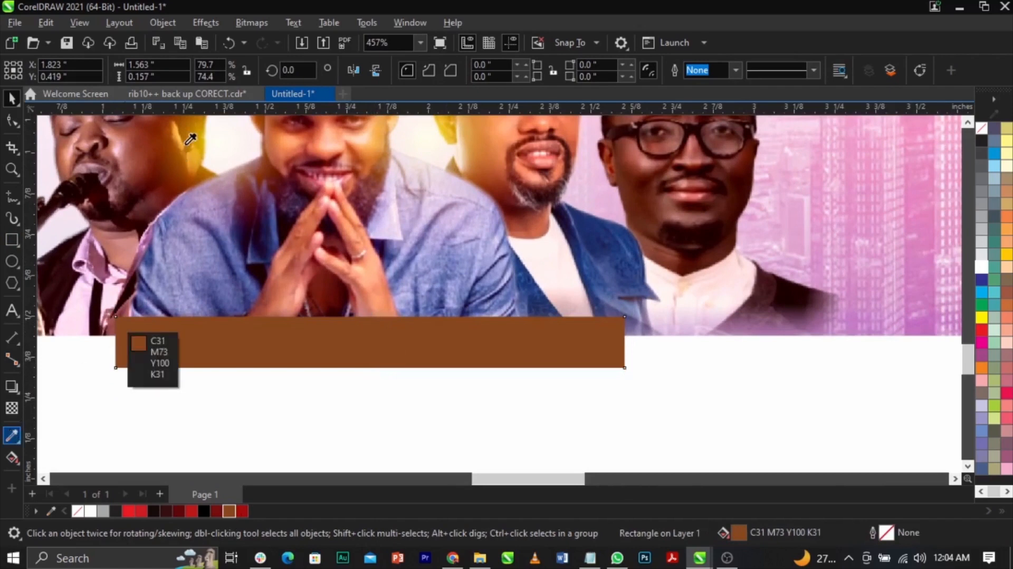
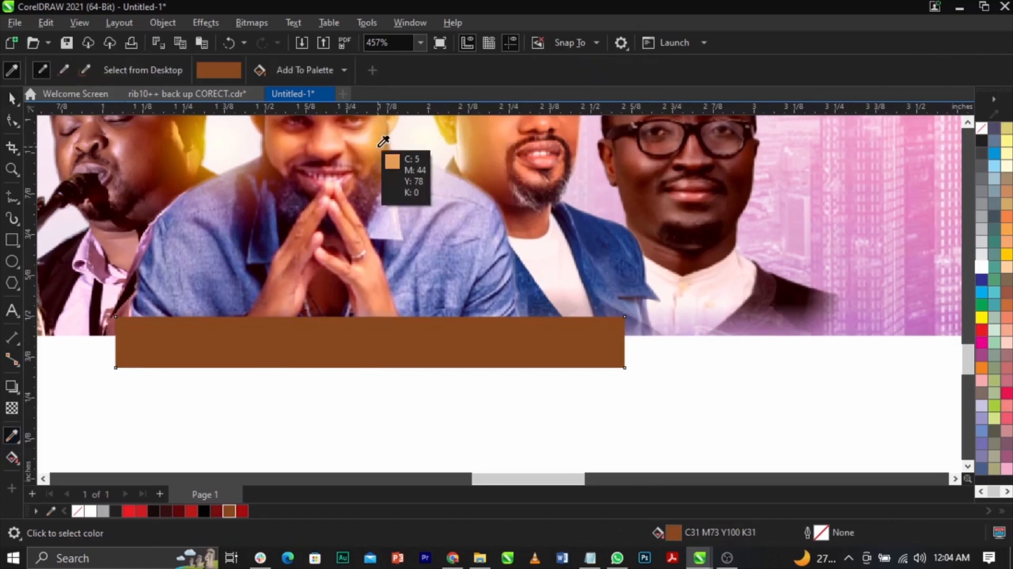
Recolour the bar with orange sampled from the portraits' glow, deepened to C13 M66 Y100 K2.
{"action": "left_click", "coordinate": [380, 145]}
{"action": "left_click", "coordinate": [446, 341]}
{"action": "key", "text": "space"}
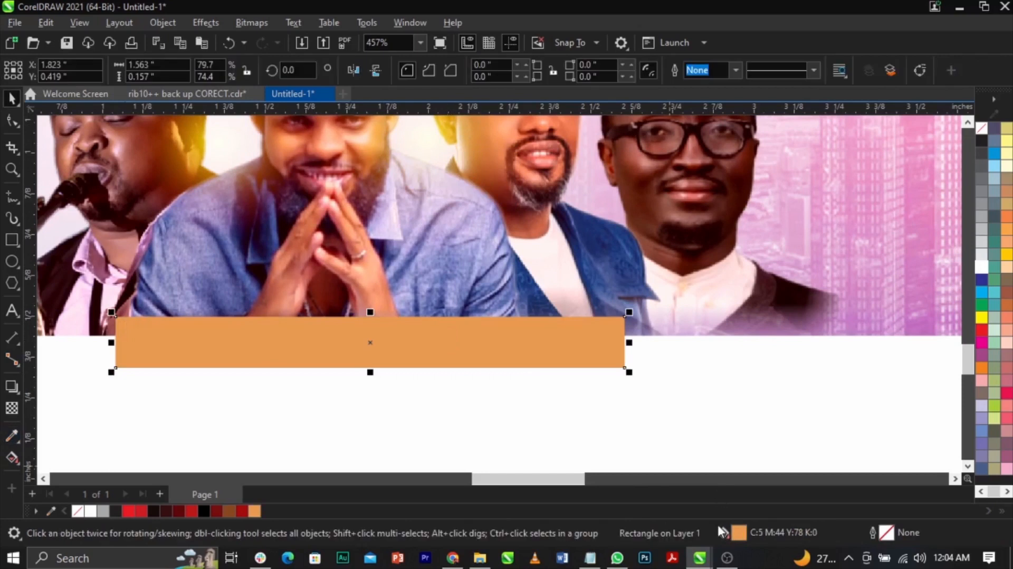
{"action": "key", "text": "shift+F11"}
{"action": "left_click", "coordinate": [425, 197]}
{"action": "left_click_drag", "start_coordinate": [425, 197], "coordinate": [447, 207]}
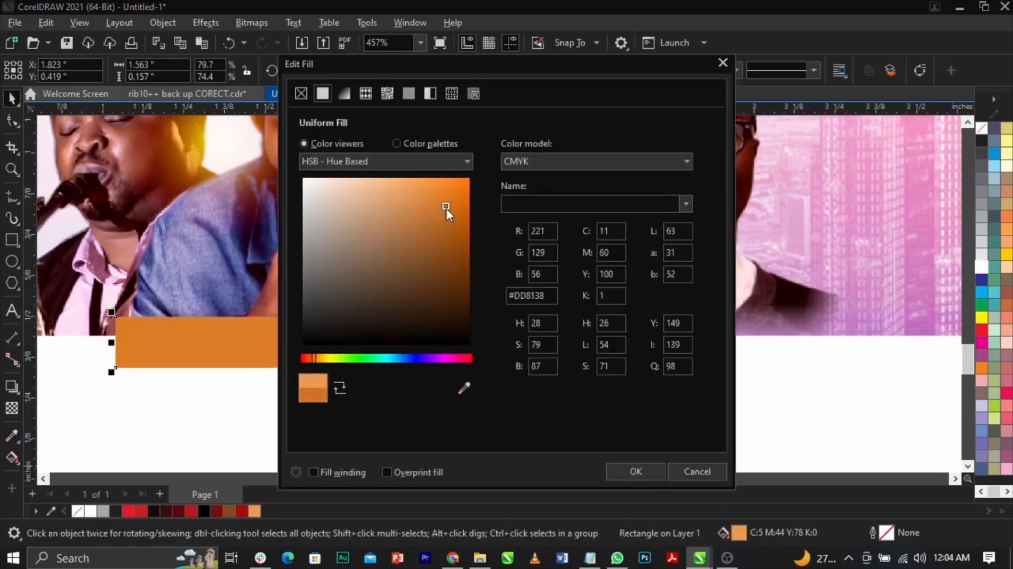
{"action": "left_click", "coordinate": [635, 471]}
Resize the orange bar to about 1.31 by 0.13 inches and place it across the portraits' lower edge.
{"action": "scroll", "coordinate": [391, 345], "scroll_direction": "up", "scroll_amount": 1}
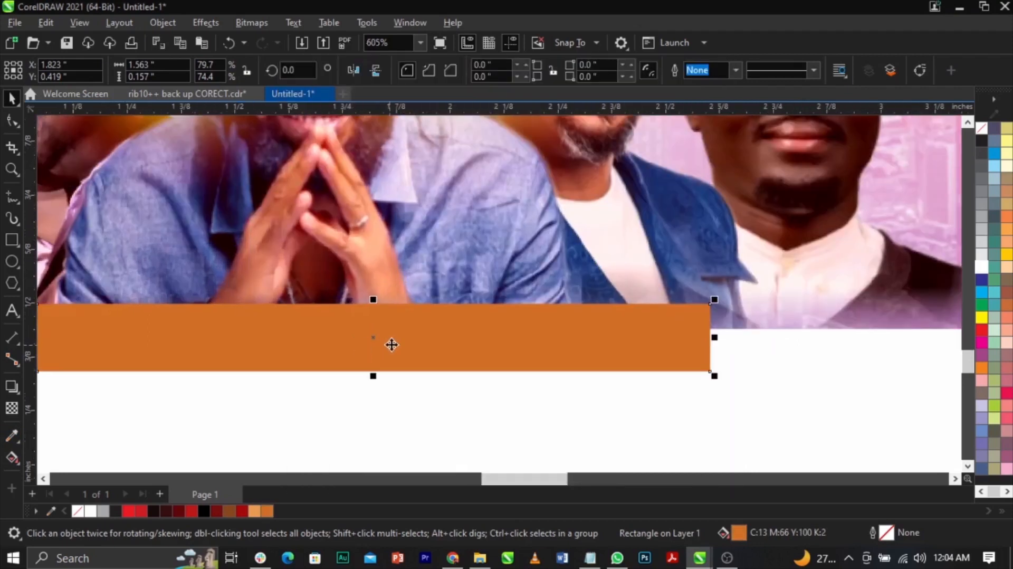
{"action": "left_click_drag", "start_coordinate": [391, 343], "coordinate": [388, 340]}
{"action": "left_click_drag", "start_coordinate": [708, 372], "coordinate": [657, 399]}
{"action": "scroll", "coordinate": [441, 324], "scroll_direction": "down", "scroll_amount": 2}
{"action": "left_click_drag", "start_coordinate": [441, 323], "coordinate": [446, 320]}
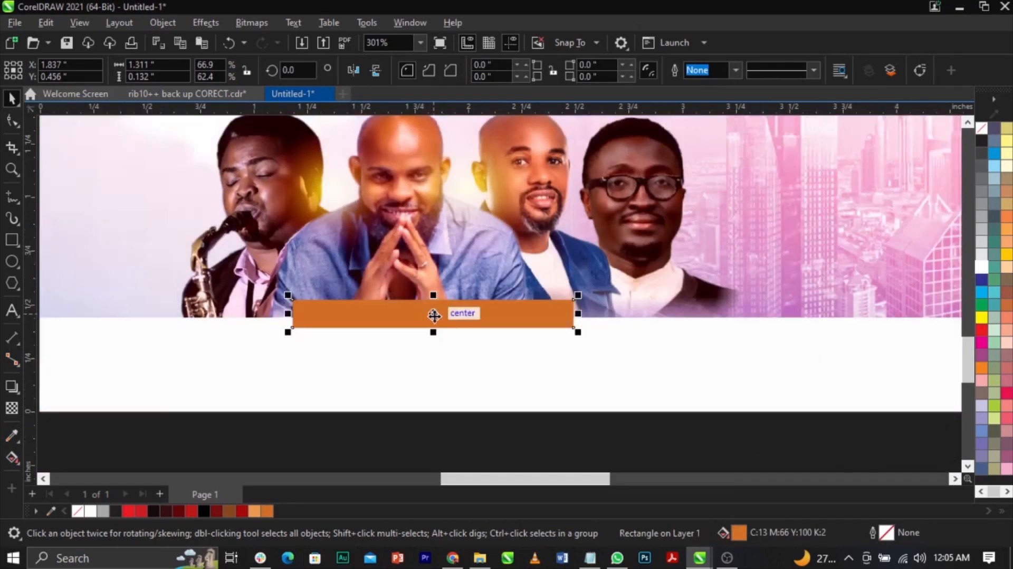
Add the artistic text FACILITATORS just below the orange bar.
{"action": "left_click", "coordinate": [12, 310]}
{"action": "left_click", "coordinate": [329, 350]}
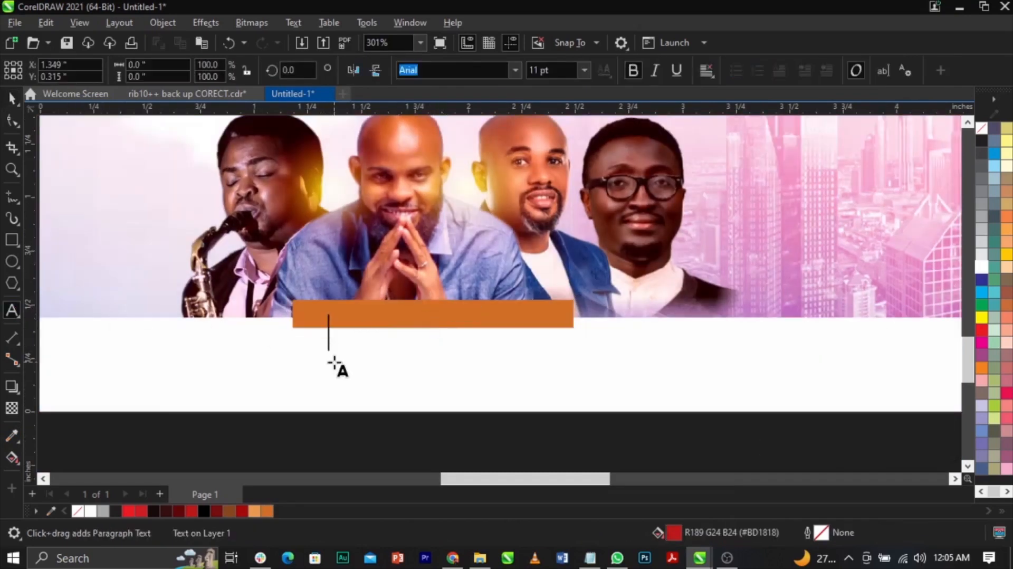
{"action": "type", "text": "FACILU"}
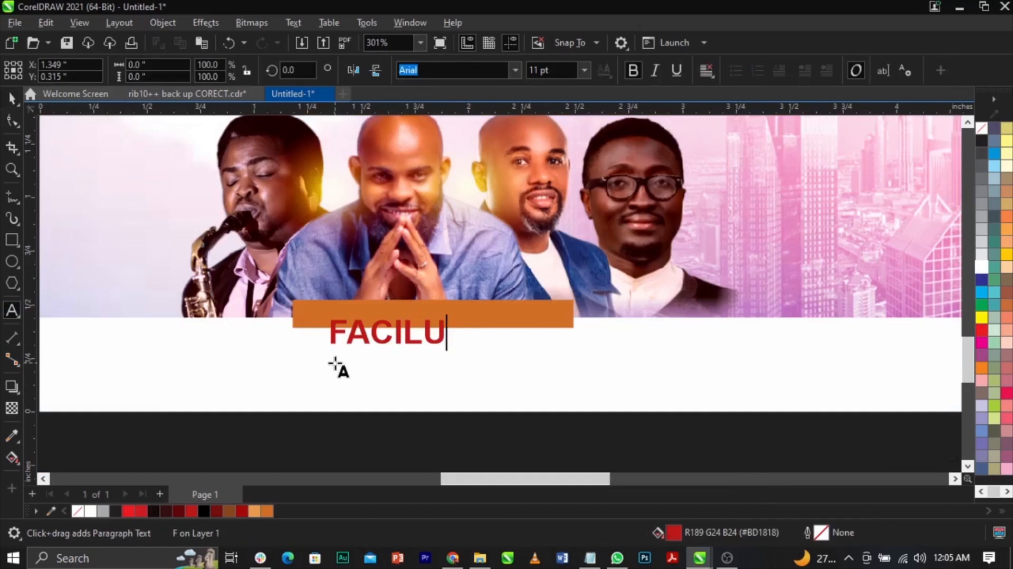
{"action": "key", "text": "BackSpace"}
{"action": "type", "text": "ITATORS"}
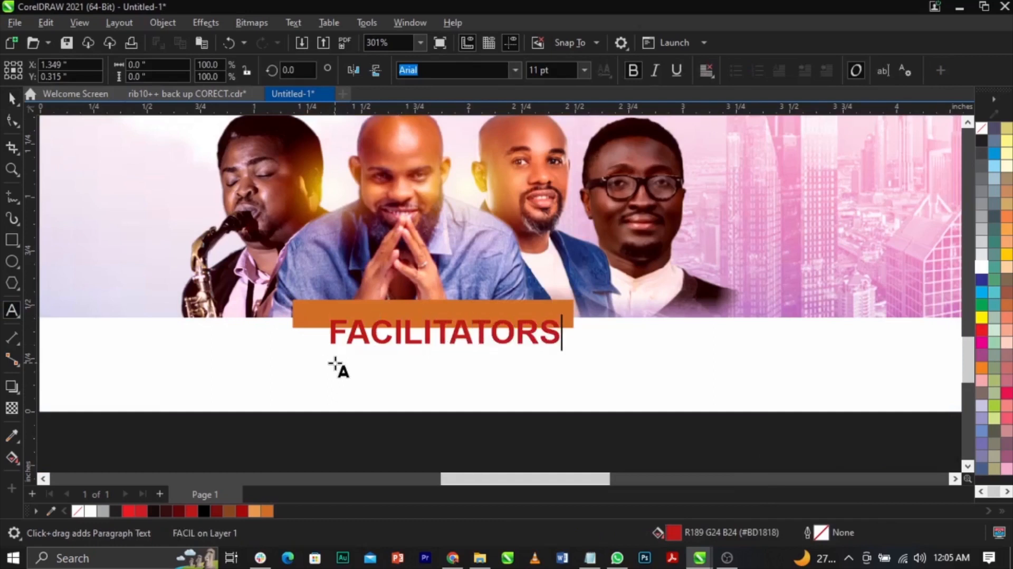
{"action": "key", "text": "ctrl+space"}
Colour the FACILITATORS text white, shrink it to 7.7 pt and centre it on the orange bar.
{"action": "scroll", "coordinate": [517, 314], "scroll_direction": "up", "scroll_amount": 1}
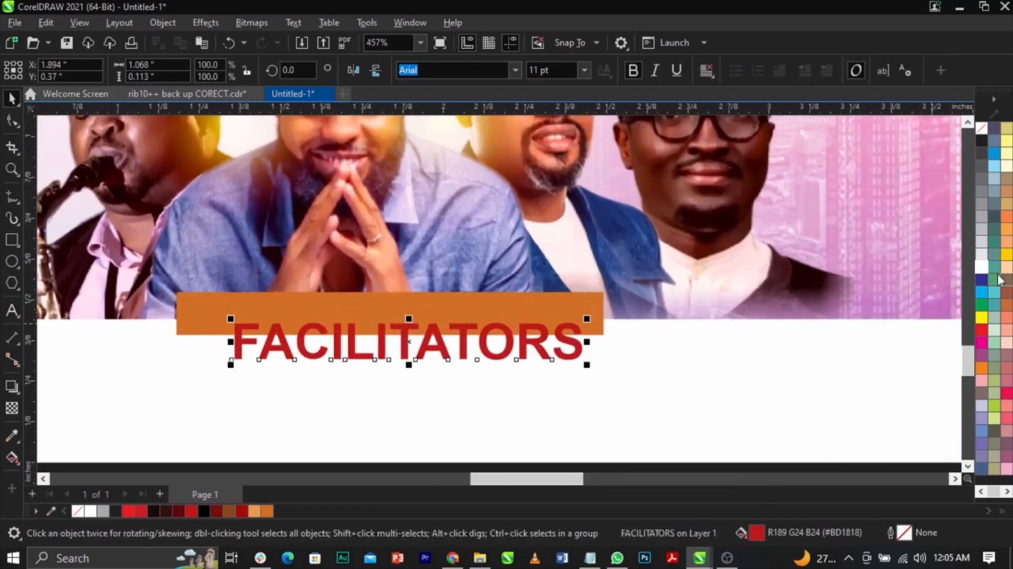
{"action": "left_click", "coordinate": [979, 268]}
{"action": "left_click_drag", "start_coordinate": [591, 370], "coordinate": [546, 364]}
{"action": "left_click", "coordinate": [556, 327], "text": "shift"}
{"action": "key", "text": "c"}
{"action": "key", "text": "e"}
{"action": "left_click", "coordinate": [565, 356]}
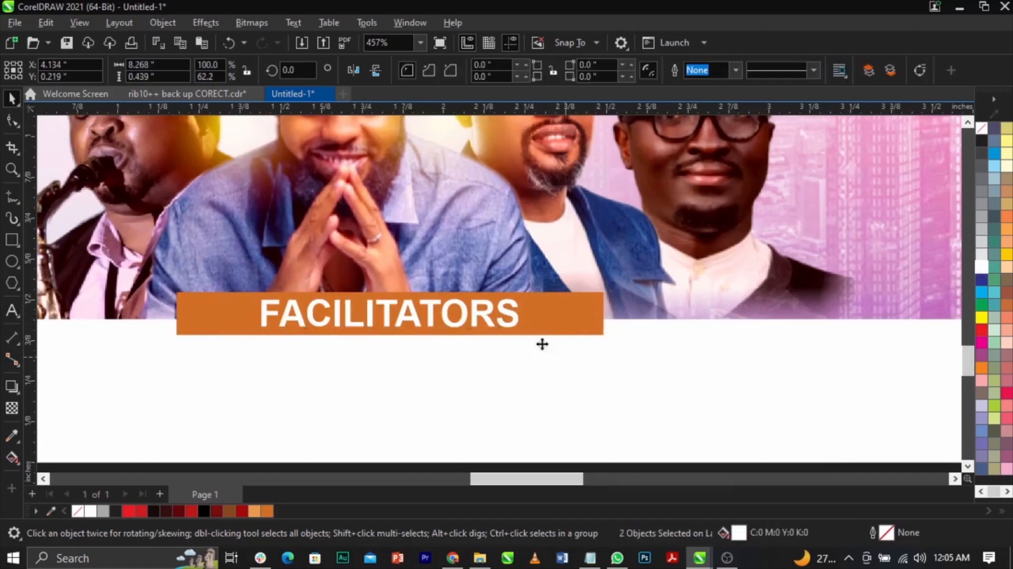
Change the FACILITATORS font to Sequel Sans Bold Disp and recentre the text on the orange bar.
{"action": "left_click", "coordinate": [506, 317]}
{"action": "scroll", "coordinate": [507, 316], "scroll_direction": "up", "scroll_amount": 2}
{"action": "left_click_drag", "start_coordinate": [536, 336], "coordinate": [527, 355]}
{"action": "type", "text": "S"}
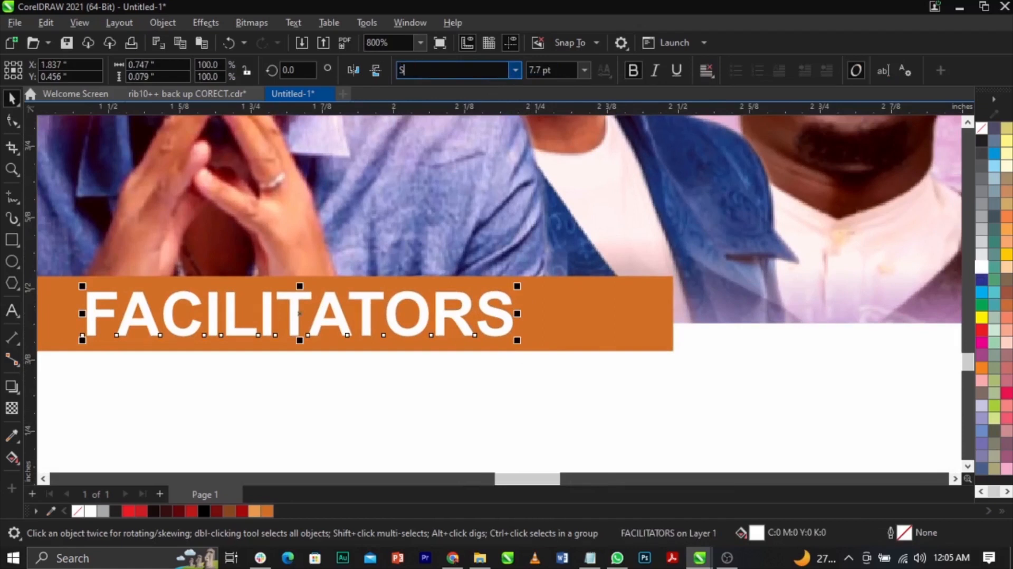
{"action": "type", "text": "equel"}
{"action": "key", "text": "Down"}
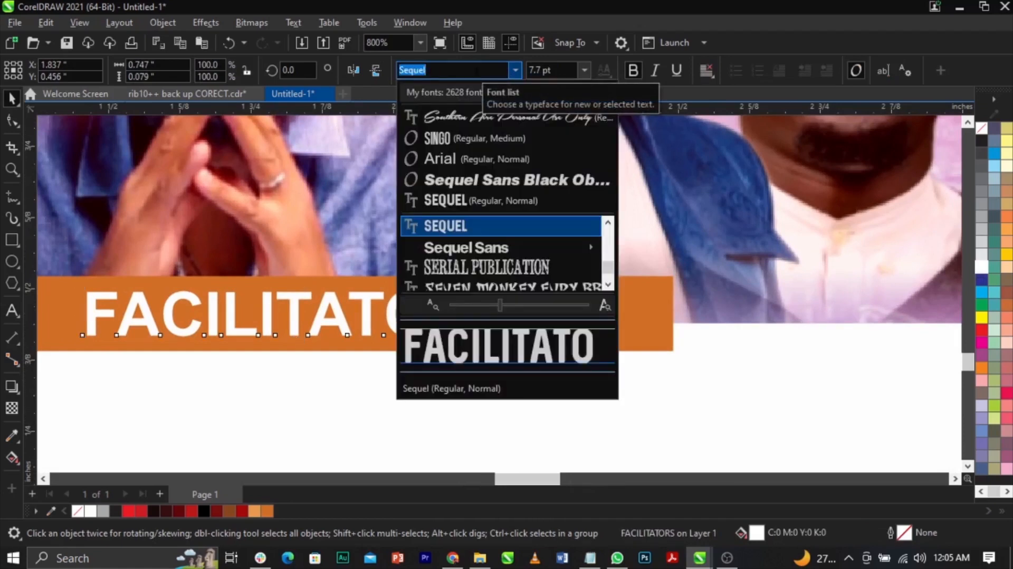
{"action": "key", "text": "Down"}
{"action": "key", "text": "Down"}
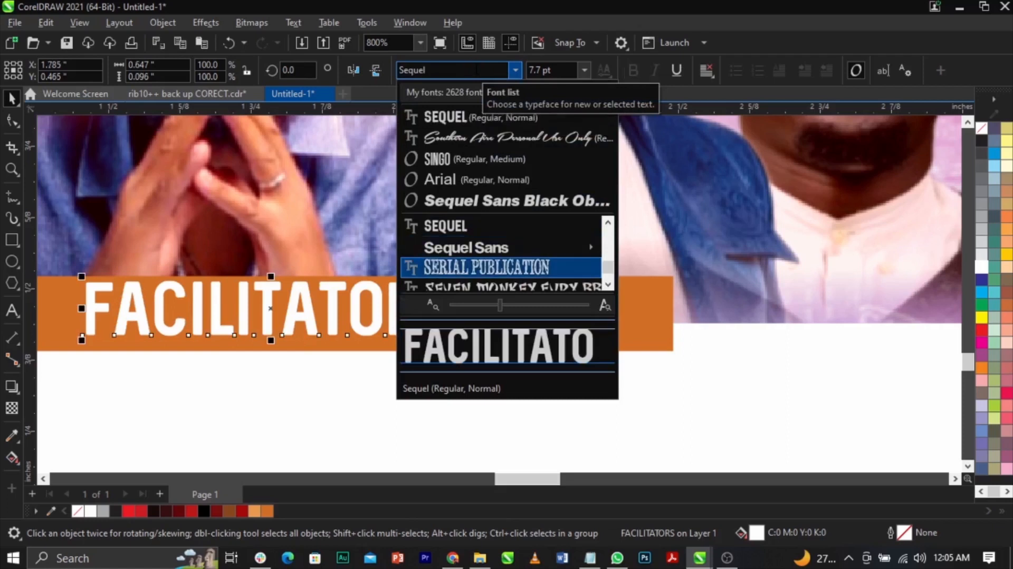
{"action": "left_click", "coordinate": [495, 247]}
{"action": "left_click", "coordinate": [556, 306], "text": "shift"}
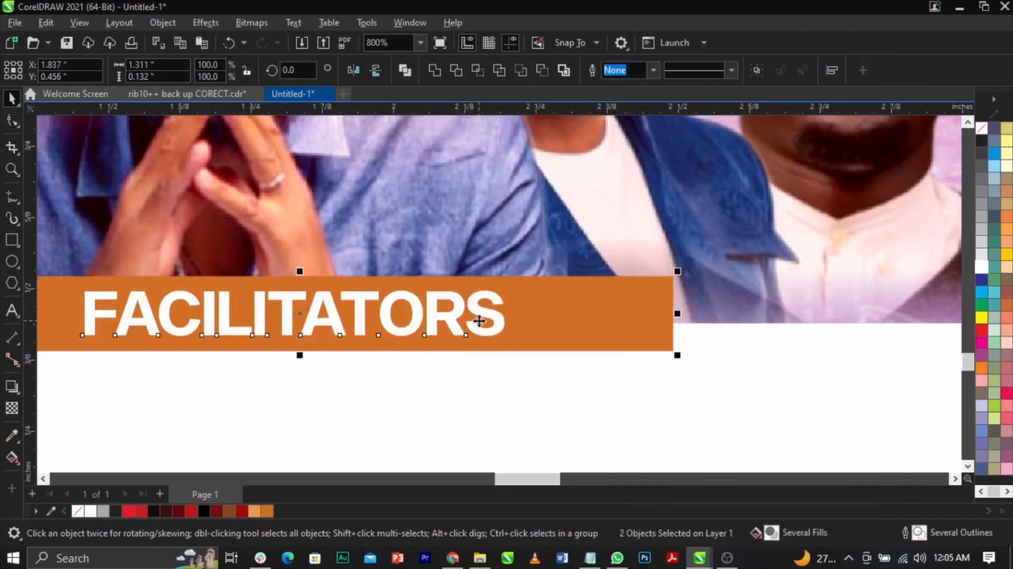
{"action": "scroll", "coordinate": [428, 330], "scroll_direction": "down", "scroll_amount": 4}
{"action": "scroll", "coordinate": [409, 414], "scroll_direction": "down", "scroll_amount": 3}
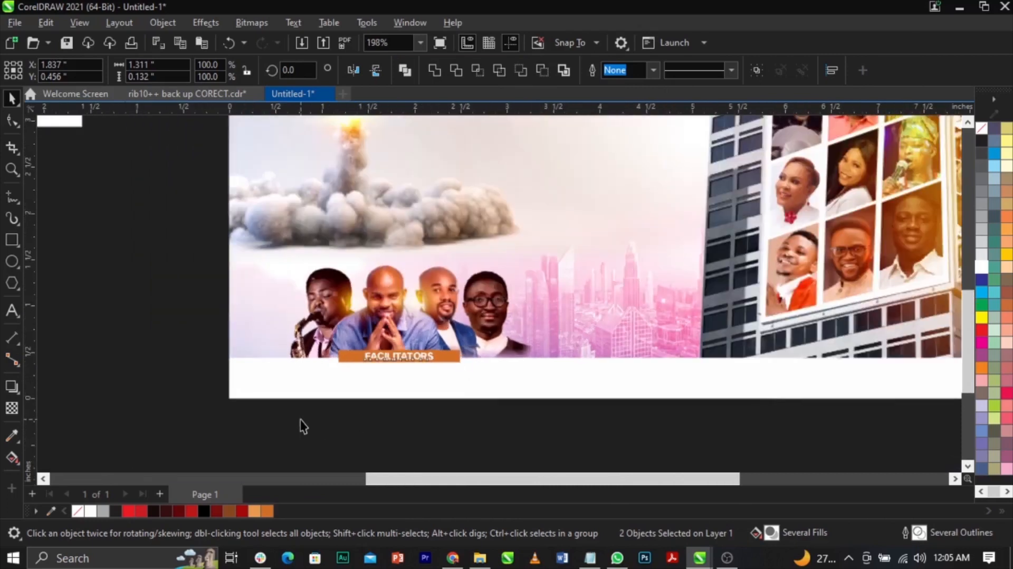
{"action": "left_click", "coordinate": [280, 406]}
Delete the spare copy of the four portraits lying outside the page.
{"action": "scroll", "coordinate": [478, 240], "scroll_direction": "down", "scroll_amount": 3}
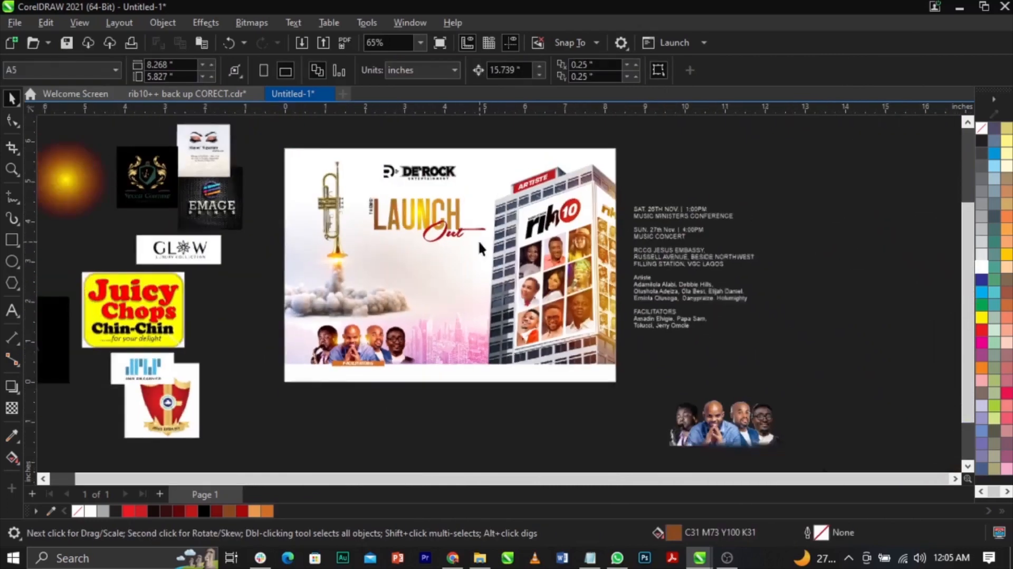
{"action": "left_click_drag", "start_coordinate": [777, 327], "coordinate": [606, 415]}
{"action": "key", "text": "Delete"}
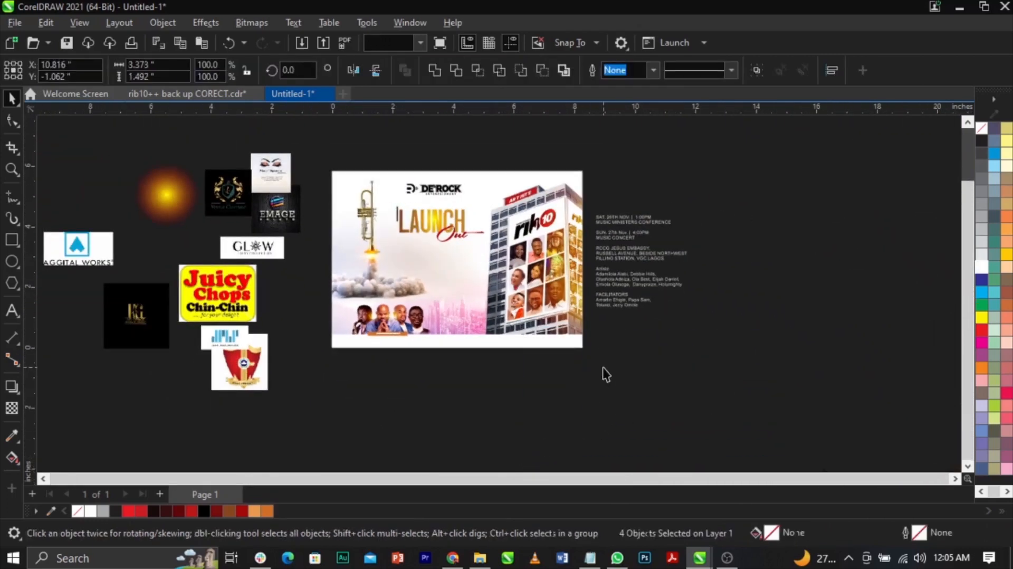
Edit the flyer background's PowerClip contents and shift the portraits with their glows about 0.2 inches to the left.
{"action": "double_click", "coordinate": [411, 311]}
{"action": "left_click_drag", "start_coordinate": [471, 370], "coordinate": [471, 370]}
{"action": "scroll", "coordinate": [410, 314], "scroll_direction": "up", "scroll_amount": 5}
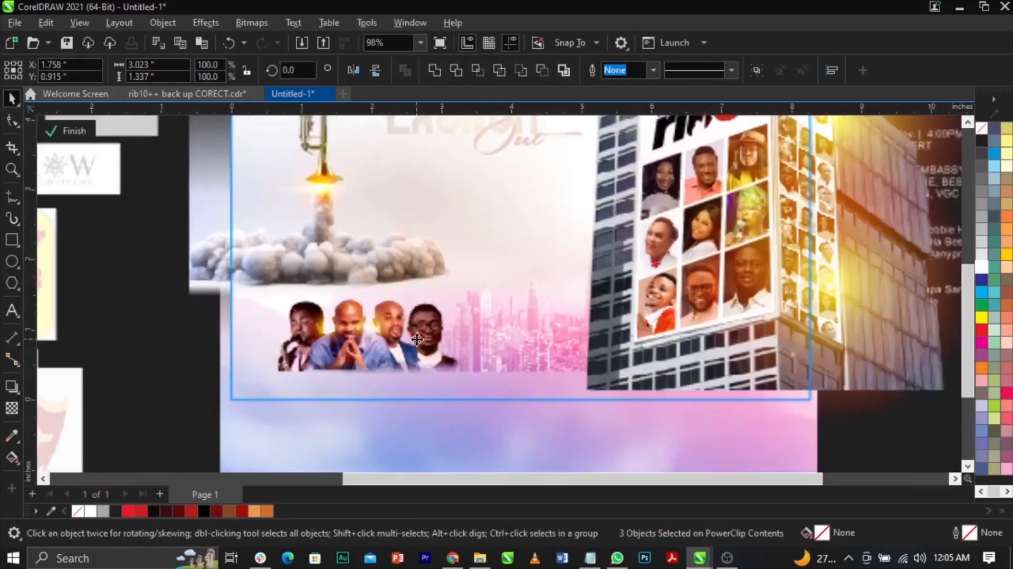
{"action": "left_click_drag", "start_coordinate": [429, 343], "coordinate": [402, 343]}
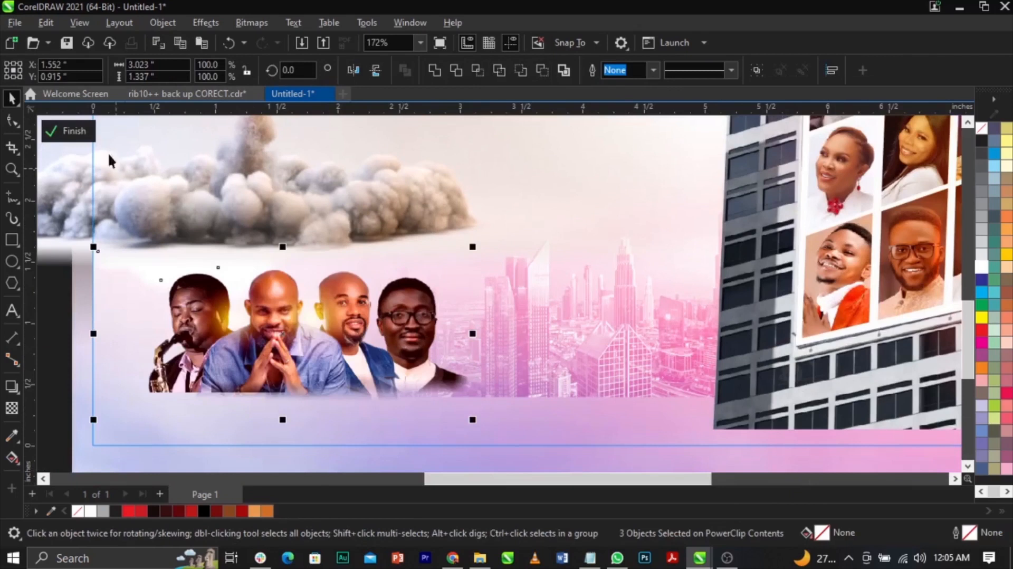
{"action": "left_click", "coordinate": [68, 130]}
Move the FACILITATORS label and its orange bar left to sit under the shifted portraits.
{"action": "left_click_drag", "start_coordinate": [416, 468], "coordinate": [221, 368]}
{"action": "scroll", "coordinate": [269, 398], "scroll_direction": "up", "scroll_amount": 2}
{"action": "left_click_drag", "start_coordinate": [356, 397], "coordinate": [296, 378]}
{"action": "scroll", "coordinate": [306, 384], "scroll_direction": "down", "scroll_amount": 11}
{"action": "left_click", "coordinate": [383, 419]}
Cut the date, event and venue lines out of the text block beside the page.
{"action": "scroll", "coordinate": [383, 419], "scroll_direction": "down", "scroll_amount": 2}
{"action": "scroll", "coordinate": [385, 424], "scroll_direction": "down", "scroll_amount": 1}
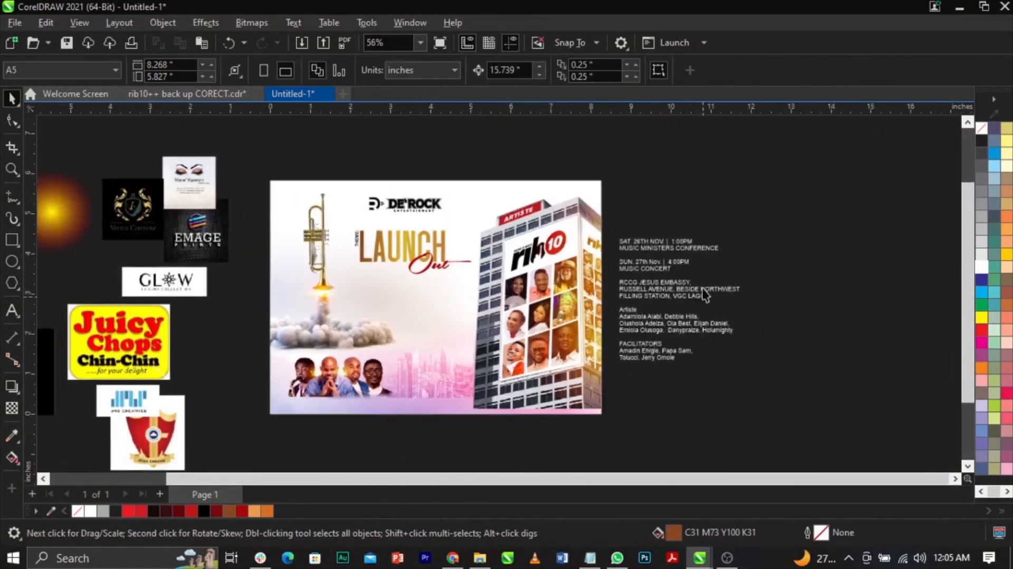
{"action": "scroll", "coordinate": [707, 259], "scroll_direction": "up", "scroll_amount": 3}
{"action": "scroll", "coordinate": [689, 233], "scroll_direction": "down", "scroll_amount": 2}
{"action": "scroll", "coordinate": [675, 237], "scroll_direction": "up", "scroll_amount": 2}
{"action": "double_click", "coordinate": [673, 233]}
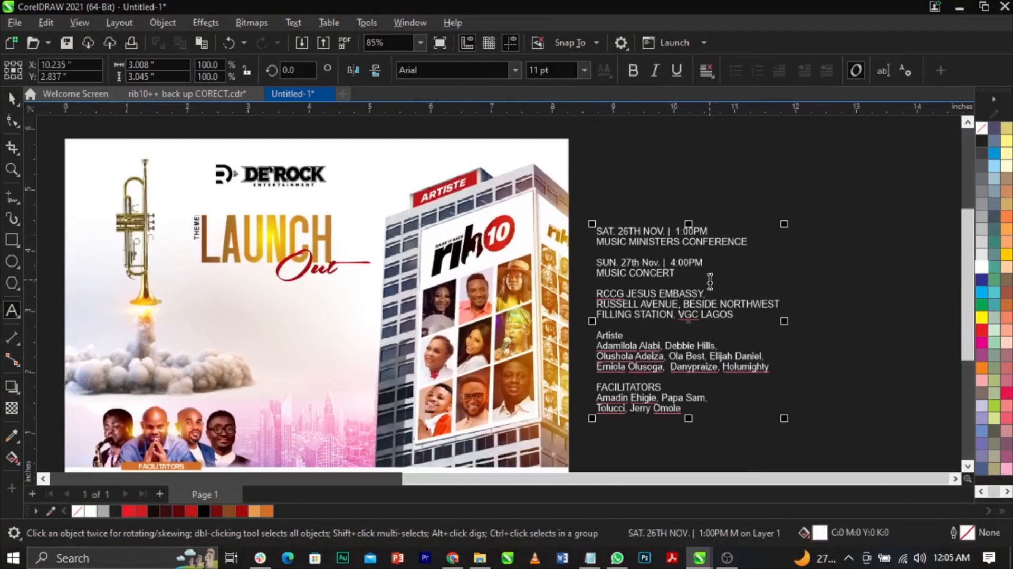
{"action": "left_click_drag", "start_coordinate": [742, 315], "coordinate": [573, 230]}
{"action": "key", "text": "ctrl+x"}
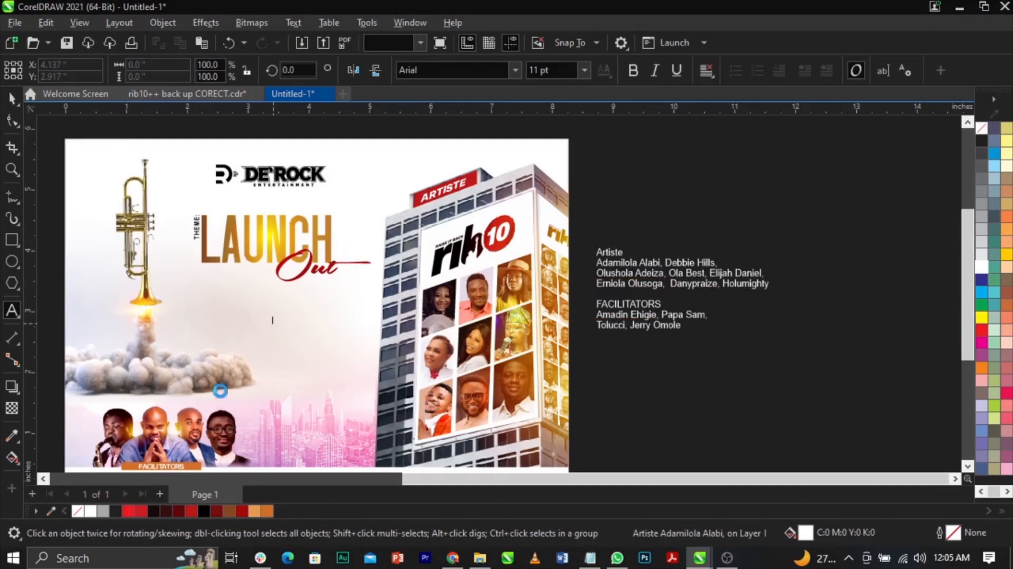
Paste the event lines onto the flyer in black, shrink them to 7.125 pt and place them below the title.
{"action": "key", "text": "ctrl+v"}
{"action": "left_click", "coordinate": [203, 511]}
{"action": "key", "text": "F2"}
{"action": "left_click_drag", "start_coordinate": [151, 265], "coordinate": [514, 435]}
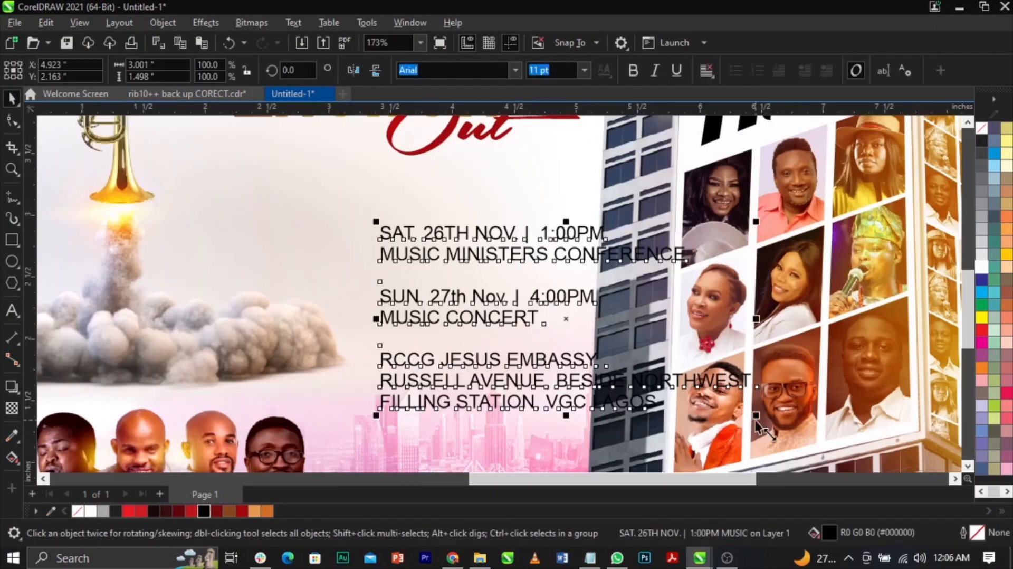
{"action": "left_click_drag", "start_coordinate": [756, 416], "coordinate": [616, 418]}
{"action": "left_click_drag", "start_coordinate": [543, 331], "coordinate": [520, 327]}
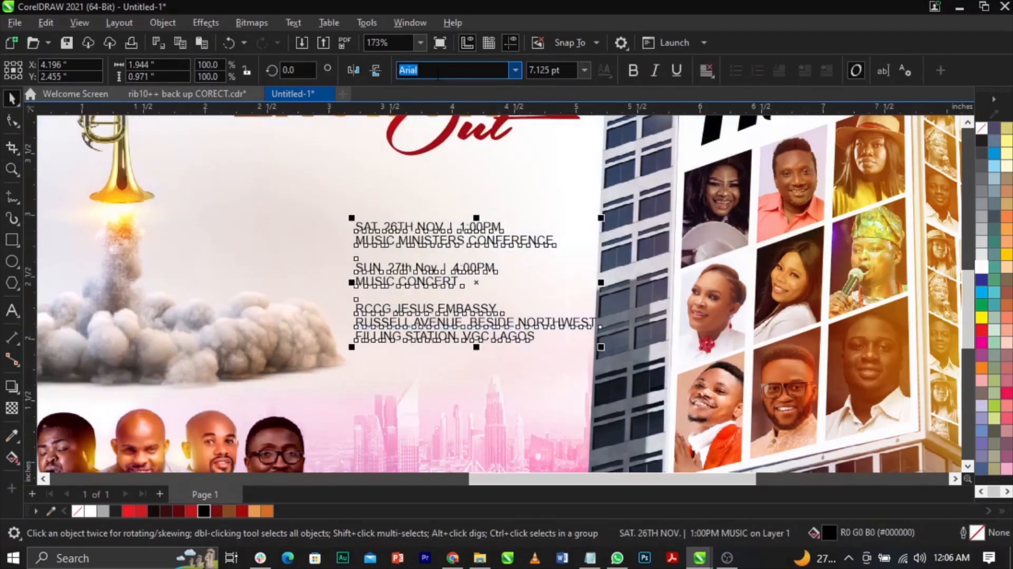
Set the event details text to the Sequel Sans Bold Disp font.
{"action": "left_click", "coordinate": [514, 69]}
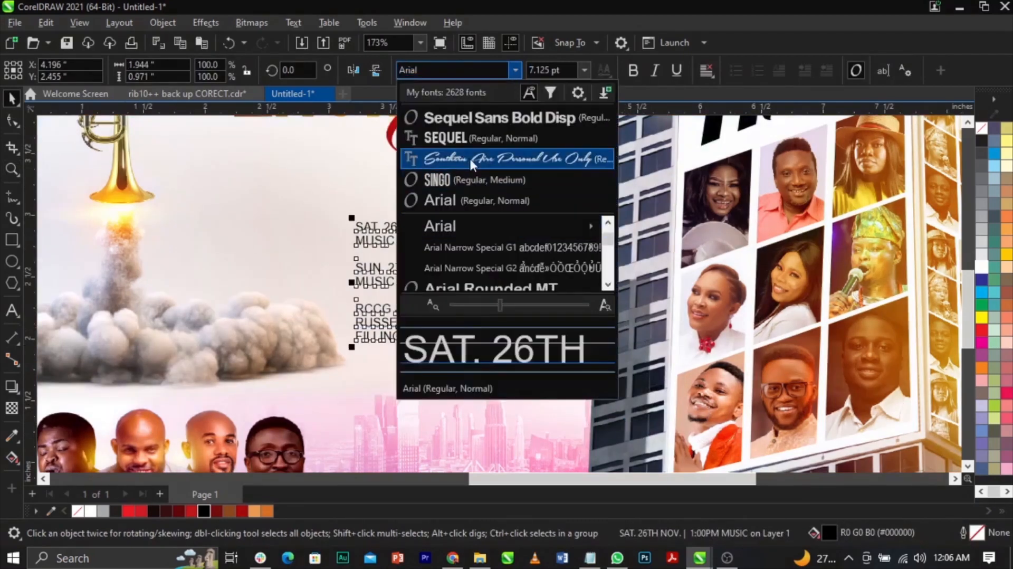
{"action": "left_click", "coordinate": [483, 119]}
{"action": "left_click", "coordinate": [507, 244]}
{"action": "left_click_drag", "start_coordinate": [507, 246], "coordinate": [506, 247]}
Cut the Saturday date and conference lines from the event text and remove the empty lines left above Sunday.
{"action": "scroll", "coordinate": [506, 247], "scroll_direction": "up", "scroll_amount": 2}
{"action": "double_click", "coordinate": [507, 246]}
{"action": "left_click_drag", "start_coordinate": [603, 246], "coordinate": [148, 195]}
{"action": "key", "text": "ctrl+x"}
{"action": "key", "text": "Delete"}
{"action": "key", "text": "Delete"}
{"action": "scroll", "coordinate": [445, 303], "scroll_direction": "down", "scroll_amount": 2}
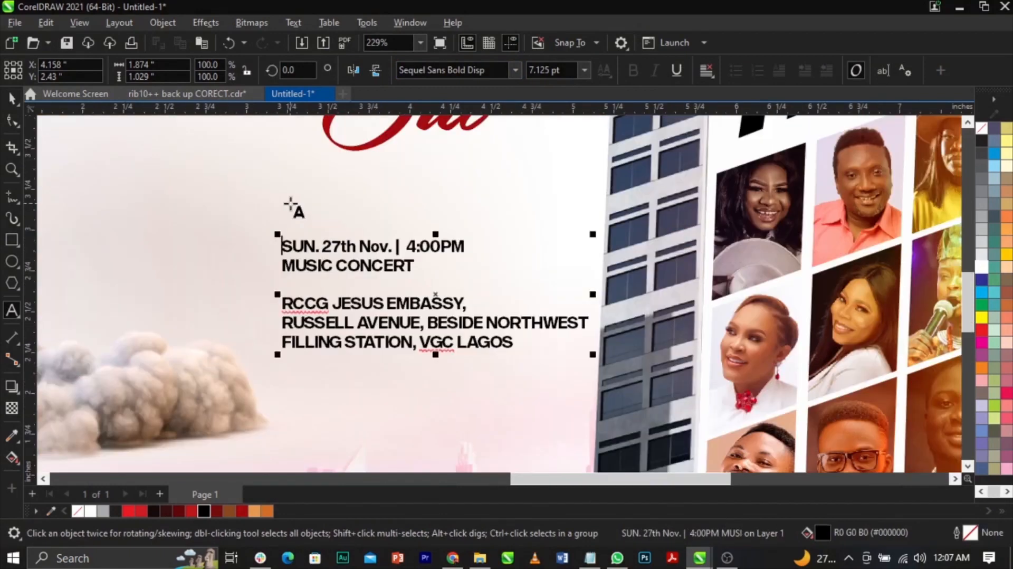
Paste the Saturday lines as separate text above the Sunday block and space the two blocks apart.
{"action": "left_click", "coordinate": [290, 203]}
{"action": "key", "text": "ctrl+v"}
{"action": "key", "text": "ctrl+space"}
{"action": "left_click_drag", "start_coordinate": [344, 248], "coordinate": [355, 292]}
{"action": "left_click_drag", "start_coordinate": [353, 227], "coordinate": [355, 224]}
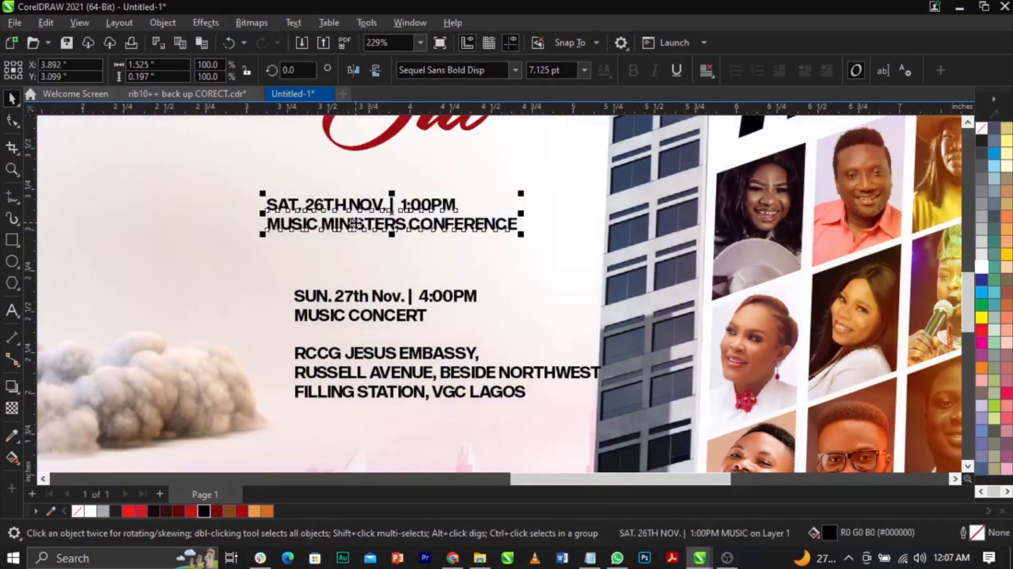
Try to right-align the Saturday date and conference lines.
{"action": "left_click", "coordinate": [706, 70]}
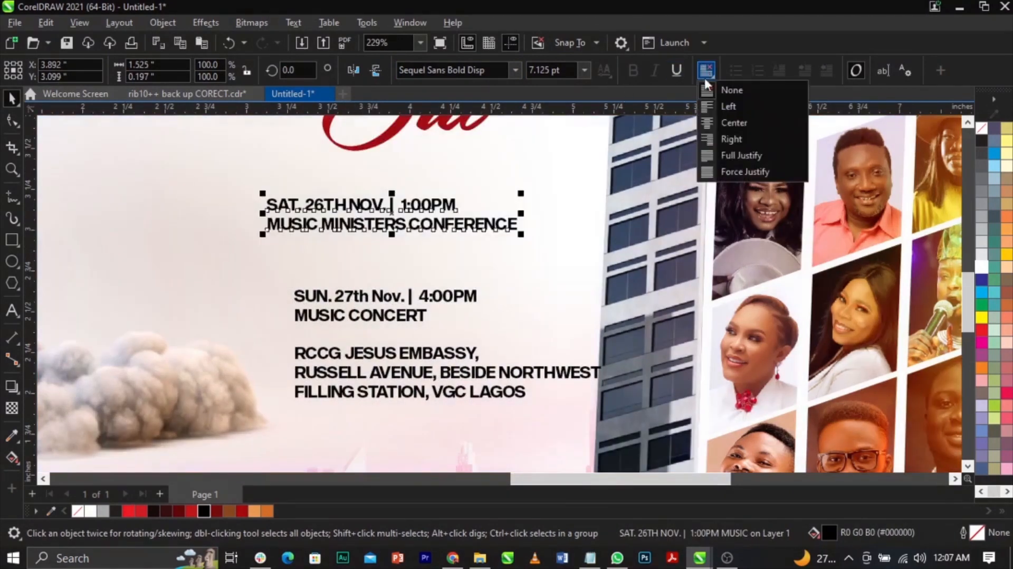
{"action": "left_click", "coordinate": [715, 135]}
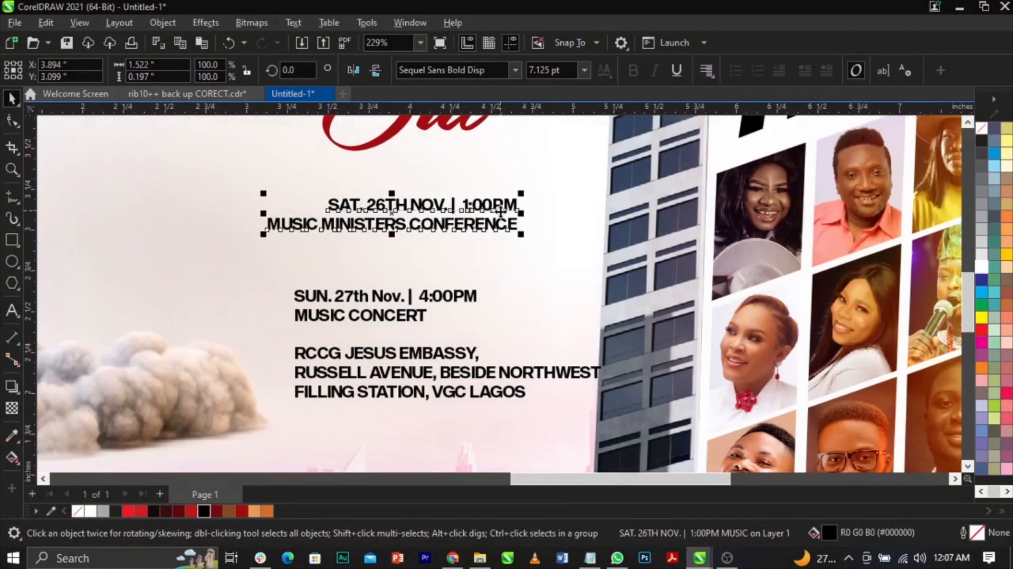
{"action": "key", "text": "ctrl+z"}
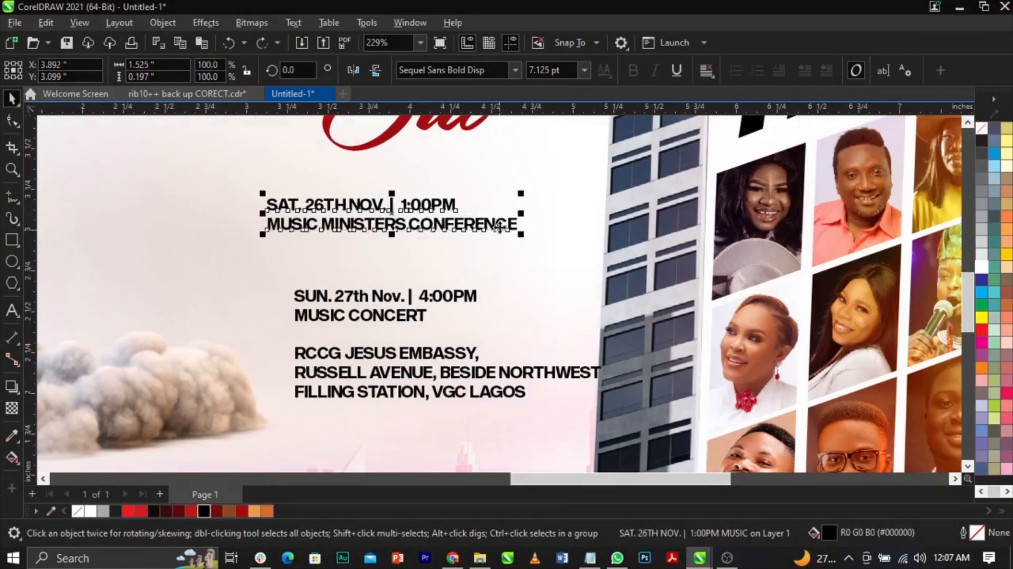
Break the Saturday text into separate lines and set MUSIC MINISTERS CONFERENCE in Sequel Sans Roman Head.
{"action": "key", "text": "ctrl+k"}
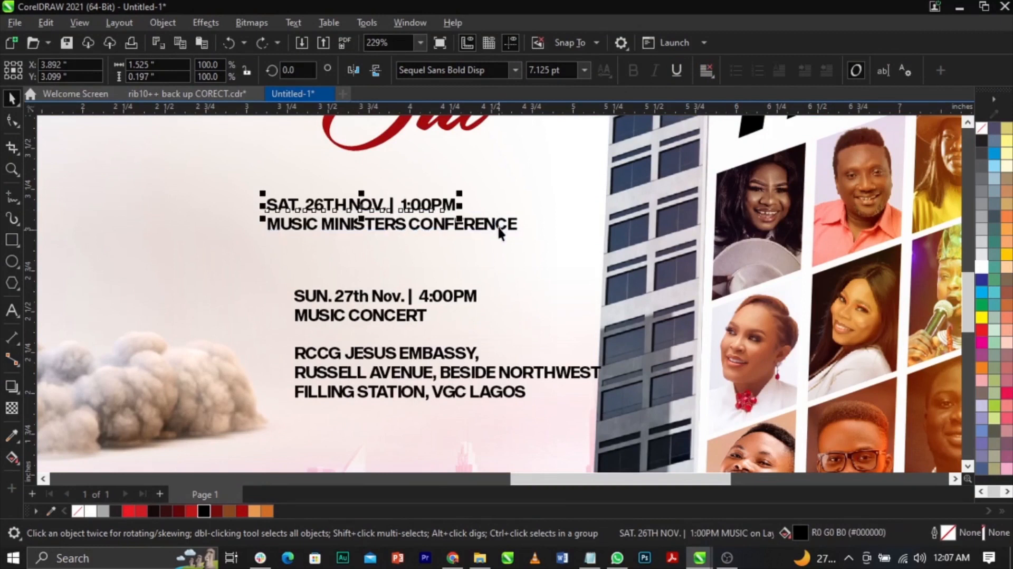
{"action": "scroll", "coordinate": [498, 227], "scroll_direction": "up", "scroll_amount": 3}
{"action": "left_click", "coordinate": [457, 222]}
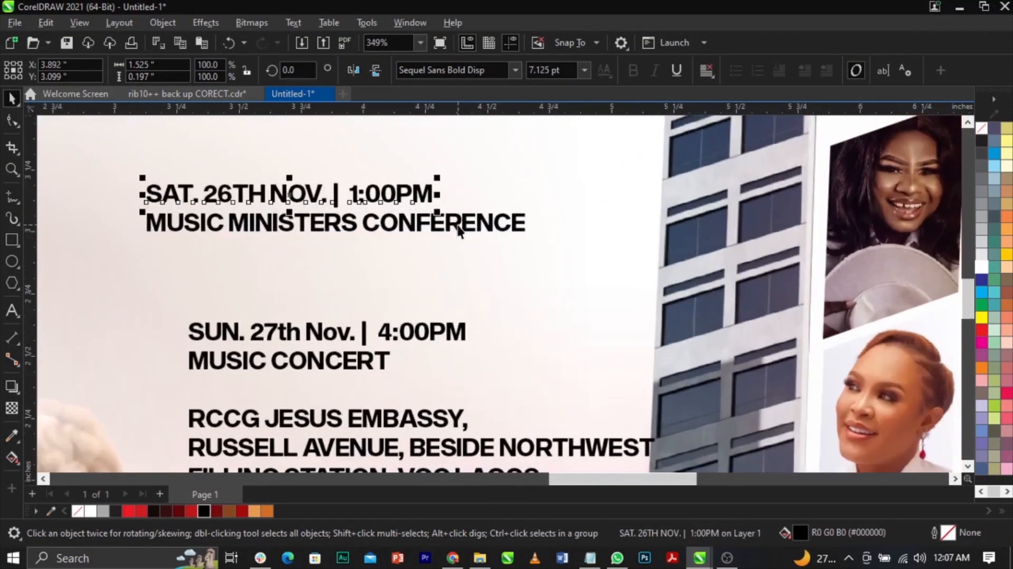
{"action": "left_click", "coordinate": [515, 70]}
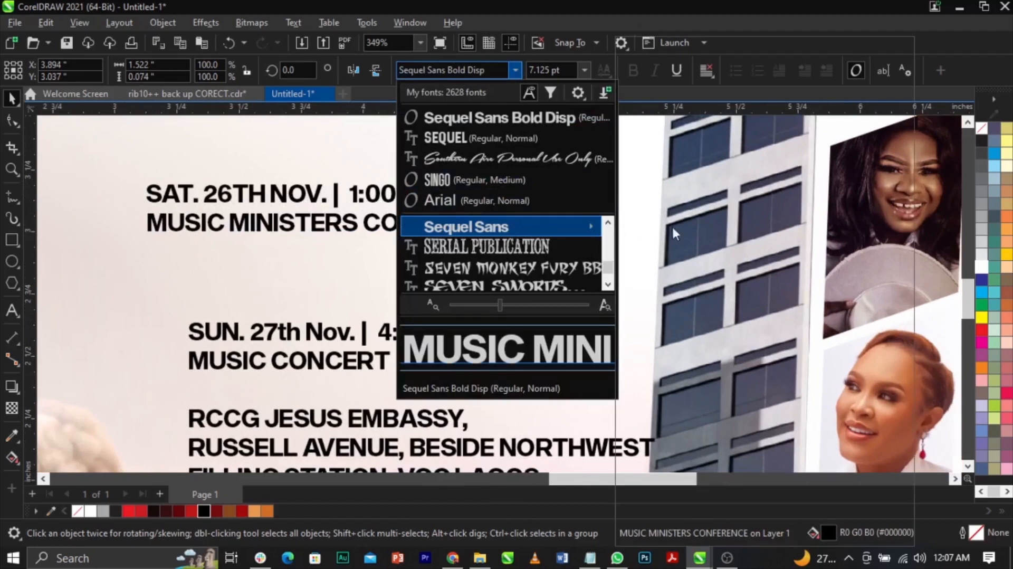
{"action": "mouse_move", "coordinate": [496, 226]}
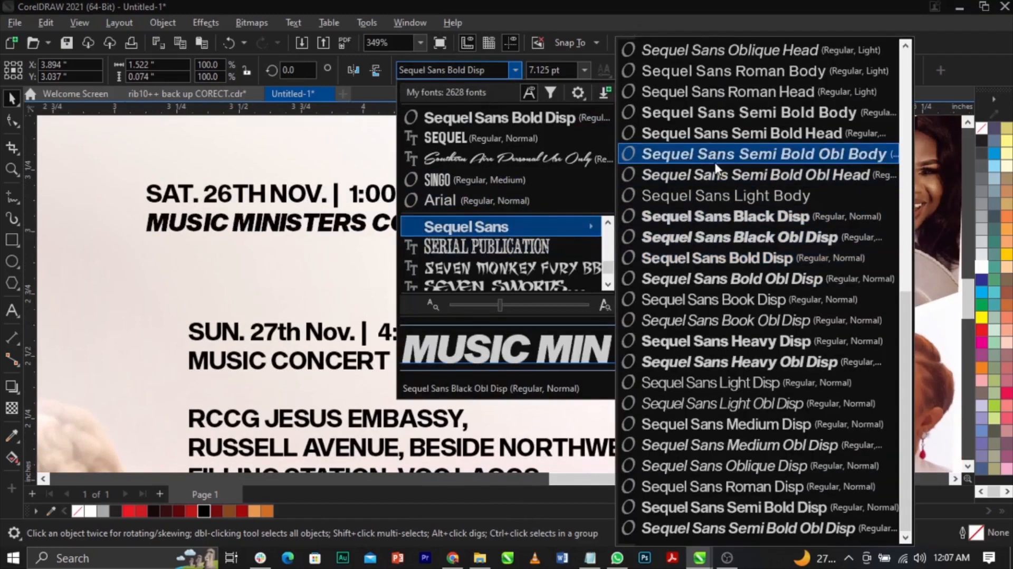
{"action": "left_click", "coordinate": [723, 94]}
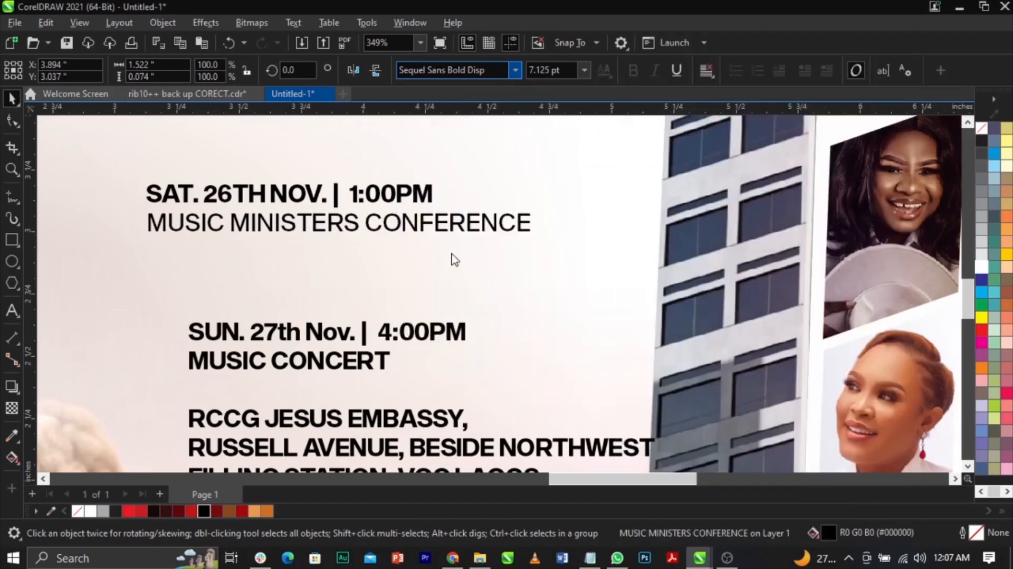
Cut the Sunday date and MUSIC CONCERT lines out of the event text, leaving the venue lines.
{"action": "scroll", "coordinate": [452, 258], "scroll_direction": "down", "scroll_amount": 3}
{"action": "scroll", "coordinate": [355, 333], "scroll_direction": "up", "scroll_amount": 2}
{"action": "left_click", "coordinate": [355, 332]}
{"action": "left_click_drag", "start_coordinate": [360, 341], "coordinate": [249, 322]}
{"action": "double_click", "coordinate": [358, 339]}
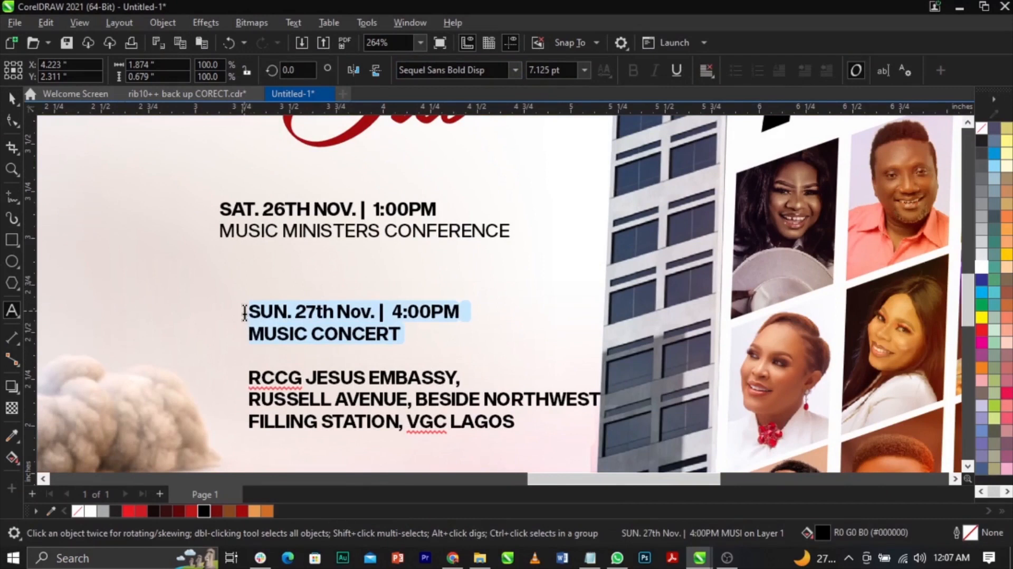
{"action": "key", "text": "Delete"}
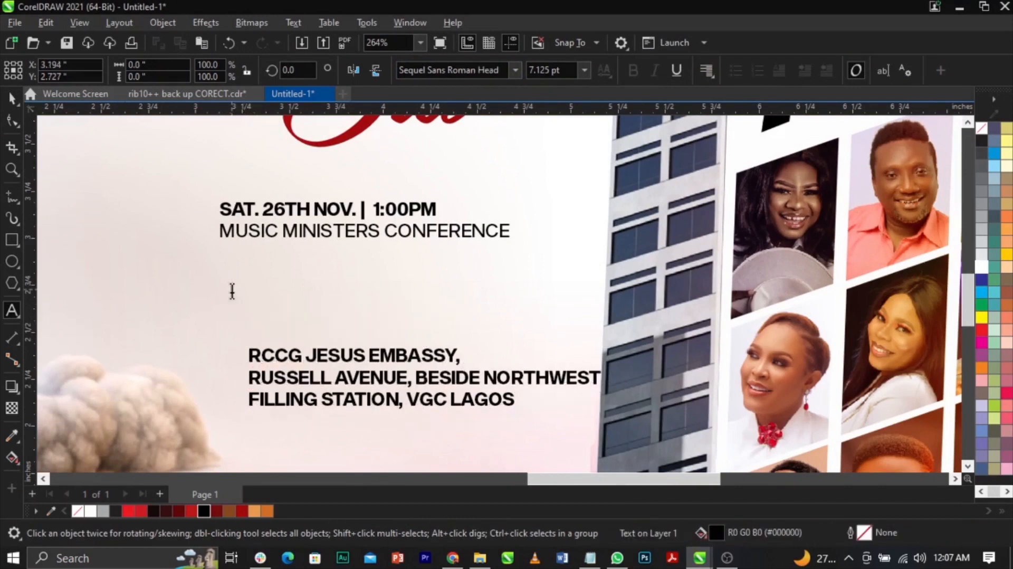
Paste the Sunday lines as a separate text and place it just below the Saturday block.
{"action": "key", "text": "ctrl+v"}
{"action": "key", "text": "ctrl+space"}
{"action": "left_click_drag", "start_coordinate": [256, 285], "coordinate": [240, 275]}
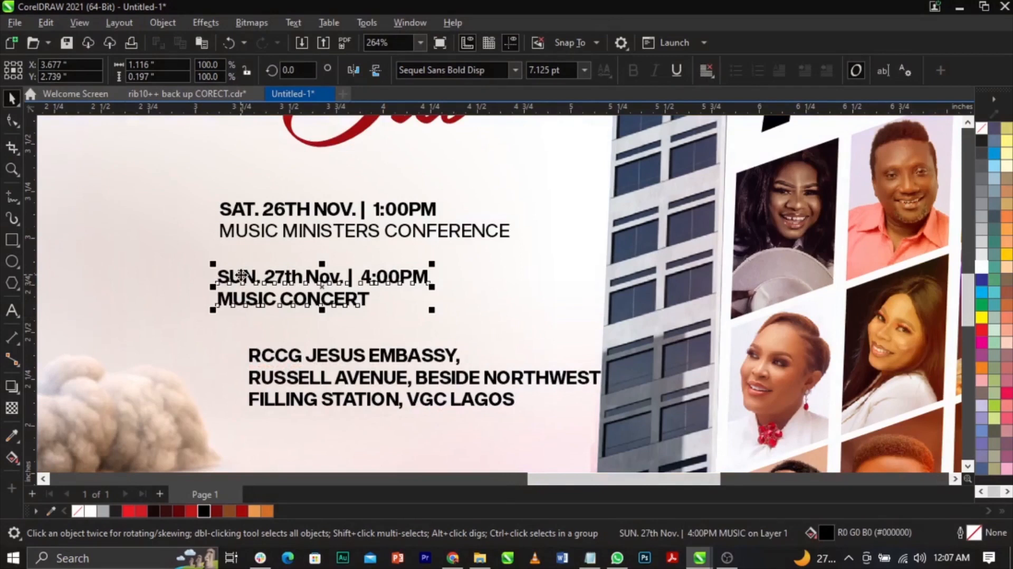
Break the Sunday text into separate lines and left-align them with the Saturday block.
{"action": "key", "text": "ctrl+k"}
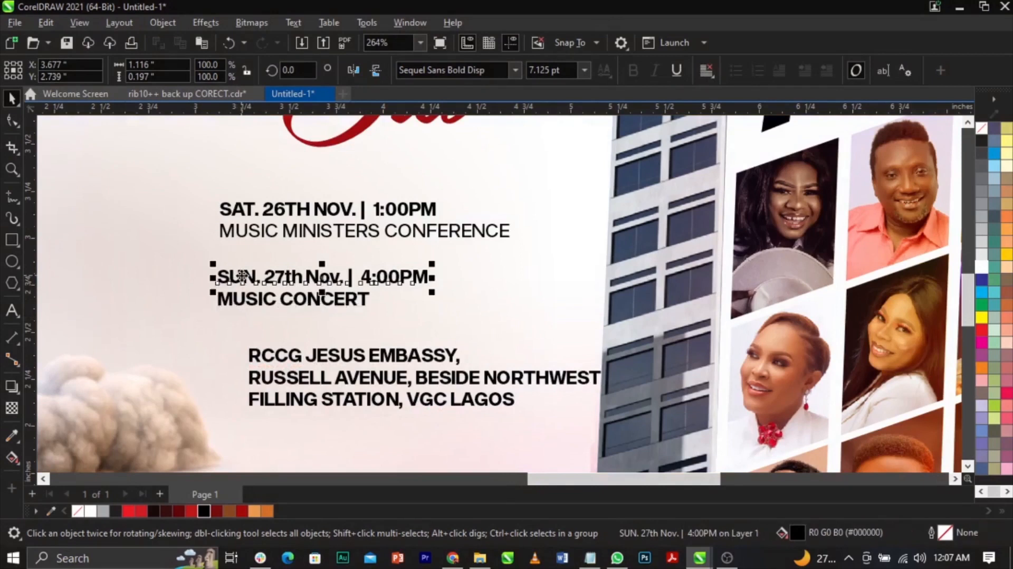
{"action": "left_click", "coordinate": [313, 231], "text": "shift"}
{"action": "left_click", "coordinate": [129, 266]}
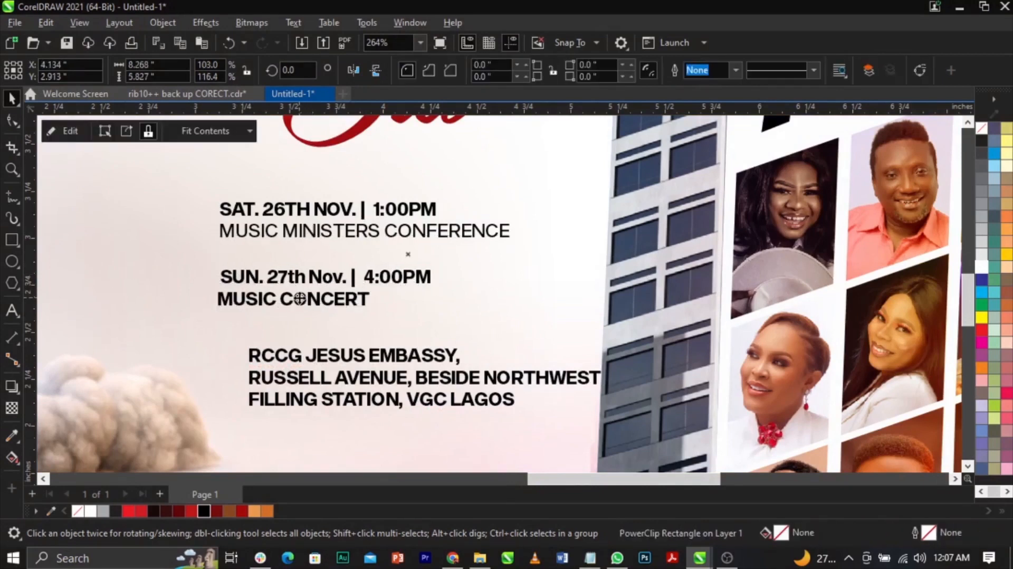
{"action": "left_click", "coordinate": [308, 300]}
{"action": "key", "text": "l"}
{"action": "left_click", "coordinate": [327, 297]}
Set the MUSIC CONCERT line in Sequel Sans Roman Head.
{"action": "left_click", "coordinate": [329, 301]}
{"action": "left_click", "coordinate": [515, 74]}
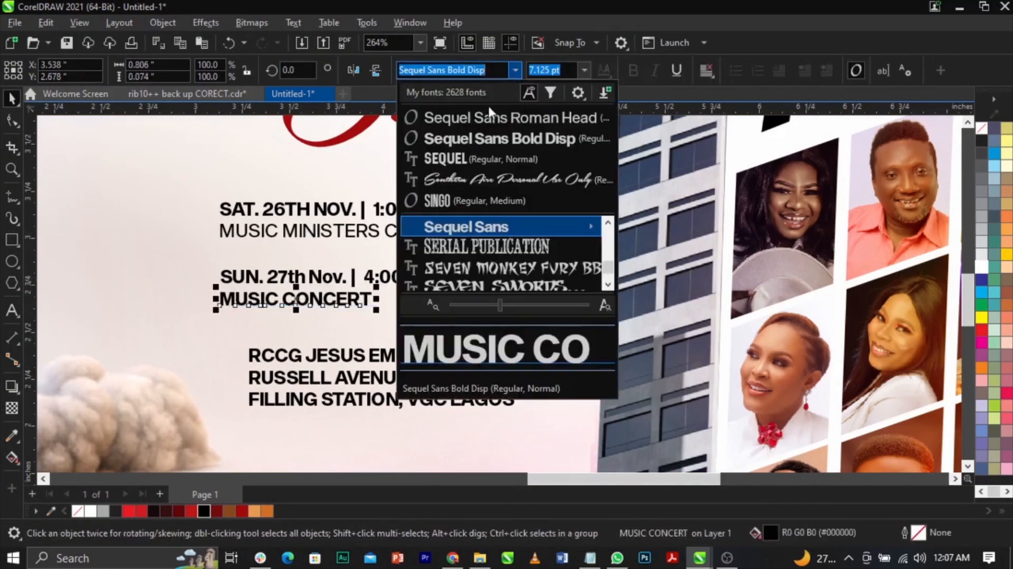
{"action": "left_click", "coordinate": [490, 117]}
{"action": "left_click", "coordinate": [384, 276], "text": "shift"}
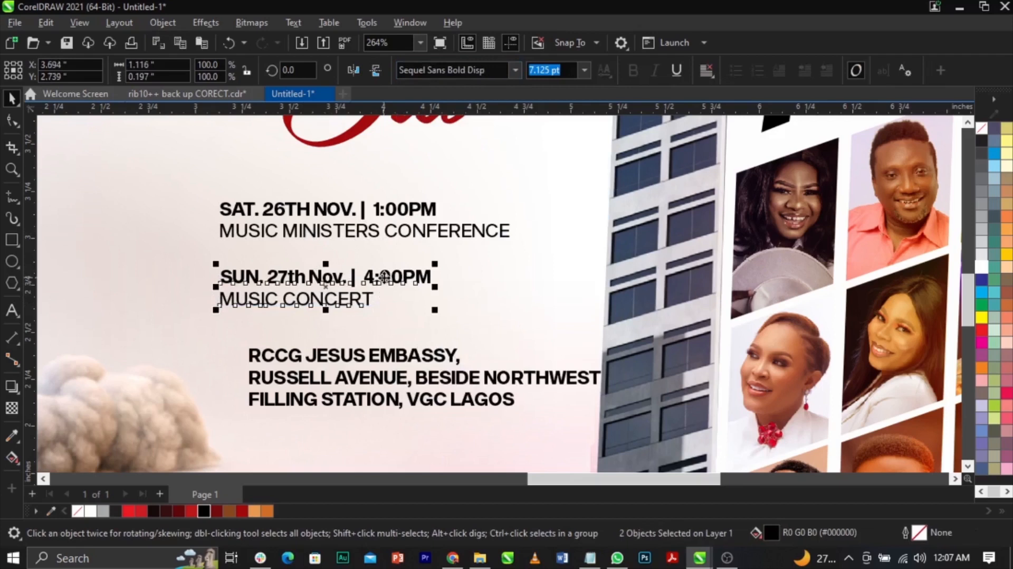
{"action": "left_click", "coordinate": [161, 270]}
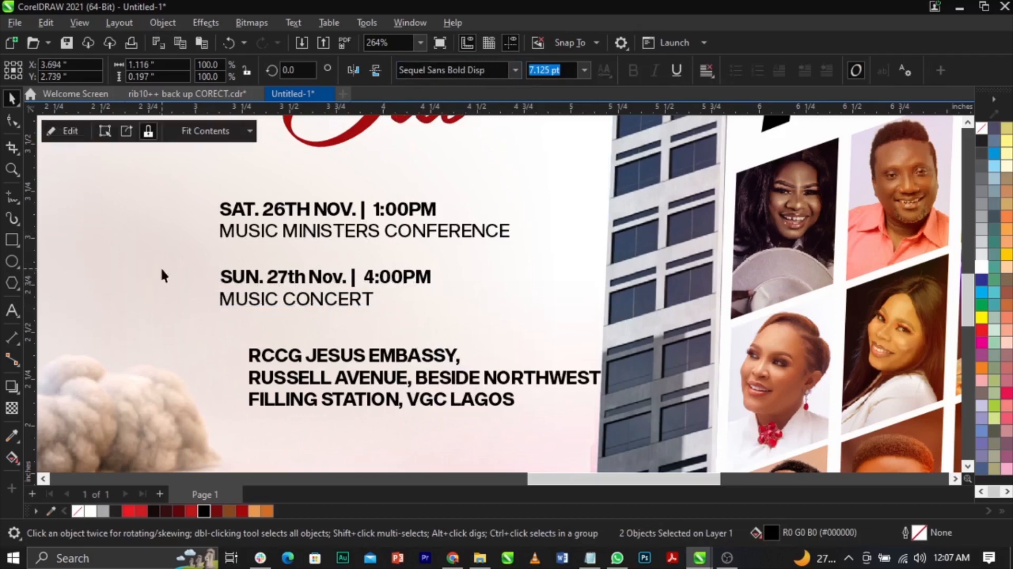
Add spaces on both sides of the vertical divider in the Saturday and Sunday date lines.
{"action": "left_click", "coordinate": [374, 283]}
{"action": "key", "text": "F8"}
{"action": "left_click", "coordinate": [360, 210]}
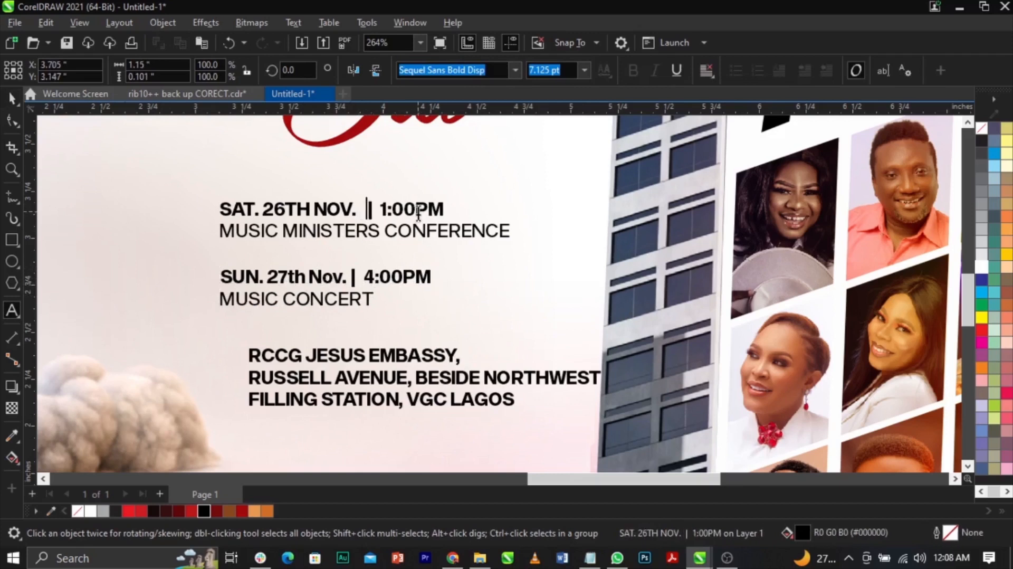
{"action": "left_click", "coordinate": [391, 207]}
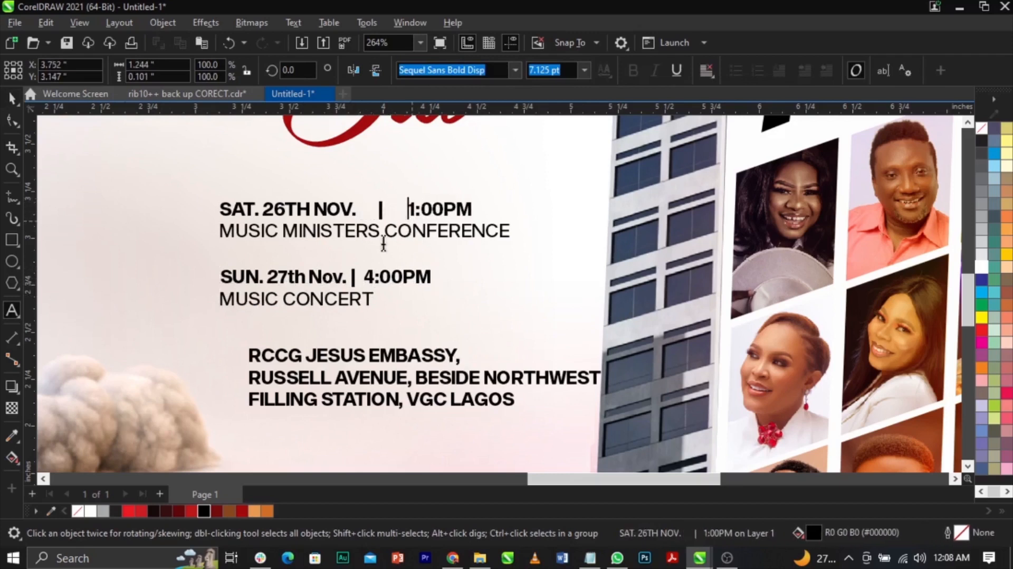
{"action": "left_click", "coordinate": [345, 280]}
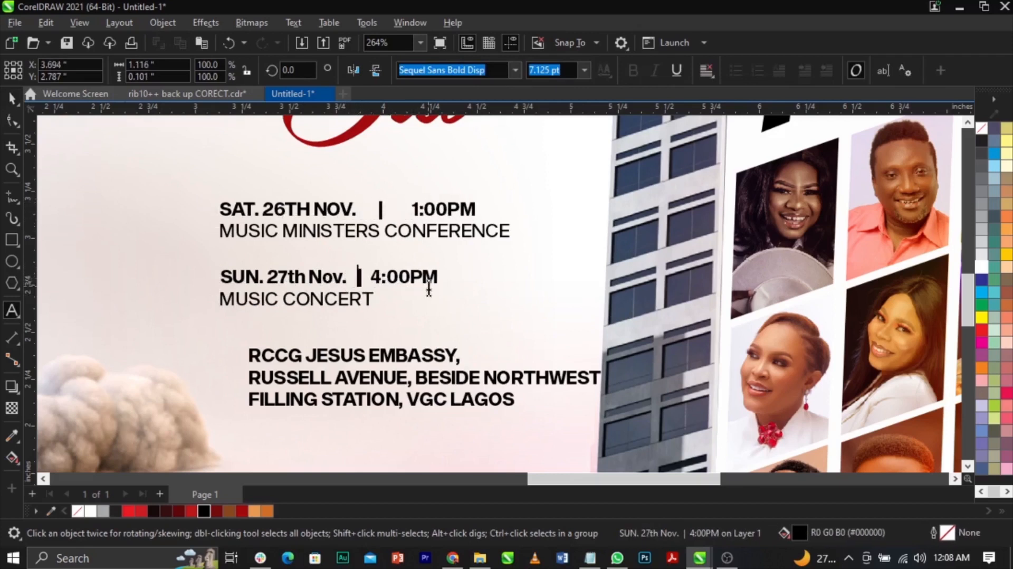
{"action": "left_click", "coordinate": [389, 278]}
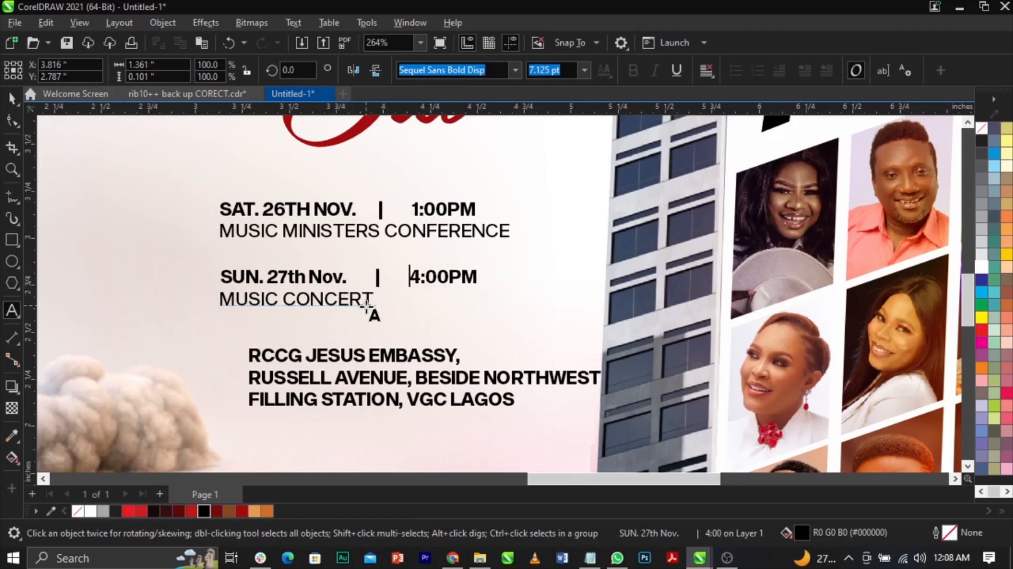
Remove the empty lines at the start of the RCCG JESUS EMBASSY venue text.
{"action": "key", "text": "ctrl+space"}
{"action": "left_click", "coordinate": [385, 350]}
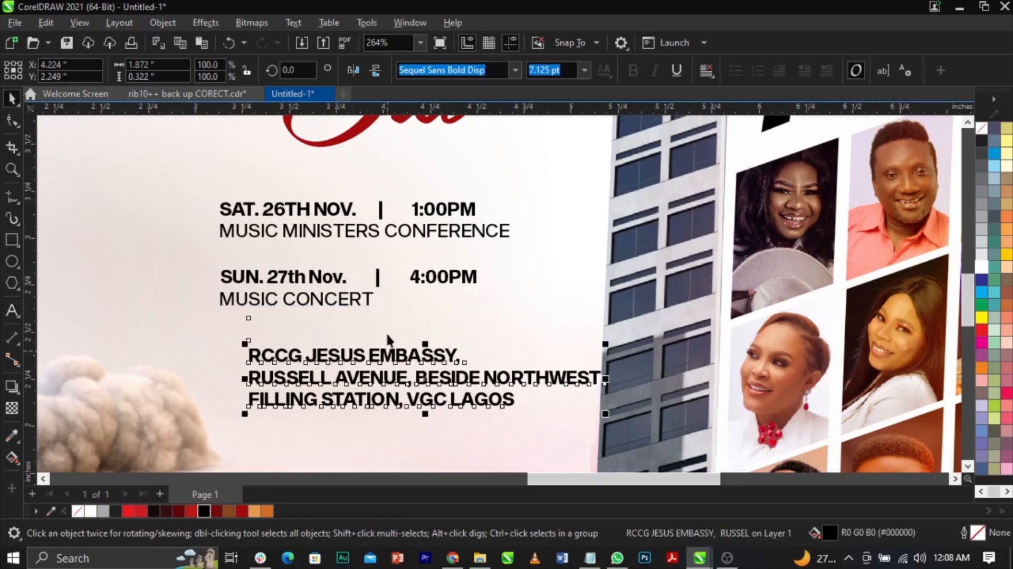
{"action": "left_click_drag", "start_coordinate": [187, 253], "coordinate": [540, 321]}
{"action": "scroll", "coordinate": [381, 276], "scroll_direction": "up", "scroll_amount": 4}
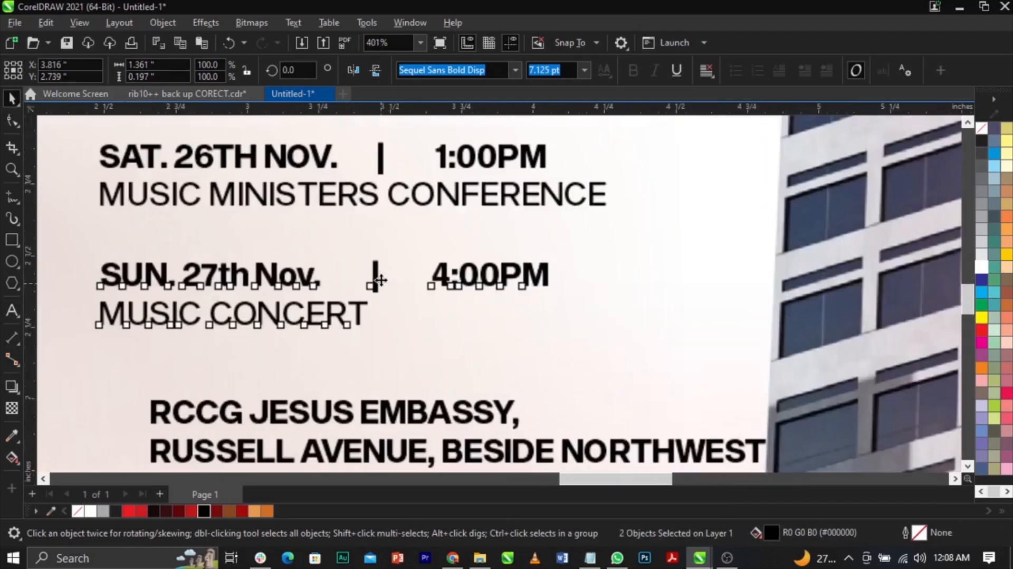
{"action": "scroll", "coordinate": [455, 269], "scroll_direction": "down", "scroll_amount": 5}
{"action": "scroll", "coordinate": [455, 273], "scroll_direction": "down", "scroll_amount": 1}
{"action": "left_click", "coordinate": [385, 338]}
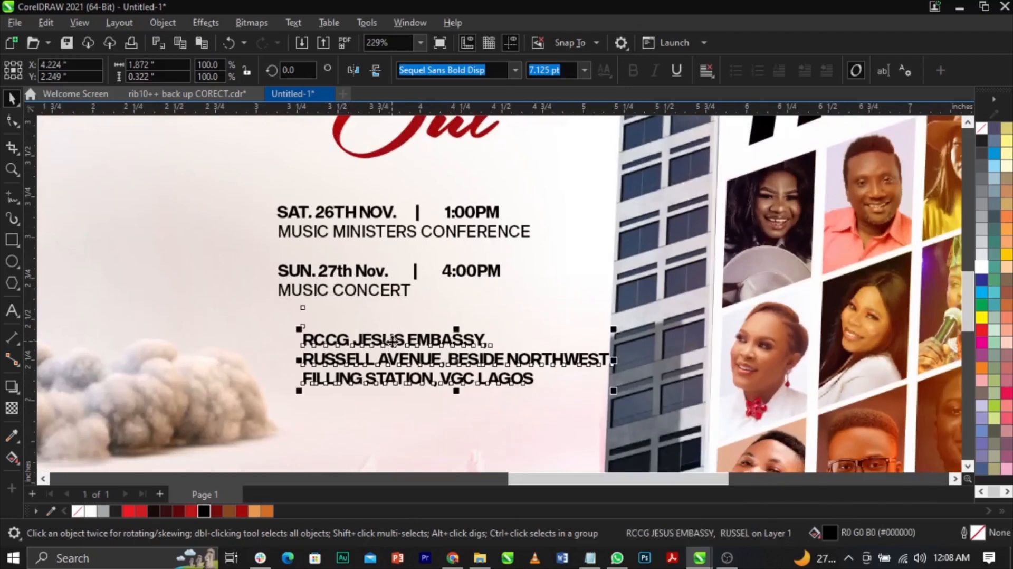
{"action": "double_click", "coordinate": [392, 343]}
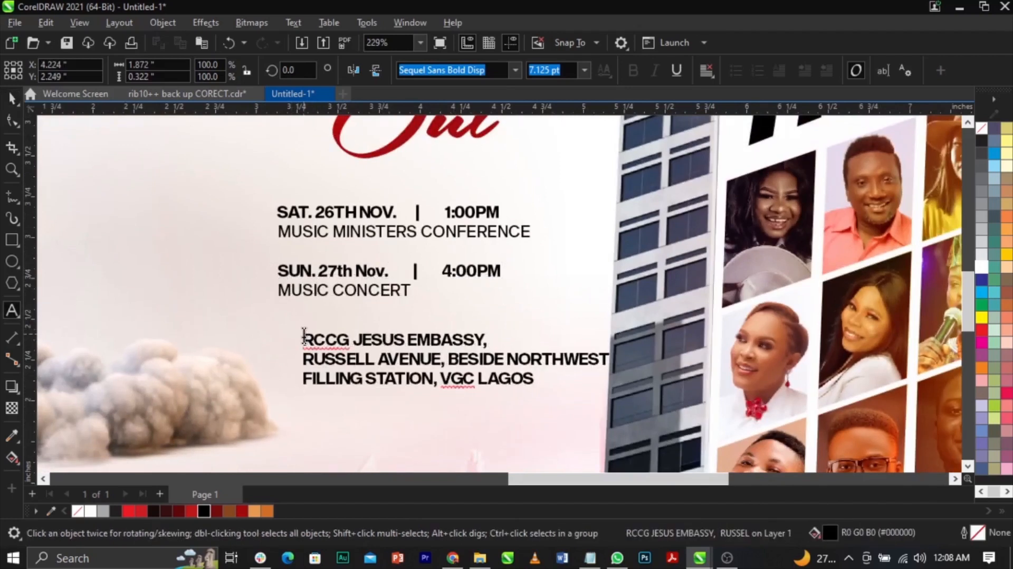
{"action": "key", "text": "BackSpace"}
{"action": "key", "text": "BackSpace"}
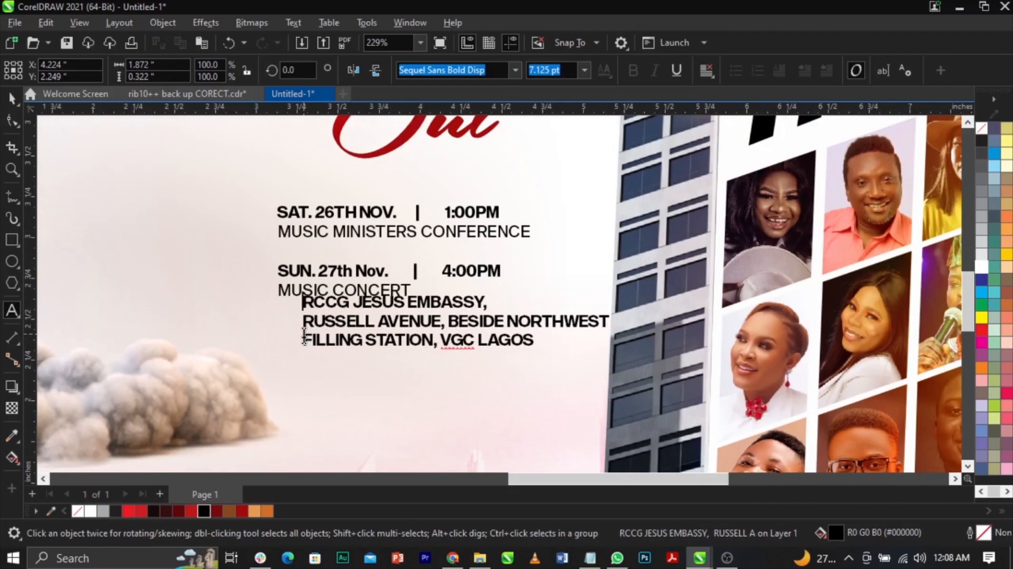
{"action": "key", "text": "Escape"}
Shrink the venue text to about 4.764 pt and place it below MUSIC CONCERT, in line with its left edge.
{"action": "scroll", "coordinate": [488, 363], "scroll_direction": "up", "scroll_amount": 1}
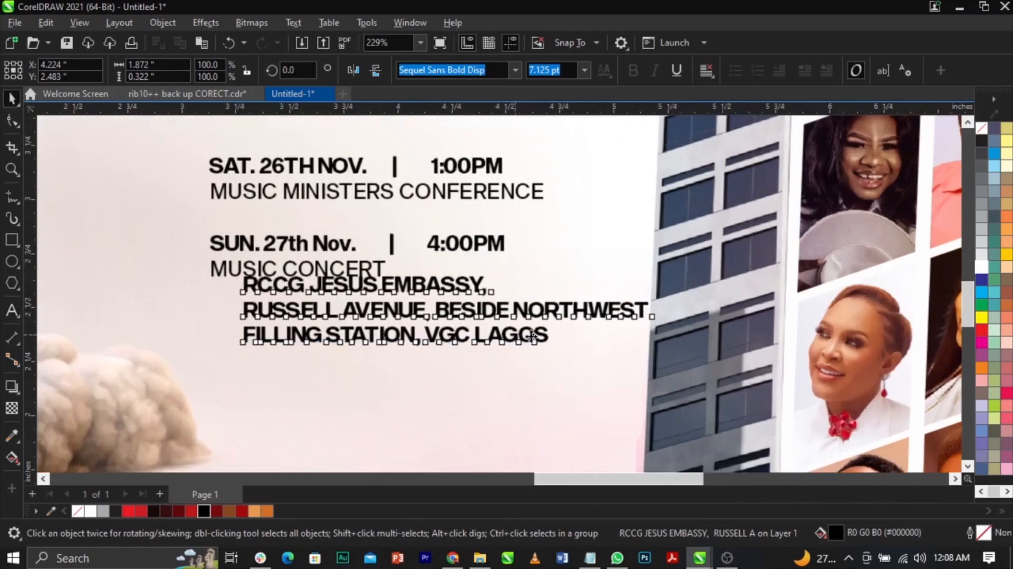
{"action": "left_click_drag", "start_coordinate": [653, 360], "coordinate": [521, 362]}
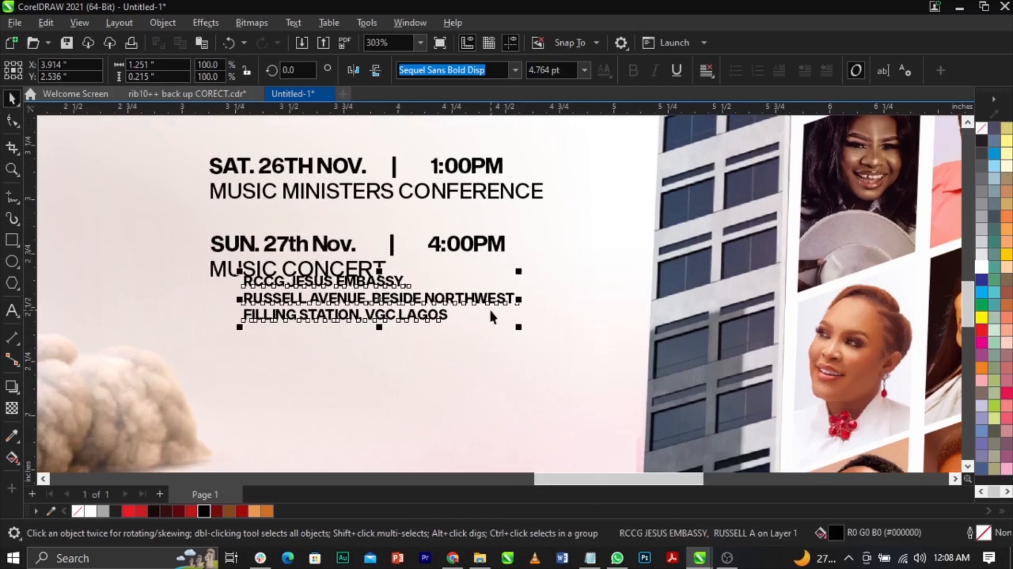
{"action": "left_click_drag", "start_coordinate": [490, 306], "coordinate": [460, 341]}
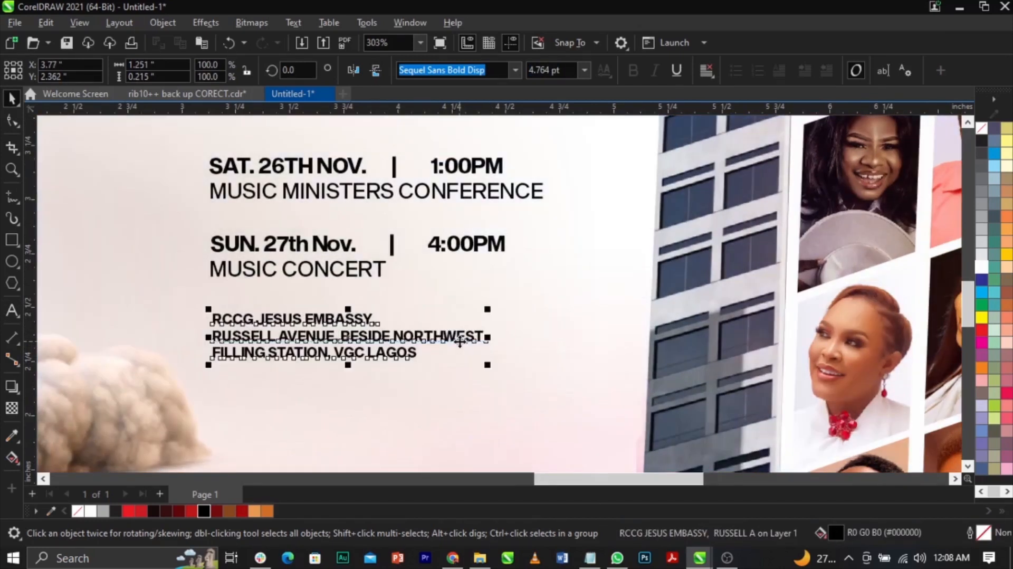
{"action": "scroll", "coordinate": [464, 337], "scroll_direction": "down", "scroll_amount": 3}
{"action": "scroll", "coordinate": [472, 335], "scroll_direction": "up", "scroll_amount": 2}
{"action": "left_click_drag", "start_coordinate": [475, 336], "coordinate": [474, 331]}
Set the address lines under RCCG JESUS EMBASSY in Sequel Sans Roman Head and enlarge the venue text to about 5.255 pt.
{"action": "double_click", "coordinate": [476, 332]}
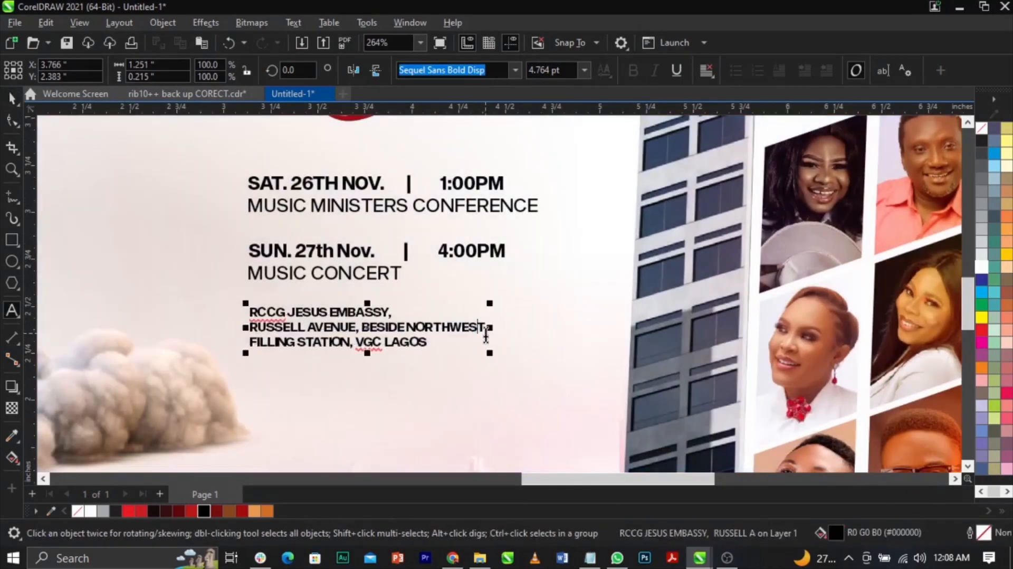
{"action": "left_click_drag", "start_coordinate": [429, 343], "coordinate": [275, 327]}
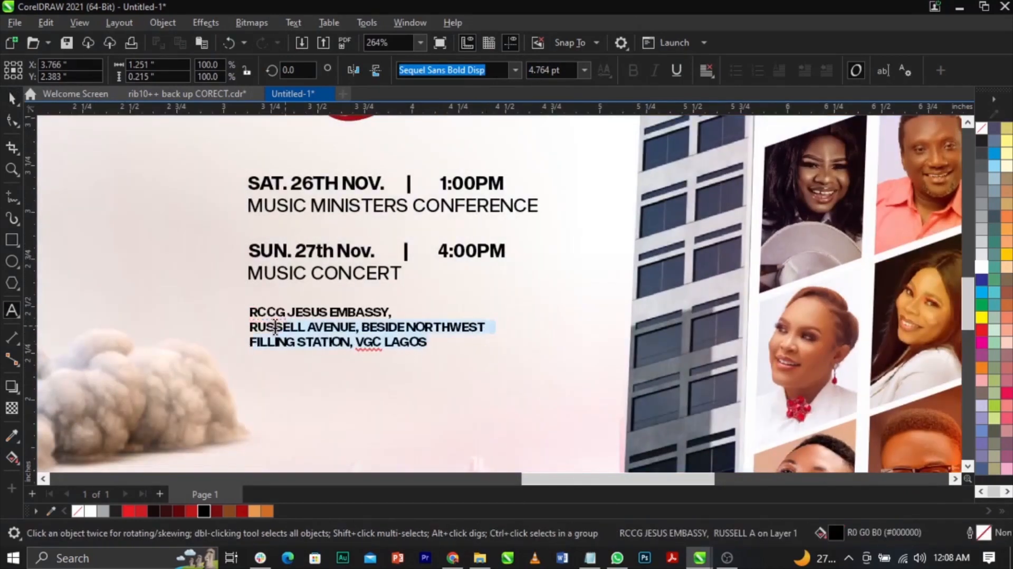
{"action": "left_click", "coordinate": [514, 71]}
{"action": "left_click", "coordinate": [491, 117]}
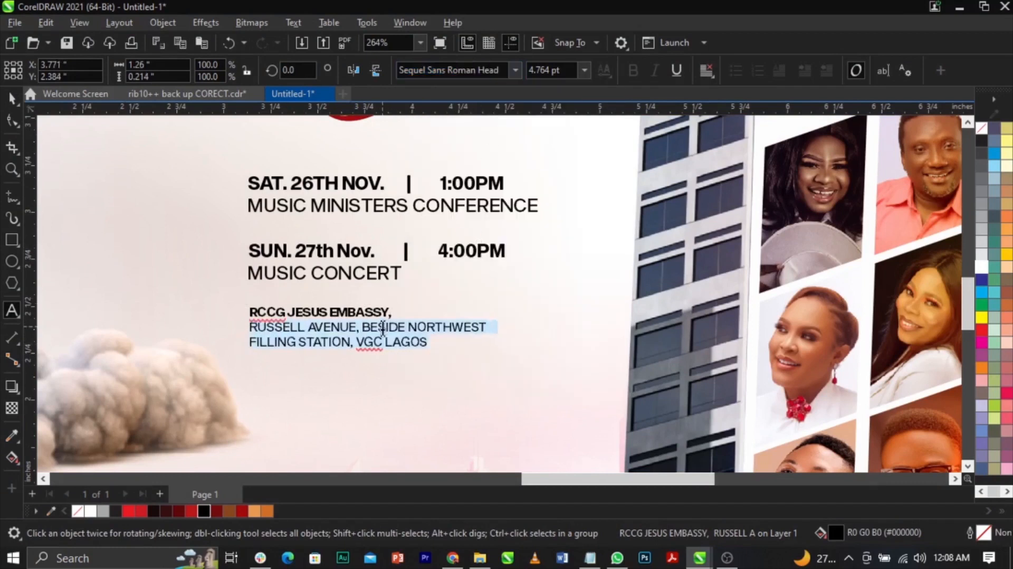
{"action": "key", "text": "ctrl+space"}
{"action": "left_click_drag", "start_coordinate": [493, 357], "coordinate": [517, 358]}
Enlarge all five event texts together to about 113% and shift them right, closer to the building.
{"action": "left_click", "coordinate": [246, 271]}
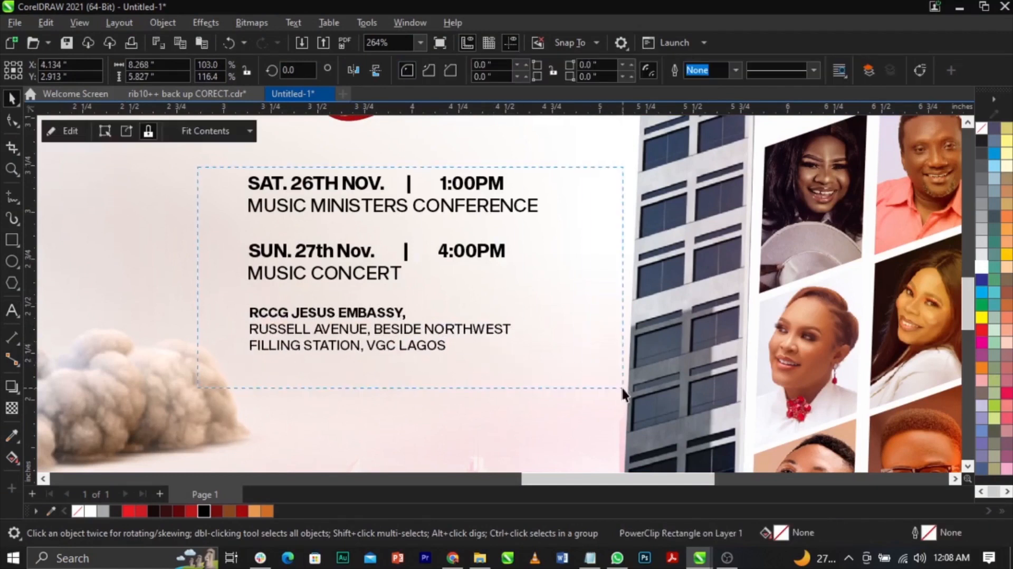
{"action": "left_click_drag", "start_coordinate": [622, 388], "coordinate": [622, 388]}
{"action": "left_click_drag", "start_coordinate": [541, 357], "coordinate": [598, 381]}
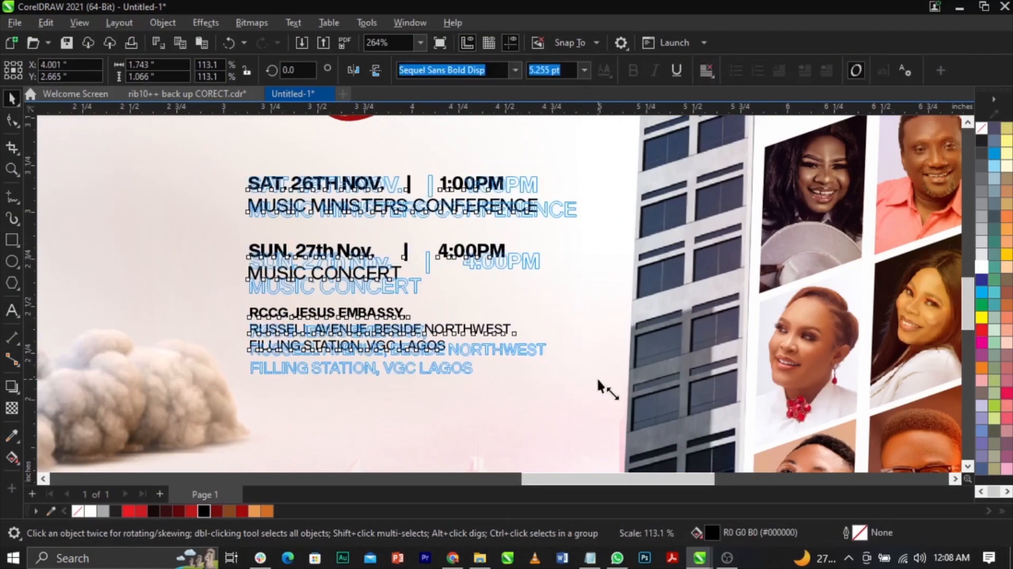
{"action": "left_click_drag", "start_coordinate": [516, 214], "coordinate": [546, 183]}
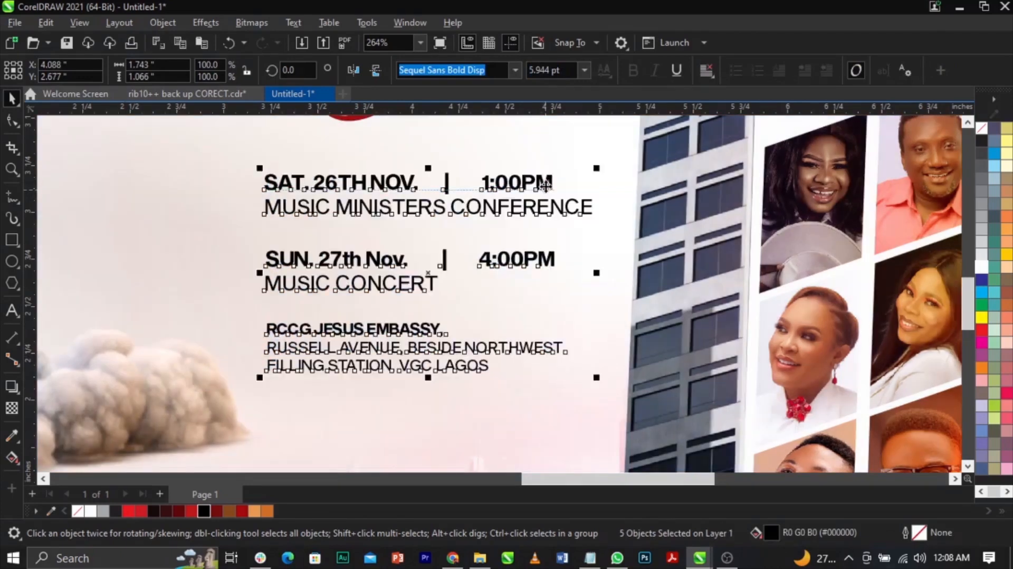
{"action": "left_click_drag", "start_coordinate": [546, 186], "coordinate": [549, 188]}
Add more spaces around both dividers so the times end level with the right edge of MUSIC MINISTERS CONFERENCE.
{"action": "double_click", "coordinate": [492, 189]}
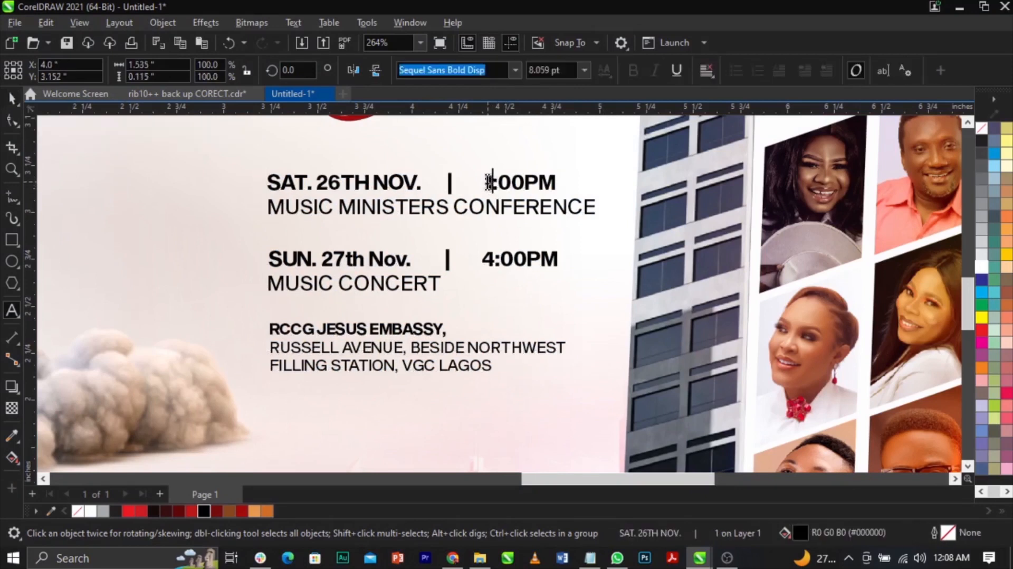
{"action": "left_click", "coordinate": [445, 184]}
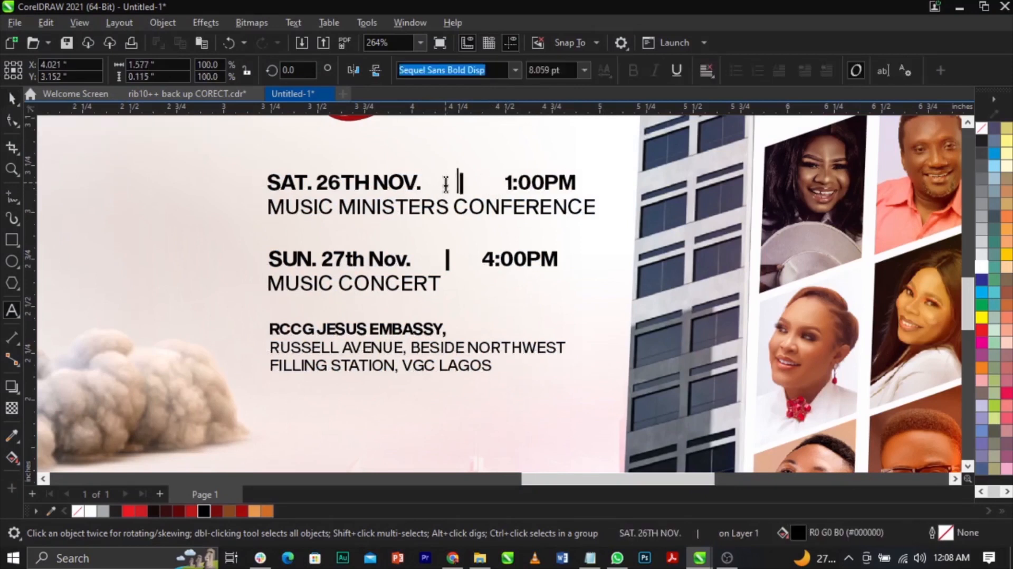
{"action": "left_click", "coordinate": [447, 262]}
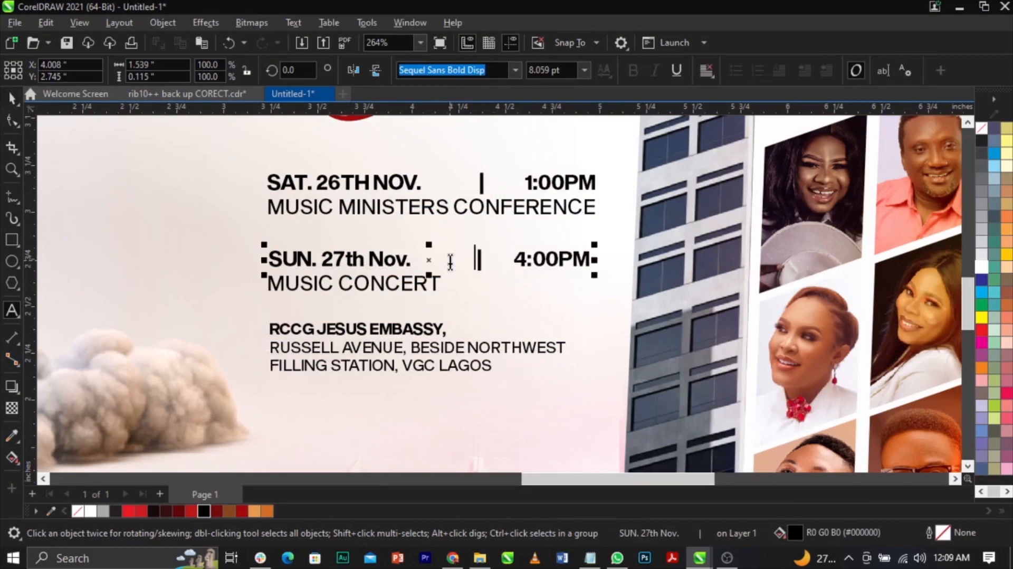
{"action": "left_click", "coordinate": [445, 305]}
Draw a horizontal line about 1.757 inches long between the Saturday and Sunday blocks and give it a black hairline outline.
{"action": "left_click", "coordinate": [11, 198]}
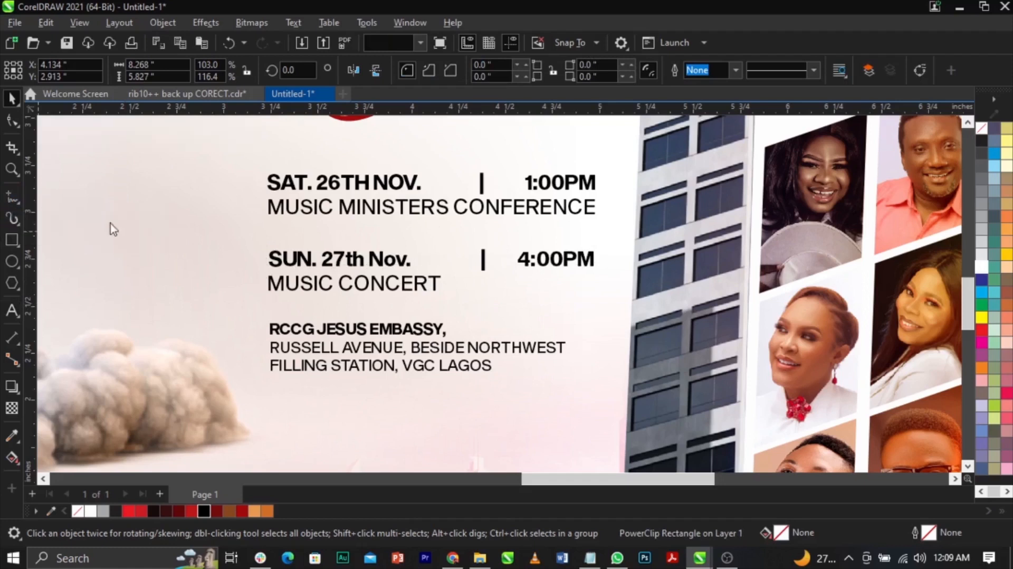
{"action": "left_click", "coordinate": [269, 232]}
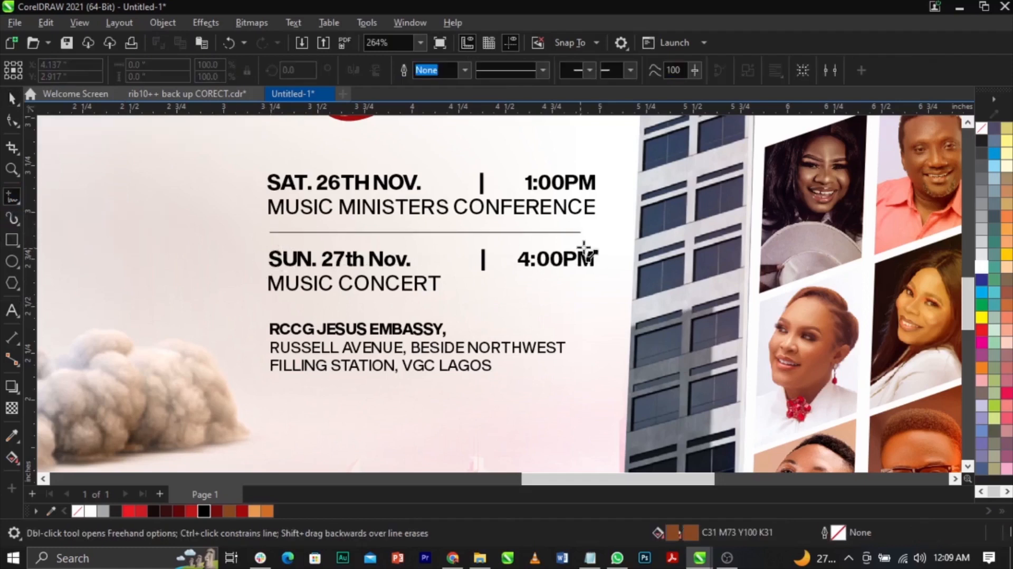
{"action": "left_click", "coordinate": [601, 246]}
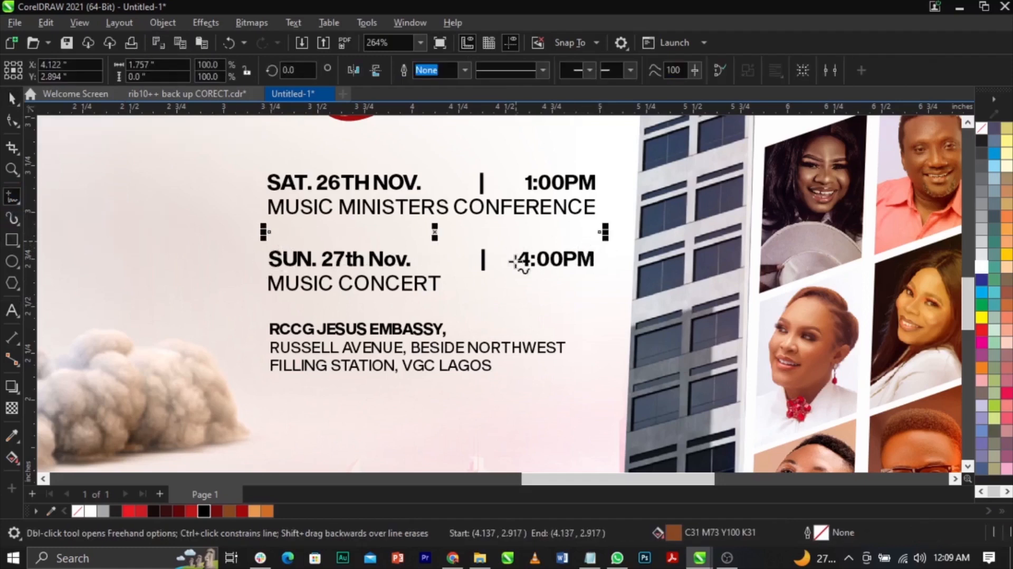
{"action": "key", "text": "space"}
{"action": "right_click", "coordinate": [204, 511]}
{"action": "left_click", "coordinate": [258, 310]}
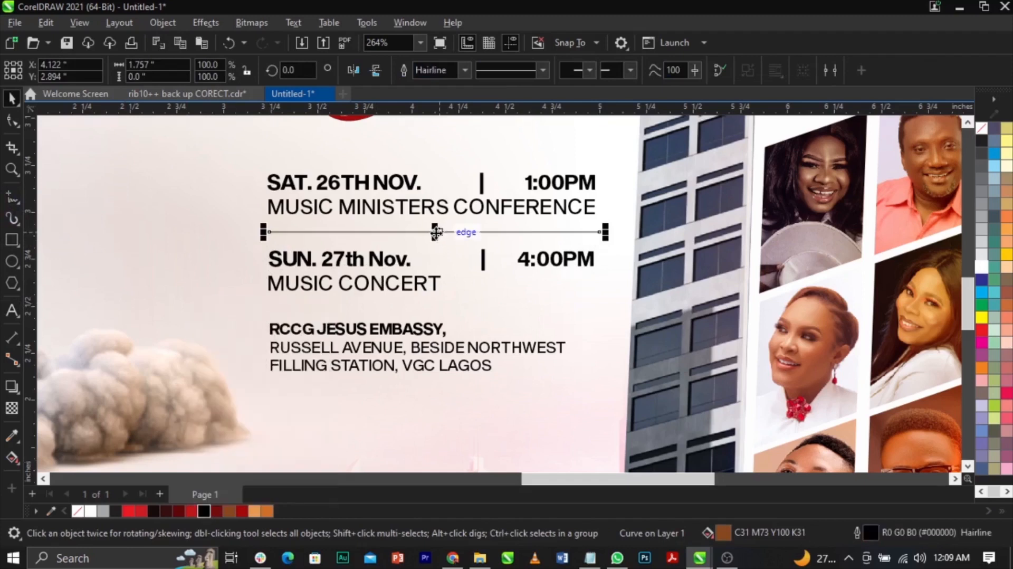
Draw a square of about 0.092 inch to the left of the Saturday date line.
{"action": "left_click", "coordinate": [176, 190]}
{"action": "scroll", "coordinate": [176, 190], "scroll_direction": "up", "scroll_amount": 2}
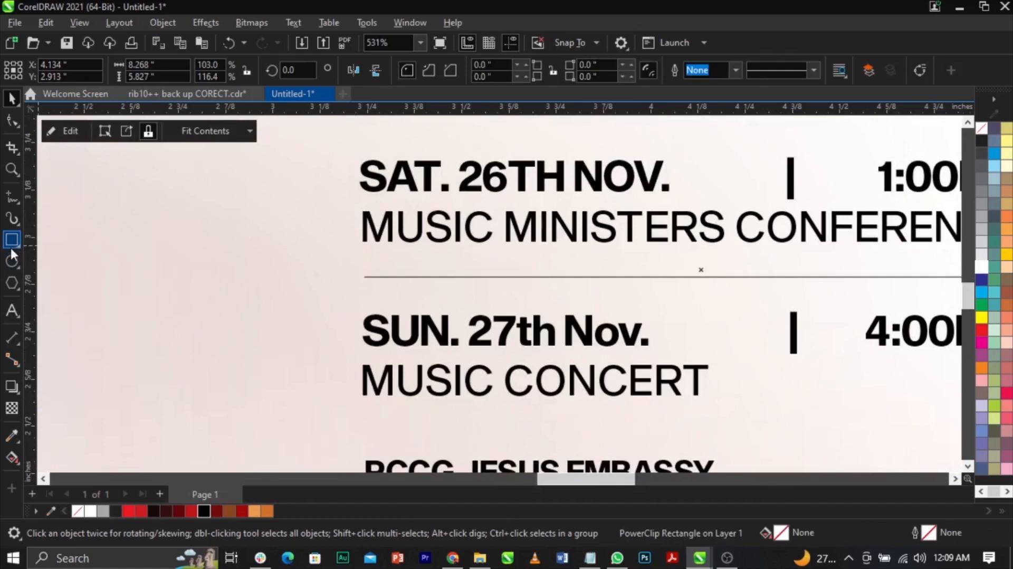
{"action": "left_click_drag", "start_coordinate": [267, 167], "coordinate": [301, 203]}
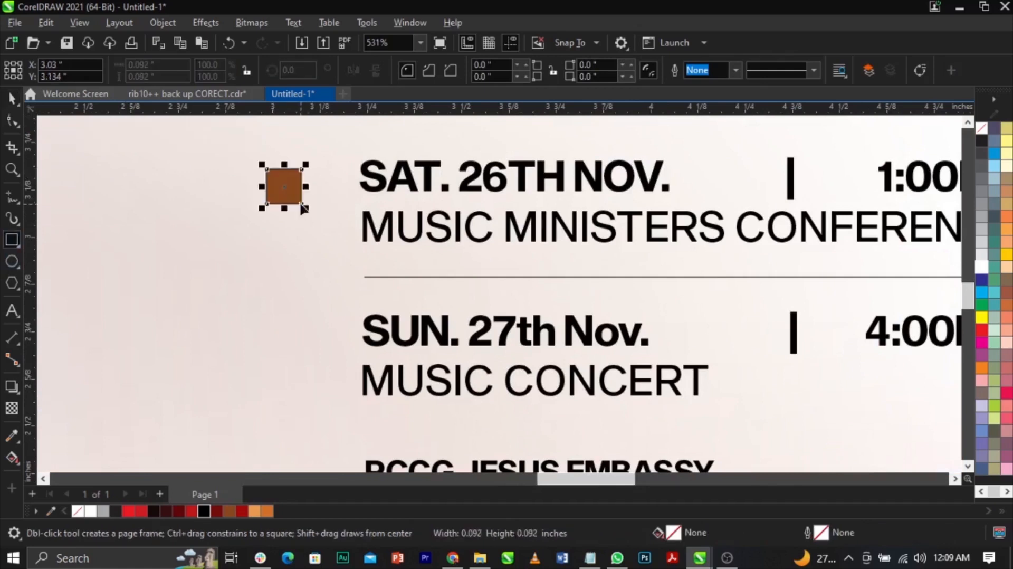
Fill the small square beside the Saturday date with dark red (#A30A0A) and remove its outline.
{"action": "key", "text": "space"}
{"action": "scroll", "coordinate": [280, 179], "scroll_direction": "up", "scroll_amount": 2}
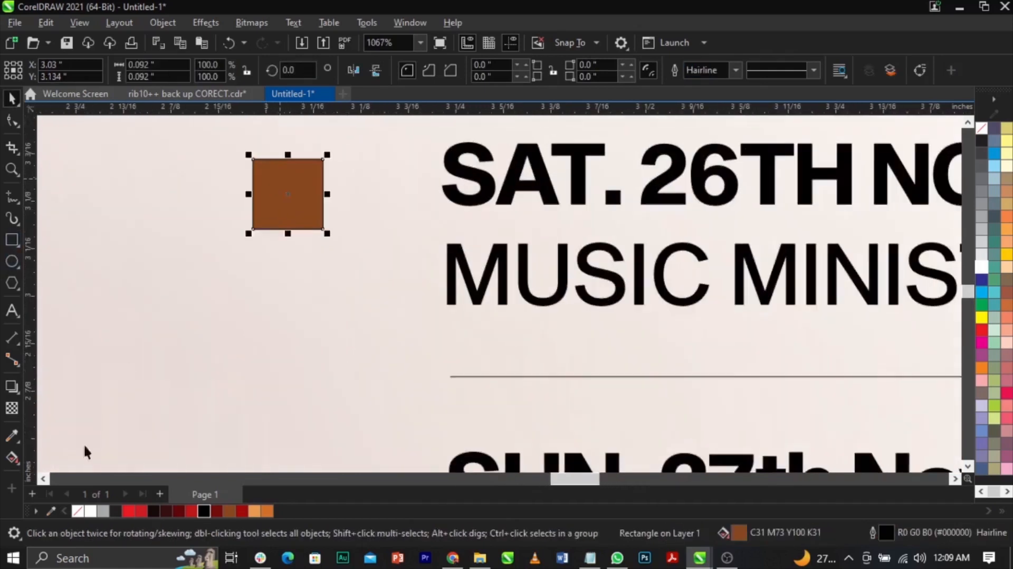
{"action": "left_click", "coordinate": [242, 511]}
{"action": "right_click", "coordinate": [80, 518]}
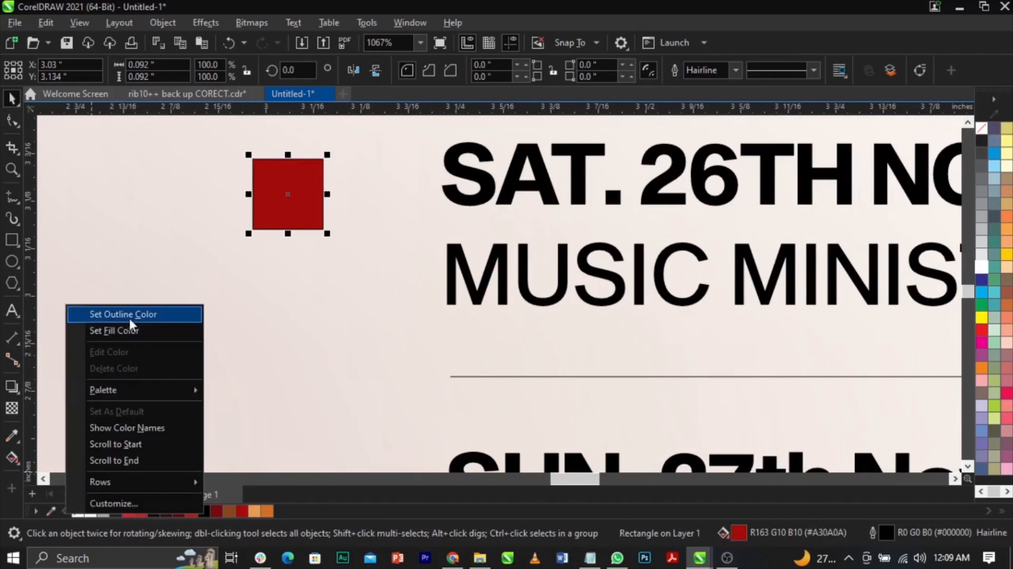
{"action": "left_click", "coordinate": [129, 318]}
Convert the red square to curves and reshape it into a triangle that points right toward the Saturday date.
{"action": "left_click", "coordinate": [16, 122]}
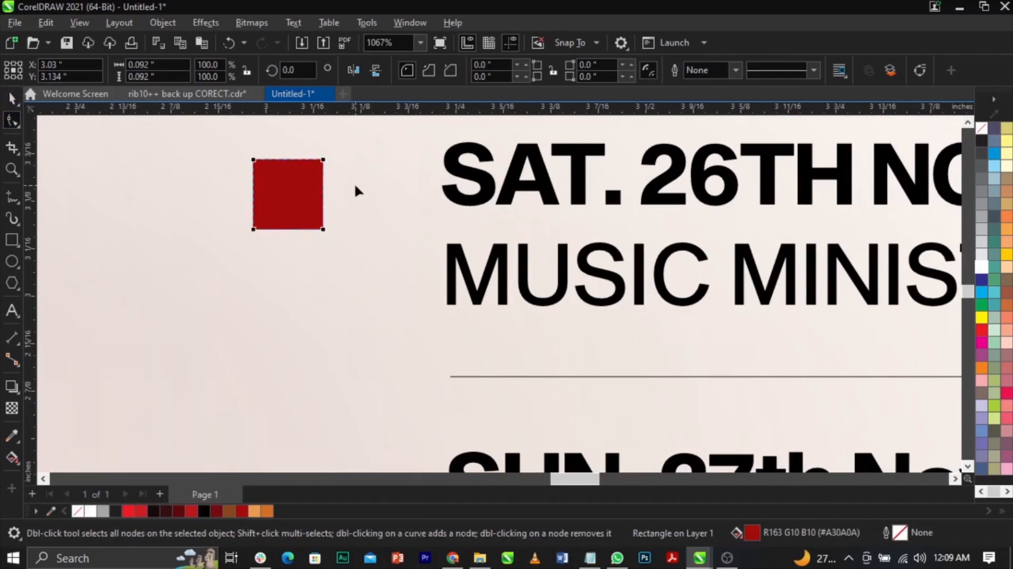
{"action": "right_click", "coordinate": [298, 202]}
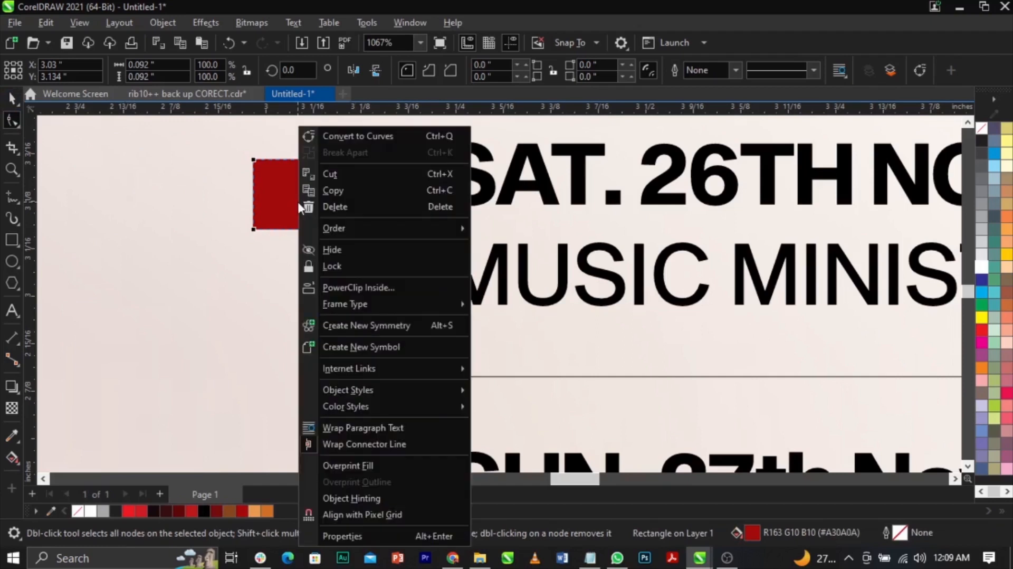
{"action": "left_click", "coordinate": [352, 136]}
{"action": "scroll", "coordinate": [307, 167], "scroll_direction": "up", "scroll_amount": 1}
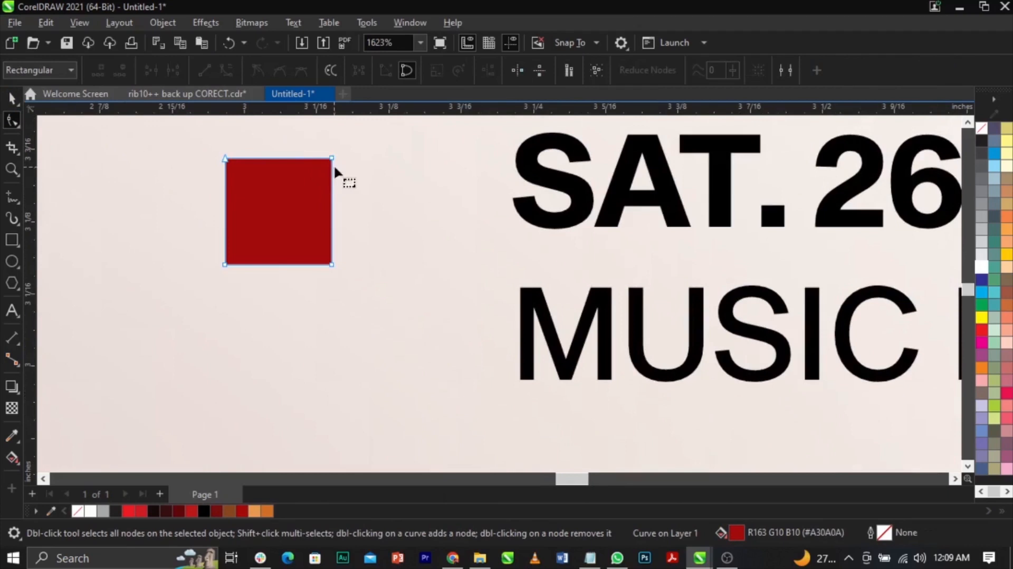
{"action": "left_click_drag", "start_coordinate": [332, 159], "coordinate": [367, 211]}
{"action": "double_click", "coordinate": [330, 263]}
{"action": "key", "text": "space"}
Shrink the red triangle to about 0.073 inch and place one copy before each of the Saturday and Sunday date lines.
{"action": "left_click_drag", "start_coordinate": [425, 265], "coordinate": [413, 260]}
{"action": "scroll", "coordinate": [411, 210], "scroll_direction": "down", "scroll_amount": 1}
{"action": "scroll", "coordinate": [387, 204], "scroll_direction": "up", "scroll_amount": 1}
{"action": "left_click_drag", "start_coordinate": [374, 202], "coordinate": [395, 251]}
{"action": "scroll", "coordinate": [380, 191], "scroll_direction": "down", "scroll_amount": 2}
{"action": "left_click_drag", "start_coordinate": [383, 317], "coordinate": [387, 327]}
{"action": "scroll", "coordinate": [387, 327], "scroll_direction": "down", "scroll_amount": 2}
{"action": "left_click", "coordinate": [435, 262]}
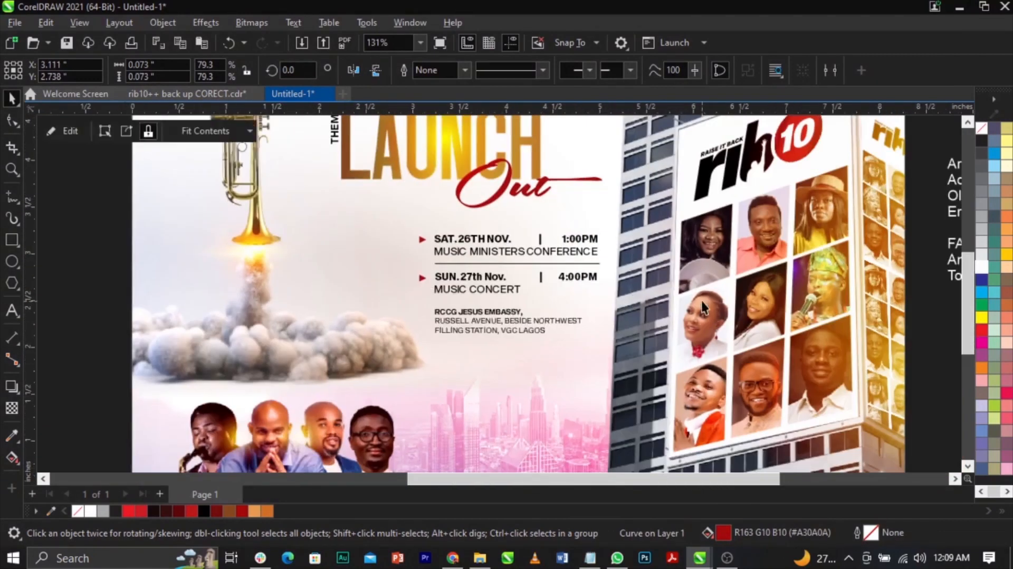
{"action": "left_click_drag", "start_coordinate": [617, 353], "coordinate": [641, 355]}
{"action": "scroll", "coordinate": [524, 307], "scroll_direction": "up", "scroll_amount": 1}
{"action": "left_click_drag", "start_coordinate": [504, 321], "coordinate": [501, 323]}
{"action": "left_click", "coordinate": [555, 312]}
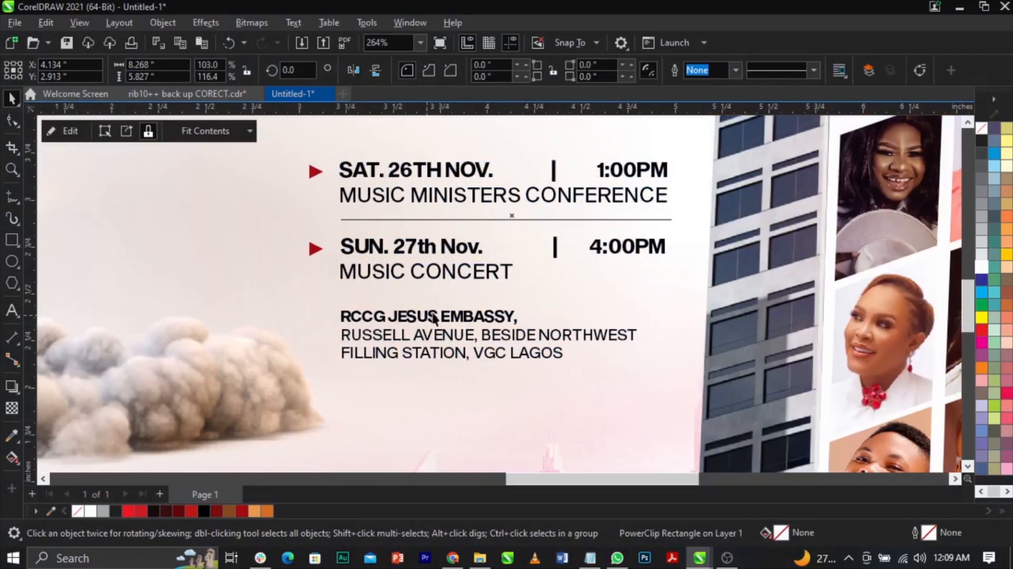
{"action": "scroll", "coordinate": [555, 312], "scroll_direction": "down", "scroll_amount": 2}
{"action": "key", "text": "z"}
{"action": "scroll", "coordinate": [495, 297], "scroll_direction": "down", "scroll_amount": 3}
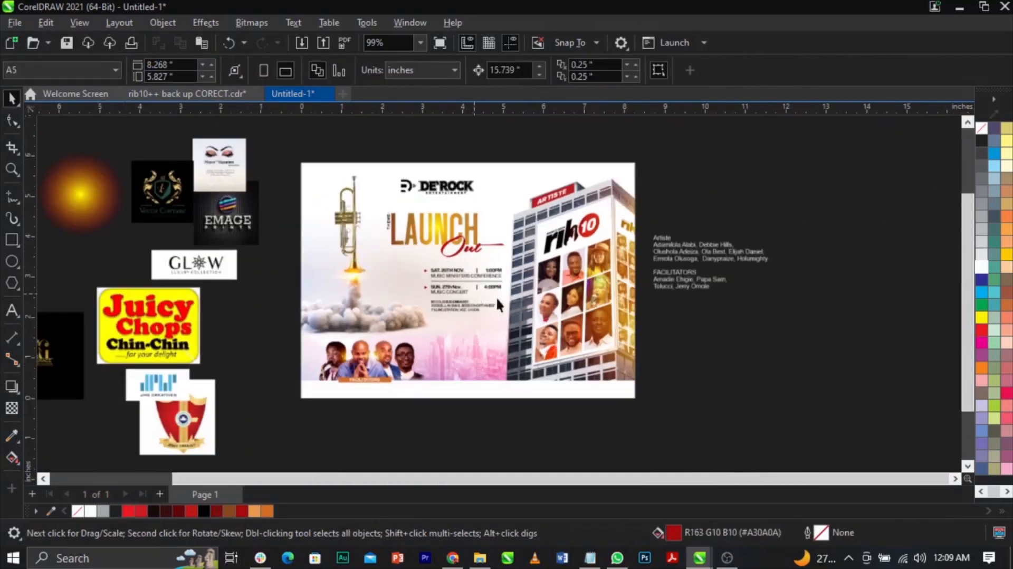
Move the artiste and facilitator names text from beside the page to below the venue address and fill it black.
{"action": "left_click_drag", "start_coordinate": [288, 245], "coordinate": [760, 379]}
{"action": "left_click_drag", "start_coordinate": [795, 233], "coordinate": [777, 343]}
{"action": "double_click", "coordinate": [739, 261]}
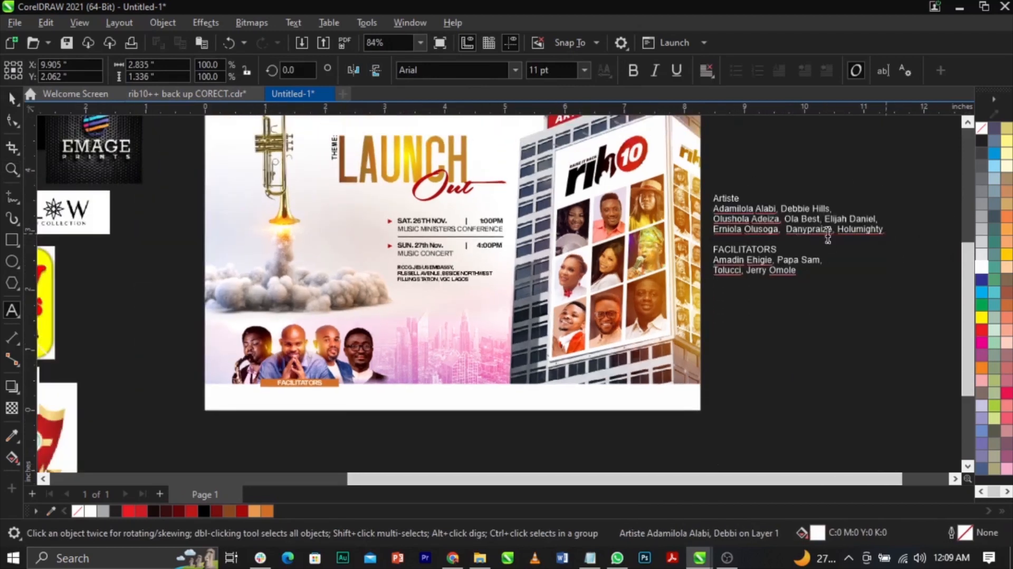
{"action": "key", "text": "ctrl+space"}
{"action": "left_click_drag", "start_coordinate": [825, 241], "coordinate": [499, 330]}
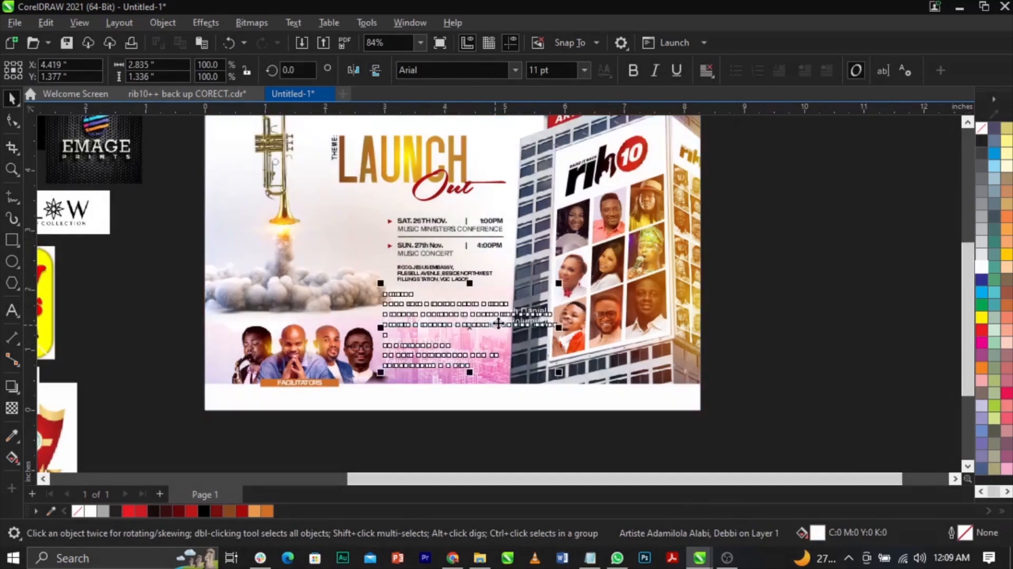
{"action": "left_click", "coordinate": [204, 511]}
Right-align the artiste and facilitator names text and scale it down to about 6.555 pt.
{"action": "key", "text": "z"}
{"action": "left_click", "coordinate": [454, 302]}
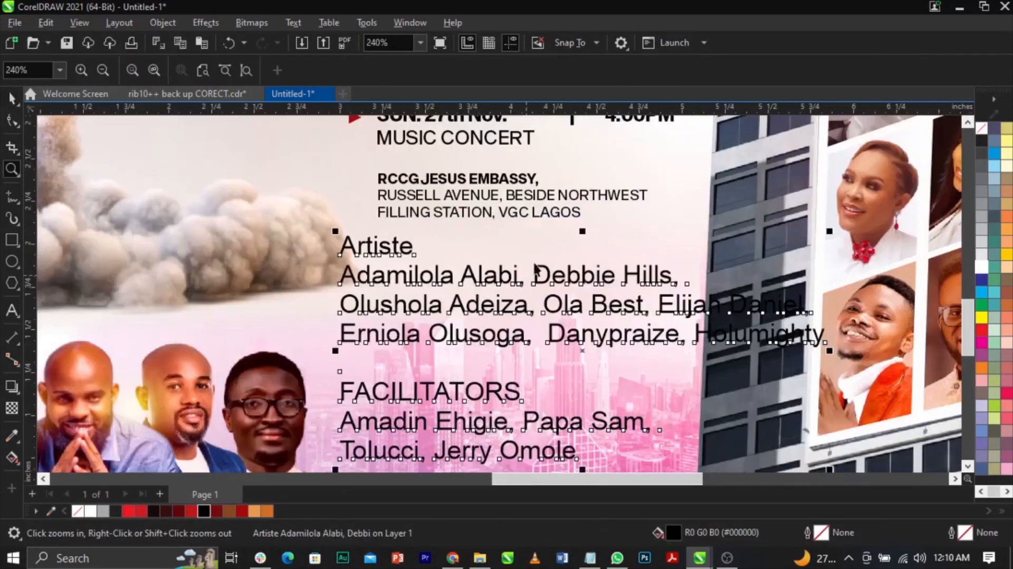
{"action": "key", "text": "space"}
{"action": "left_click", "coordinate": [704, 74]}
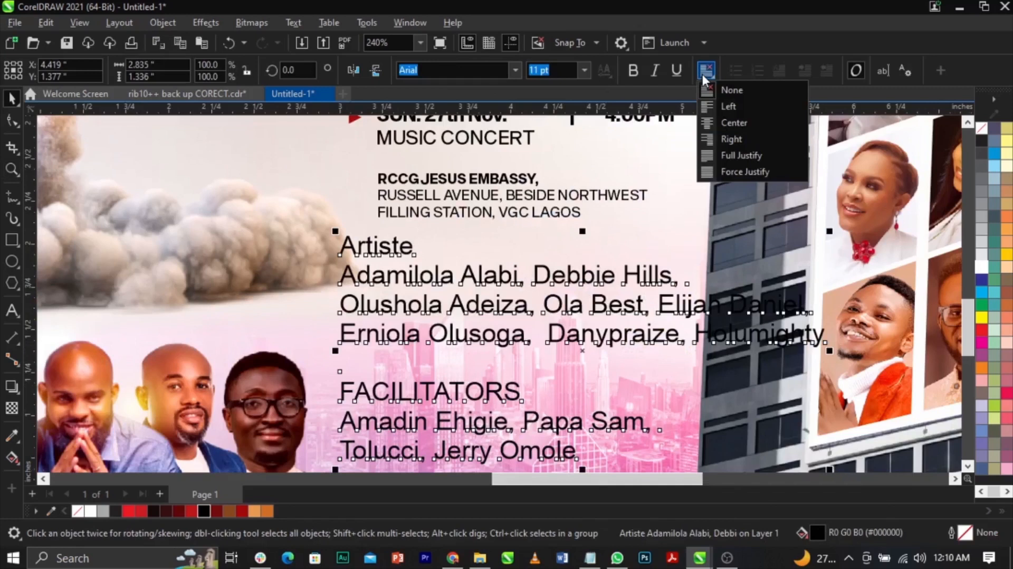
{"action": "left_click", "coordinate": [728, 137]}
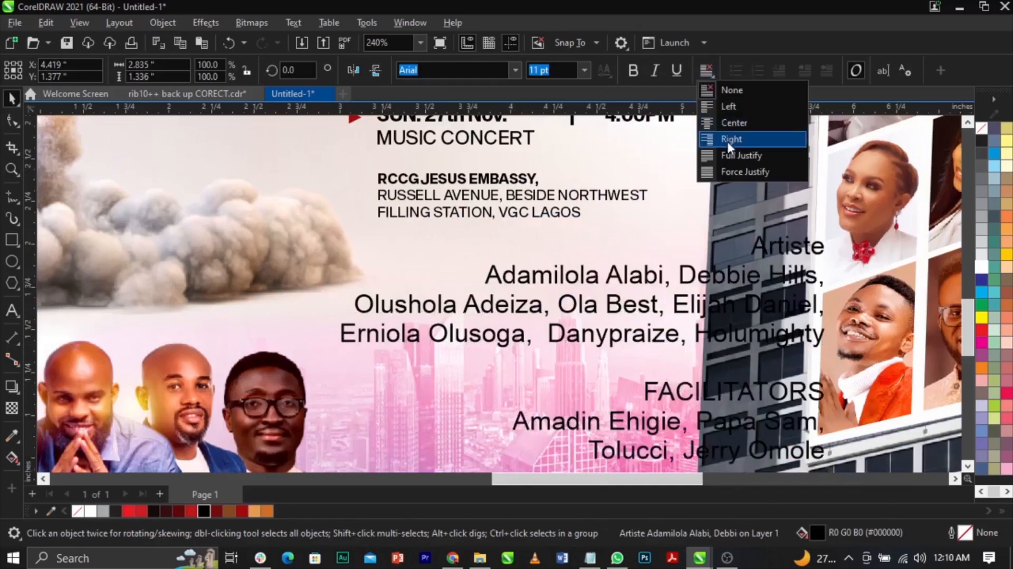
{"action": "left_click_drag", "start_coordinate": [832, 232], "coordinate": [657, 325]}
Set the names text in Sequel Sans Roman Head and move it up and right, closer to the building.
{"action": "left_click", "coordinate": [515, 70]}
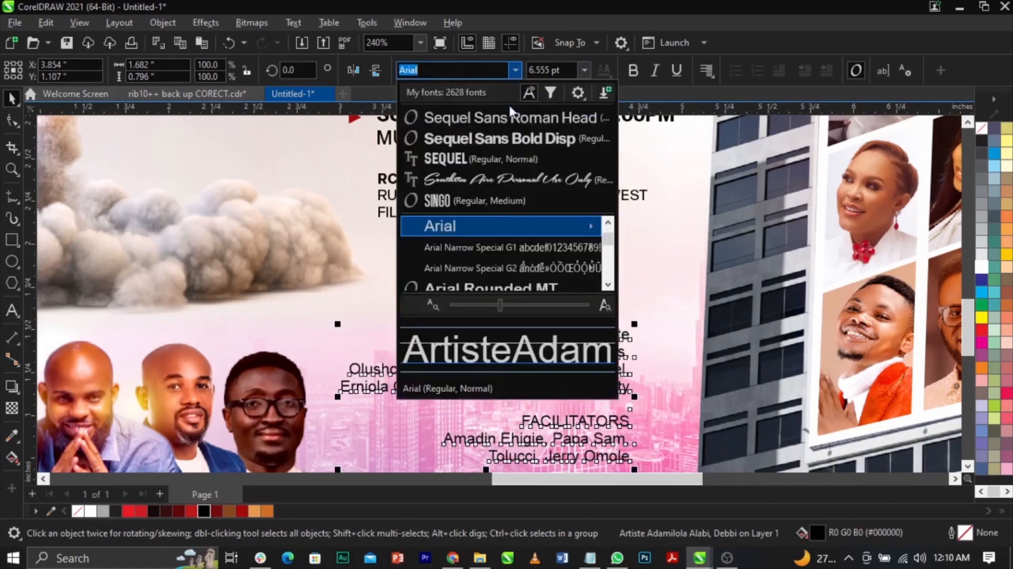
{"action": "key", "text": "Escape"}
{"action": "left_click_drag", "start_coordinate": [616, 339], "coordinate": [642, 308]}
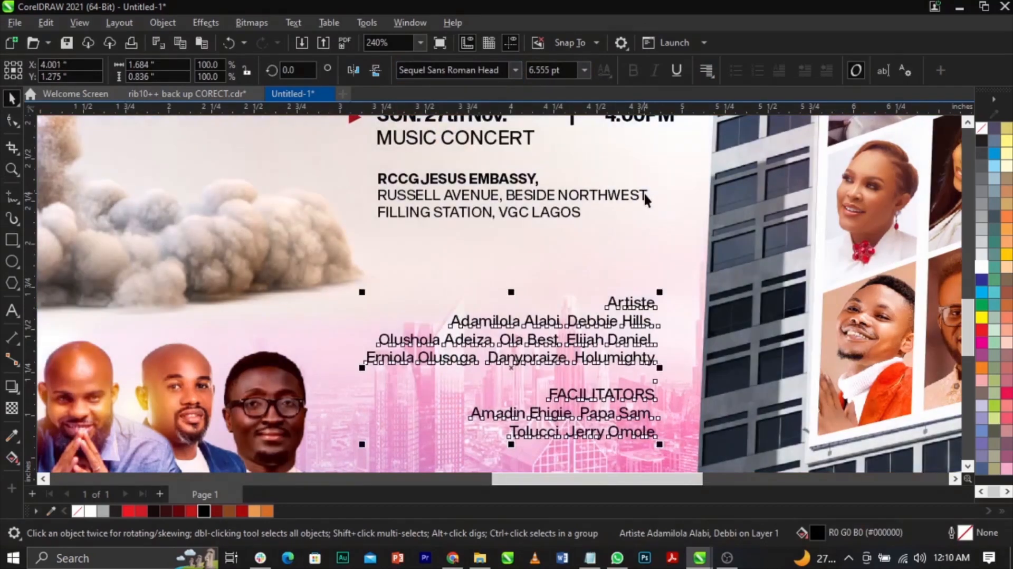
Align the right edge of the names text with the right edge of the Sunday date and time line.
{"action": "left_click", "coordinate": [649, 197], "text": "shift"}
{"action": "left_click", "coordinate": [672, 120], "text": "shift"}
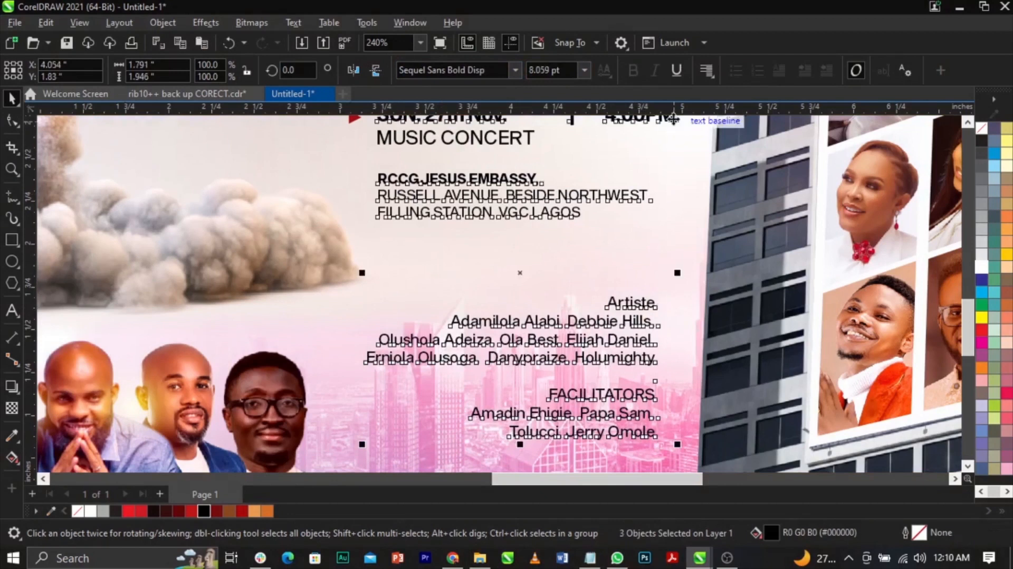
{"action": "left_click", "coordinate": [643, 200], "text": "shift"}
{"action": "key", "text": "r"}
{"action": "scroll", "coordinate": [584, 169], "scroll_direction": "down", "scroll_amount": 6}
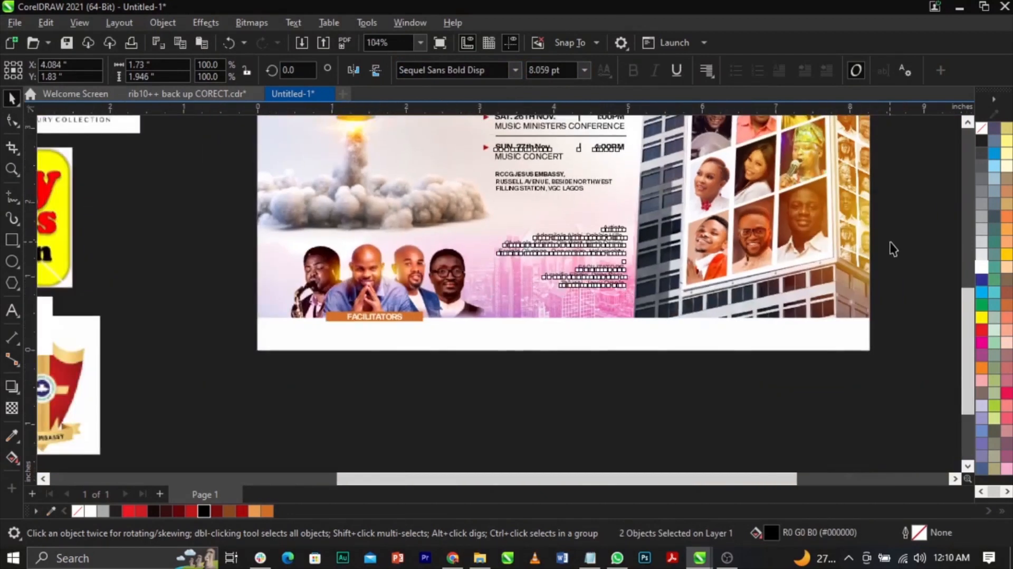
{"action": "left_click", "coordinate": [888, 242]}
Insert an extra blank line above the FACILITATORS heading in the names text.
{"action": "scroll", "coordinate": [613, 229], "scroll_direction": "up", "scroll_amount": 5}
{"action": "double_click", "coordinate": [613, 230]}
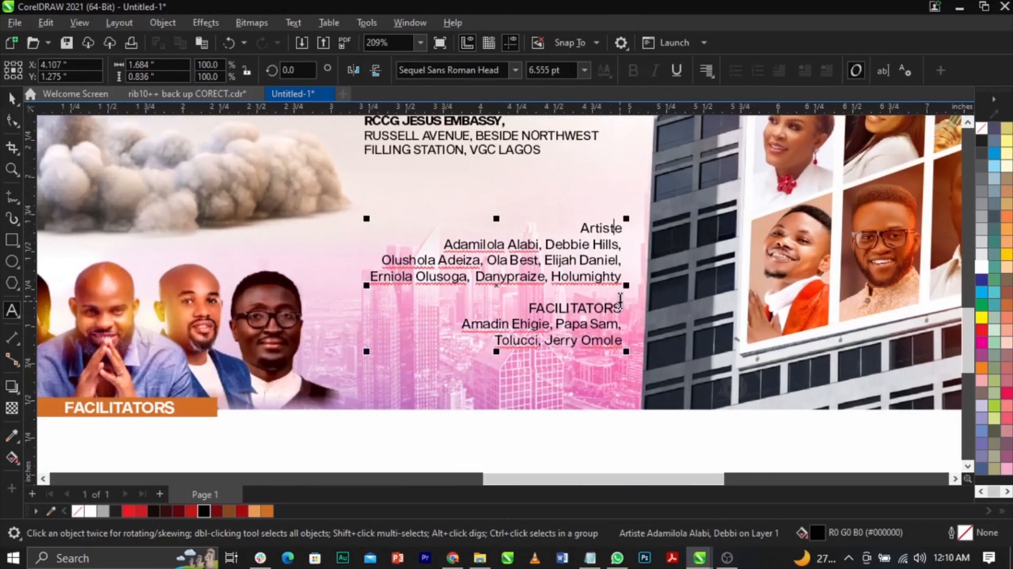
{"action": "key", "text": "Return"}
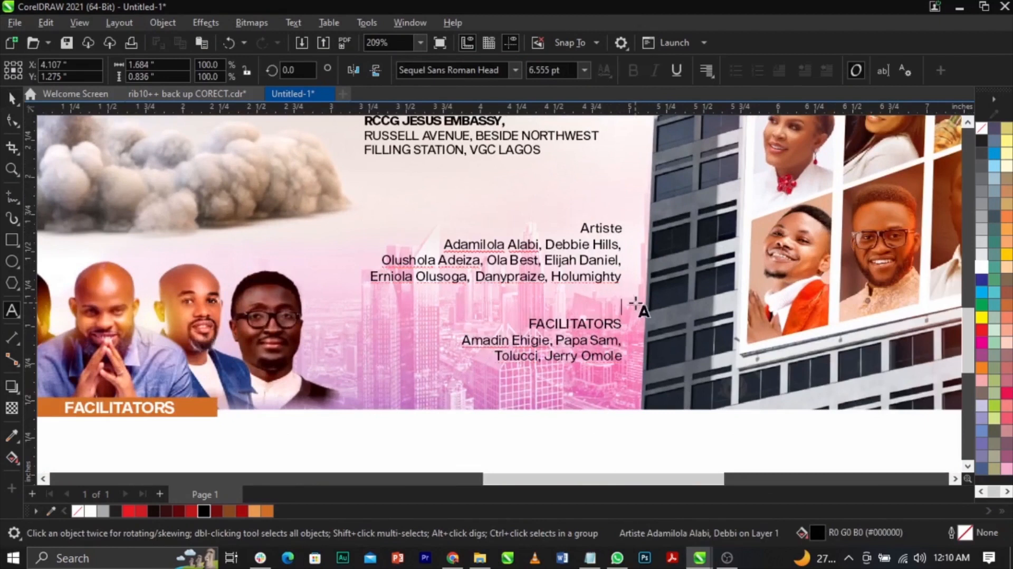
{"action": "key", "text": "ctrl+space"}
Change the whole artiste and facilitator names text to uppercase.
{"action": "left_click_drag", "start_coordinate": [604, 267], "coordinate": [604, 262]}
{"action": "scroll", "coordinate": [607, 263], "scroll_direction": "up", "scroll_amount": 2}
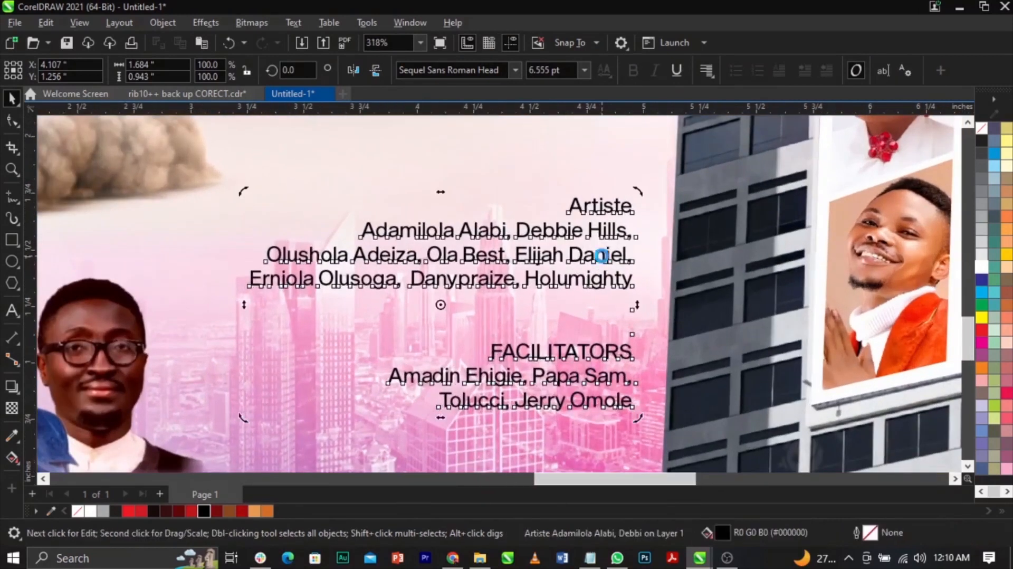
{"action": "key", "text": "ctrl+a"}
{"action": "key", "text": "shift+F3"}
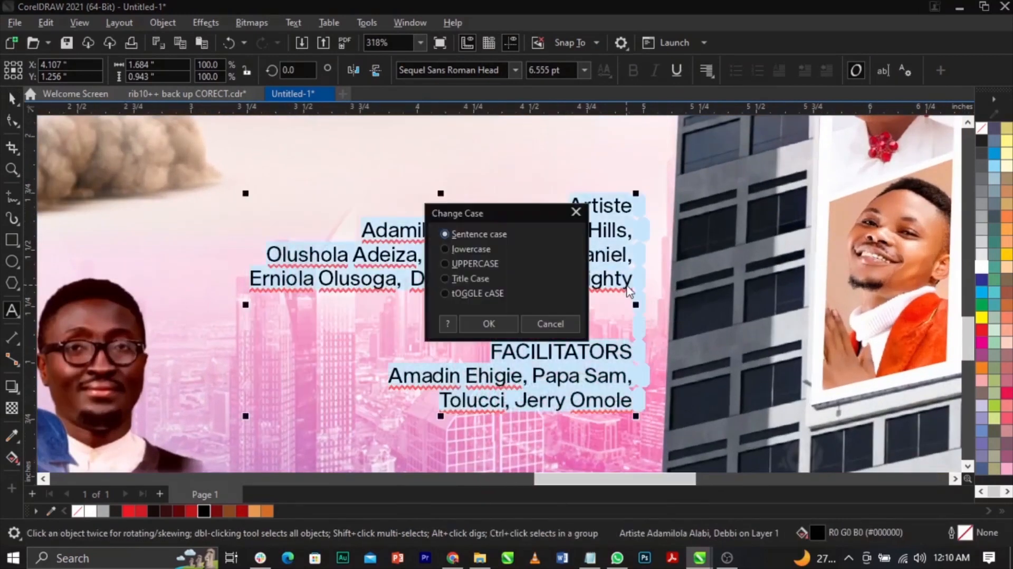
{"action": "key", "text": "Return"}
{"action": "key", "text": "ctrl+space"}
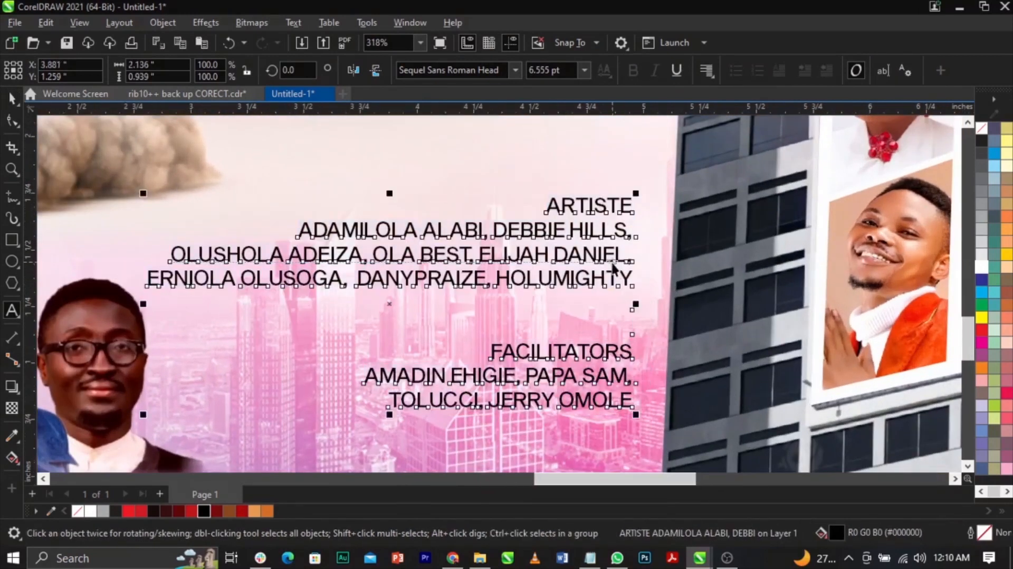
{"action": "double_click", "coordinate": [612, 259]}
{"action": "key", "text": "ctrl+space"}
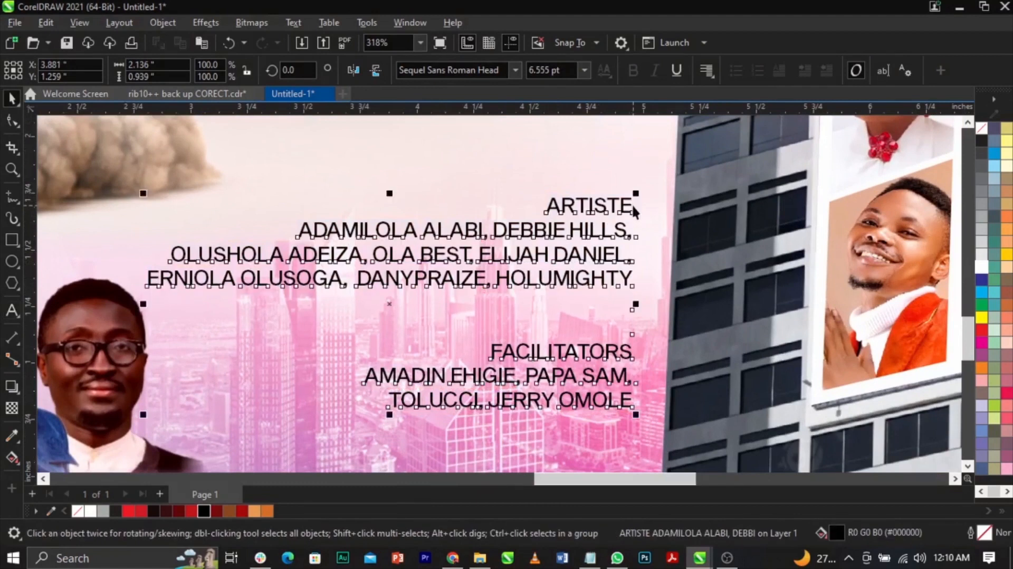
Set the ARTISTE and FACILITATORS headings in the Sequel Sans Bold Disp font.
{"action": "double_click", "coordinate": [630, 206]}
{"action": "left_click_drag", "start_coordinate": [632, 206], "coordinate": [508, 206]}
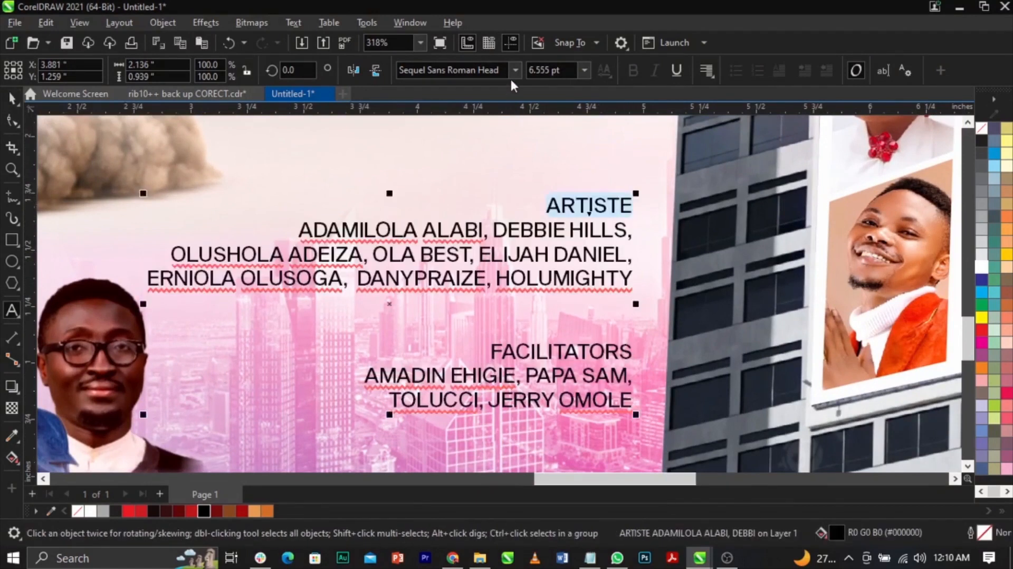
{"action": "left_click", "coordinate": [514, 72]}
{"action": "left_click", "coordinate": [512, 143]}
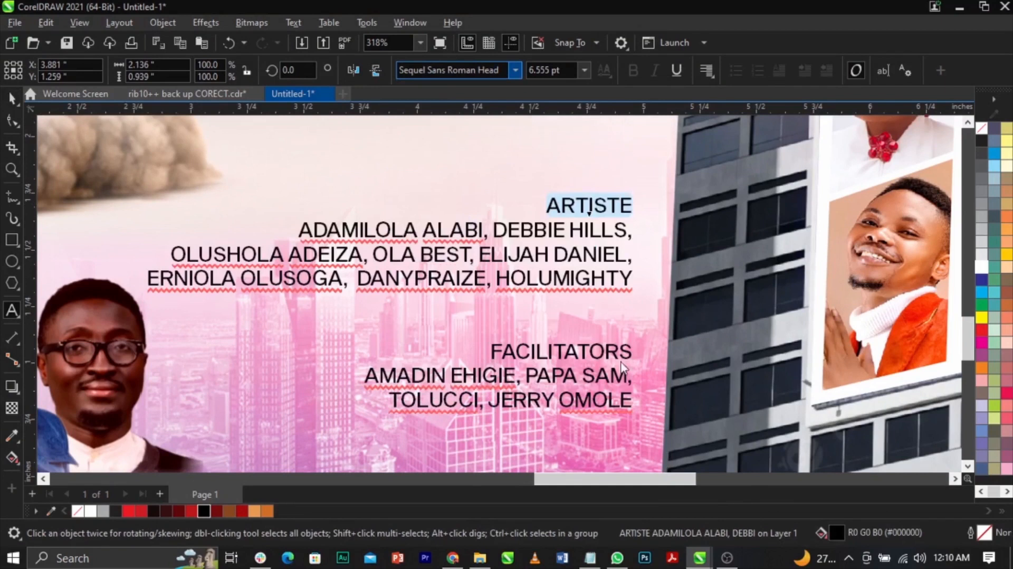
{"action": "left_click_drag", "start_coordinate": [633, 351], "coordinate": [491, 351]}
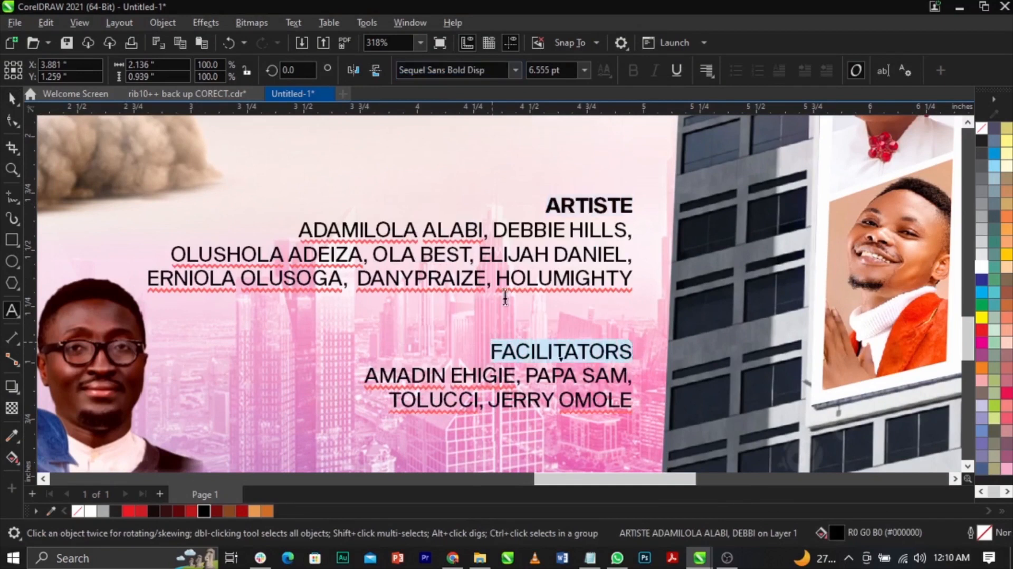
{"action": "left_click", "coordinate": [515, 70]}
{"action": "left_click", "coordinate": [514, 125]}
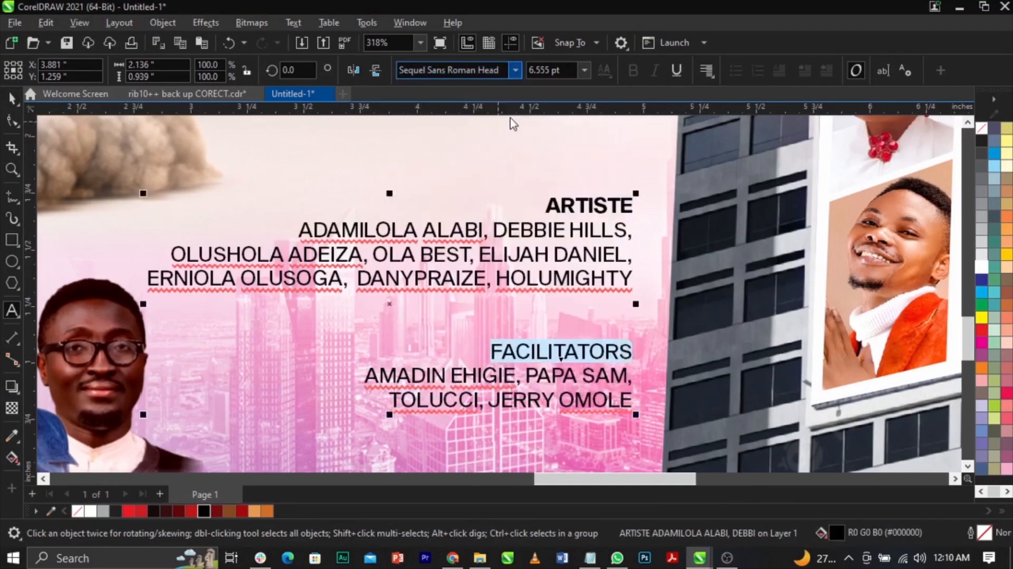
Remove one blank line above the FACILITATORS heading.
{"action": "double_click", "coordinate": [497, 350]}
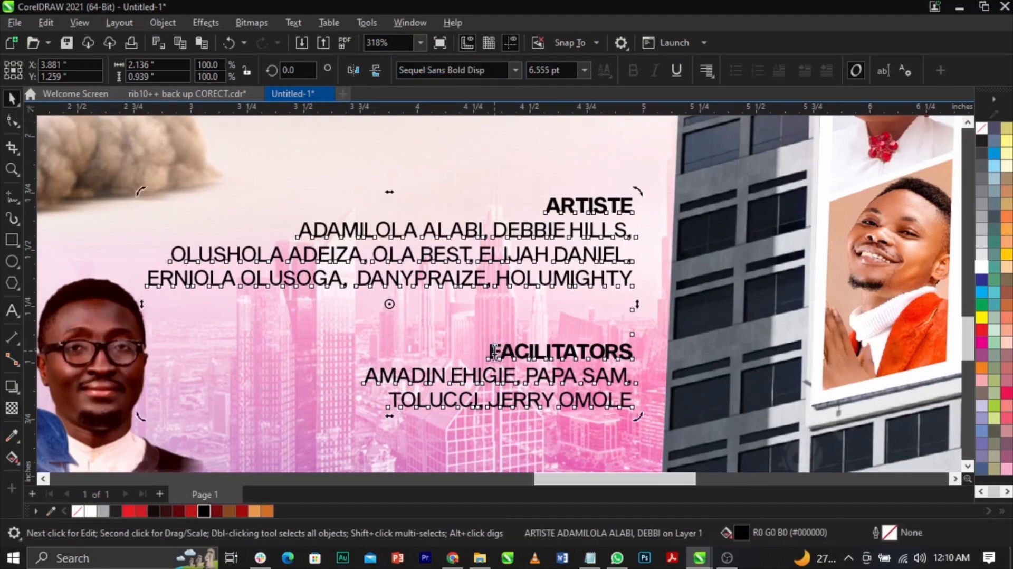
{"action": "key", "text": "BackSpace"}
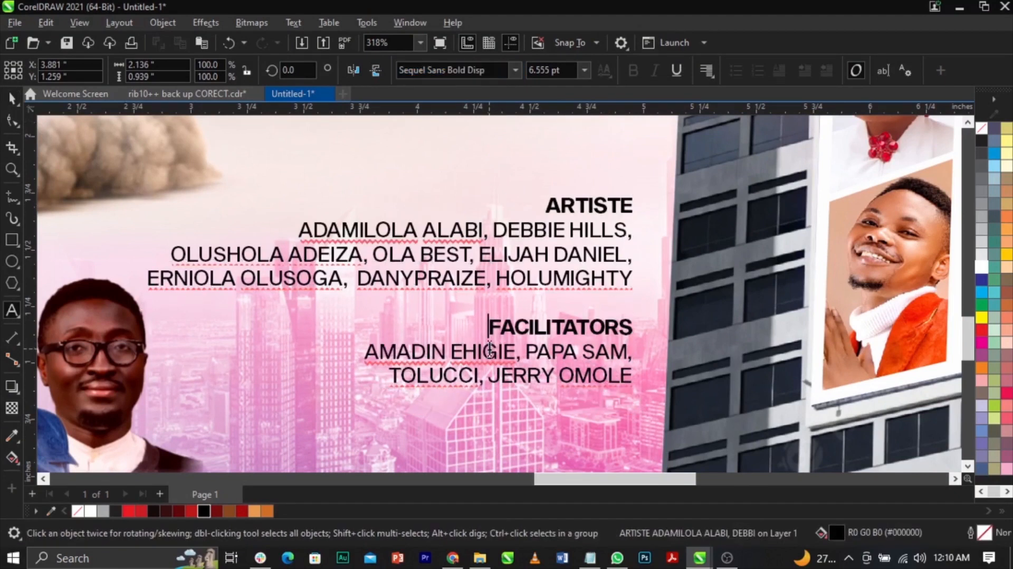
{"action": "left_click", "coordinate": [12, 98]}
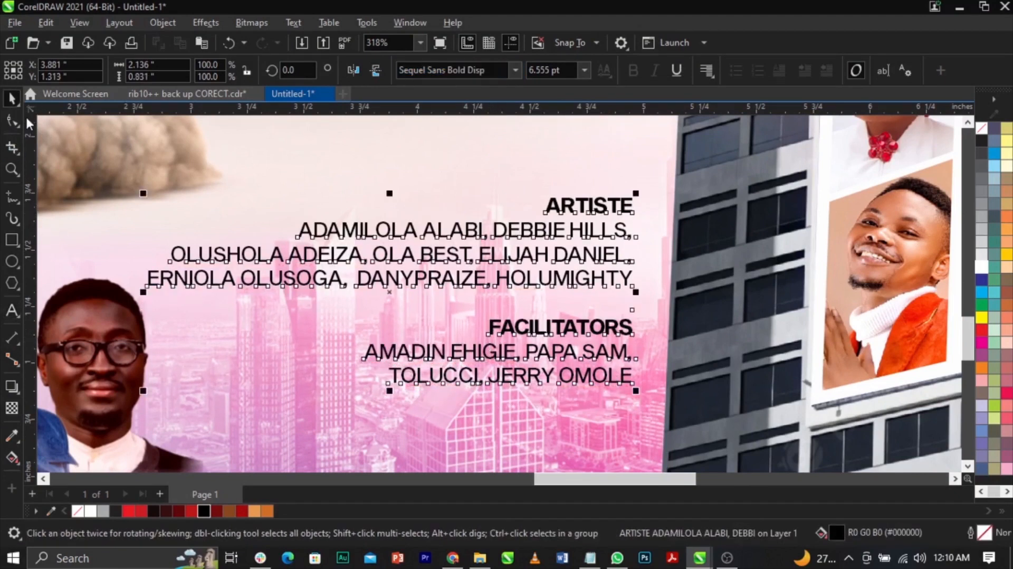
Increase the line spacing of the artiste and facilitator names text.
{"action": "left_click", "coordinate": [10, 122]}
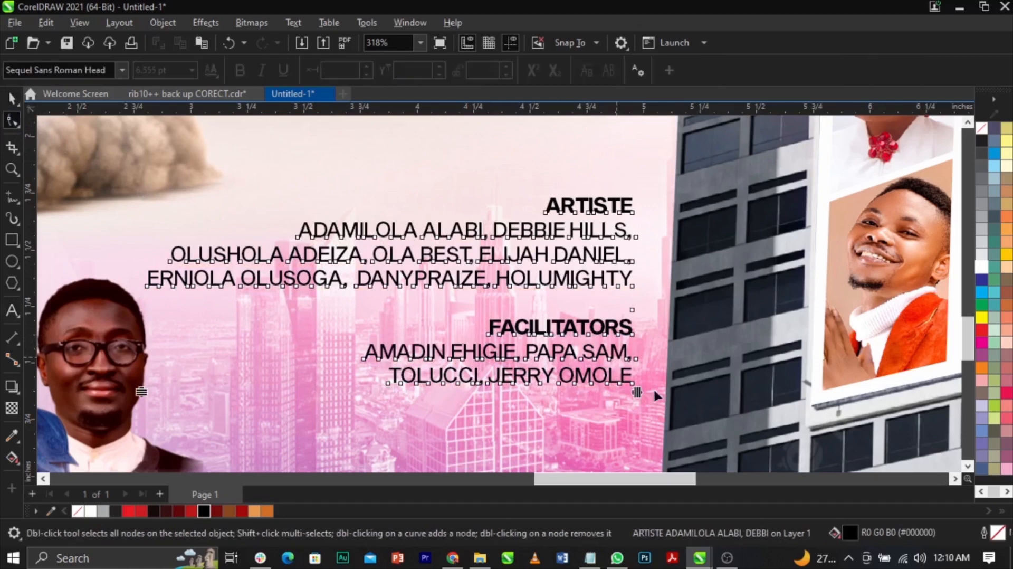
{"action": "scroll", "coordinate": [491, 311], "scroll_direction": "down", "scroll_amount": 2}
{"action": "left_click_drag", "start_coordinate": [259, 365], "coordinate": [266, 395]}
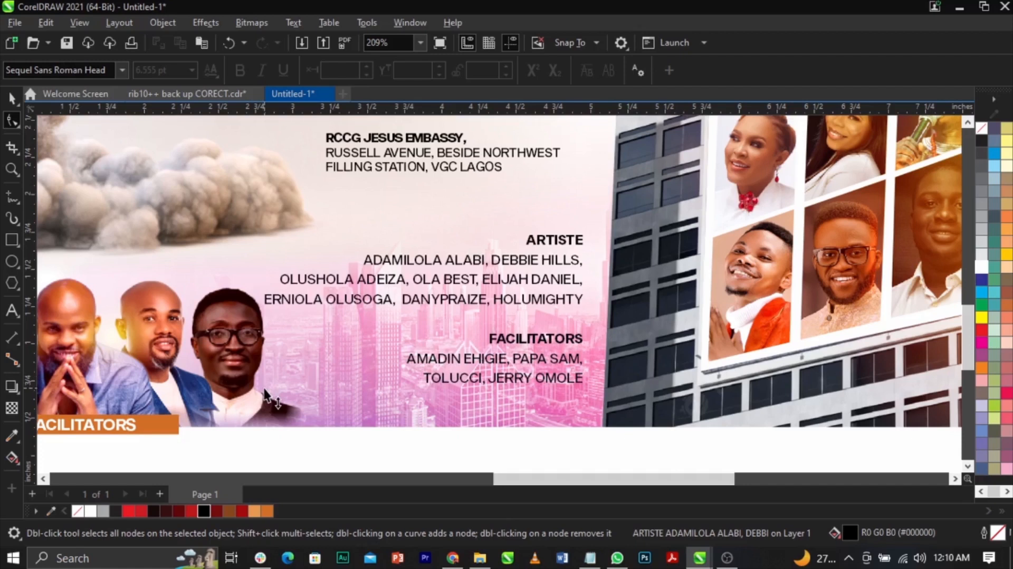
Scale the names text down to about 6.035 pt, keeping its right edge aligned with the event details above.
{"action": "key", "text": "space"}
{"action": "left_click", "coordinate": [266, 237]}
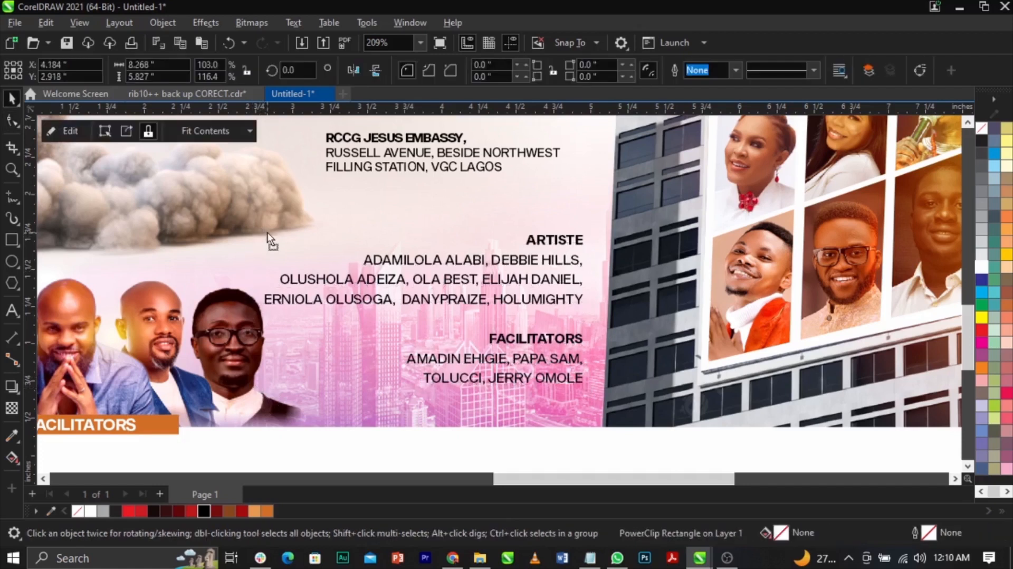
{"action": "left_click", "coordinate": [369, 264]}
{"action": "left_click_drag", "start_coordinate": [267, 235], "coordinate": [286, 243]}
{"action": "scroll", "coordinate": [515, 297], "scroll_direction": "down", "scroll_amount": 5}
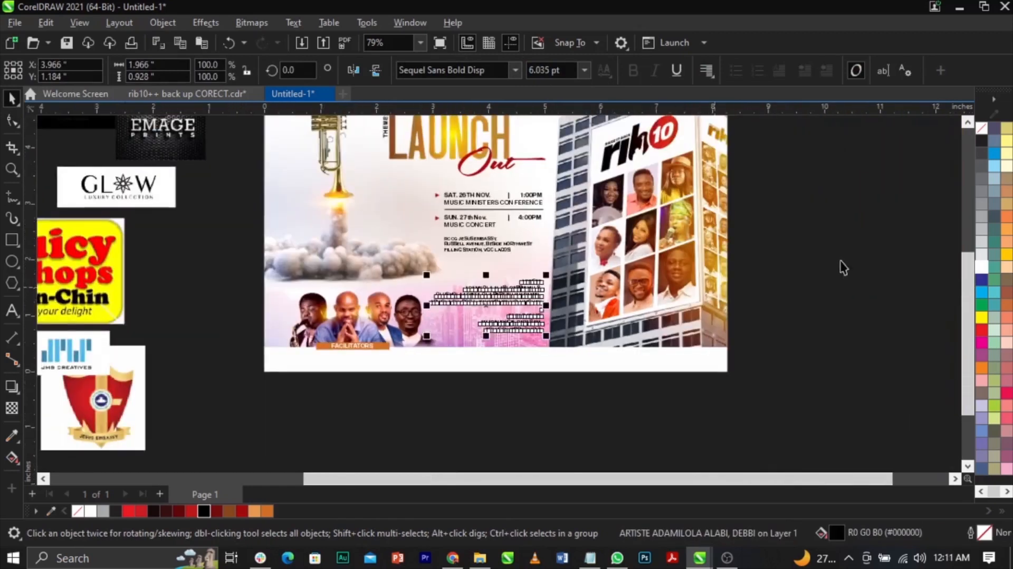
Move the event dates, times and venue block slightly down, closer to the artiste names.
{"action": "key", "text": "Escape"}
{"action": "left_click_drag", "start_coordinate": [553, 273], "coordinate": [553, 273]}
{"action": "scroll", "coordinate": [494, 256], "scroll_direction": "up", "scroll_amount": 3}
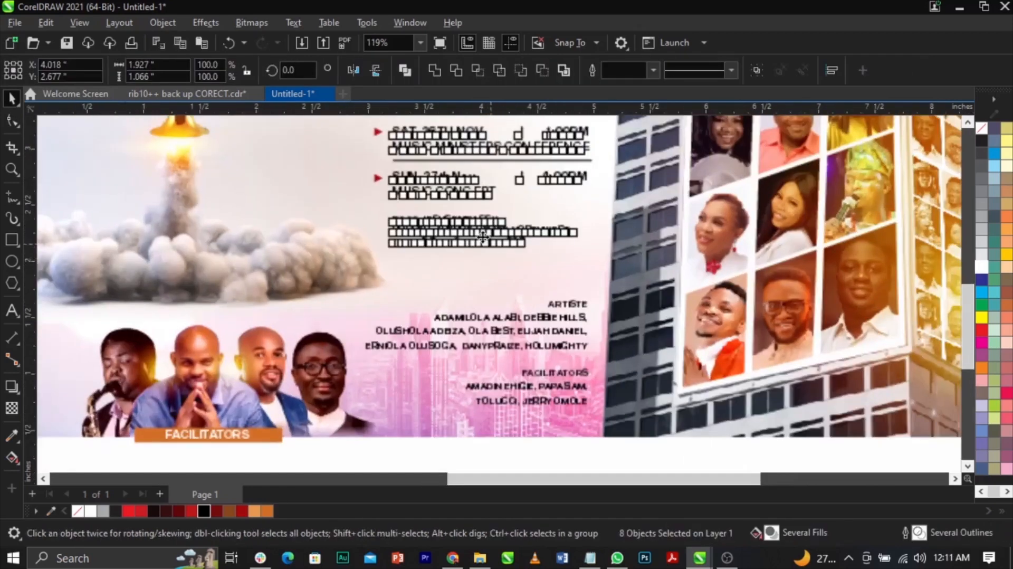
{"action": "left_click_drag", "start_coordinate": [499, 227], "coordinate": [494, 246]}
{"action": "scroll", "coordinate": [566, 261], "scroll_direction": "down", "scroll_amount": 2}
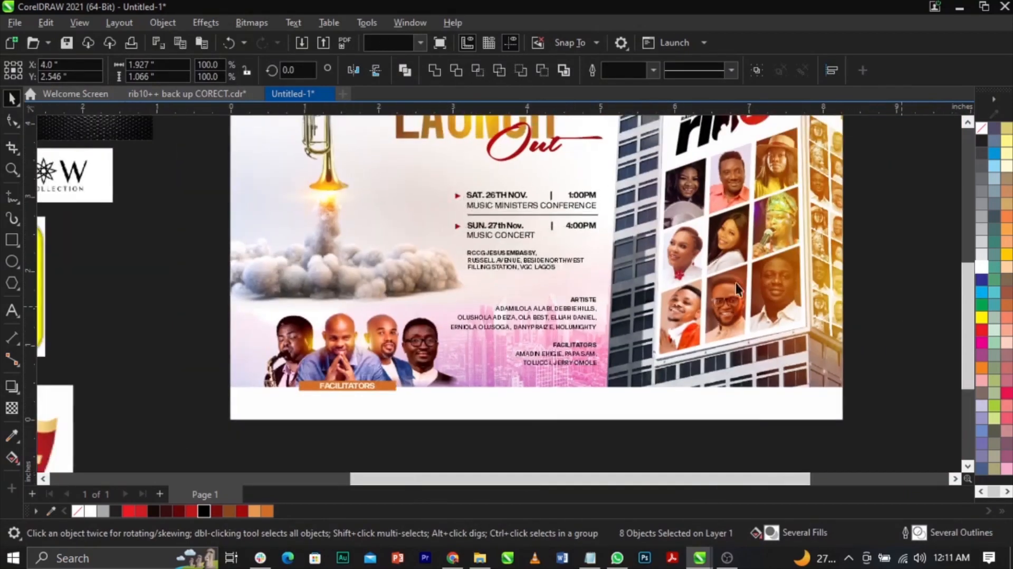
{"action": "scroll", "coordinate": [686, 271], "scroll_direction": "down", "scroll_amount": 2}
{"action": "left_click", "coordinate": [855, 322]}
Delete the leftover orange glow image beside the page.
{"action": "key", "text": "z"}
{"action": "left_click_drag", "start_coordinate": [207, 211], "coordinate": [763, 352]}
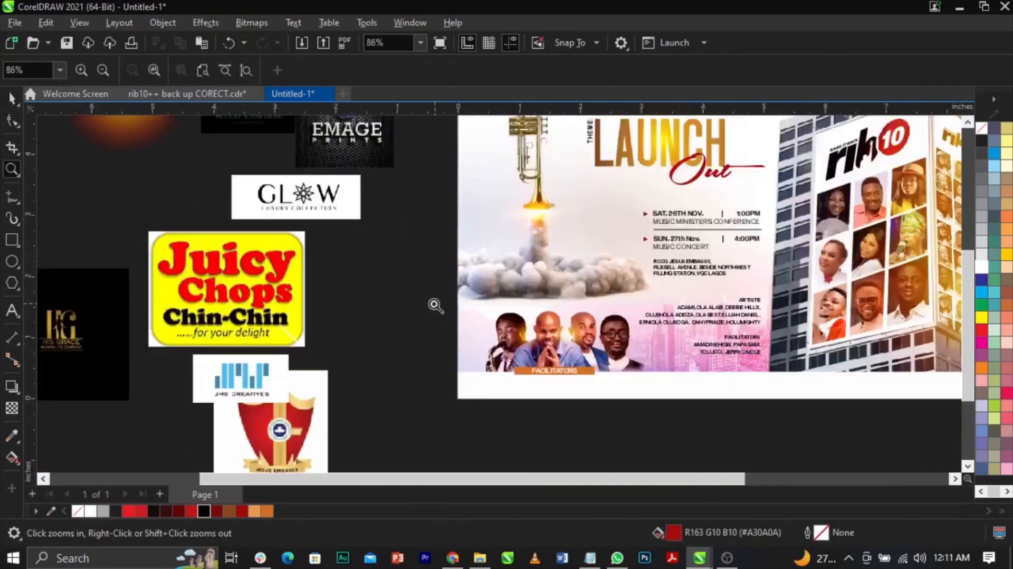
{"action": "scroll", "coordinate": [436, 305], "scroll_direction": "down", "scroll_amount": 2}
{"action": "key", "text": "space"}
{"action": "left_click", "coordinate": [260, 195]}
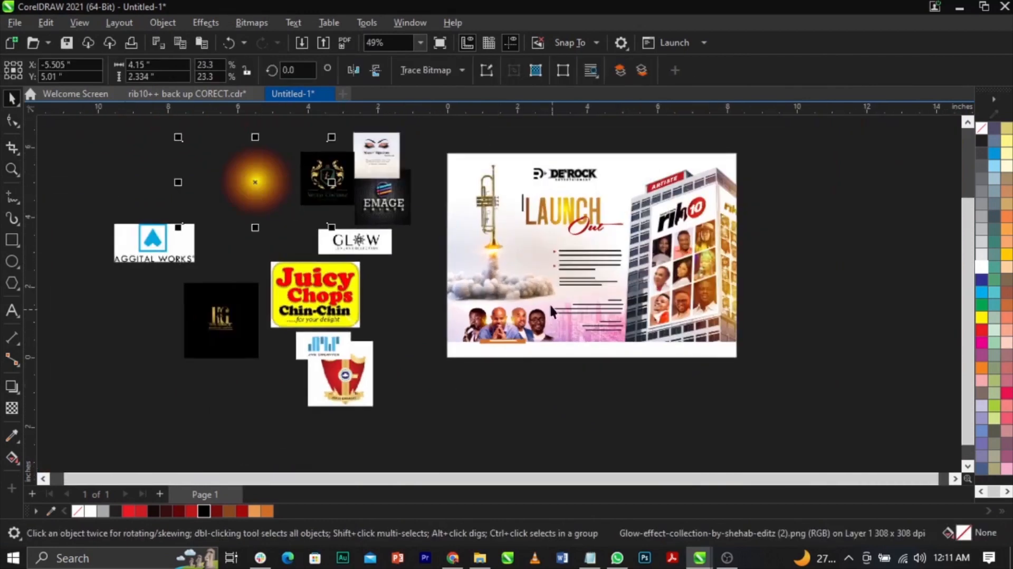
{"action": "scroll", "coordinate": [570, 321], "scroll_direction": "down", "scroll_amount": 1}
{"action": "left_click", "coordinate": [364, 245]}
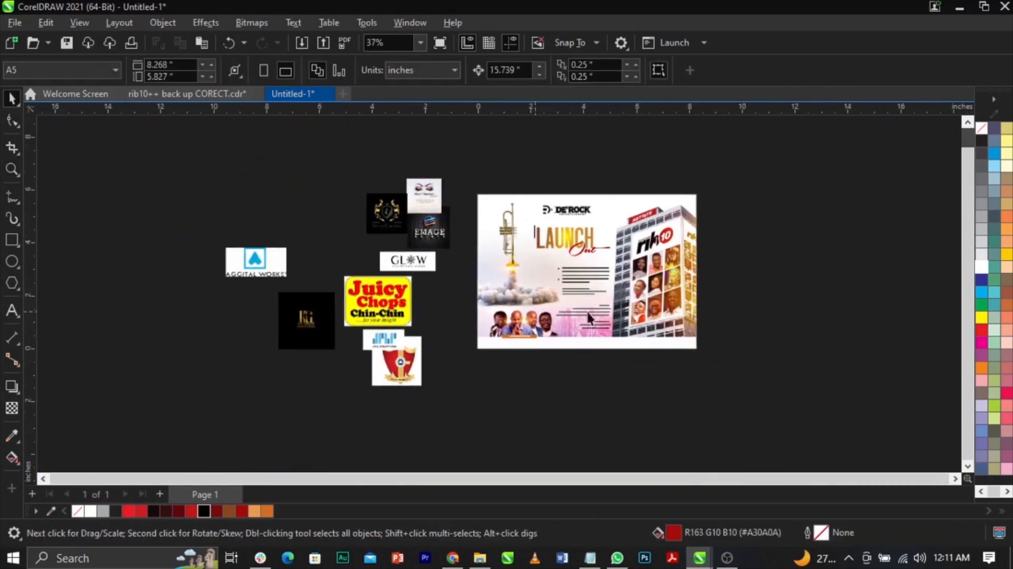
Centre all nine sponsor logos on one another and move the stack just below the flyer page.
{"action": "key", "text": "z"}
{"action": "left_click_drag", "start_coordinate": [167, 181], "coordinate": [752, 405]}
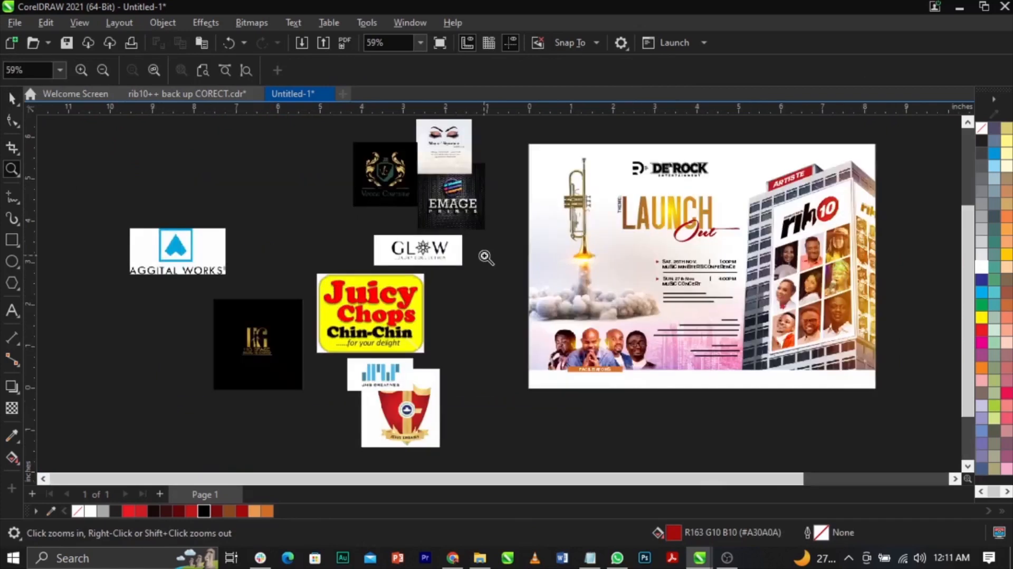
{"action": "key", "text": "space"}
{"action": "scroll", "coordinate": [362, 238], "scroll_direction": "down", "scroll_amount": 2}
{"action": "left_click_drag", "start_coordinate": [362, 331], "coordinate": [438, 163]}
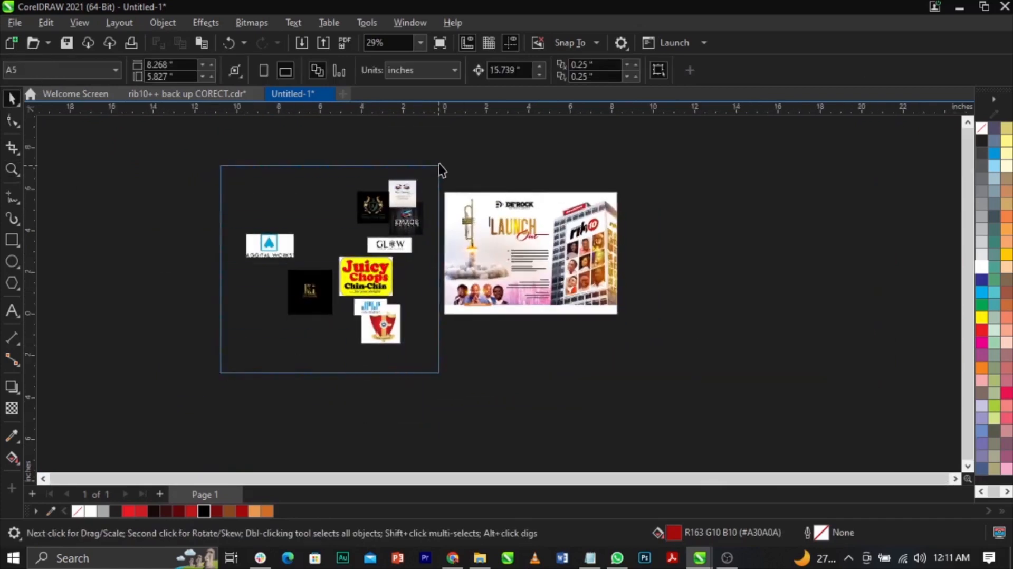
{"action": "key", "text": "c"}
{"action": "key", "text": "e"}
{"action": "left_click_drag", "start_coordinate": [401, 253], "coordinate": [672, 343]}
{"action": "key", "text": "z"}
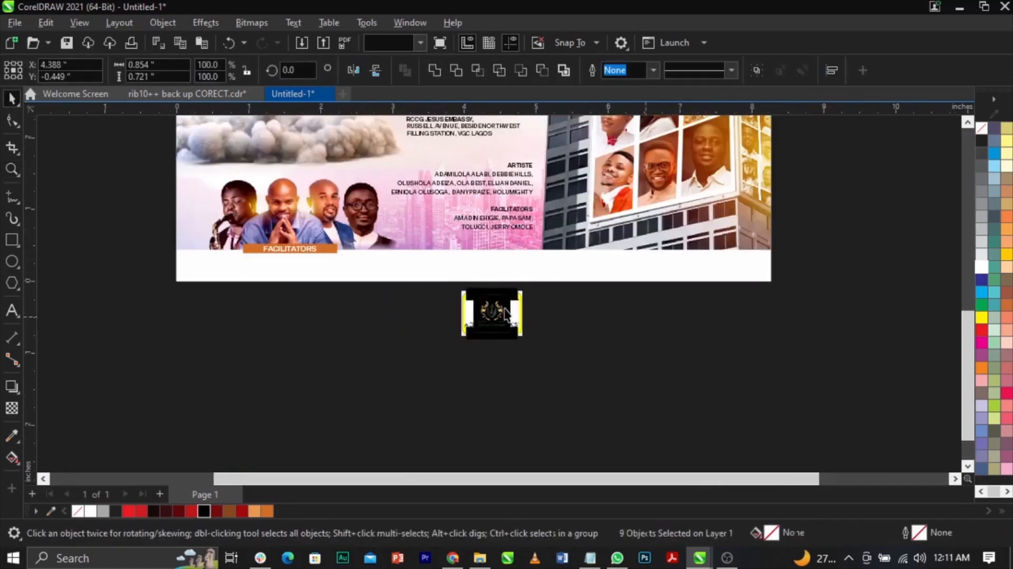
{"action": "left_click", "coordinate": [505, 313]}
{"action": "left_click_drag", "start_coordinate": [491, 319], "coordinate": [377, 338]}
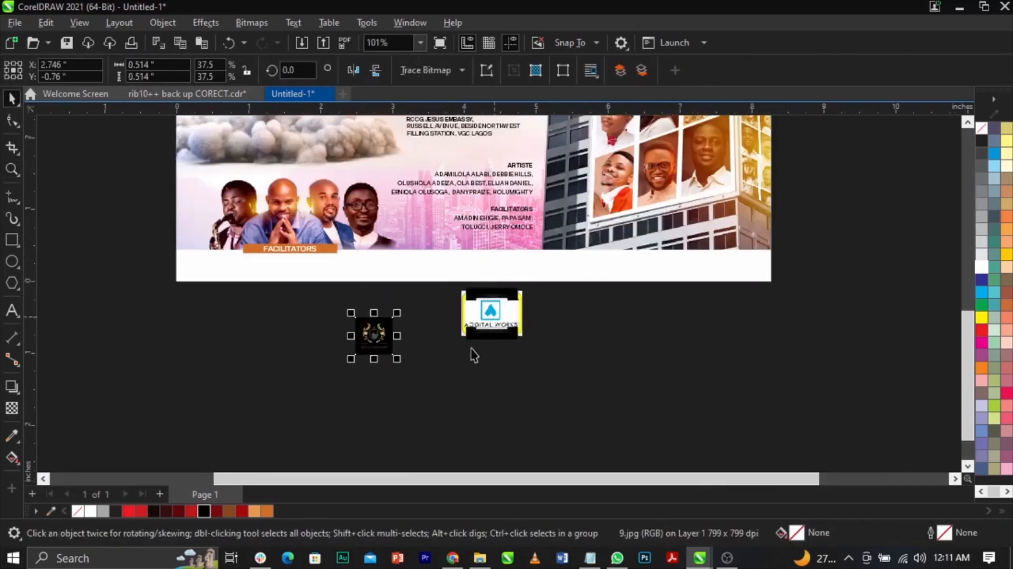
{"action": "key", "text": "ctrl+z"}
Pull the Vecca Couture logo straight out to the left of the logo stack.
{"action": "left_click", "coordinate": [415, 348]}
{"action": "key", "text": "z"}
{"action": "left_click_drag", "start_coordinate": [428, 287], "coordinate": [549, 350]}
{"action": "key", "text": "space"}
{"action": "scroll", "coordinate": [374, 282], "scroll_direction": "down", "scroll_amount": 1}
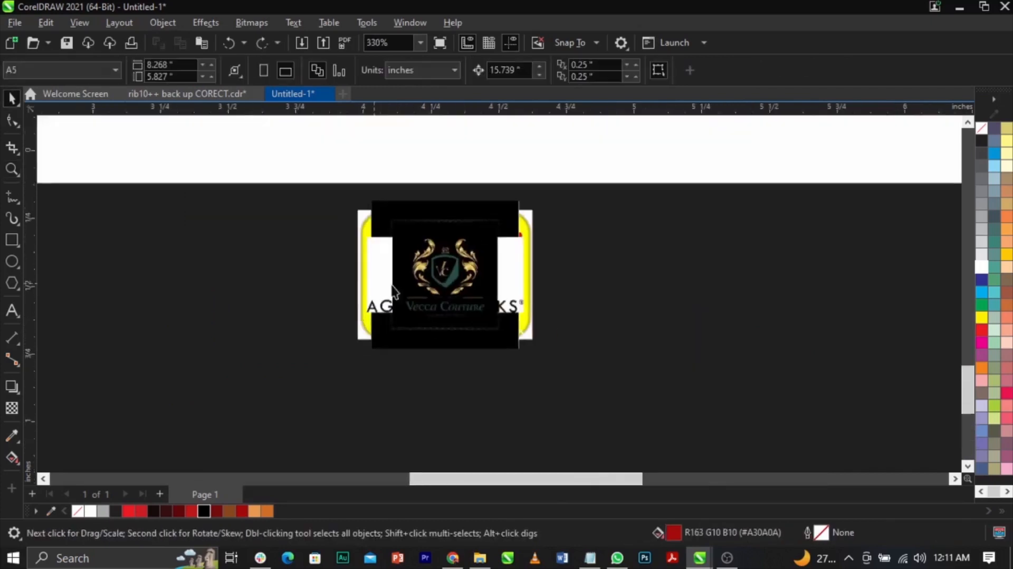
{"action": "left_click", "coordinate": [424, 224]}
{"action": "left_click_drag", "start_coordinate": [445, 273], "coordinate": [241, 274]}
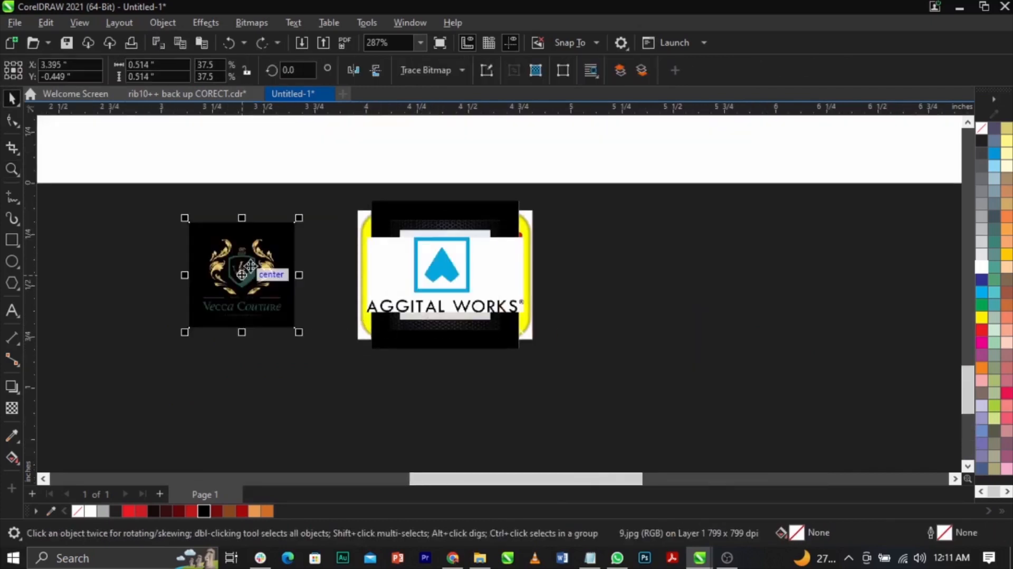
Place horizontal guidelines along the top and bottom edges of the Vecca Couture logo.
{"action": "left_click_drag", "start_coordinate": [323, 111], "coordinate": [347, 325]}
{"action": "right_click", "coordinate": [343, 336]}
{"action": "left_click", "coordinate": [343, 357]}
Spread the Aggital Works, Mayor' Signature and Emage Prints logos and the remaining stack out to the right.
{"action": "left_click_drag", "start_coordinate": [461, 274], "coordinate": [802, 183]}
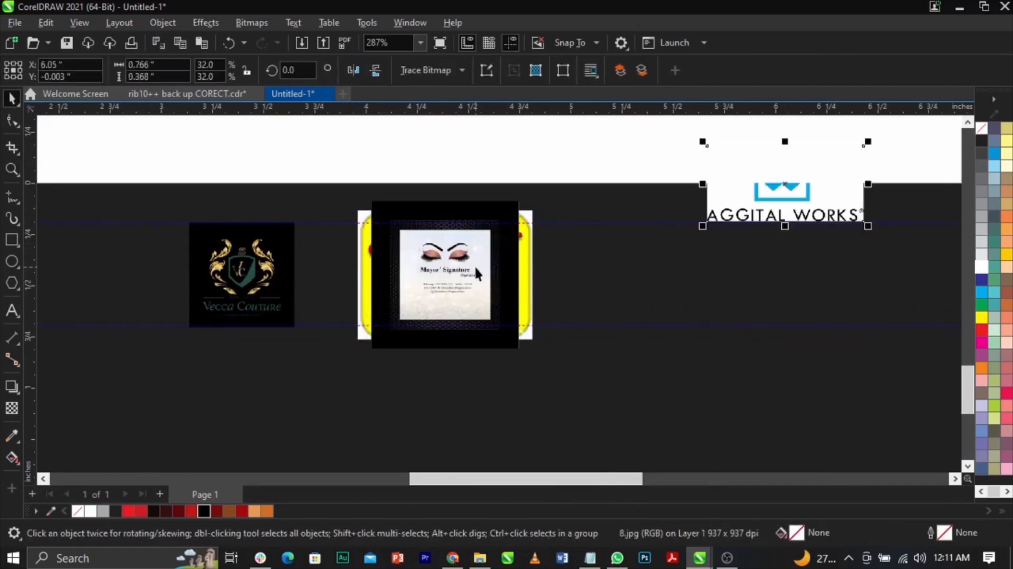
{"action": "left_click_drag", "start_coordinate": [476, 265], "coordinate": [740, 351]}
{"action": "left_click_drag", "start_coordinate": [490, 313], "coordinate": [806, 324]}
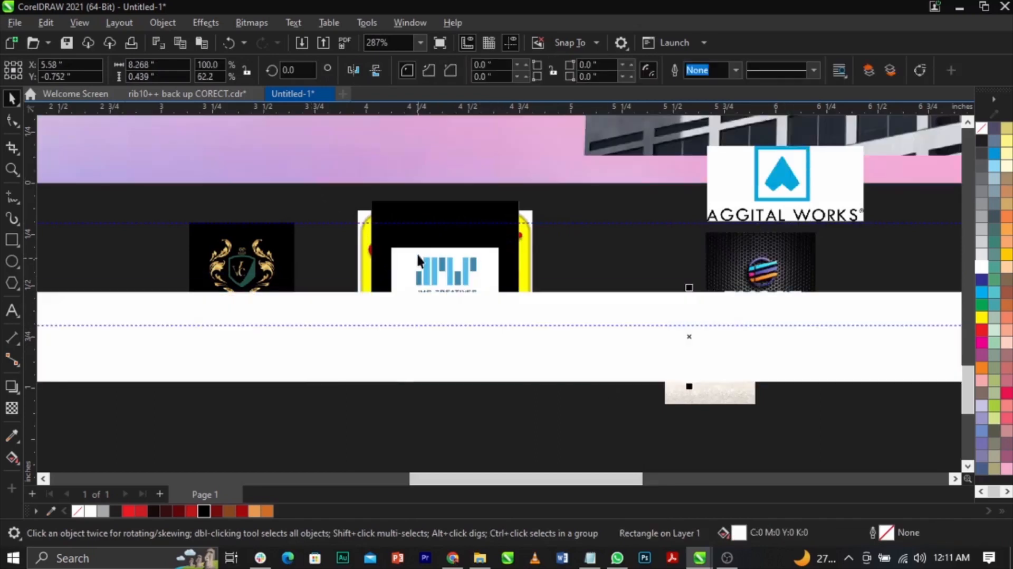
{"action": "left_click_drag", "start_coordinate": [275, 399], "coordinate": [560, 191]}
{"action": "left_click_drag", "start_coordinate": [435, 274], "coordinate": [880, 365]}
Place the Emage Prints logo beside Vecca Couture and scale it to about 0.506" to fit between the guidelines.
{"action": "left_click", "coordinate": [361, 245]}
{"action": "left_click_drag", "start_coordinate": [361, 242], "coordinate": [364, 243]}
{"action": "left_click", "coordinate": [269, 263], "text": "shift"}
{"action": "left_click", "coordinate": [549, 372]}
{"action": "left_click", "coordinate": [446, 286]}
{"action": "scroll", "coordinate": [446, 286], "scroll_direction": "up", "scroll_amount": 2}
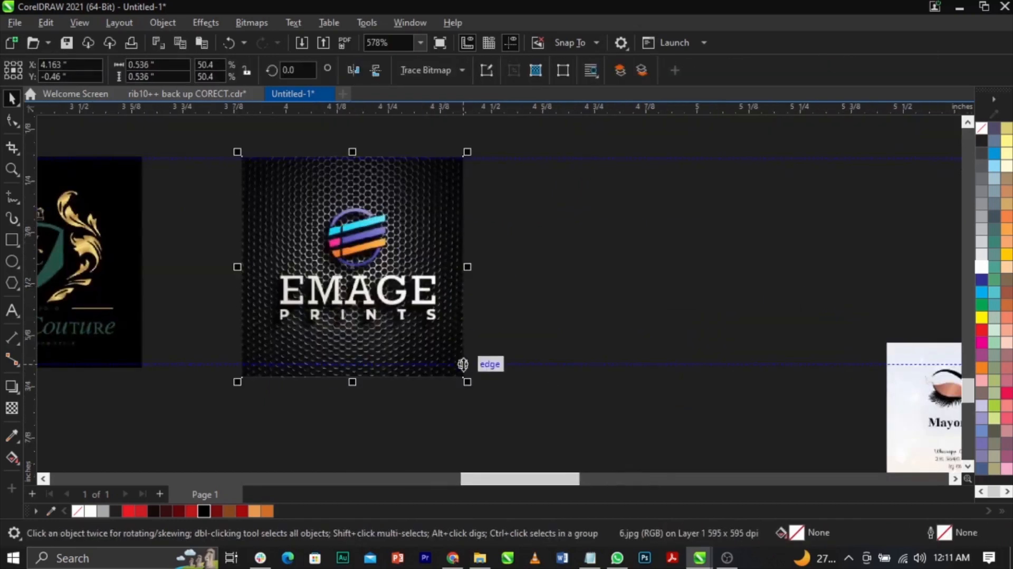
{"action": "left_click_drag", "start_coordinate": [464, 378], "coordinate": [456, 385]}
{"action": "scroll", "coordinate": [573, 382], "scroll_direction": "down", "scroll_amount": 2}
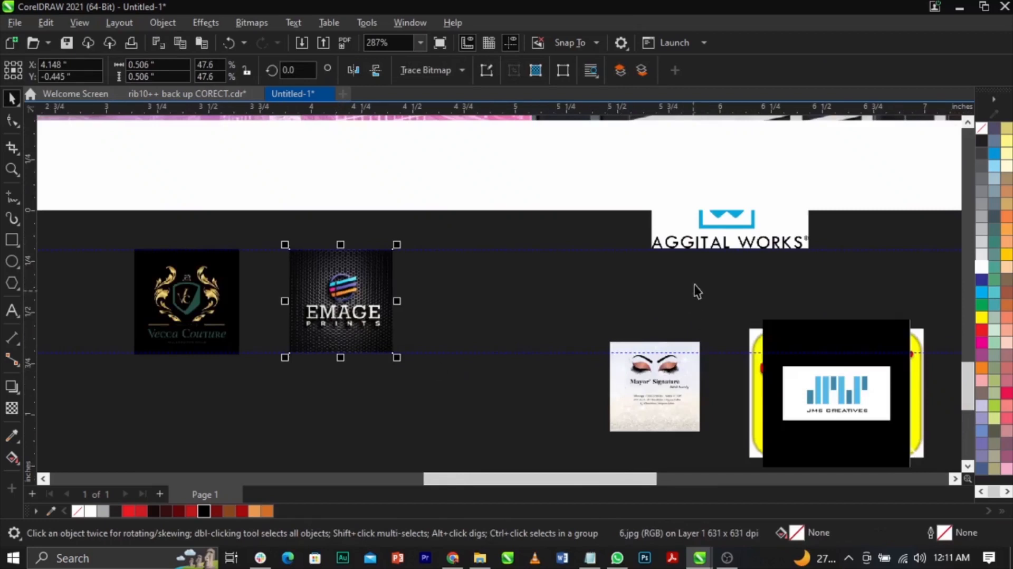
Line up the Aggital Works and Mayor' Signature logos next in the row, scaling them to fit between the guidelines.
{"action": "left_click_drag", "start_coordinate": [709, 244], "coordinate": [497, 299]}
{"action": "mouse_move", "coordinate": [600, 331]}
{"action": "left_mouse_down"}
{"action": "mouse_move", "coordinate": [664, 368]}
{"action": "mouse_move", "coordinate": [654, 370]}
{"action": "mouse_move", "coordinate": [773, 303]}
{"action": "mouse_move", "coordinate": [756, 296]}
{"action": "left_mouse_up"}
{"action": "key", "text": "F3"}
{"action": "key", "text": "F2"}
{"action": "left_click_drag", "start_coordinate": [505, 256], "coordinate": [804, 375]}
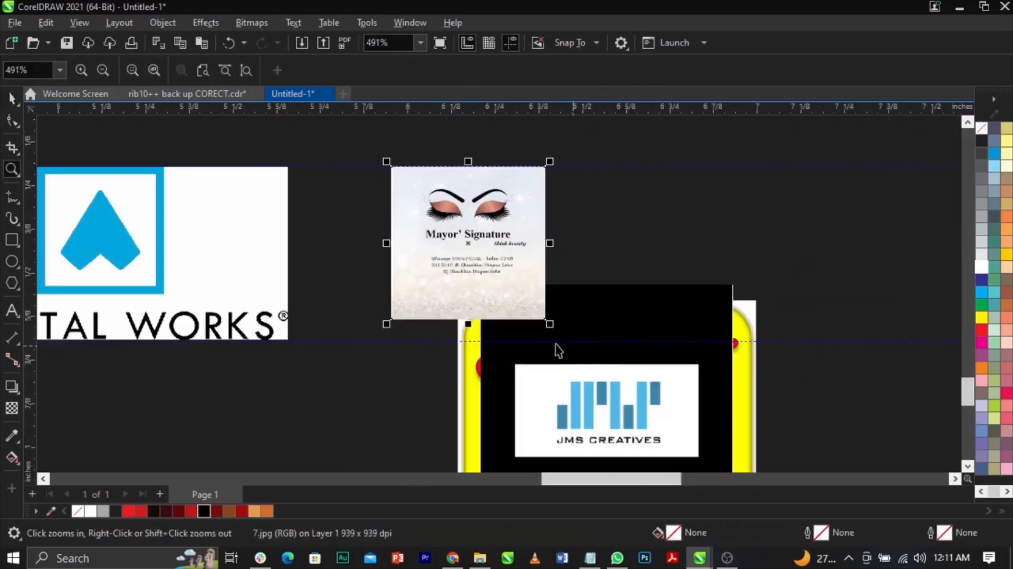
{"action": "left_click_drag", "start_coordinate": [549, 323], "coordinate": [580, 355]}
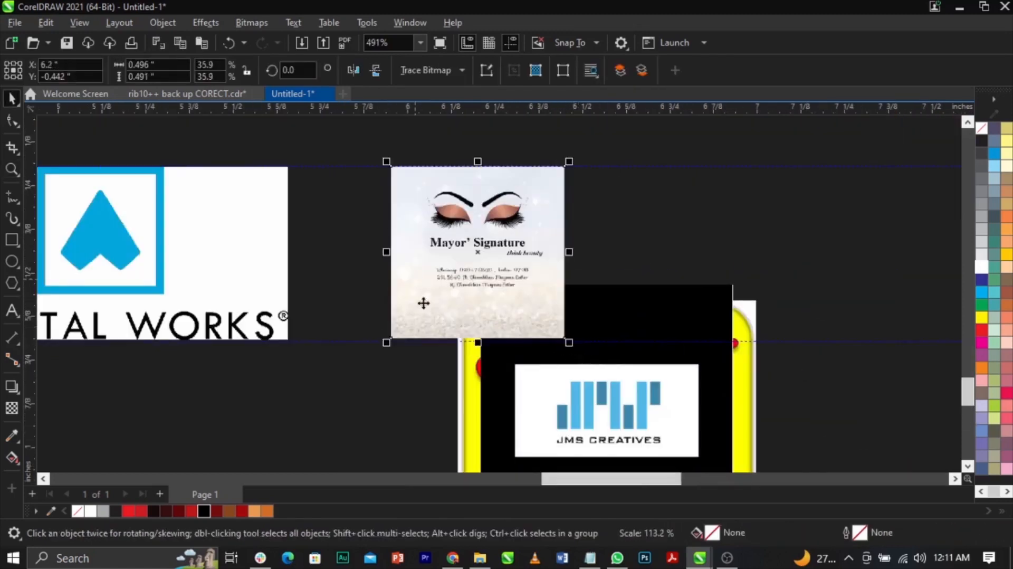
{"action": "scroll", "coordinate": [414, 414], "scroll_direction": "down", "scroll_amount": 2}
Place the JMS Creatives logo after Mayor' Signature and scale it to about 1.003" by 0.506".
{"action": "left_click_drag", "start_coordinate": [417, 452], "coordinate": [595, 302]}
{"action": "mouse_move", "coordinate": [590, 364]}
{"action": "left_mouse_down"}
{"action": "mouse_move", "coordinate": [846, 387]}
{"action": "mouse_move", "coordinate": [808, 381]}
{"action": "mouse_move", "coordinate": [592, 288]}
{"action": "mouse_move", "coordinate": [728, 350]}
{"action": "mouse_move", "coordinate": [723, 340]}
{"action": "left_mouse_up"}
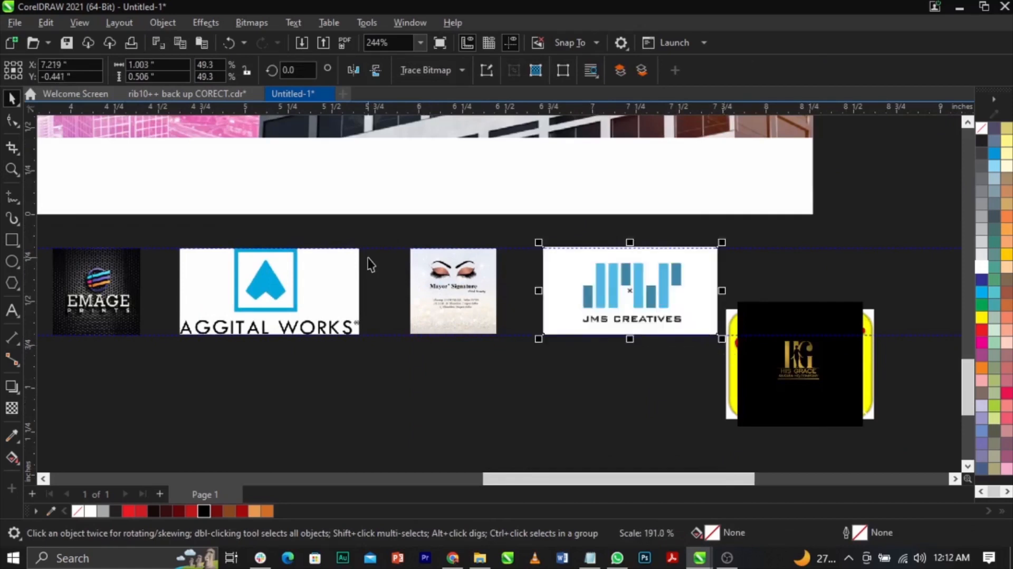
{"action": "scroll", "coordinate": [370, 264], "scroll_direction": "down", "scroll_amount": 2}
Move the His Grace logo into the row after JMS Creatives and scale it down to the guideline height.
{"action": "scroll", "coordinate": [670, 319], "scroll_direction": "up", "scroll_amount": 2}
{"action": "left_click_drag", "start_coordinate": [518, 296], "coordinate": [543, 241]}
{"action": "left_click_drag", "start_coordinate": [601, 317], "coordinate": [574, 287]}
{"action": "scroll", "coordinate": [570, 199], "scroll_direction": "up", "scroll_amount": 5}
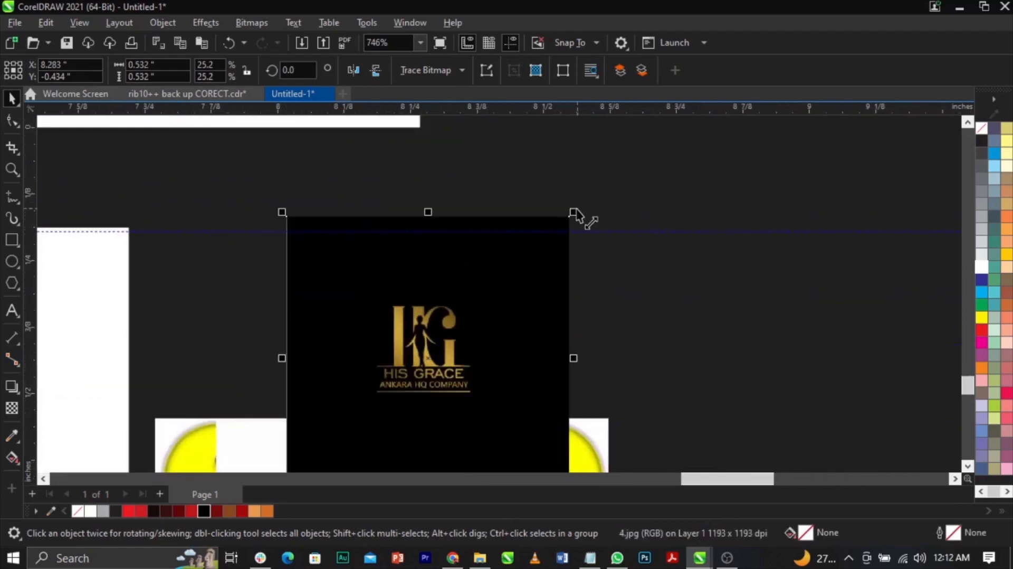
{"action": "mouse_move", "coordinate": [573, 212]}
{"action": "left_mouse_down"}
{"action": "mouse_move", "coordinate": [583, 229]}
{"action": "mouse_move", "coordinate": [563, 226]}
{"action": "left_mouse_up"}
{"action": "scroll", "coordinate": [563, 226], "scroll_direction": "down", "scroll_amount": 4}
Fit the Jesus Embassy crest between the guidelines after the His Grace logo.
{"action": "scroll", "coordinate": [420, 214], "scroll_direction": "down", "scroll_amount": 2}
{"action": "left_click_drag", "start_coordinate": [567, 263], "coordinate": [511, 291]}
{"action": "scroll", "coordinate": [581, 288], "scroll_direction": "up", "scroll_amount": 4}
{"action": "scroll", "coordinate": [509, 291], "scroll_direction": "down", "scroll_amount": 1}
Place the GLOW Luxury Collection logo after the crest and enlarge it to fill the height between the guidelines.
{"action": "left_click_drag", "start_coordinate": [253, 306], "coordinate": [736, 171]}
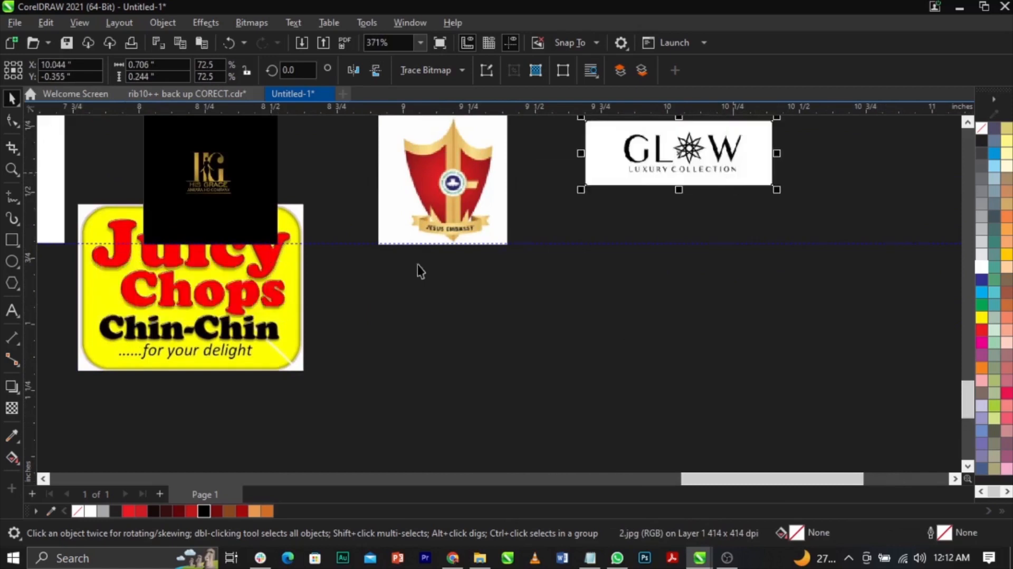
{"action": "scroll", "coordinate": [653, 185], "scroll_direction": "up", "scroll_amount": 4}
{"action": "left_click_drag", "start_coordinate": [393, 308], "coordinate": [678, 382]}
{"action": "scroll", "coordinate": [403, 216], "scroll_direction": "down", "scroll_amount": 3}
{"action": "scroll", "coordinate": [383, 208], "scroll_direction": "down", "scroll_amount": 5}
{"action": "left_click", "coordinate": [513, 325]}
{"action": "scroll", "coordinate": [366, 290], "scroll_direction": "down", "scroll_amount": 3}
Move the Juicy Chops logo to the end of the row and scale it down to about 0.672" by 0.497".
{"action": "left_click_drag", "start_coordinate": [189, 310], "coordinate": [573, 273]}
{"action": "scroll", "coordinate": [580, 273], "scroll_direction": "up", "scroll_amount": 4}
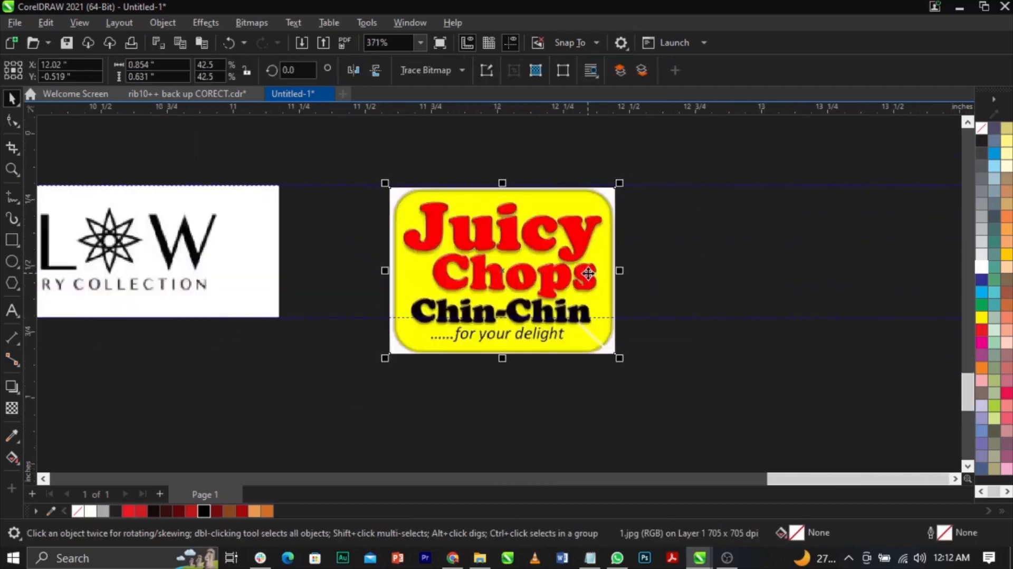
{"action": "scroll", "coordinate": [588, 274], "scroll_direction": "up", "scroll_amount": 2}
{"action": "left_click_drag", "start_coordinate": [649, 448], "coordinate": [553, 431]}
{"action": "scroll", "coordinate": [768, 275], "scroll_direction": "down", "scroll_amount": 8}
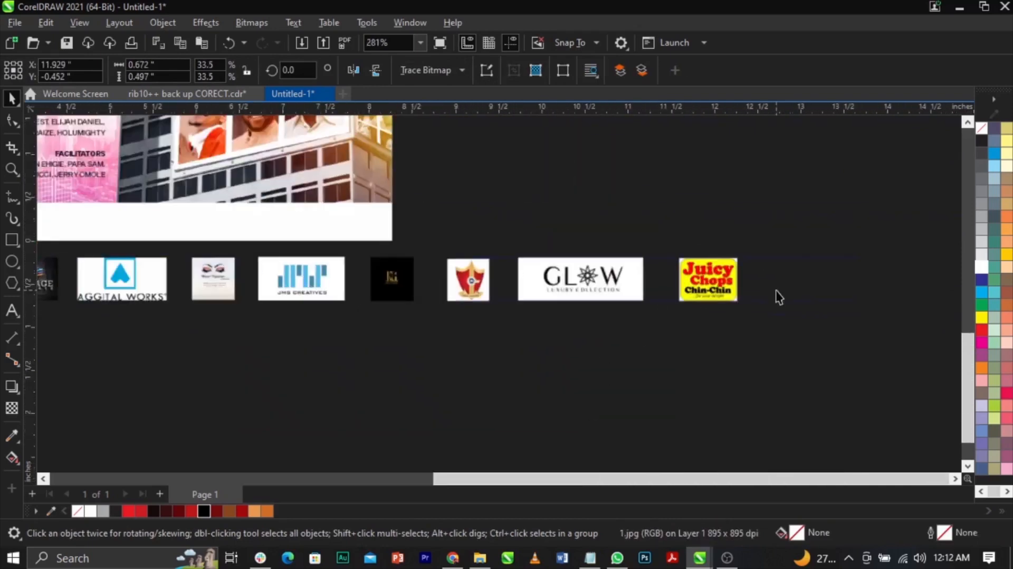
Group the nine sponsor logos and scale the row to fit inside the white strip at the flyer's foot.
{"action": "left_click_drag", "start_coordinate": [812, 326], "coordinate": [342, 267]}
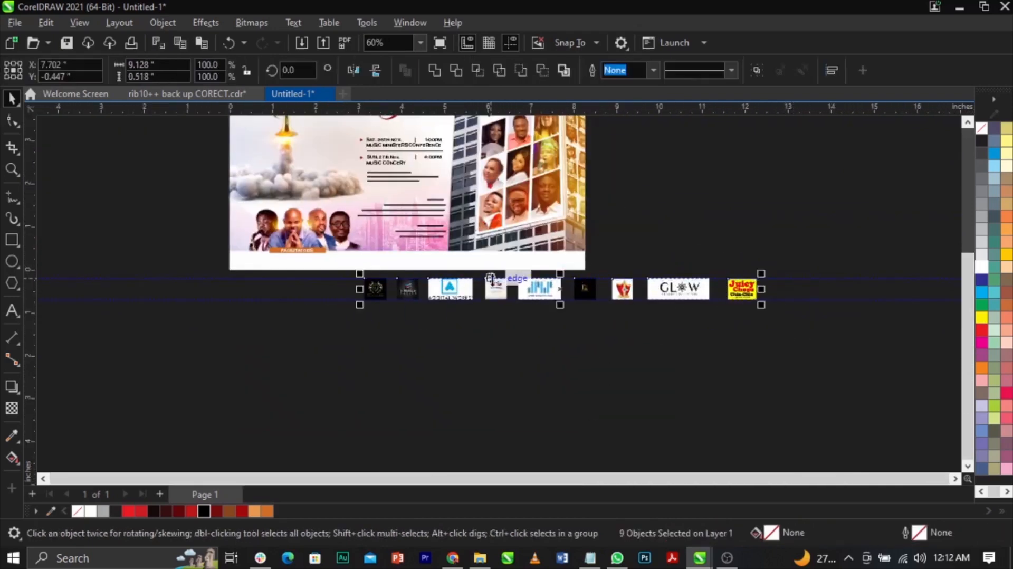
{"action": "key", "text": "ctrl+g"}
{"action": "left_click_drag", "start_coordinate": [761, 305], "coordinate": [689, 248]}
{"action": "scroll", "coordinate": [453, 275], "scroll_direction": "up", "scroll_amount": 3}
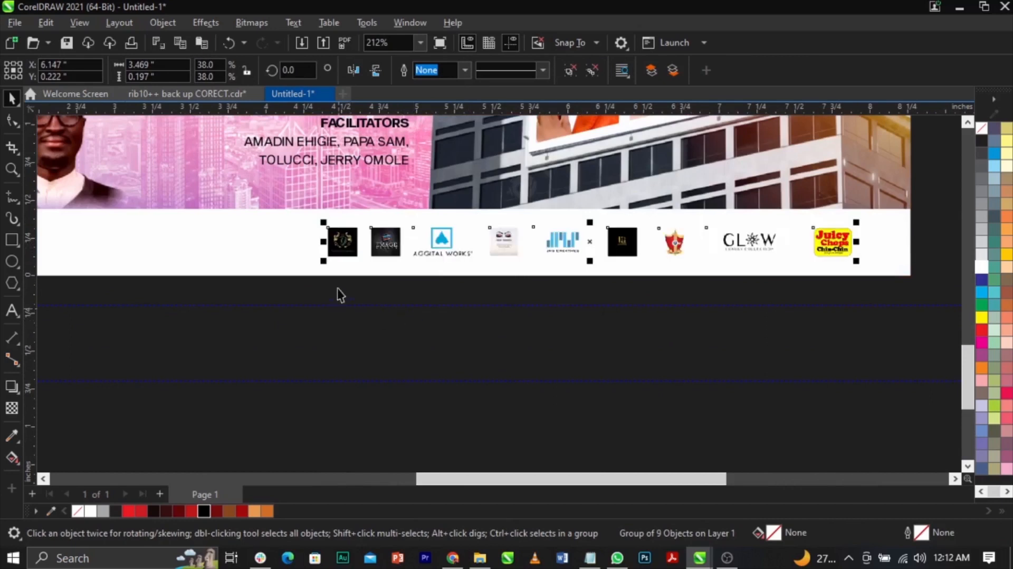
{"action": "left_click_drag", "start_coordinate": [324, 261], "coordinate": [231, 291]}
Delete the two horizontal guidelines below the page.
{"action": "left_click", "coordinate": [472, 315]}
{"action": "left_click_drag", "start_coordinate": [477, 305], "coordinate": [511, 390]}
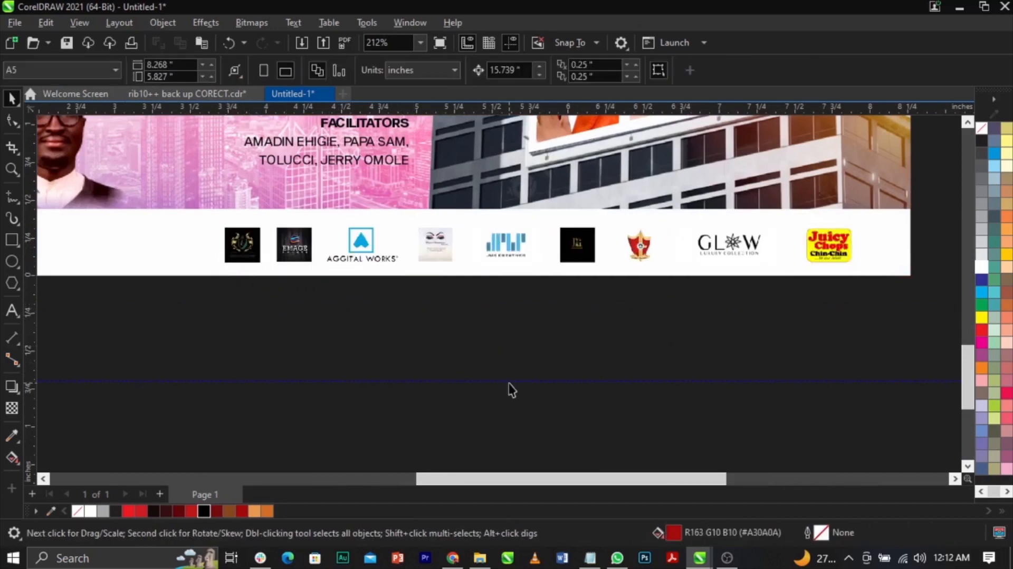
{"action": "scroll", "coordinate": [676, 355], "scroll_direction": "down", "scroll_amount": 5}
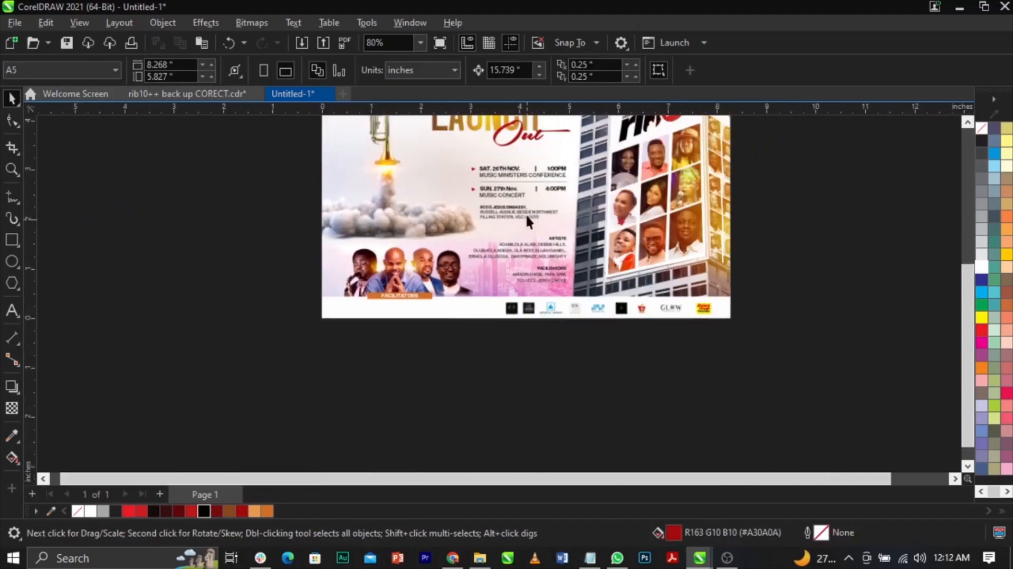
Copy the "SUN. 27th Nov." text line into the white strip and replace its wording with "POWERED BY:".
{"action": "left_click_drag", "start_coordinate": [561, 183], "coordinate": [481, 327]}
{"action": "right_click", "coordinate": [481, 326]}
{"action": "left_click", "coordinate": [462, 347]}
{"action": "key", "text": "F2"}
{"action": "left_click_drag", "start_coordinate": [352, 301], "coordinate": [531, 342]}
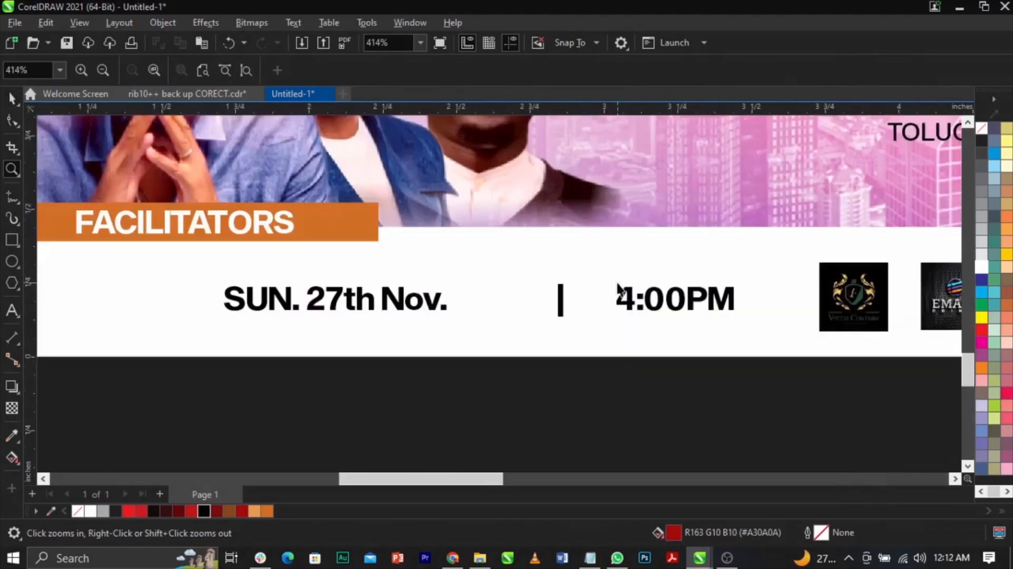
{"action": "double_click", "coordinate": [644, 305]}
{"action": "key", "text": "ctrl+a"}
{"action": "type", "text": "POWERE"}
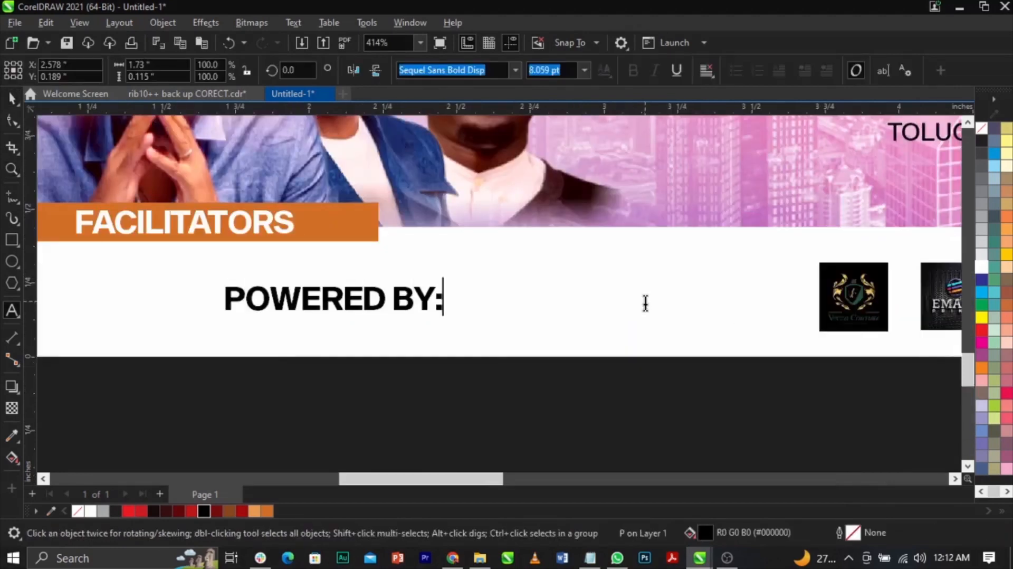
Scale the "POWERED BY:" text down and position it just before the first sponsor logo.
{"action": "key", "text": "Escape"}
{"action": "left_click_drag", "start_coordinate": [411, 305], "coordinate": [750, 314]}
{"action": "left_click_drag", "start_coordinate": [564, 320], "coordinate": [584, 354]}
{"action": "left_click", "coordinate": [576, 341]}
Examine the complete flyer in a full-screen preview.
{"action": "key", "text": "F4"}
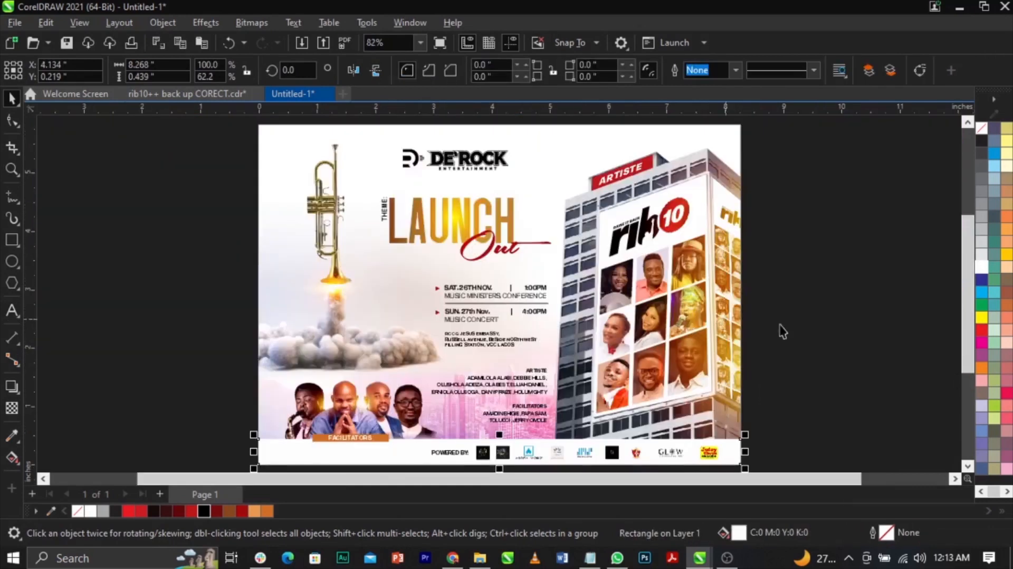
{"action": "left_click", "coordinate": [815, 341]}
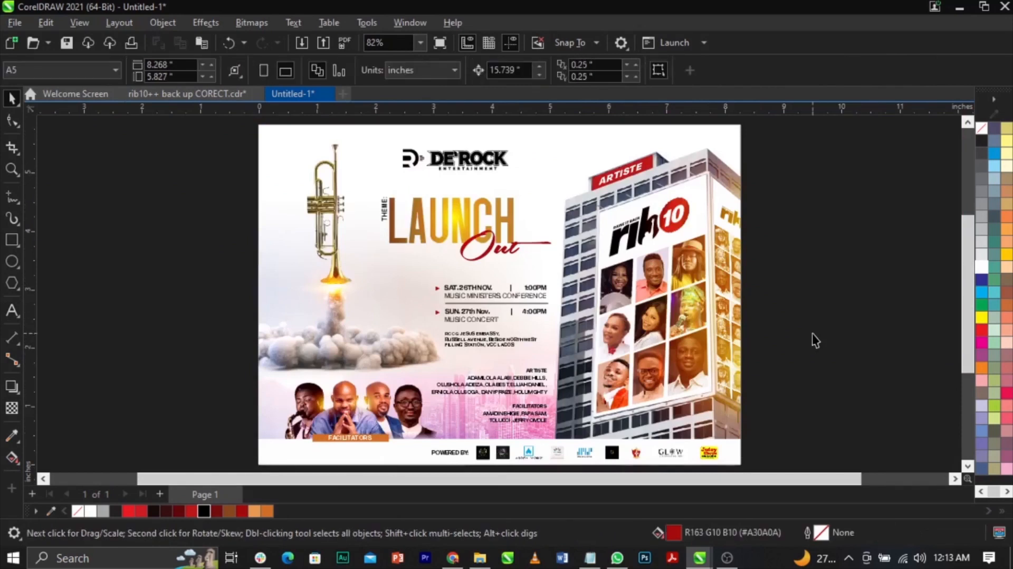
{"action": "key", "text": "F9"}
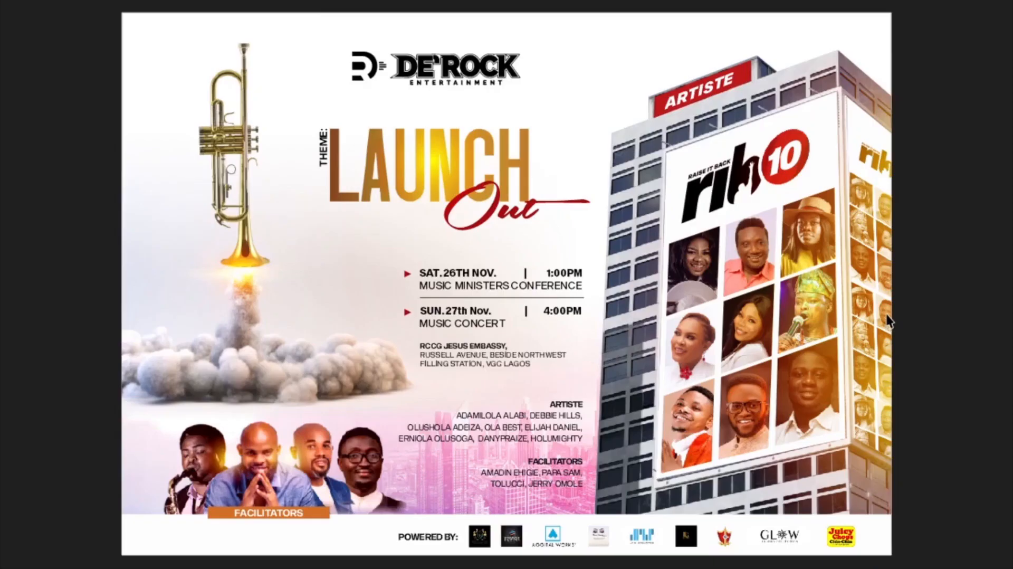